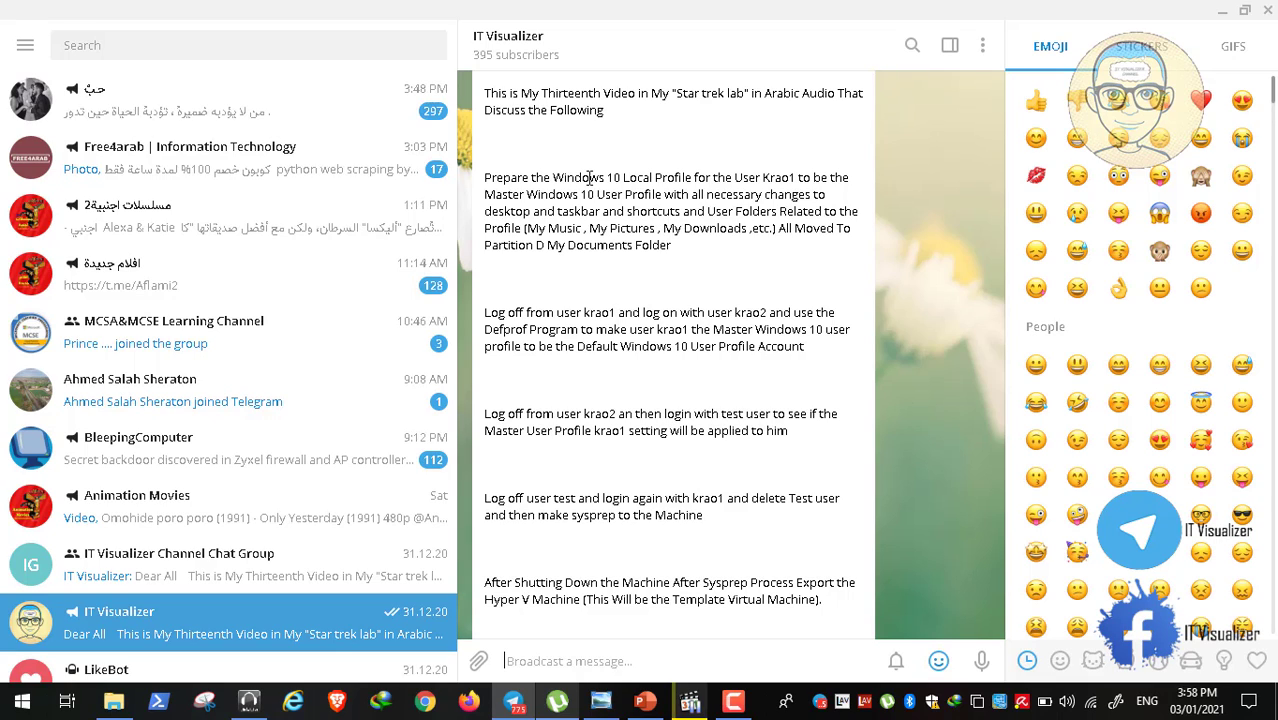
- Minimize the Telegram window and view the Start menu's user folder links and the Control Panel items
{"action": "left_click", "coordinate": [1222, 9]}
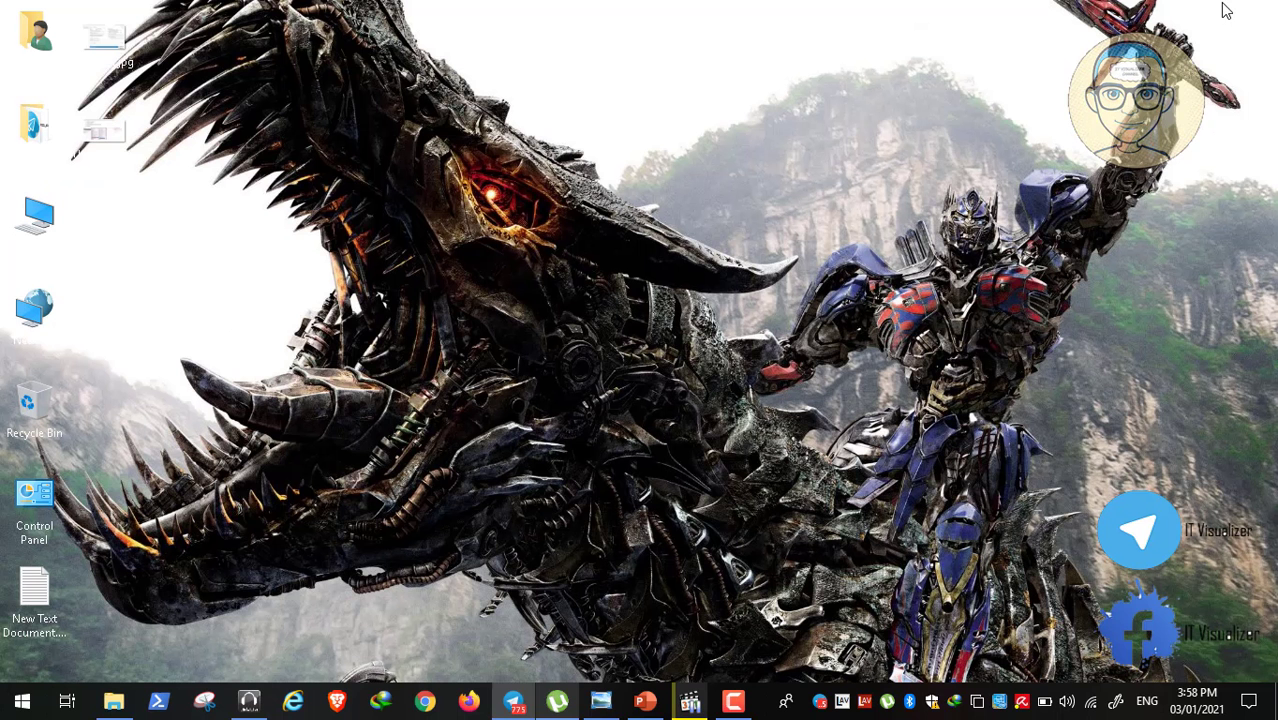
{"action": "left_click", "coordinate": [22, 701]}
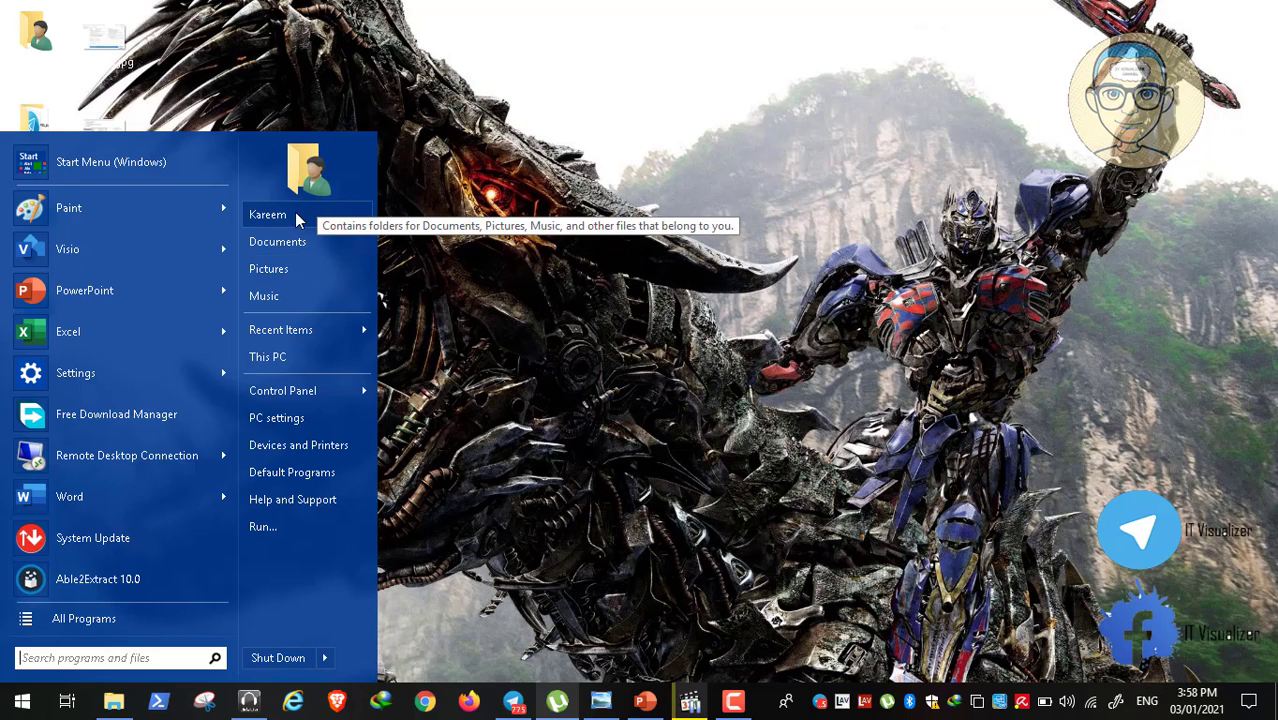
{"action": "left_click", "coordinate": [465, 219]}
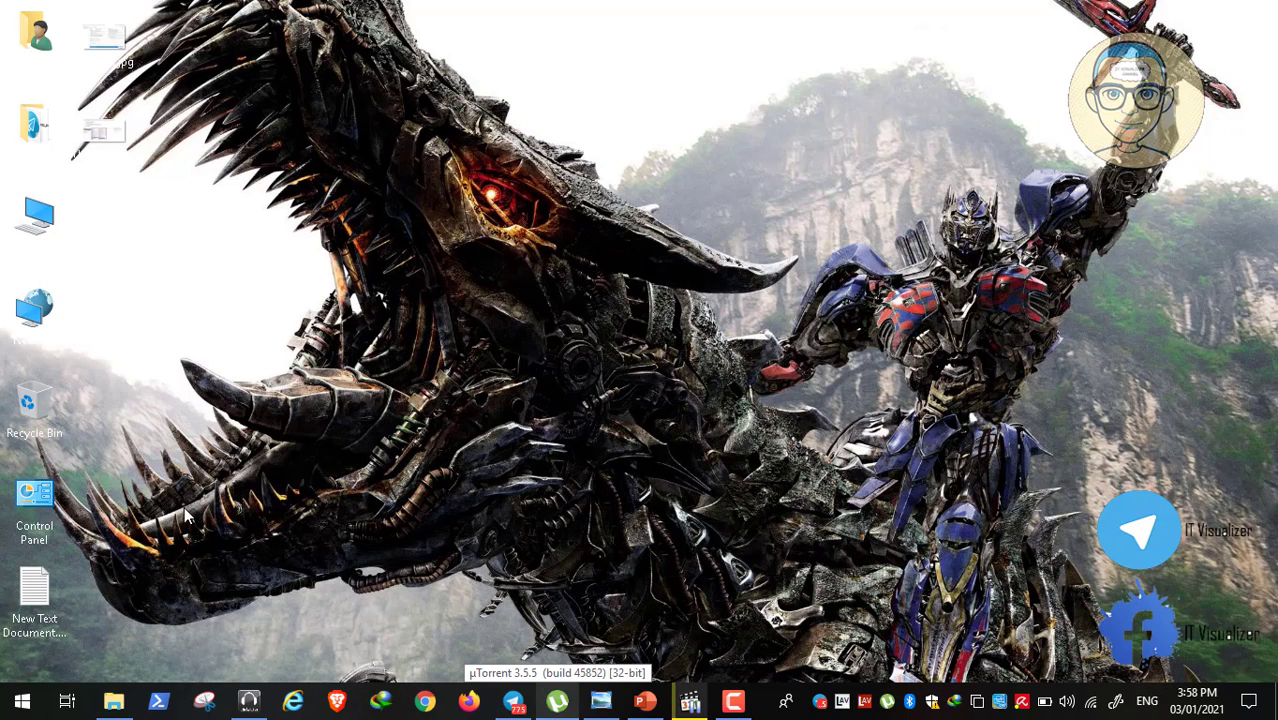
{"action": "double_click", "coordinate": [46, 490]}
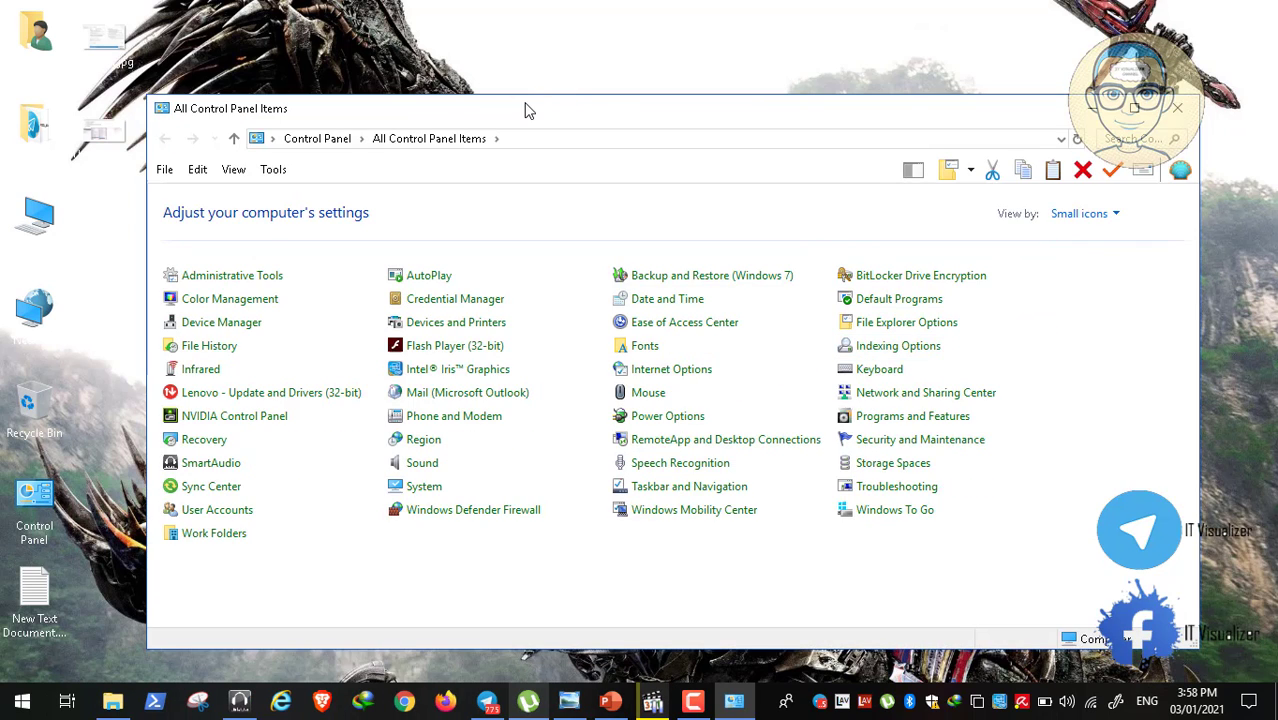
{"action": "left_click", "coordinate": [1178, 107]}
- Browse from This PC through System (C:) and Users to the current user's profile folder and review its contents
{"action": "double_click", "coordinate": [38, 213]}
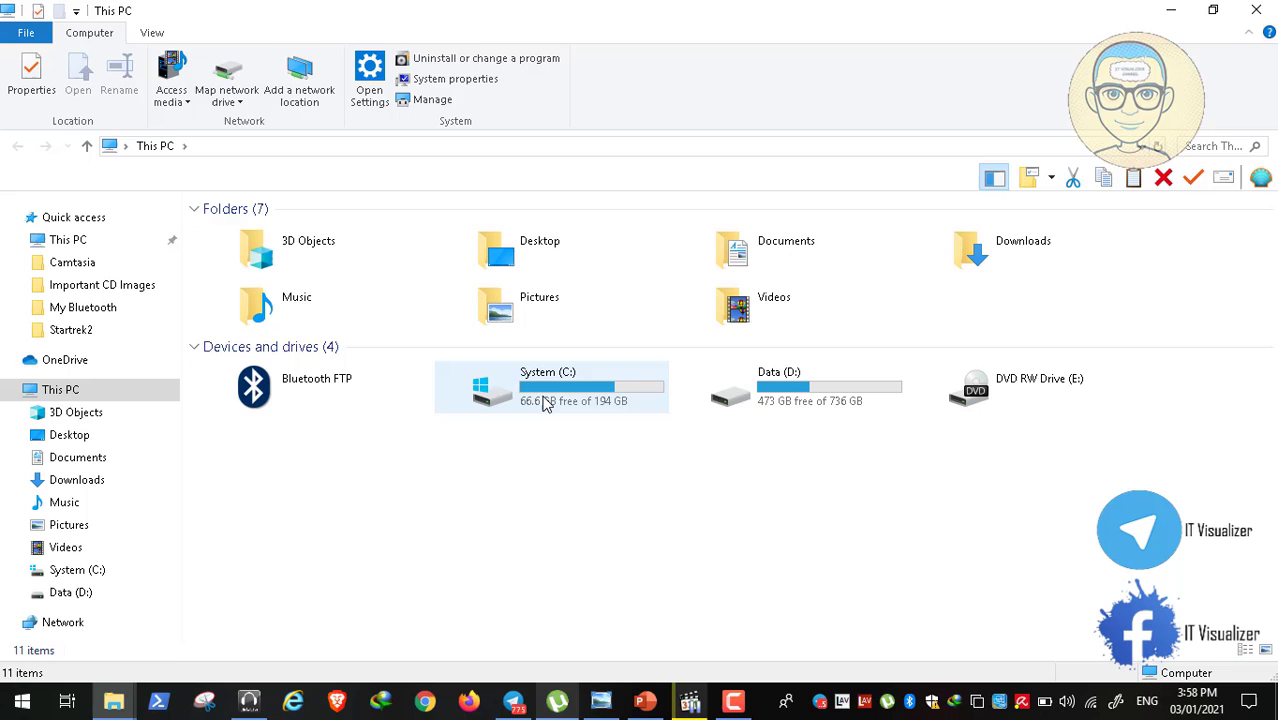
{"action": "double_click", "coordinate": [545, 402]}
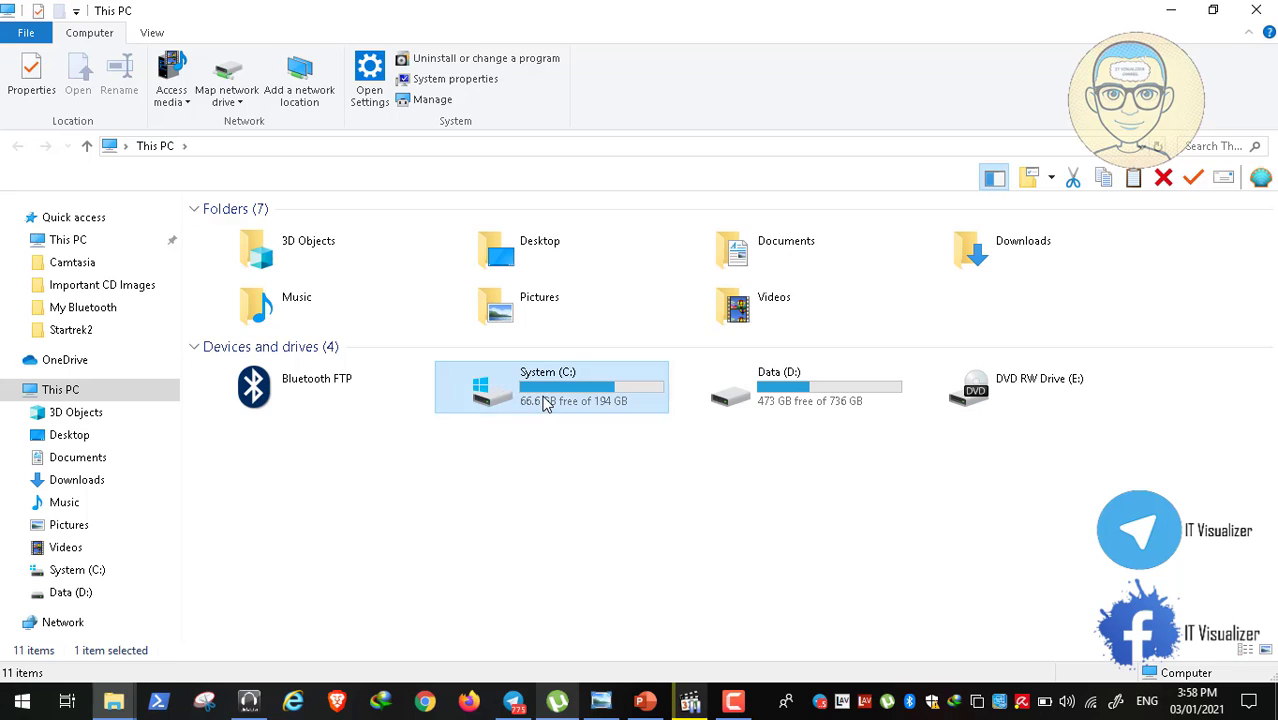
{"action": "double_click", "coordinate": [248, 436]}
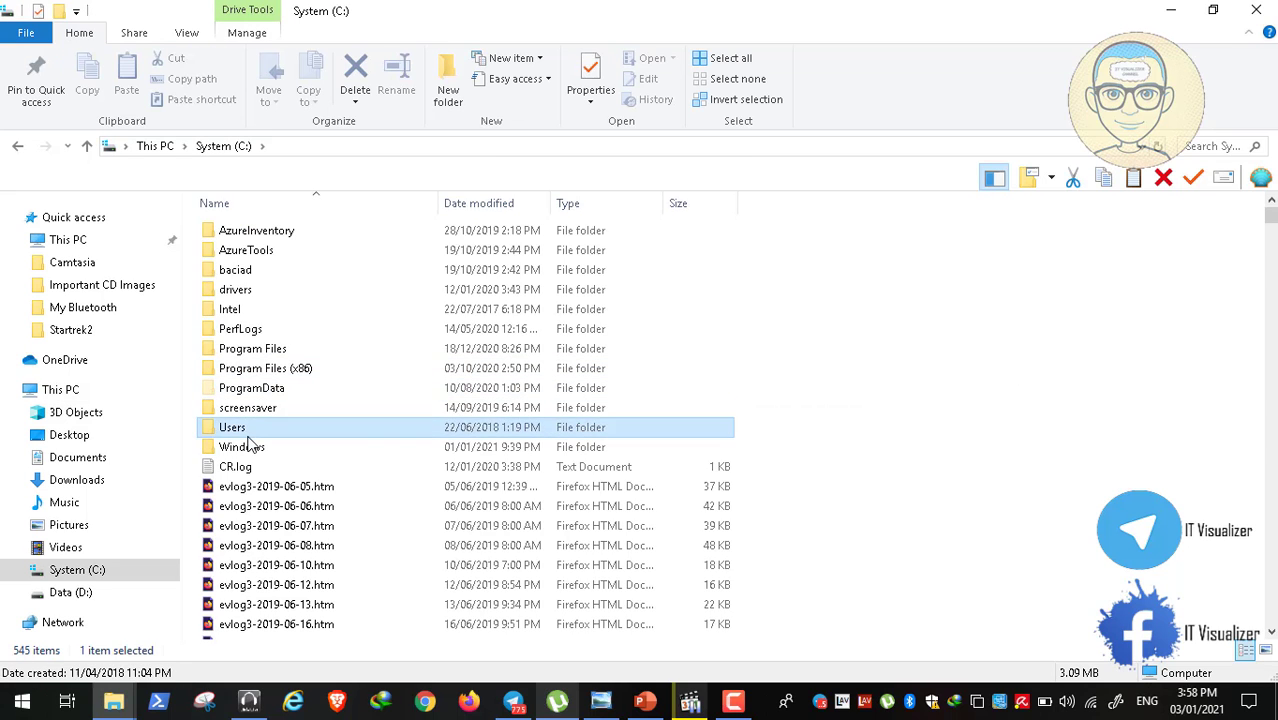
{"action": "left_click", "coordinate": [250, 258]}
{"action": "double_click", "coordinate": [250, 258]}
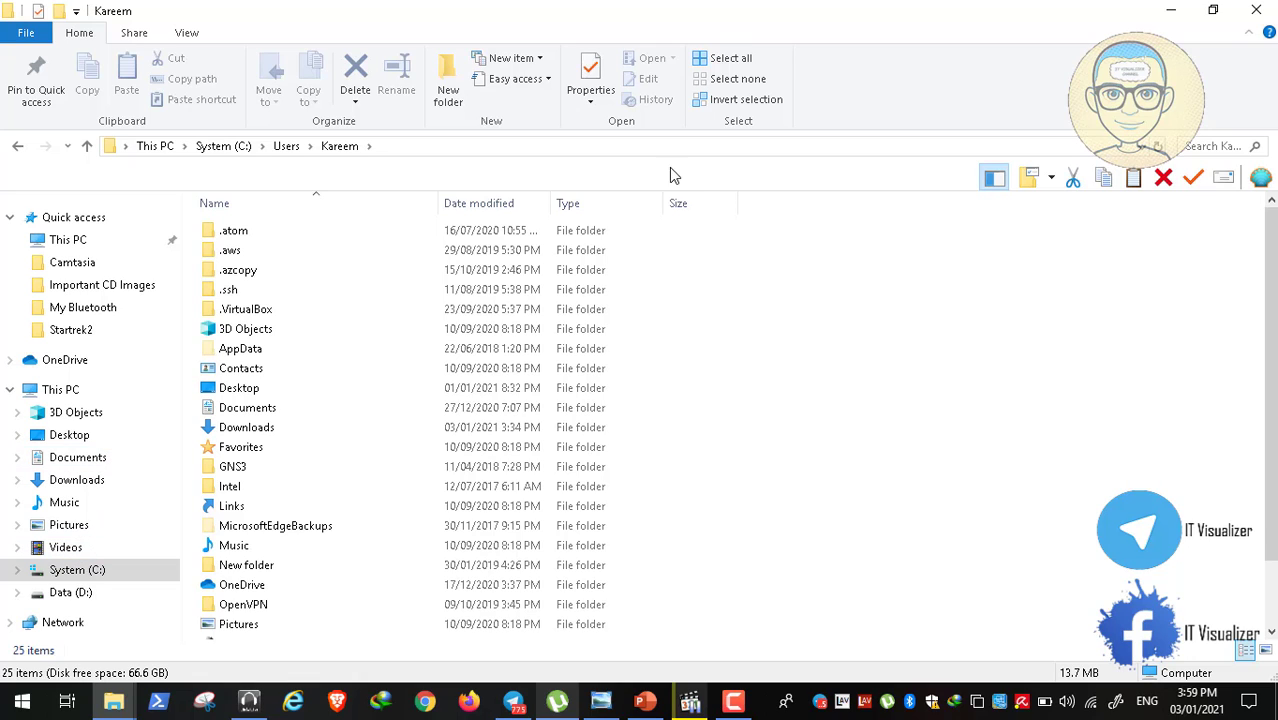
{"action": "left_click", "coordinate": [1254, 11]}
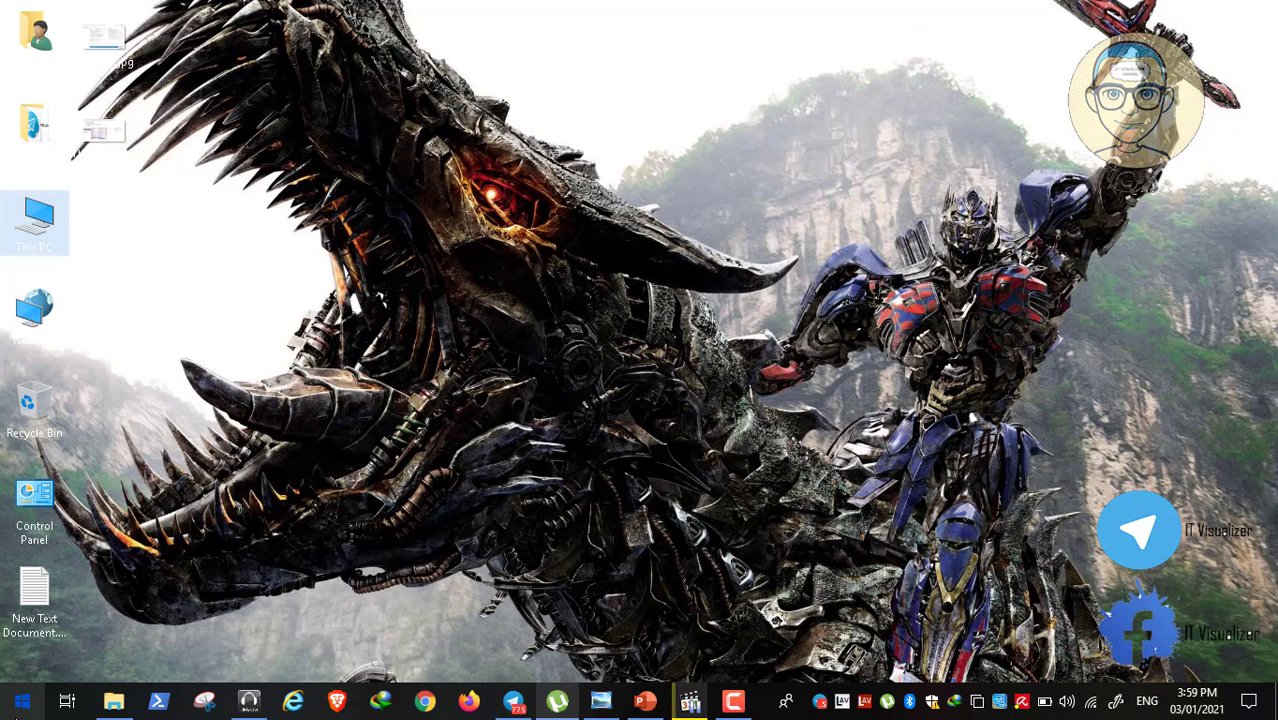
- Show the Start menu's shutdown and log-off options, and view the folders and drives in This PC
{"action": "left_click", "coordinate": [20, 701]}
{"action": "mouse_move", "coordinate": [326, 657]}
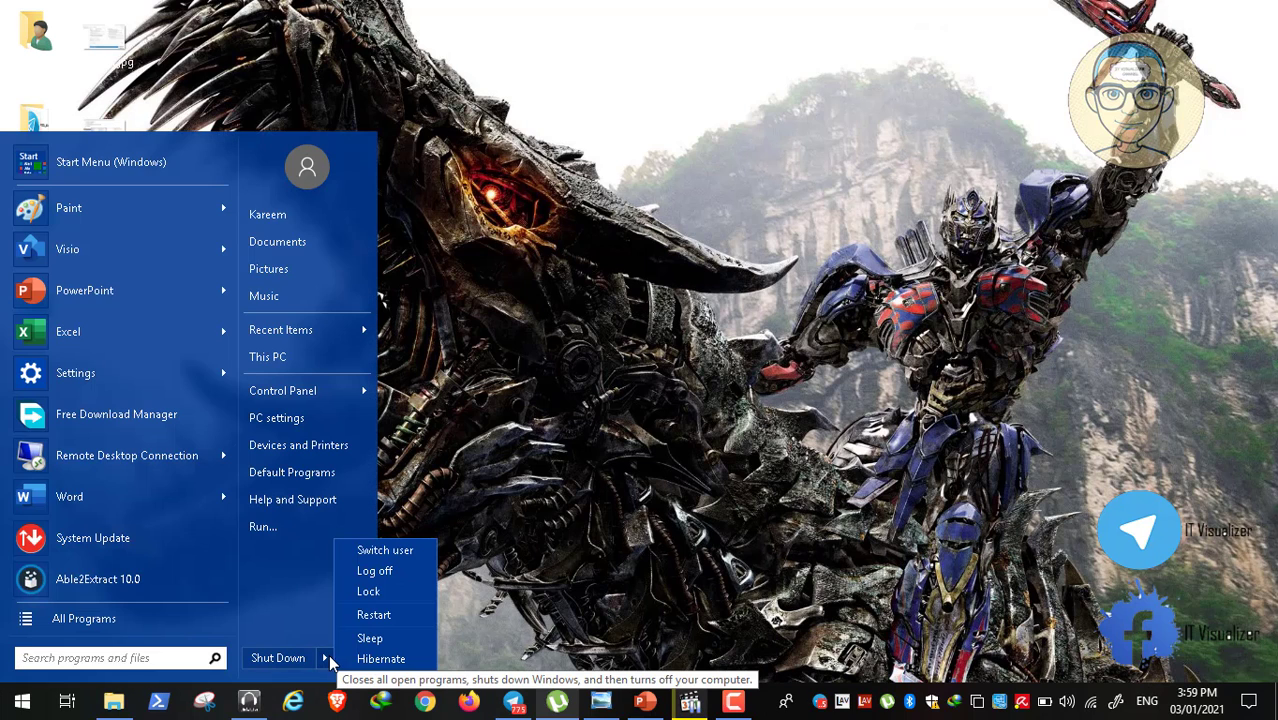
{"action": "left_click", "coordinate": [550, 378]}
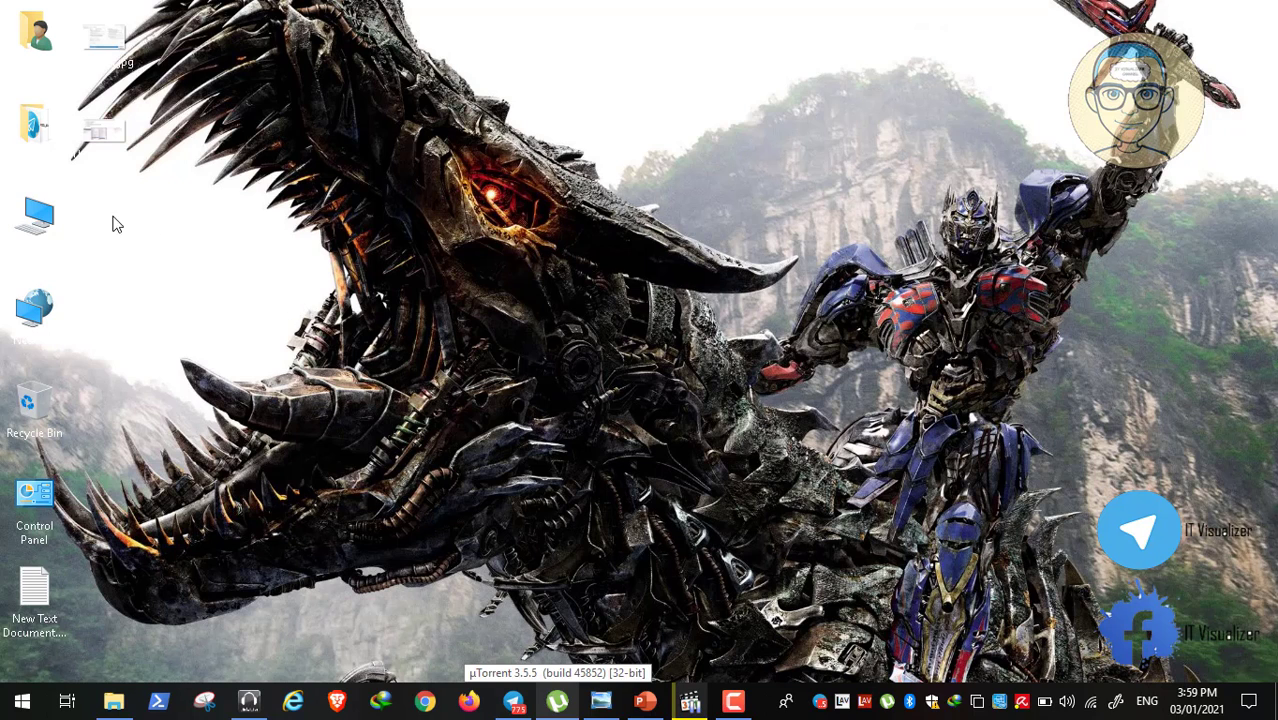
{"action": "double_click", "coordinate": [38, 215]}
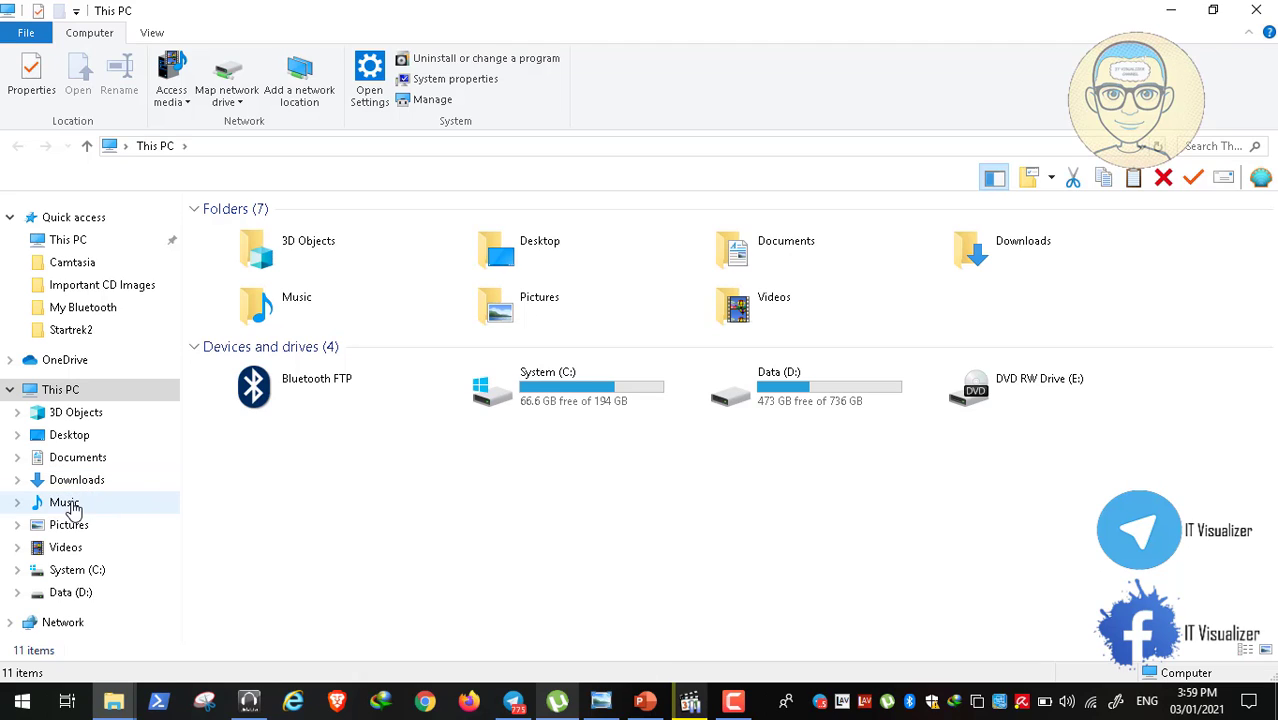
{"action": "left_click", "coordinate": [1259, 12]}
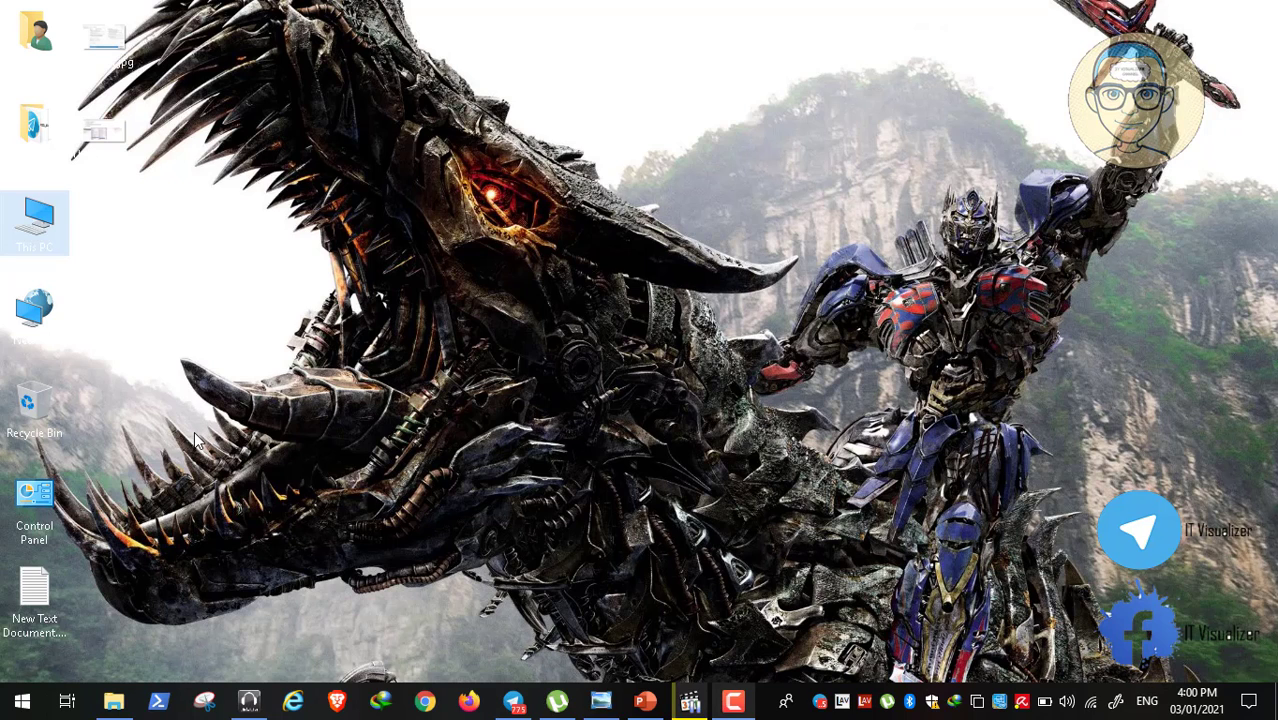
- View the Start menu's power area again and look over All Control Panel Items
{"action": "left_click", "coordinate": [22, 700]}
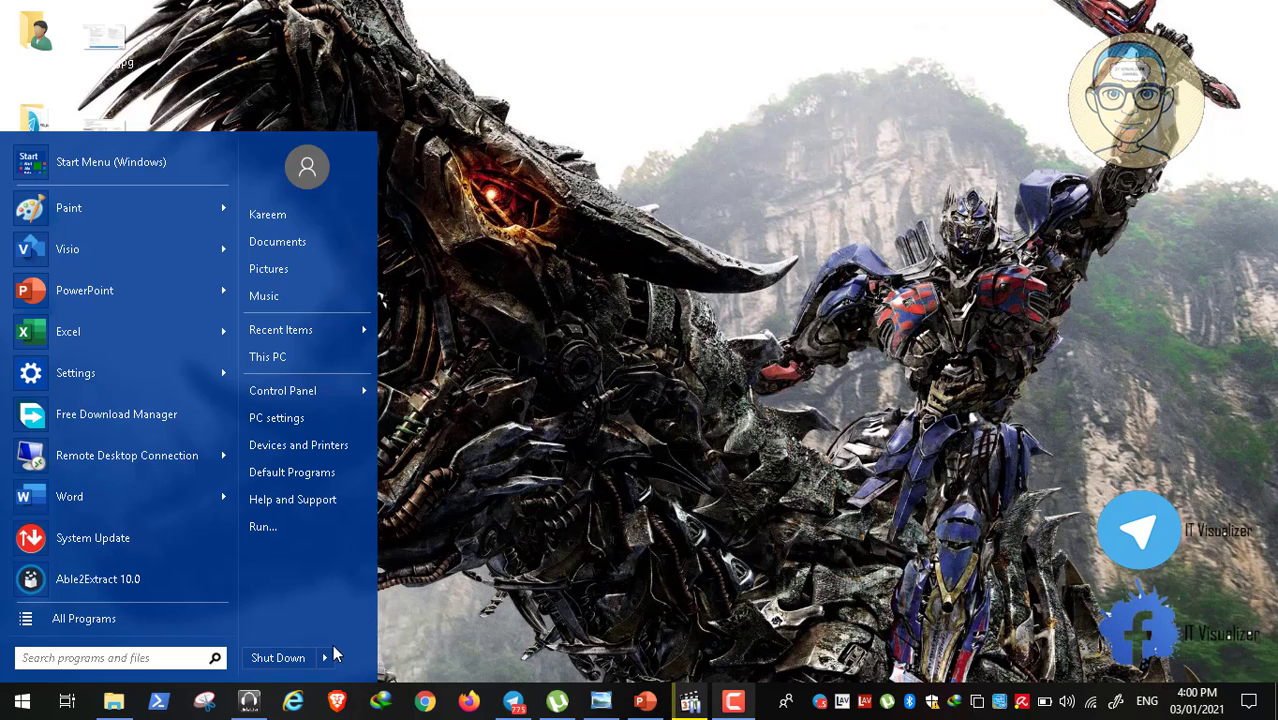
{"action": "mouse_move", "coordinate": [330, 657]}
{"action": "left_click", "coordinate": [576, 250]}
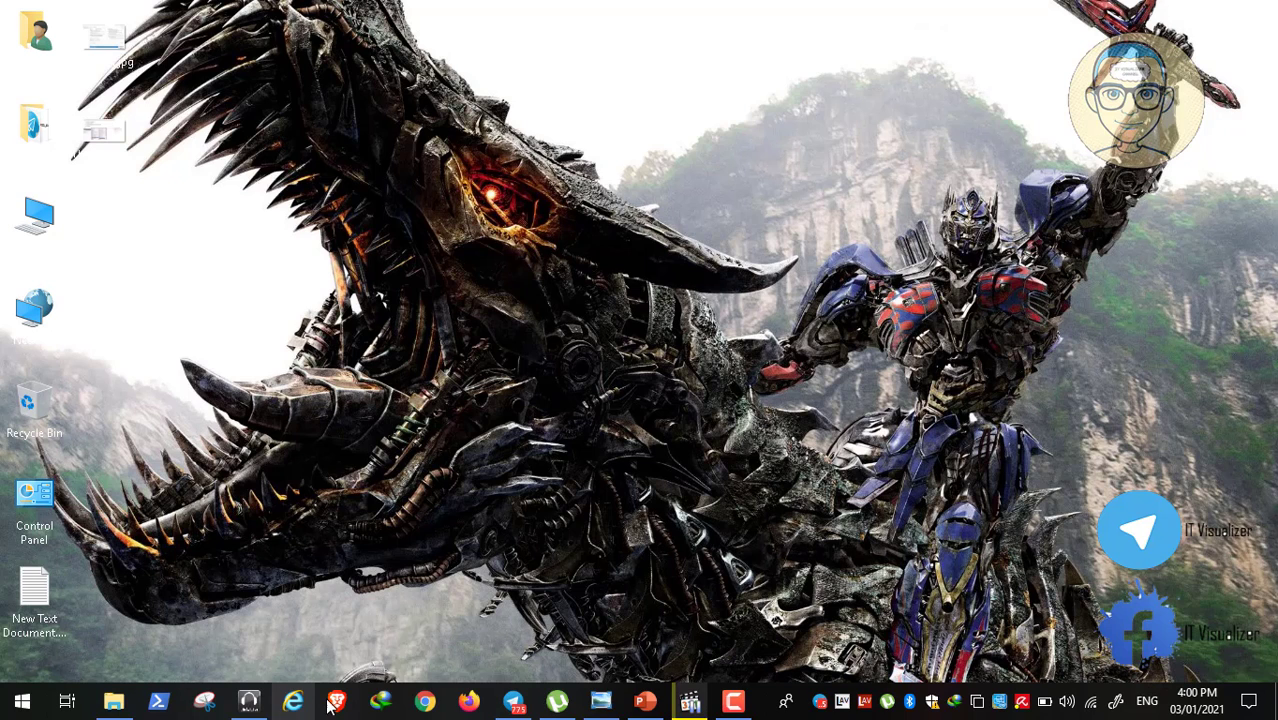
{"action": "double_click", "coordinate": [34, 500]}
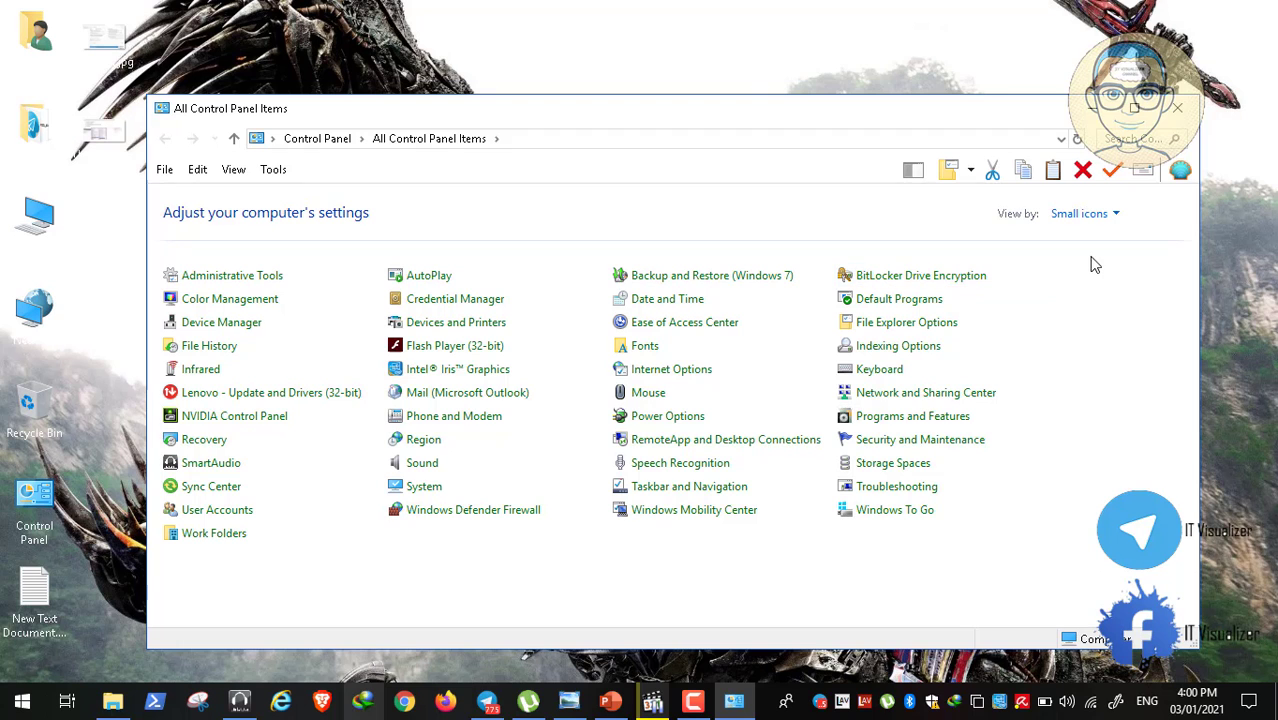
{"action": "left_click", "coordinate": [1178, 108]}
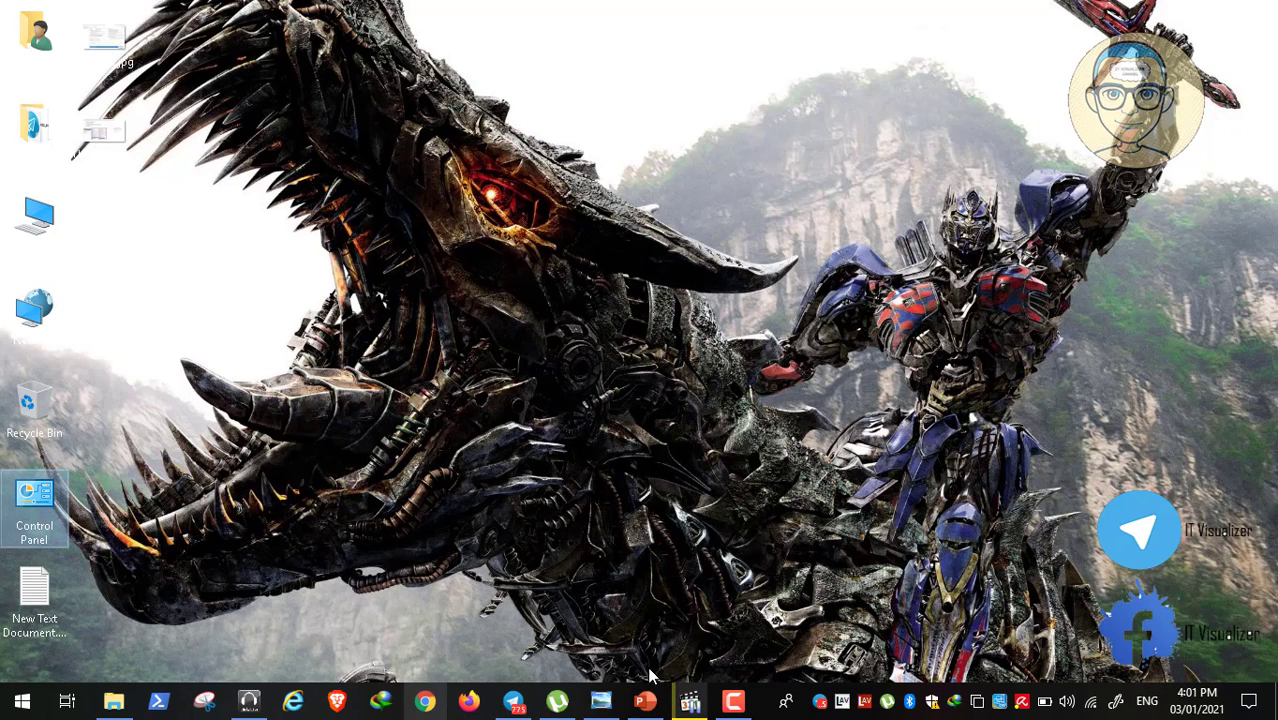
- Read the Windows 10 profile notes in the IT Visualizer Telegram channel and open the current user's profile folder under C:\Users
{"action": "left_click", "coordinate": [512, 701]}
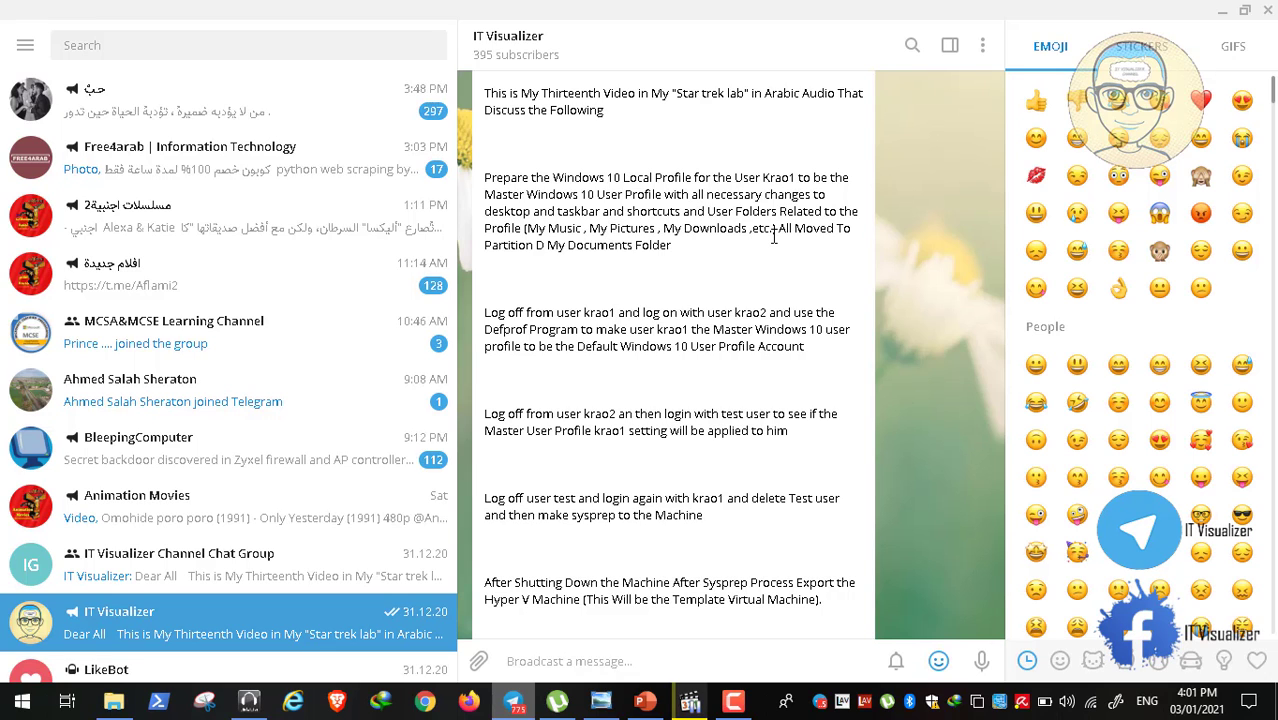
{"action": "left_click", "coordinate": [1222, 11]}
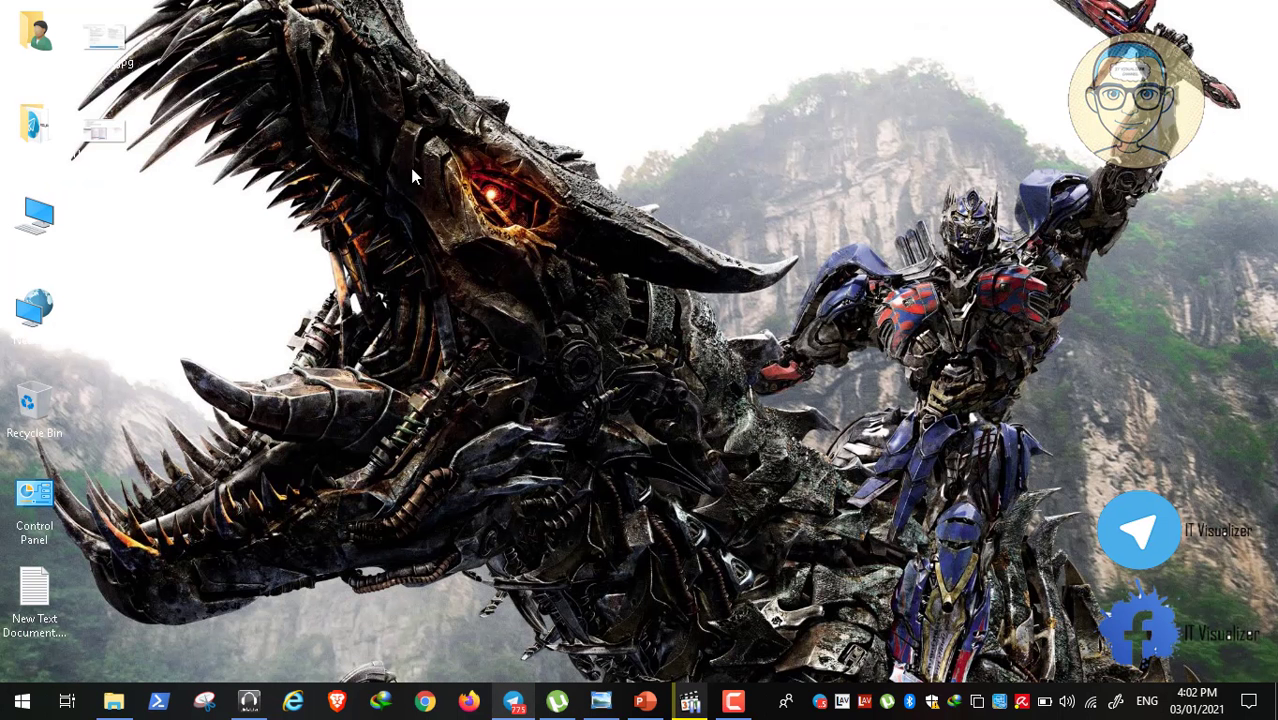
{"action": "double_click", "coordinate": [28, 222]}
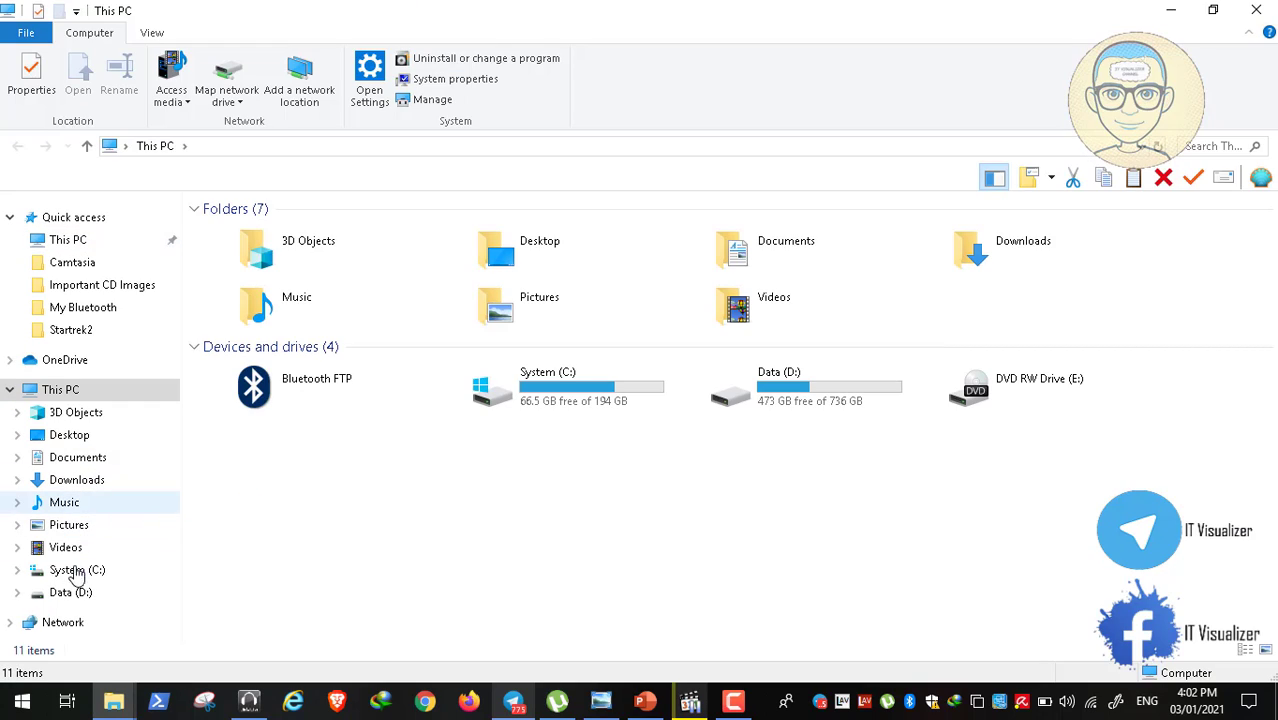
{"action": "double_click", "coordinate": [530, 403]}
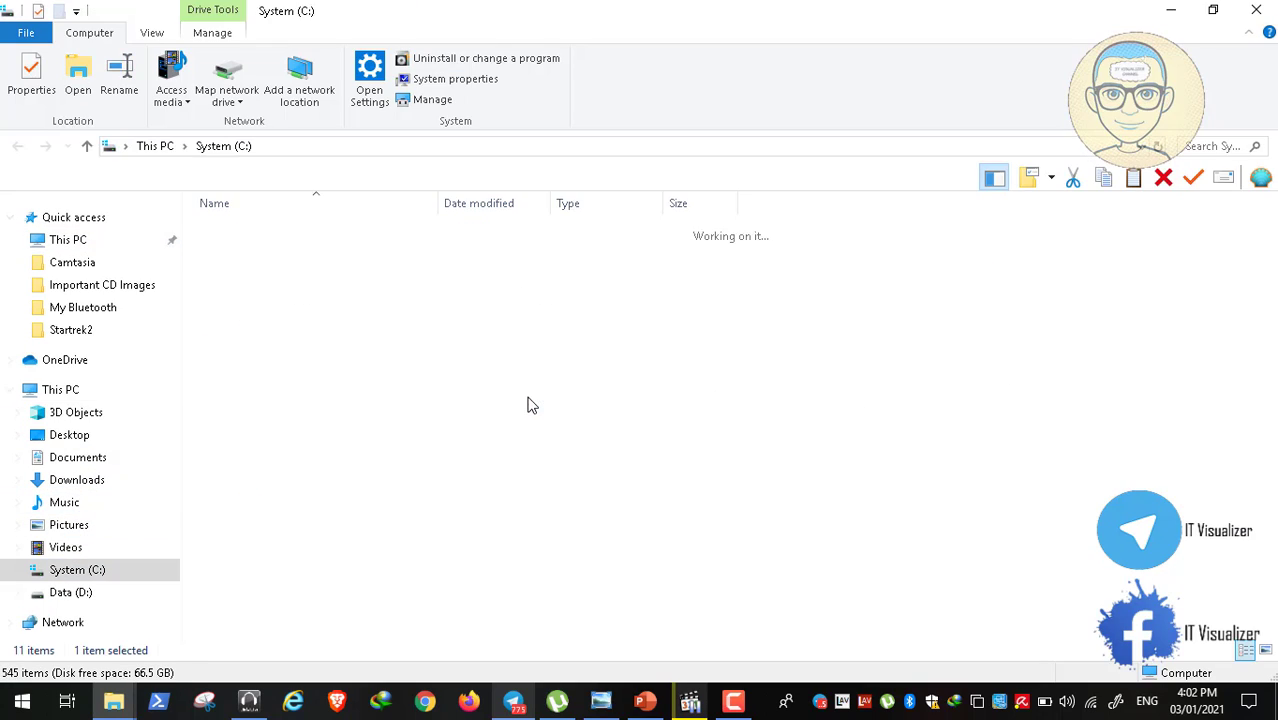
{"action": "left_click", "coordinate": [252, 431]}
{"action": "double_click", "coordinate": [252, 431]}
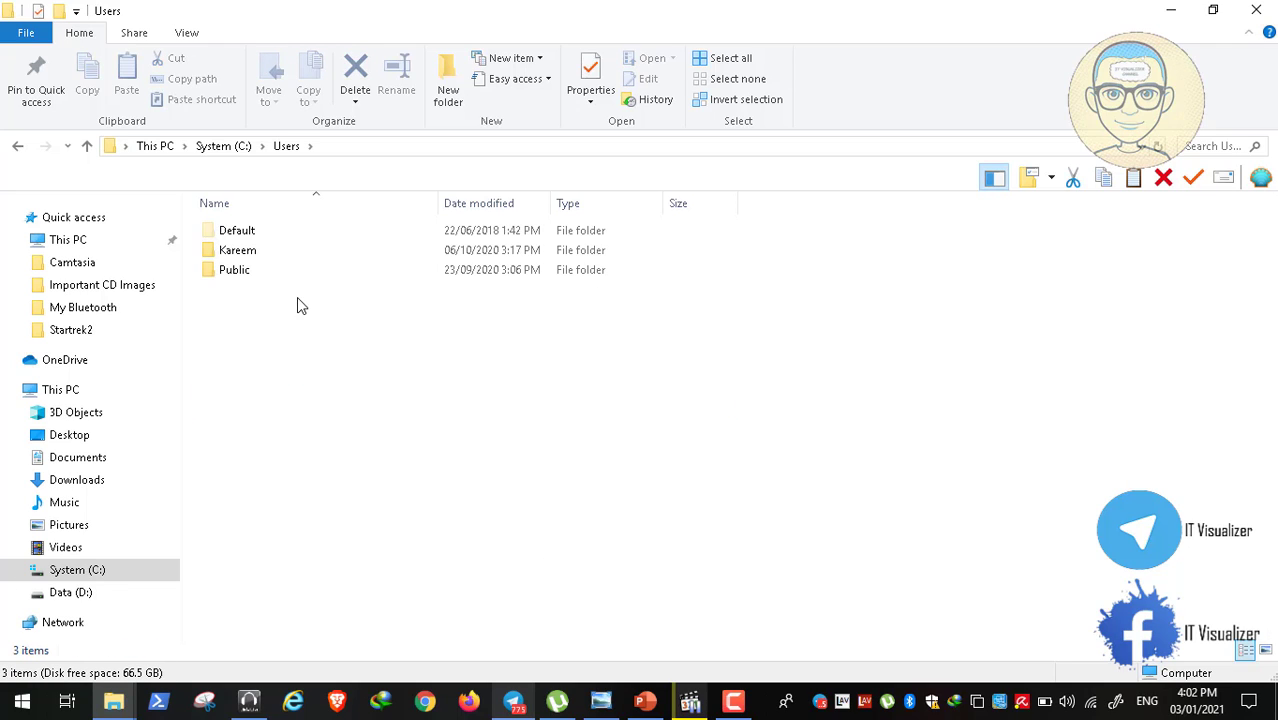
{"action": "left_click", "coordinate": [259, 255]}
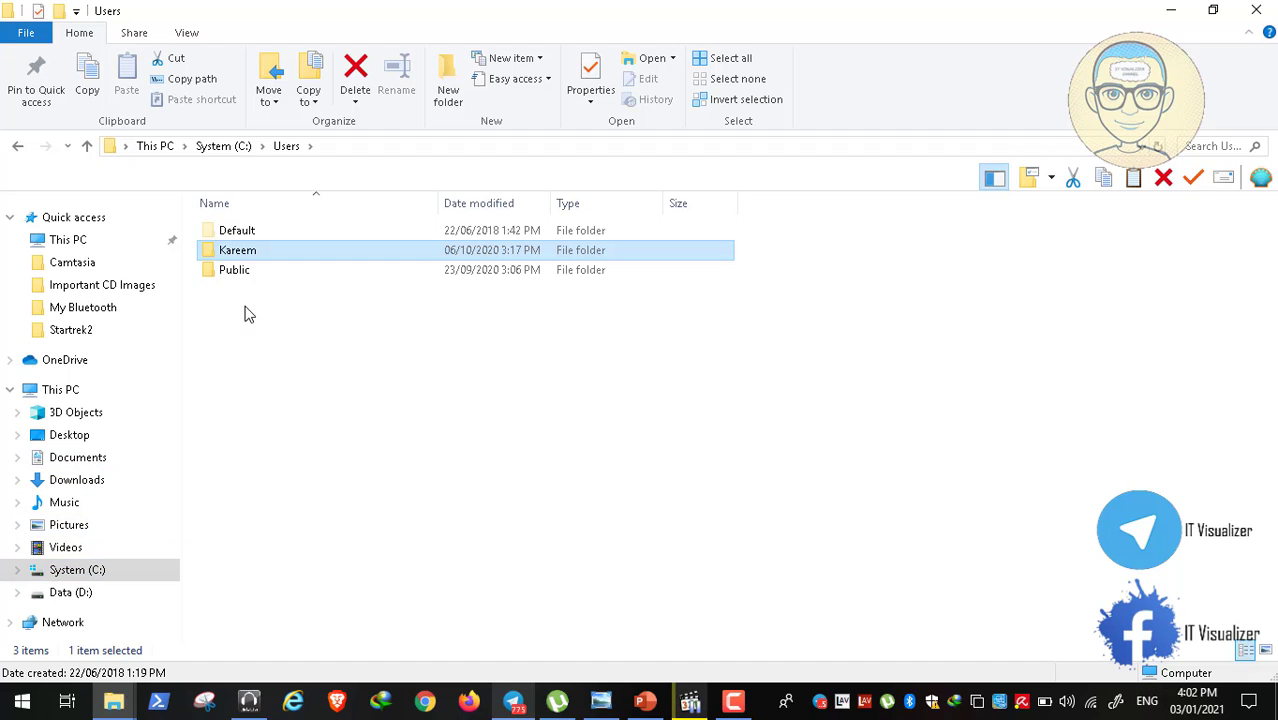
{"action": "double_click", "coordinate": [249, 253]}
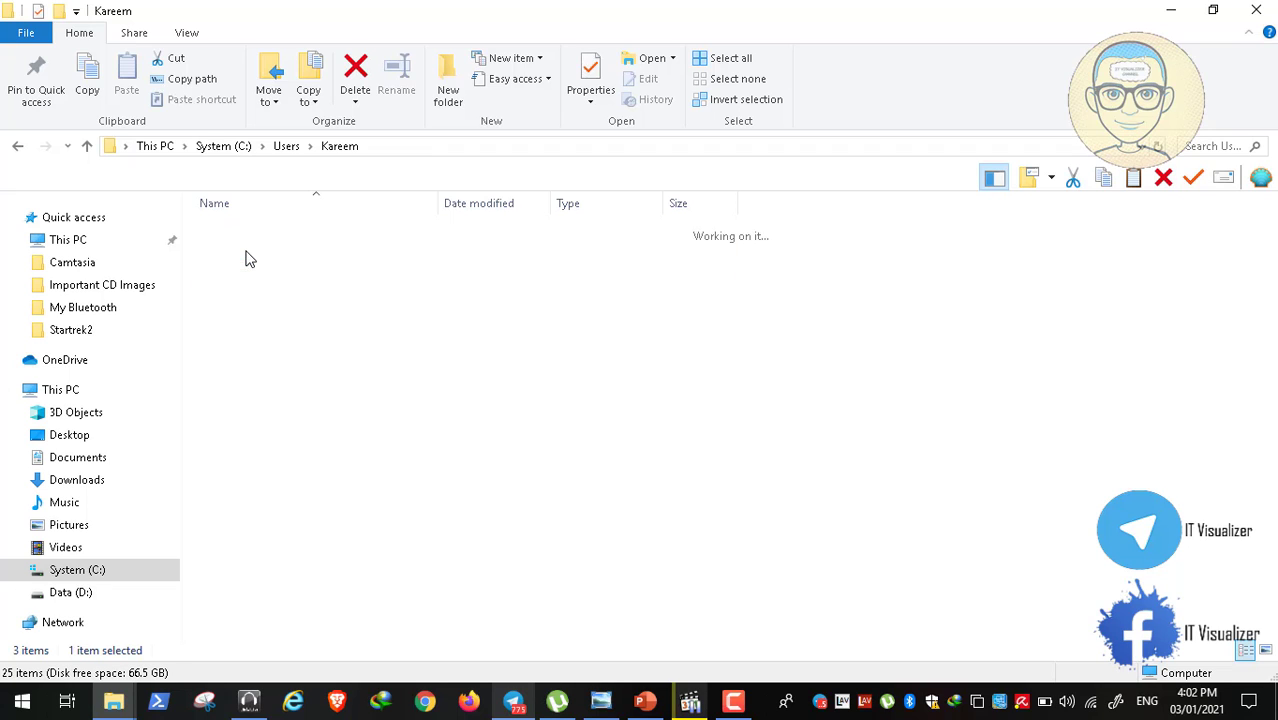
- Point out the profile's Downloads folder and view the Data (D:) drive, then minimize the file window
{"action": "left_click", "coordinate": [249, 427]}
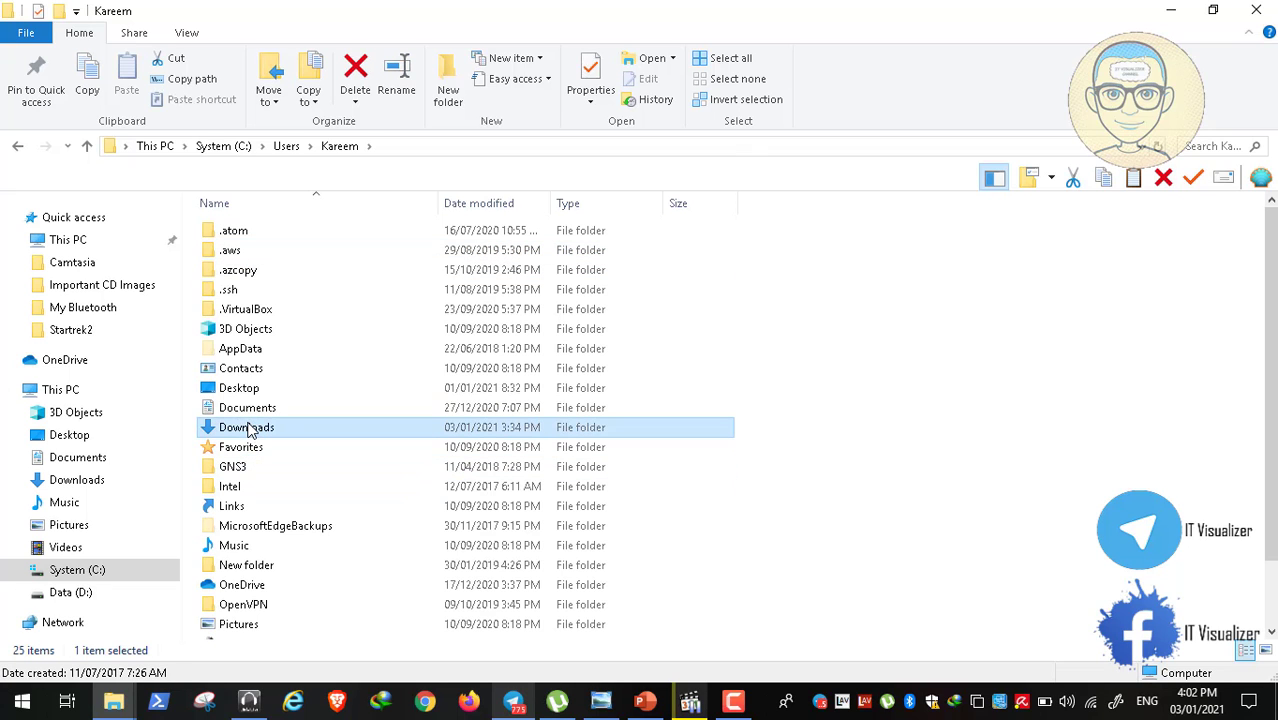
{"action": "left_click", "coordinate": [72, 593]}
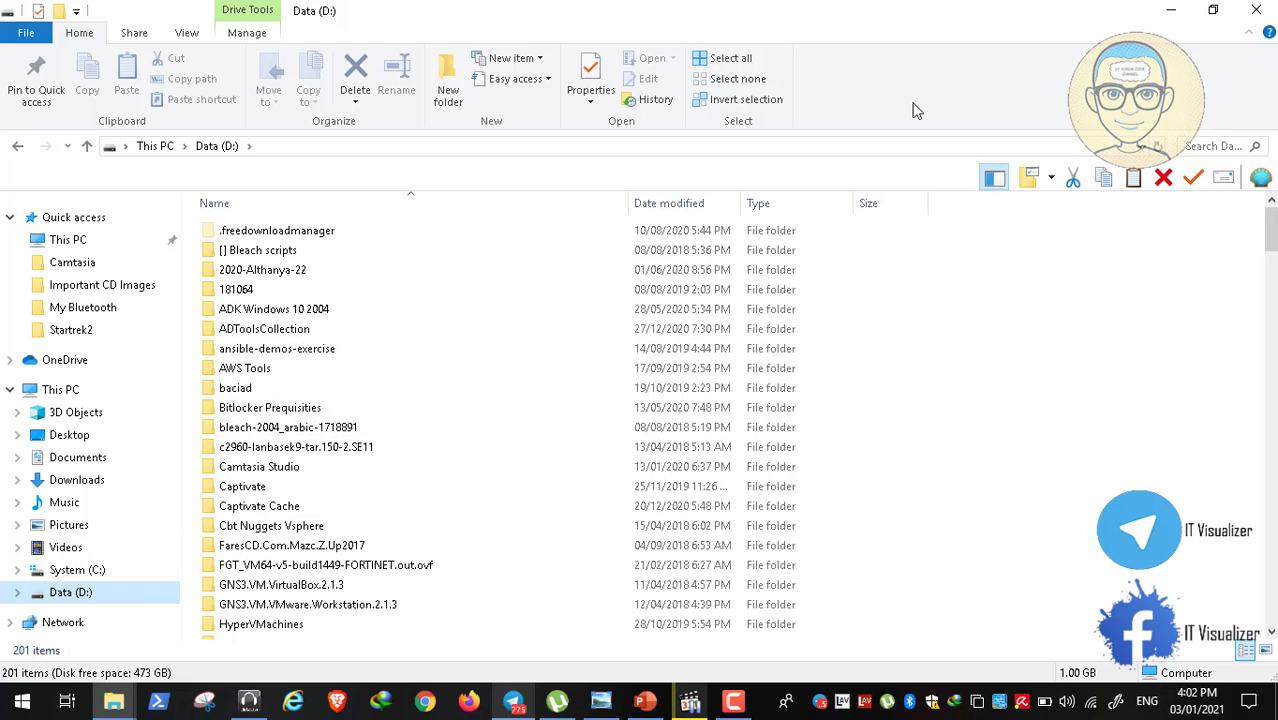
{"action": "left_click", "coordinate": [1170, 10]}
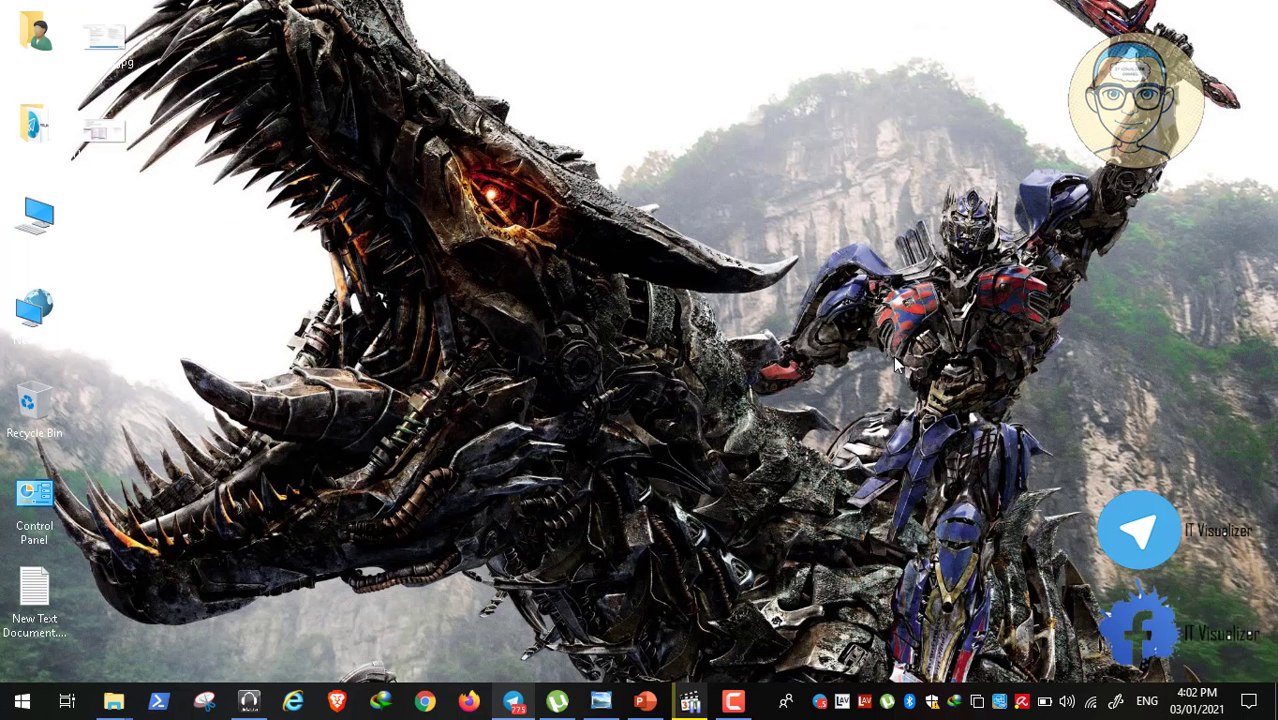
- Review the lab notes in the Telegram channel and the Startrek digram.jpg network diagram, minimizing each window
{"action": "left_click", "coordinate": [515, 703]}
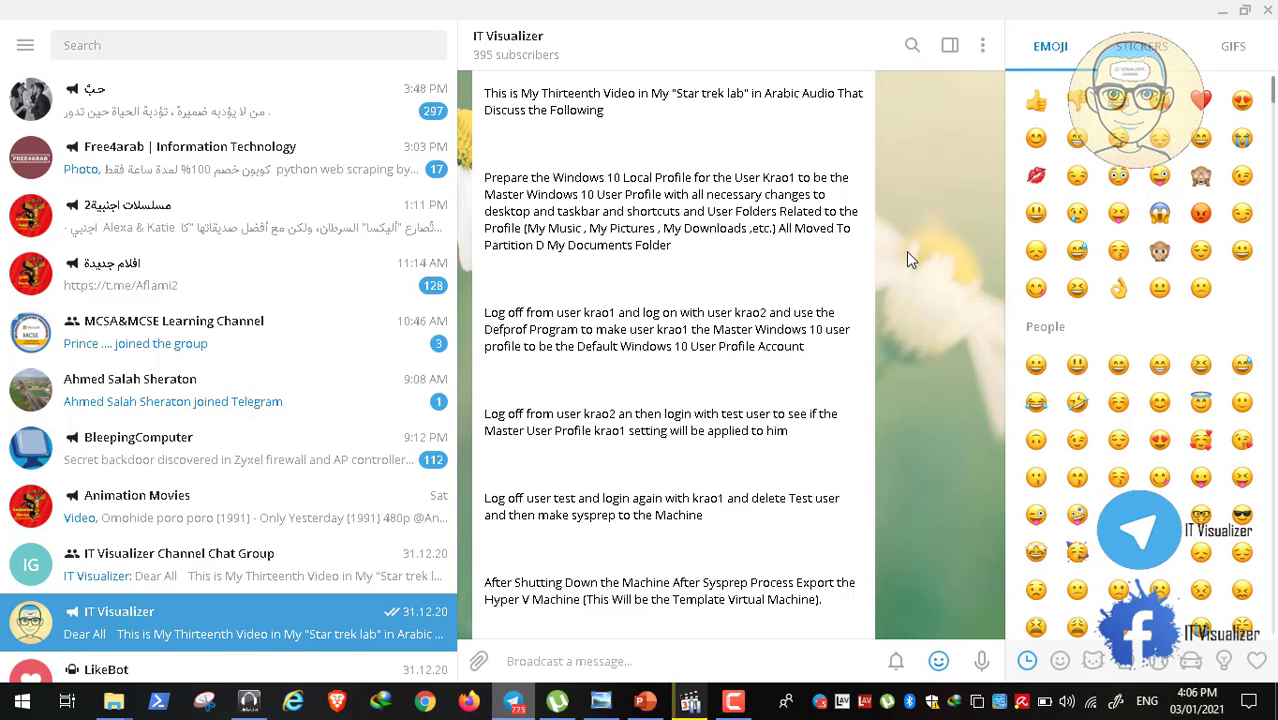
{"action": "left_click", "coordinate": [1222, 11]}
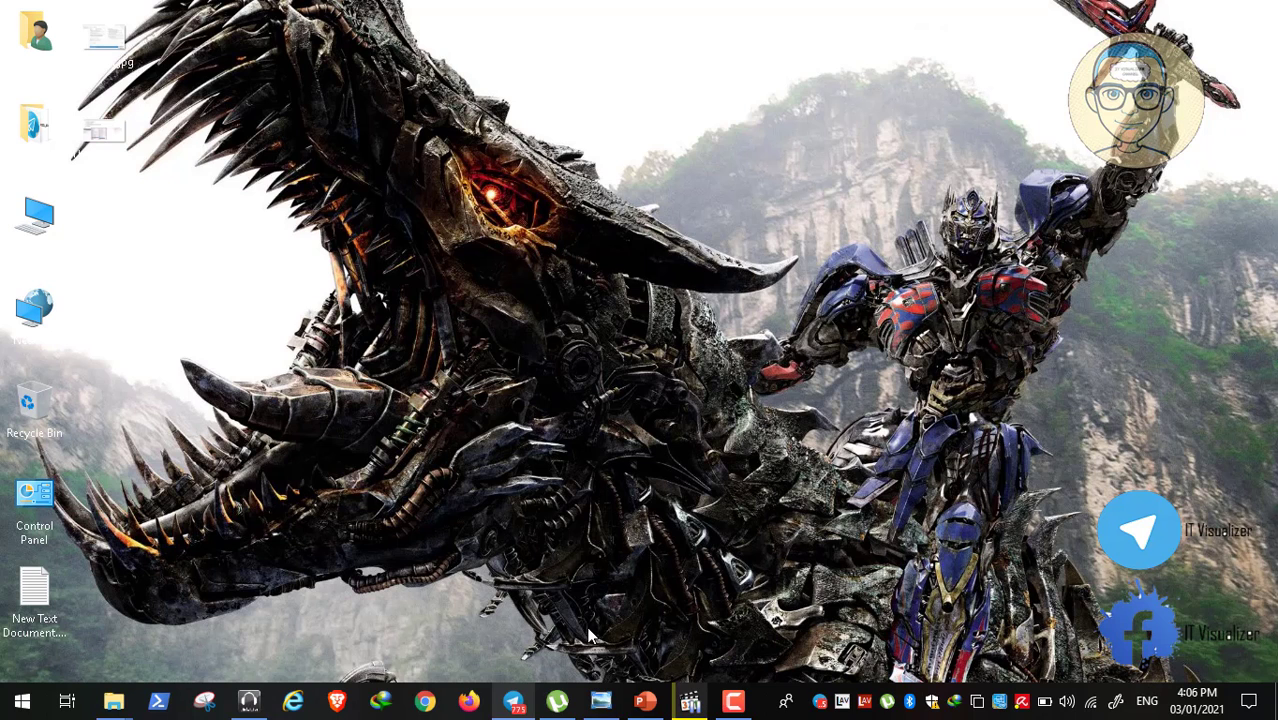
{"action": "left_click", "coordinate": [601, 701]}
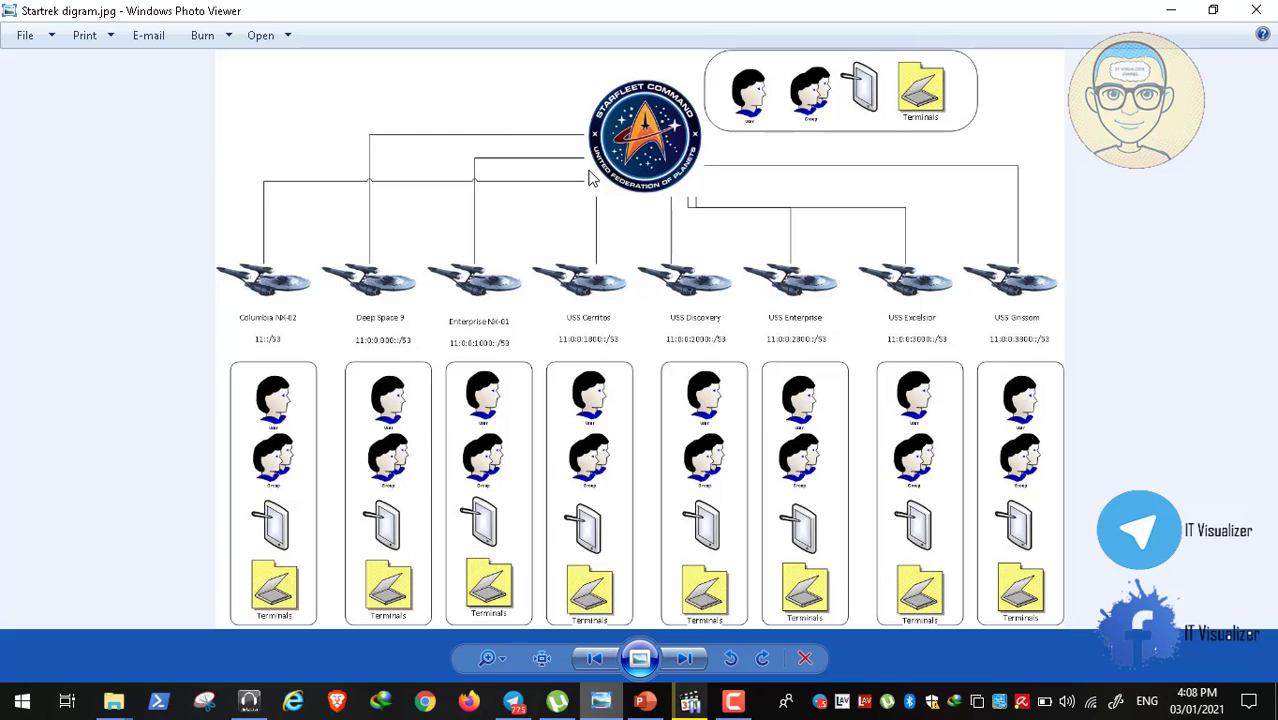
{"action": "left_click", "coordinate": [1170, 10]}
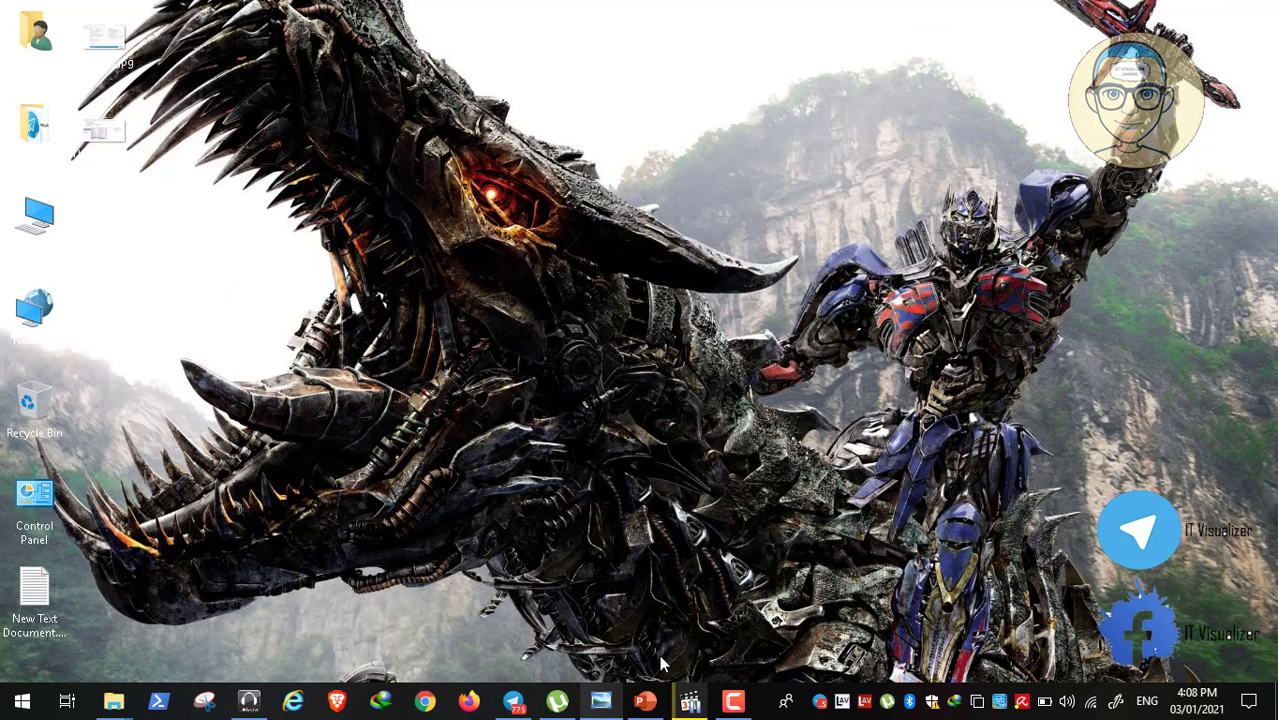
- Switch to Presentation1.pptx in PowerPoint, start its slide show and reveal the Data Cube permissions and the connector to the folder below
{"action": "left_click", "coordinate": [645, 703]}
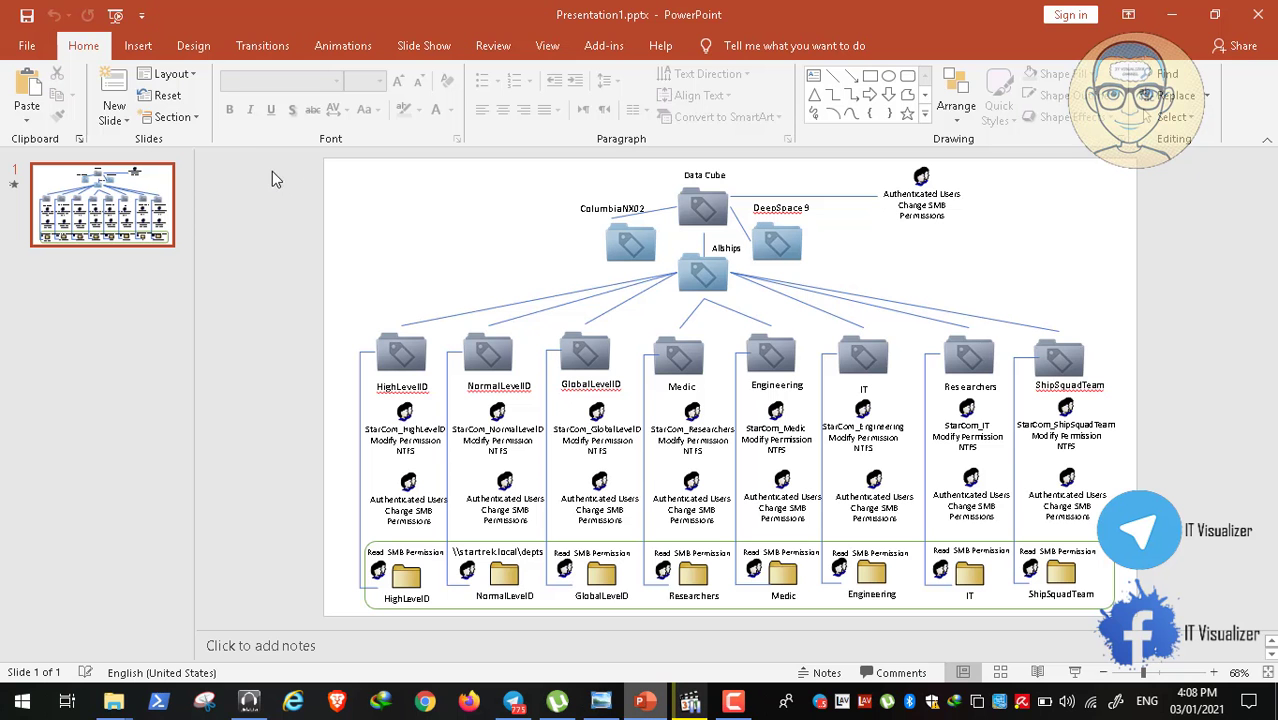
{"action": "left_click", "coordinate": [114, 14]}
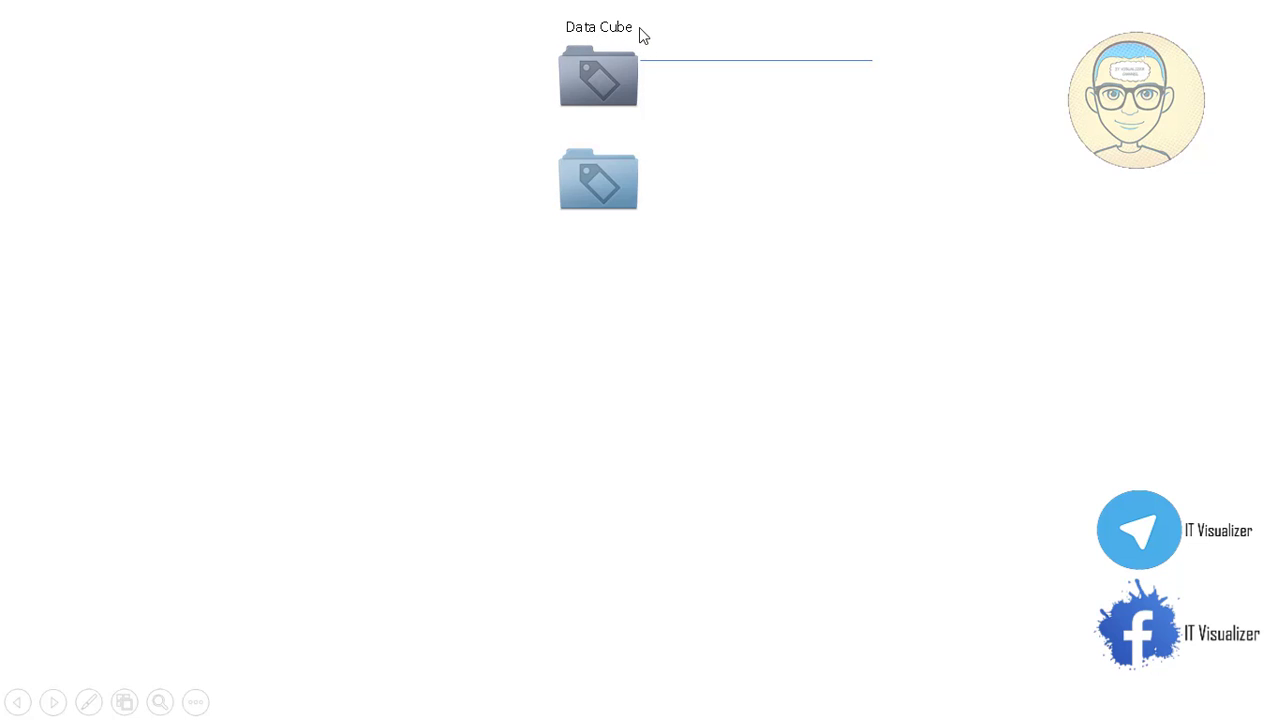
{"action": "left_click", "coordinate": [298, 172]}
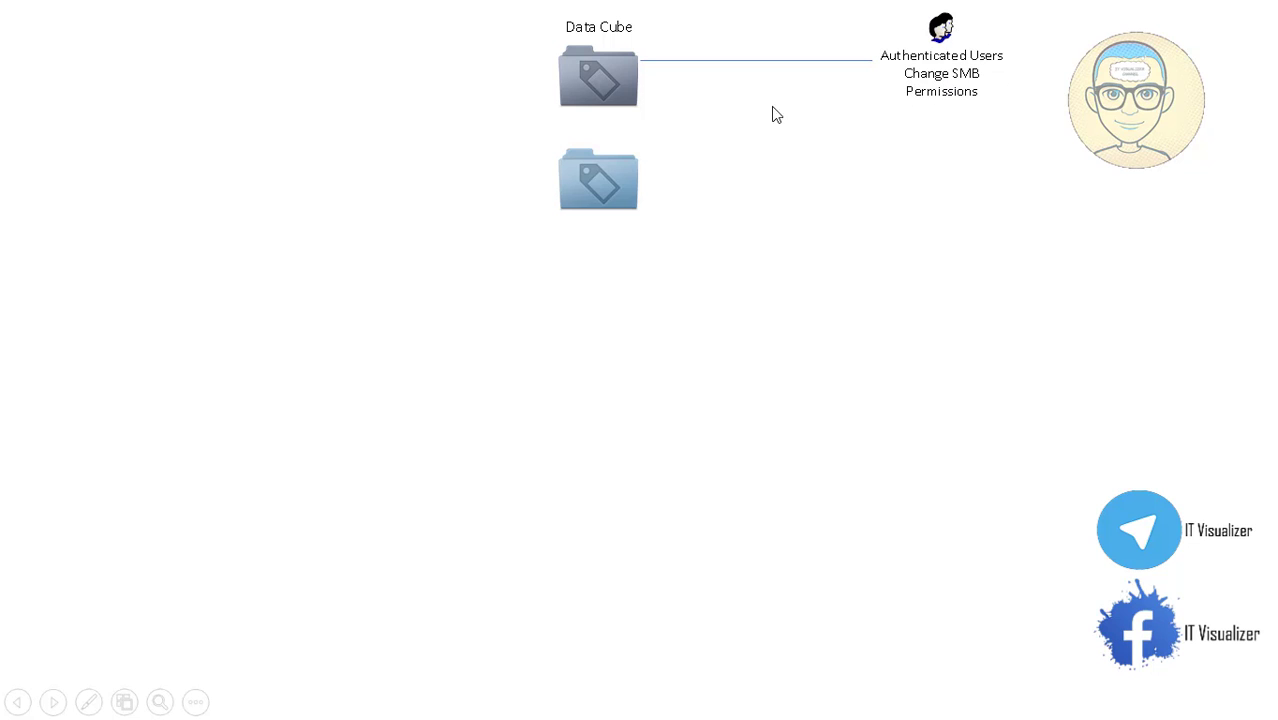
{"action": "left_click", "coordinate": [371, 155]}
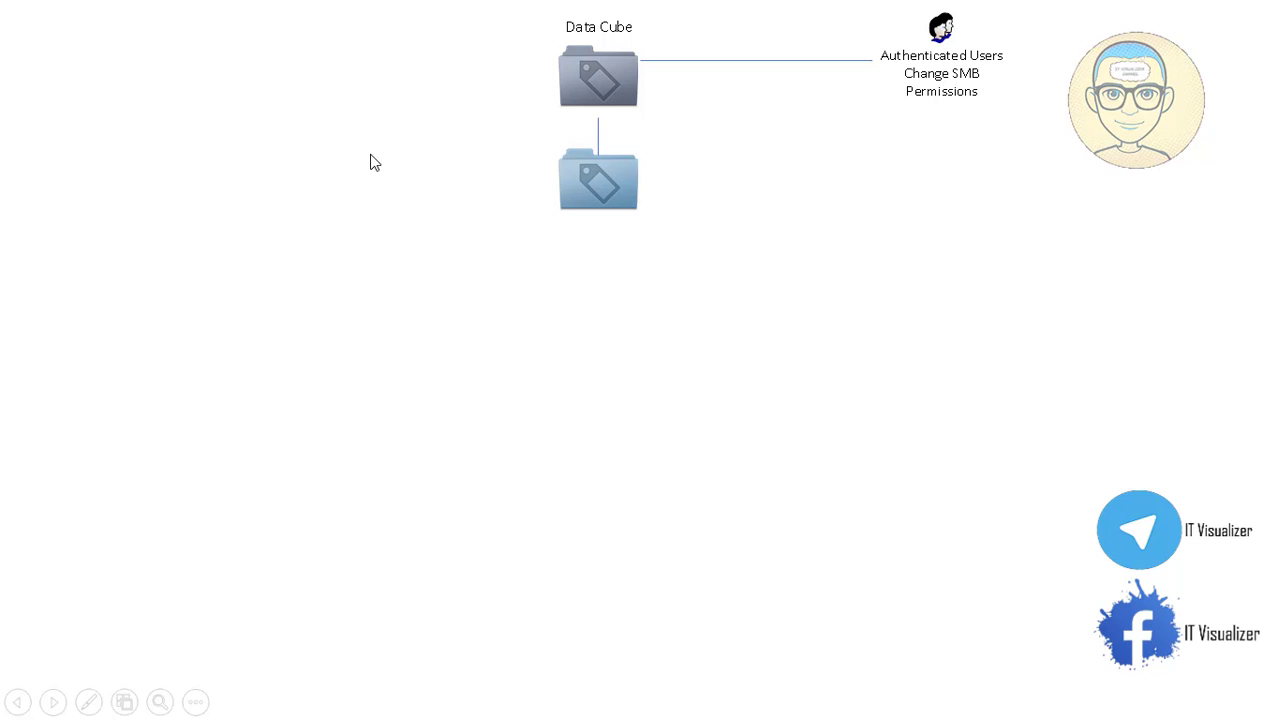
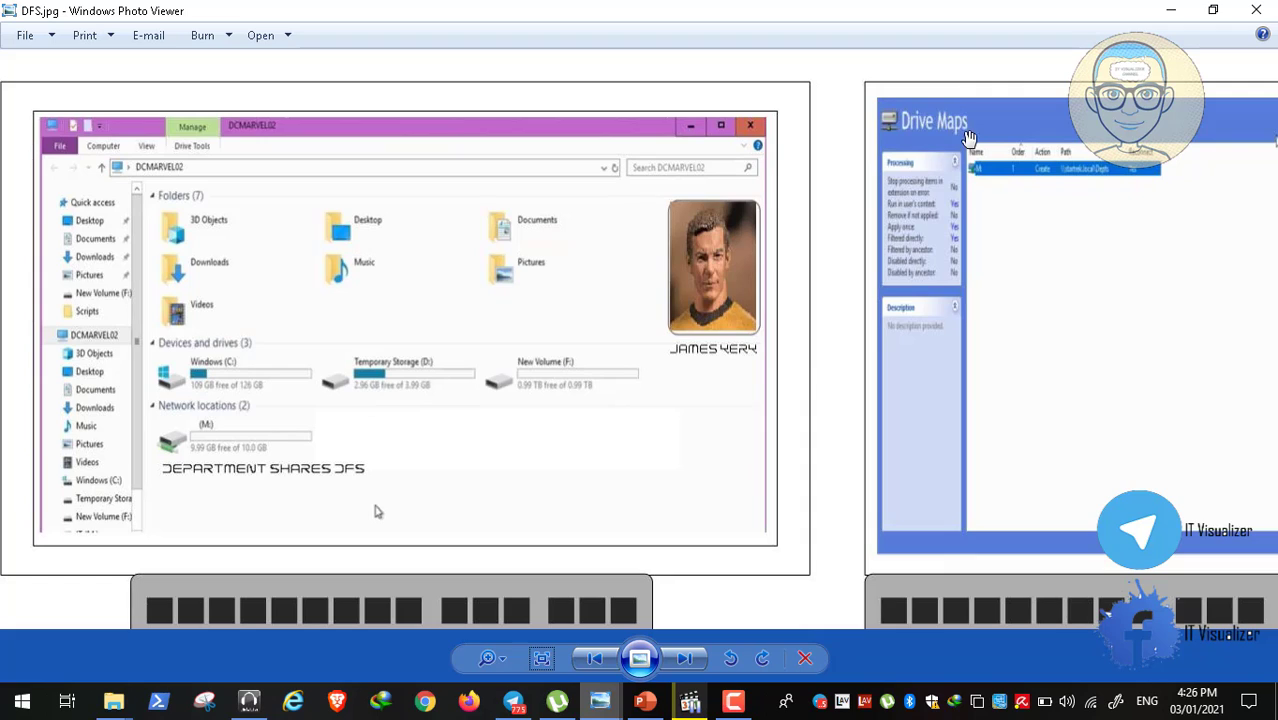
- Minimize the DFS.jpg diagram, switch to the paused Video10.mp4 and view its Scripts folder frame in full screen before restoring the window
{"action": "left_click", "coordinate": [1170, 14]}
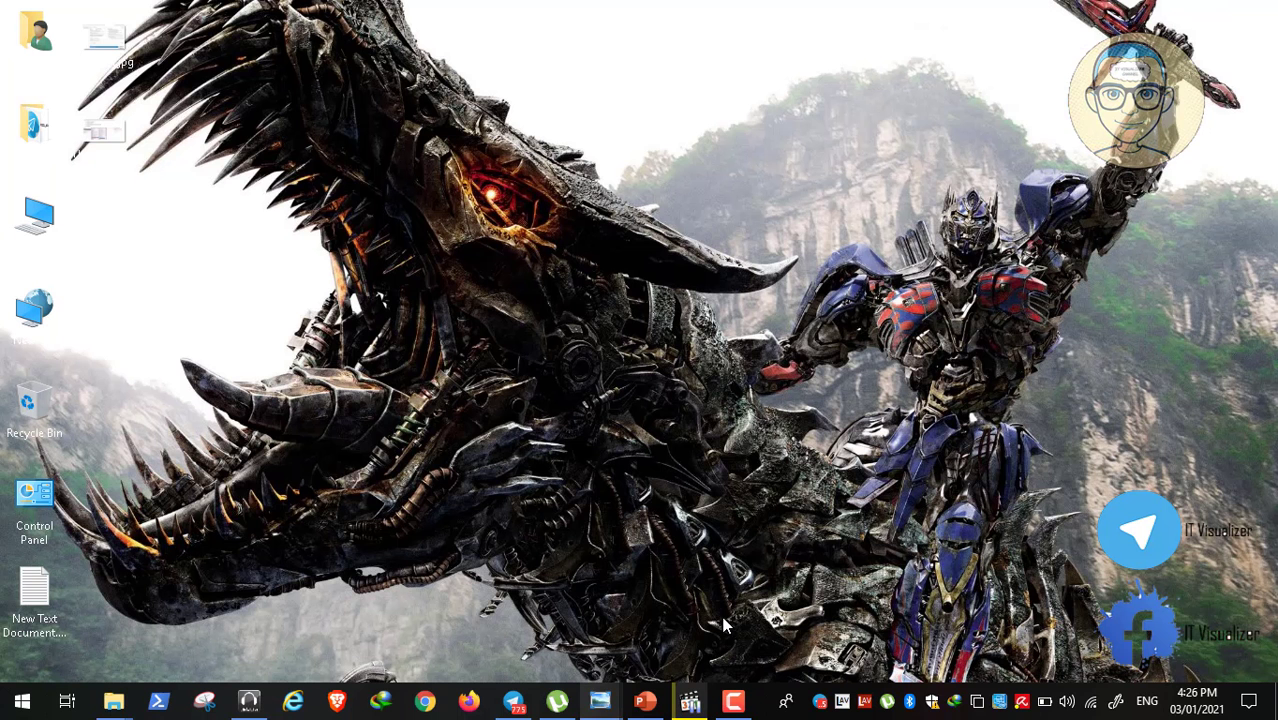
{"action": "left_click", "coordinate": [690, 701]}
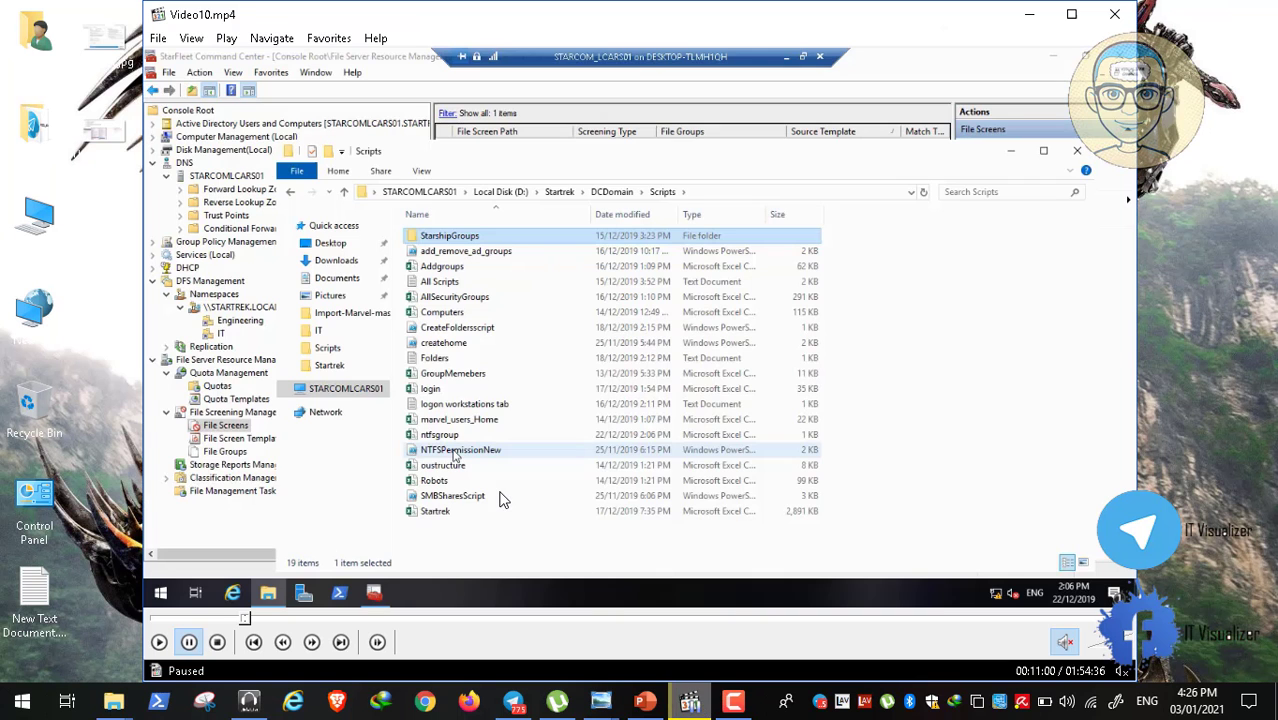
{"action": "double_click", "coordinate": [503, 500]}
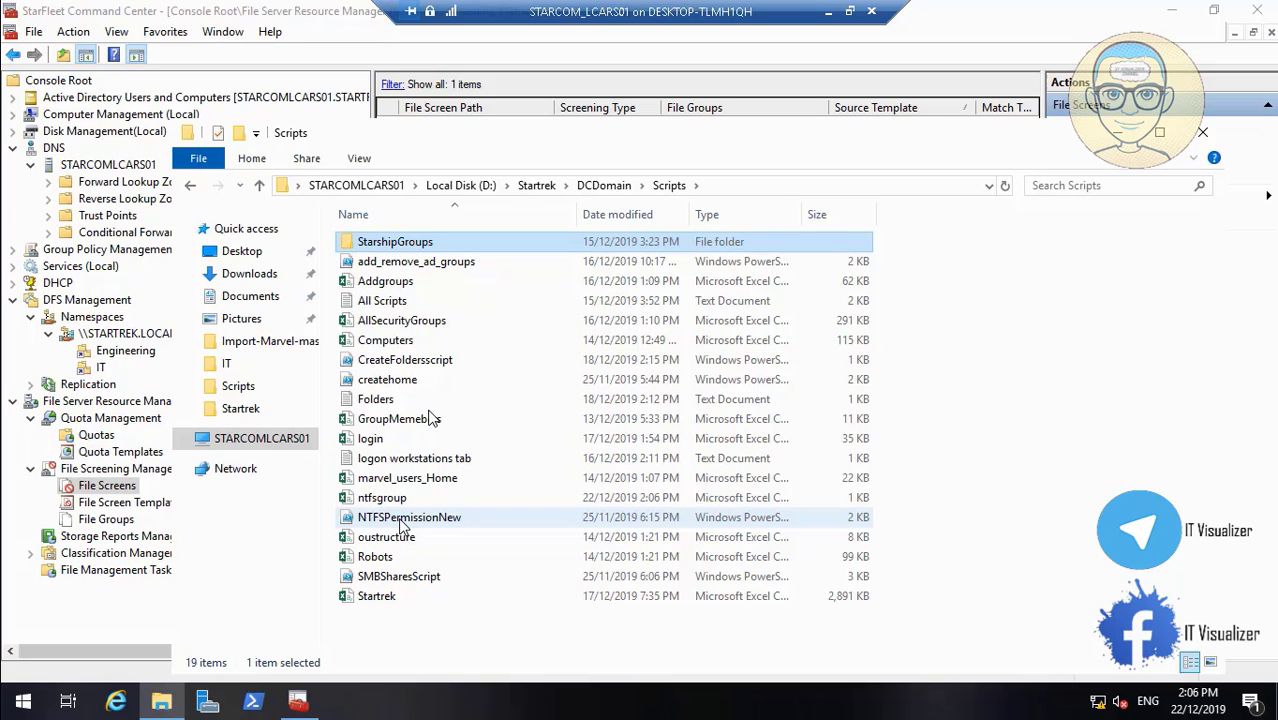
{"action": "double_click", "coordinate": [519, 340]}
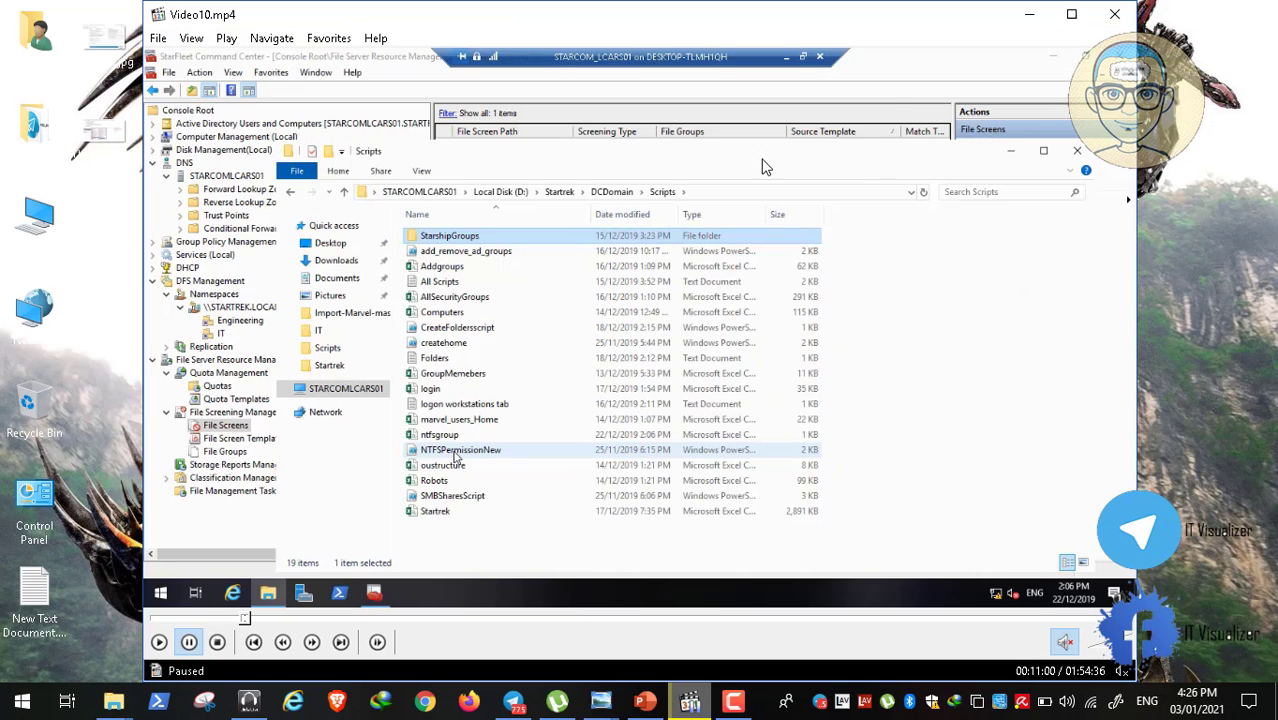
- Switch from the video to Presentation1.pptx in PowerPoint, review the Data Cube folder permission diagram and minimize the presentation
{"action": "left_click", "coordinate": [1029, 14]}
{"action": "left_click", "coordinate": [648, 697]}
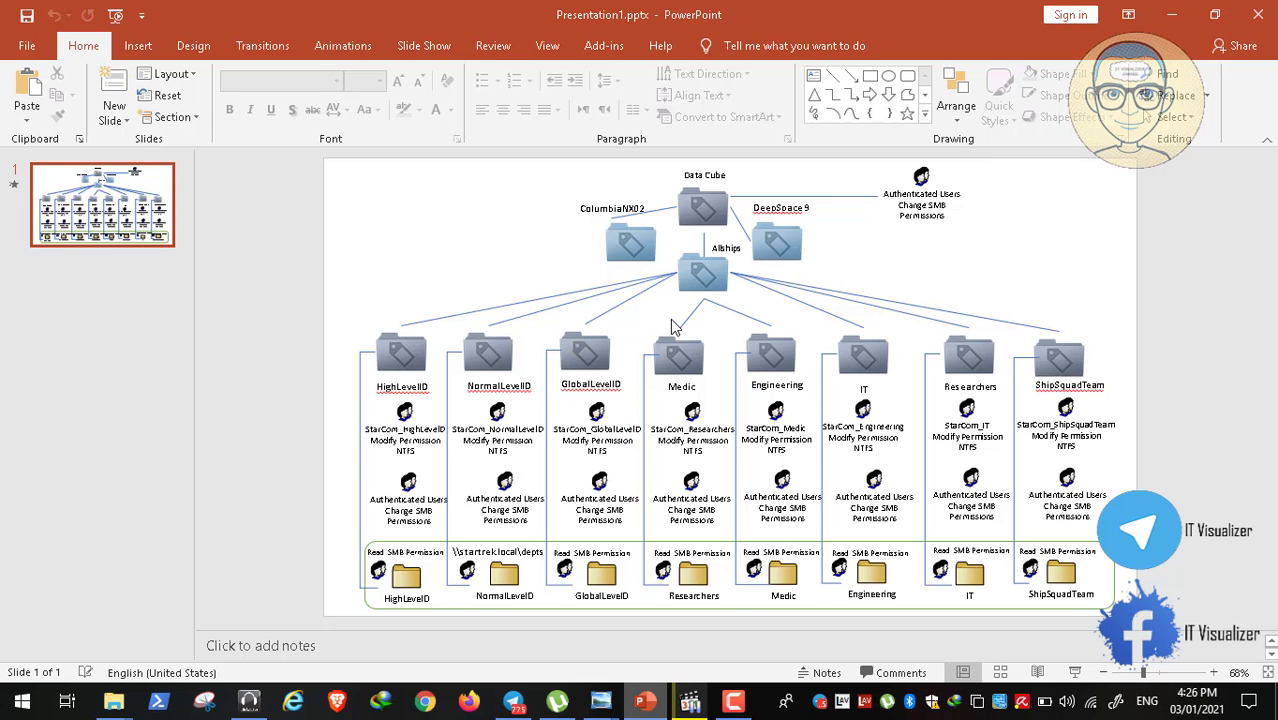
{"action": "left_click", "coordinate": [1171, 14]}
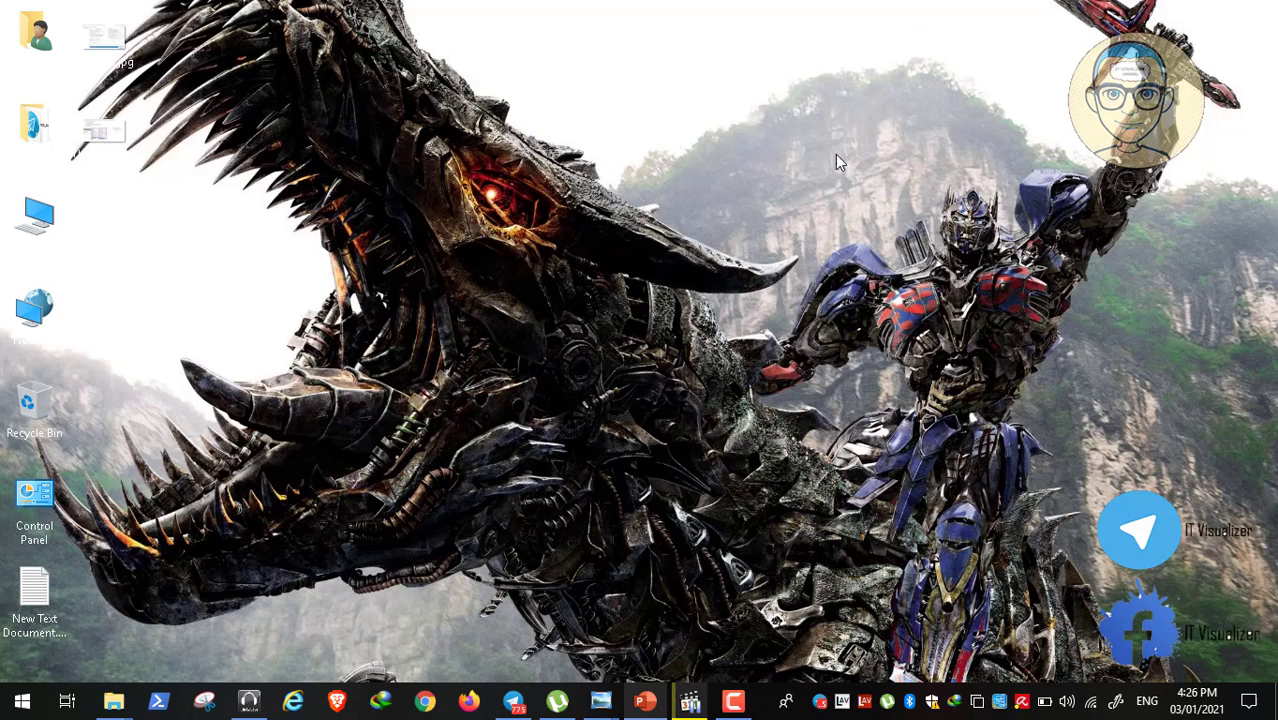
- Switch back to Video10.mp4 and resume its playback in full screen
{"action": "left_click", "coordinate": [688, 700]}
{"action": "double_click", "coordinate": [512, 452]}
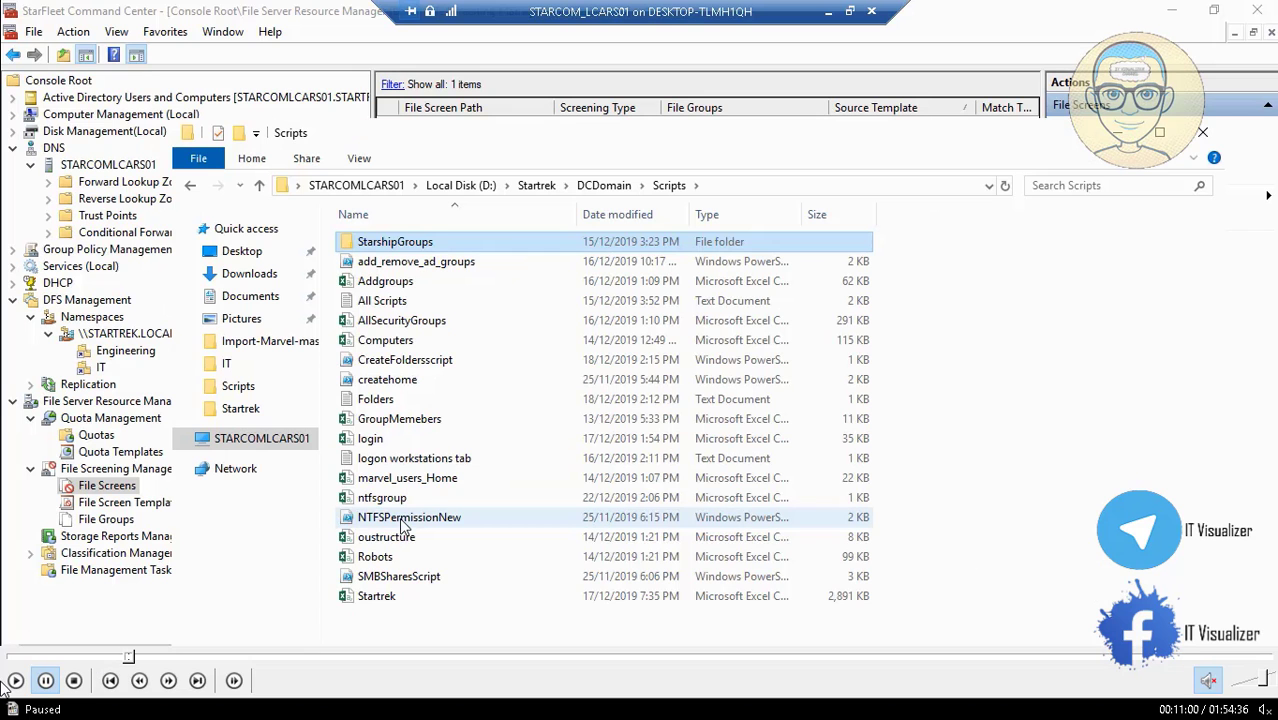
{"action": "left_click", "coordinate": [16, 680]}
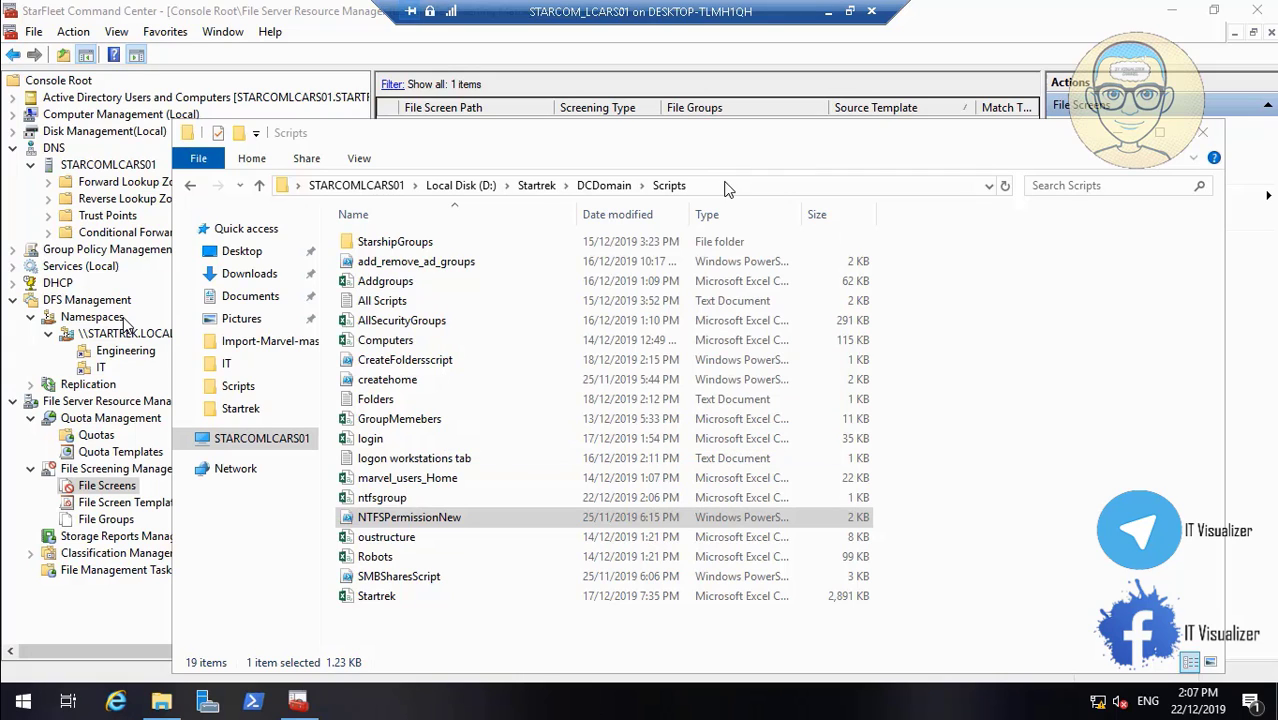
- Copy the Scripts folder path, set $csvFile in NTFSPermissionNew.ps1 to "D:\Startrek\DCDomain\Scripts\ntfsgroup.csv" and save the script
{"action": "right_click", "coordinate": [404, 188]}
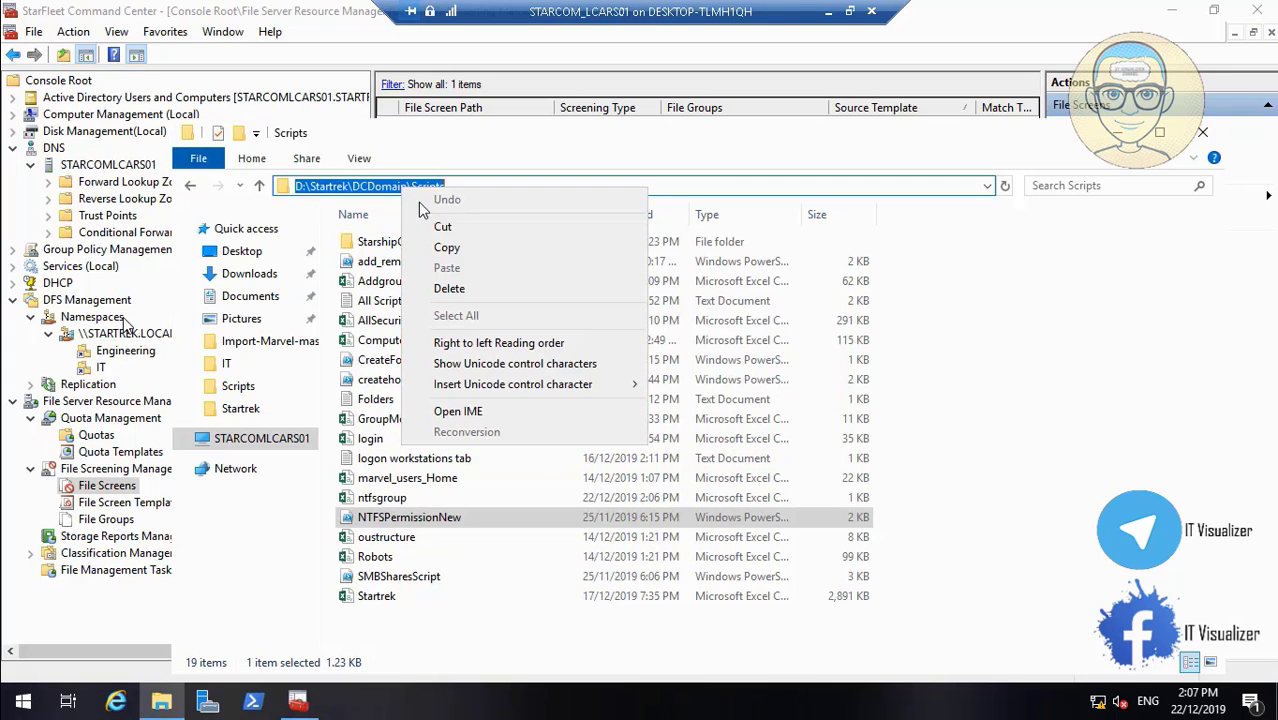
{"action": "left_click", "coordinate": [455, 249]}
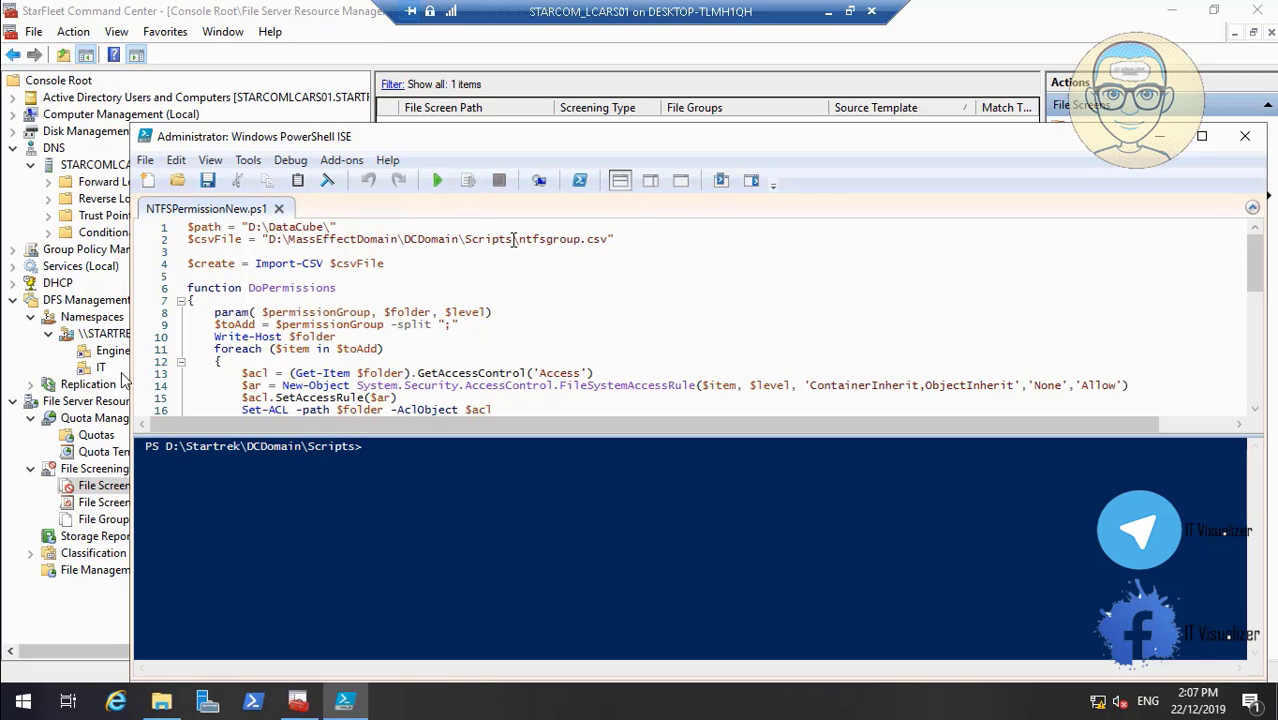
{"action": "left_click", "coordinate": [513, 241]}
{"action": "mouse_move", "coordinate": [66, 684]}
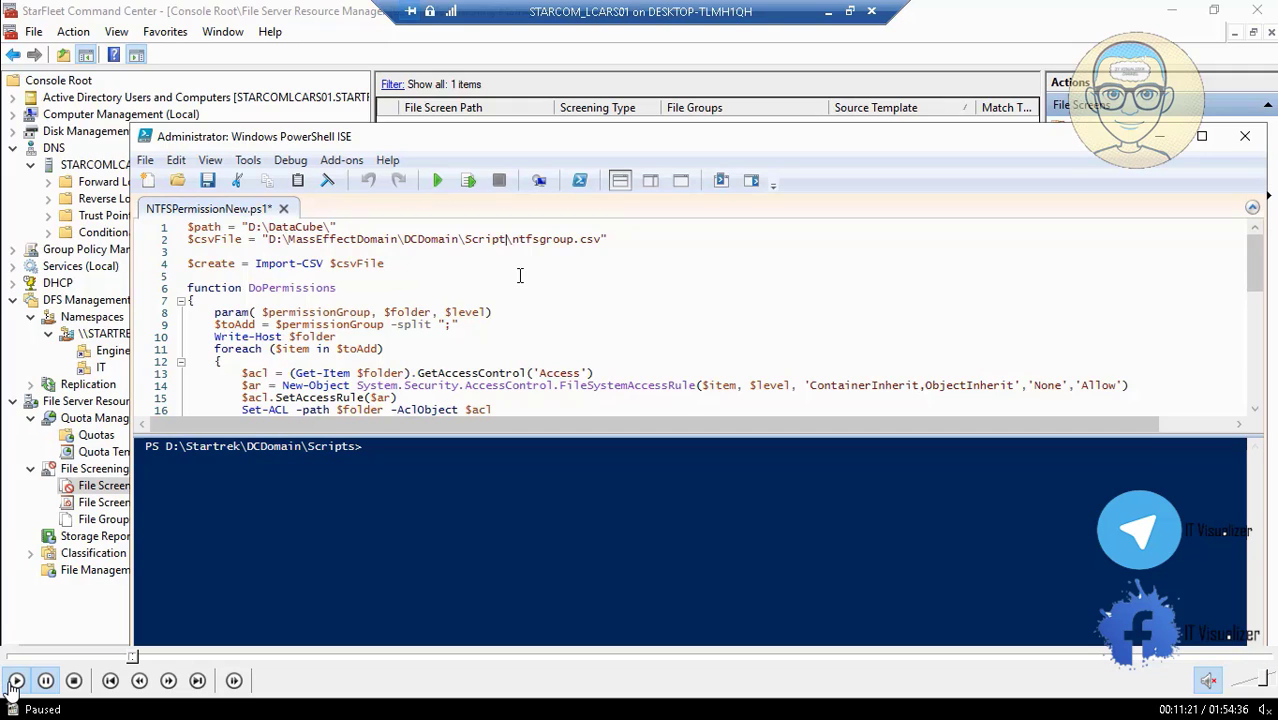
{"action": "left_click", "coordinate": [15, 682]}
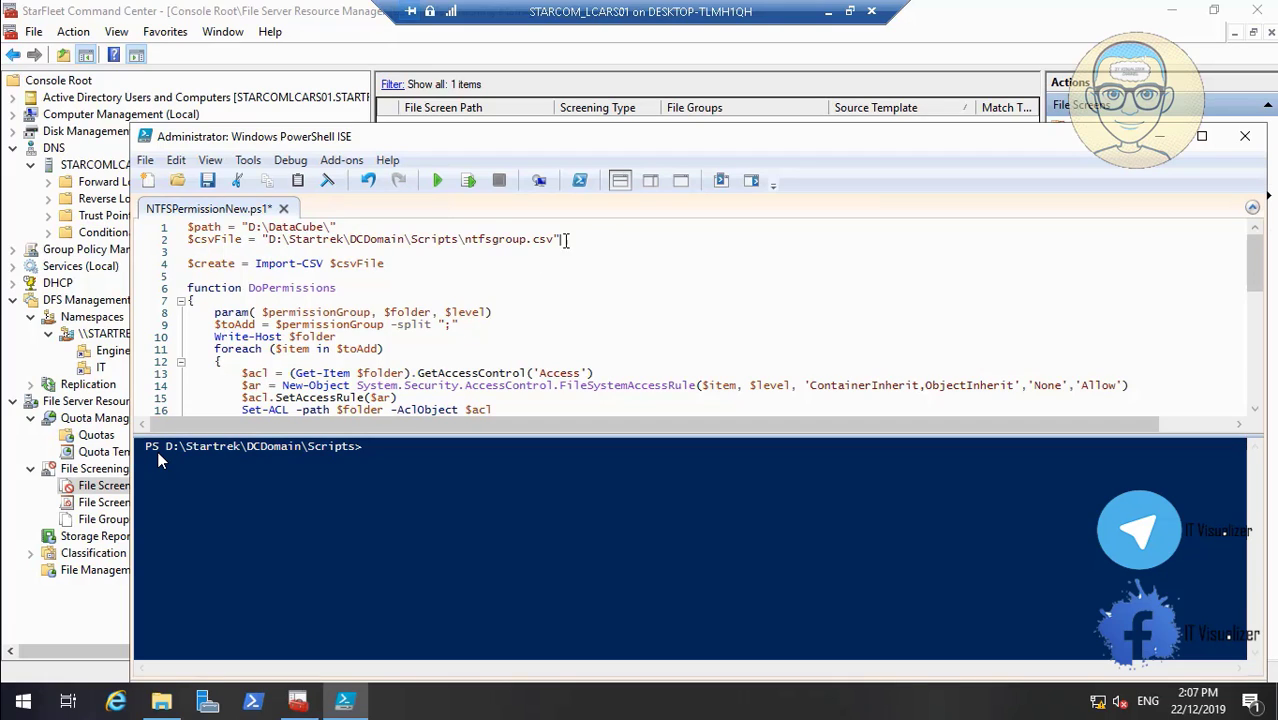
{"action": "left_click", "coordinate": [208, 182]}
- Browse to the AllShips folder inside DataCube on Local Disk (D:) and copy its path
{"action": "left_click", "coordinate": [1160, 137]}
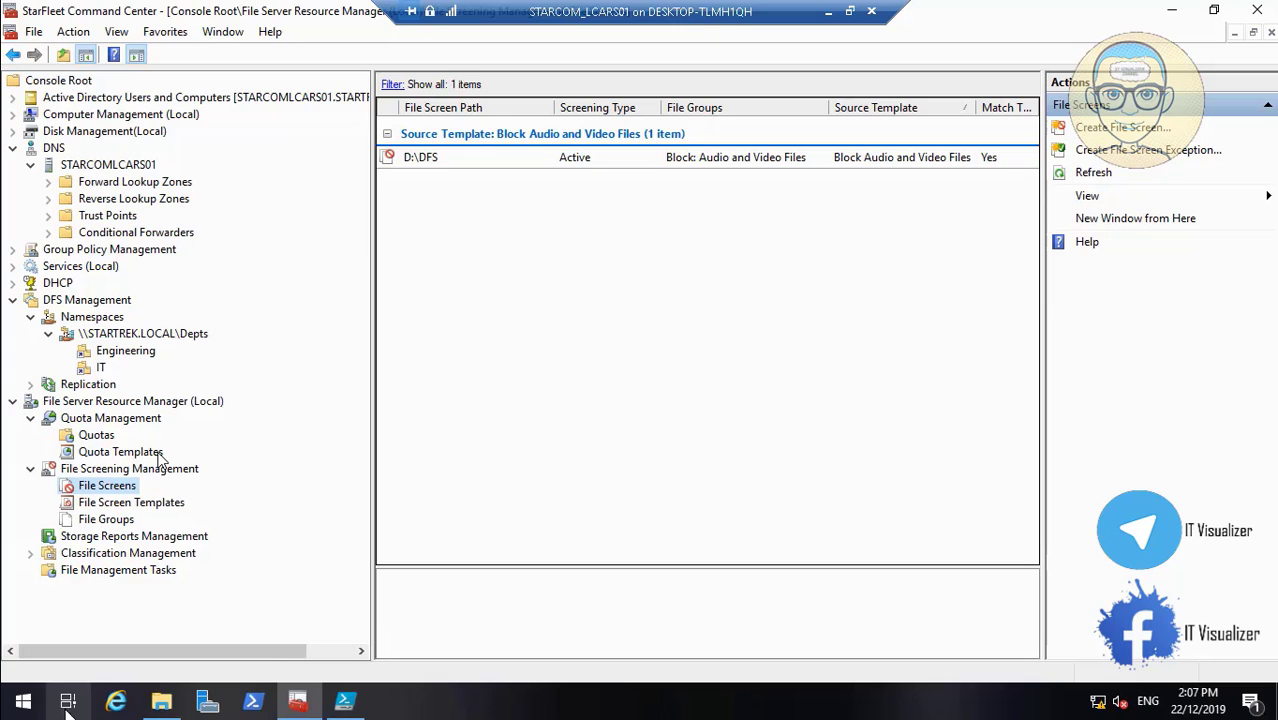
{"action": "left_click", "coordinate": [160, 703]}
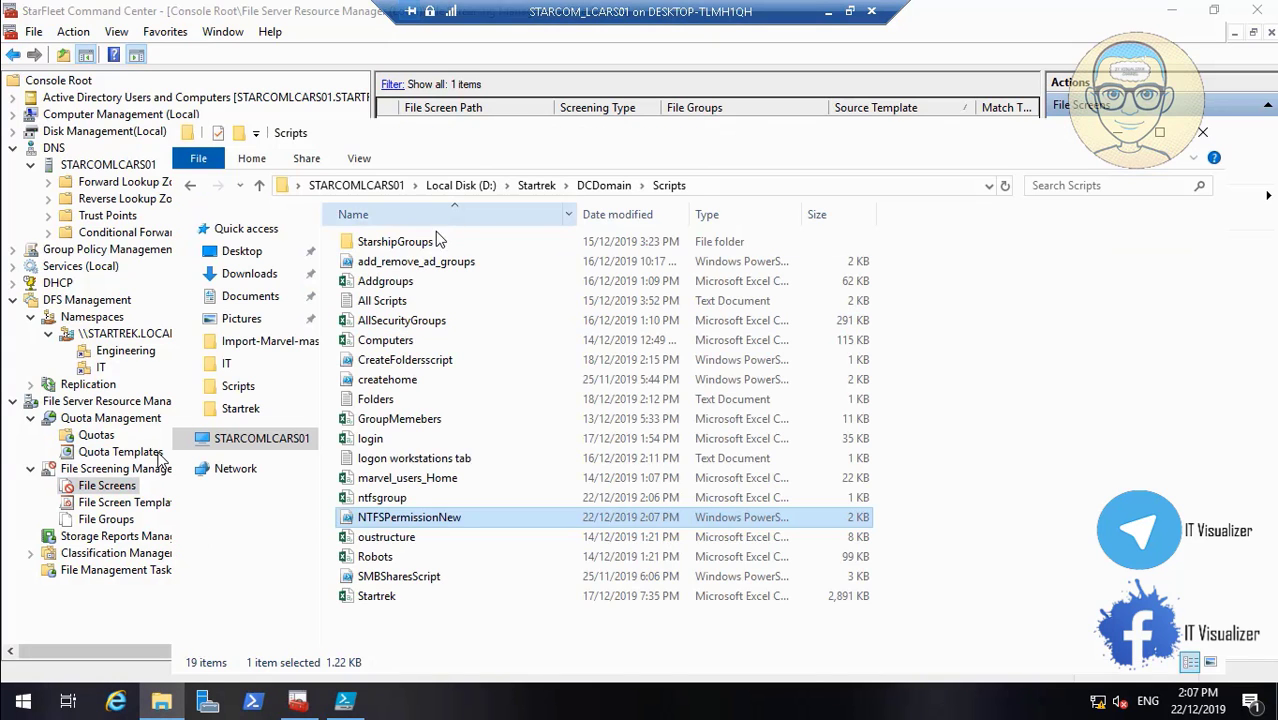
{"action": "left_click", "coordinate": [477, 185]}
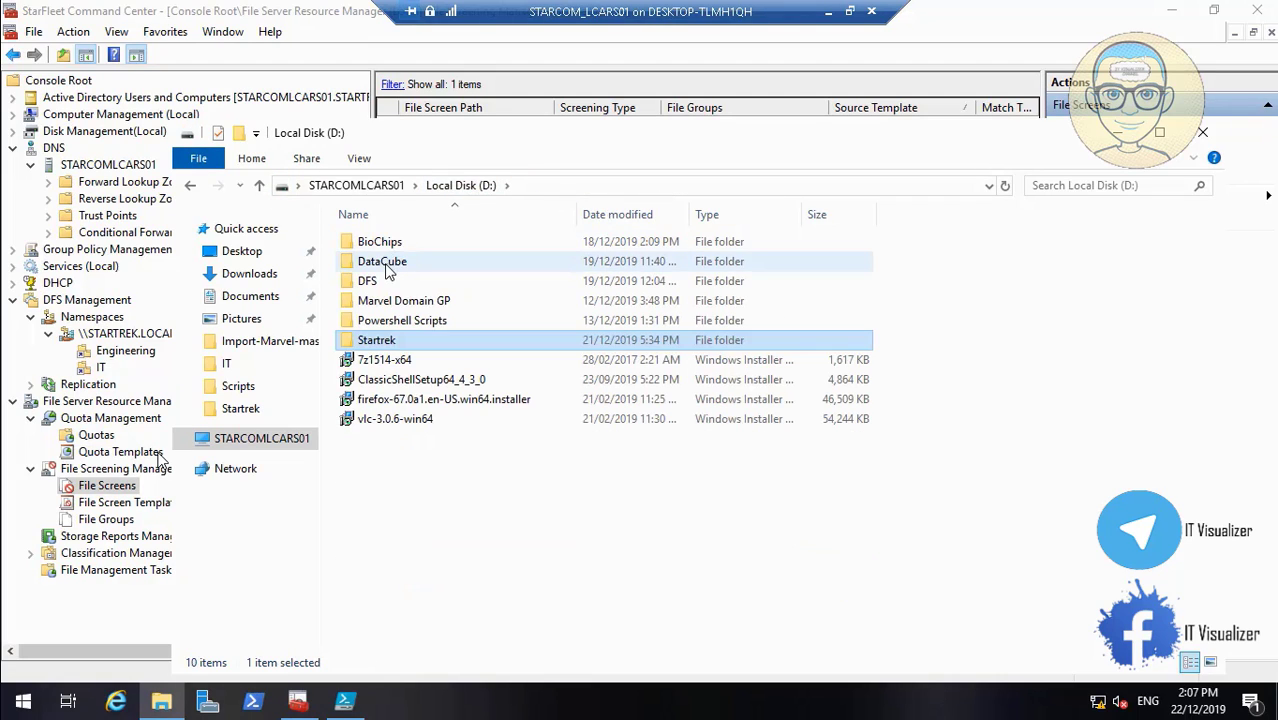
{"action": "double_click", "coordinate": [388, 262]}
{"action": "double_click", "coordinate": [390, 243]}
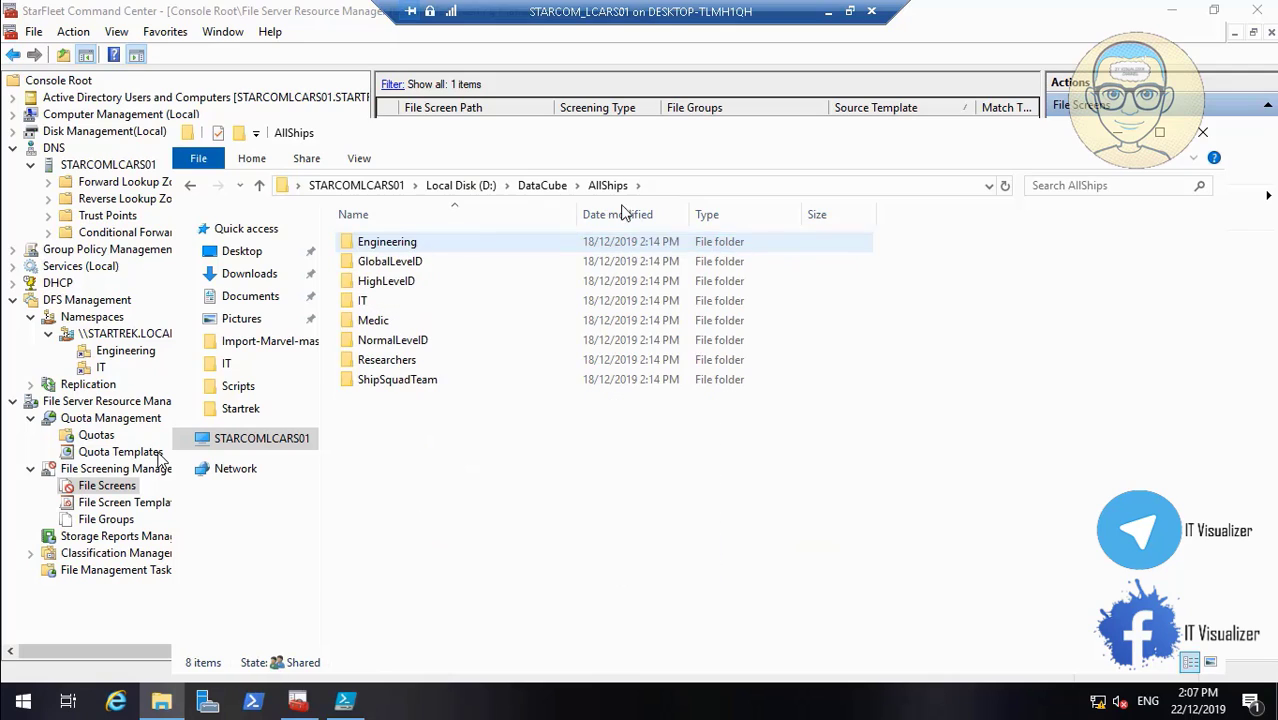
{"action": "left_click", "coordinate": [706, 190]}
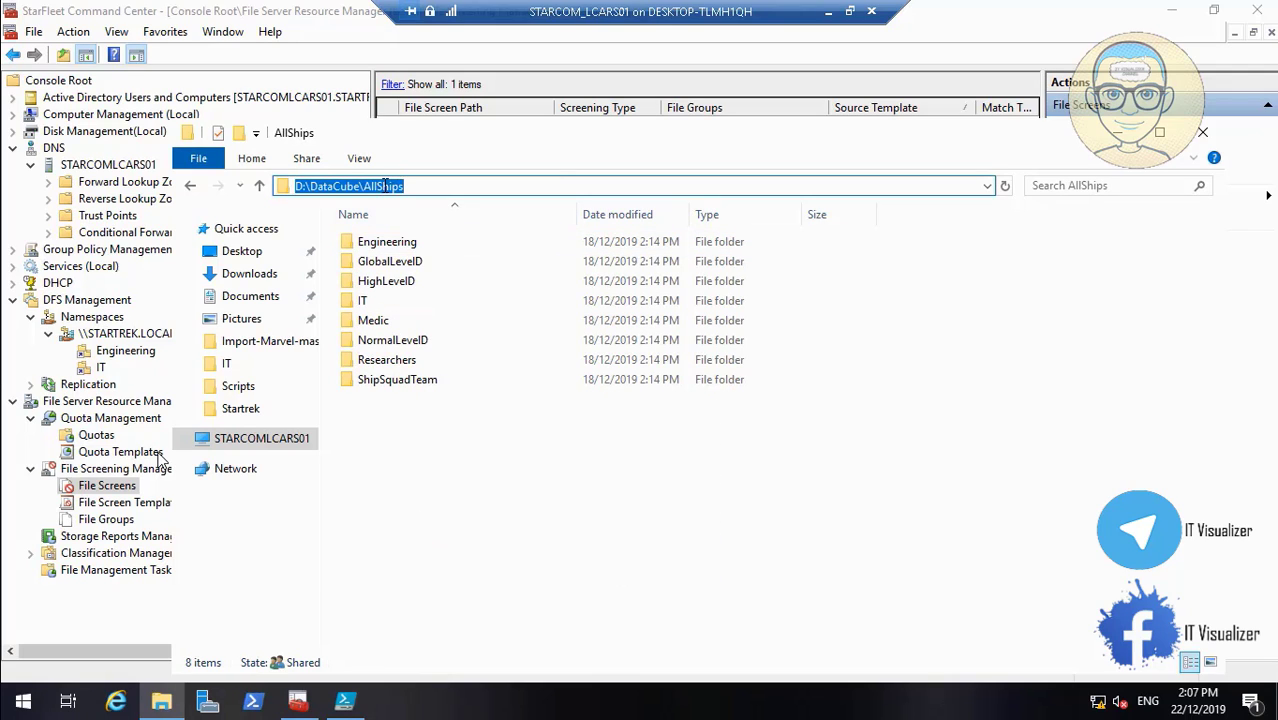
{"action": "right_click", "coordinate": [386, 184]}
{"action": "left_click", "coordinate": [425, 245]}
- Set $path in NTFSPermissionNew.ps1 to "D:\DataCube\AllShips" and save the script
{"action": "left_click", "coordinate": [345, 700]}
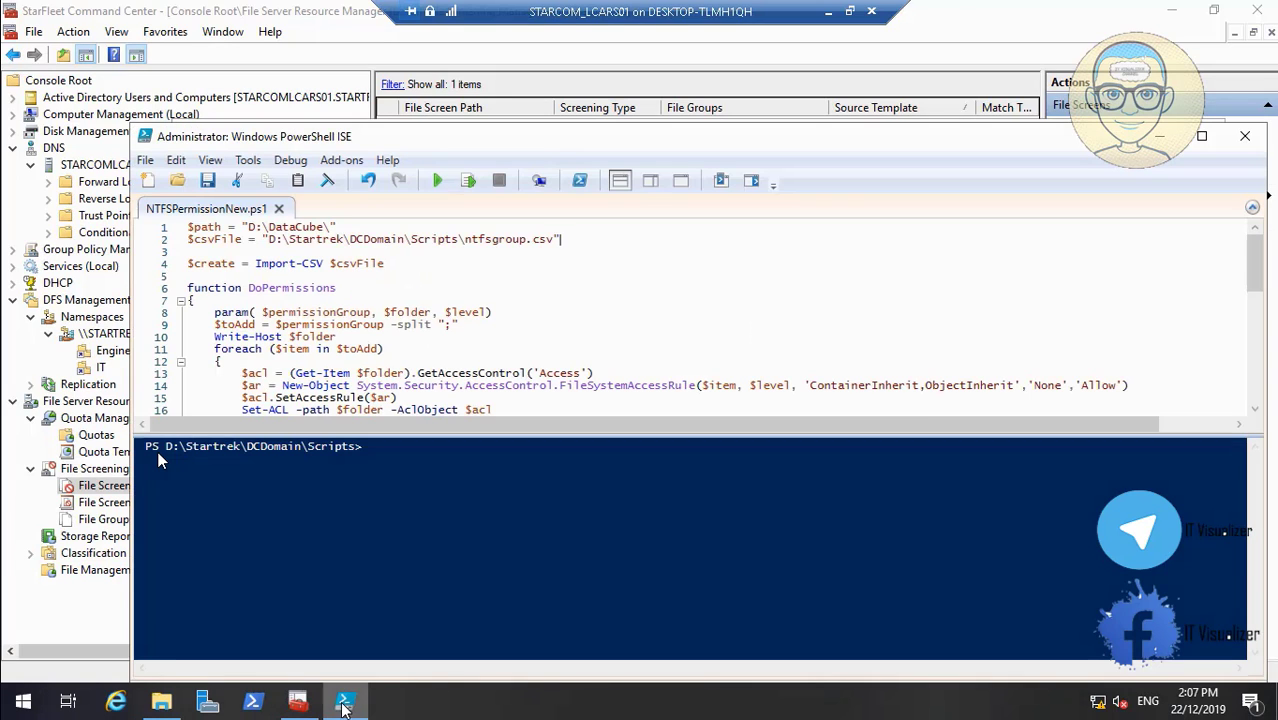
{"action": "left_click", "coordinate": [333, 228]}
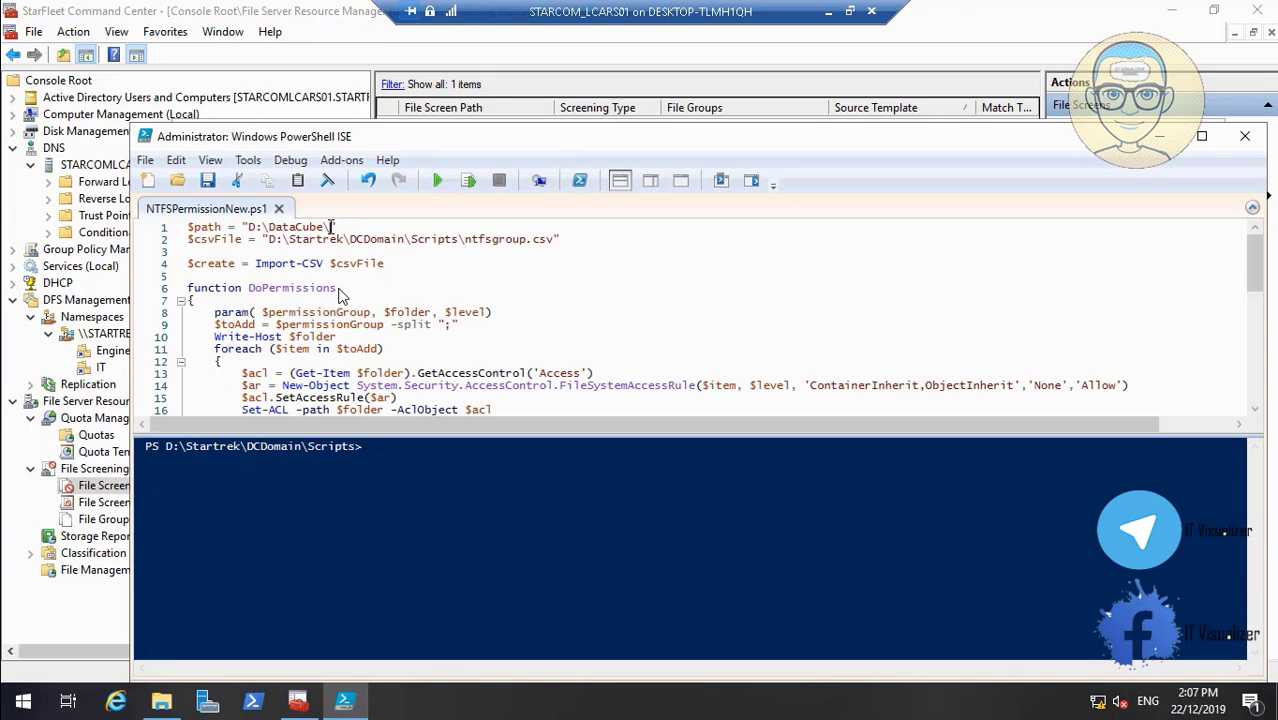
{"action": "key", "text": "BackSpace"}
{"action": "key", "text": "BackSpace"}
{"action": "key", "text": "BackSpace"}
{"action": "key", "text": "BackSpace"}
{"action": "key", "text": "BackSpace"}
{"action": "key", "text": "BackSpace"}
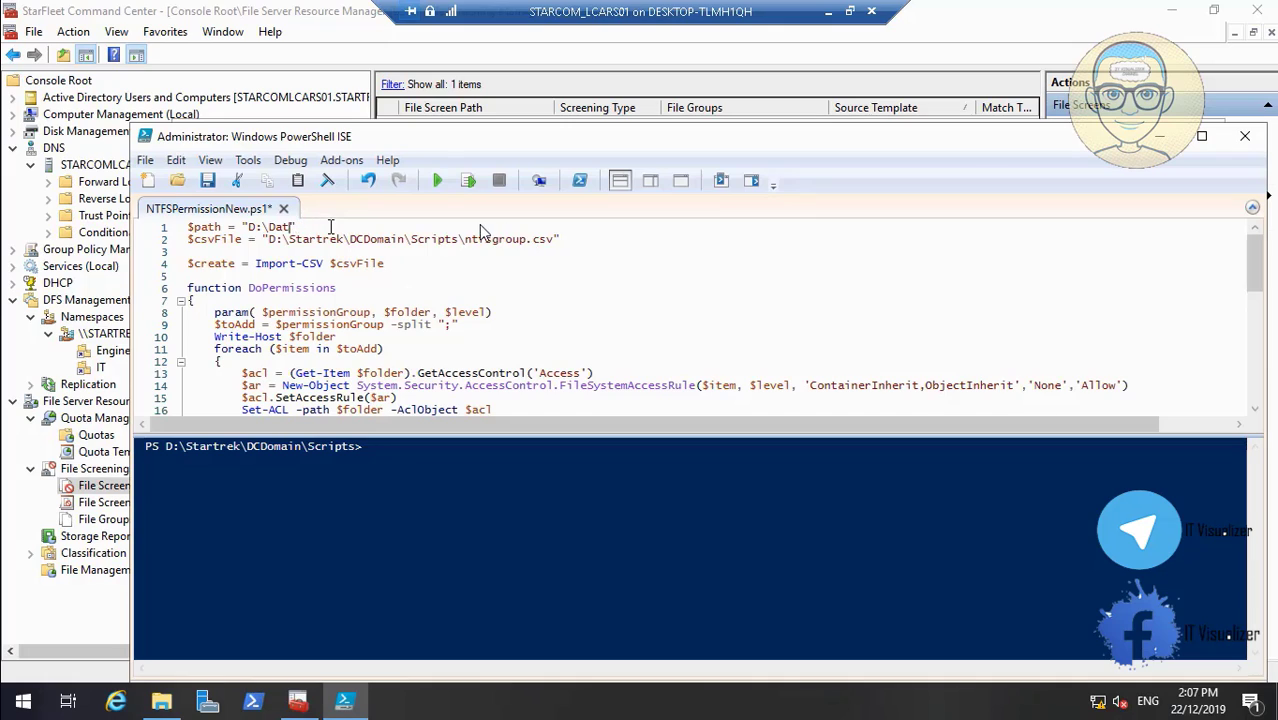
{"action": "key", "text": "BackSpace"}
{"action": "key", "text": "BackSpace"}
{"action": "key", "text": "BackSpace"}
{"action": "key", "text": "ctrl+v"}
{"action": "left_click", "coordinate": [207, 180]}
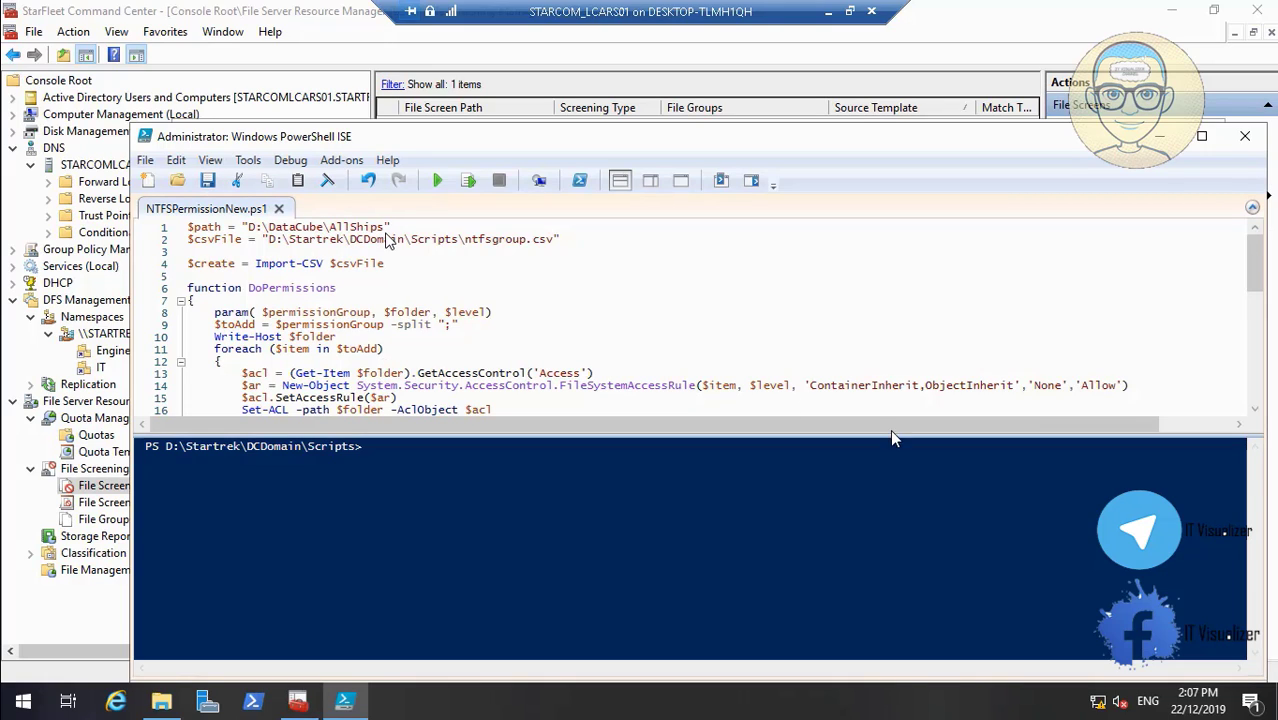
- Check the NTFSPermissionNew.ps1 code through its folder loop and run the script
{"action": "left_click", "coordinate": [1255, 412]}
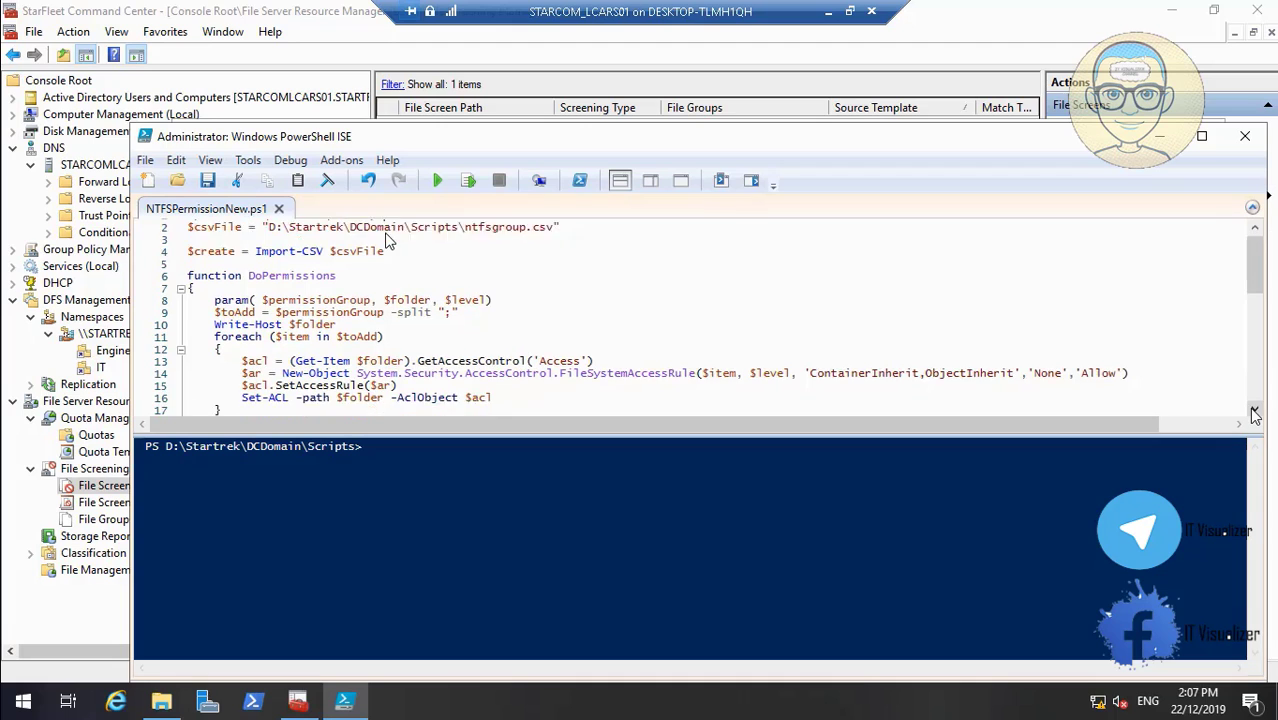
{"action": "left_click", "coordinate": [1255, 412]}
{"action": "left_click", "coordinate": [1255, 412]}
{"action": "left_click", "coordinate": [1255, 412]}
{"action": "left_click", "coordinate": [1255, 412]}
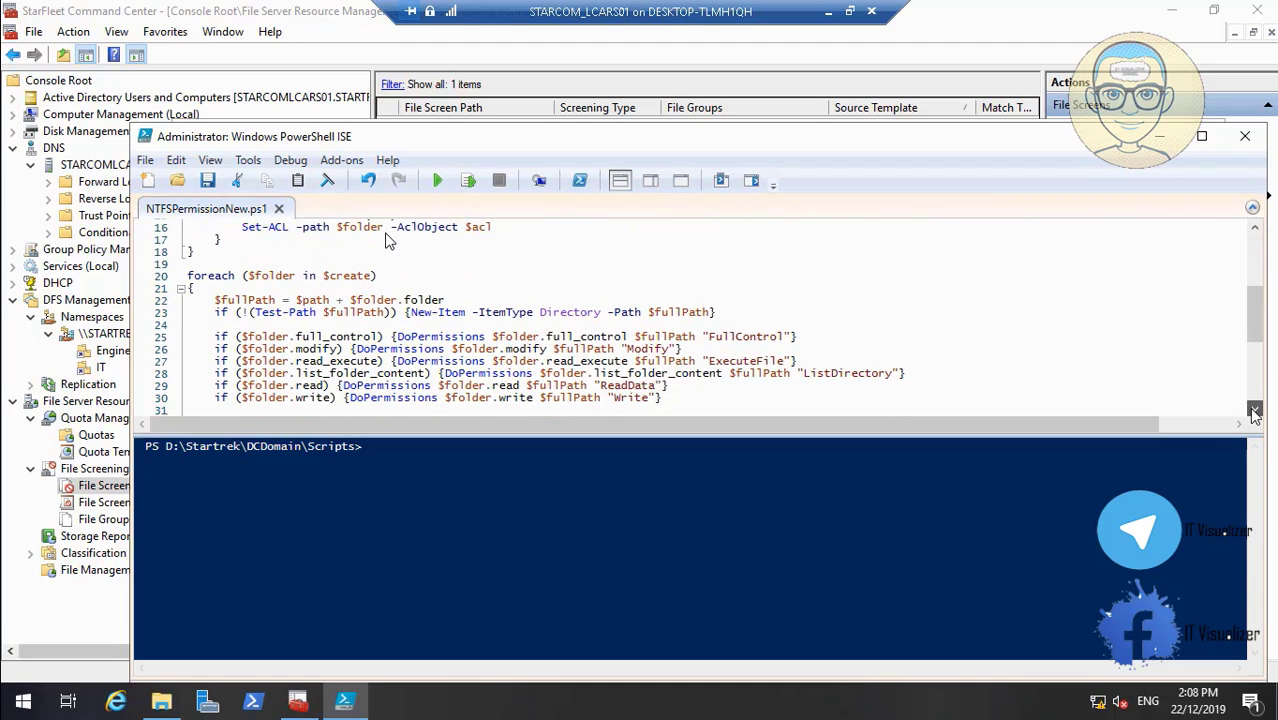
{"action": "left_click", "coordinate": [1255, 412]}
{"action": "left_click", "coordinate": [1255, 412]}
{"action": "left_click", "coordinate": [1255, 412]}
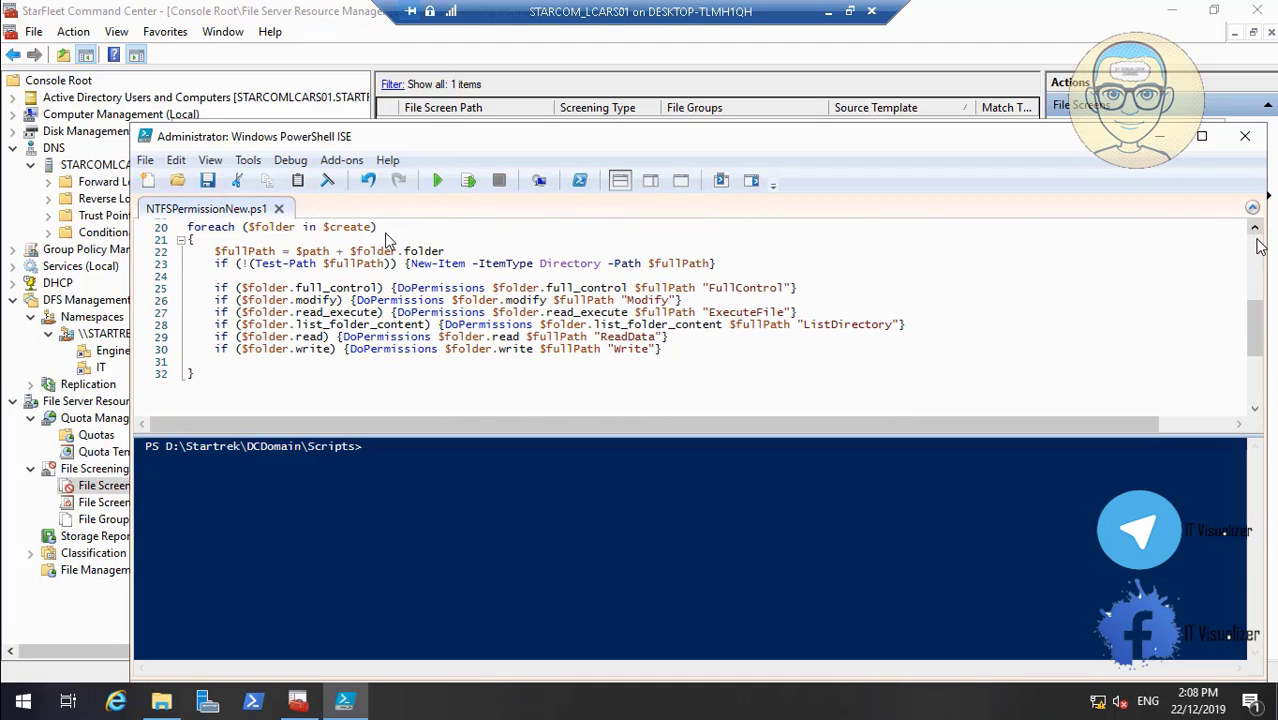
{"action": "left_click", "coordinate": [1259, 243]}
{"action": "left_click", "coordinate": [1259, 243]}
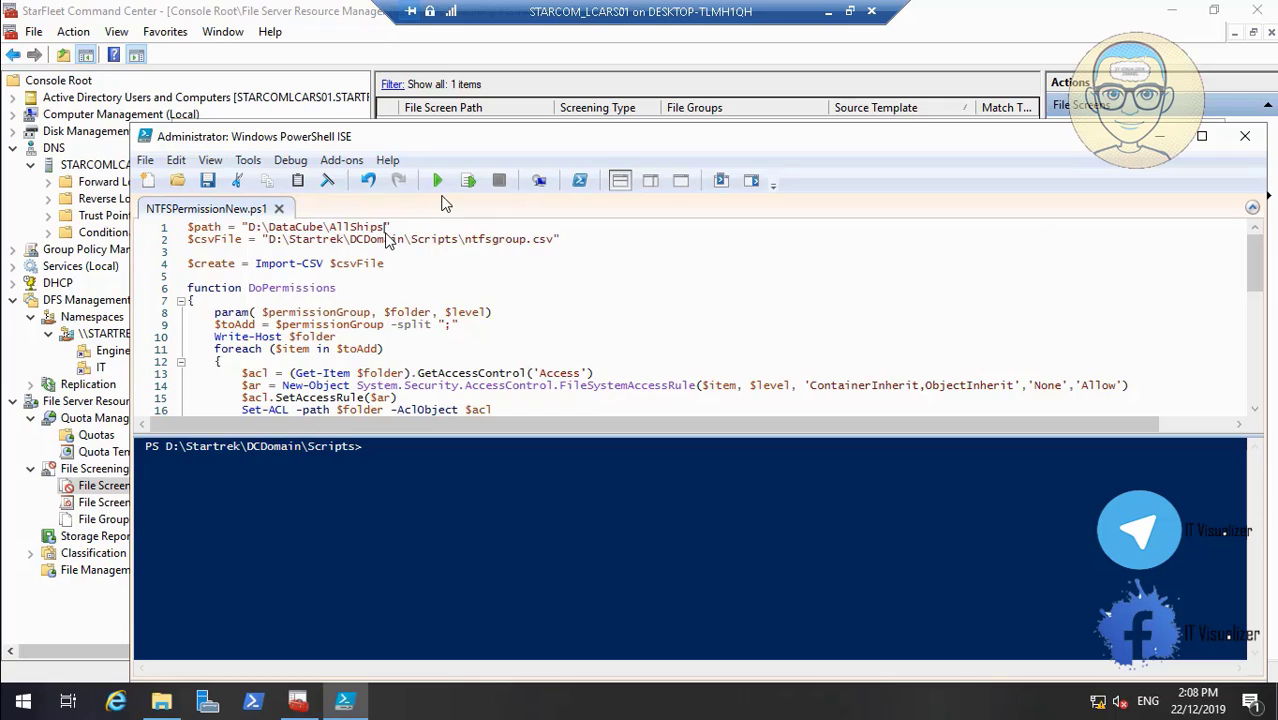
{"action": "left_click", "coordinate": [440, 185]}
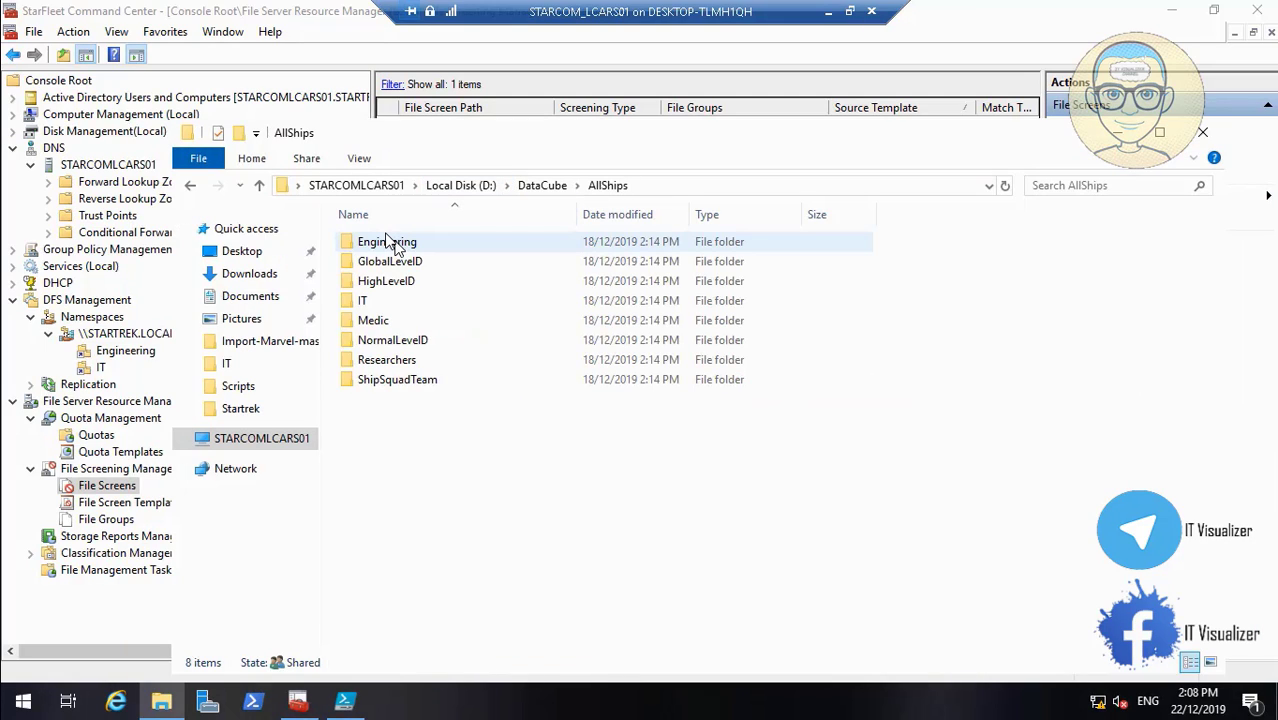
- Open the security properties of the Engineering folder in D:\DataCube\AllShips
{"action": "left_click", "coordinate": [393, 246]}
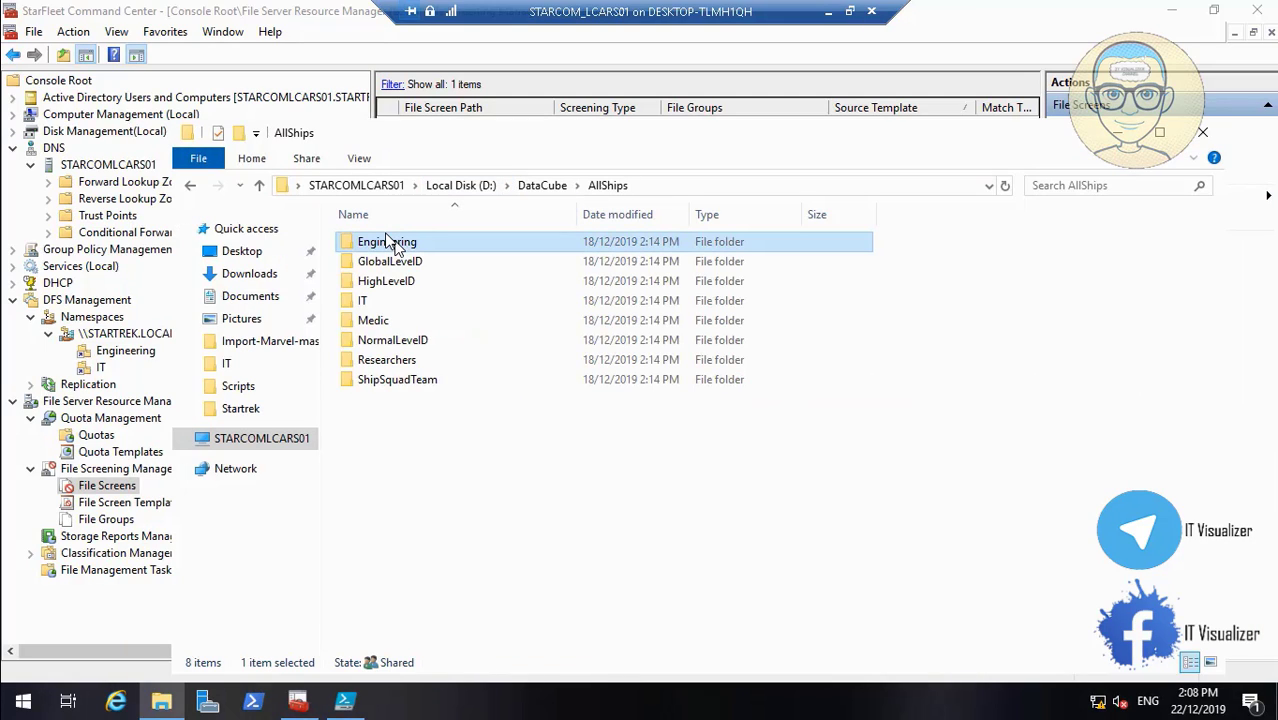
{"action": "right_click", "coordinate": [388, 241]}
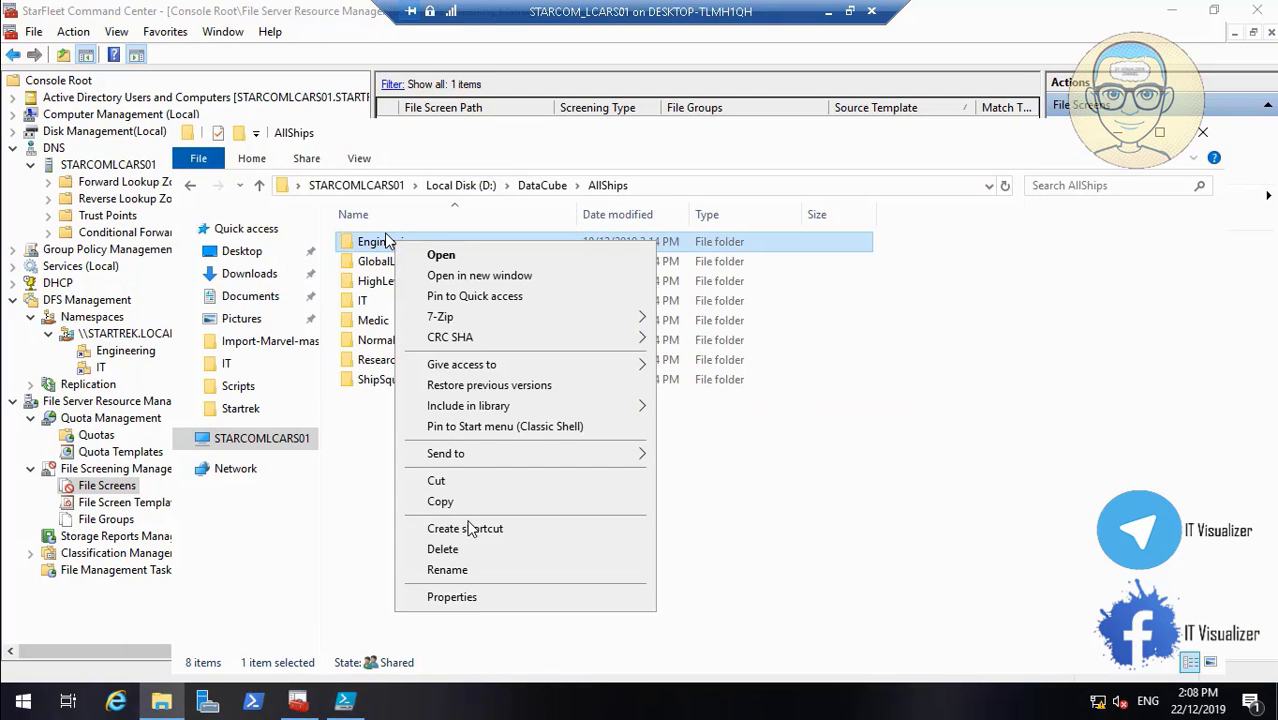
{"action": "left_click", "coordinate": [484, 598]}
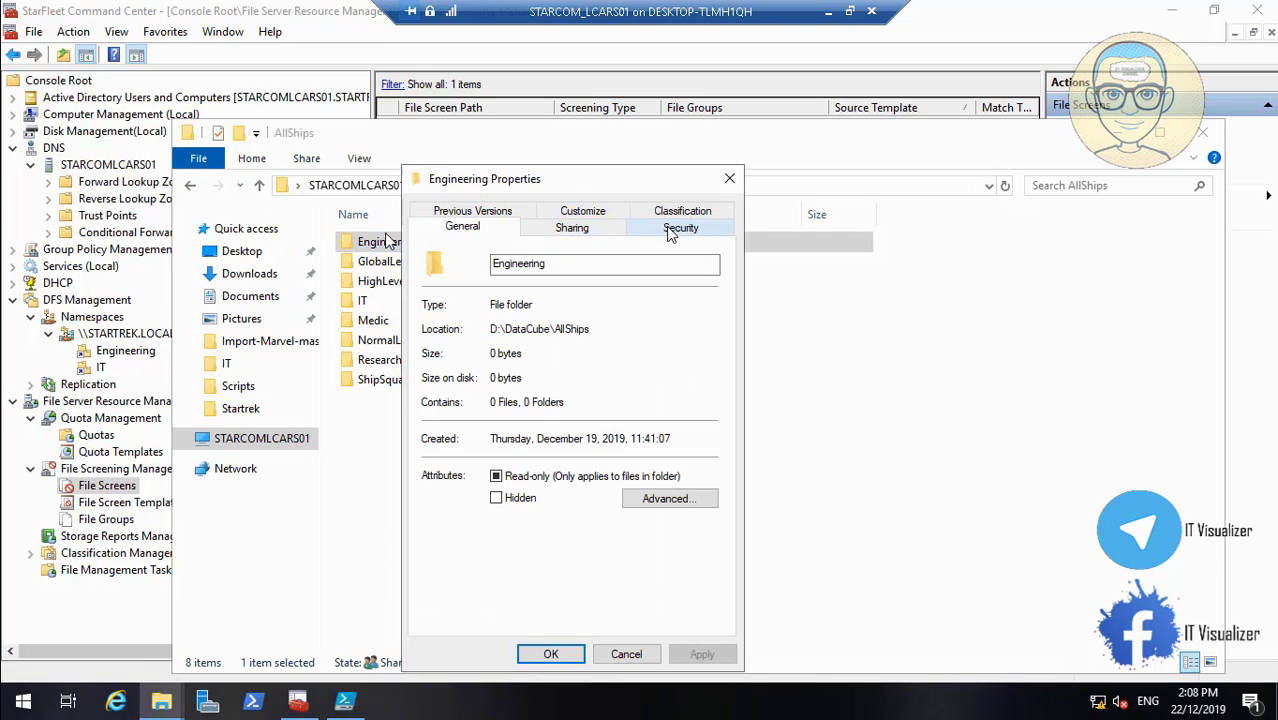
{"action": "left_click", "coordinate": [670, 227]}
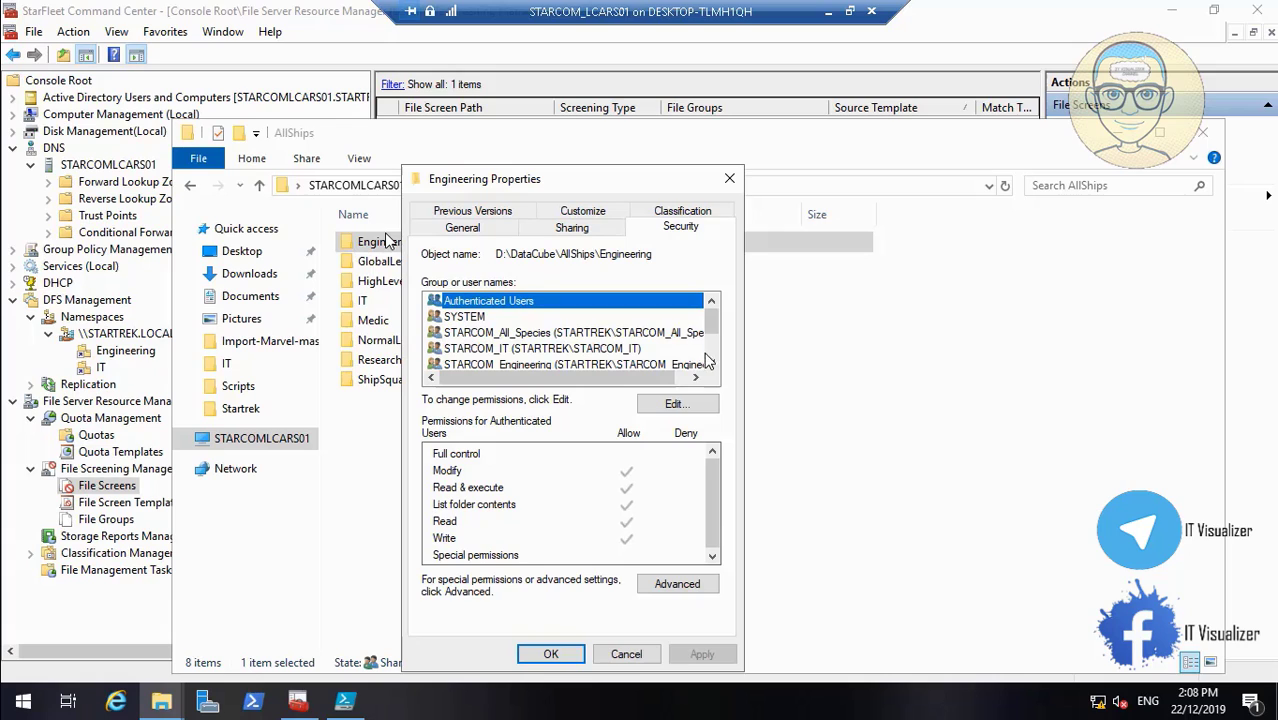
- Examine the Engineering folder's group list and the permissions of the STARCOM_Engineering, STARCOM_IT and STARCOM_All_Species groups
{"action": "double_click", "coordinate": [713, 364]}
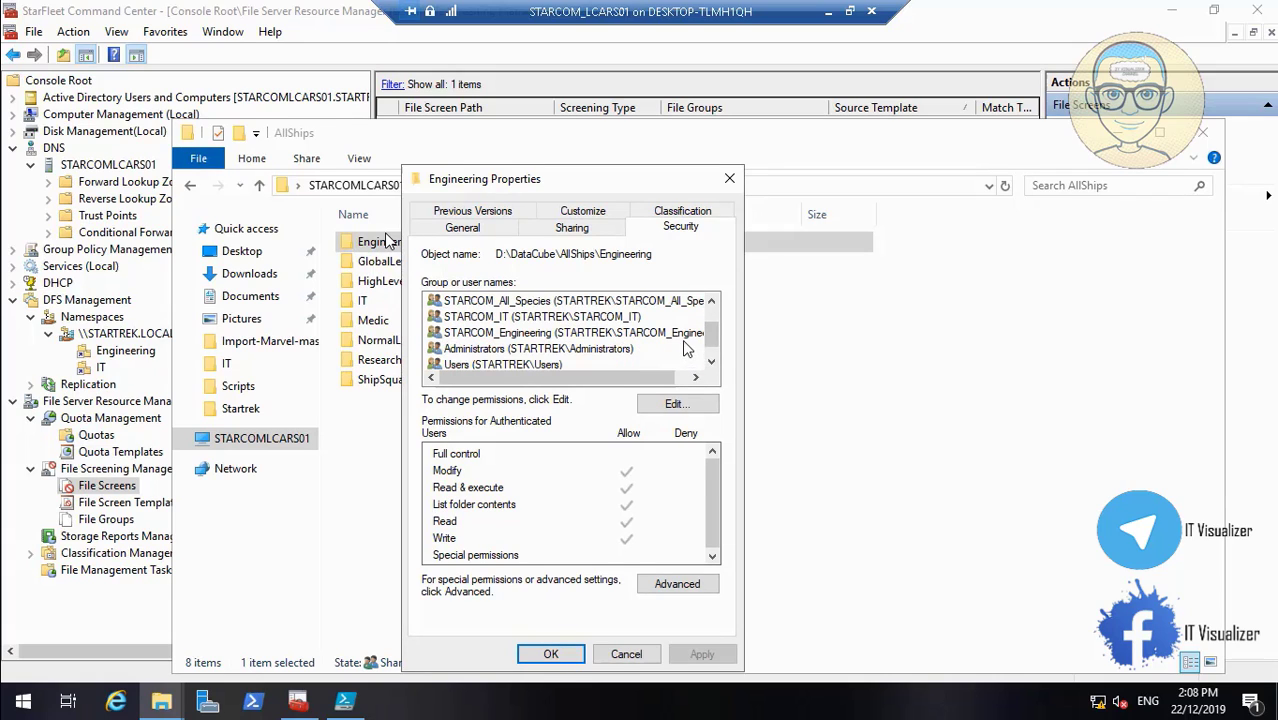
{"action": "left_click", "coordinate": [677, 334]}
{"action": "left_click", "coordinate": [634, 318]}
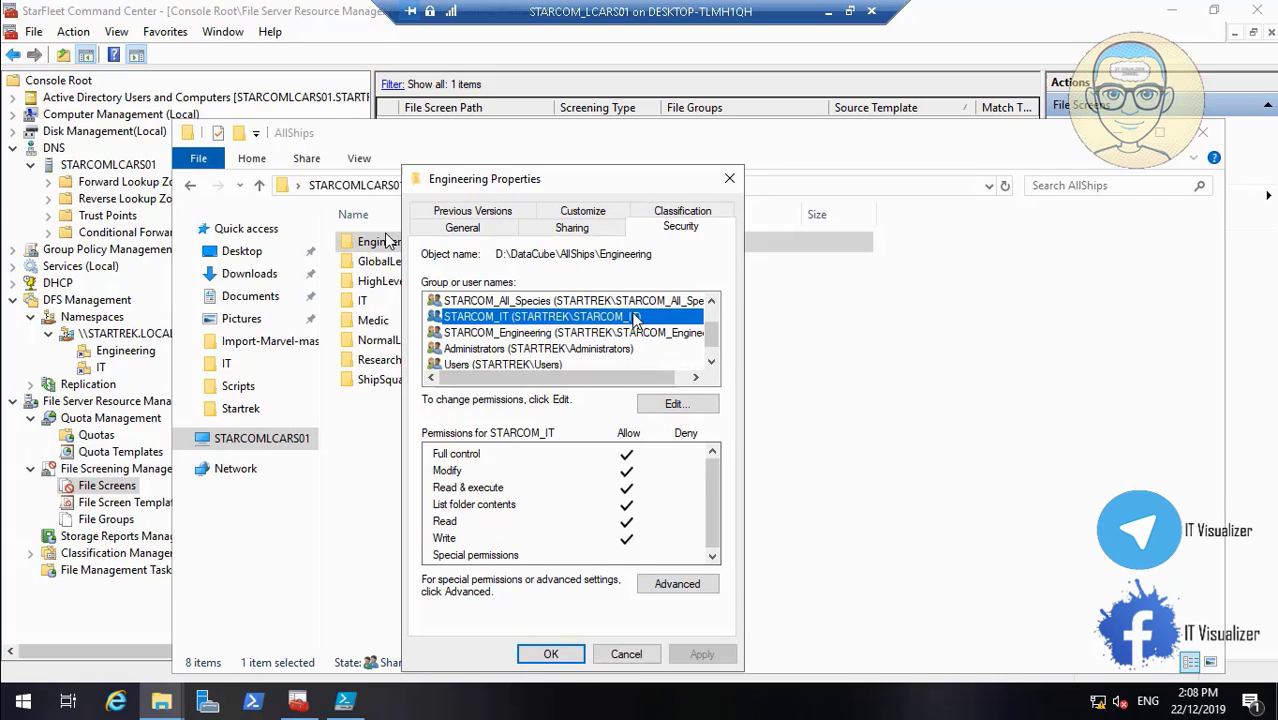
{"action": "left_click", "coordinate": [655, 302]}
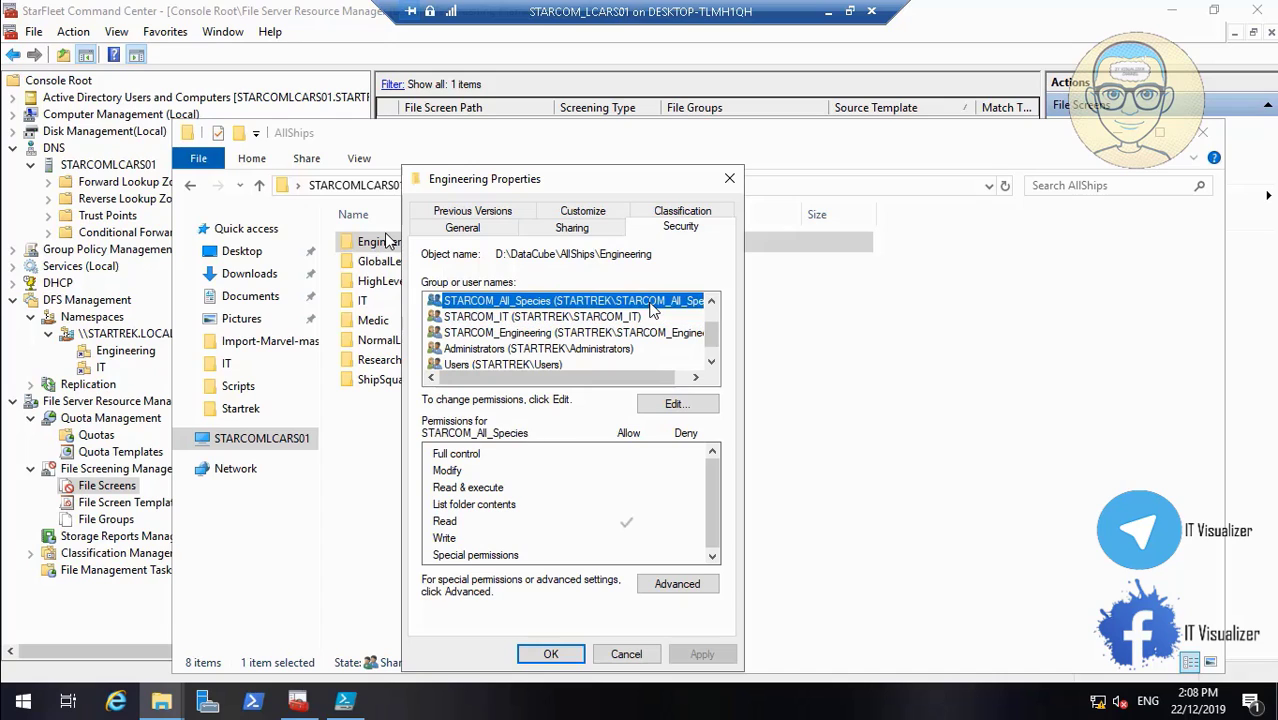
{"action": "left_click", "coordinate": [713, 302]}
{"action": "left_click", "coordinate": [713, 302]}
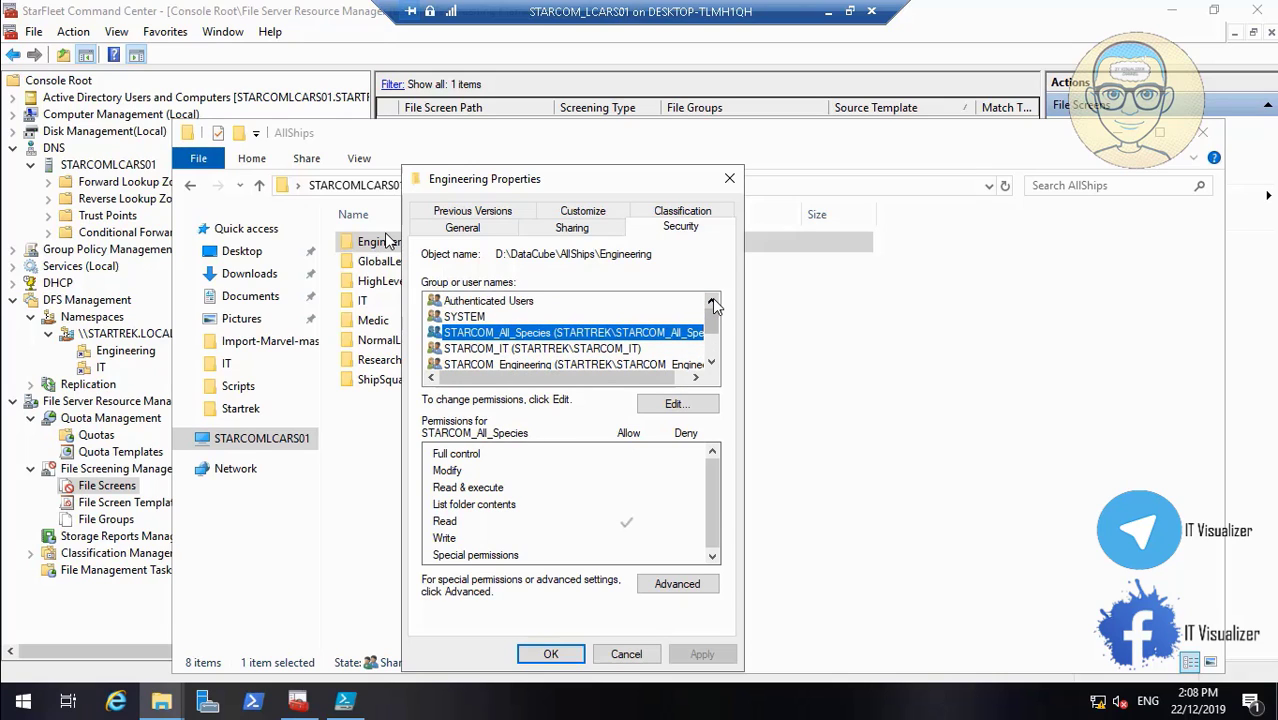
{"action": "left_click", "coordinate": [695, 378]}
{"action": "left_click", "coordinate": [695, 378]}
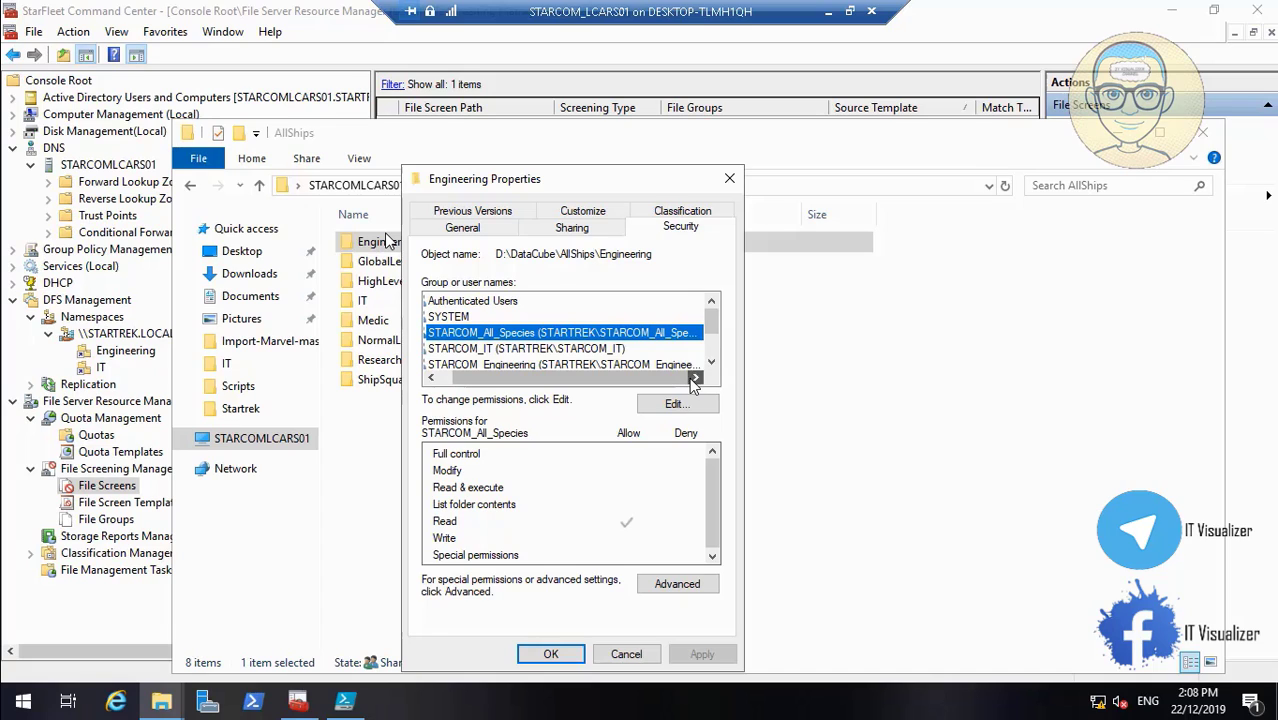
- Examine the full list of groups that have permissions on the Engineering folder, including the entries below STARCOM_Engineering
{"action": "left_click", "coordinate": [443, 379]}
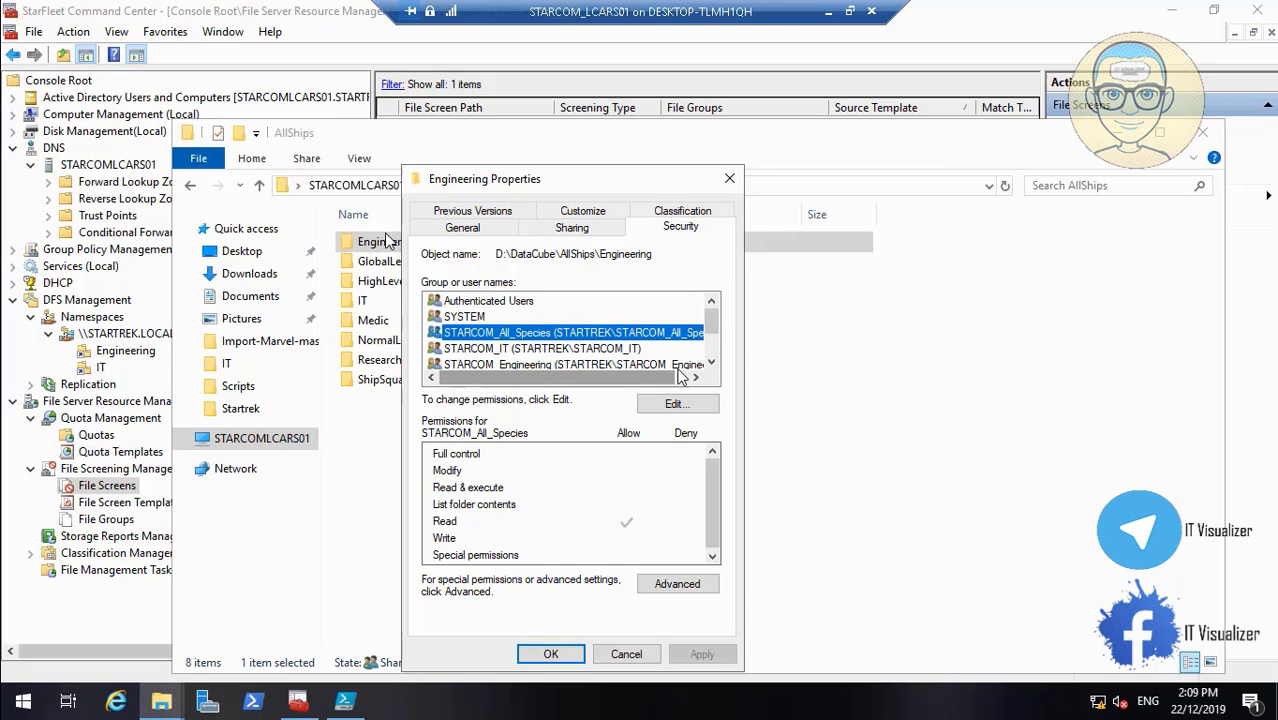
{"action": "left_click", "coordinate": [712, 363]}
{"action": "left_click", "coordinate": [712, 363]}
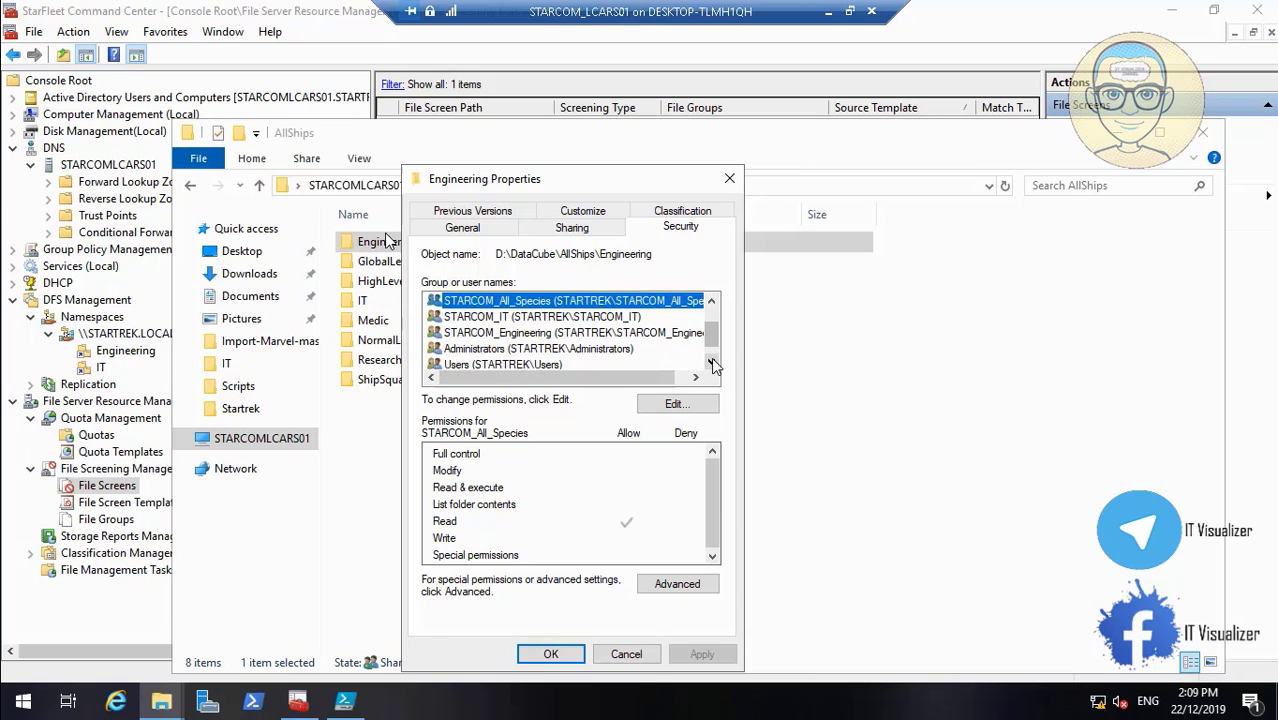
{"action": "left_click", "coordinate": [712, 363]}
{"action": "left_click", "coordinate": [680, 377]}
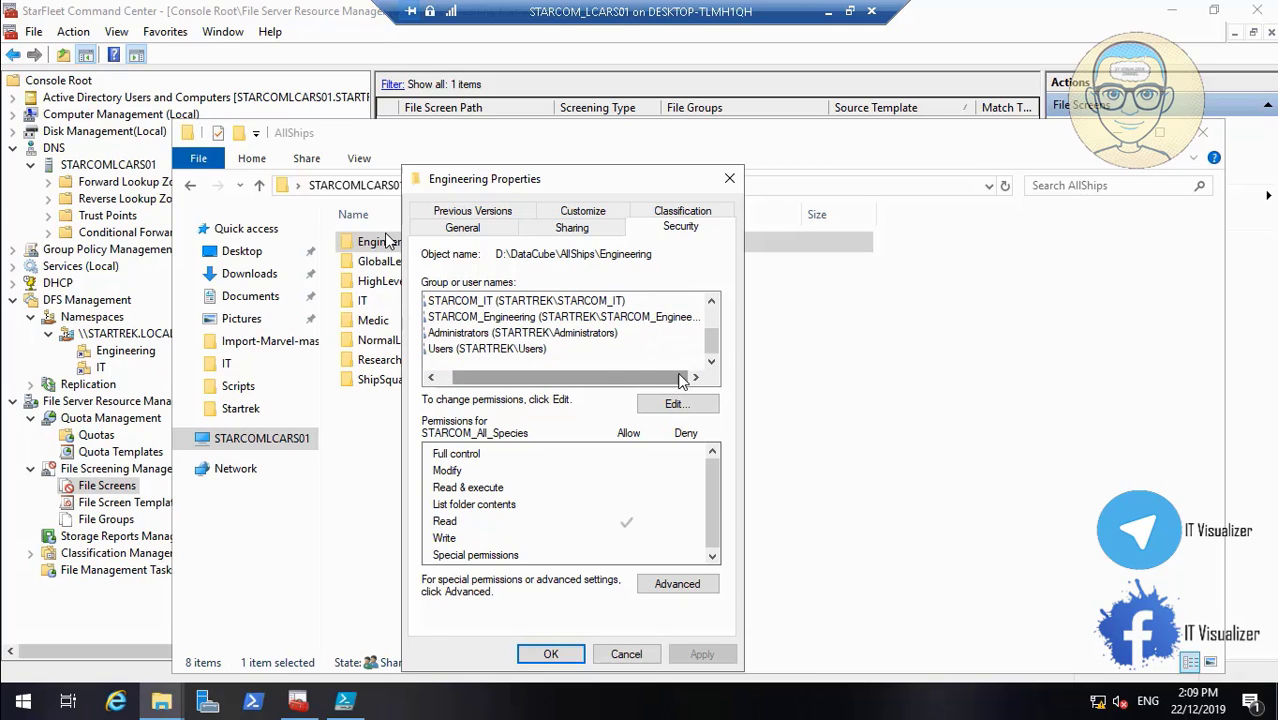
{"action": "left_click", "coordinate": [440, 379]}
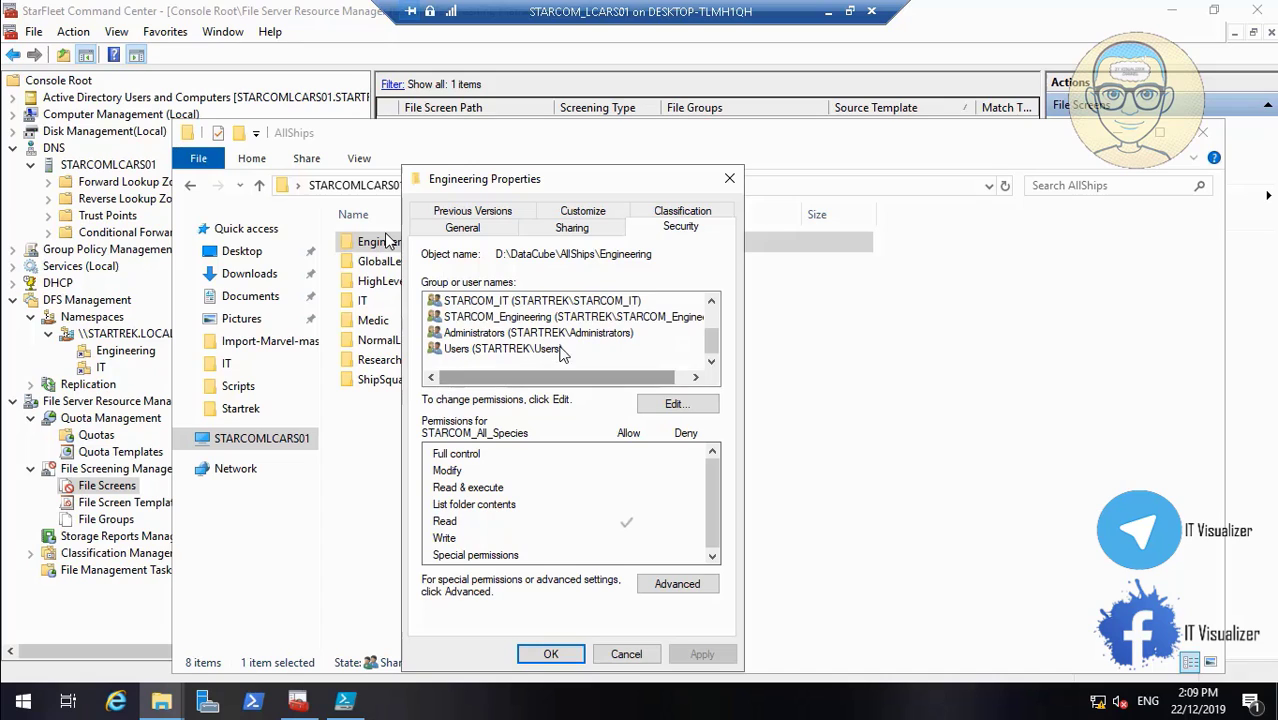
{"action": "left_click", "coordinate": [709, 318]}
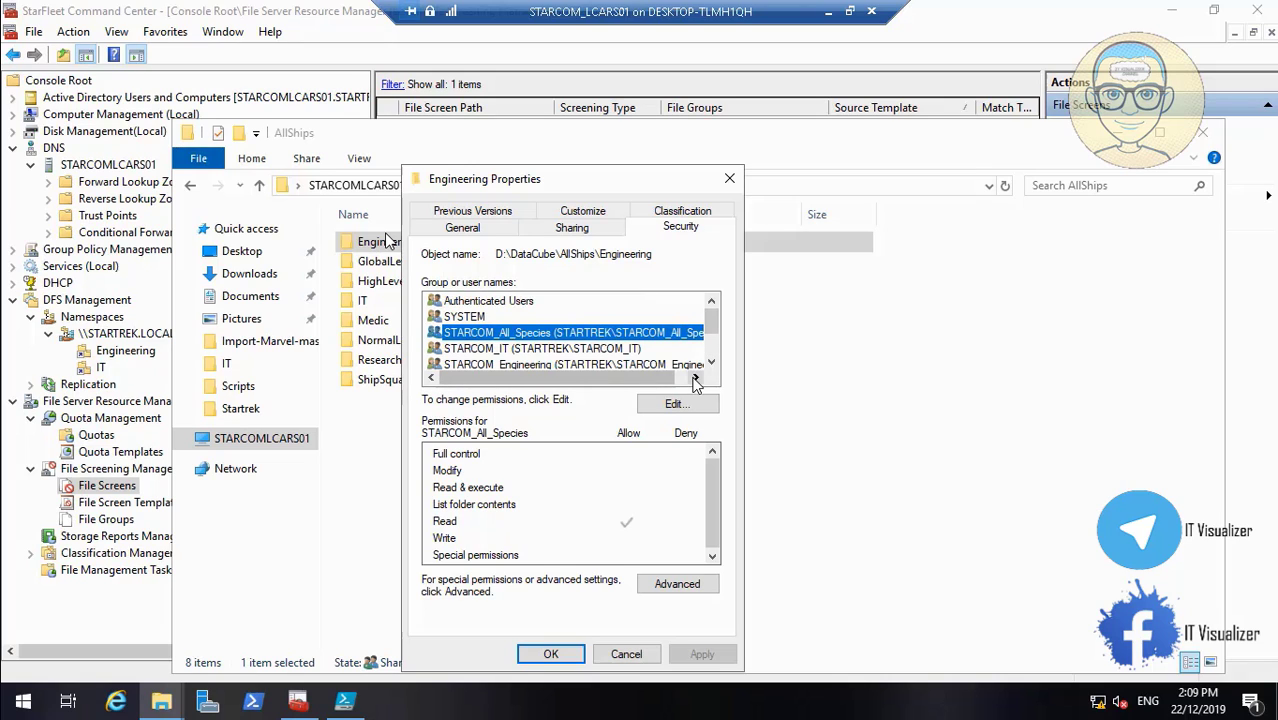
- Try to remove the STARCOM_All_Species group from the Engineering folder's permissions, then cancel the permission editing
{"action": "left_click", "coordinate": [673, 404]}
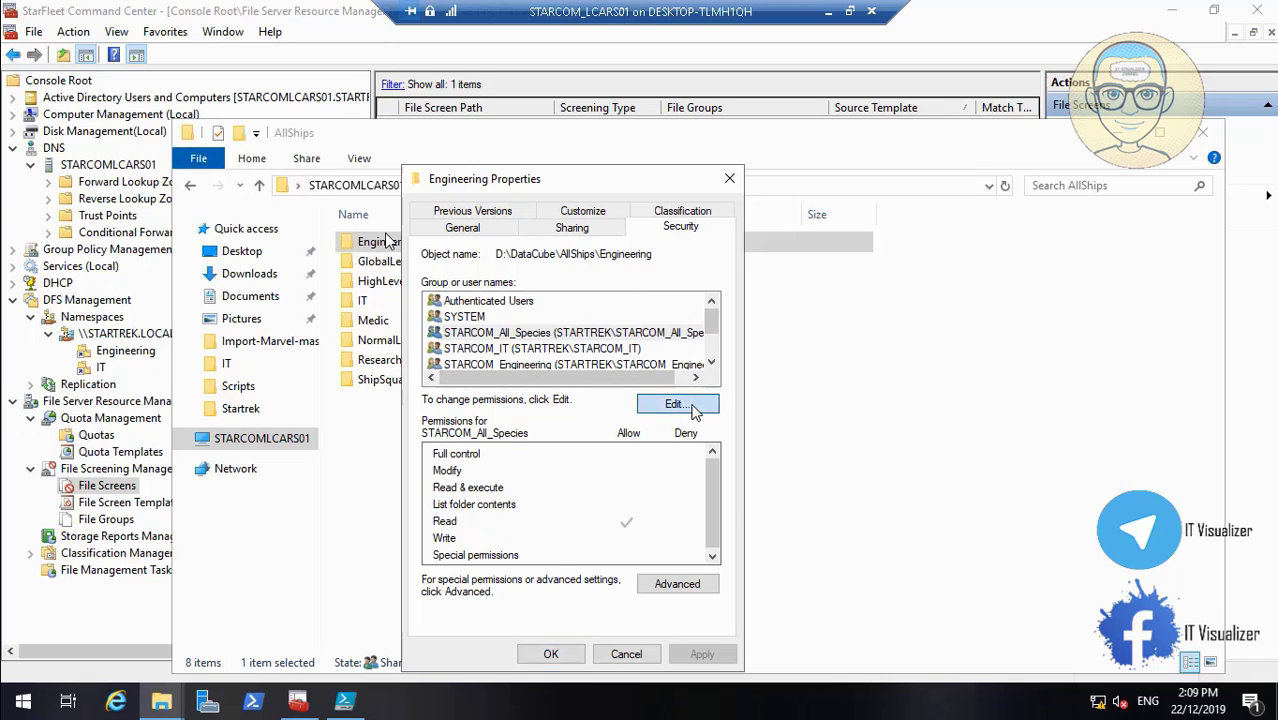
{"action": "left_click", "coordinate": [673, 404]}
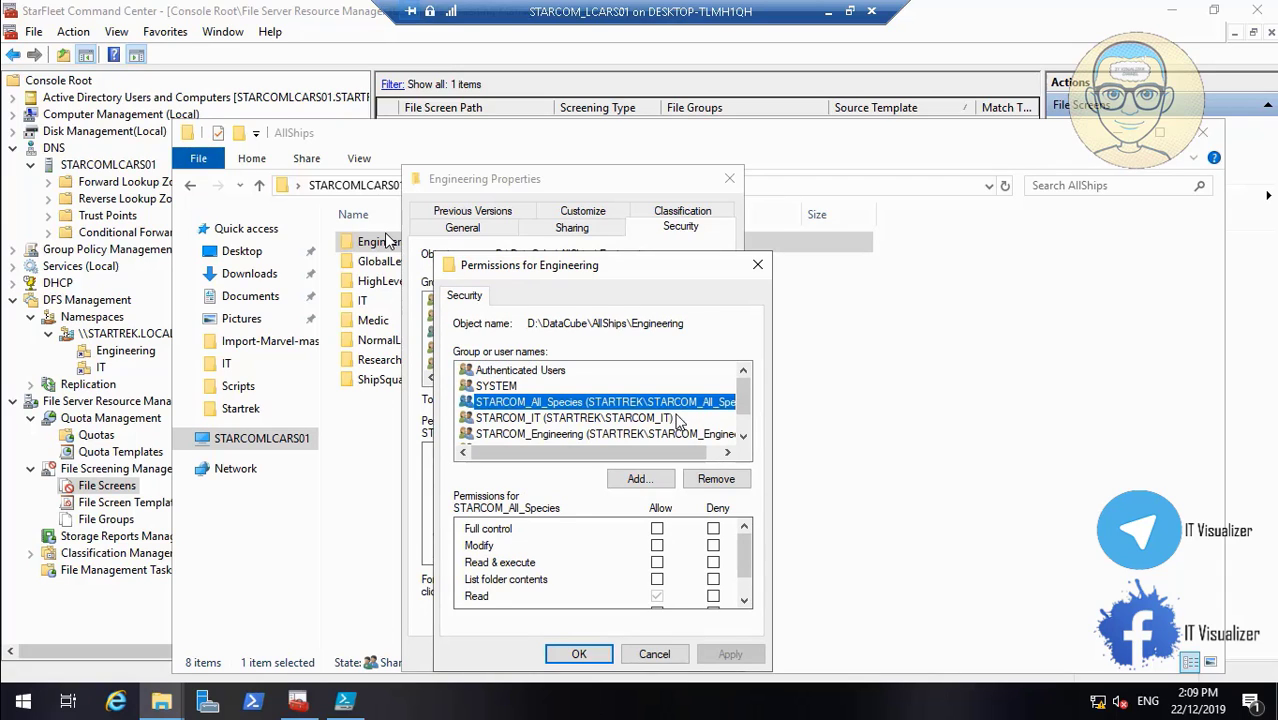
{"action": "left_click", "coordinate": [716, 479]}
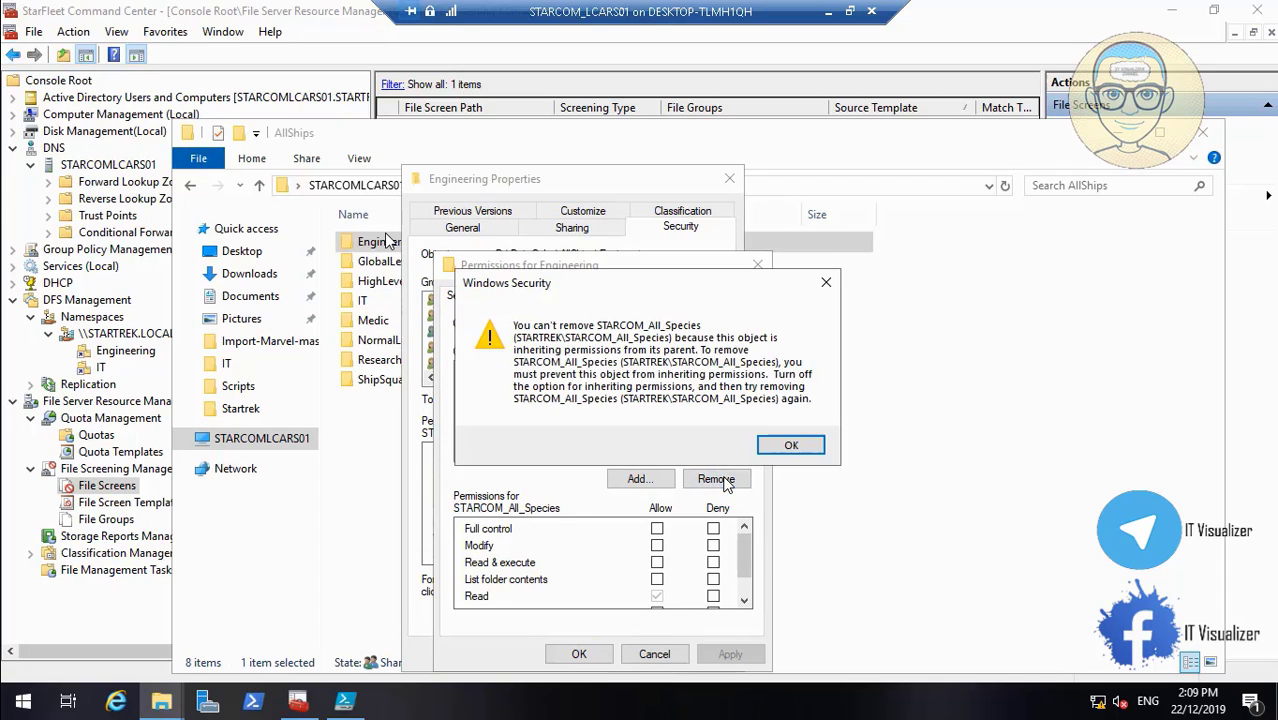
{"action": "left_click", "coordinate": [790, 446]}
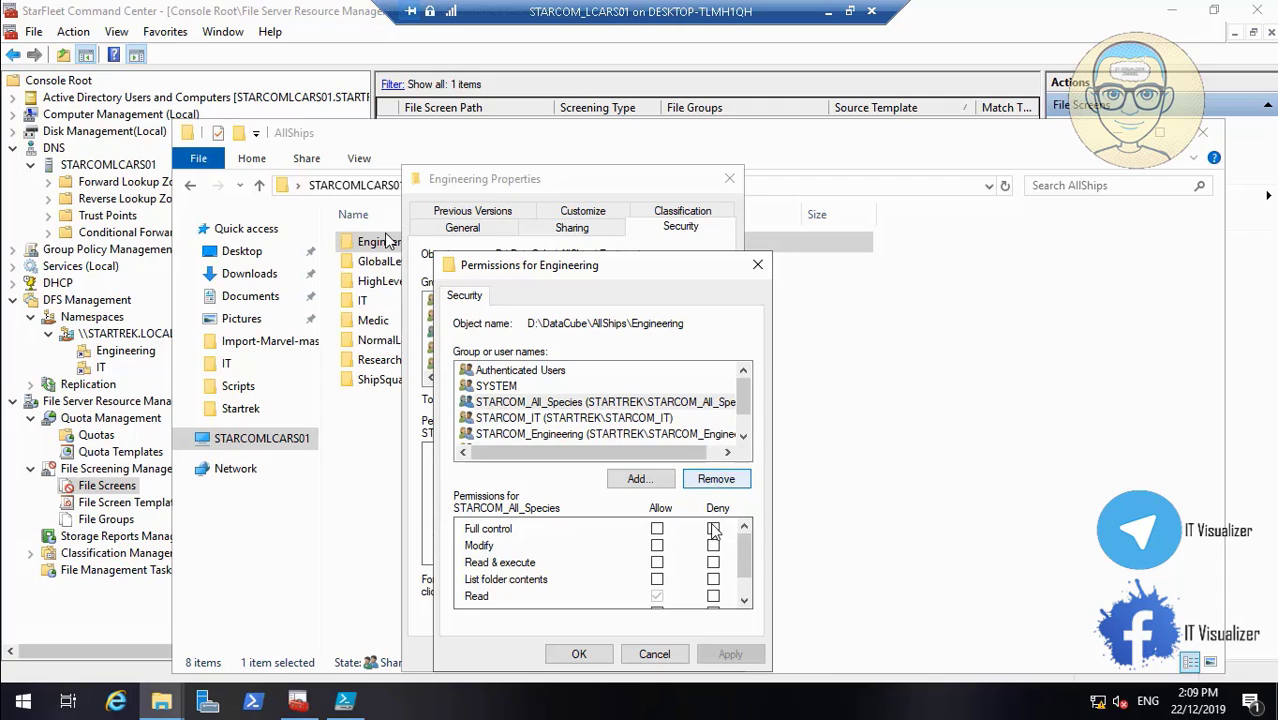
{"action": "left_click", "coordinate": [668, 648]}
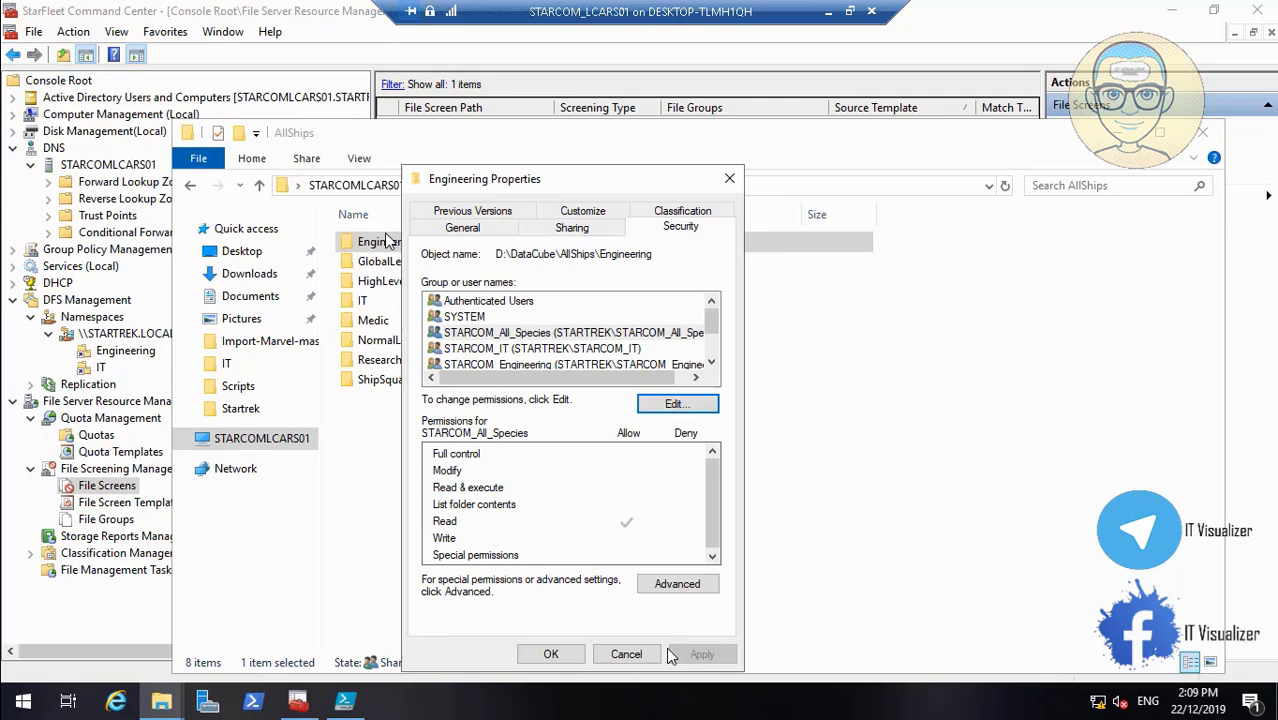
- Compare the Engineering folder permissions of STARCOM_IT and STARCOM_All_Species, and close the folder's properties without changes
{"action": "left_click", "coordinate": [632, 349]}
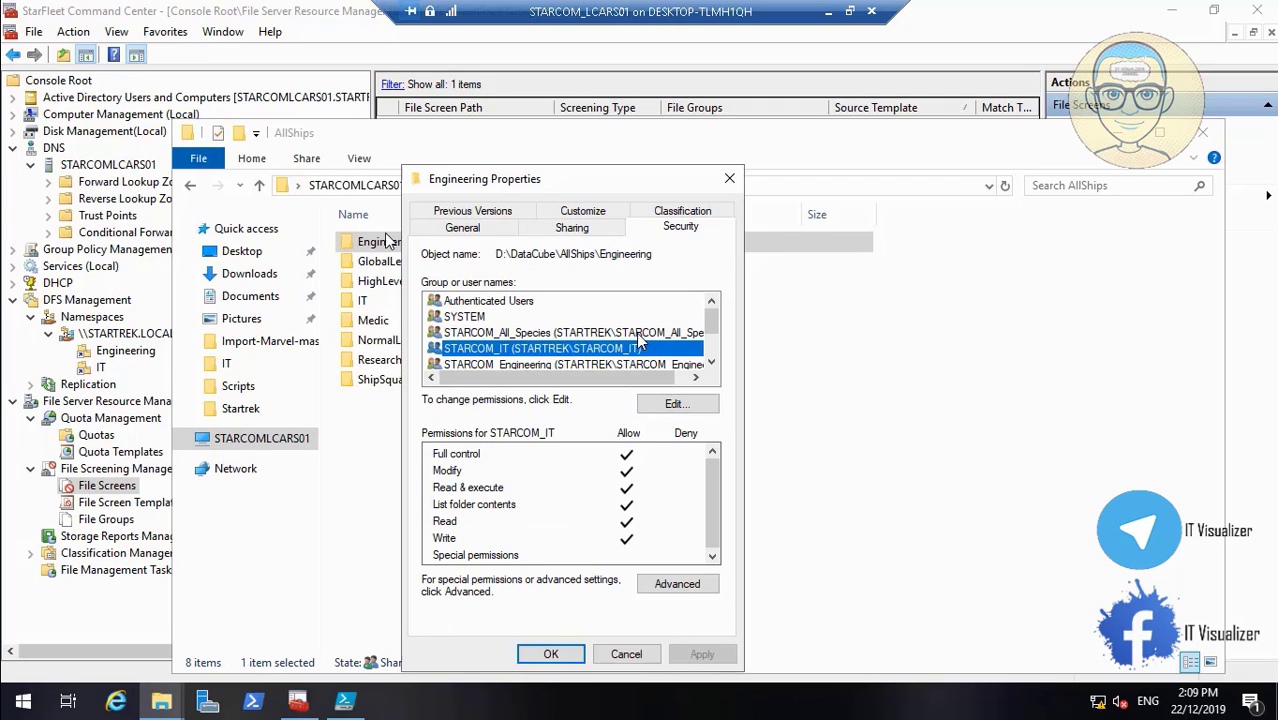
{"action": "left_click", "coordinate": [640, 334]}
{"action": "left_click", "coordinate": [628, 349]}
{"action": "left_click", "coordinate": [629, 654]}
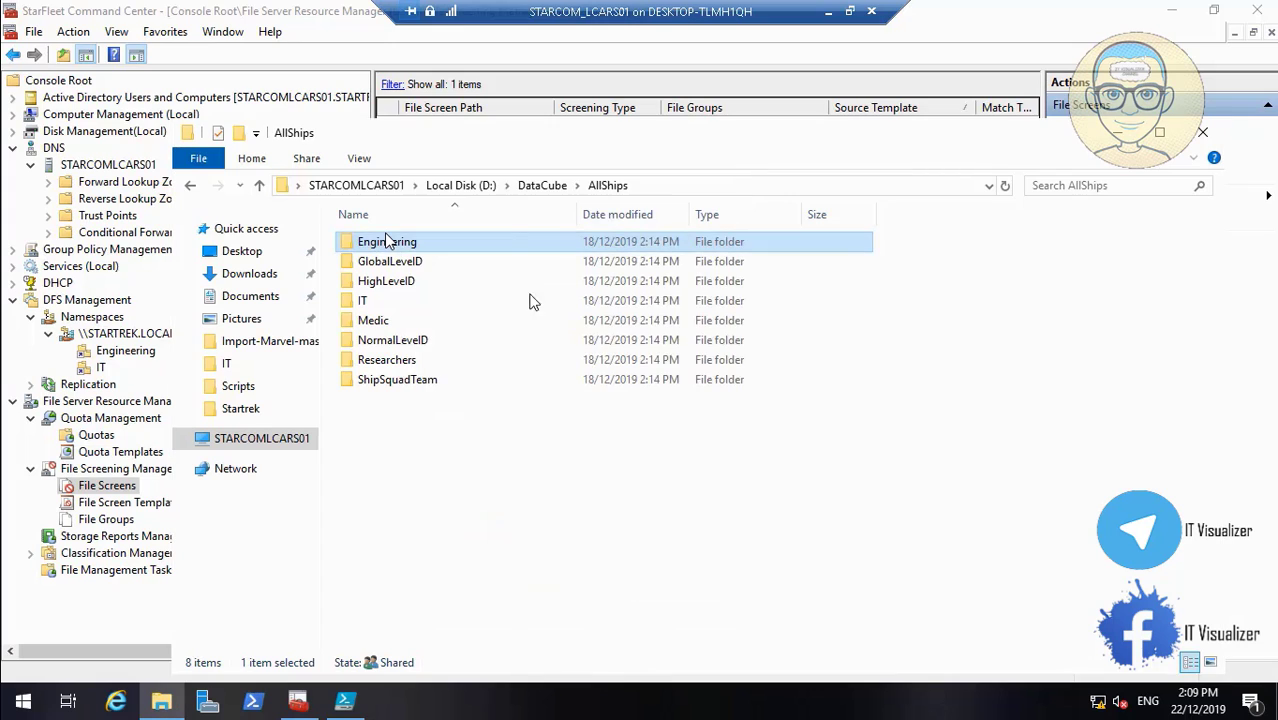
- Check the groups in the security properties of the parent DataCube folder on D: and close them without changes
{"action": "left_click", "coordinate": [533, 186]}
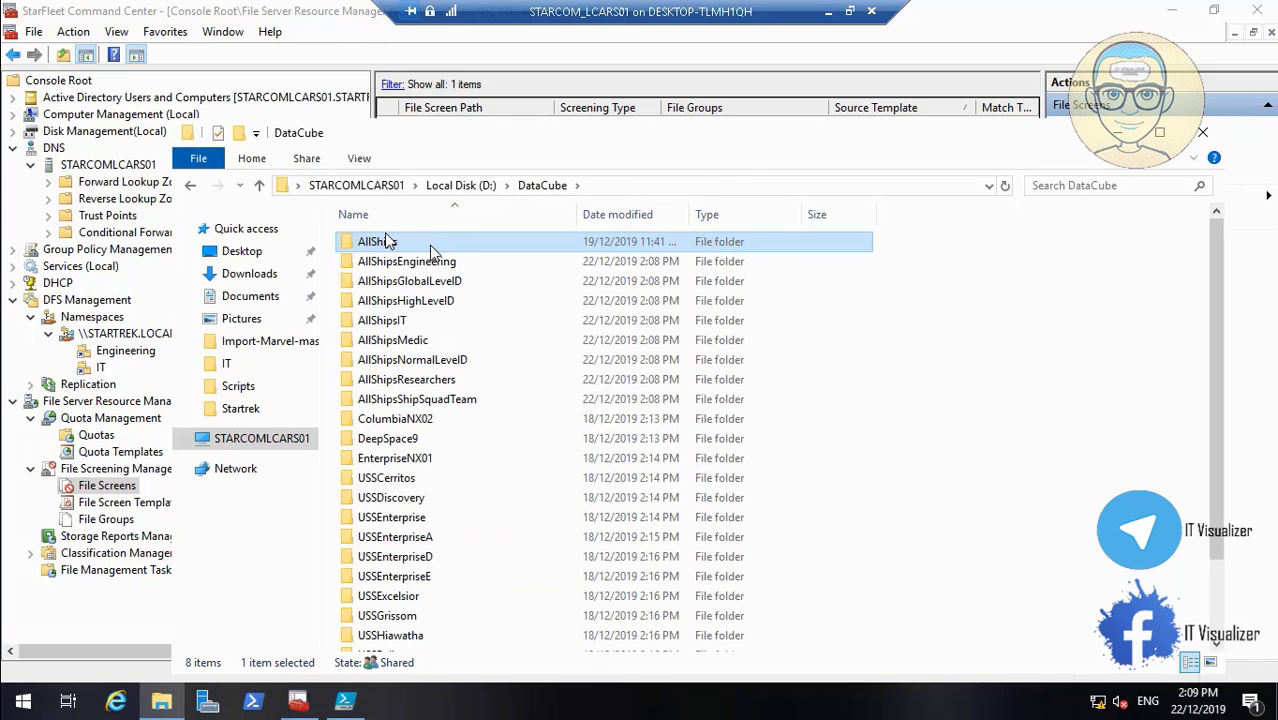
{"action": "left_click", "coordinate": [472, 190]}
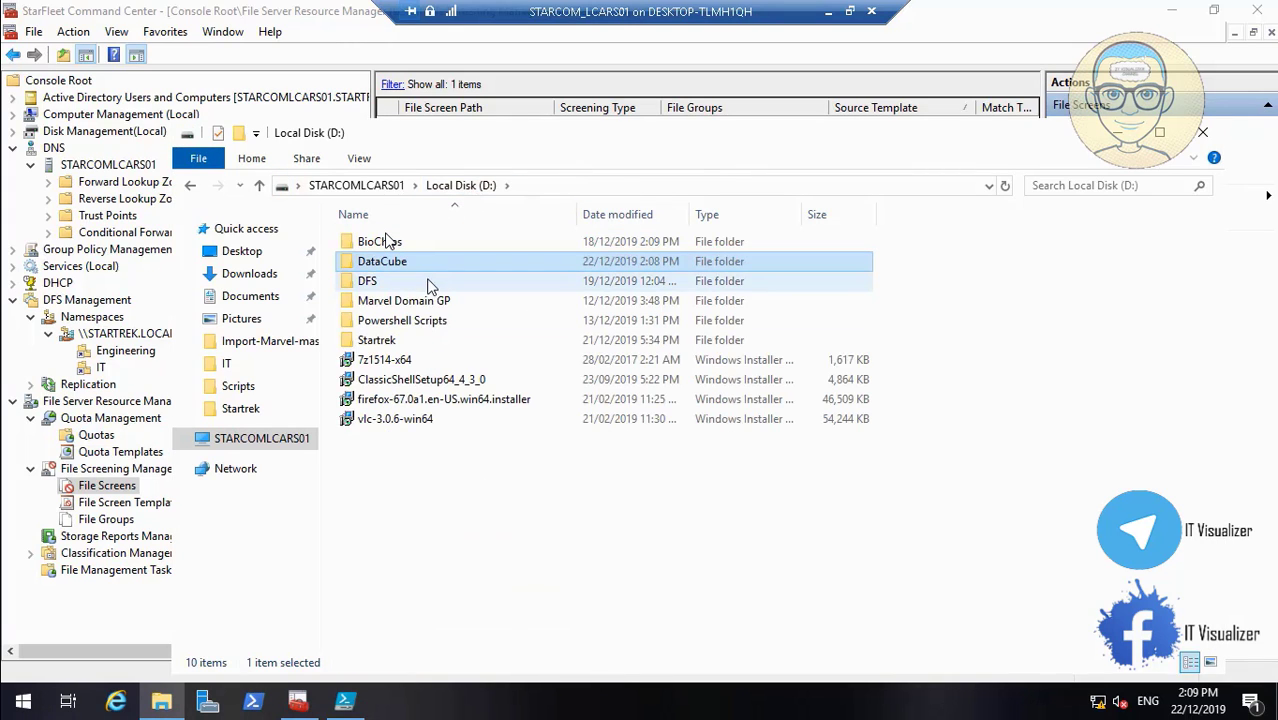
{"action": "right_click", "coordinate": [392, 266]}
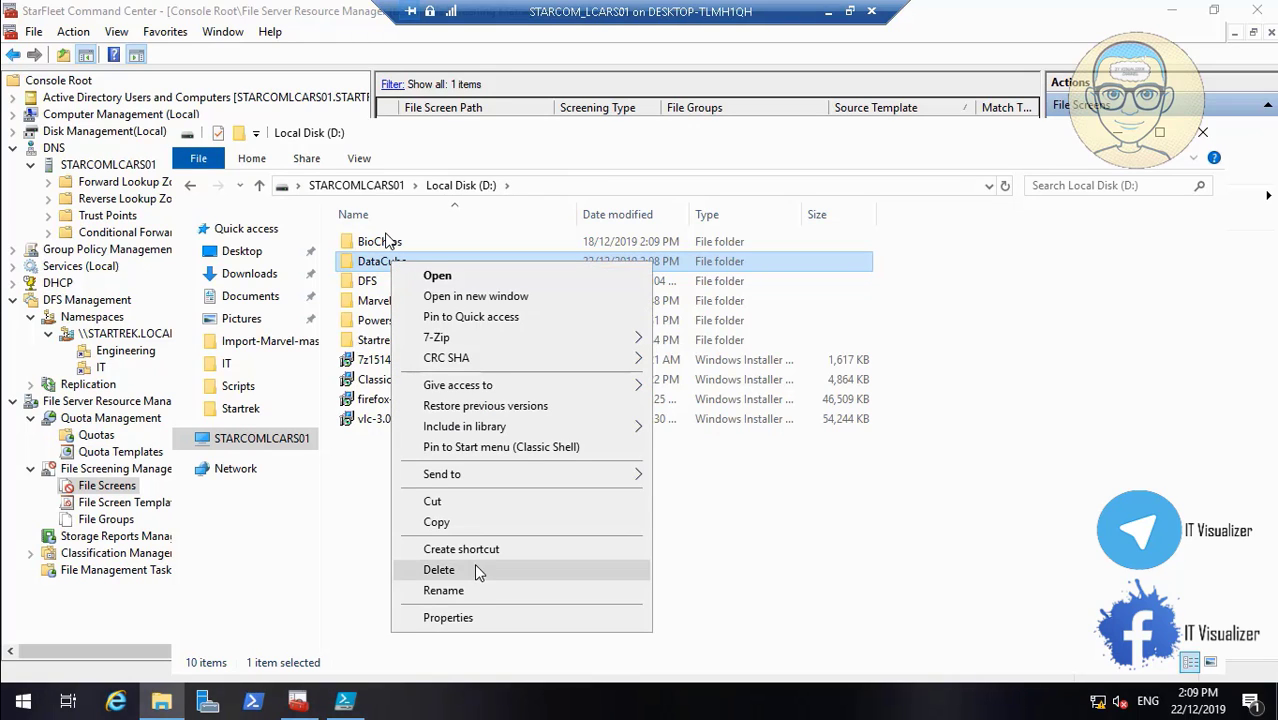
{"action": "left_click", "coordinate": [478, 613]}
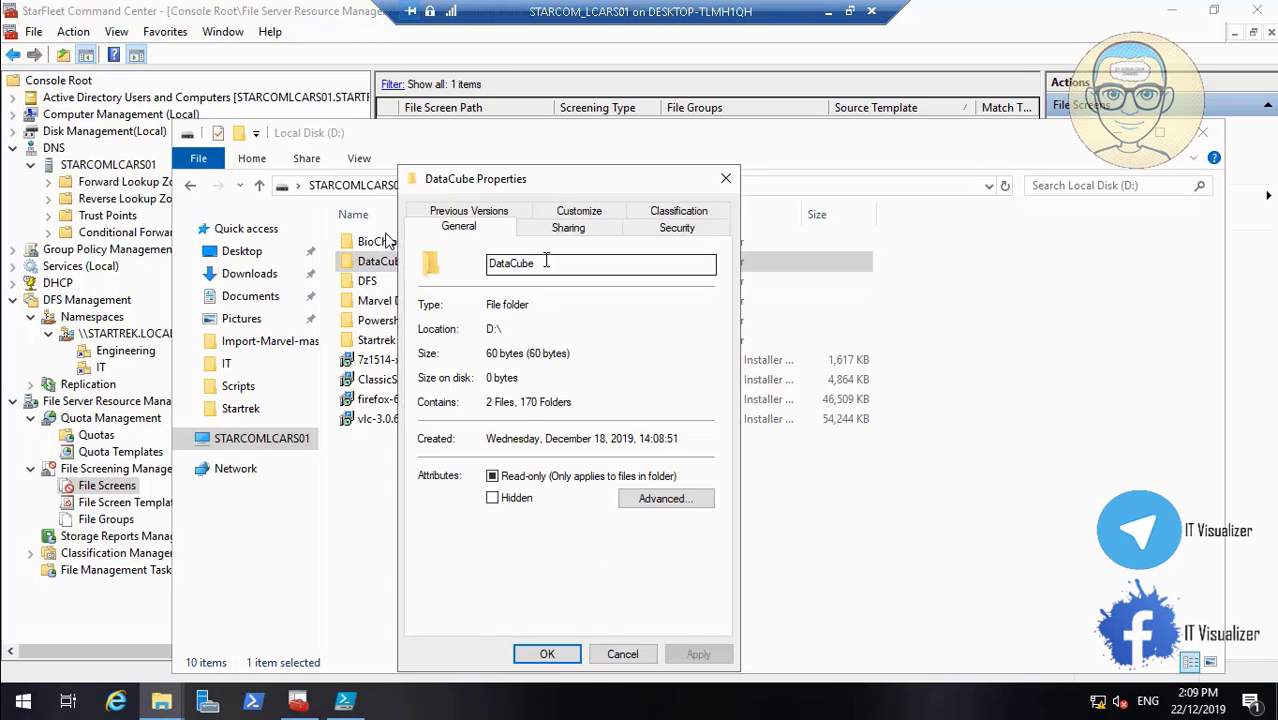
{"action": "left_click", "coordinate": [662, 231]}
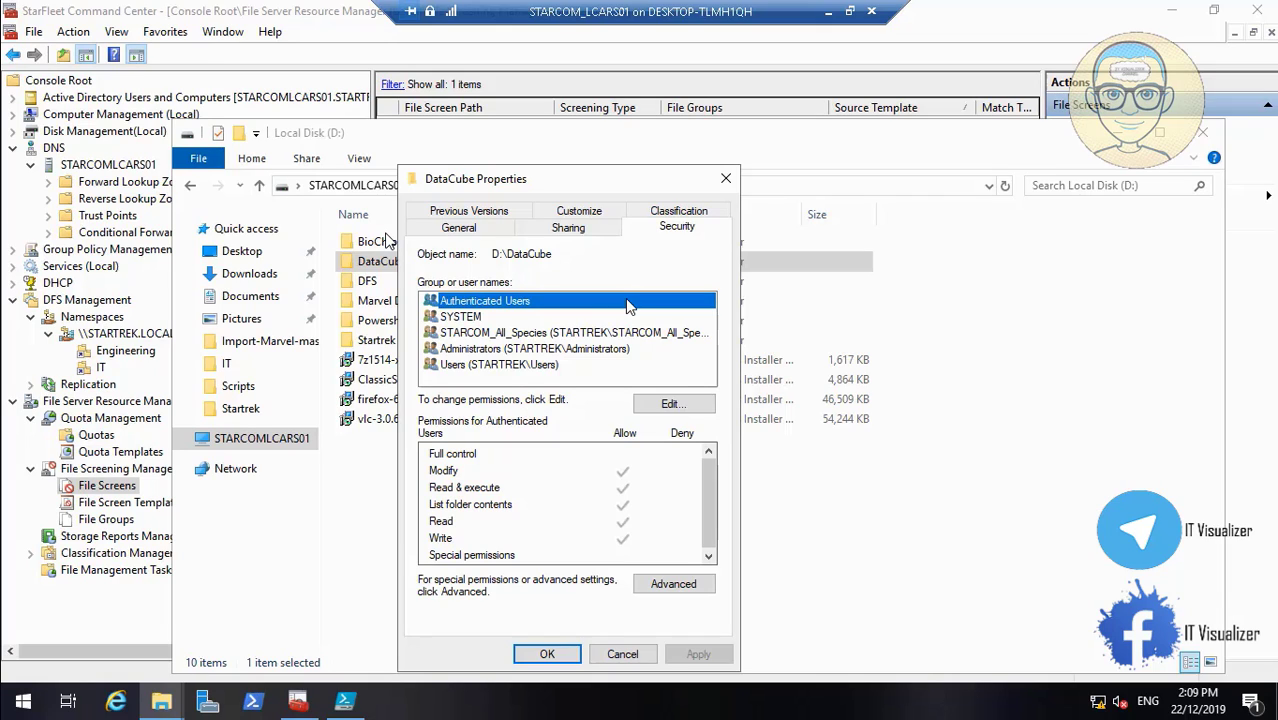
{"action": "left_click", "coordinate": [623, 660]}
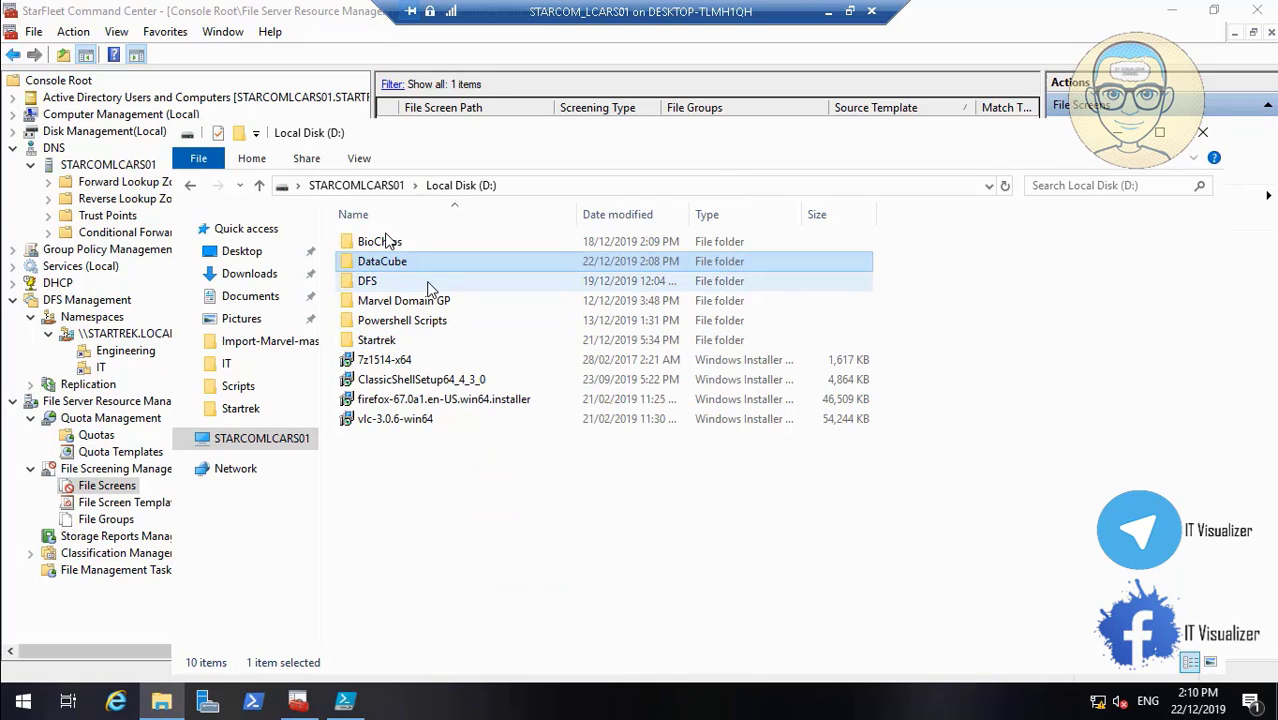
- Return to D:\DataCube\AllShips, check the GlobalLevelD folder's security groups, and close its properties without changes
{"action": "double_click", "coordinate": [398, 266]}
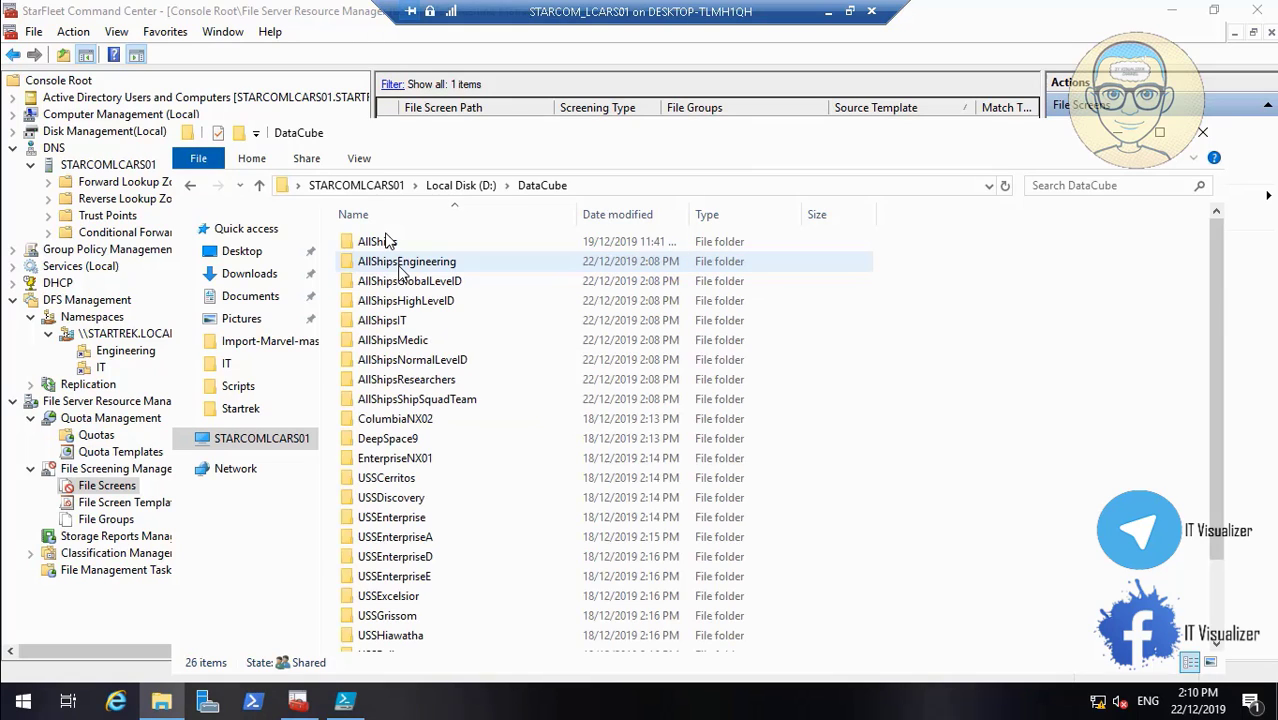
{"action": "left_click", "coordinate": [386, 241]}
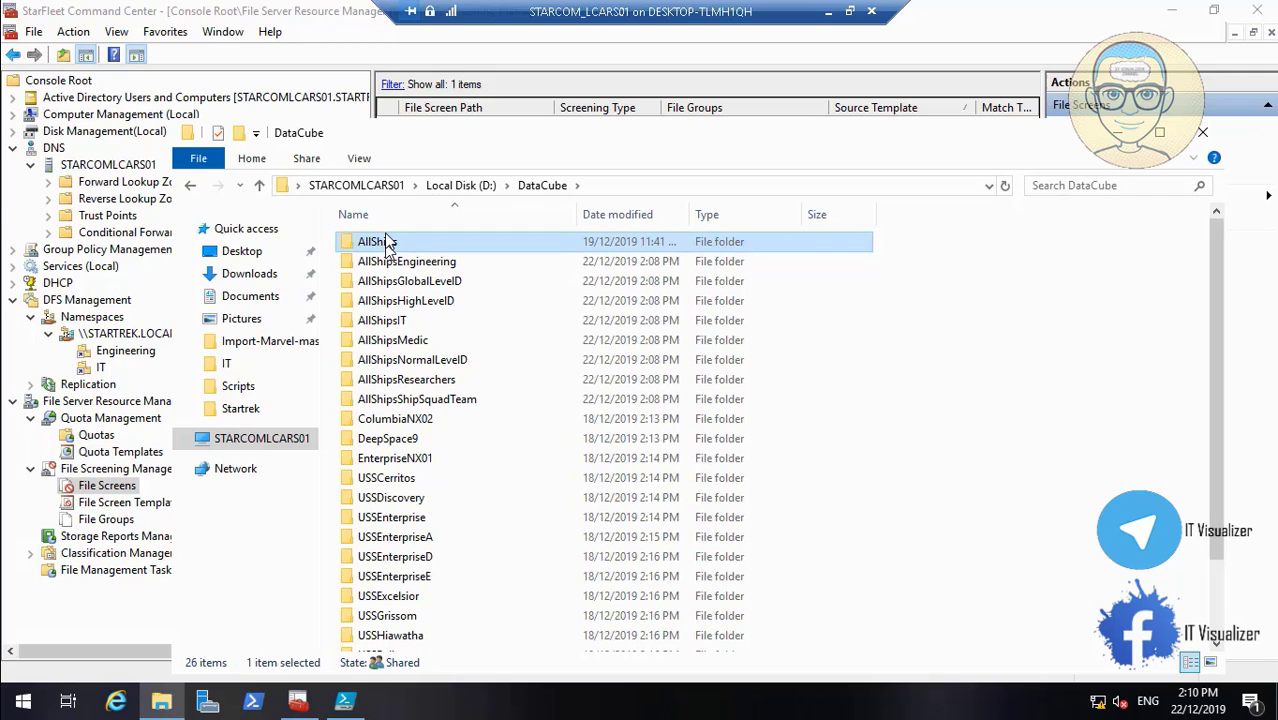
{"action": "left_click", "coordinate": [404, 266]}
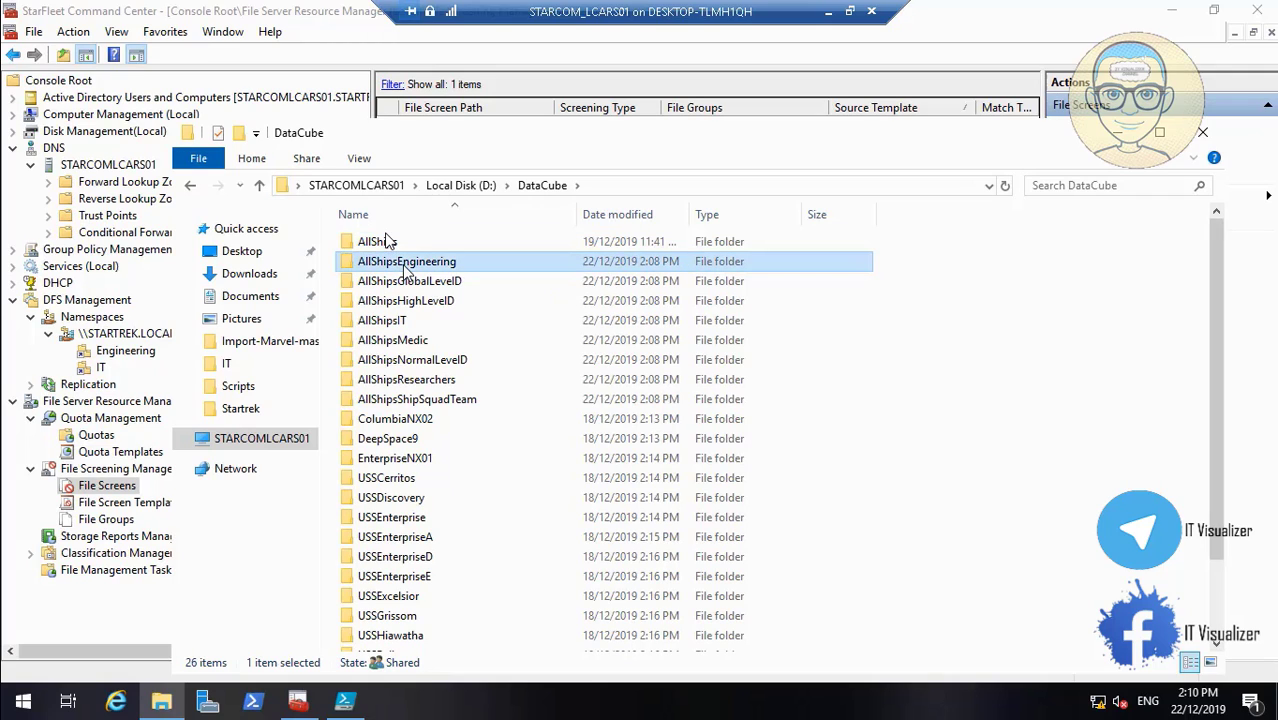
{"action": "double_click", "coordinate": [386, 241]}
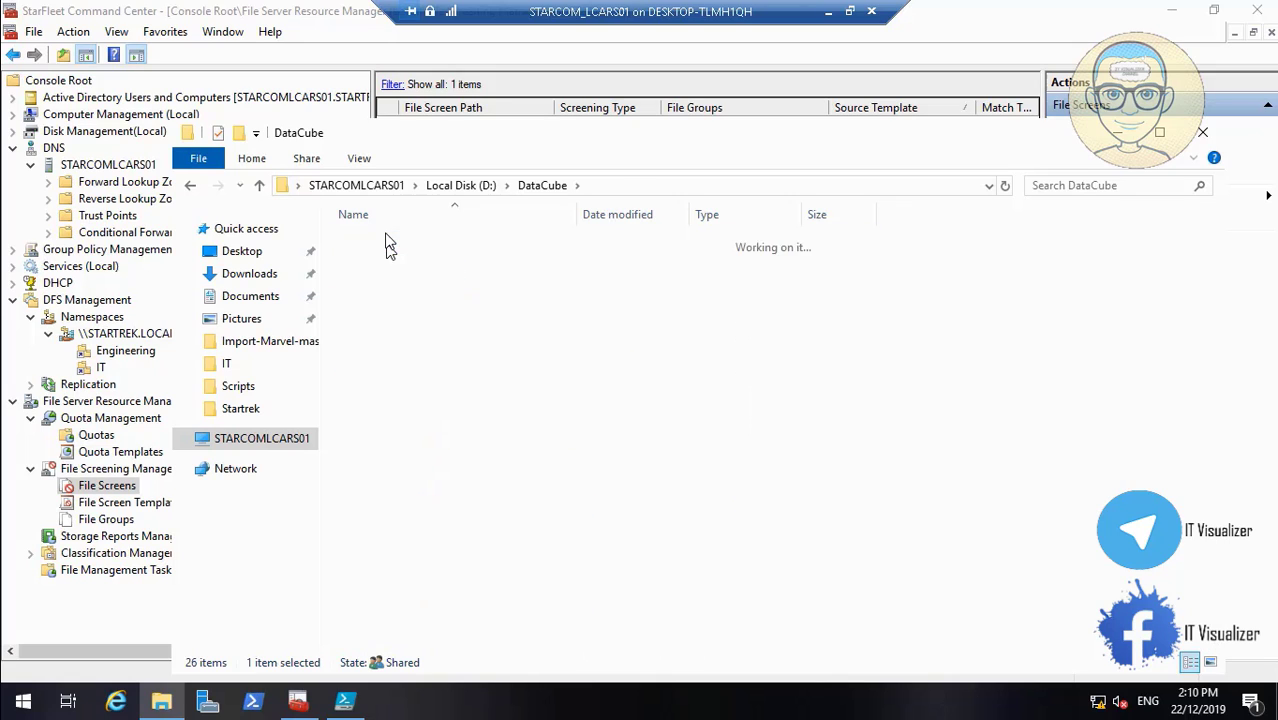
{"action": "left_click", "coordinate": [388, 255]}
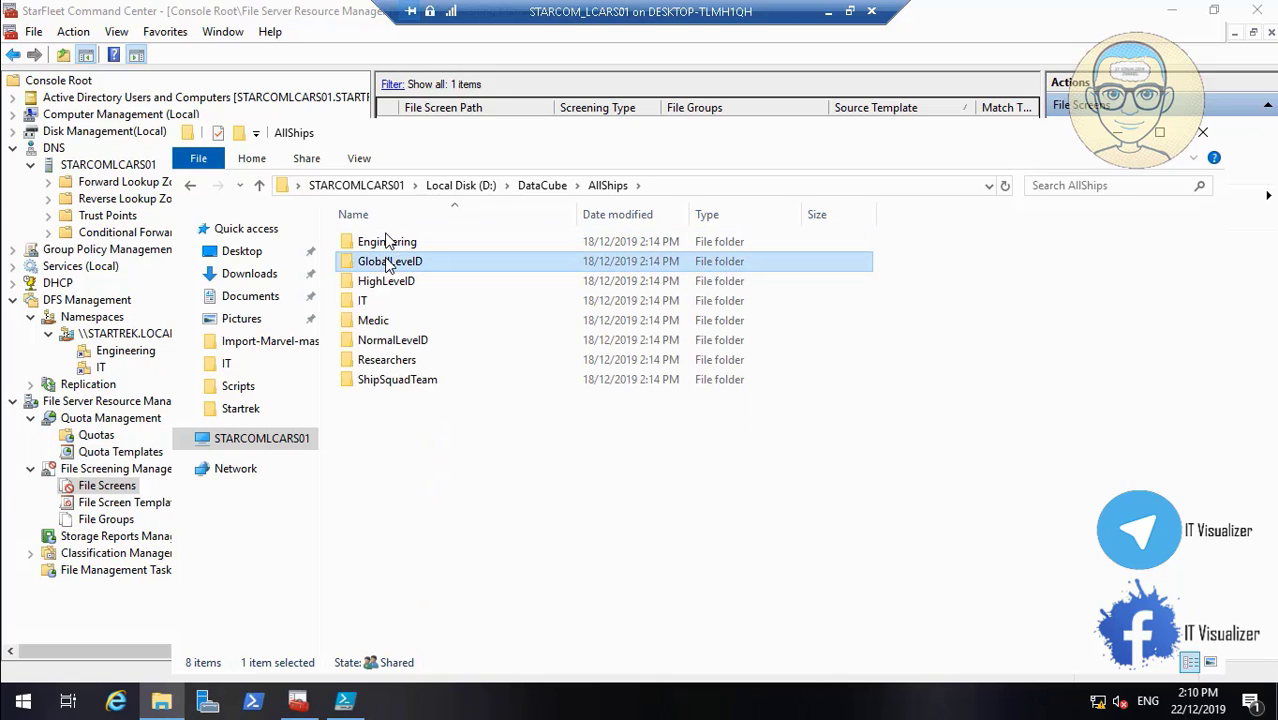
{"action": "right_click", "coordinate": [388, 258]}
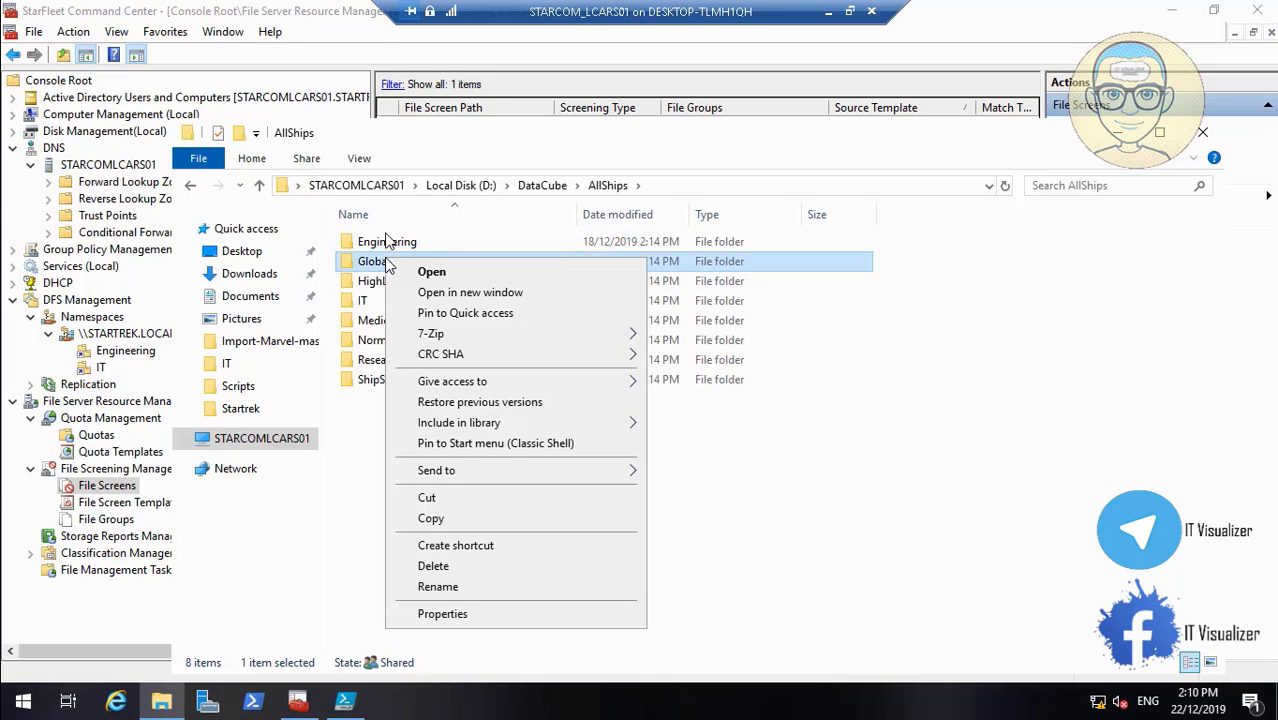
{"action": "left_click", "coordinate": [476, 616]}
{"action": "left_click", "coordinate": [658, 236]}
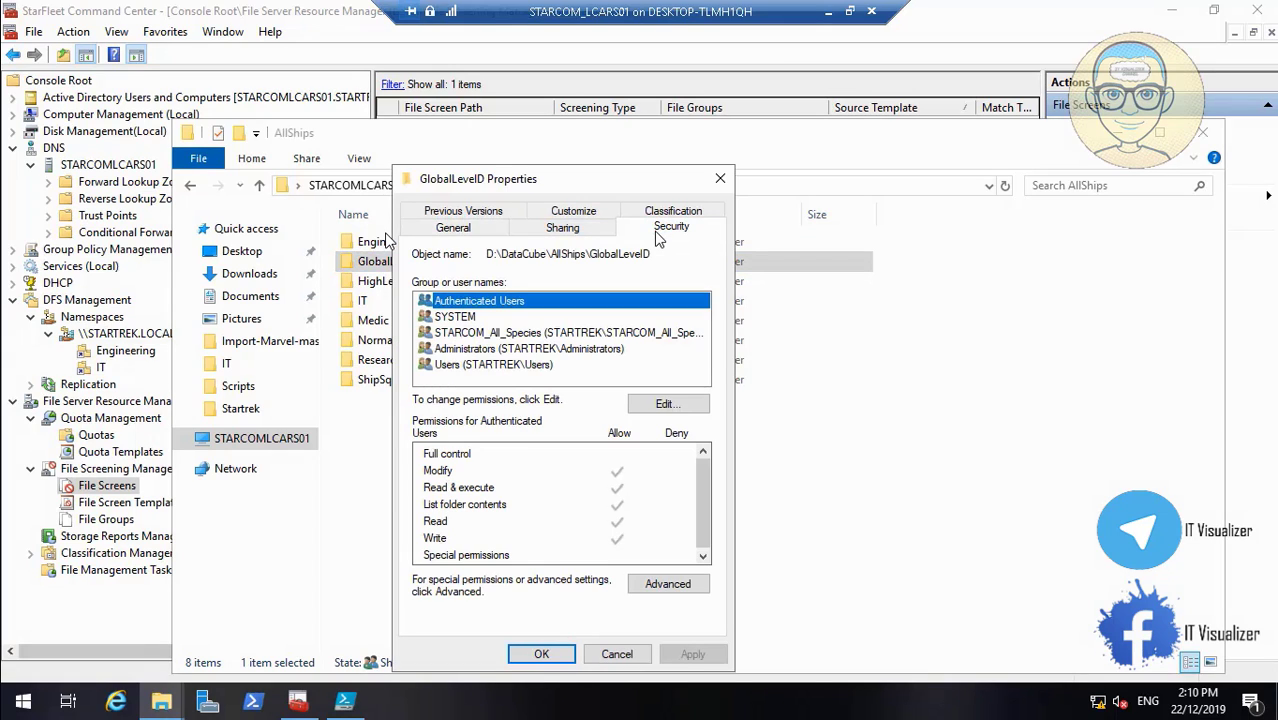
{"action": "left_click", "coordinate": [612, 653]}
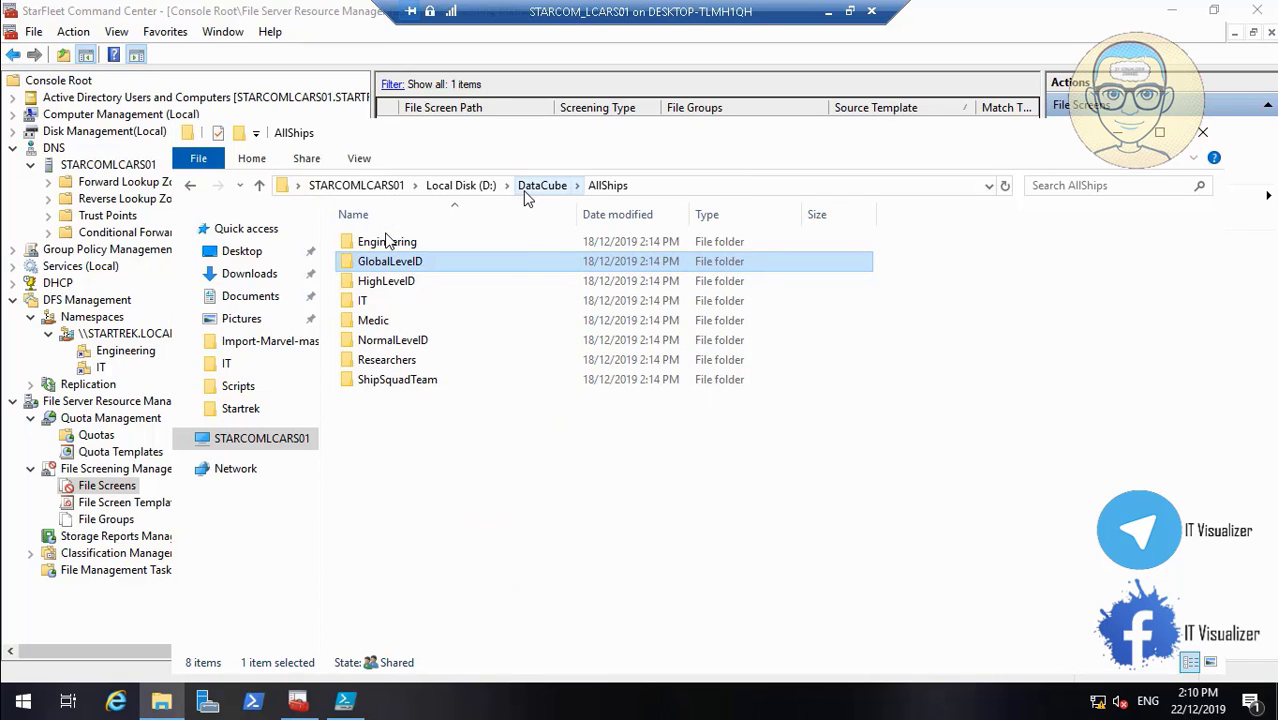
- Delete the eight folders from AllShipsEngineering through AllShipsShipSquadTeam in D:\DataCube
{"action": "left_click", "coordinate": [541, 186]}
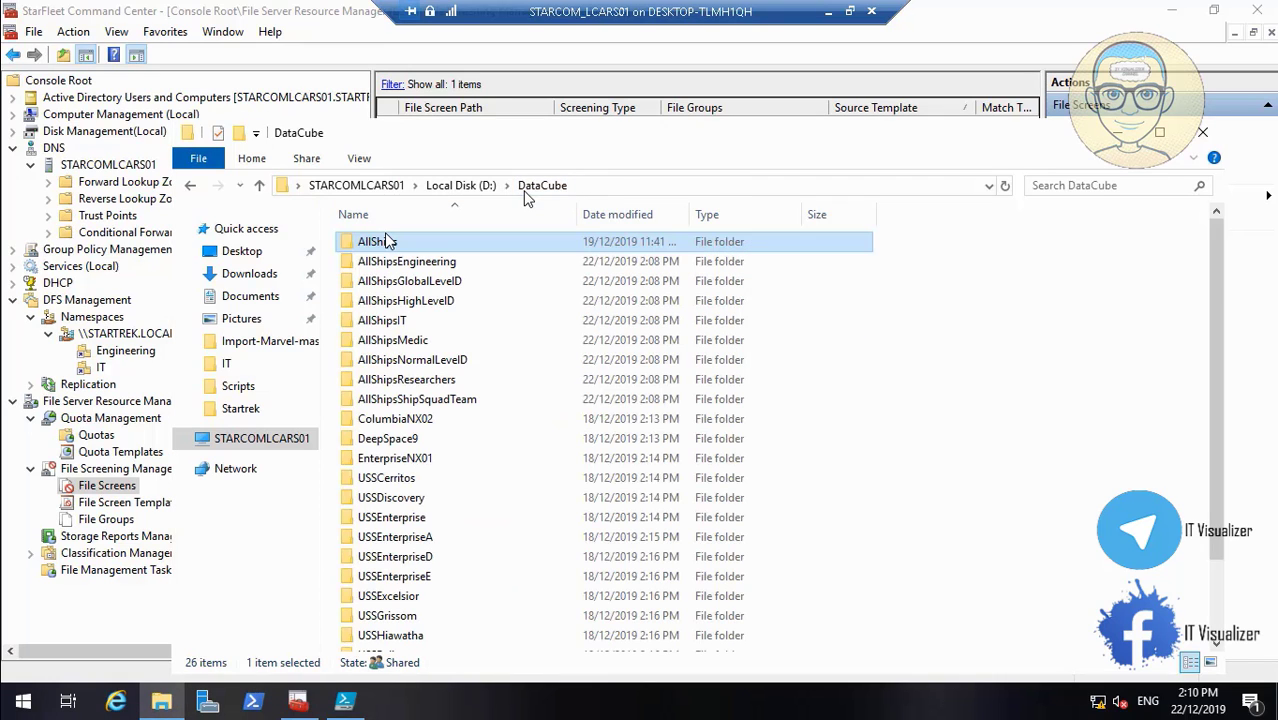
{"action": "left_click", "coordinate": [440, 402]}
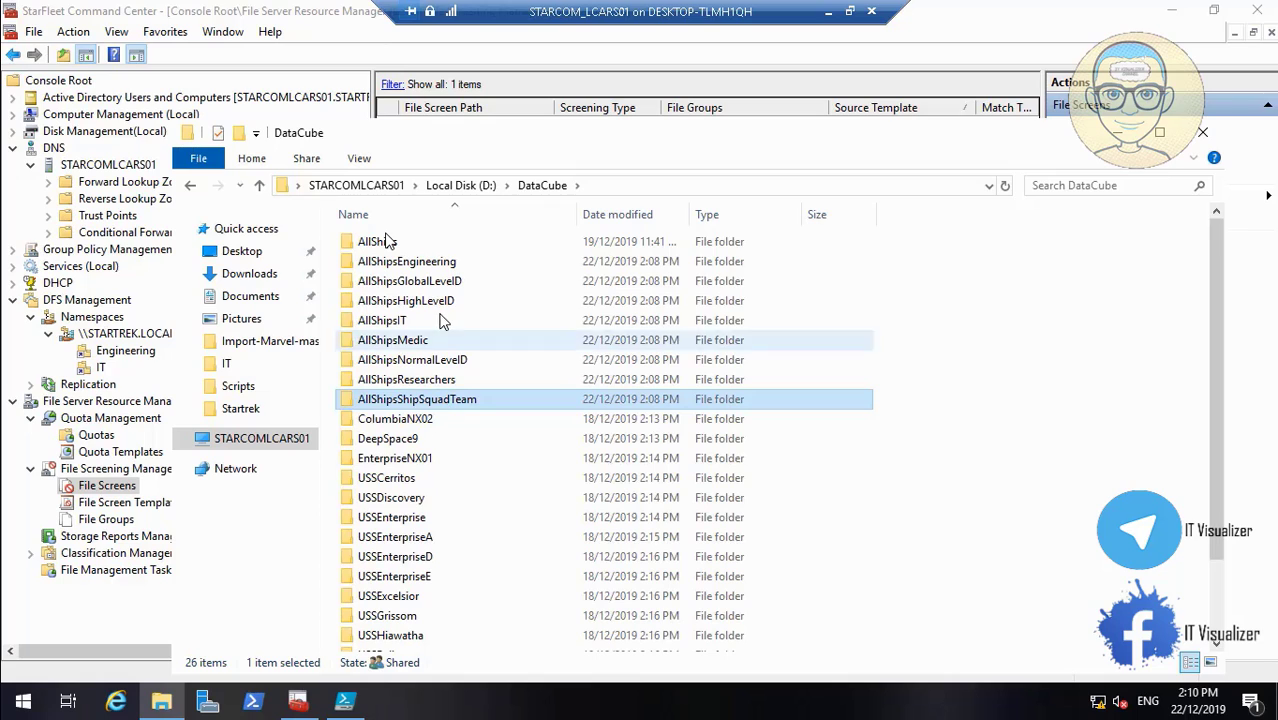
{"action": "left_click", "coordinate": [433, 262], "text": "shift"}
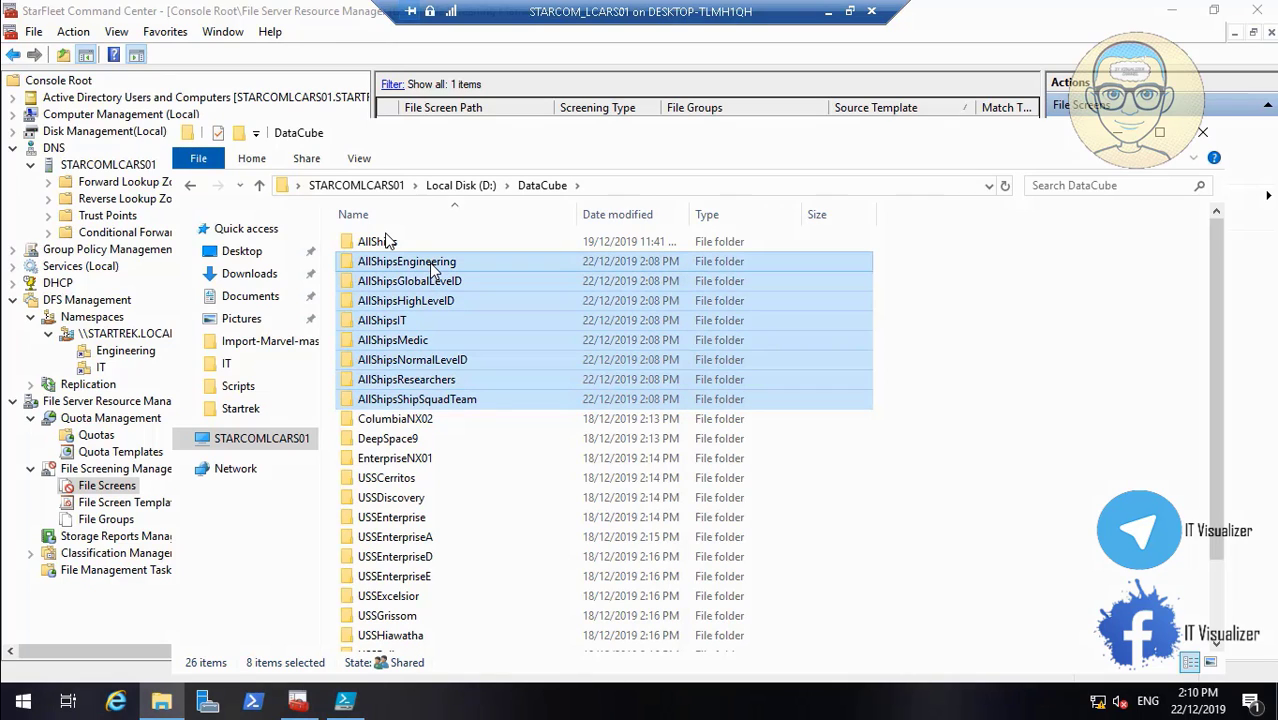
{"action": "right_click", "coordinate": [432, 265]}
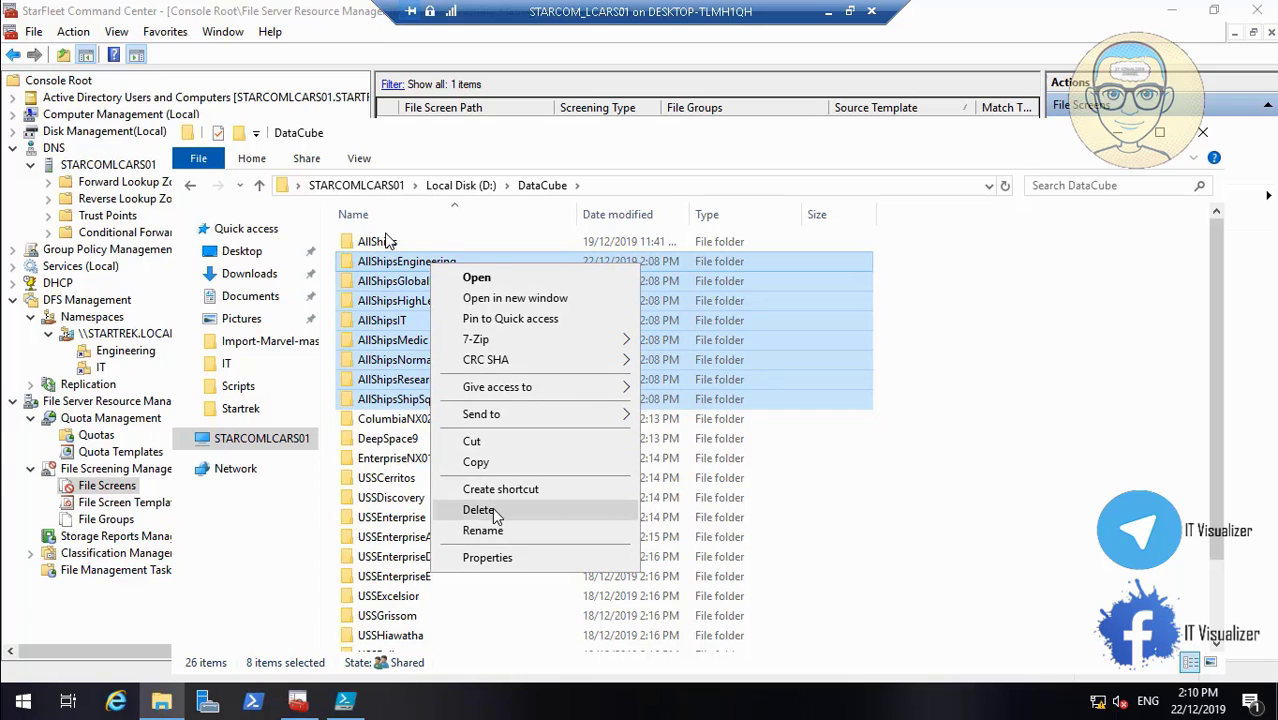
{"action": "left_click", "coordinate": [479, 510]}
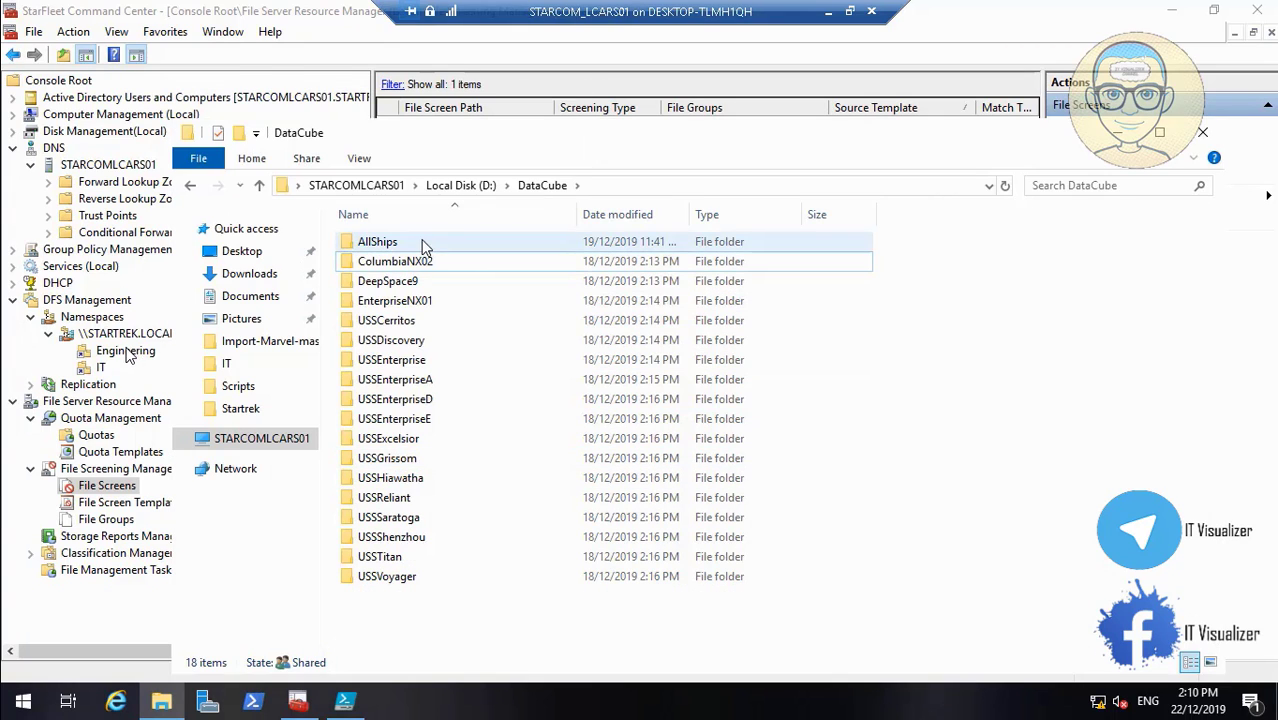
- Open the AllShips folder in D:\DataCube and check its department subfolders
{"action": "left_click", "coordinate": [423, 247]}
{"action": "double_click", "coordinate": [423, 247]}
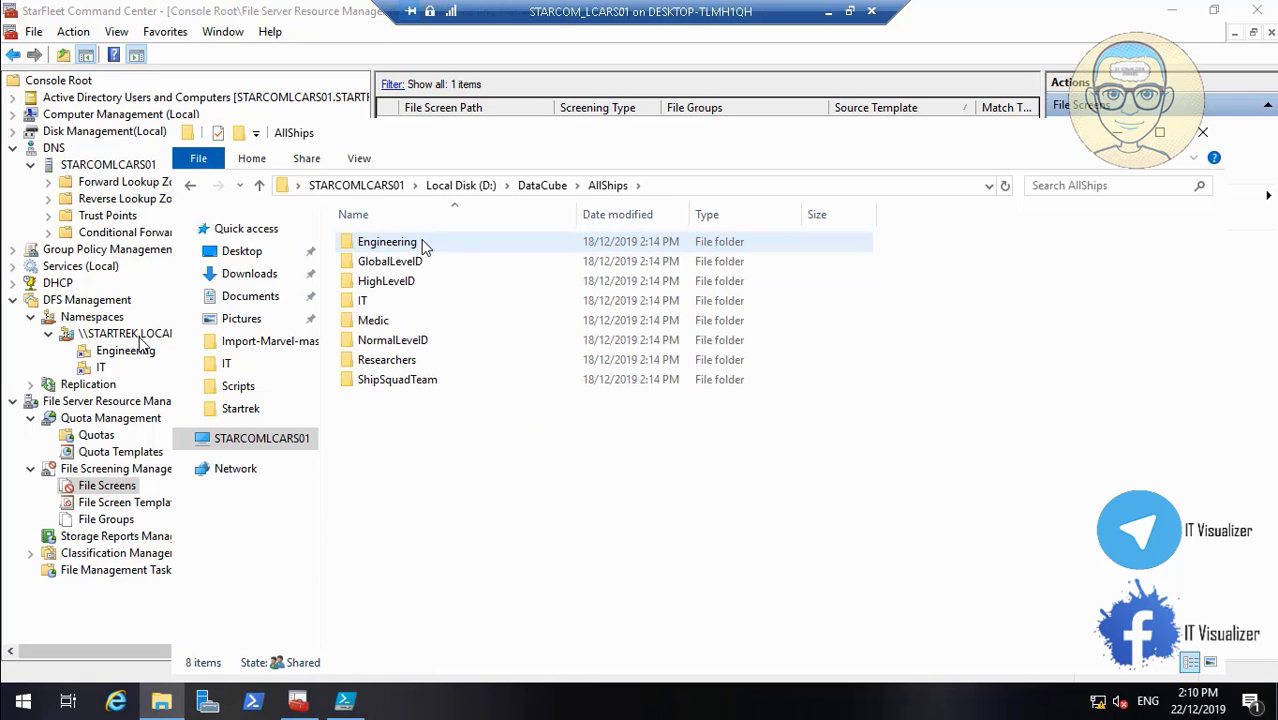
{"action": "left_click", "coordinate": [413, 263]}
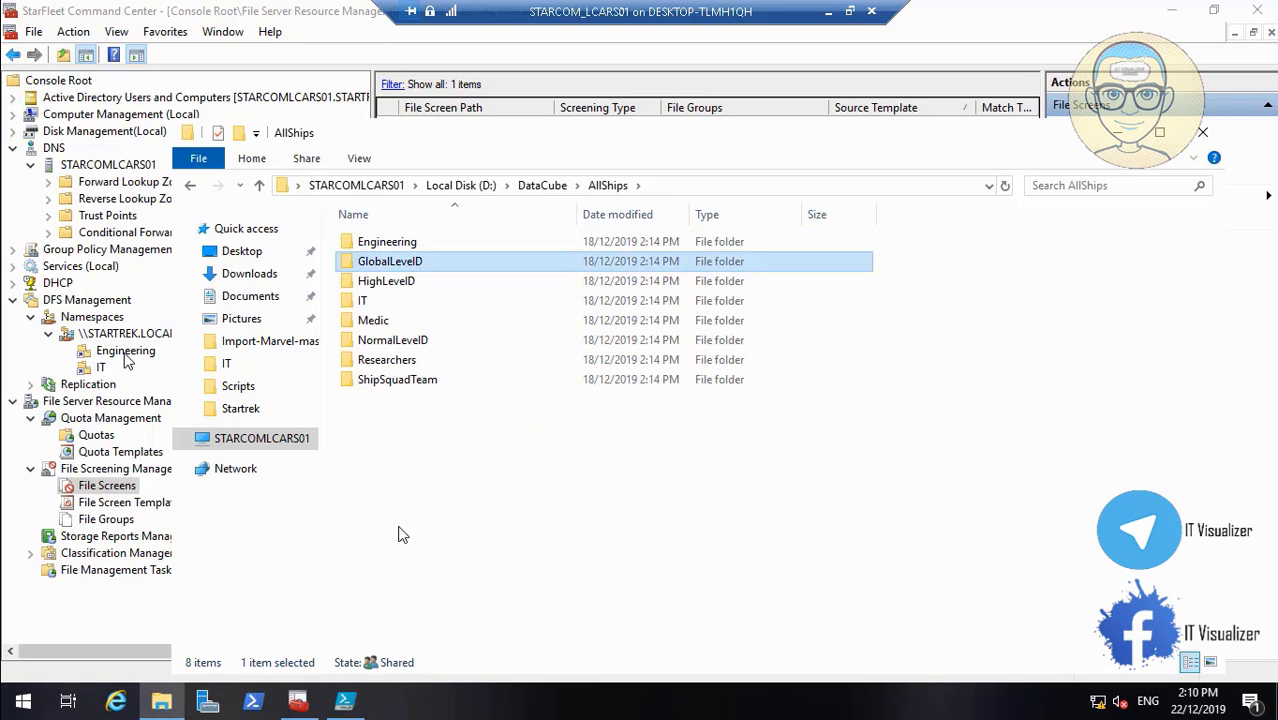
- Change the $path value in NTFSPermissionNew.ps1 to "D:\DataCube\AllShips\" with a trailing backslash and save the script
{"action": "left_click", "coordinate": [345, 700]}
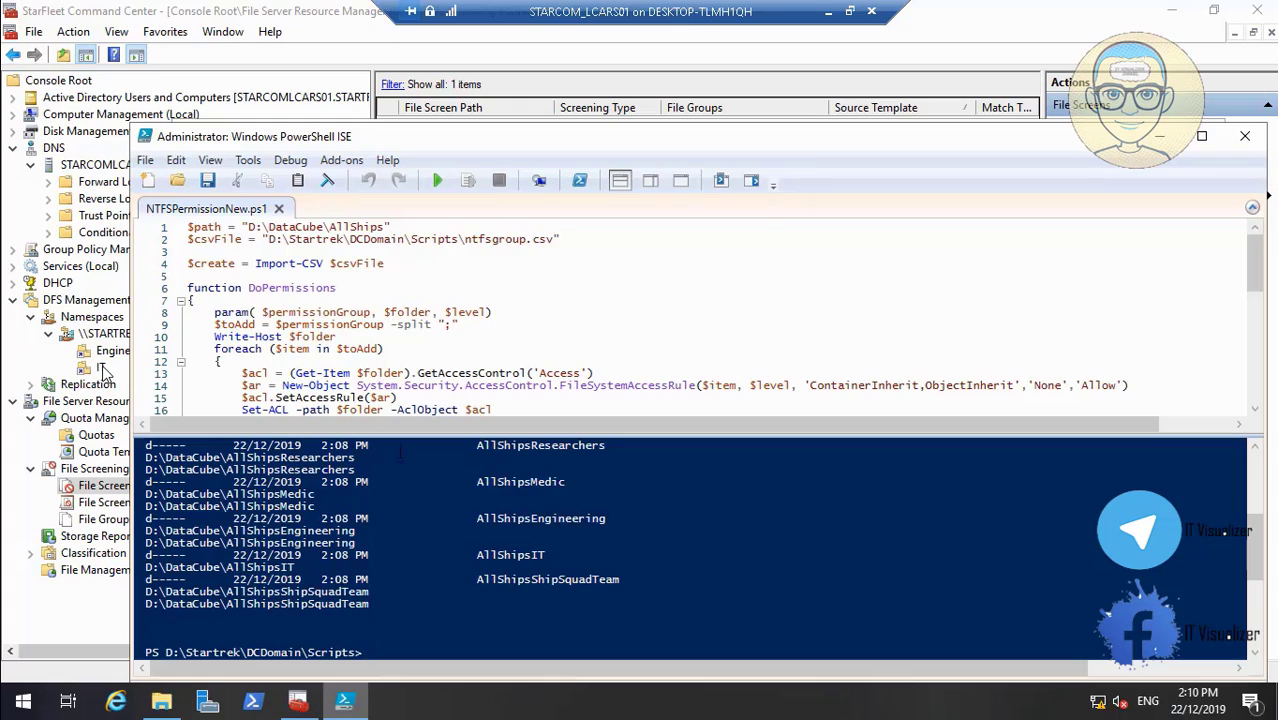
{"action": "left_click", "coordinate": [386, 226]}
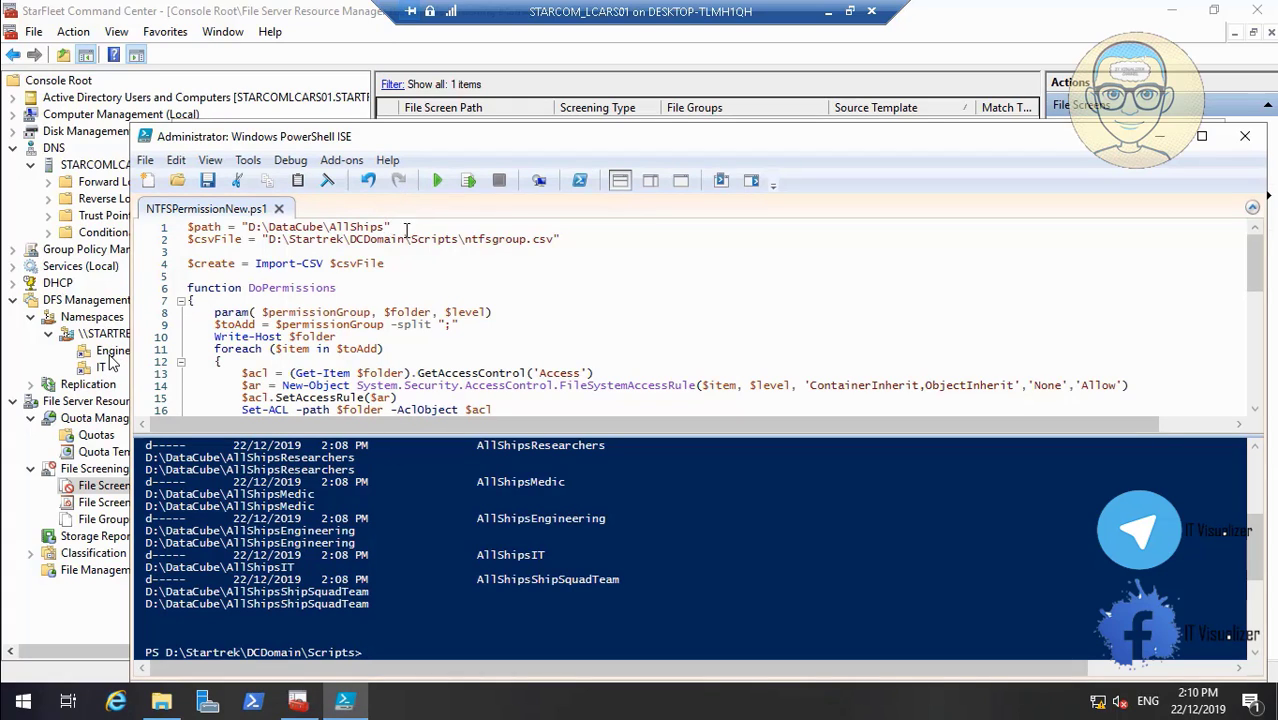
{"action": "type", "text": "\\"}
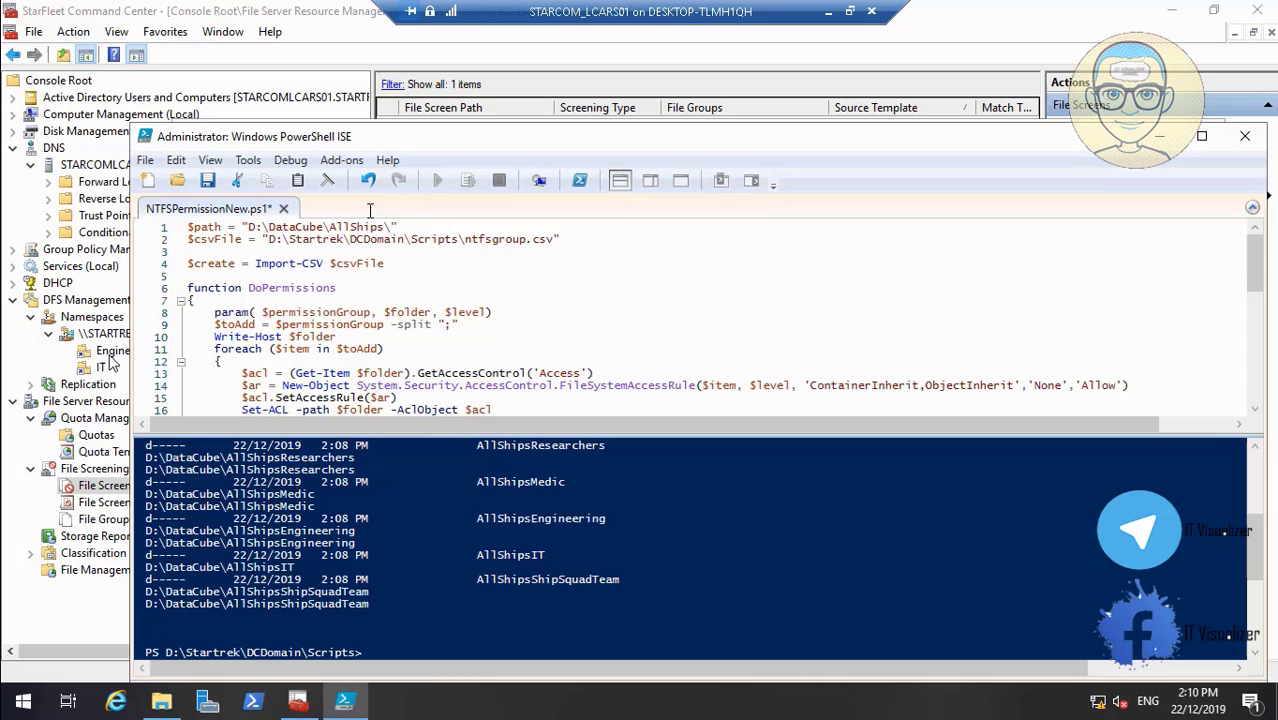
{"action": "left_click", "coordinate": [208, 181]}
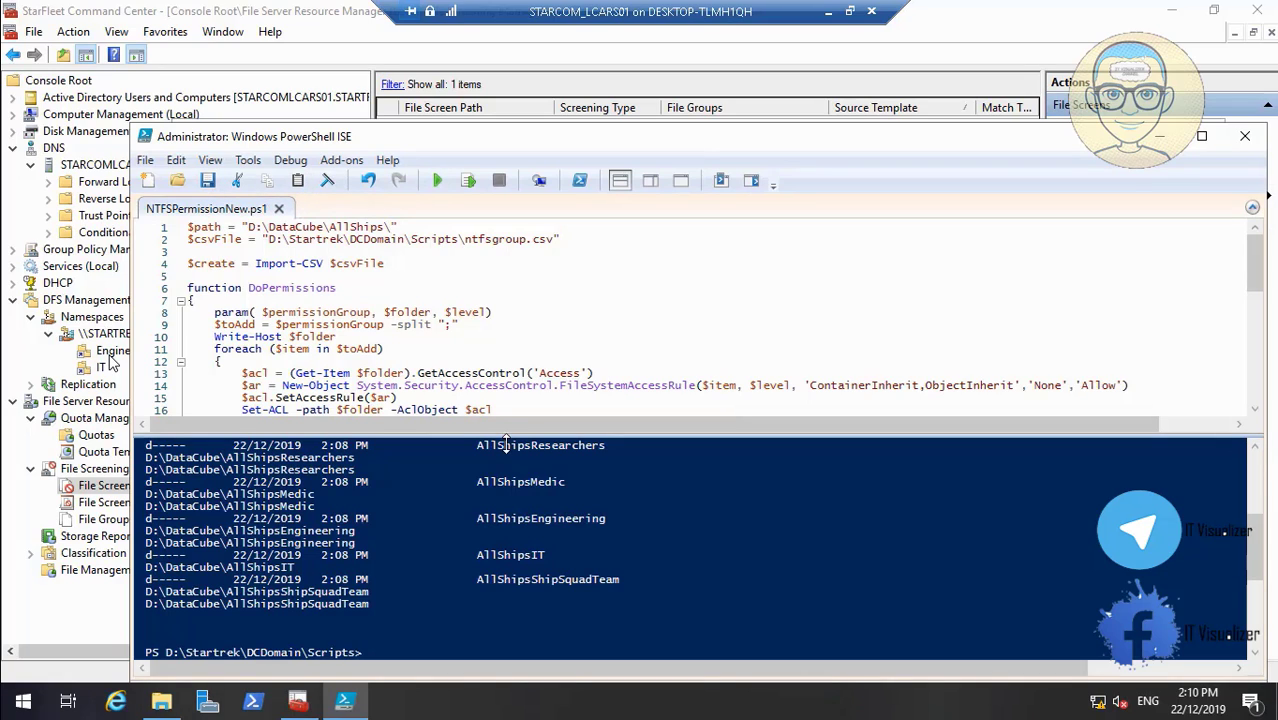
{"action": "left_click", "coordinate": [208, 181]}
{"action": "left_click", "coordinate": [208, 181]}
{"action": "left_click", "coordinate": [208, 181]}
{"action": "mouse_move", "coordinate": [254, 703]}
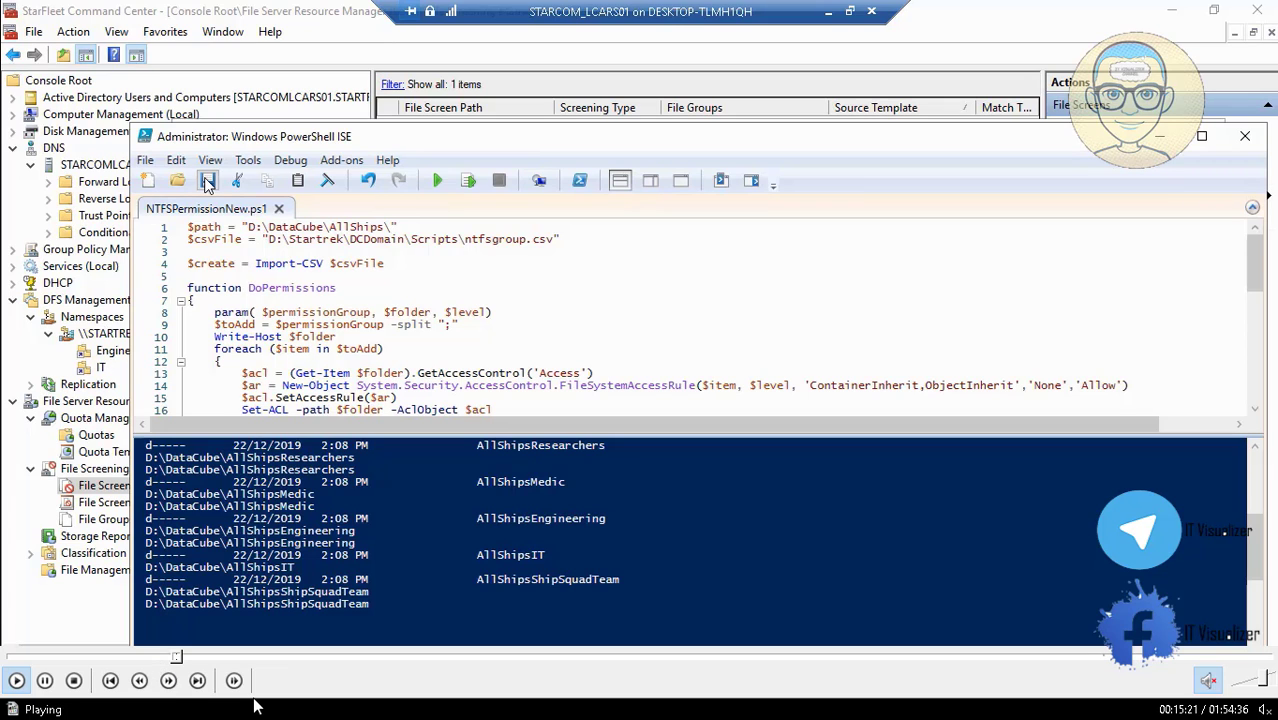
{"action": "left_click", "coordinate": [184, 660]}
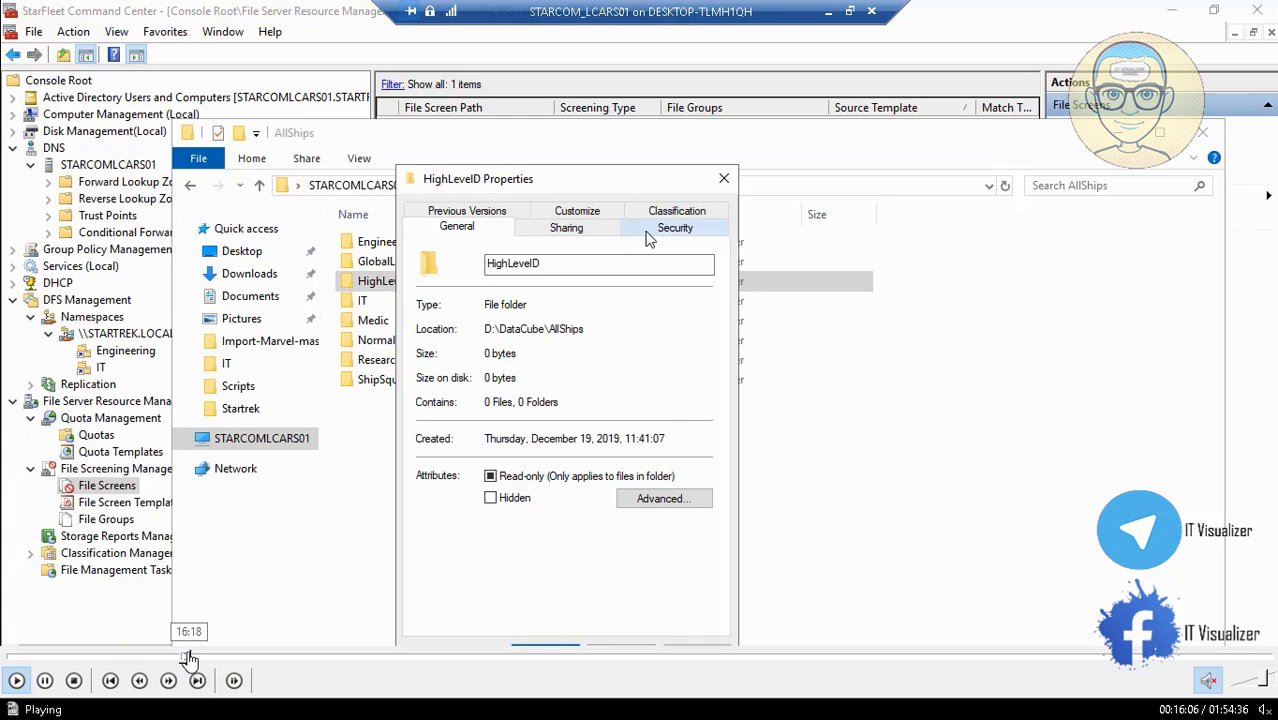
{"action": "left_click", "coordinate": [200, 660]}
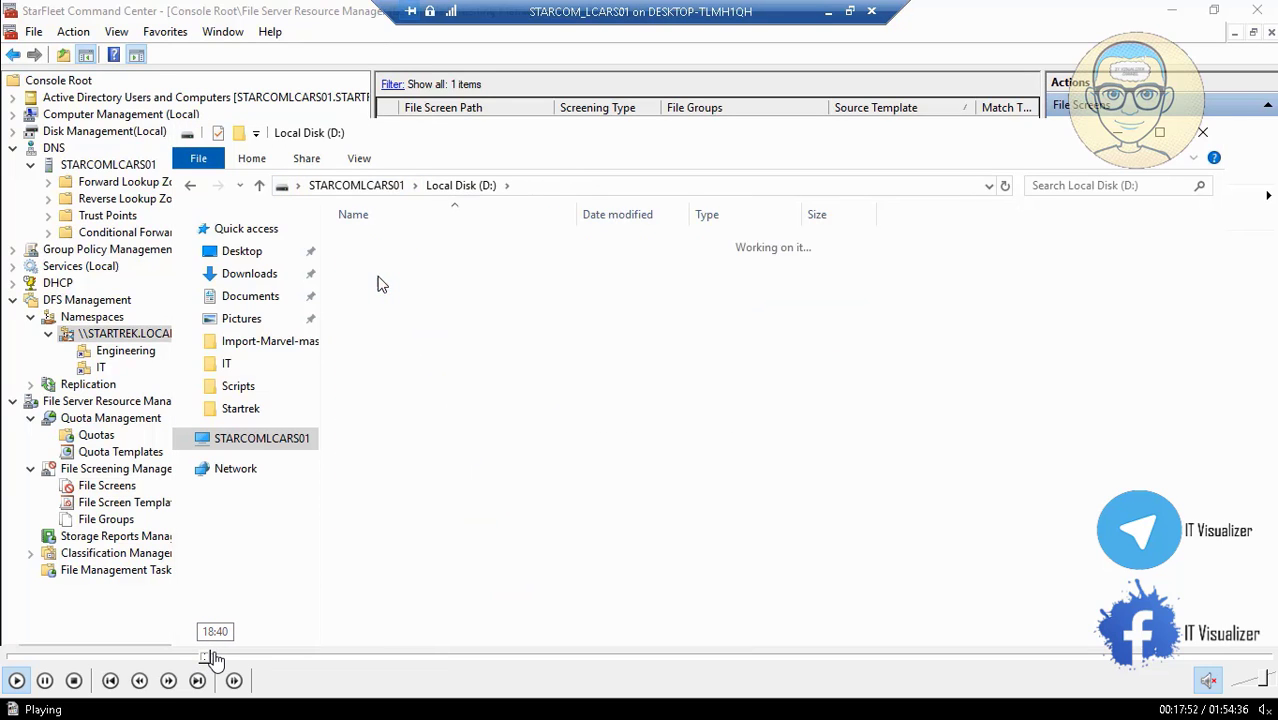
{"action": "left_click", "coordinate": [215, 660]}
{"action": "left_click", "coordinate": [220, 660]}
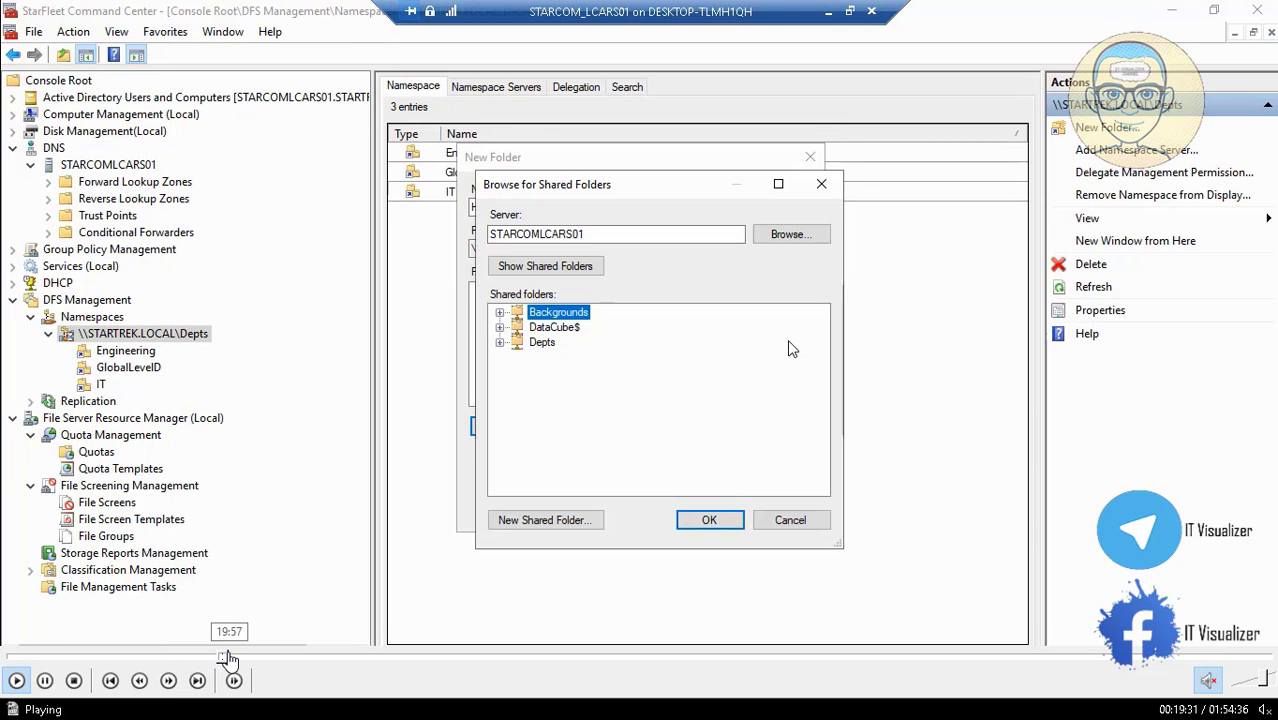
{"action": "left_click", "coordinate": [219, 660]}
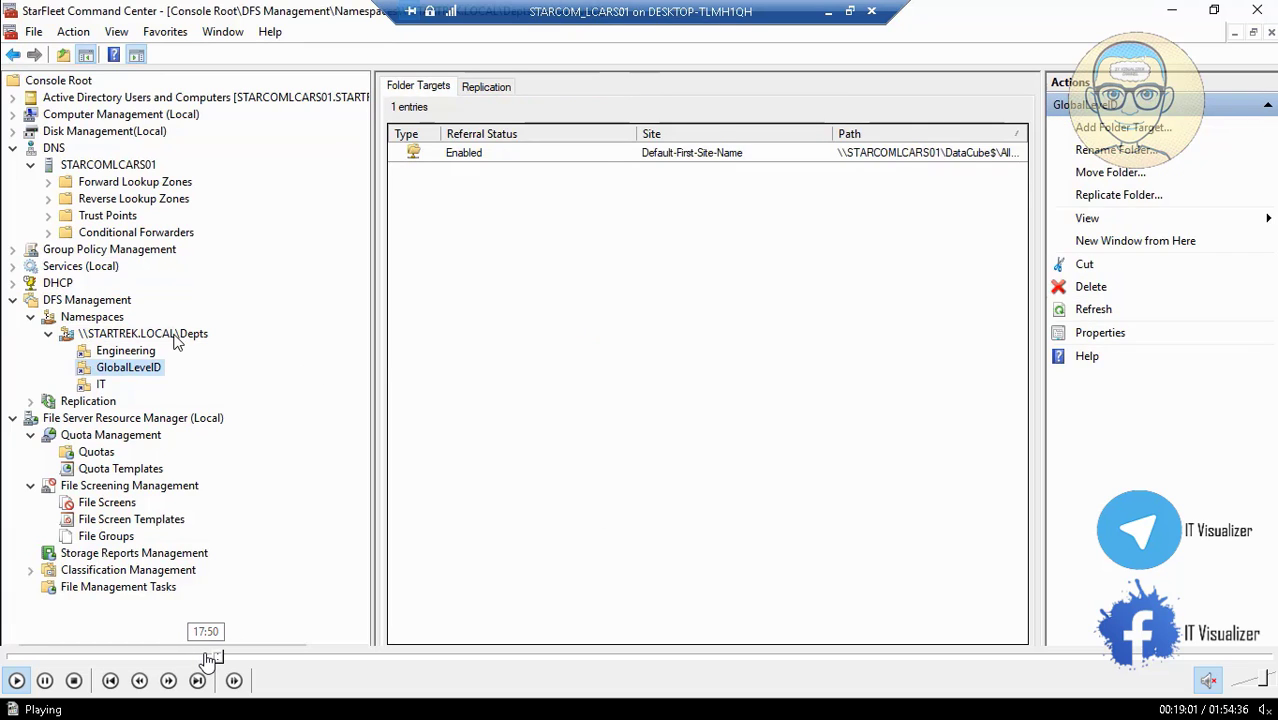
{"action": "left_click", "coordinate": [205, 660]}
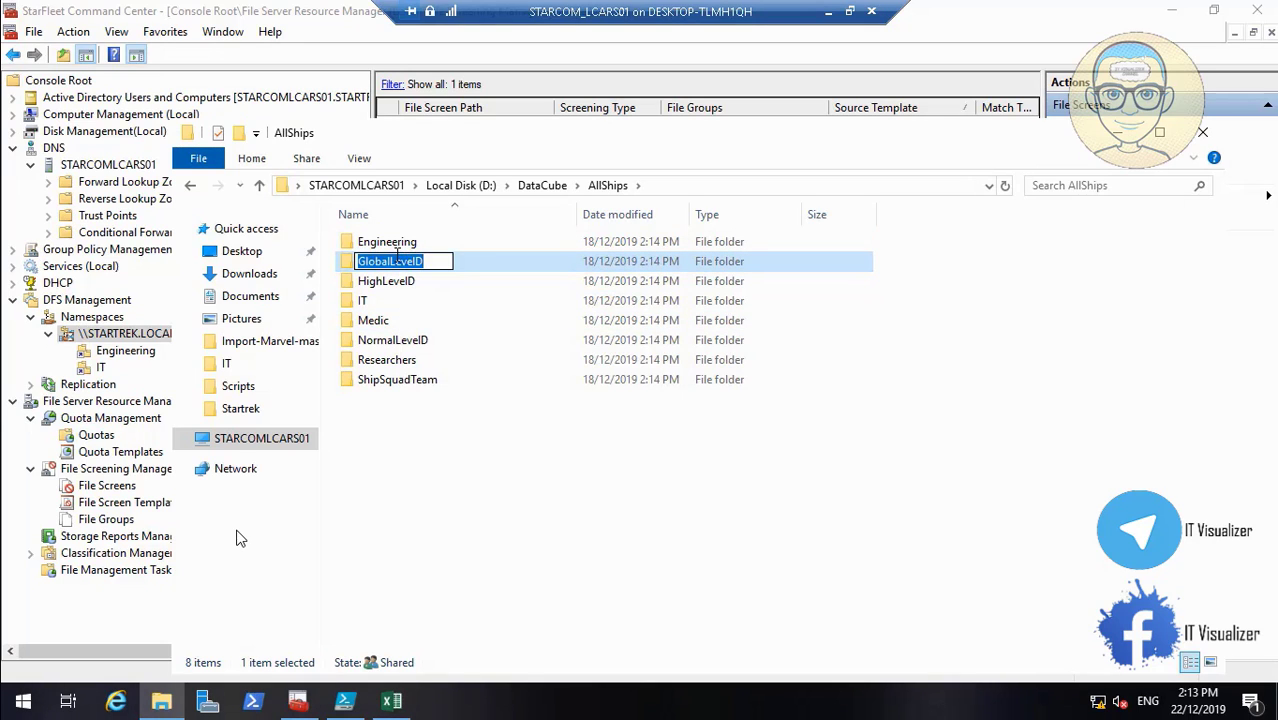
- Close the AllShips folder window and name the new folder in the \\STARTREK.LOCAL\Depts namespace GlobalLevelD
{"action": "left_click", "coordinate": [444, 317]}
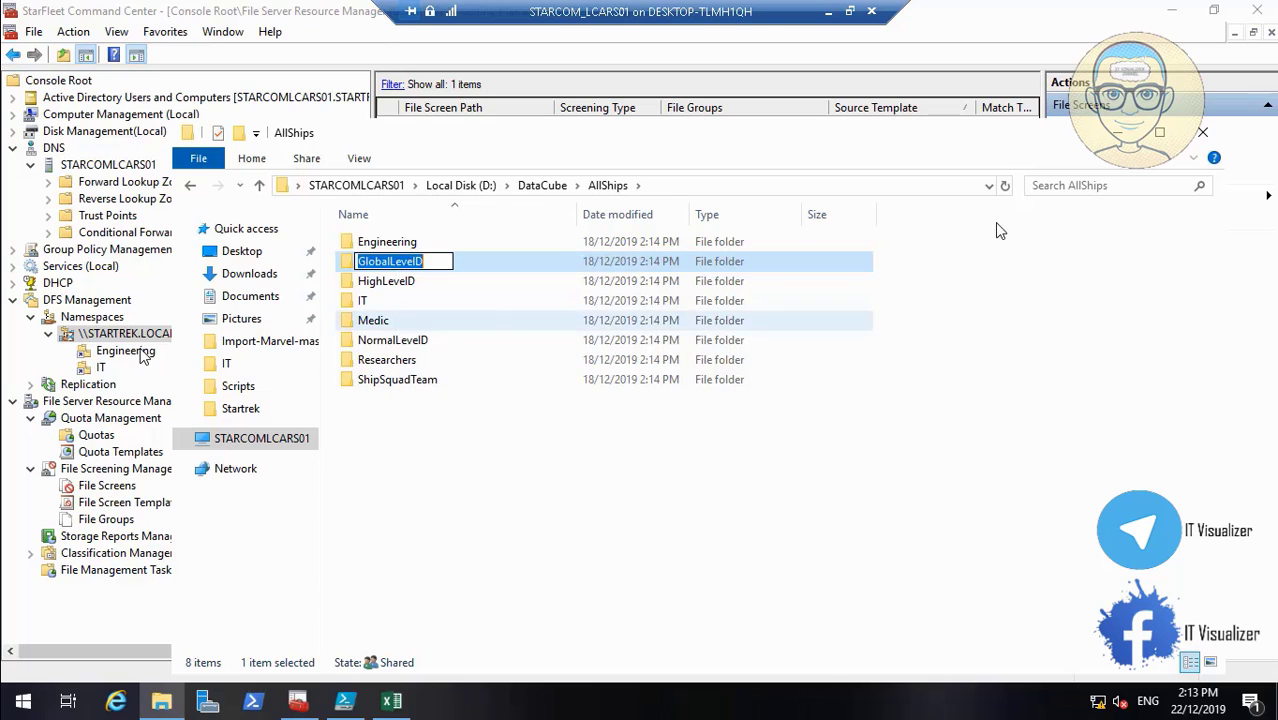
{"action": "left_click", "coordinate": [1207, 136]}
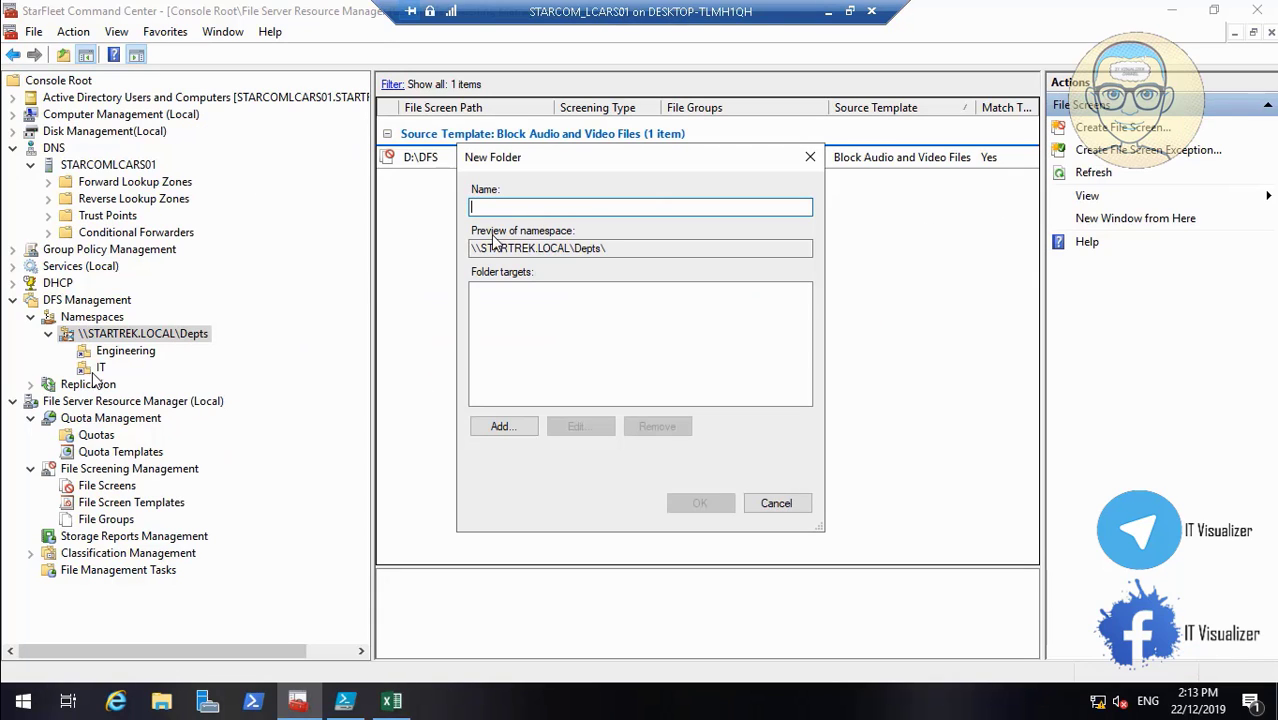
{"action": "key", "text": "ctrl+v"}
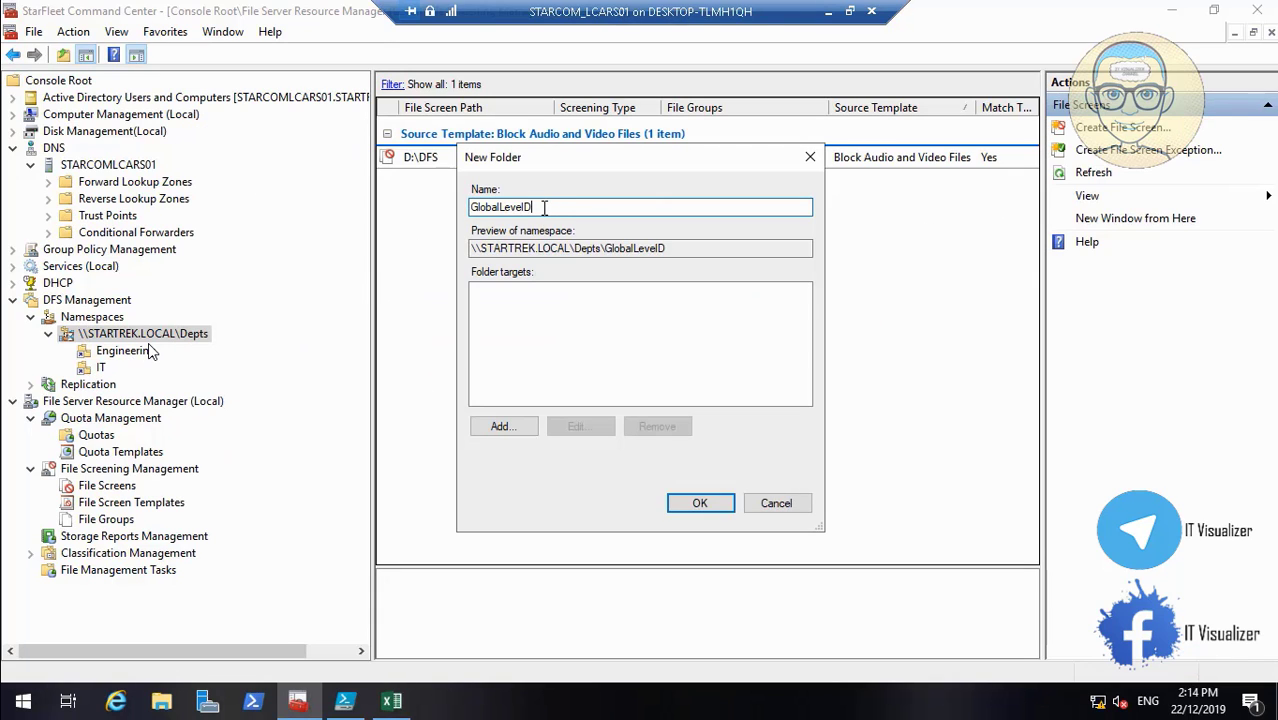
- Add \\STARCOMLCARS01\DataCube$\AllShips\GlobalLevelD as the new namespace folder's target and create the folder
{"action": "left_click", "coordinate": [502, 426]}
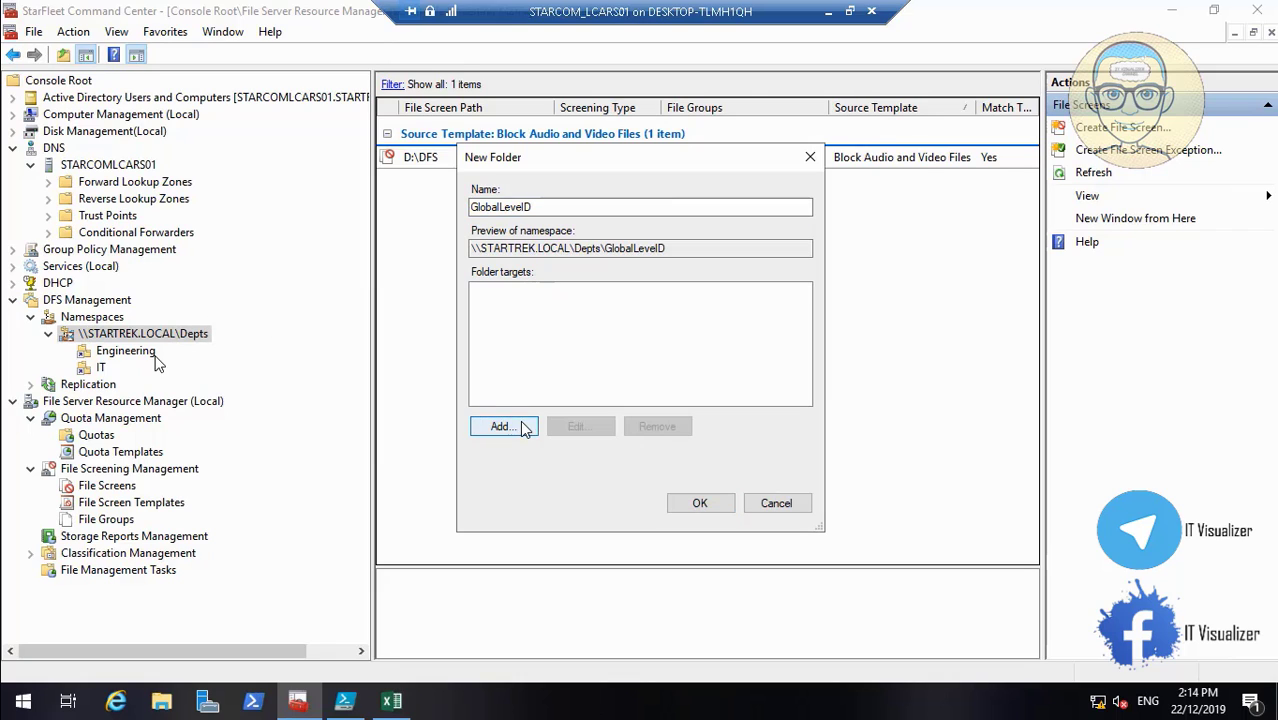
{"action": "left_click", "coordinate": [790, 343]}
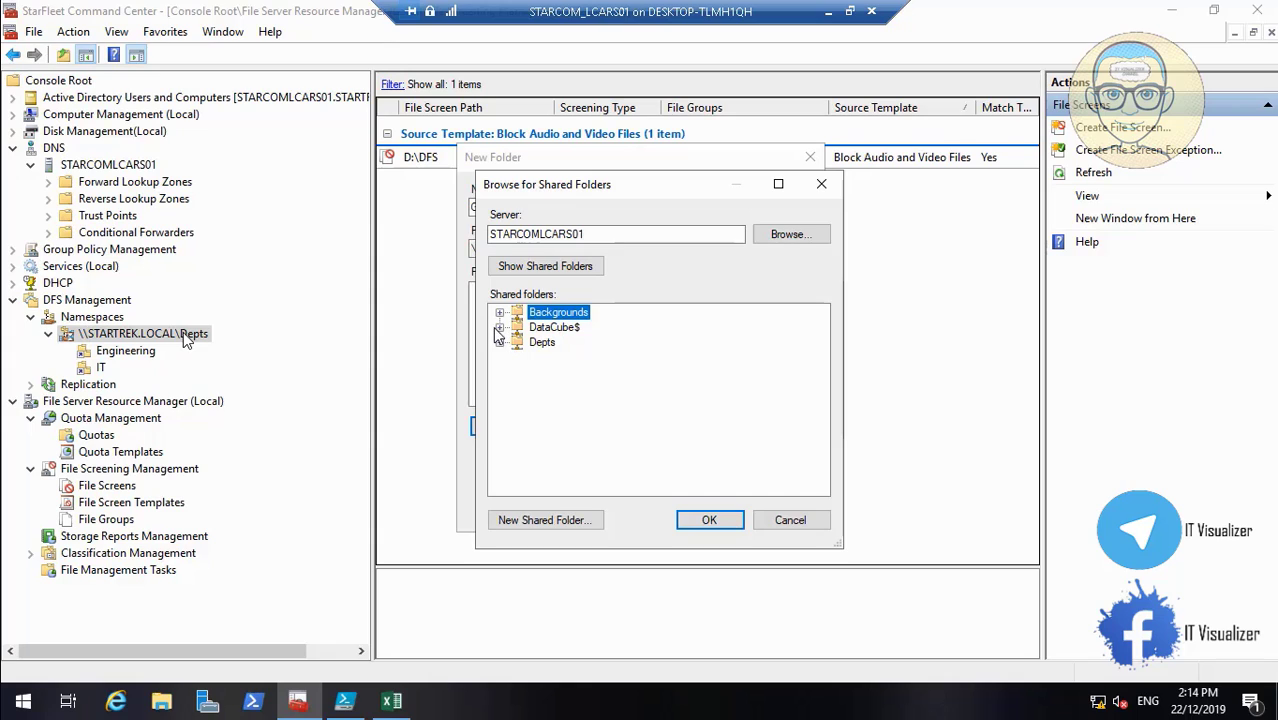
{"action": "left_click", "coordinate": [500, 328]}
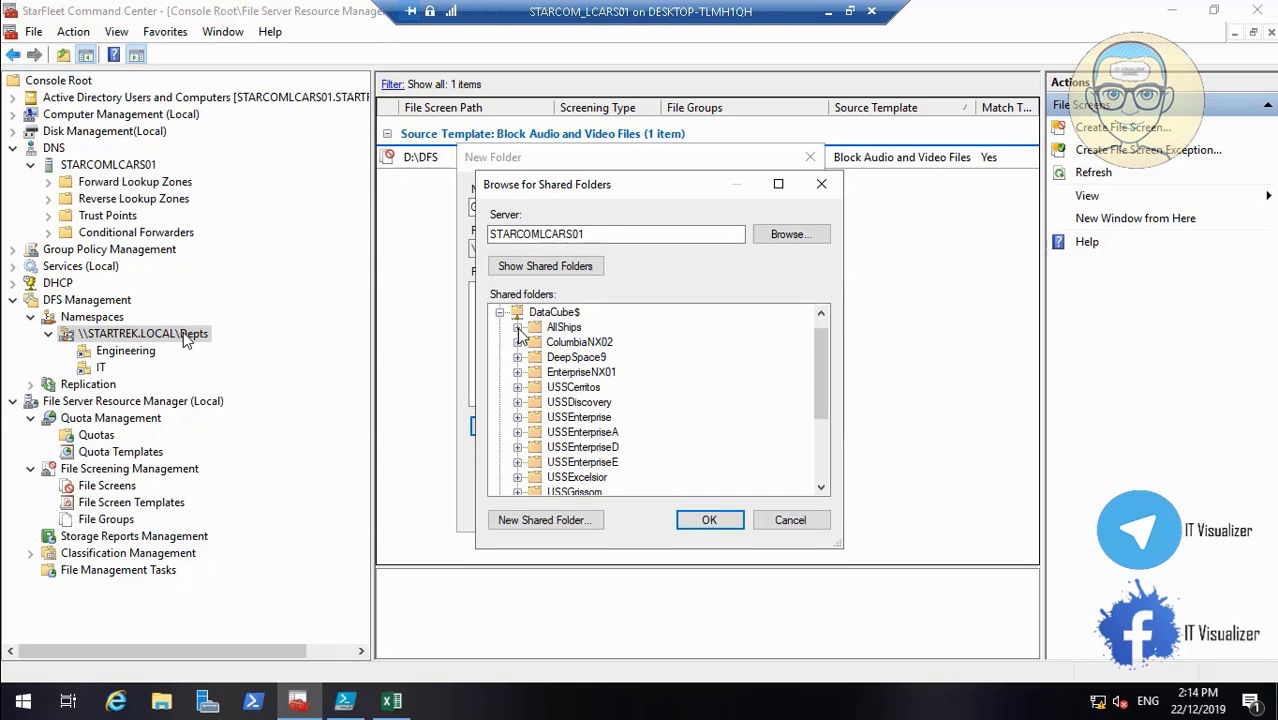
{"action": "left_click", "coordinate": [517, 328]}
{"action": "left_click", "coordinate": [580, 360]}
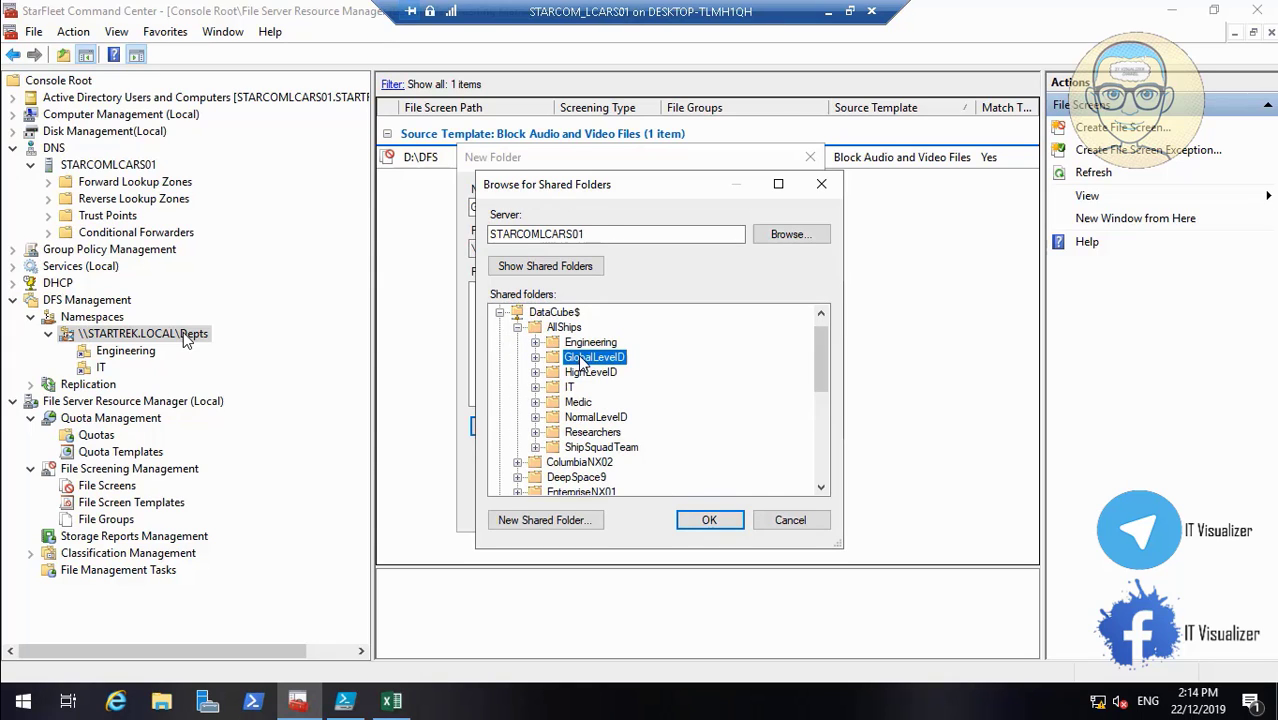
{"action": "left_click", "coordinate": [702, 518]}
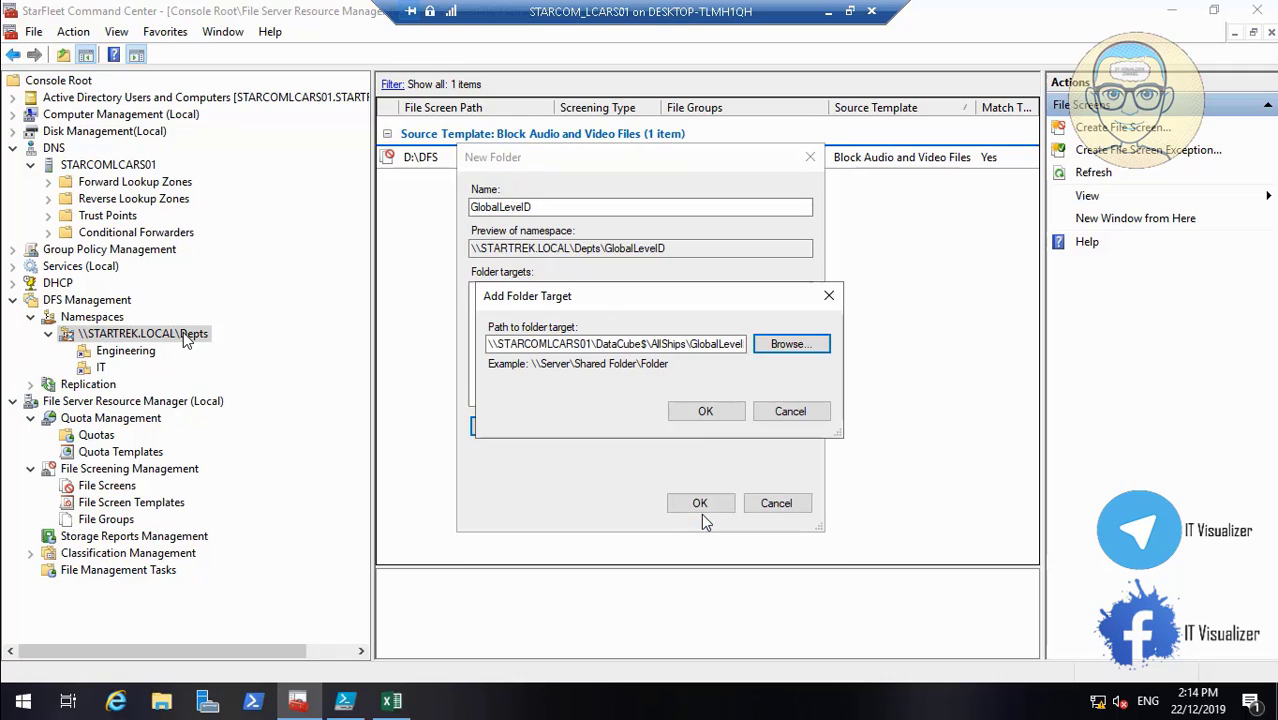
{"action": "left_click", "coordinate": [707, 411]}
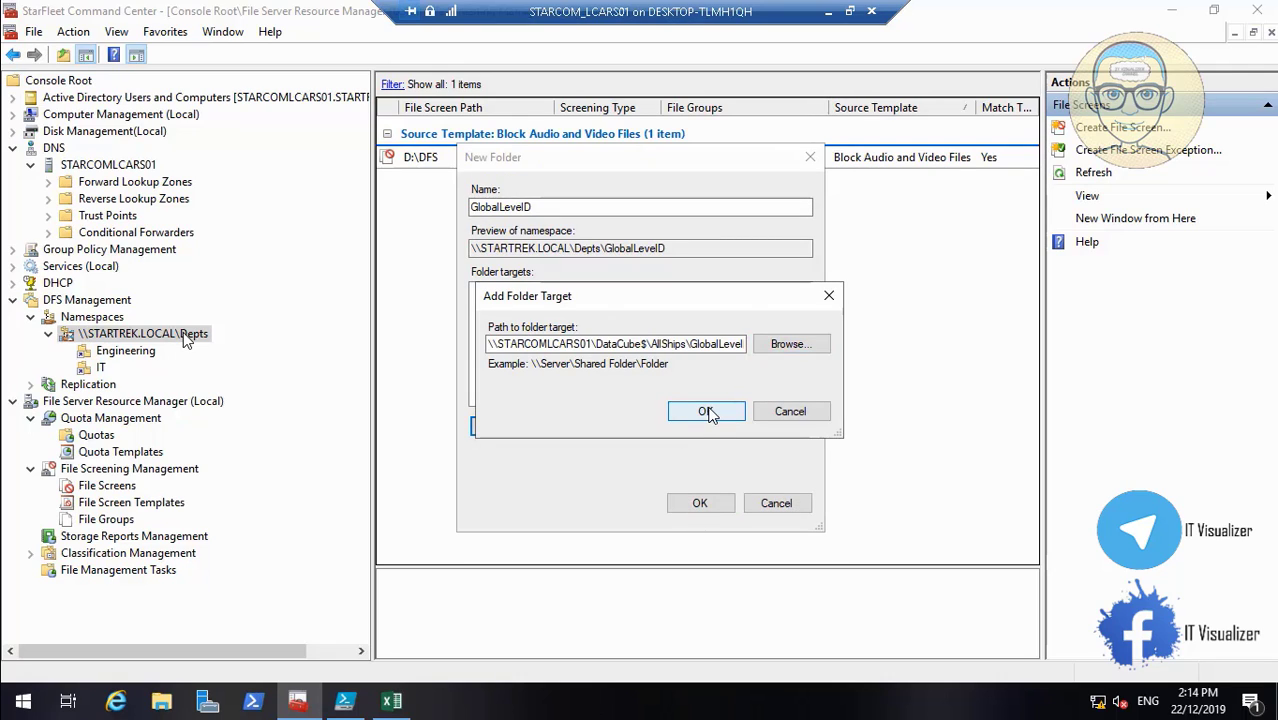
{"action": "left_click", "coordinate": [701, 503]}
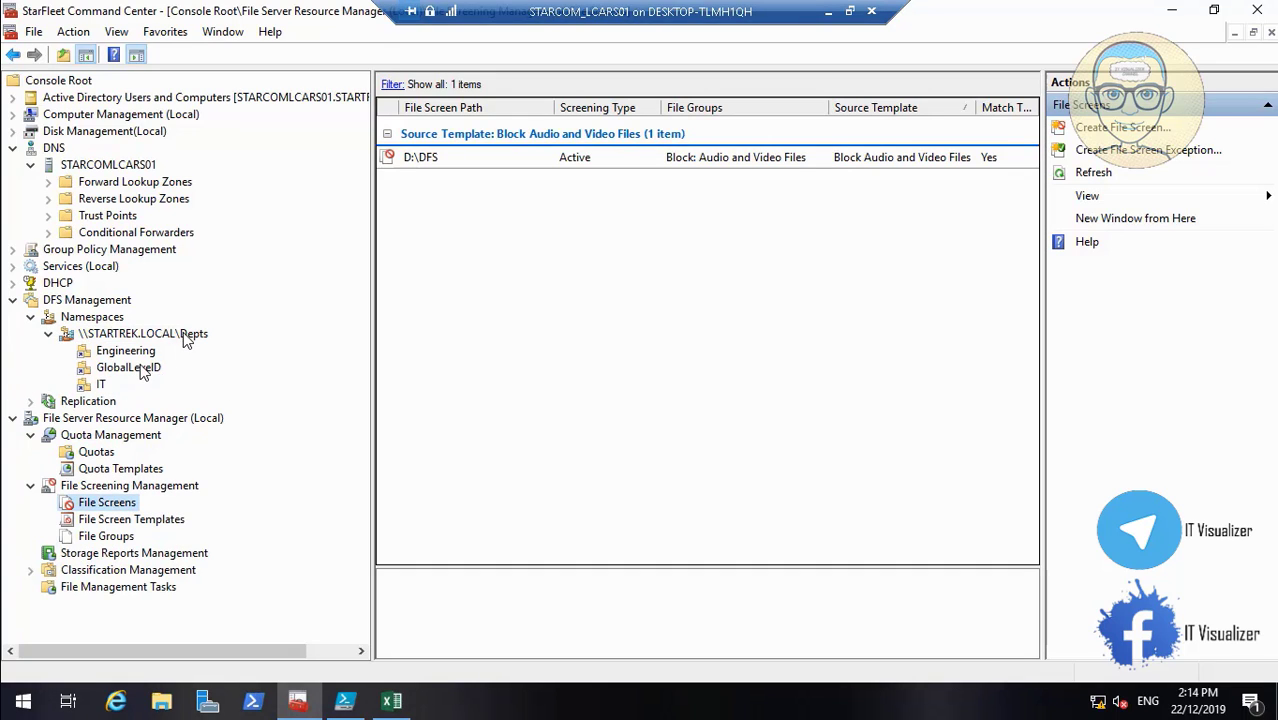
- Set the GlobalLevelD namespace folder to use explicit view permissions on the DFS folder
{"action": "left_click", "coordinate": [143, 370]}
{"action": "right_click", "coordinate": [143, 370]}
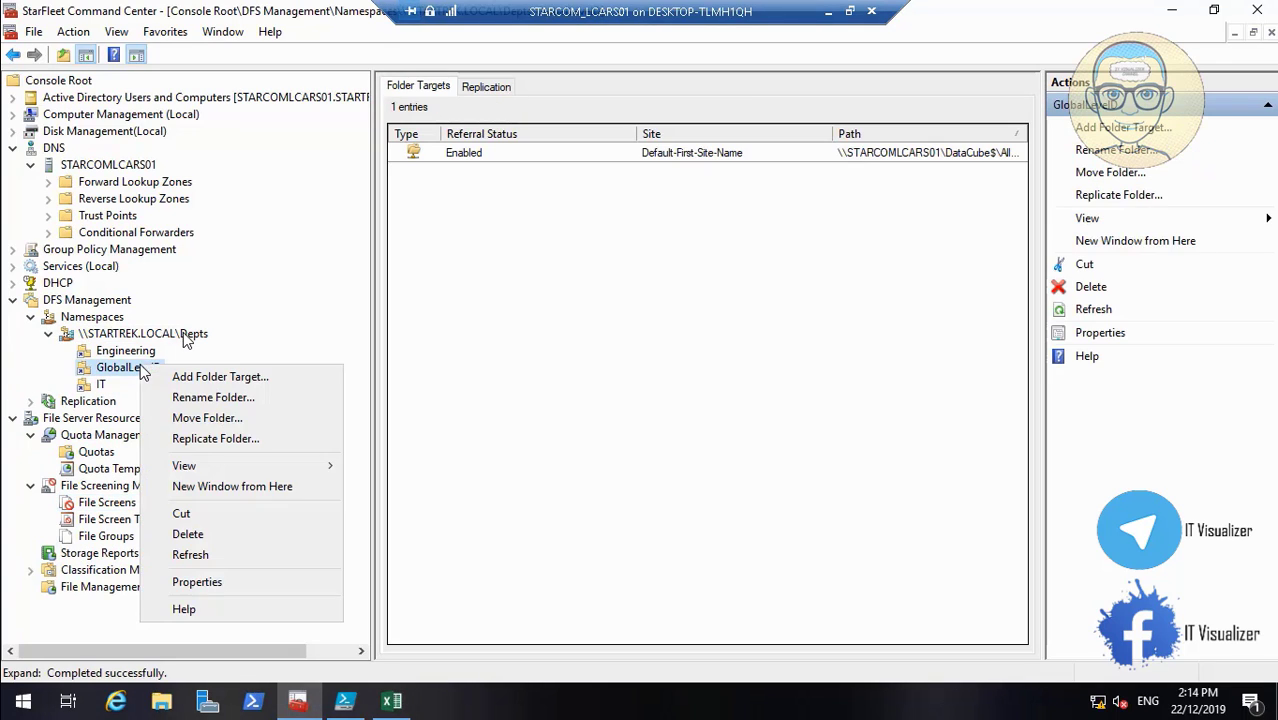
{"action": "left_click", "coordinate": [242, 580]}
{"action": "left_click", "coordinate": [533, 171]}
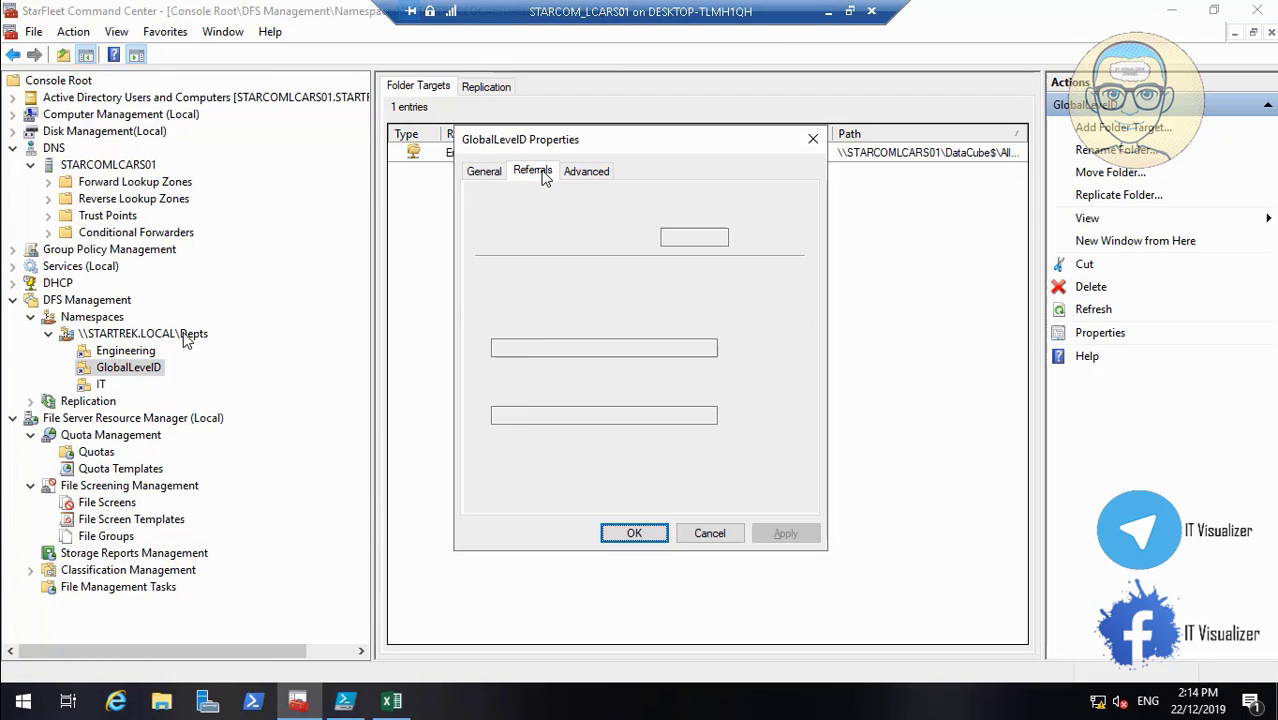
{"action": "left_click", "coordinate": [586, 171]}
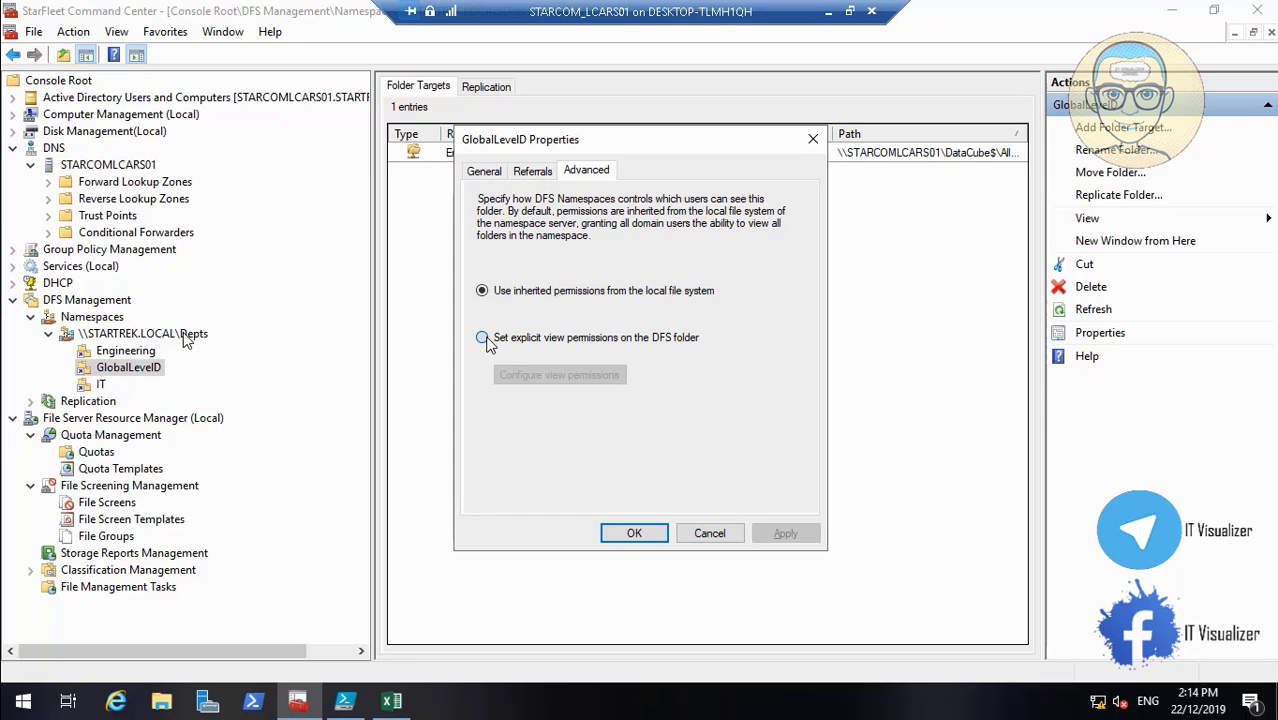
- Give the STARCOM_SharedAccessL group Read view permission on the GlobalLevelD namespace folder and apply the settings
{"action": "left_click", "coordinate": [568, 373]}
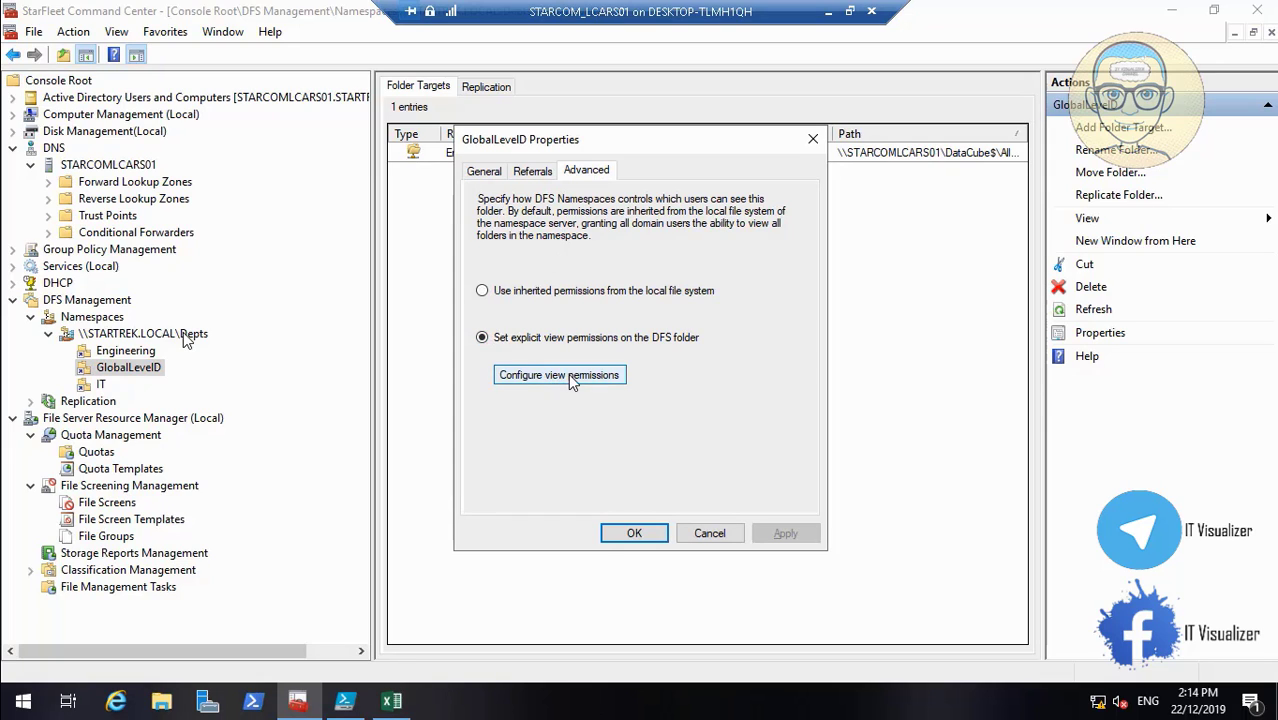
{"action": "left_click", "coordinate": [673, 334]}
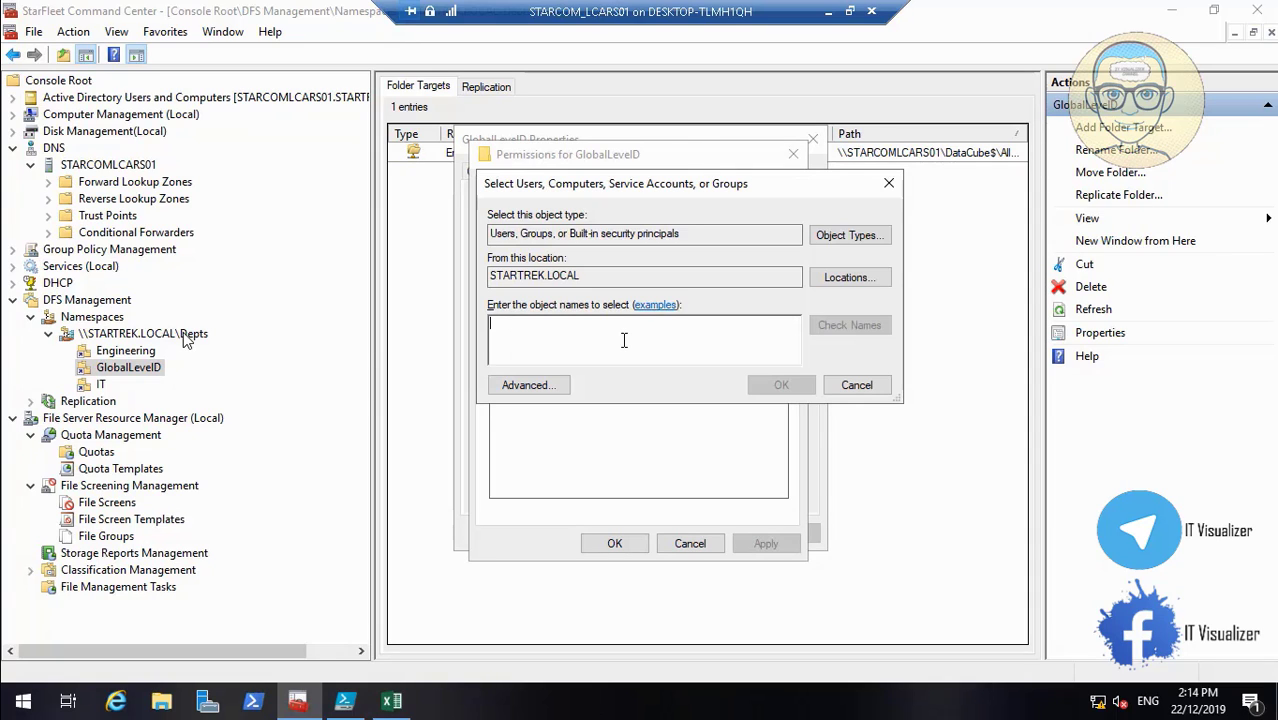
{"action": "type", "text": "Sta"}
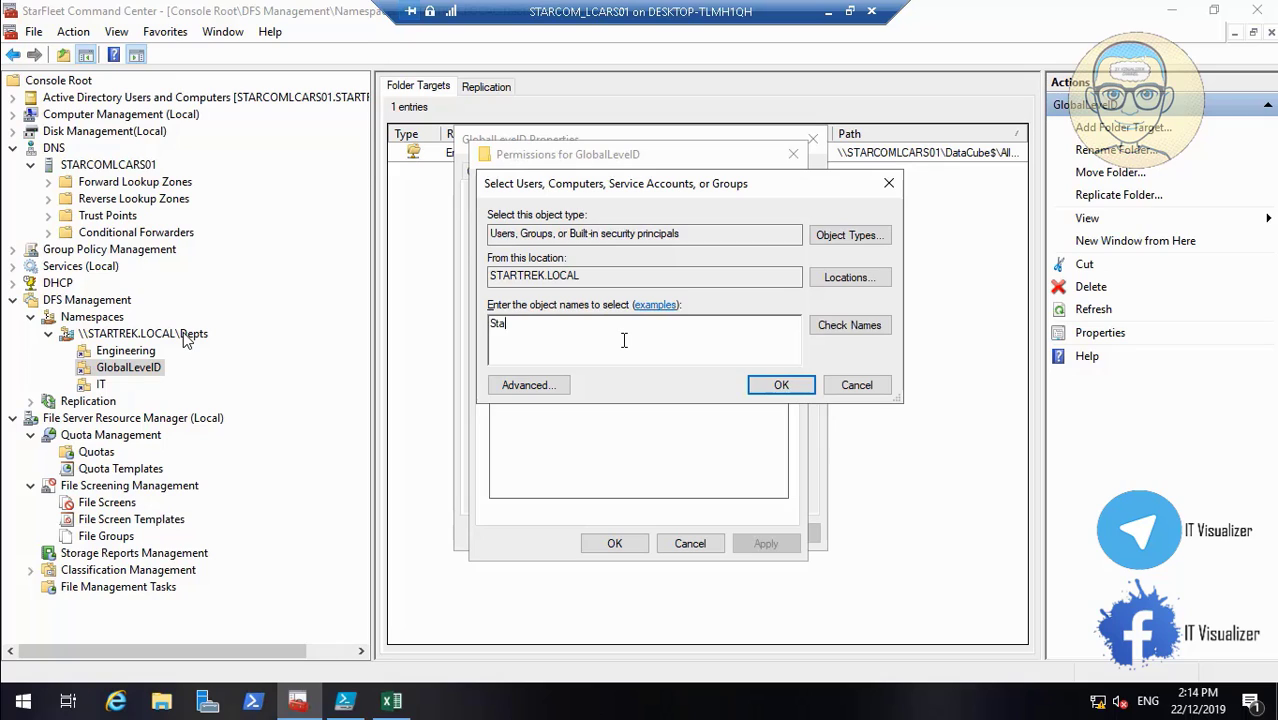
{"action": "type", "text": "rcom"}
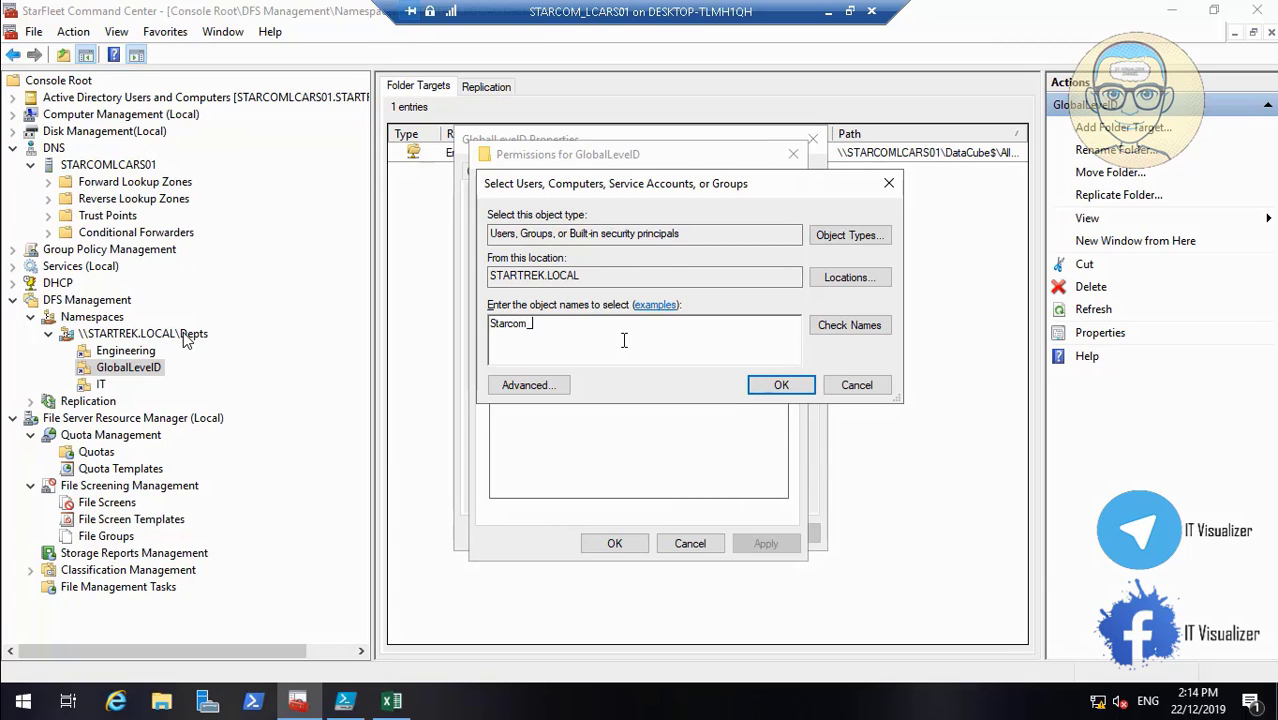
{"action": "type", "text": "_Shar"}
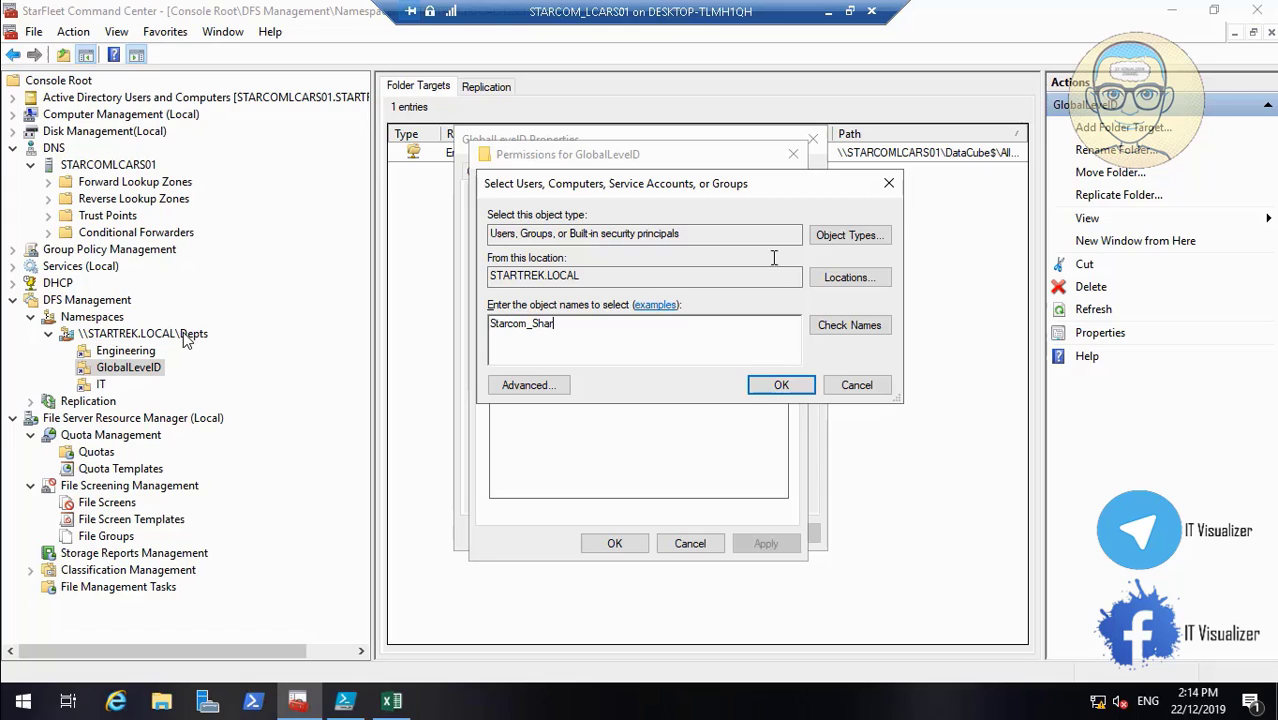
{"action": "left_click", "coordinate": [852, 327]}
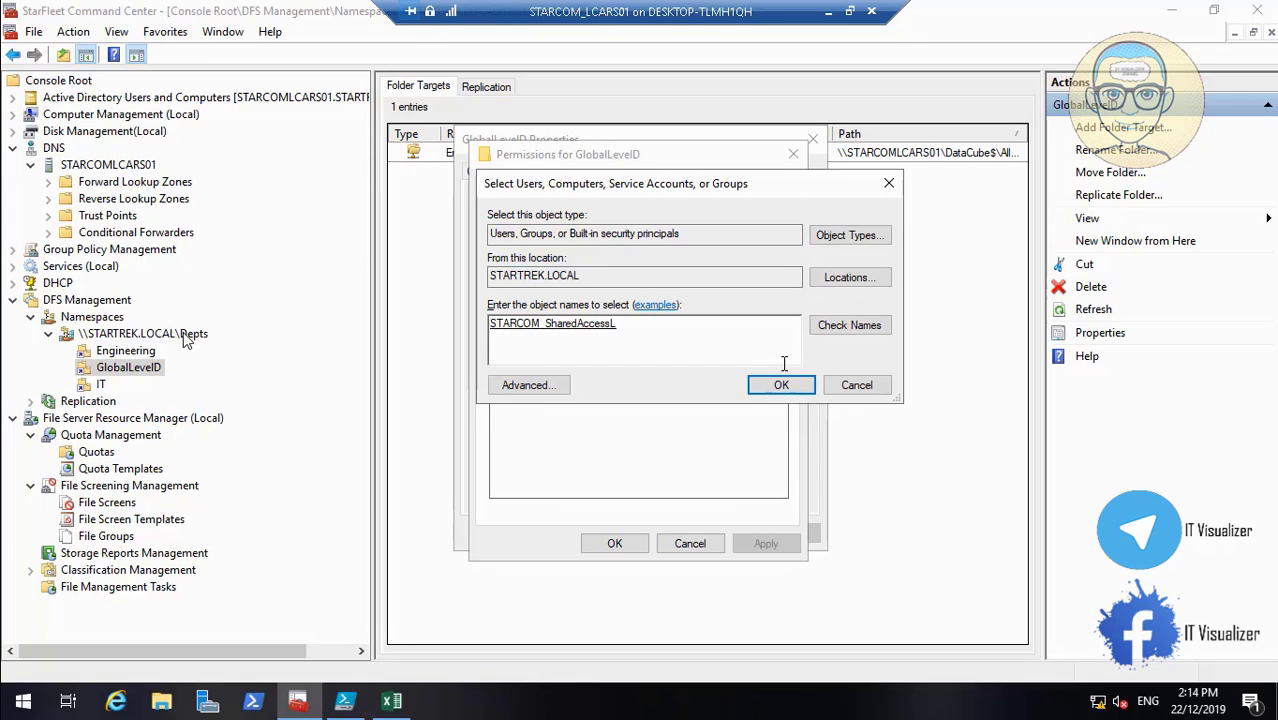
{"action": "left_click", "coordinate": [780, 384]}
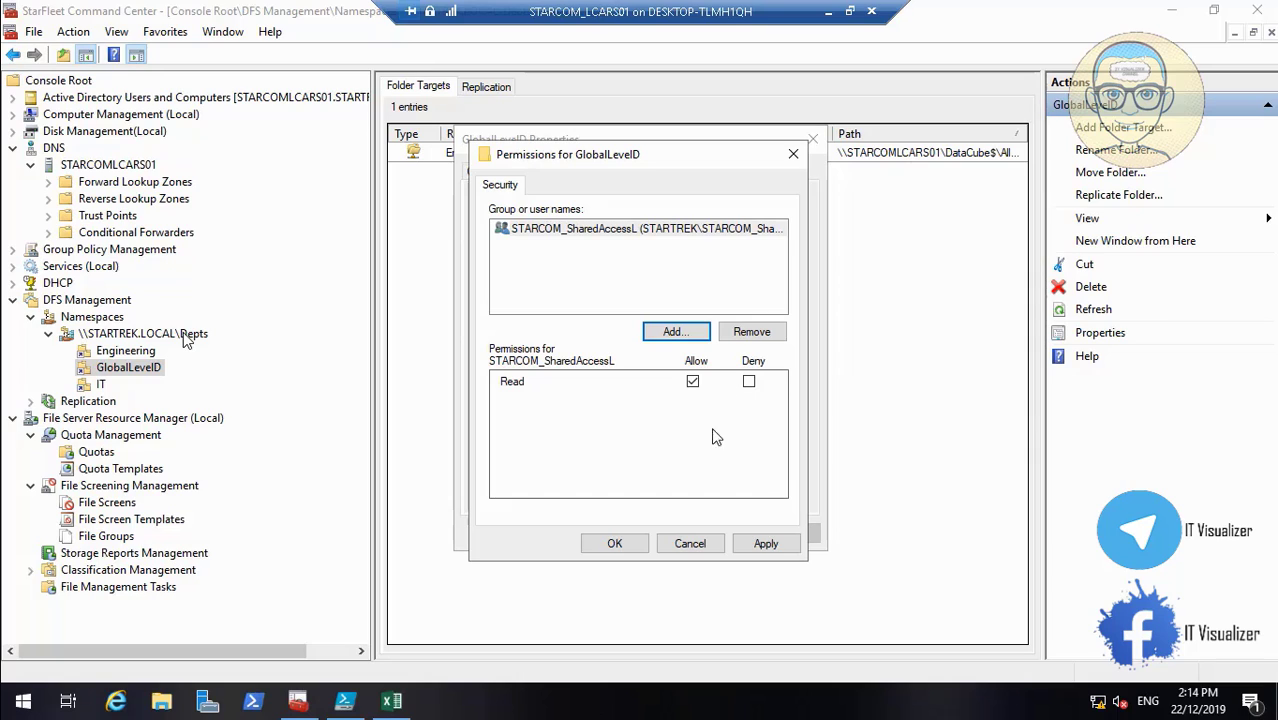
{"action": "left_click", "coordinate": [758, 543]}
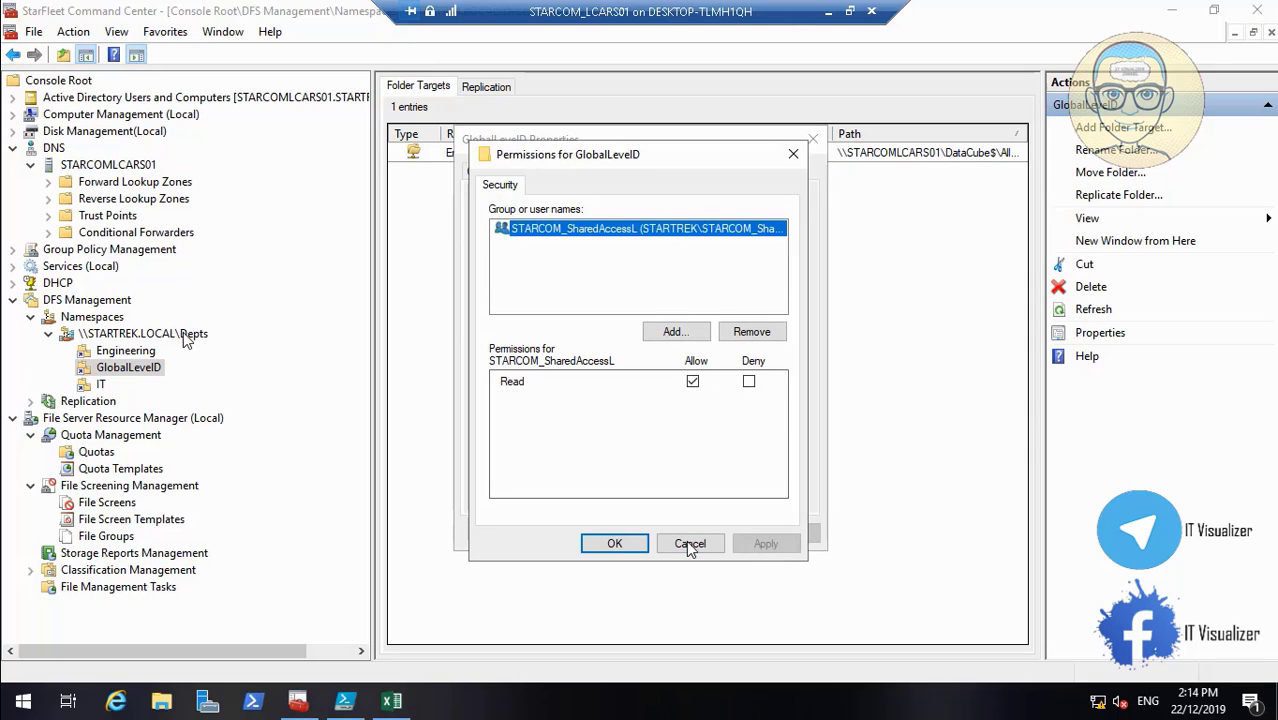
{"action": "left_click", "coordinate": [612, 546]}
{"action": "left_click", "coordinate": [785, 534]}
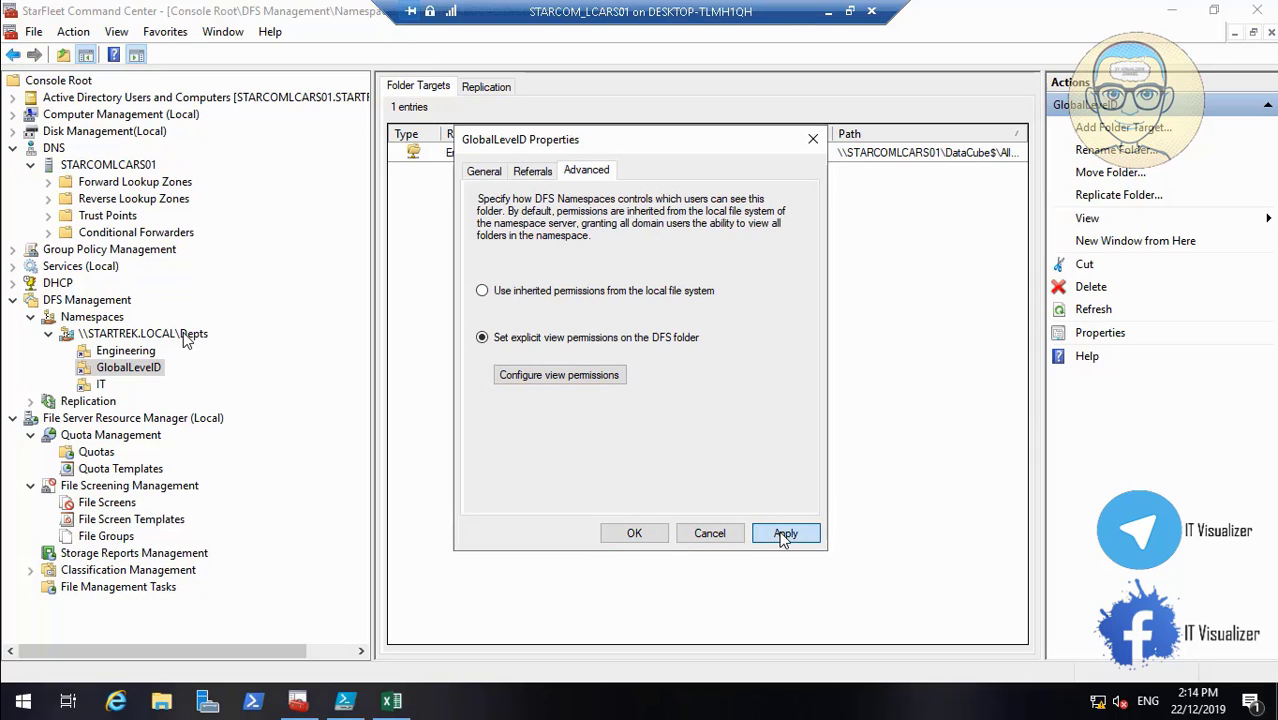
{"action": "left_click", "coordinate": [634, 534]}
- Start a new folder in the \\STARTREK.LOCAL\Depts namespace and open D:\DataCube\AllShips in File Explorer
{"action": "left_click", "coordinate": [162, 335]}
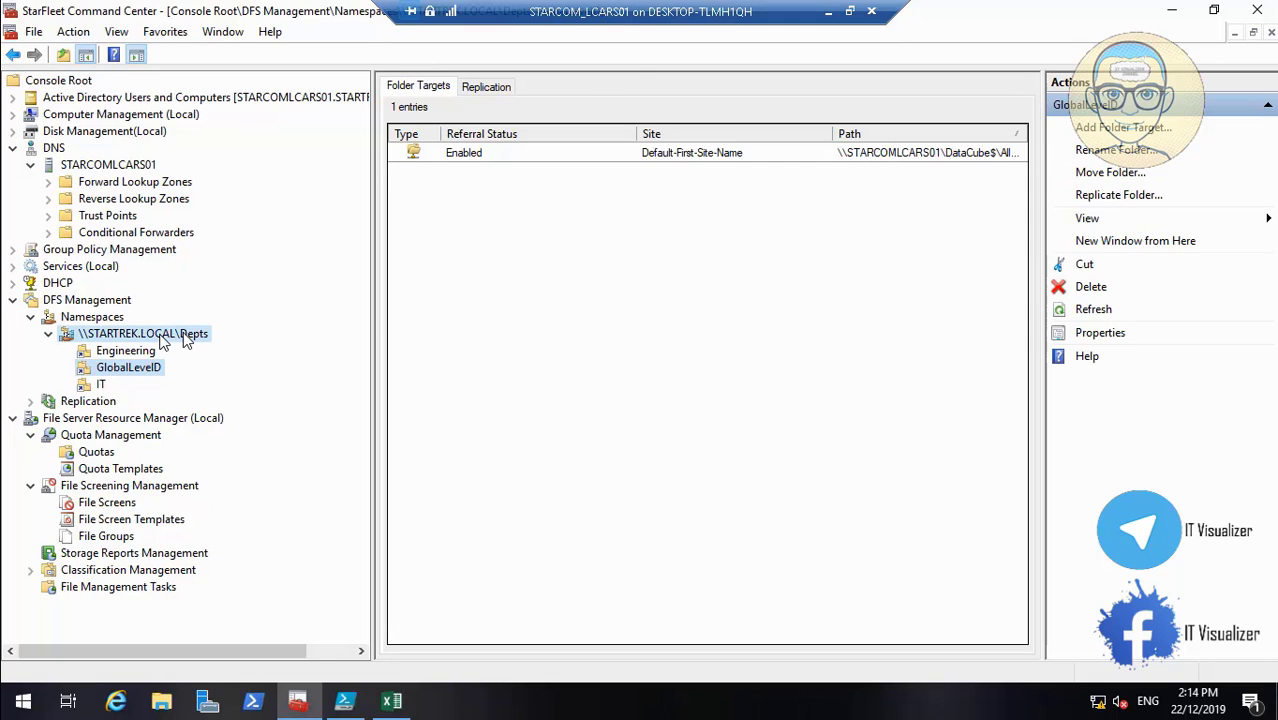
{"action": "right_click", "coordinate": [160, 334]}
{"action": "left_click", "coordinate": [222, 347]}
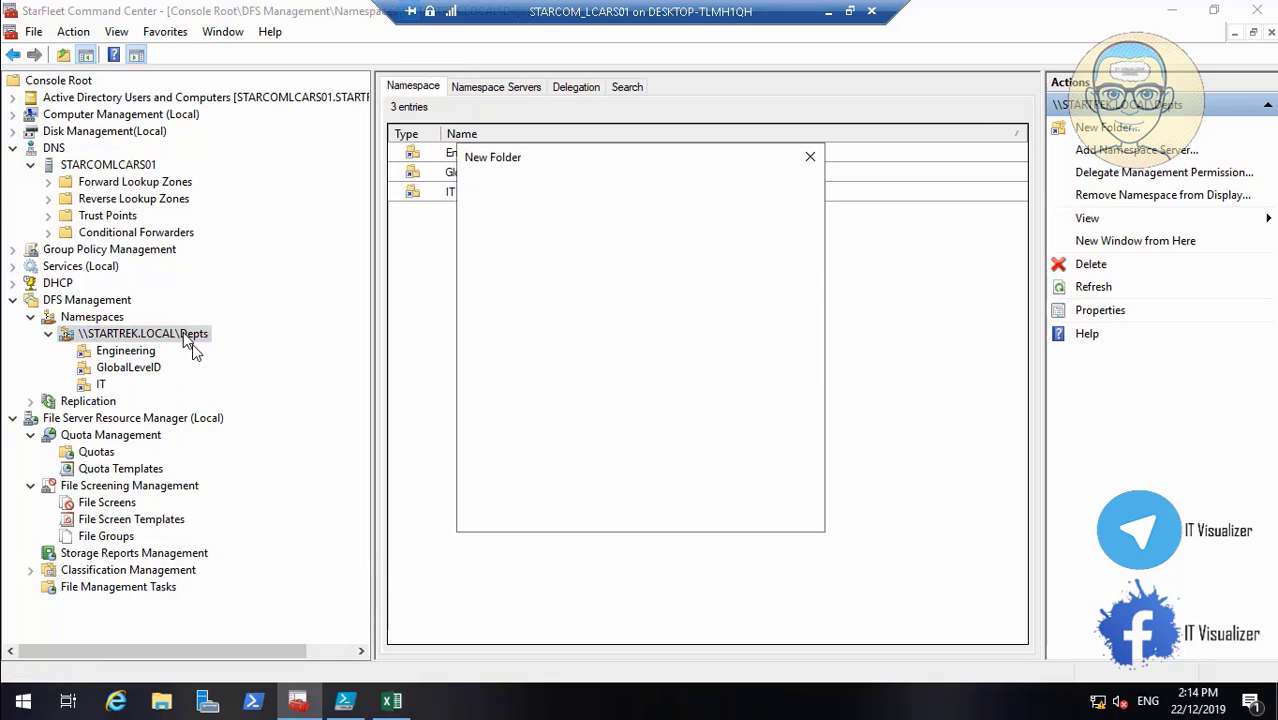
{"action": "left_click", "coordinate": [163, 703]}
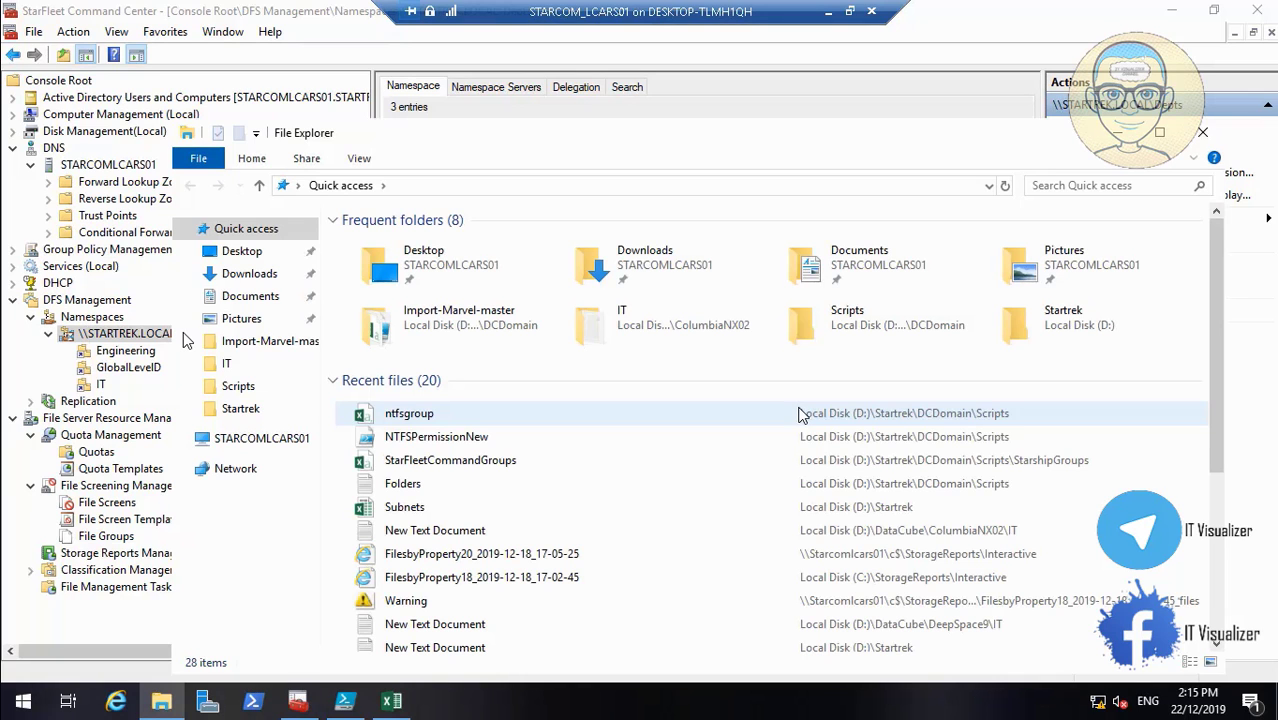
{"action": "left_click", "coordinate": [266, 440]}
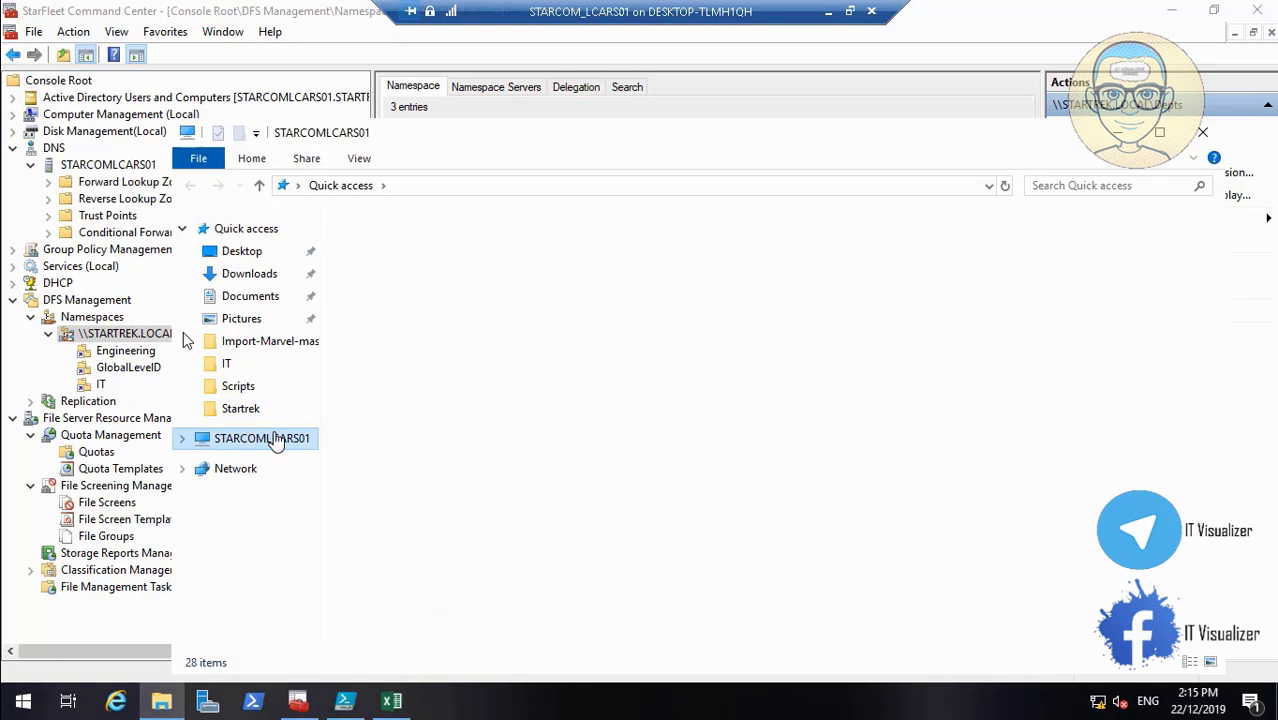
{"action": "double_click", "coordinate": [868, 445]}
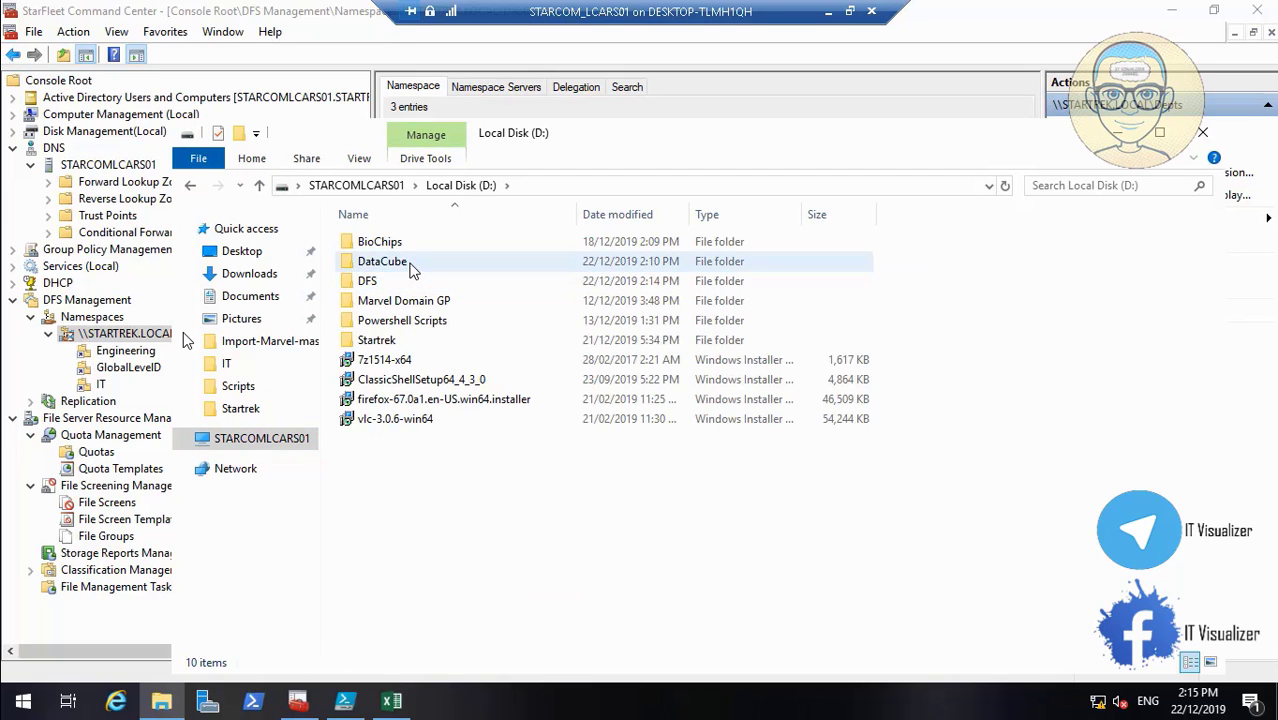
{"action": "double_click", "coordinate": [410, 261]}
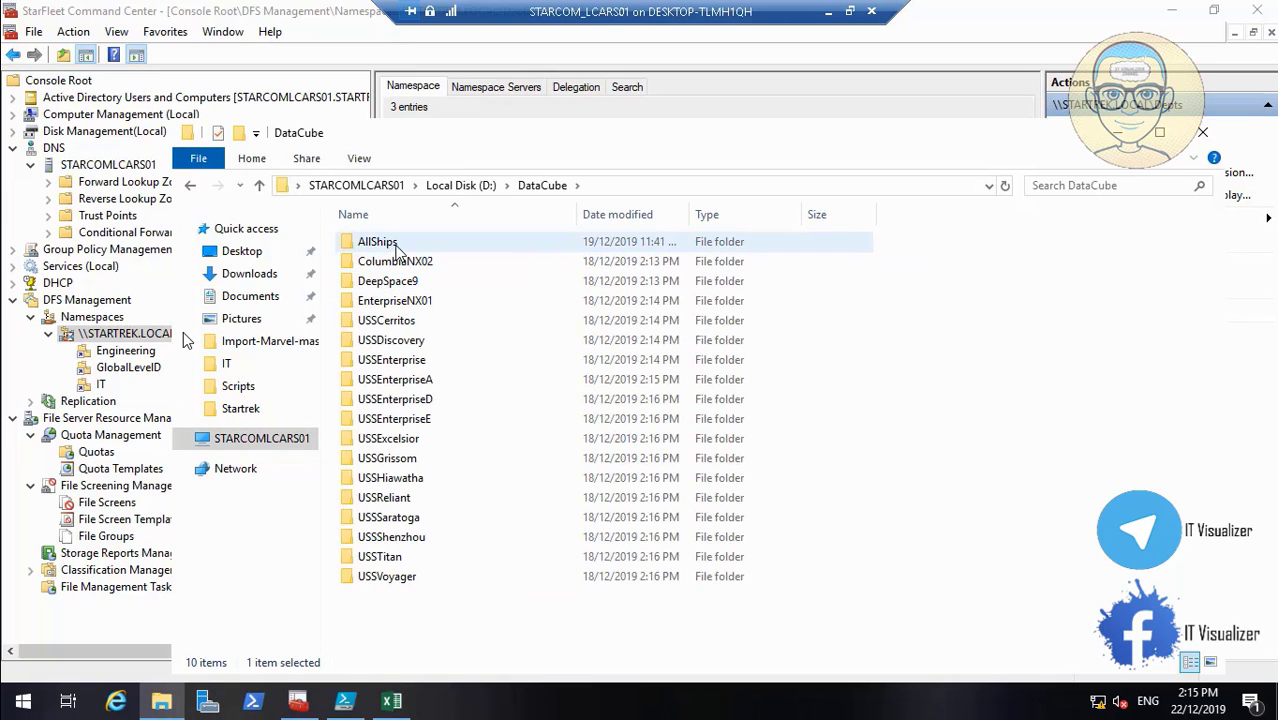
{"action": "double_click", "coordinate": [392, 244]}
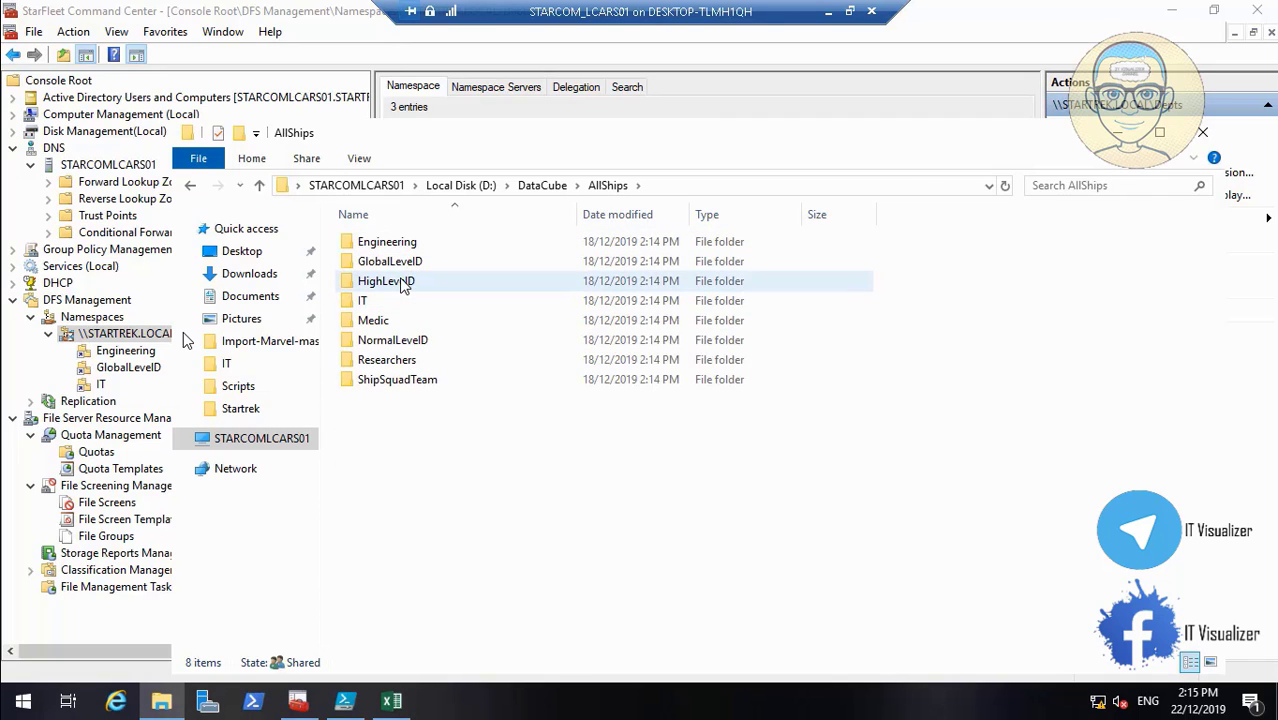
- Copy the HighLevelD folder's name from AllShips and enter it as the new namespace folder's name
{"action": "right_click", "coordinate": [403, 283]}
{"action": "left_click", "coordinate": [508, 609]}
{"action": "key", "text": "ctrl+c"}
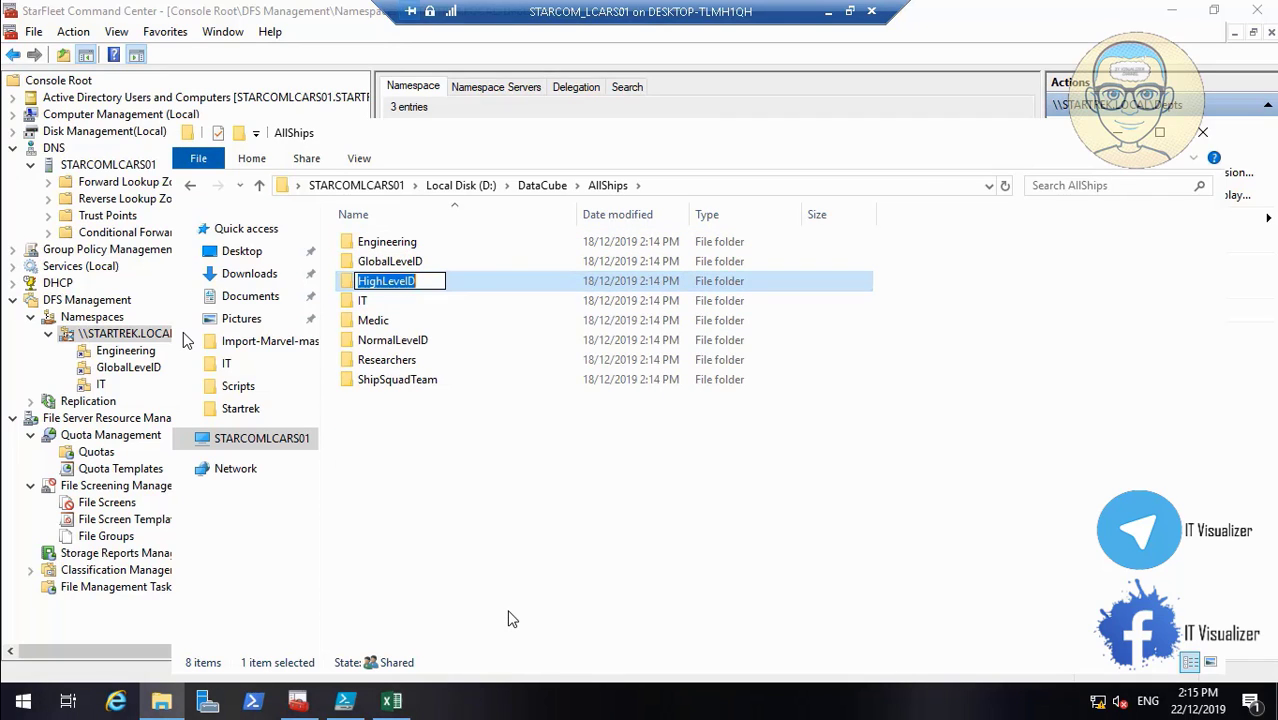
{"action": "left_click", "coordinate": [1117, 133]}
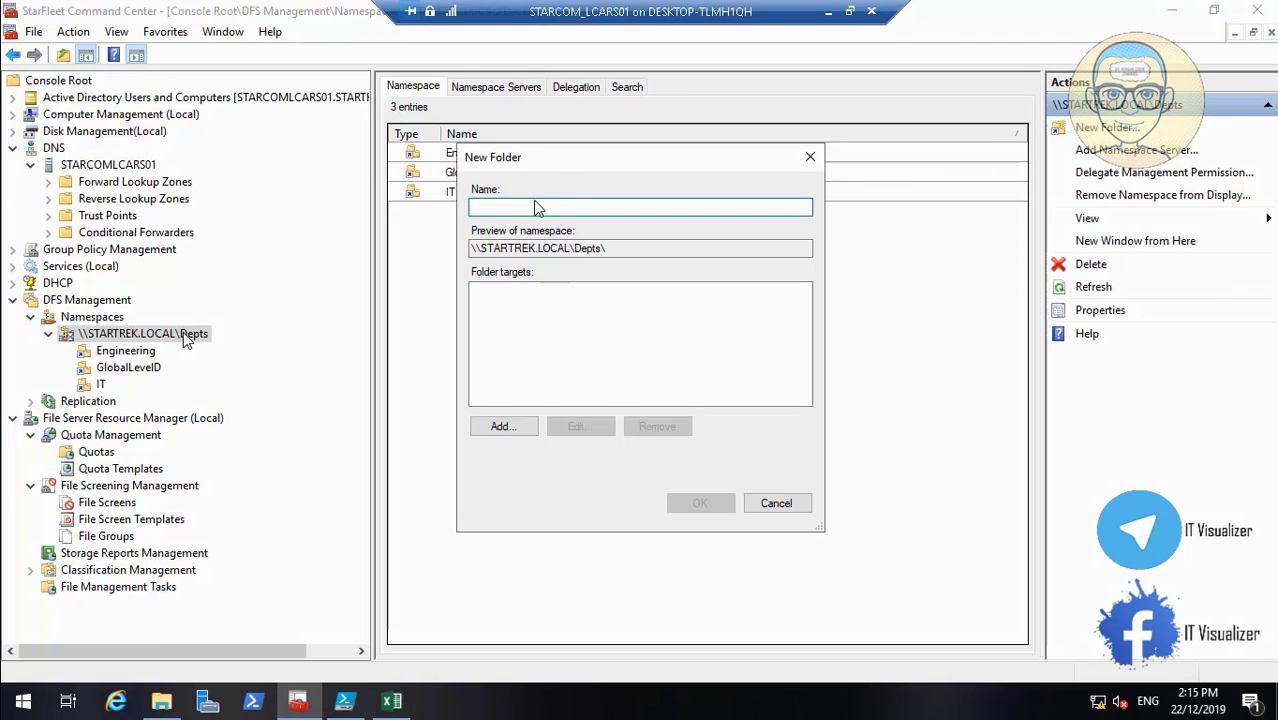
{"action": "key", "text": "ctrl+v"}
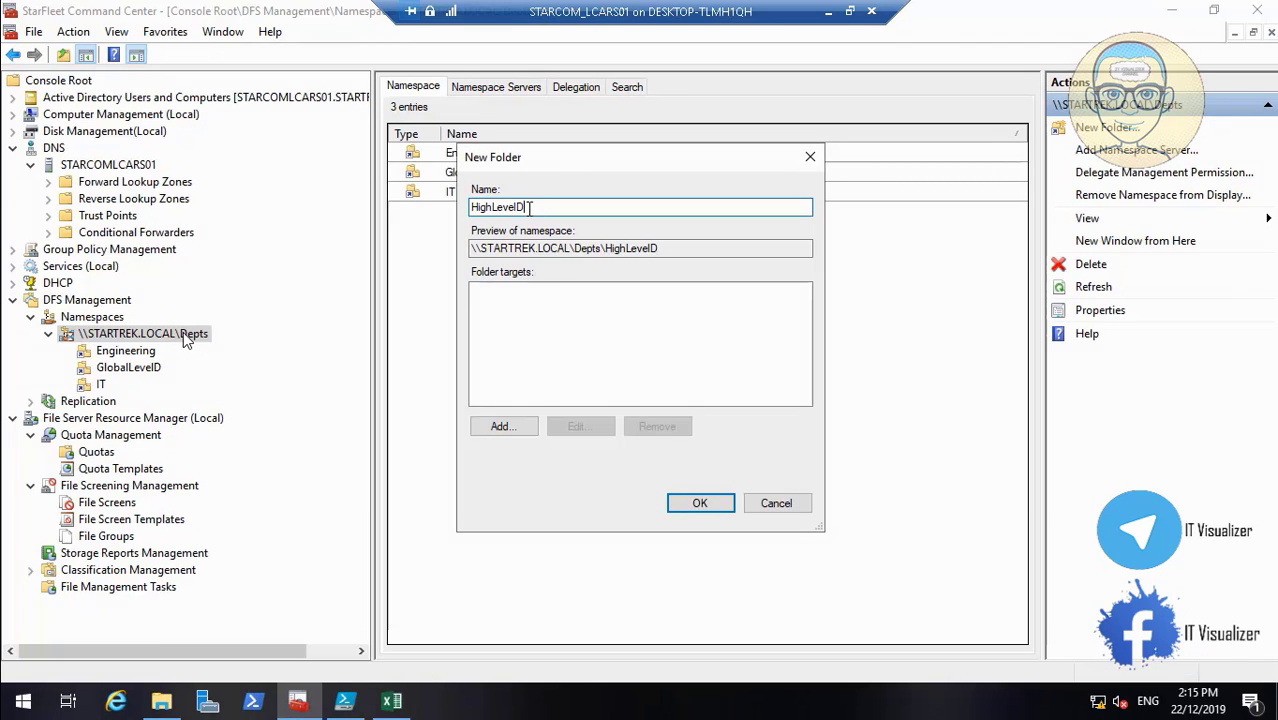
- Add \\STARCOMLCARS01\DataCube$\AllShips\HighLevelD as the new namespace folder's target and create the folder
{"action": "left_click", "coordinate": [503, 426]}
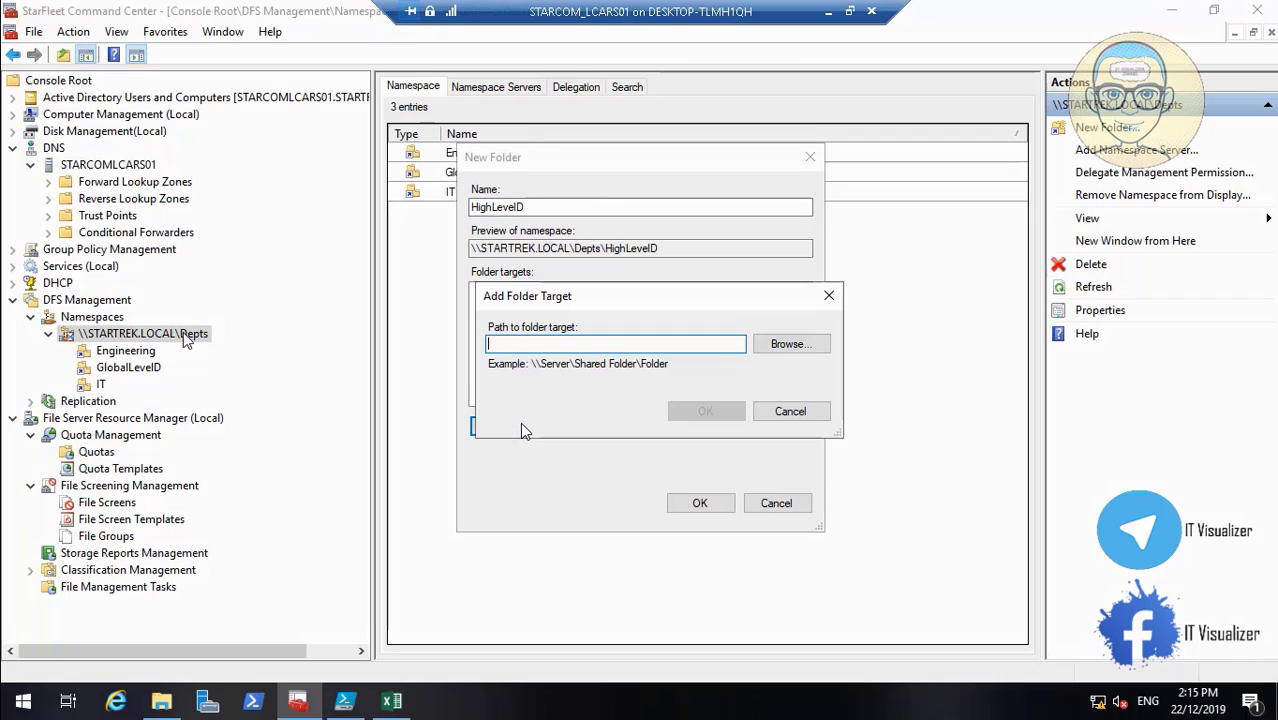
{"action": "left_click", "coordinate": [786, 344]}
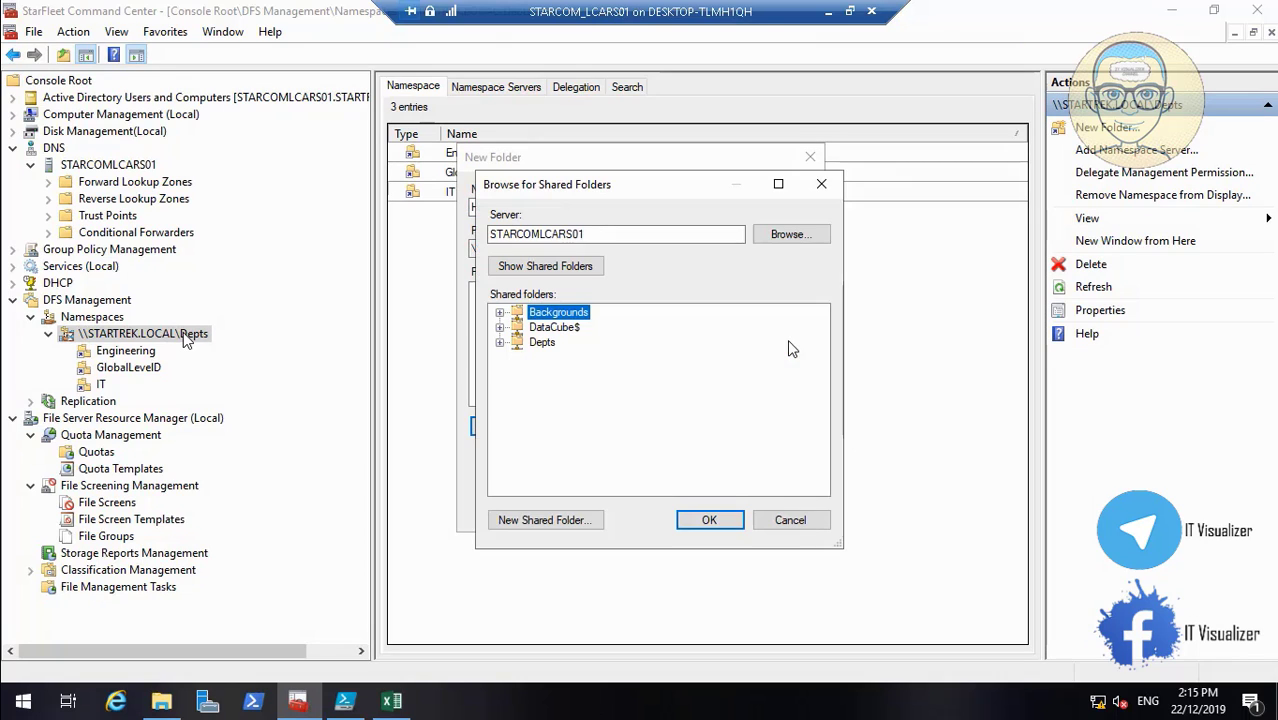
{"action": "left_click", "coordinate": [500, 327]}
{"action": "left_click", "coordinate": [517, 327]}
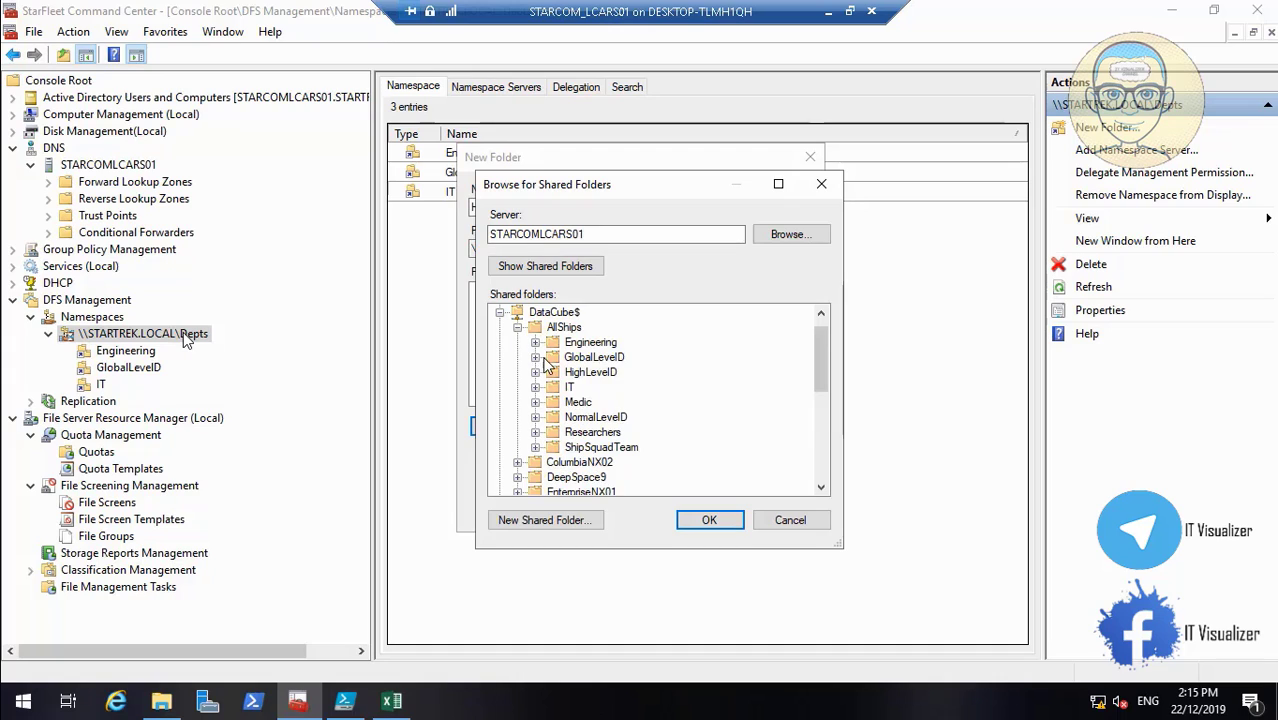
{"action": "left_click", "coordinate": [578, 372]}
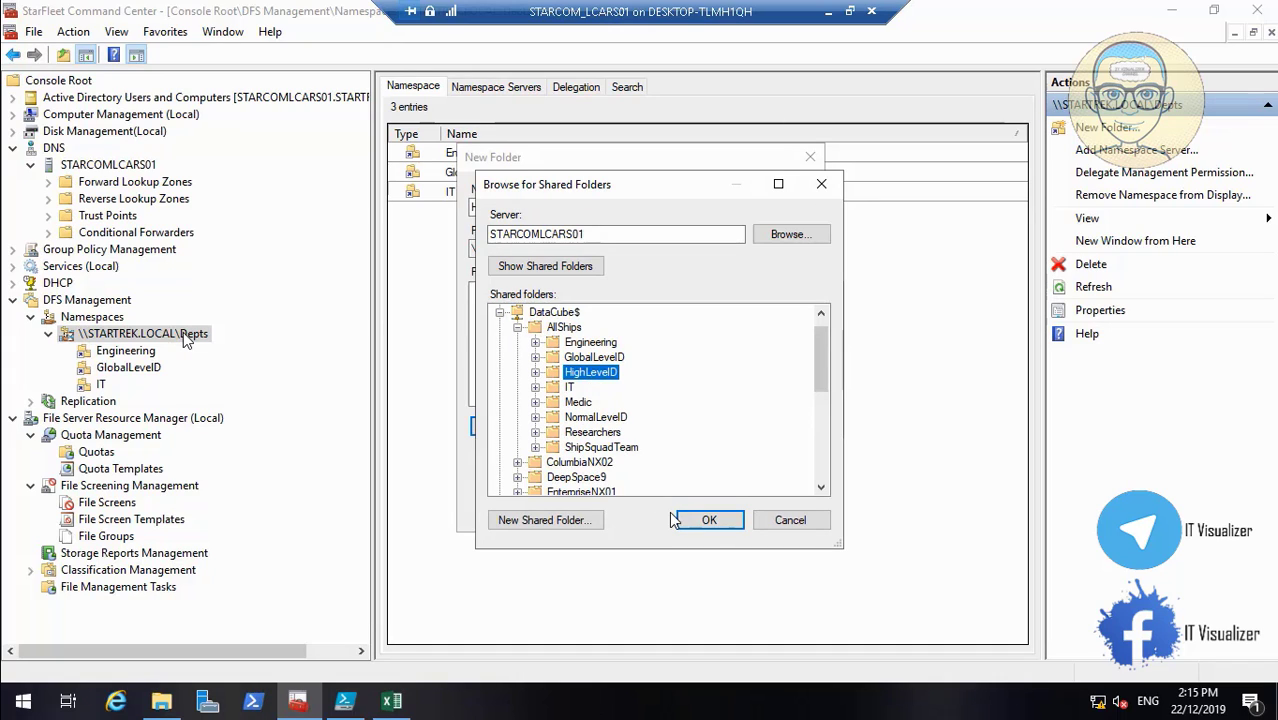
{"action": "left_click", "coordinate": [708, 518]}
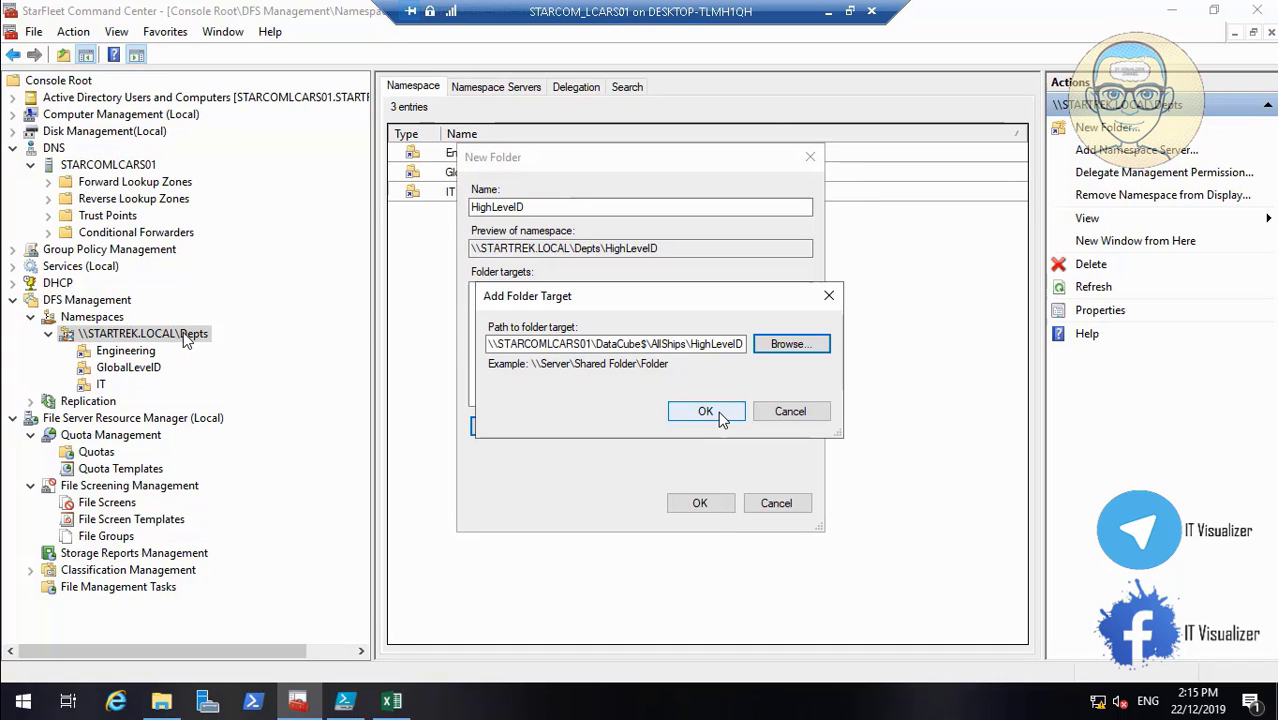
{"action": "left_click", "coordinate": [718, 414]}
{"action": "left_click", "coordinate": [700, 503]}
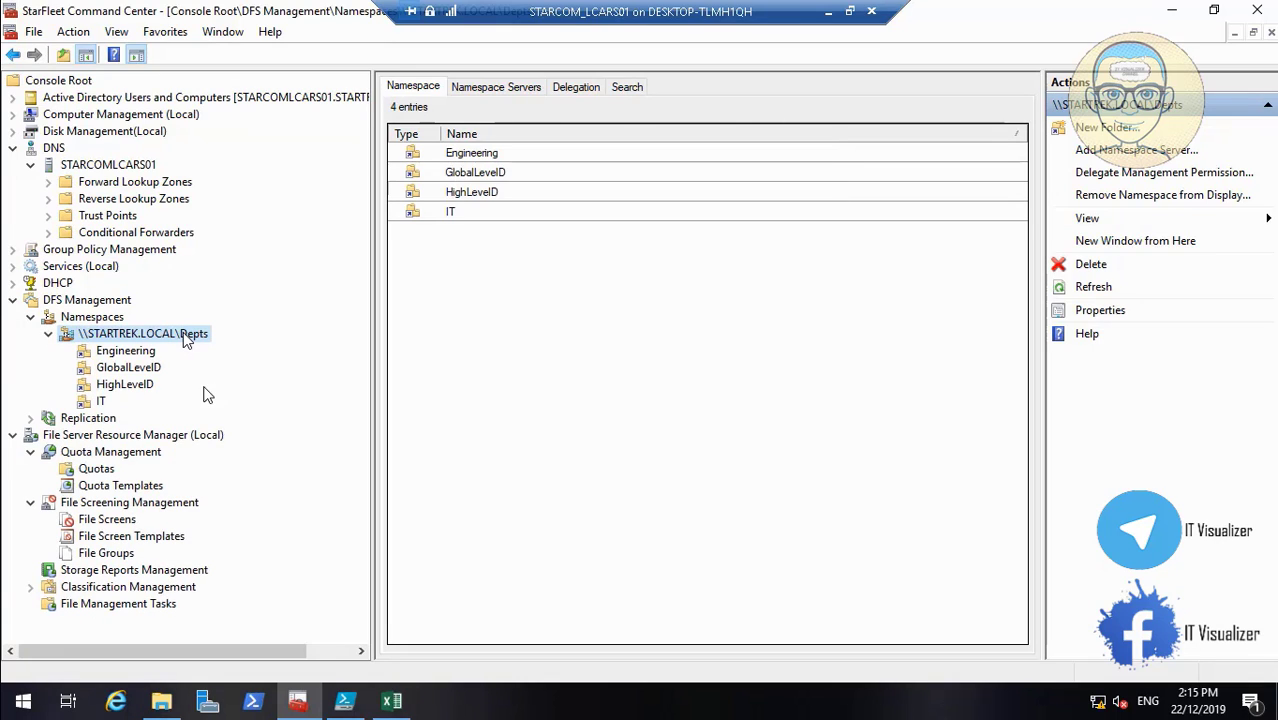
- Set the HighLevelD namespace folder to use explicit view permissions on the DFS folder
{"action": "right_click", "coordinate": [147, 388]}
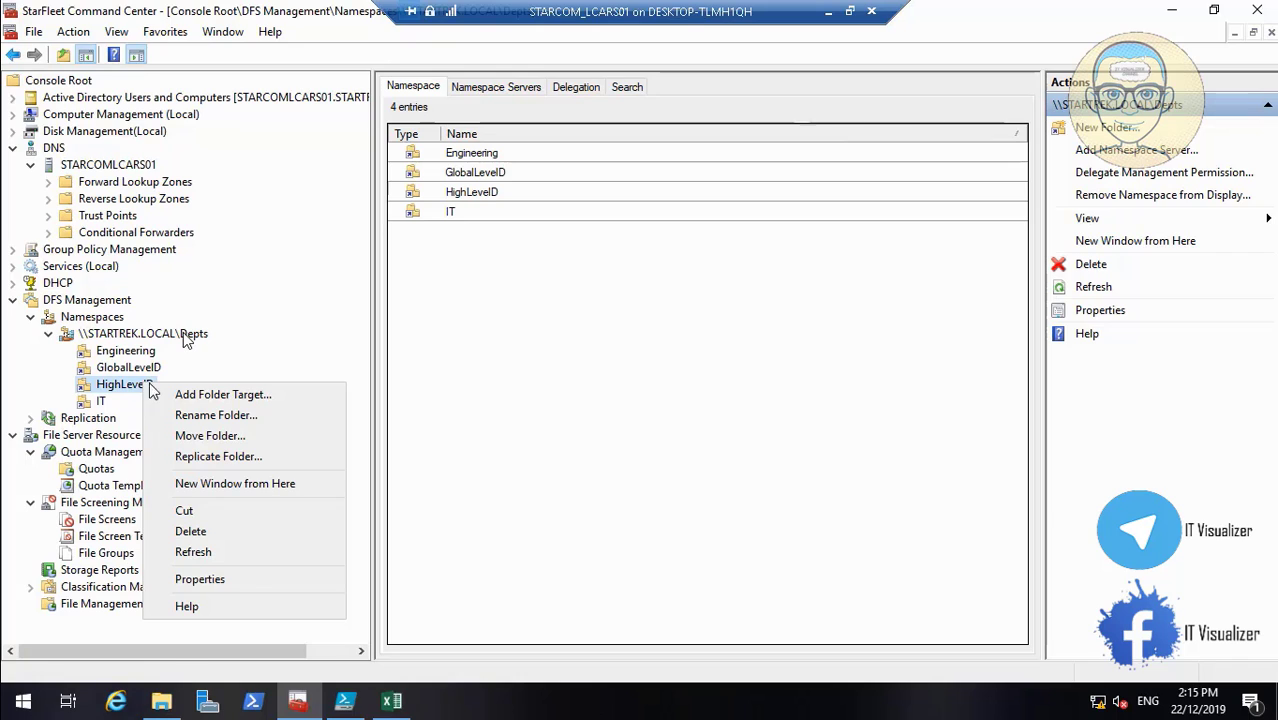
{"action": "left_click", "coordinate": [236, 578]}
{"action": "left_click", "coordinate": [586, 171]}
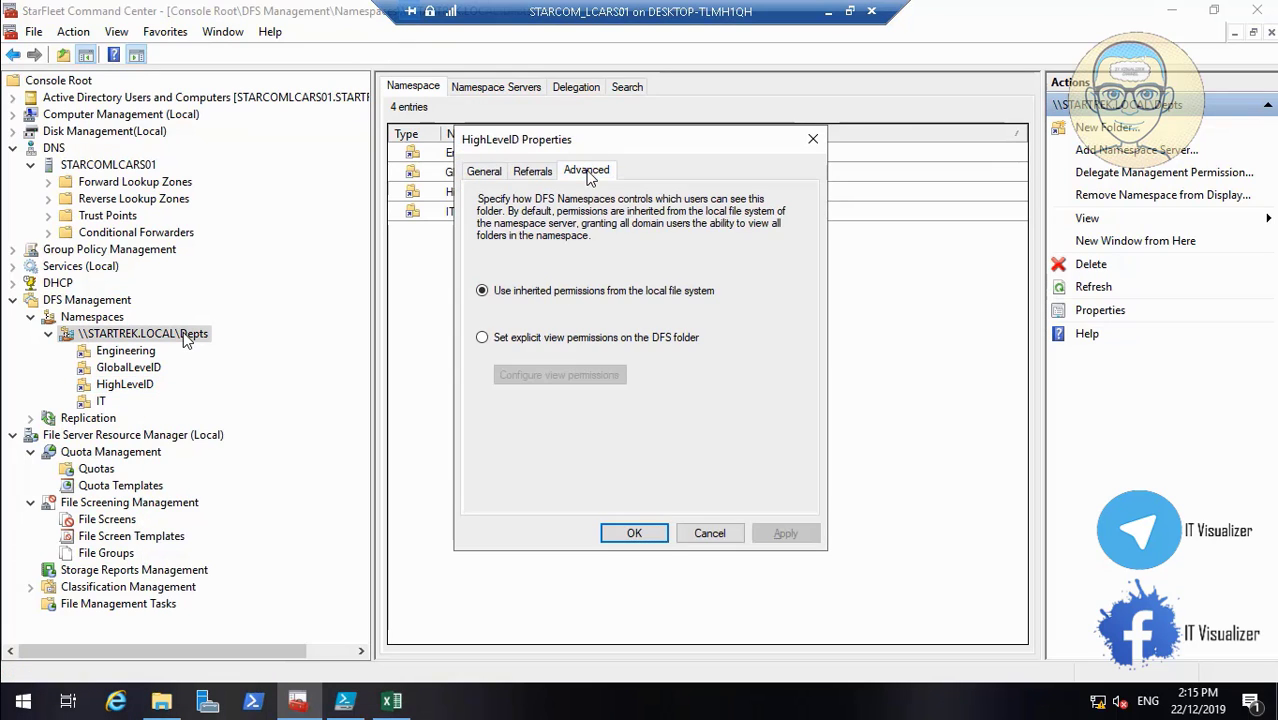
{"action": "left_click", "coordinate": [500, 340]}
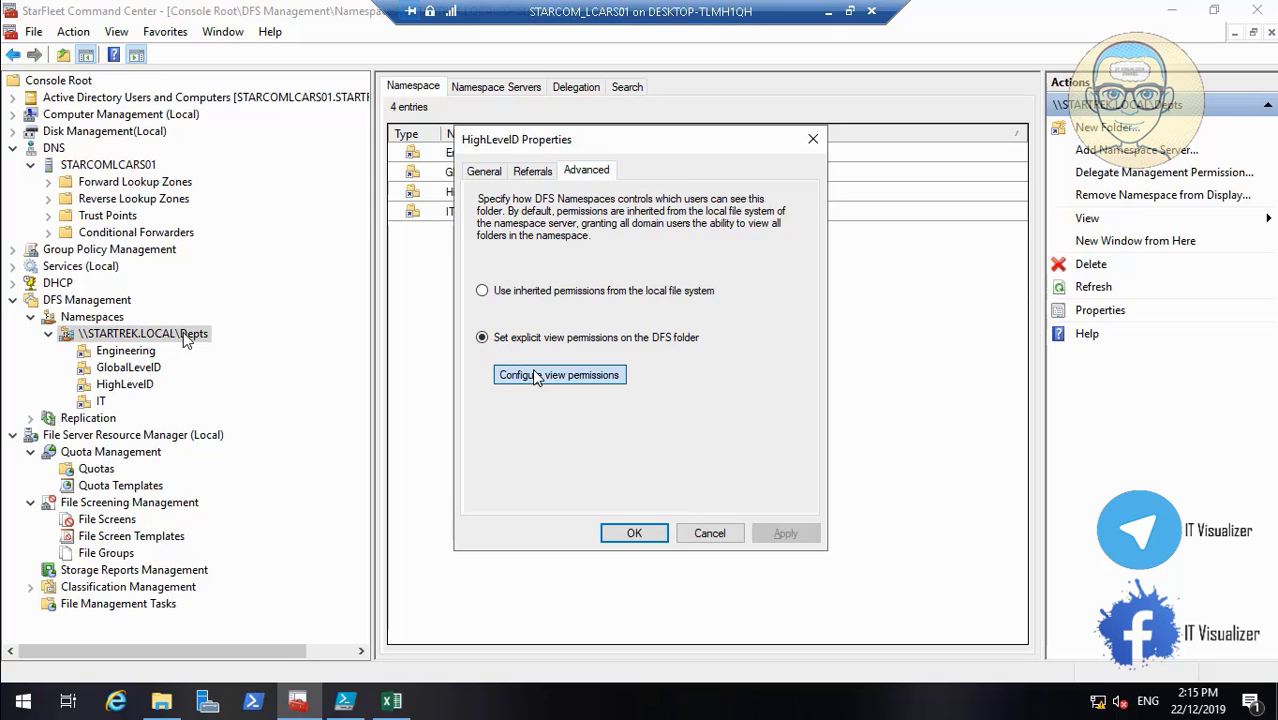
- Give the STARCOM_HighLevel_Users group Read view permission on the HighLevelD namespace folder and apply the settings
{"action": "left_click", "coordinate": [530, 374]}
{"action": "left_click", "coordinate": [676, 332]}
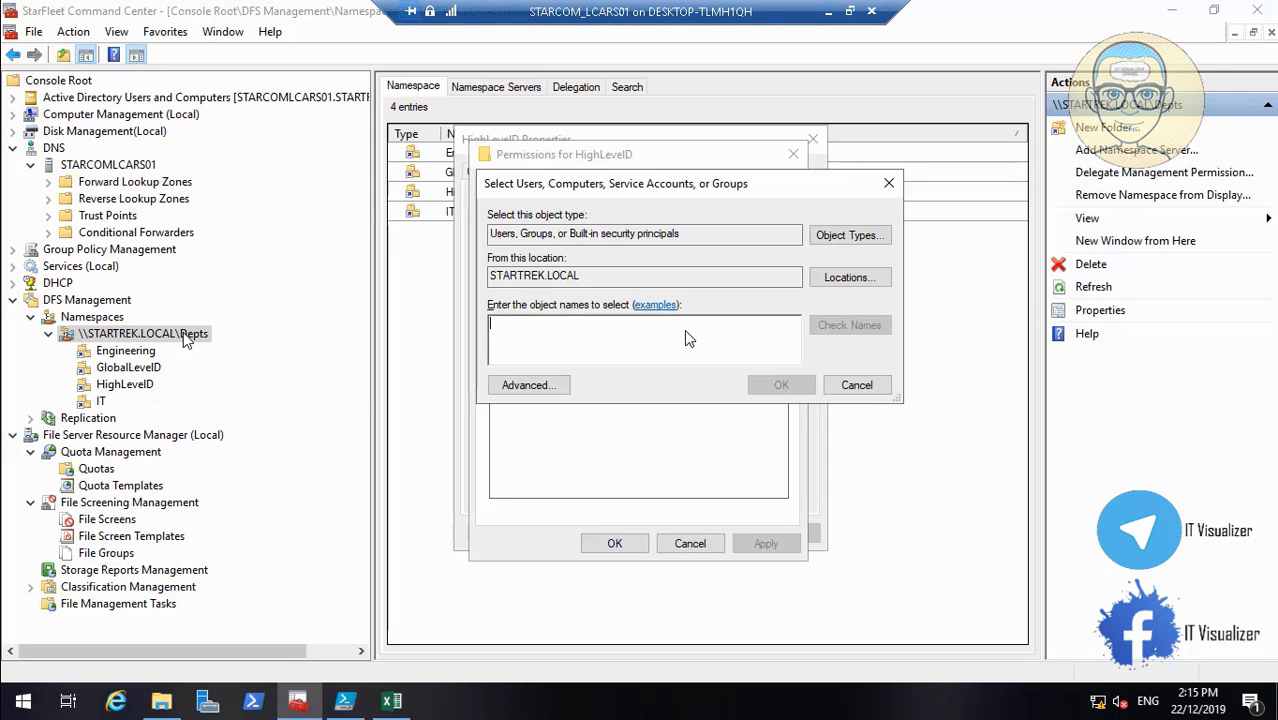
{"action": "type", "text": "Starc"}
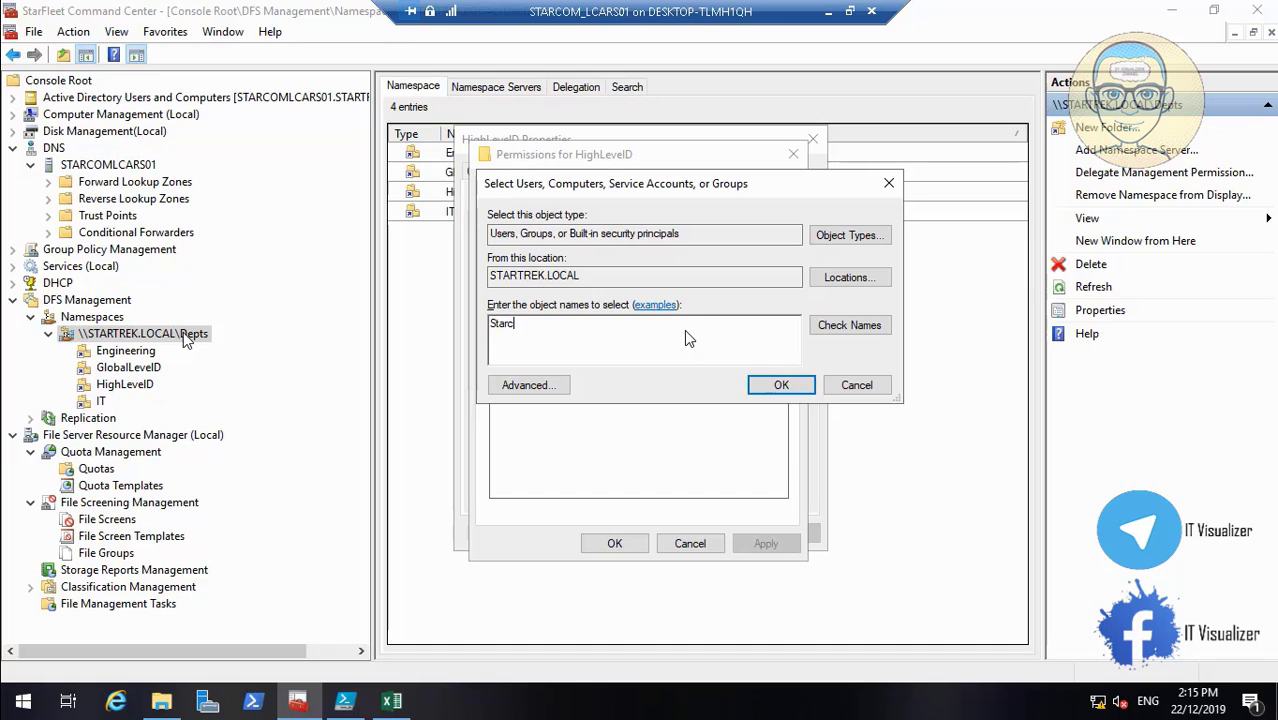
{"action": "type", "text": "om_high"}
{"action": "left_click", "coordinate": [857, 326]}
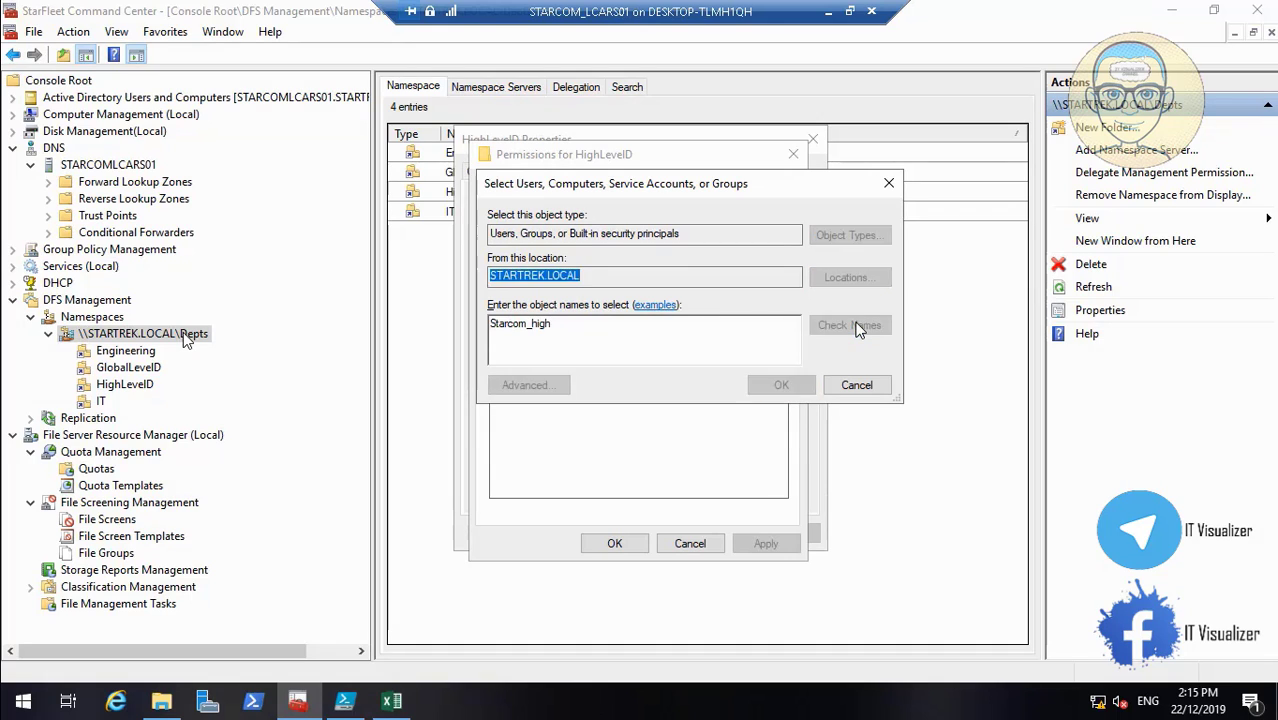
{"action": "left_click", "coordinate": [783, 386]}
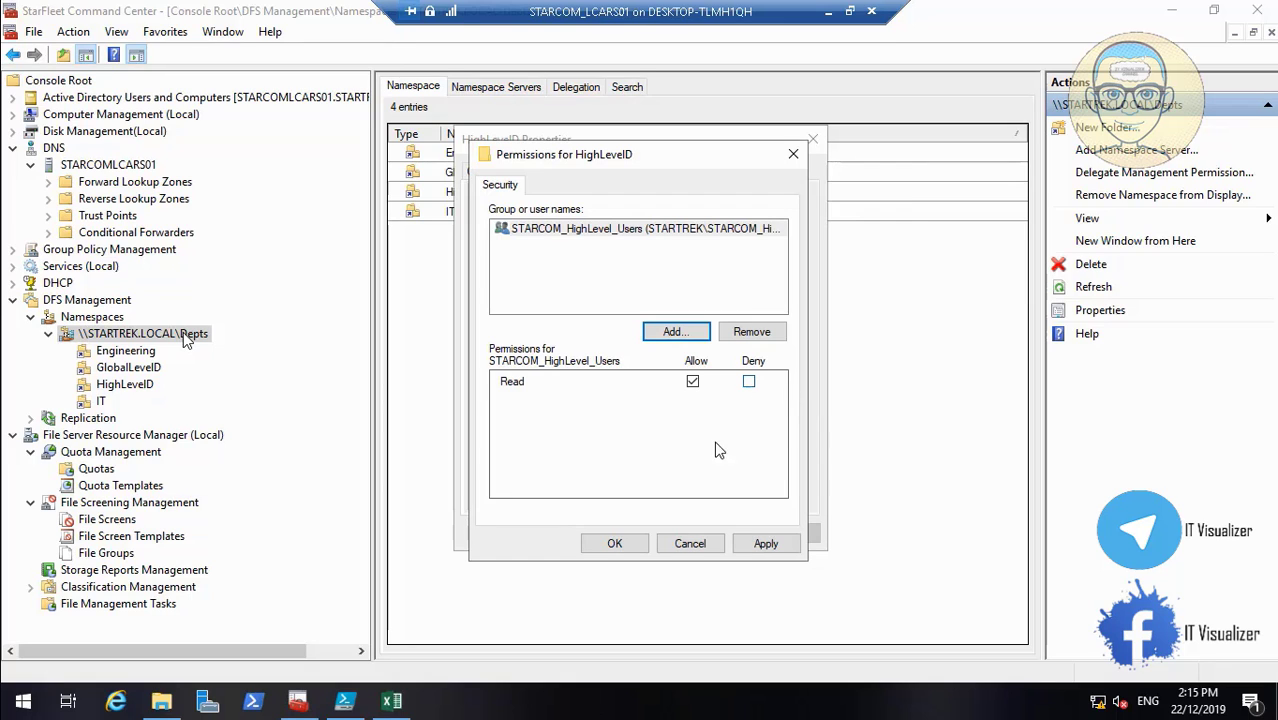
{"action": "left_click", "coordinate": [765, 545]}
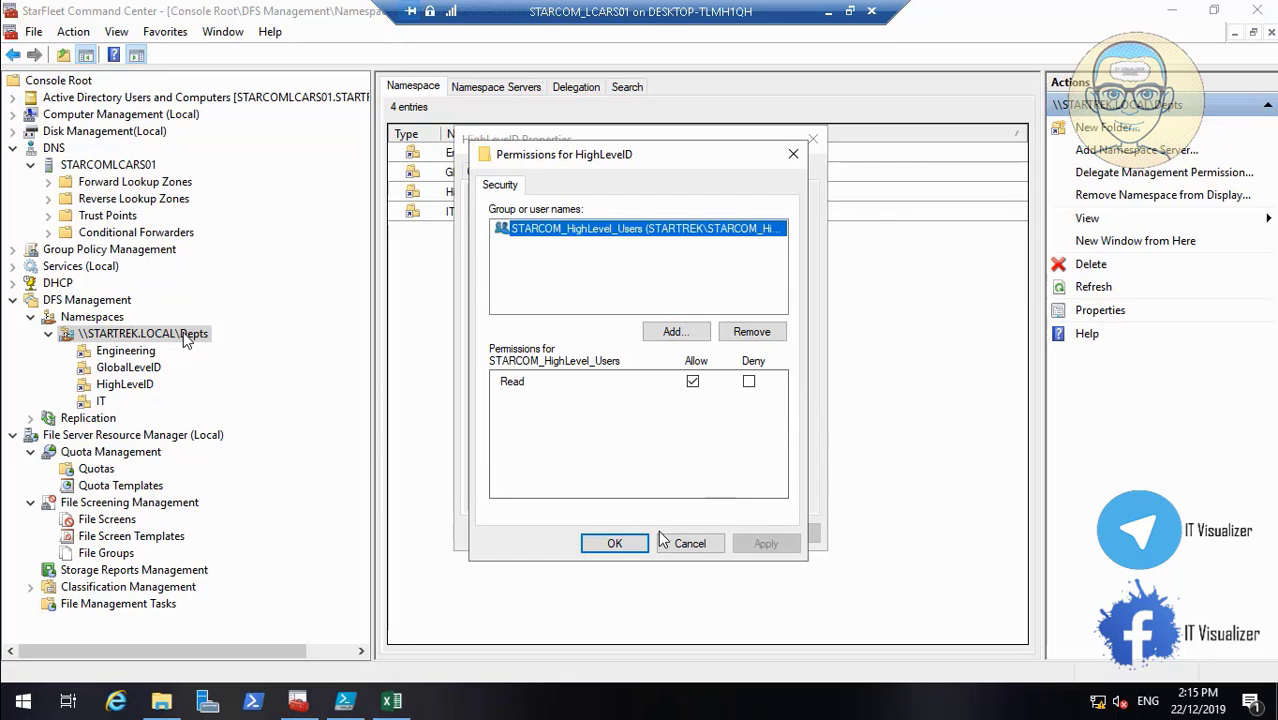
{"action": "left_click", "coordinate": [618, 545]}
{"action": "left_click", "coordinate": [781, 535]}
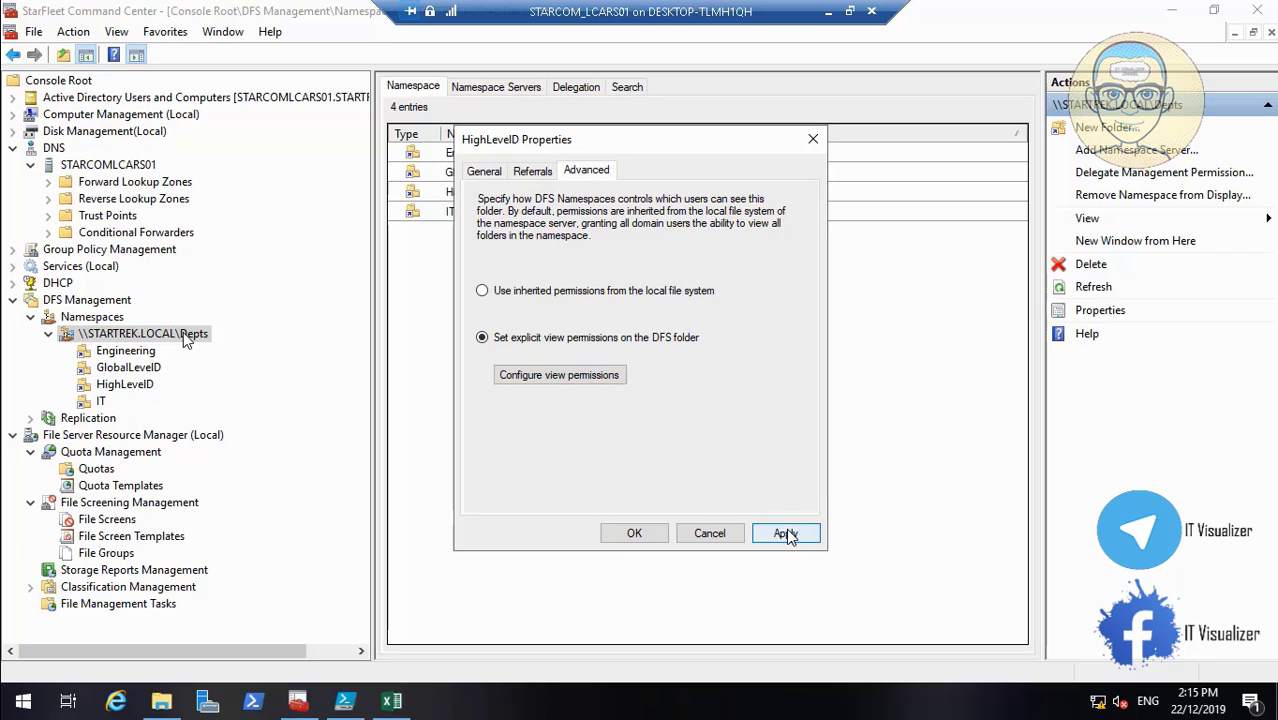
{"action": "left_click", "coordinate": [630, 535]}
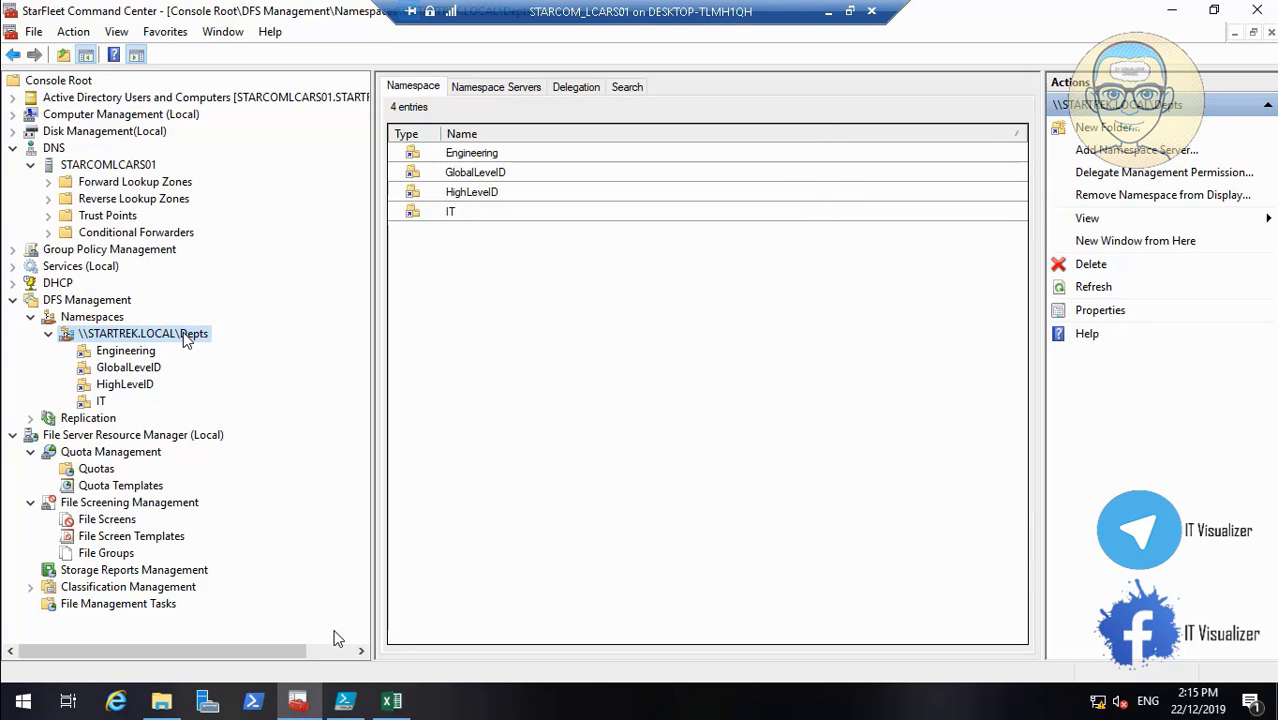
- Copy the Medic folder's name from AllShips in File Explorer and close the folder window
{"action": "left_click", "coordinate": [163, 702]}
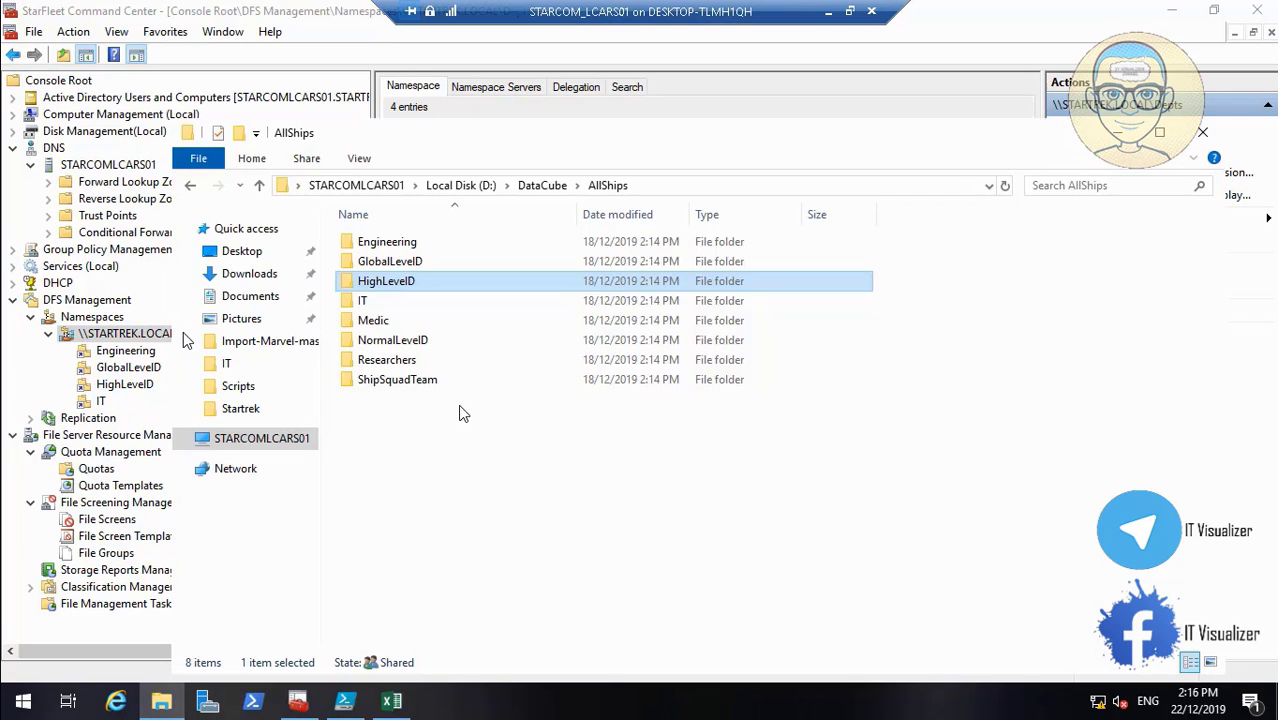
{"action": "left_click", "coordinate": [370, 320]}
{"action": "right_click", "coordinate": [370, 320]}
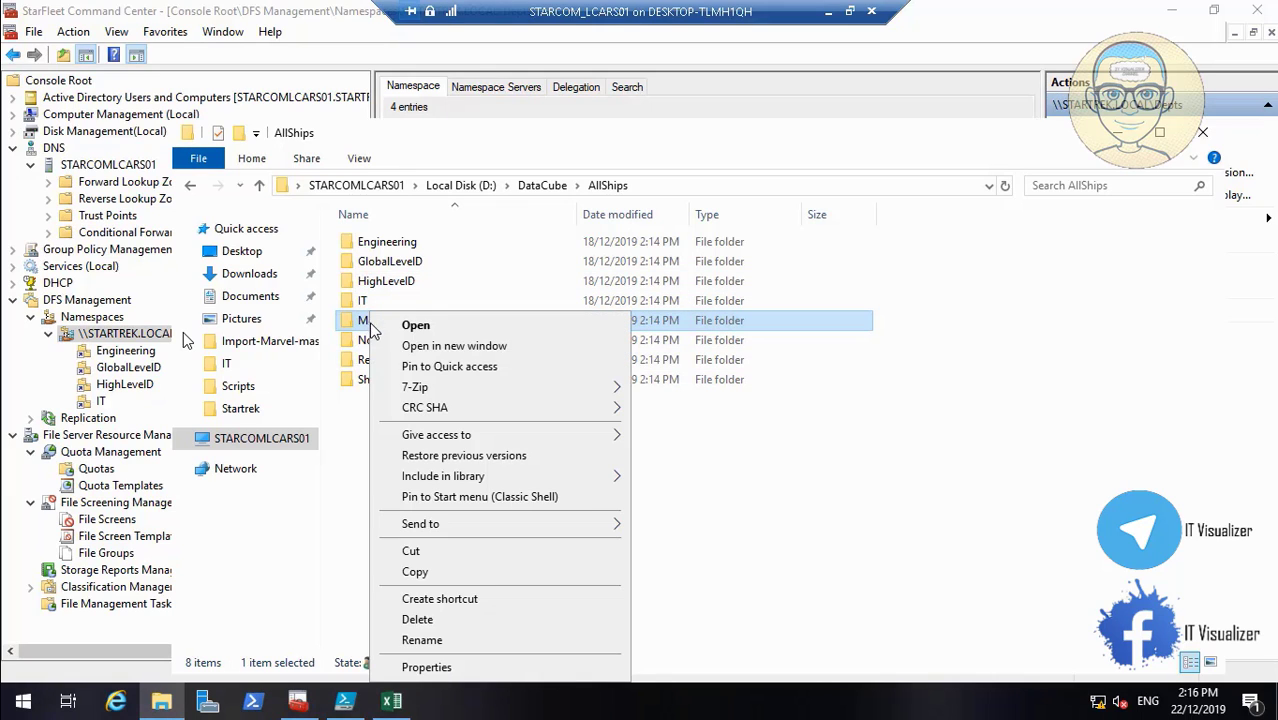
{"action": "left_click", "coordinate": [461, 641]}
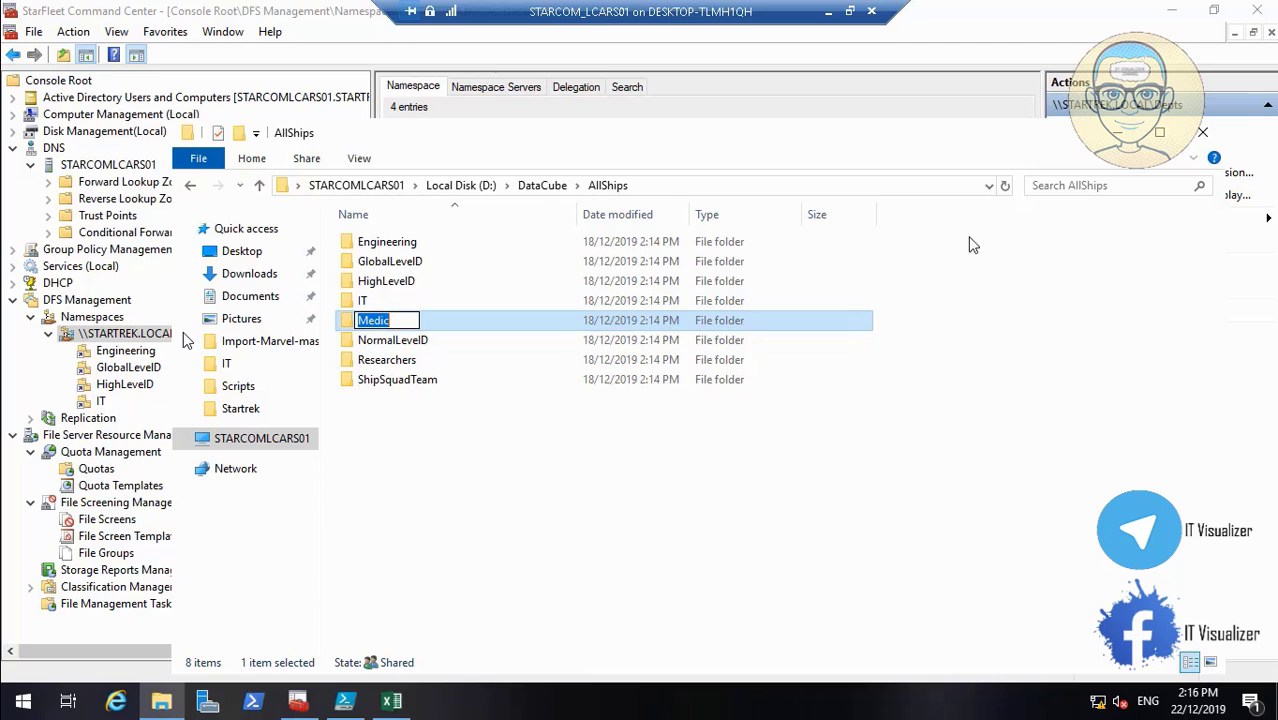
{"action": "left_click", "coordinate": [1204, 134]}
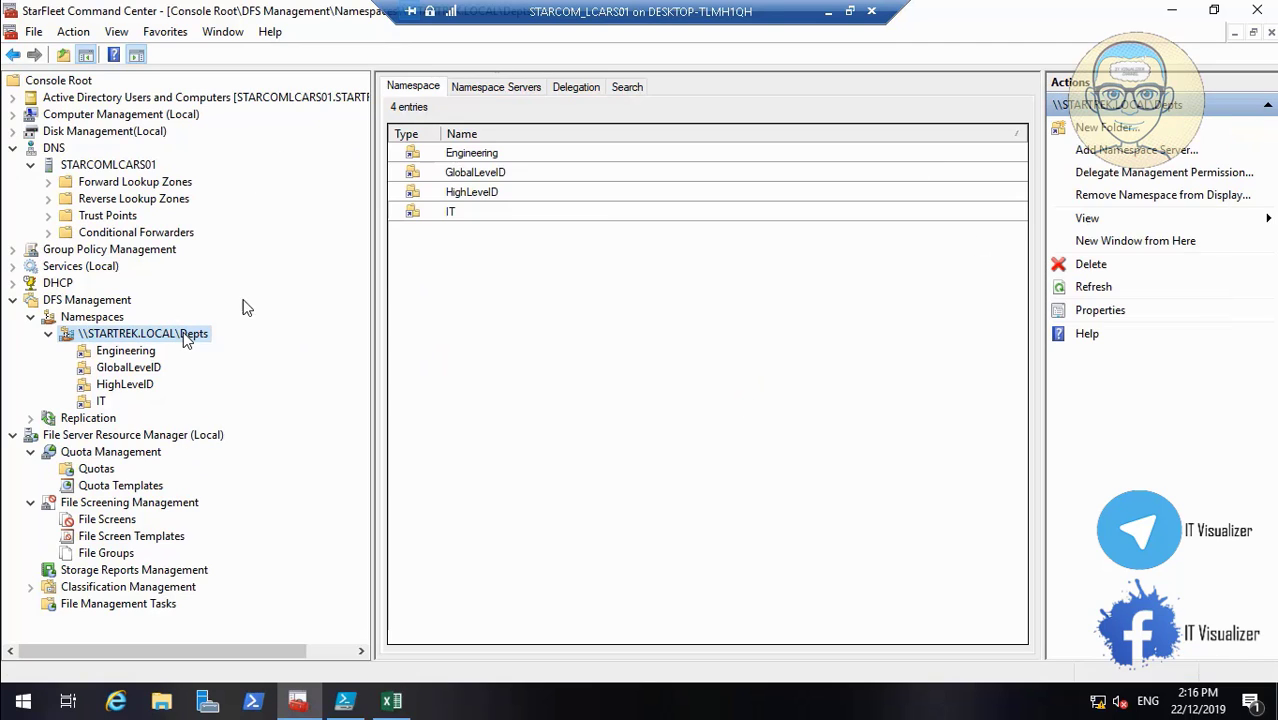
- Start another new folder in the \\STARTREK.LOCAL\Depts namespace and name it Medic
{"action": "right_click", "coordinate": [185, 338]}
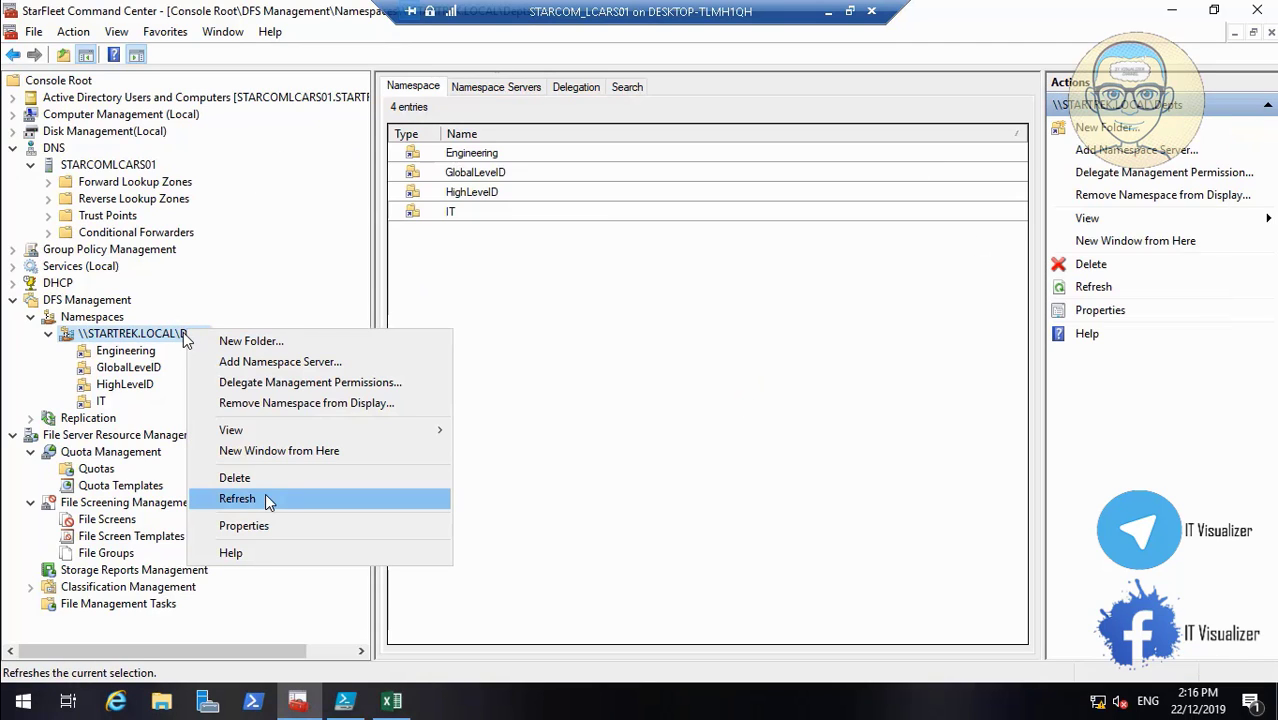
{"action": "left_click", "coordinate": [278, 343]}
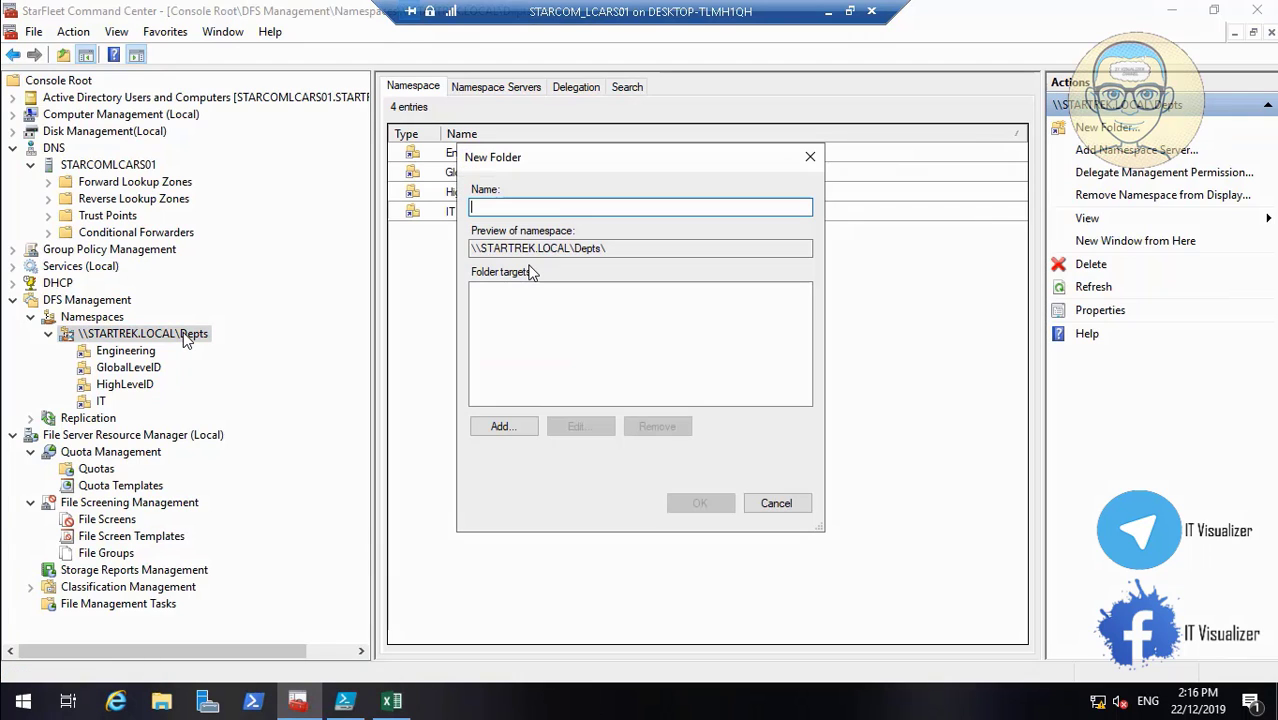
{"action": "type", "text": "Medic"}
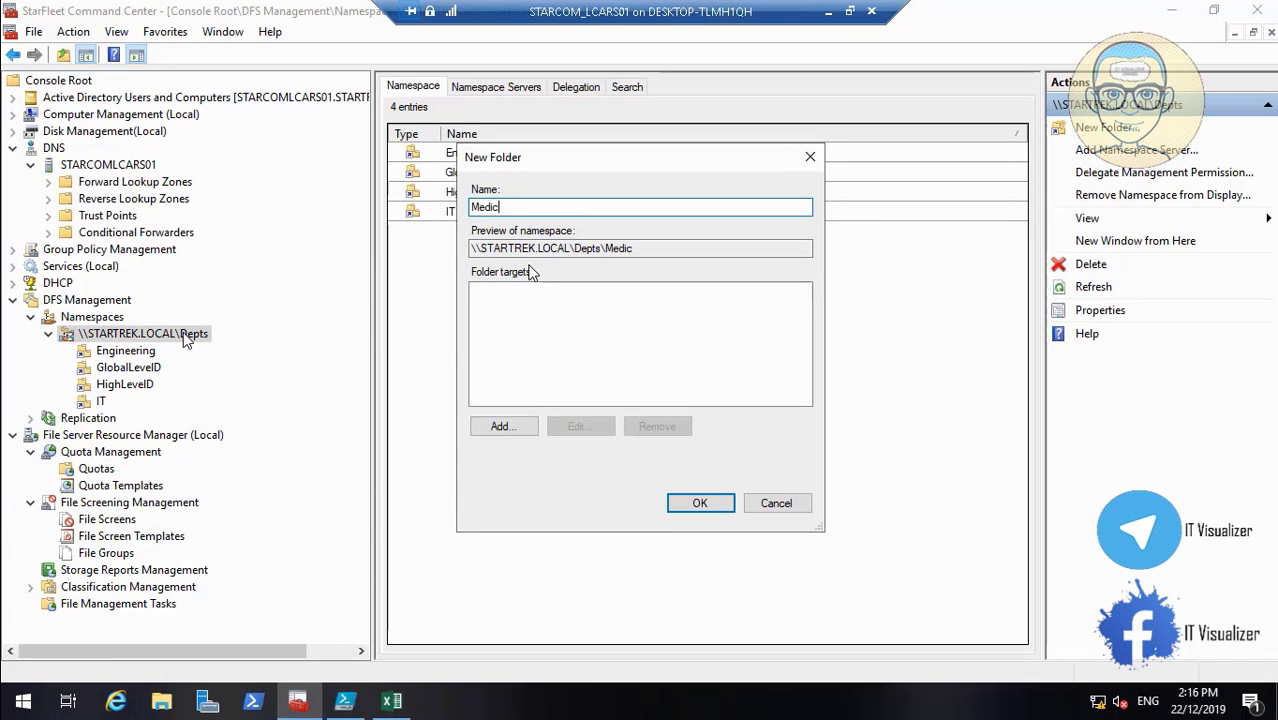
- Add \\STARCOMLCARS01\DataCube$\AllShips\Medic as the Medic folder's target and create the namespace folder
{"action": "left_click", "coordinate": [505, 426]}
{"action": "left_click", "coordinate": [795, 344]}
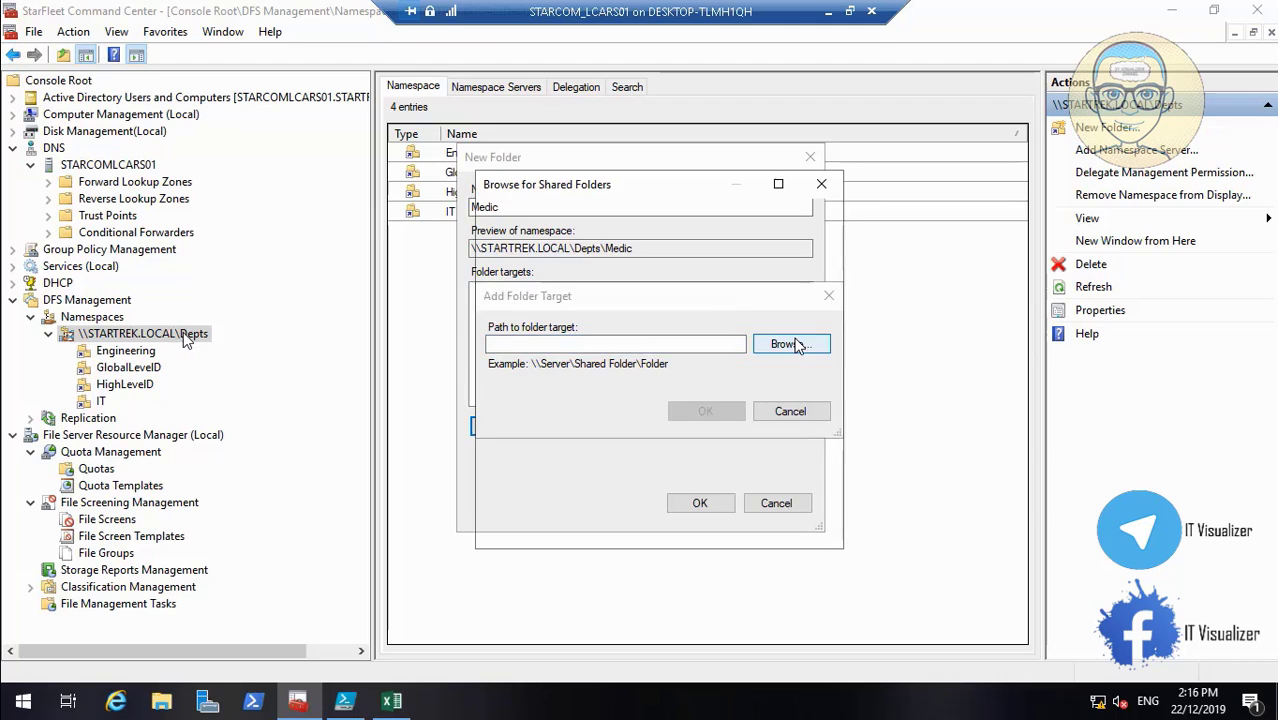
{"action": "left_click", "coordinate": [500, 328]}
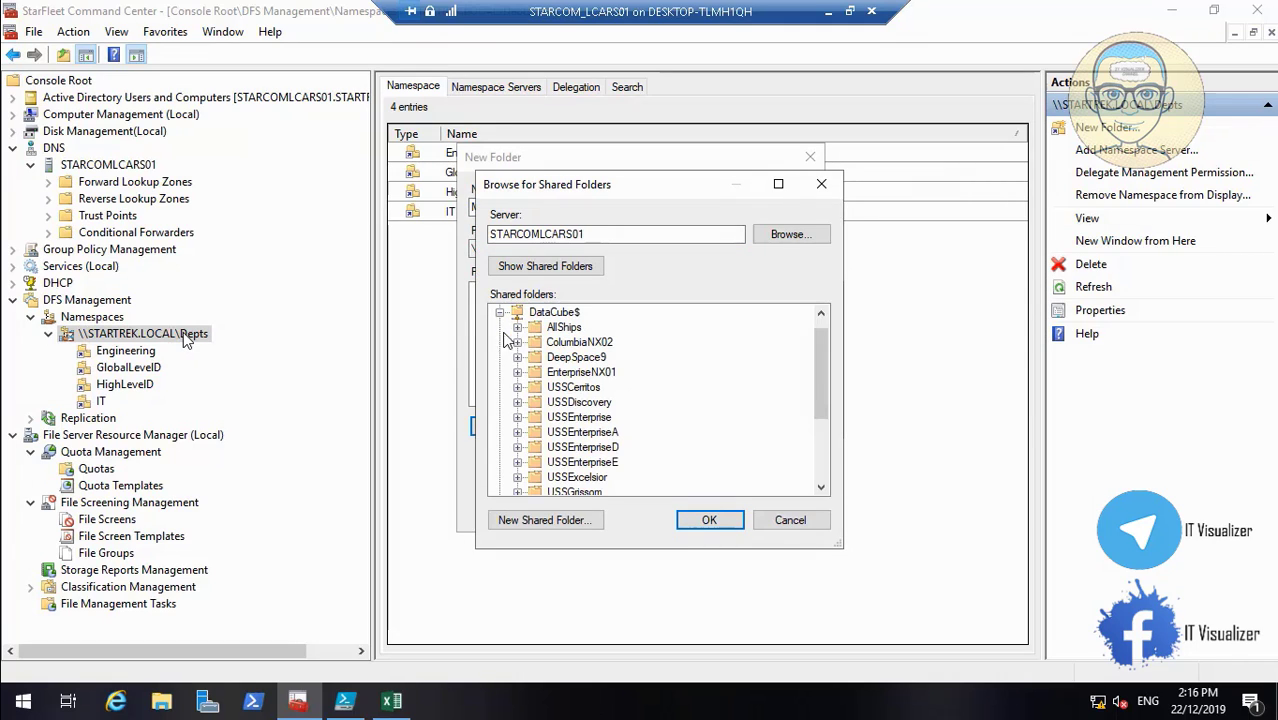
{"action": "left_click", "coordinate": [517, 328]}
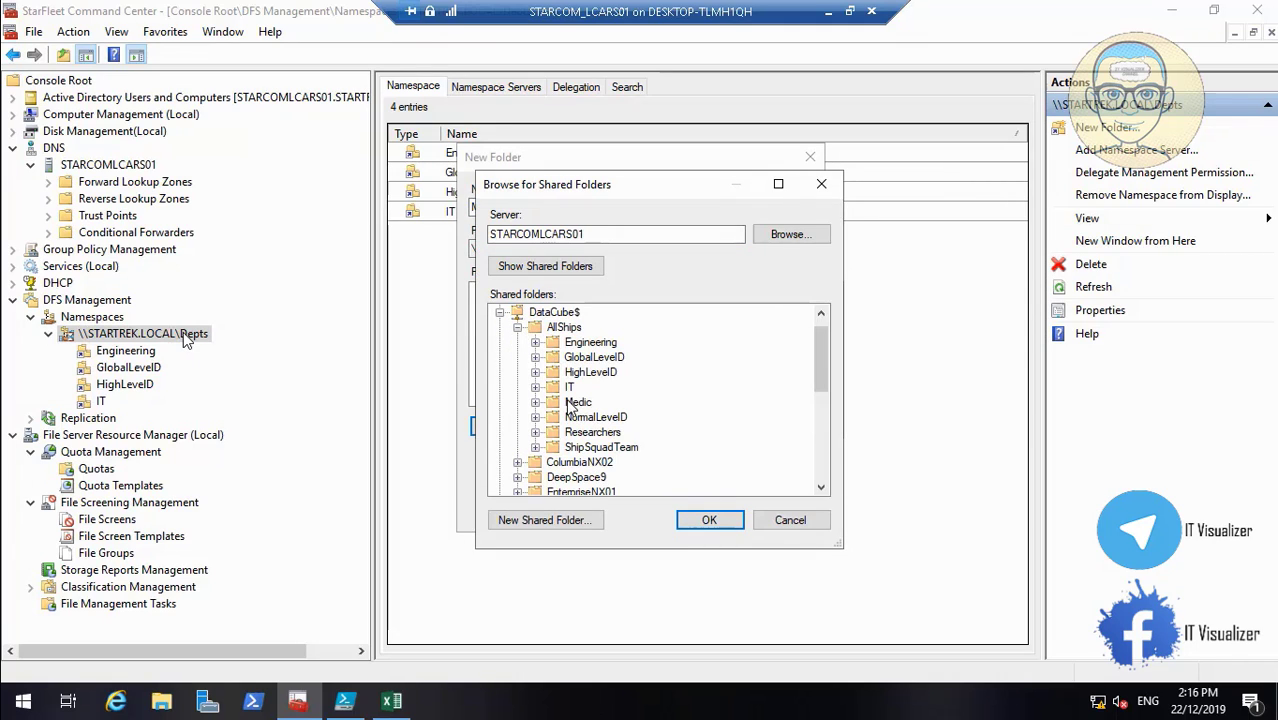
{"action": "left_click", "coordinate": [578, 402]}
{"action": "left_click", "coordinate": [709, 520]}
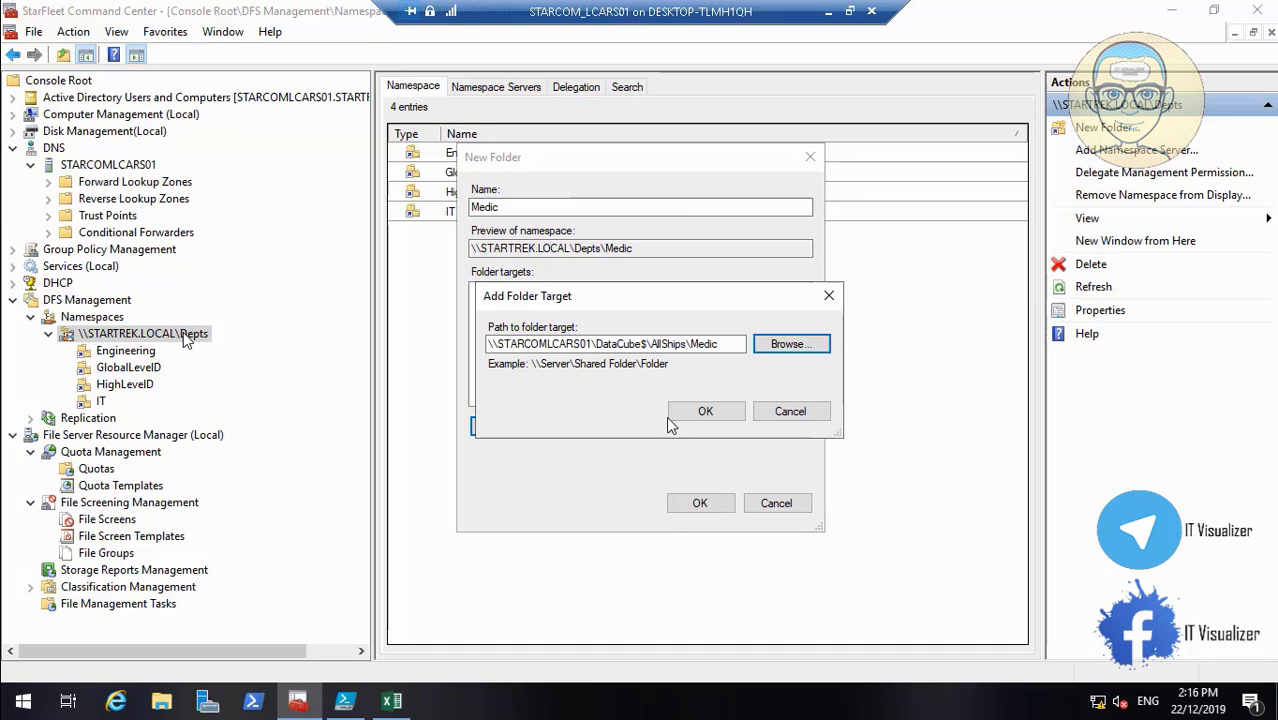
{"action": "left_click", "coordinate": [700, 414]}
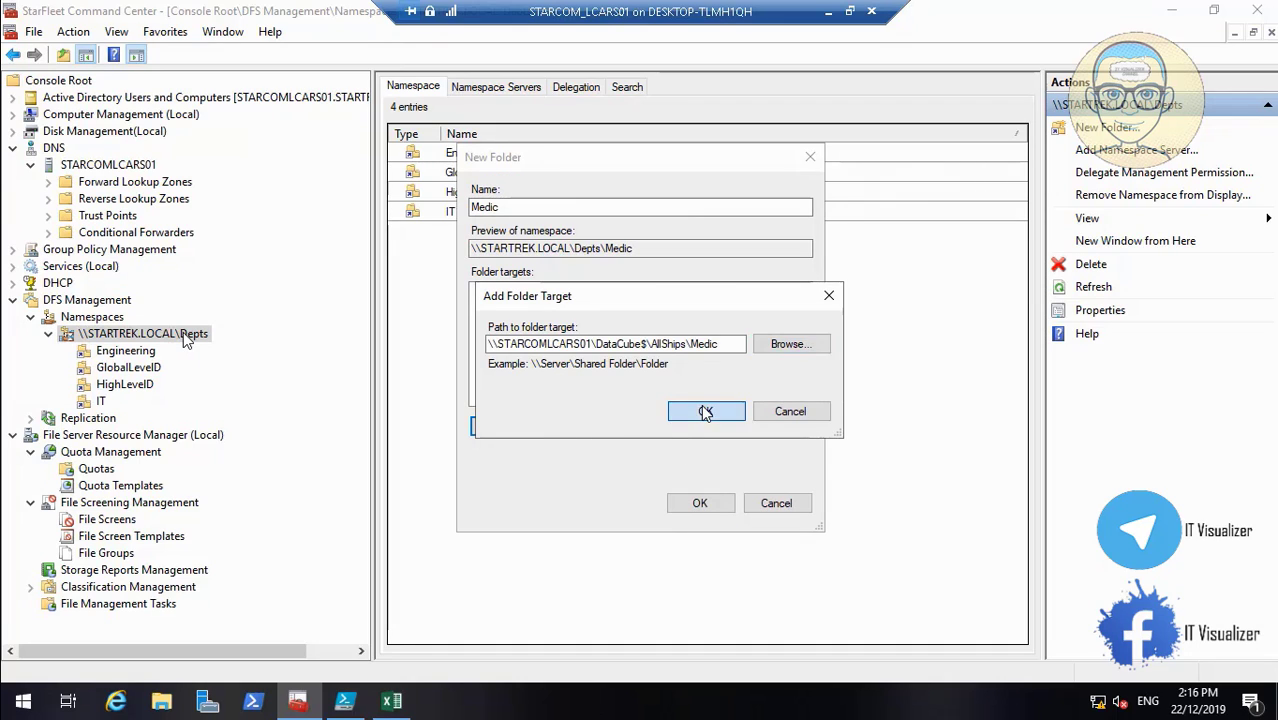
{"action": "left_click", "coordinate": [705, 510]}
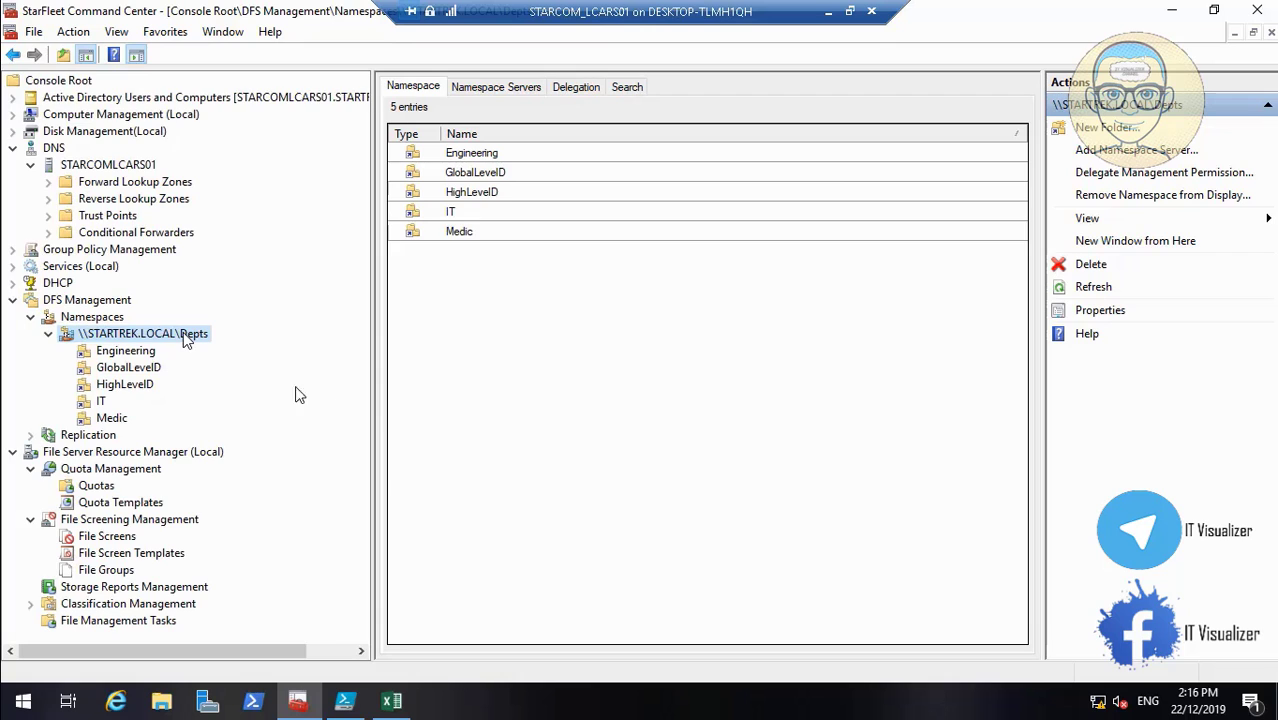
- Set the Medic namespace folder to use explicit view permissions on the DFS folder
{"action": "right_click", "coordinate": [117, 420]}
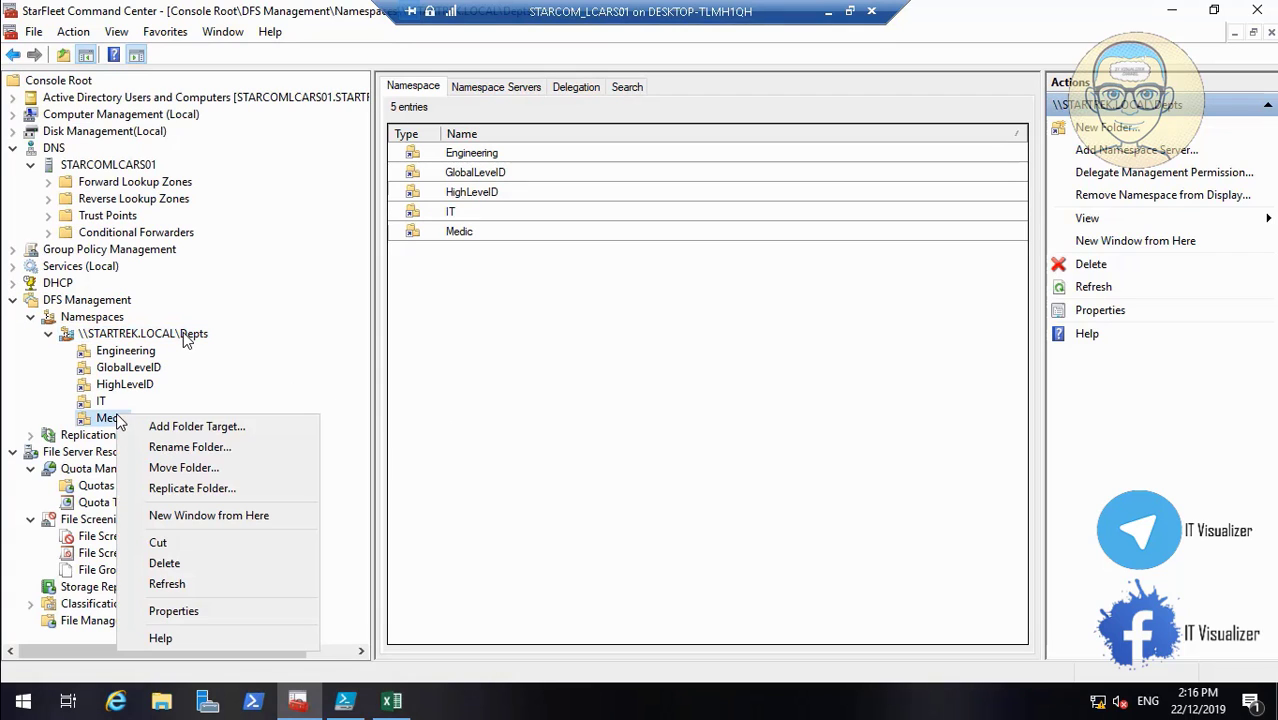
{"action": "left_click", "coordinate": [165, 611]}
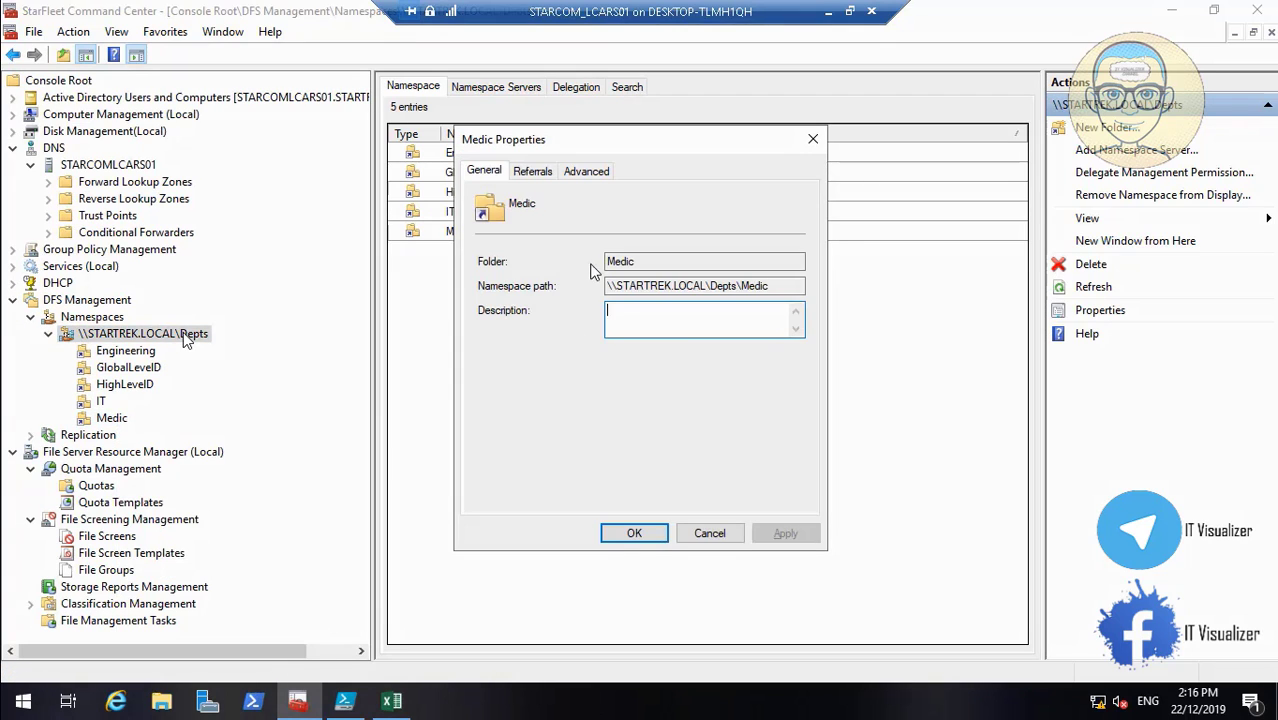
{"action": "left_click", "coordinate": [588, 172]}
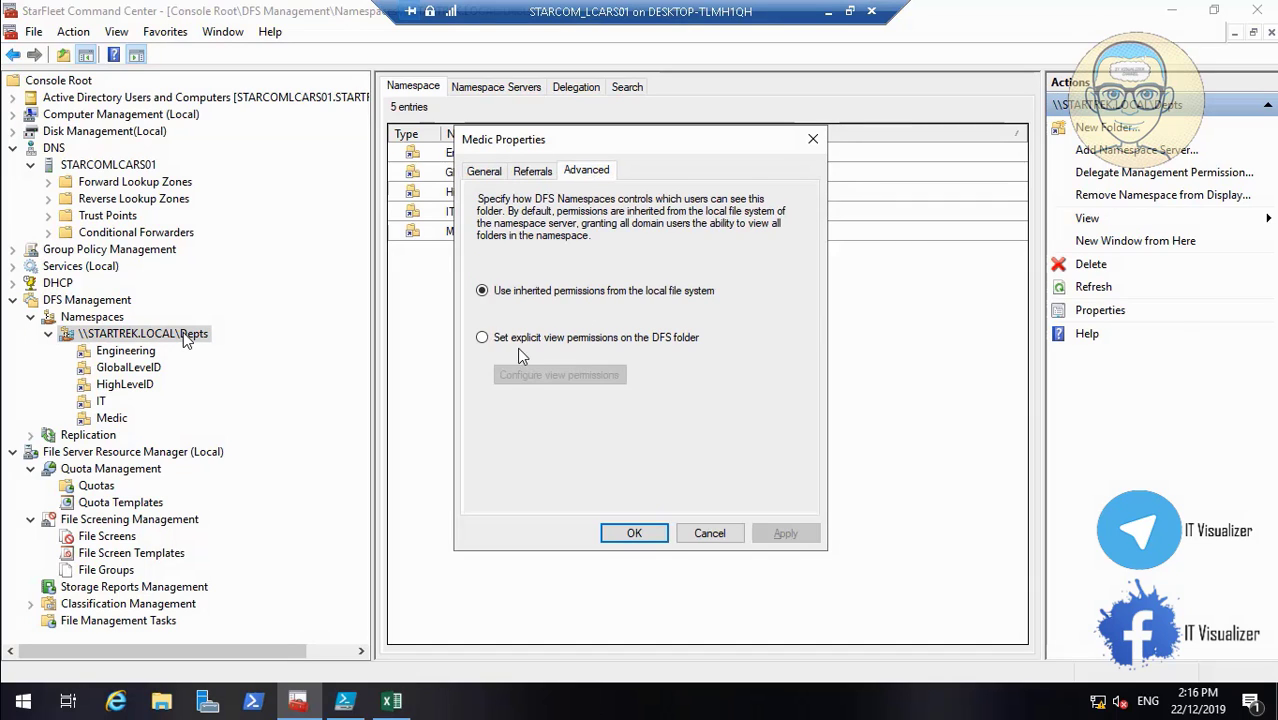
{"action": "left_click", "coordinate": [482, 338]}
- Give the STARCOM_Medic_Team group Read view permission on the Medic namespace folder and apply the settings
{"action": "left_click", "coordinate": [541, 376]}
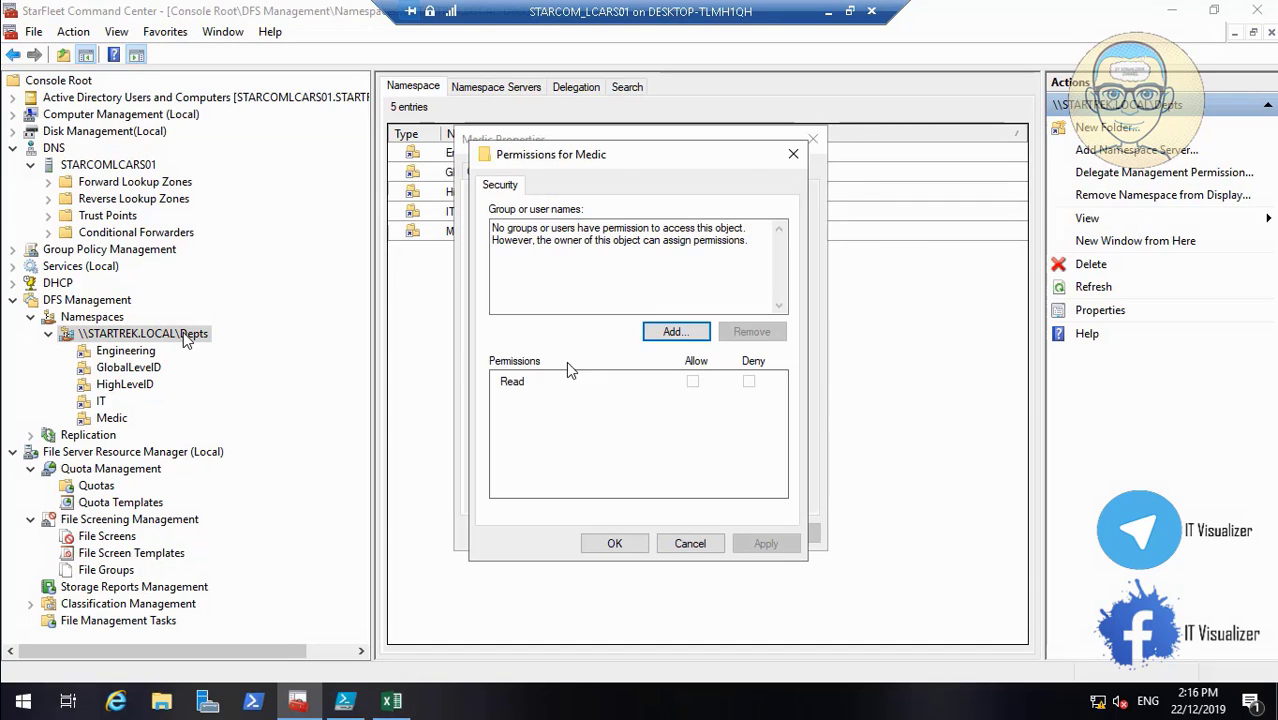
{"action": "left_click", "coordinate": [676, 332]}
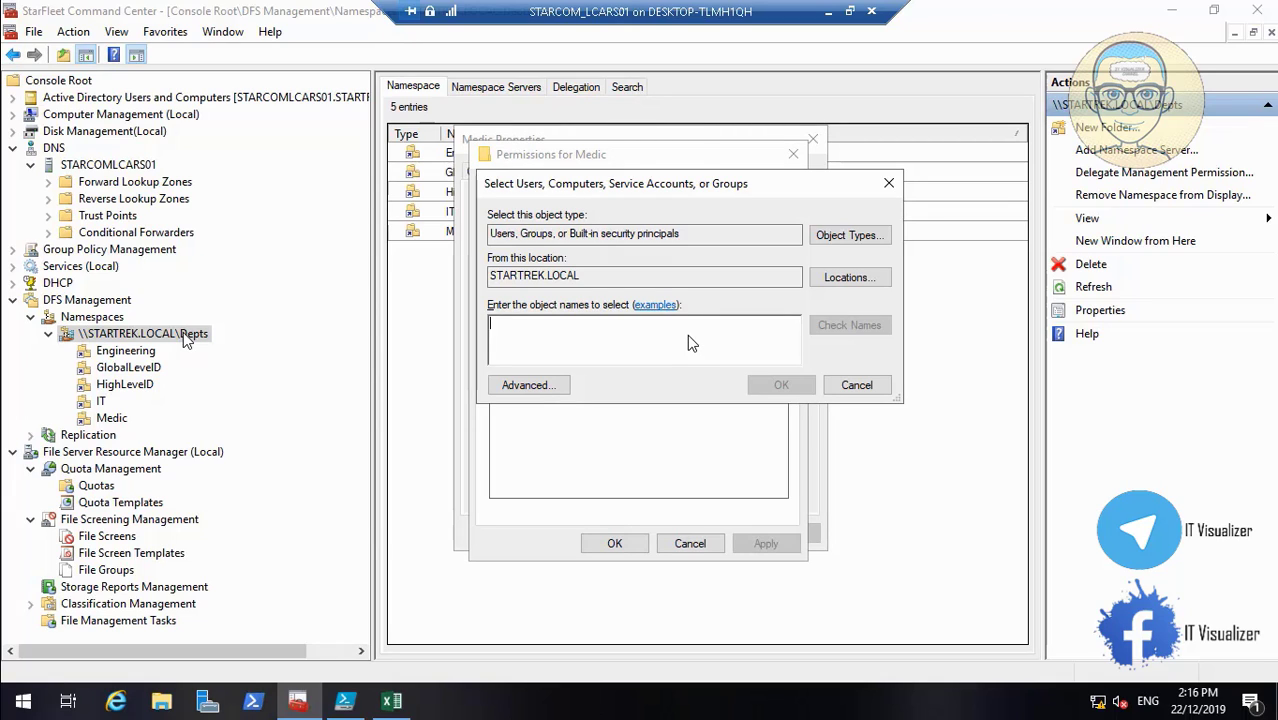
{"action": "type", "text": "Starcom"}
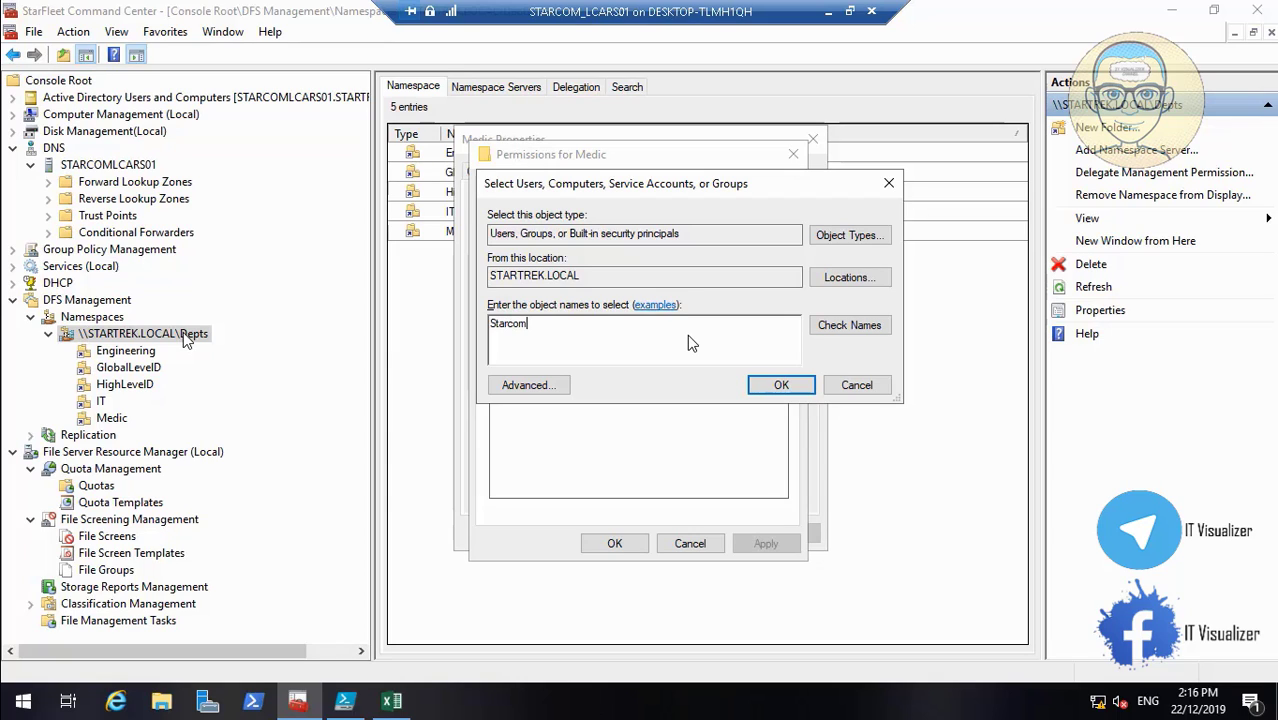
{"action": "type", "text": "_medic"}
{"action": "left_click", "coordinate": [855, 333]}
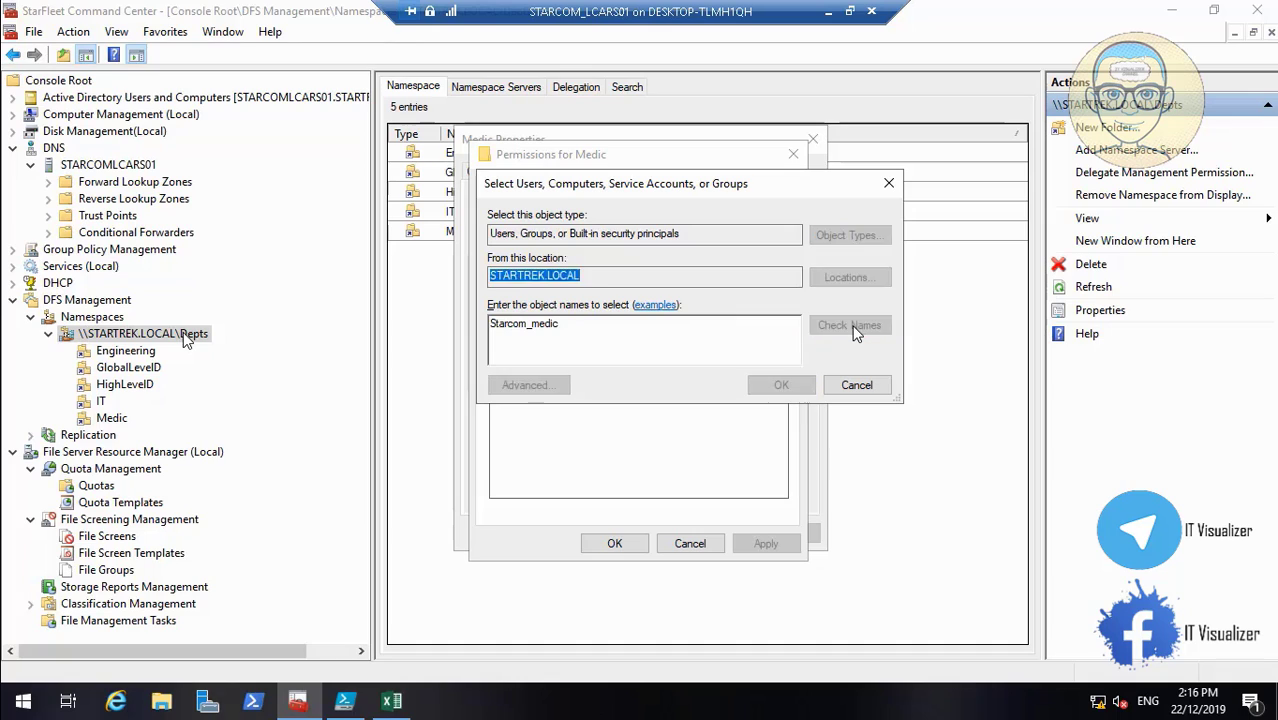
{"action": "left_click", "coordinate": [787, 385]}
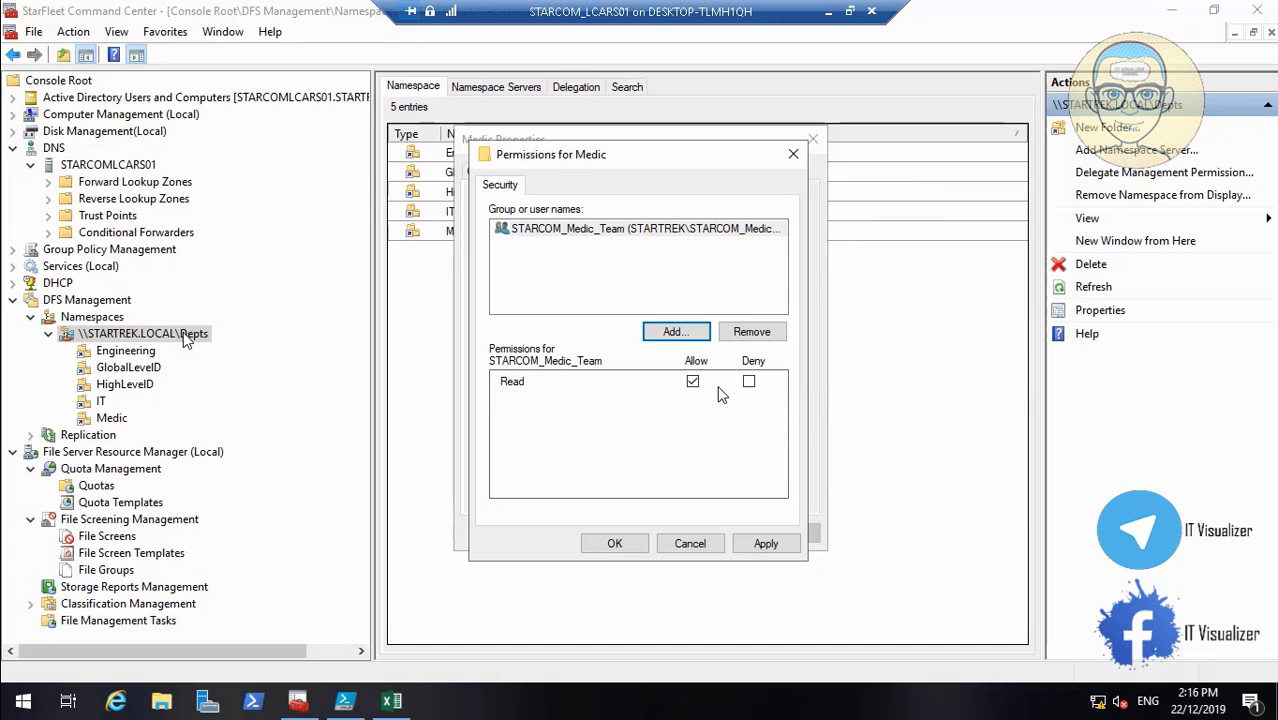
{"action": "left_click", "coordinate": [762, 543]}
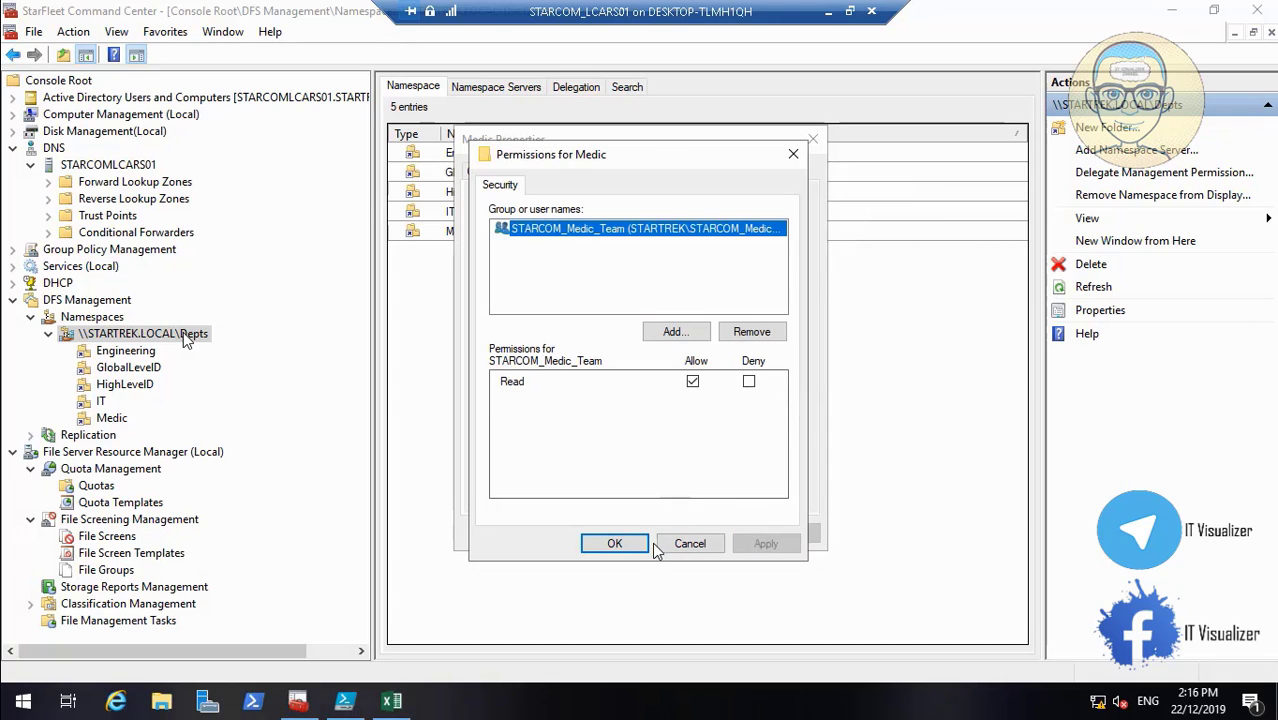
{"action": "left_click", "coordinate": [616, 544]}
{"action": "left_click", "coordinate": [790, 534]}
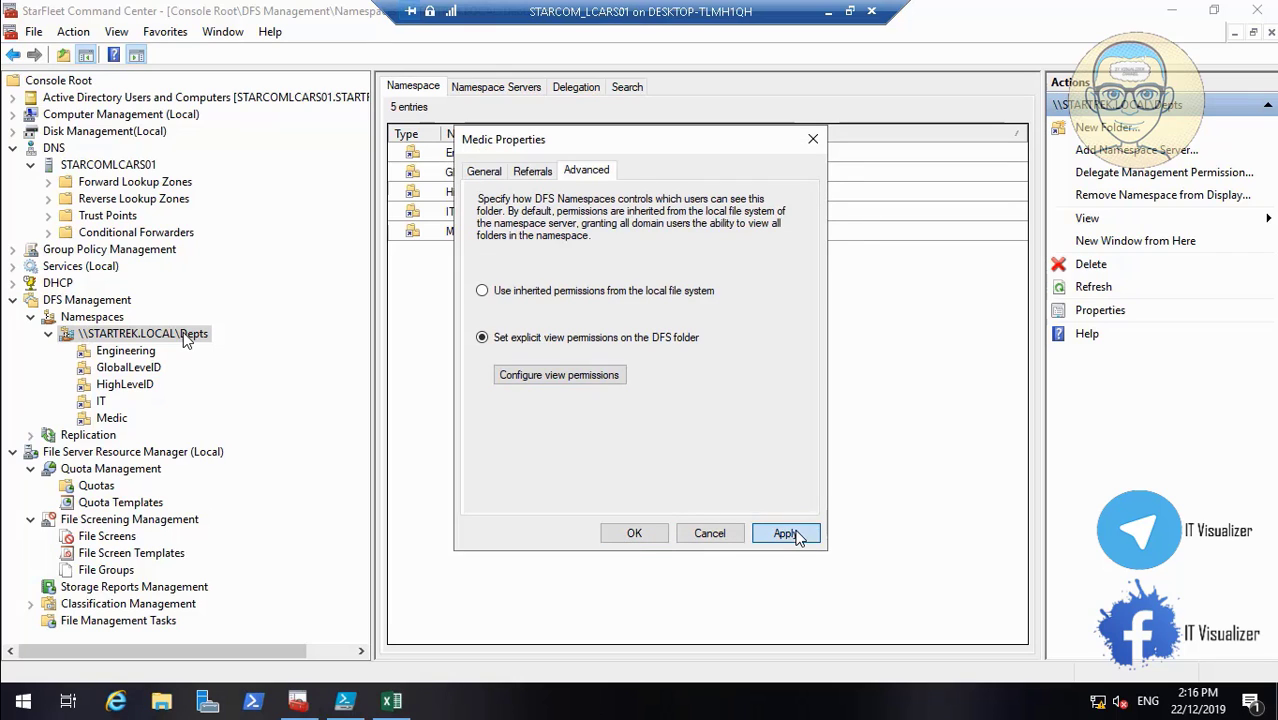
{"action": "left_click", "coordinate": [634, 533]}
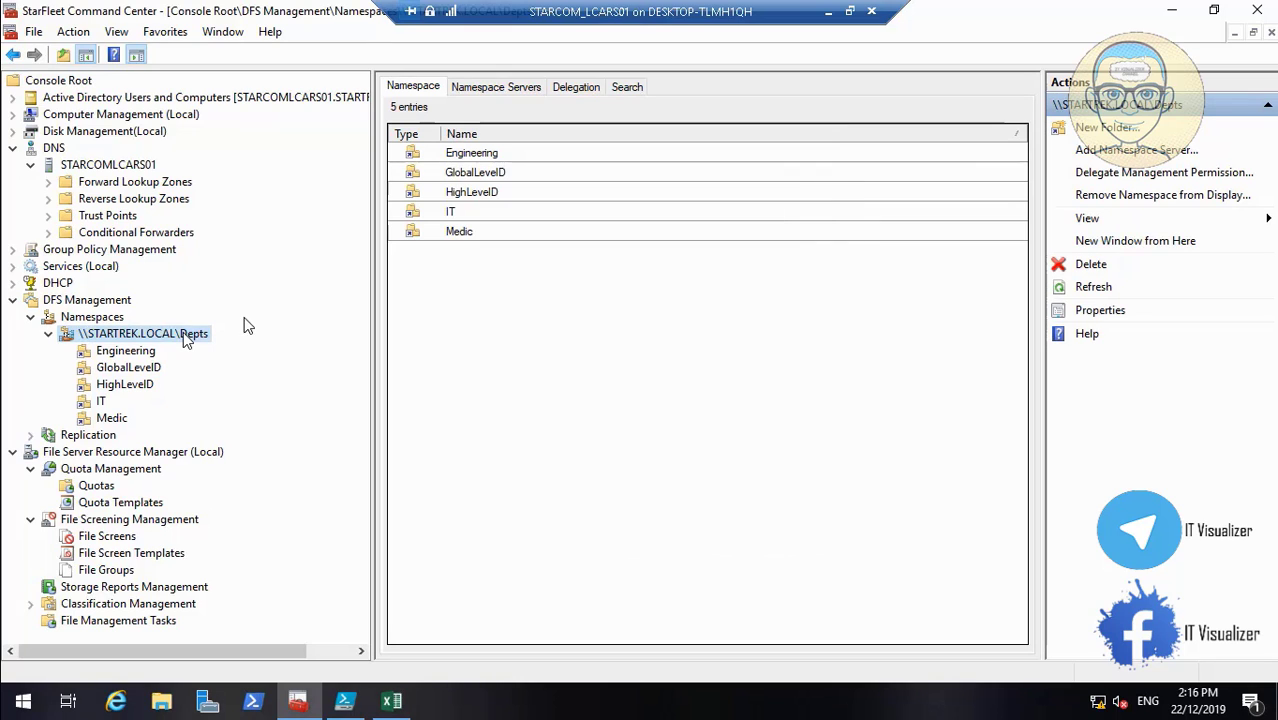
- Switch to a new File Explorer window and open Local Disk (D:)
{"action": "right_click", "coordinate": [183, 340]}
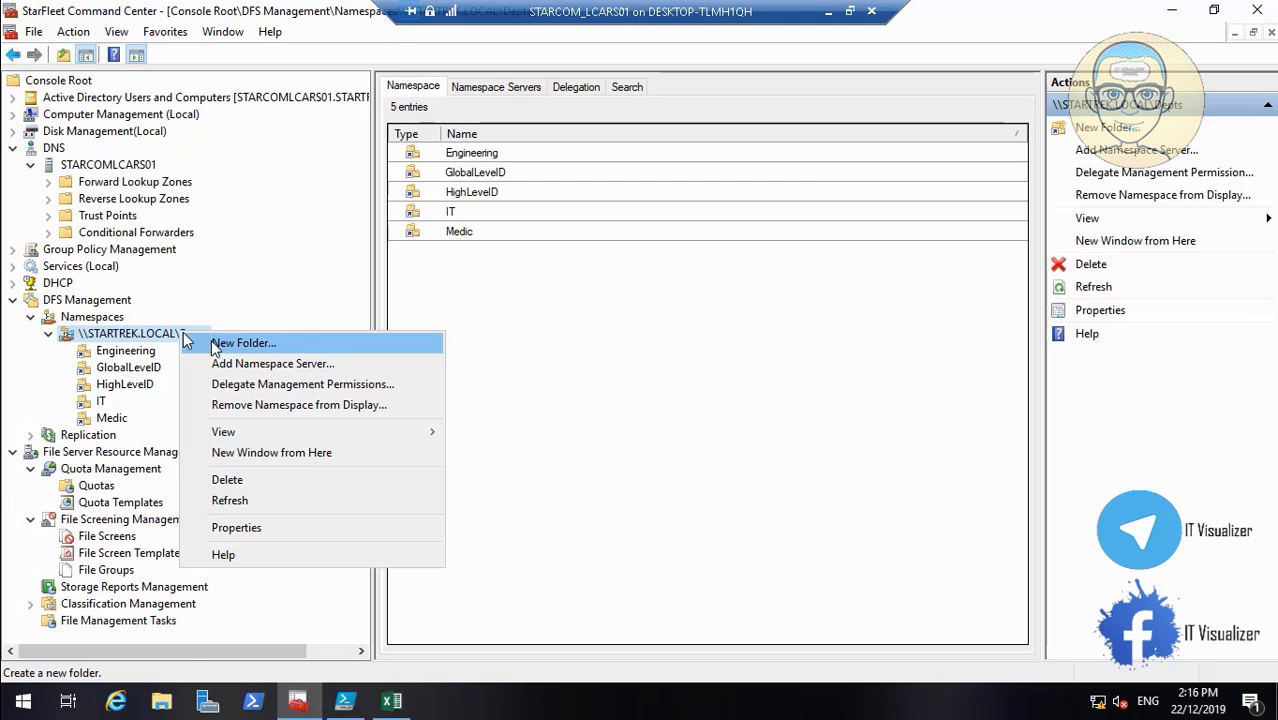
{"action": "left_click", "coordinate": [164, 704]}
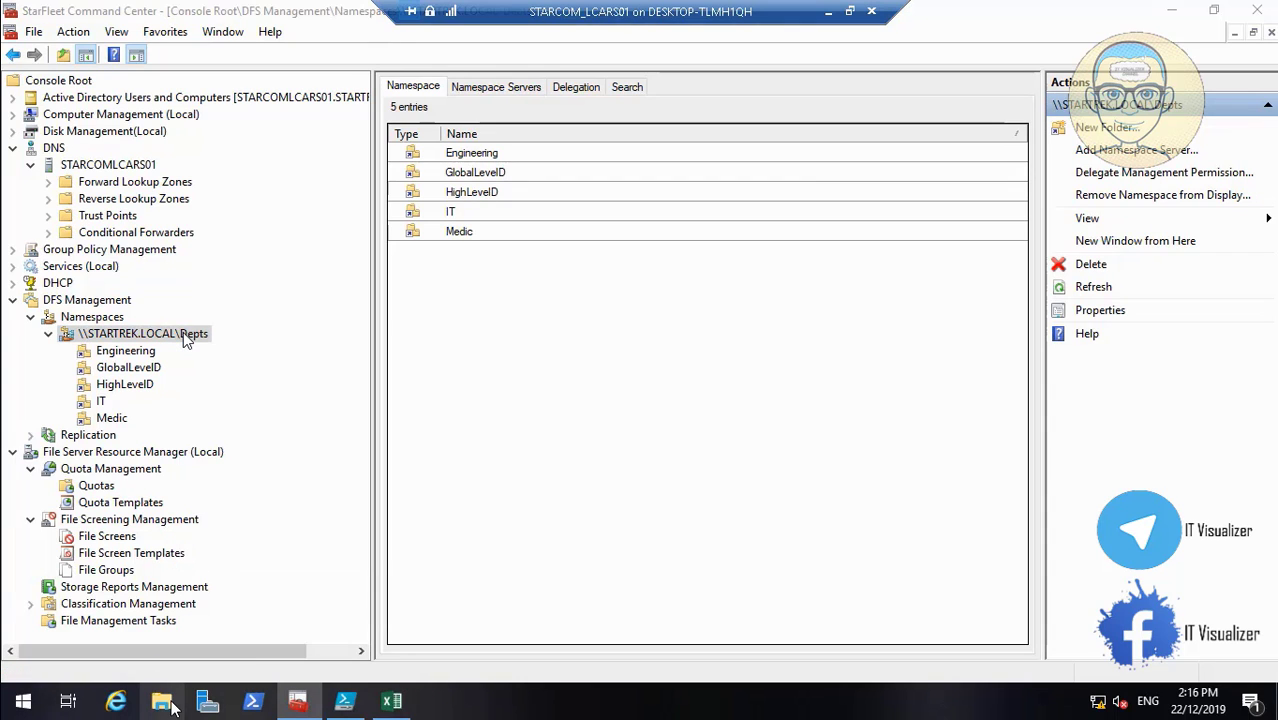
{"action": "left_click", "coordinate": [164, 704]}
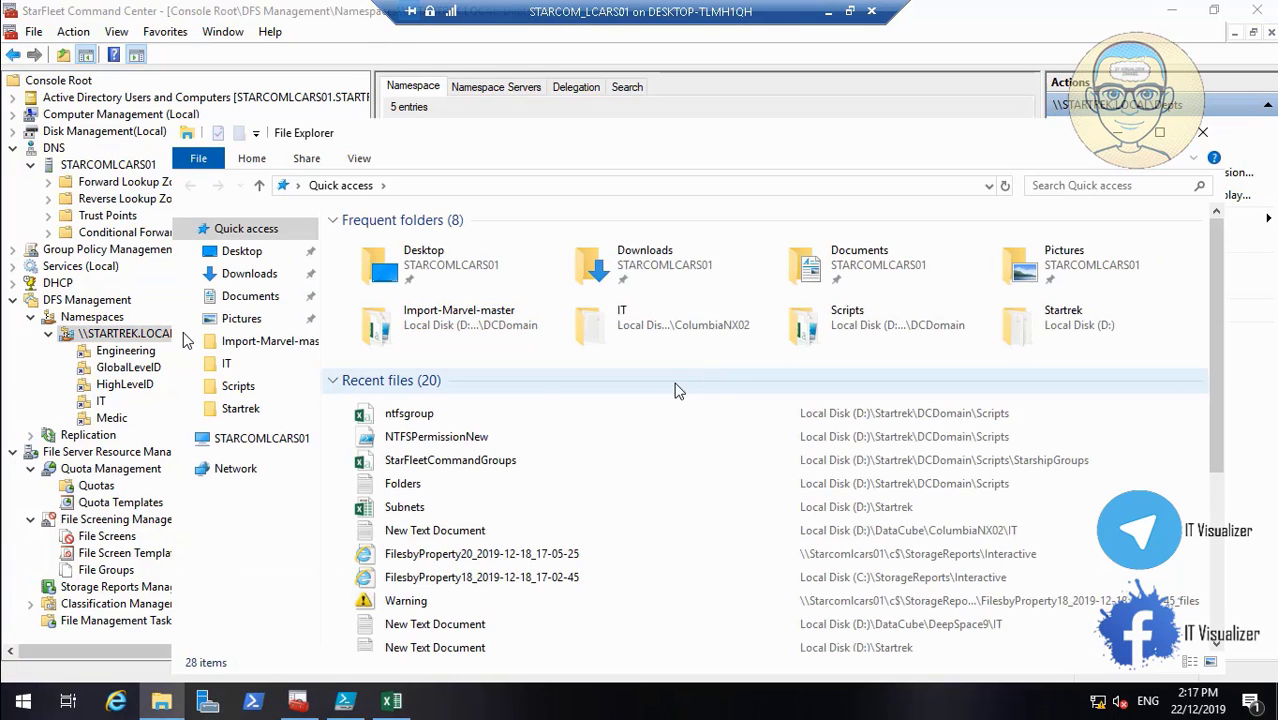
{"action": "left_click", "coordinate": [276, 445]}
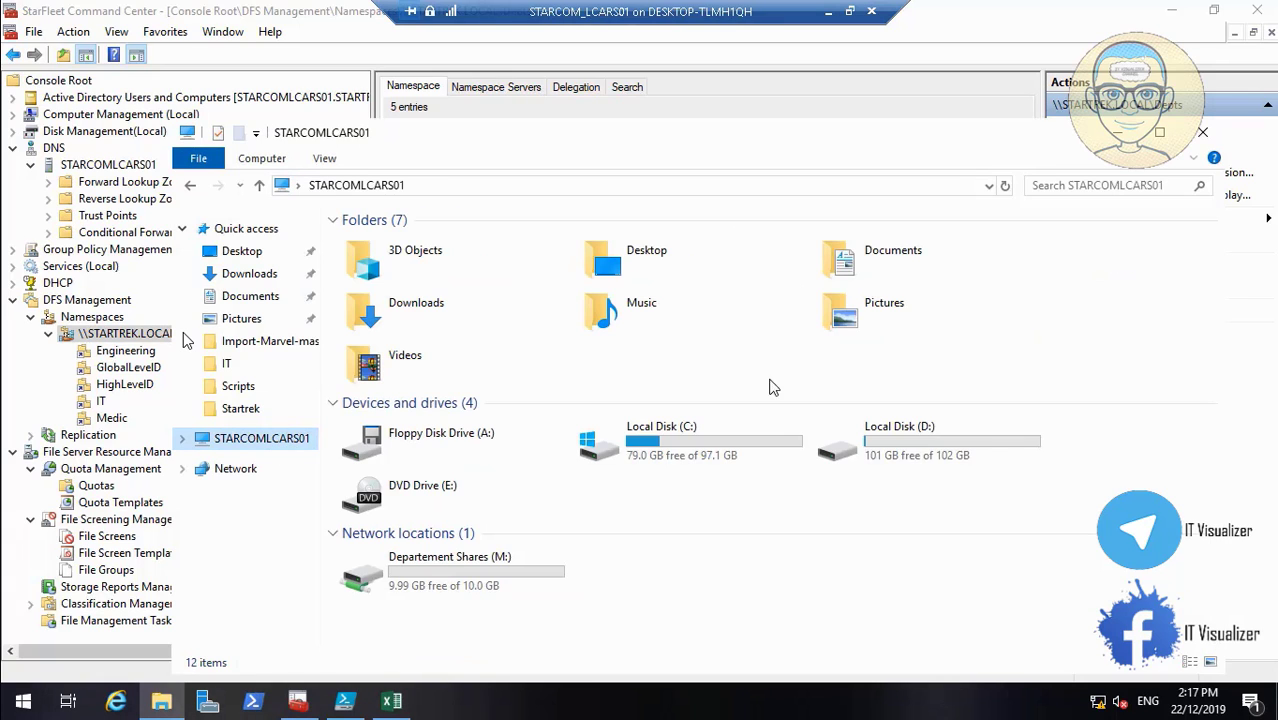
{"action": "left_click", "coordinate": [853, 448]}
{"action": "double_click", "coordinate": [852, 442]}
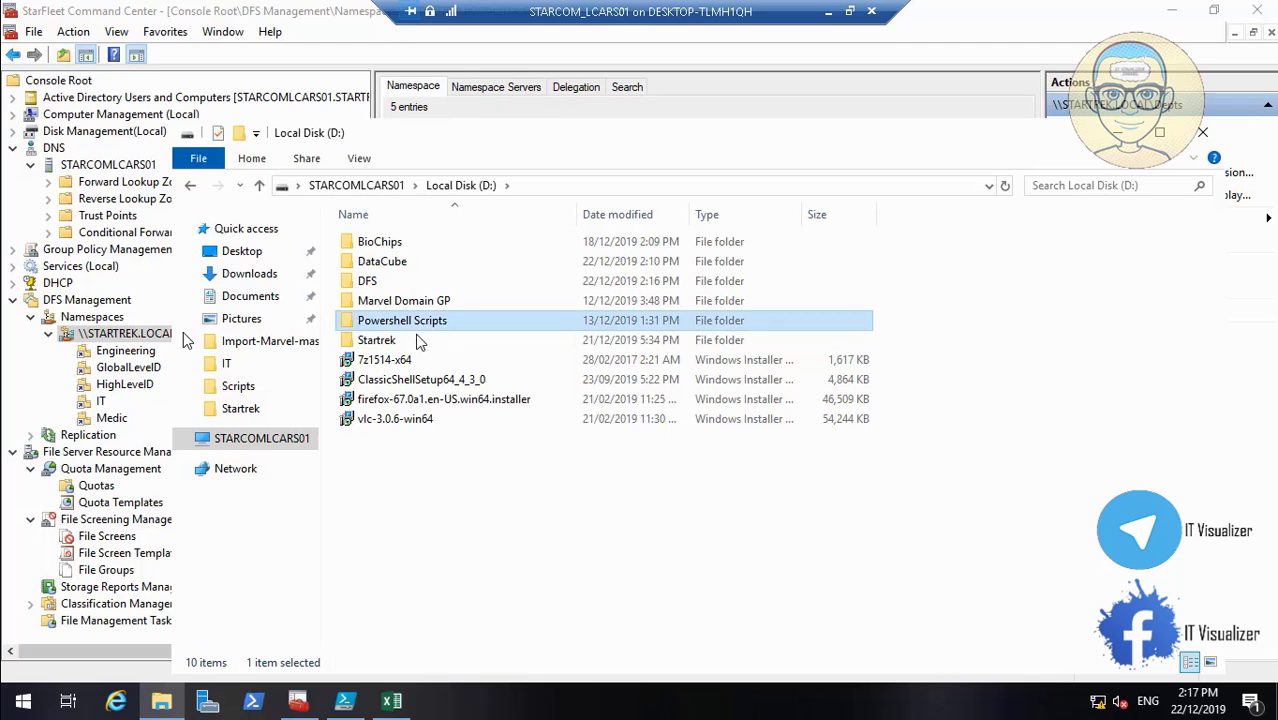
{"action": "double_click", "coordinate": [411, 341]}
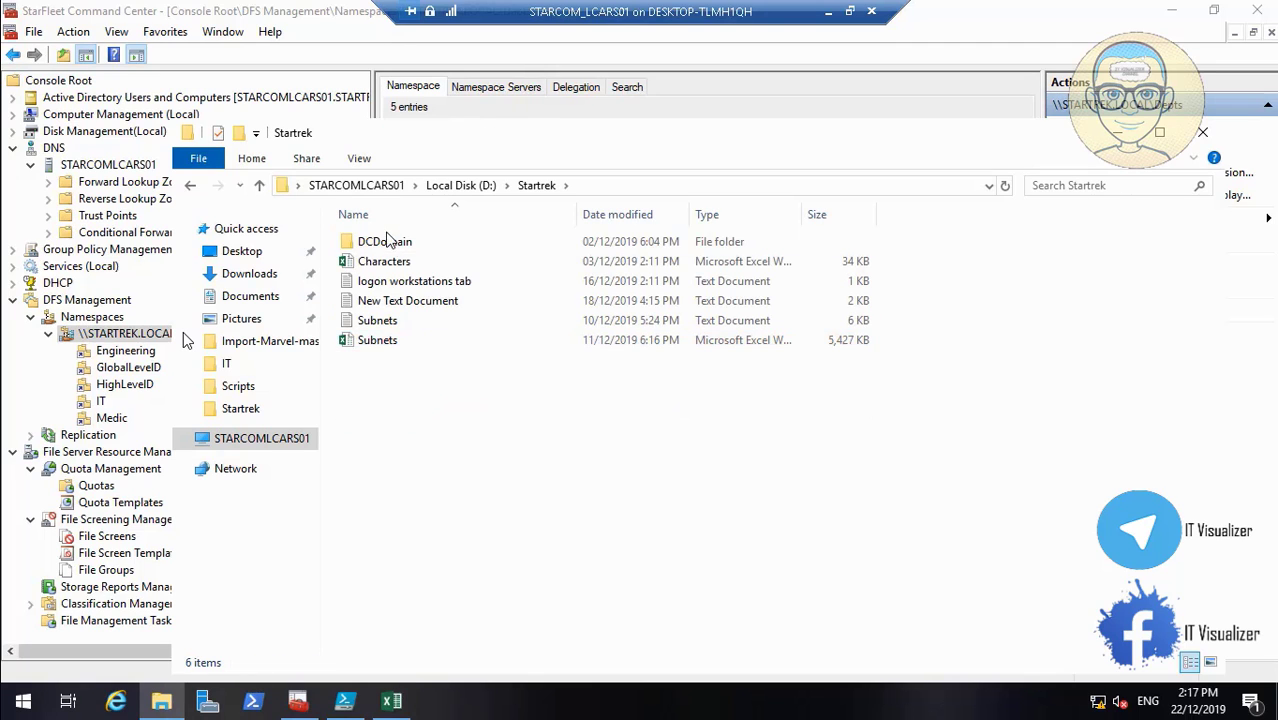
{"action": "double_click", "coordinate": [375, 243]}
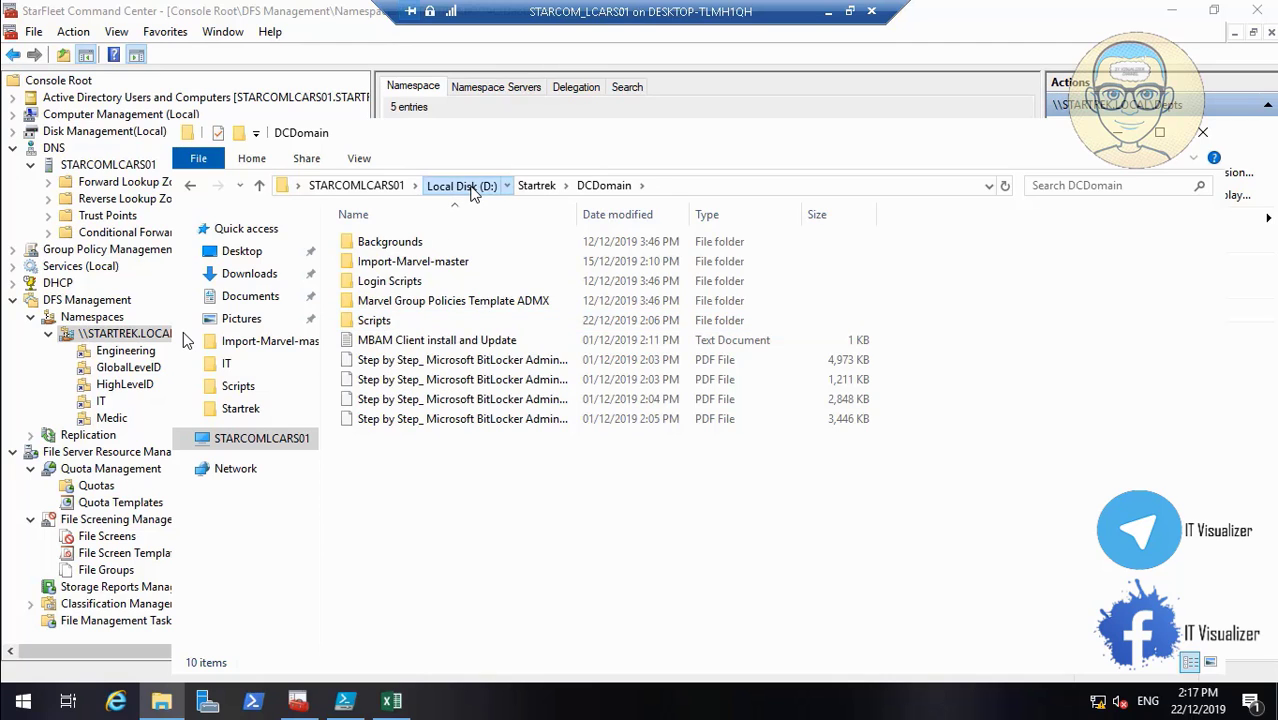
{"action": "left_click", "coordinate": [483, 190]}
- Open the AllShips folder inside DataCube and copy the NormalLevelD folder's name without renaming it
{"action": "double_click", "coordinate": [388, 263]}
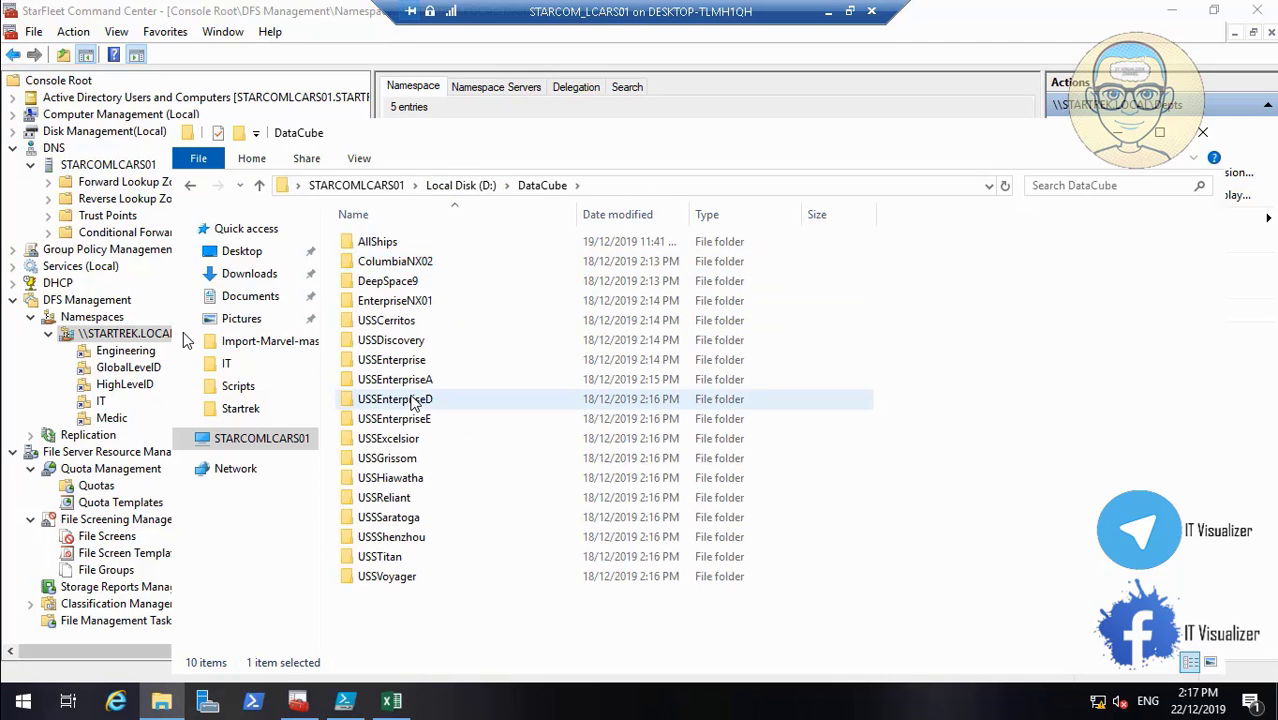
{"action": "double_click", "coordinate": [380, 242]}
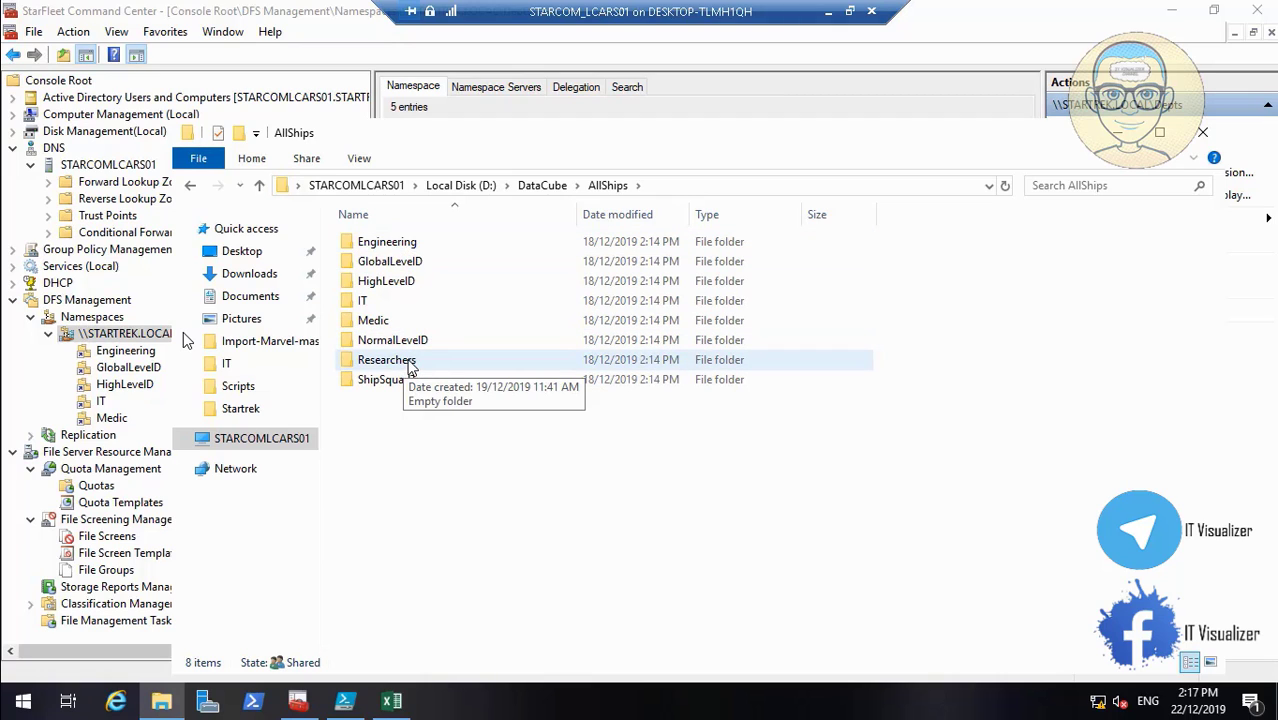
{"action": "right_click", "coordinate": [414, 340]}
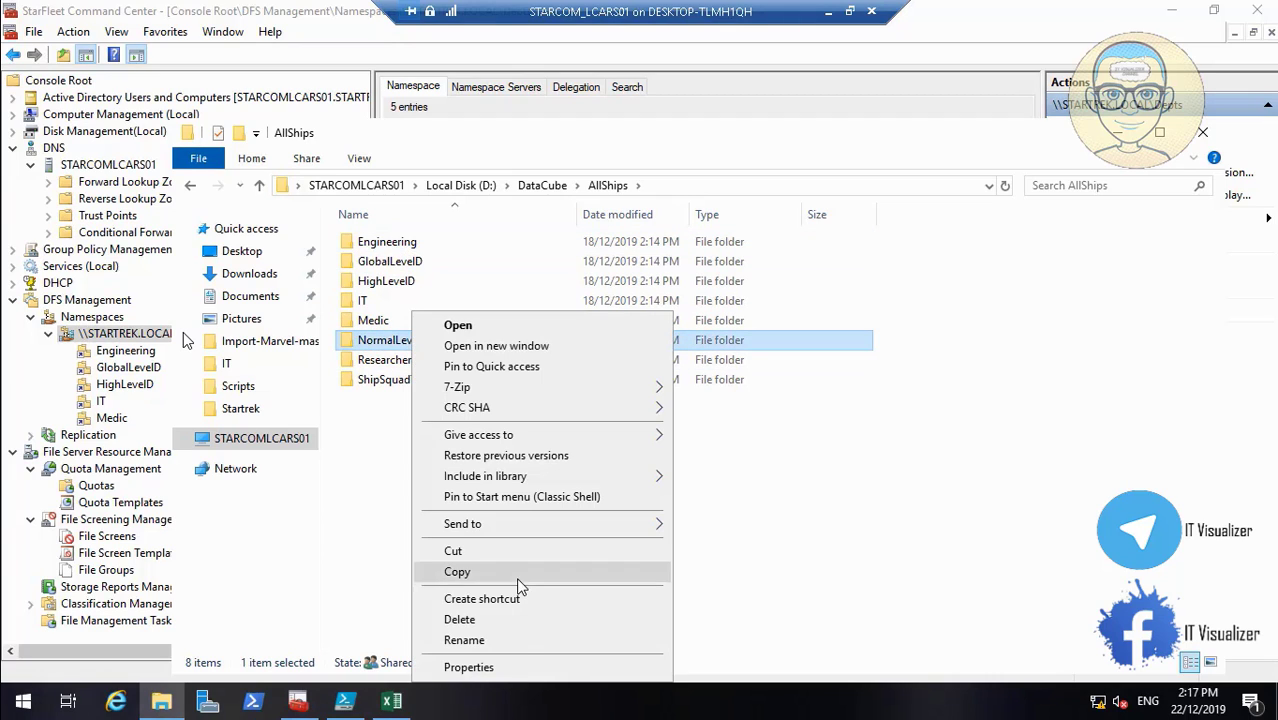
{"action": "left_click", "coordinate": [519, 640]}
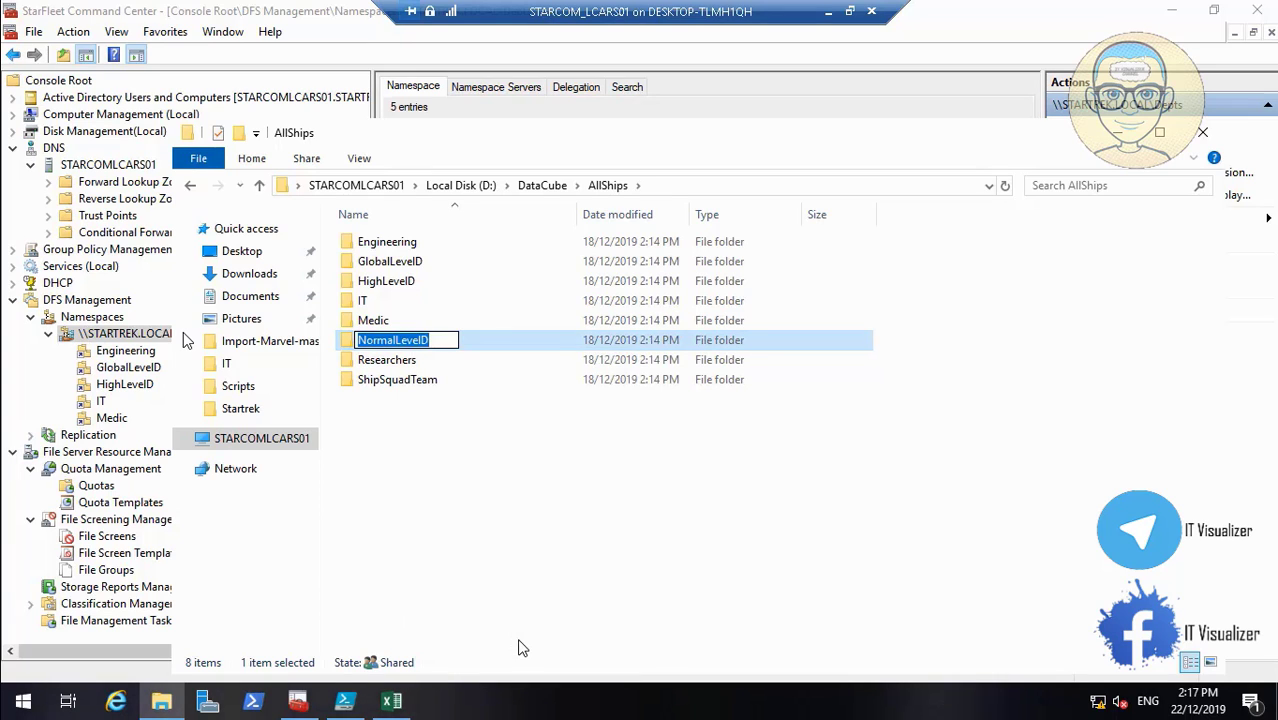
- Start another new folder in the \\STARTREK.LOCAL\Depts namespace, name it NormalLevelD and begin adding a folder target
{"action": "right_click", "coordinate": [166, 336]}
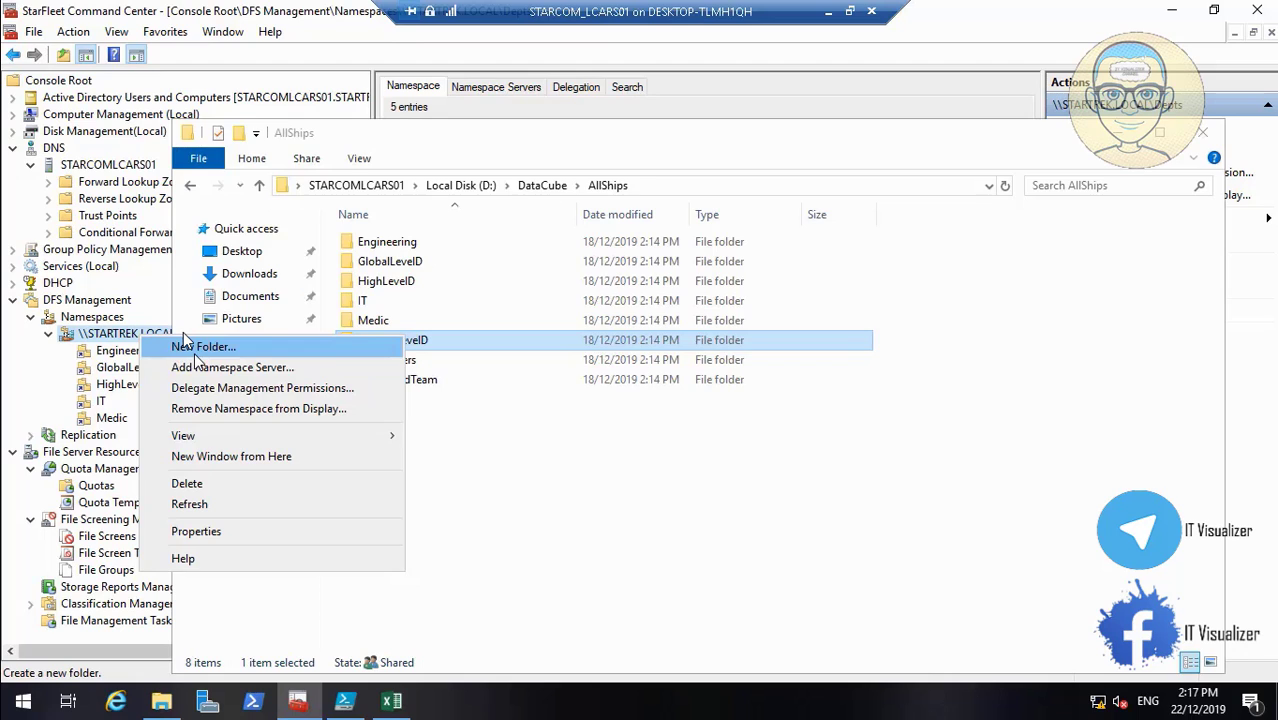
{"action": "left_click", "coordinate": [190, 346]}
{"action": "key", "text": "ctrl+v"}
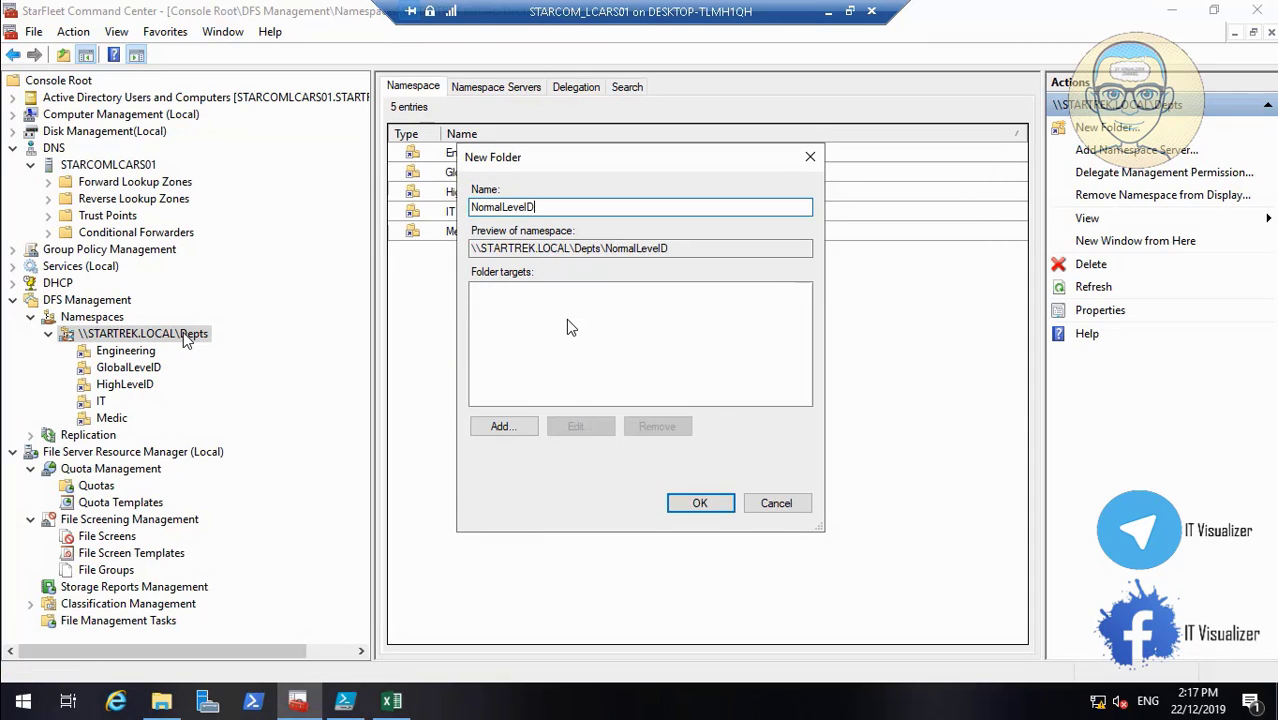
{"action": "left_click", "coordinate": [522, 423]}
{"action": "left_click", "coordinate": [44, 681]}
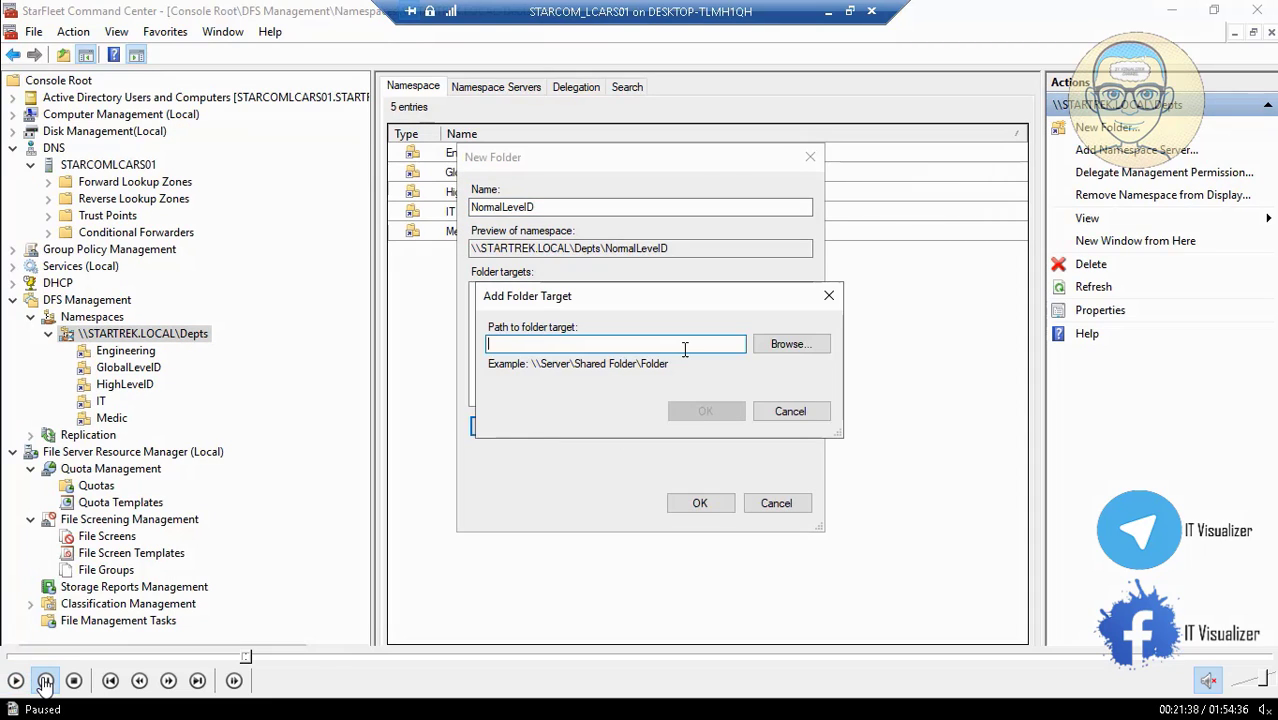
{"action": "left_click", "coordinate": [246, 658]}
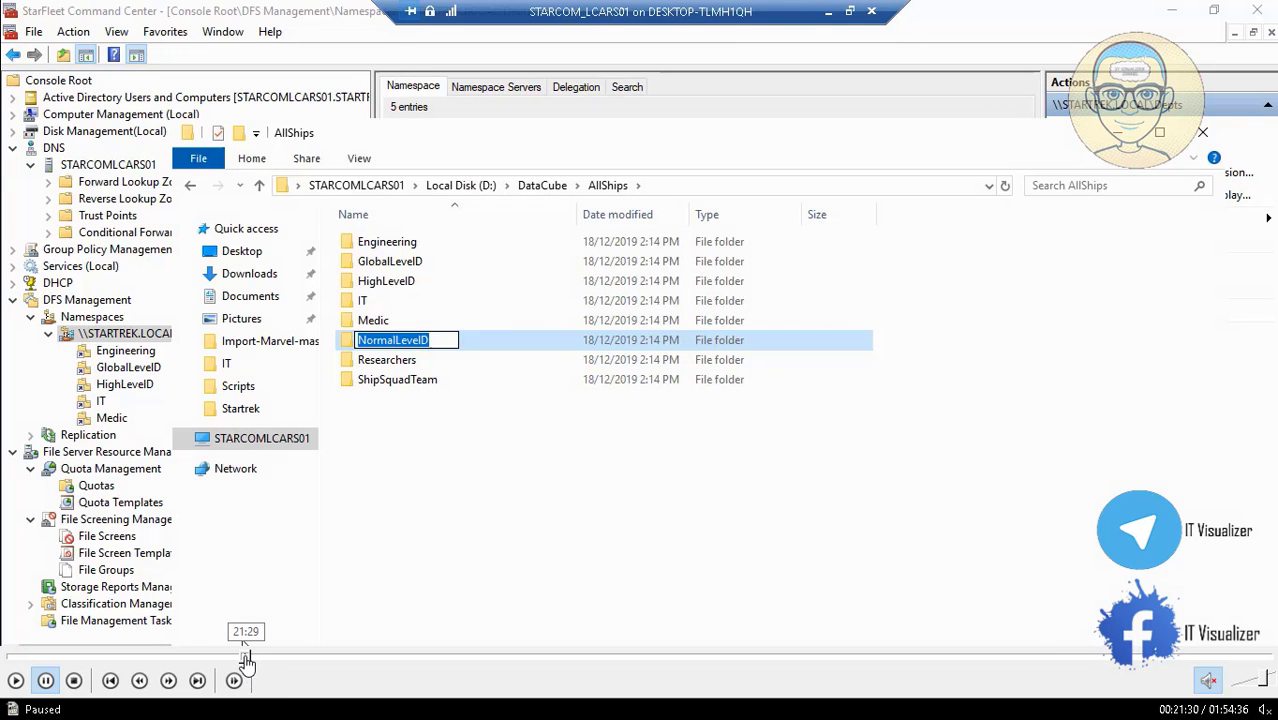
{"action": "left_click", "coordinate": [249, 660]}
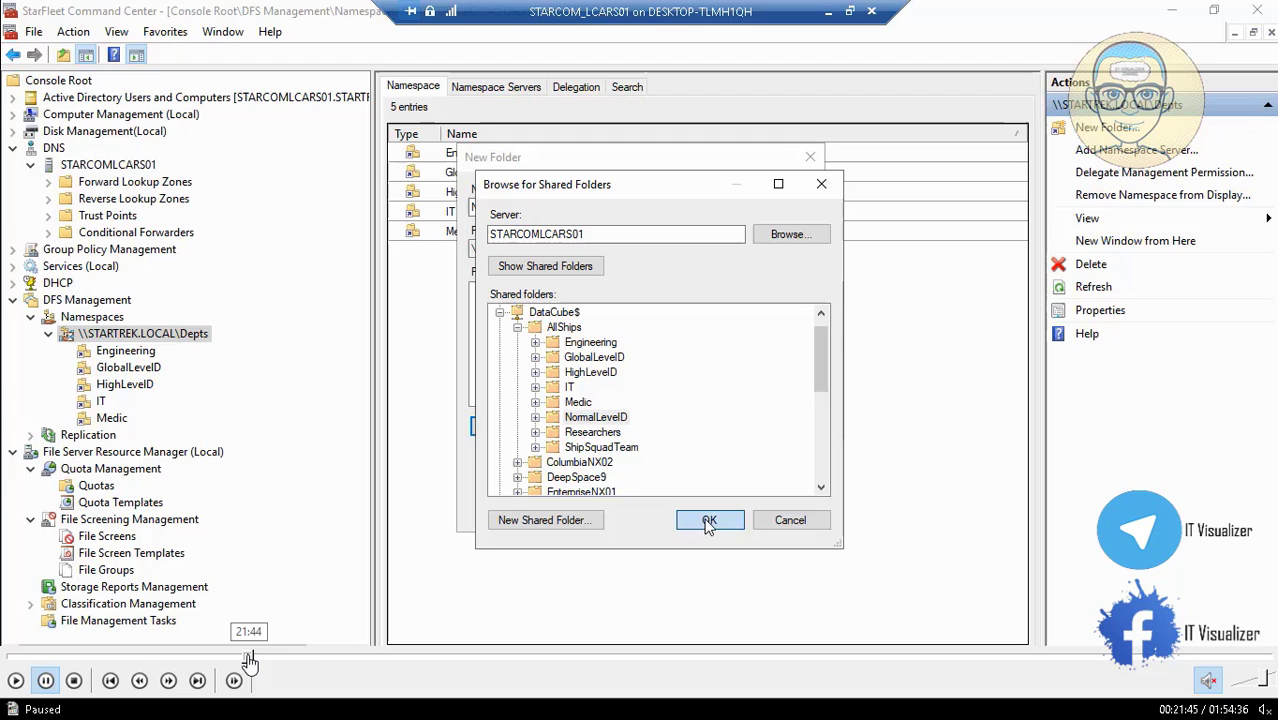
{"action": "left_click", "coordinate": [244, 660]}
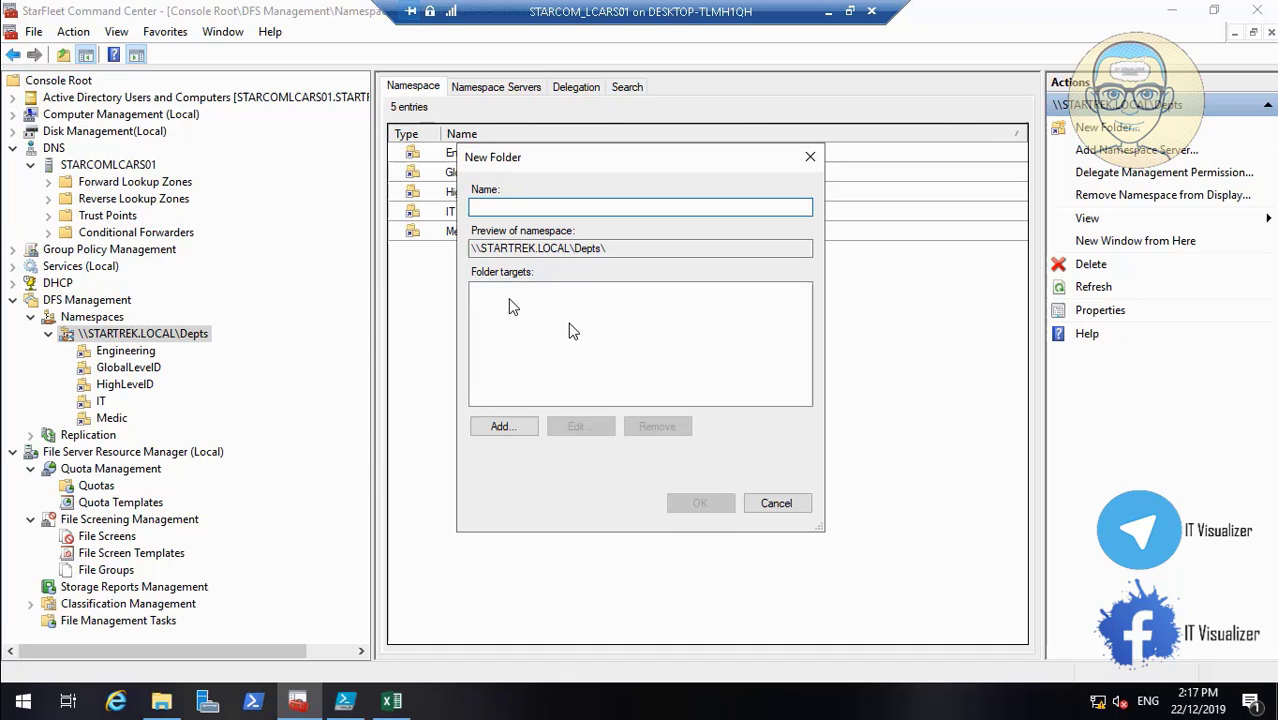
{"action": "mouse_move", "coordinate": [106, 712]}
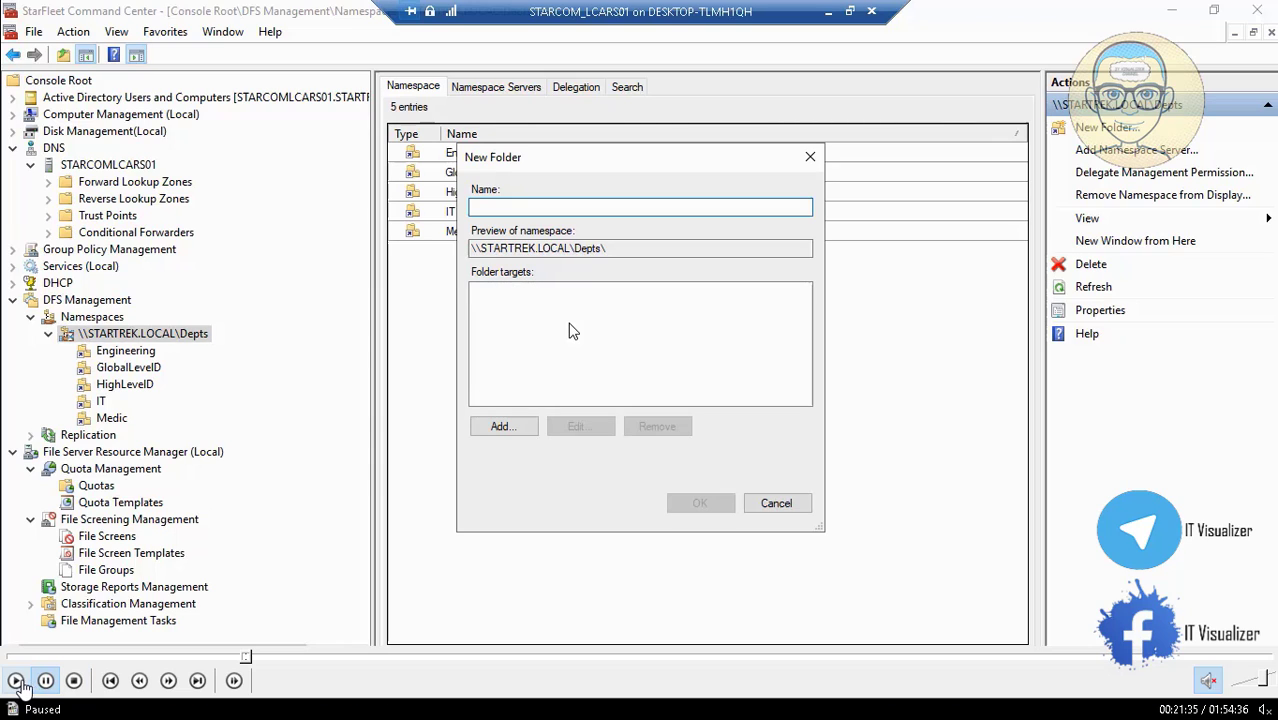
- Add \\STARCOMLCARS01\DataCube$\AllShips\NormalLevelD as the folder target and create the NormalLevelD namespace folder
{"action": "left_click", "coordinate": [17, 683]}
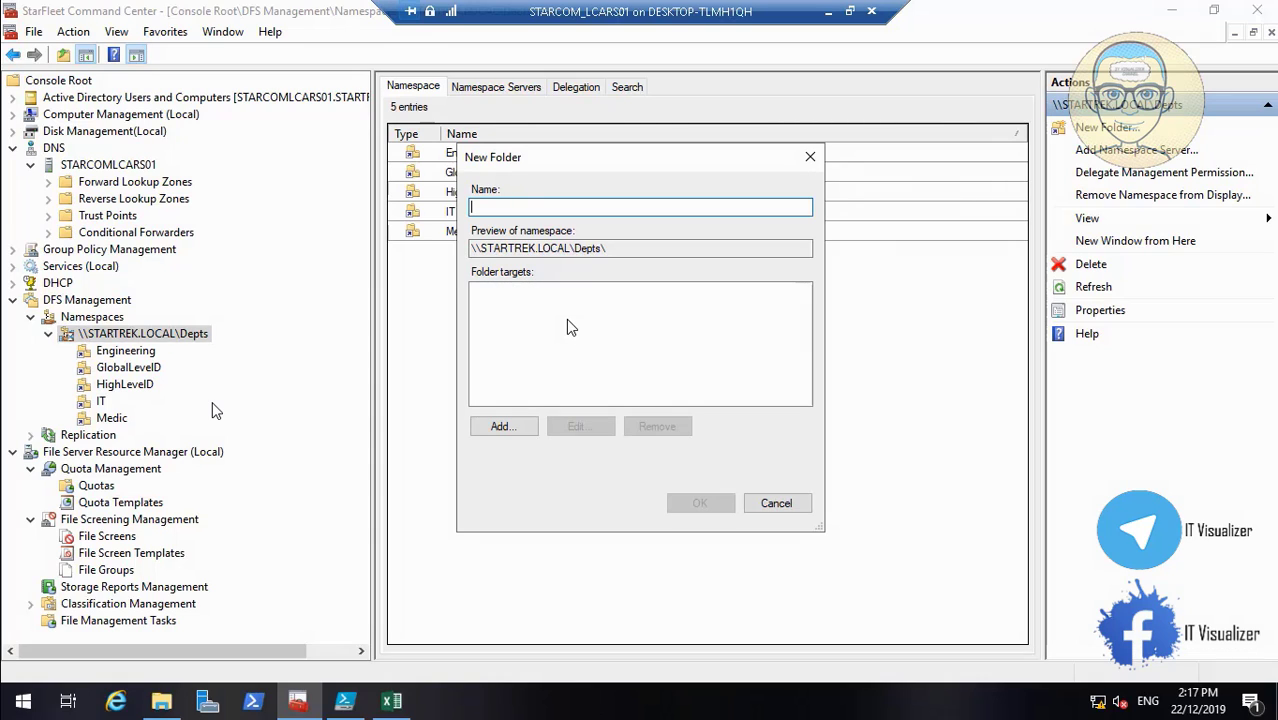
{"action": "left_click", "coordinate": [526, 428]}
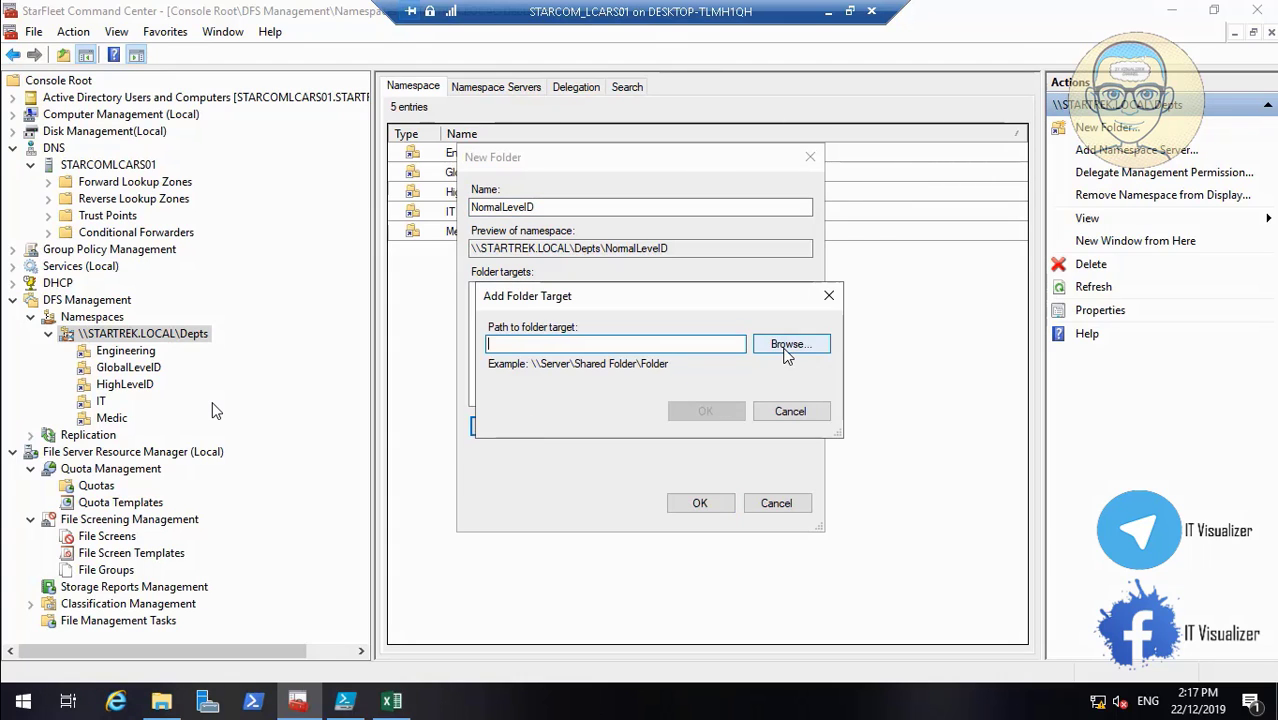
{"action": "left_click", "coordinate": [788, 344]}
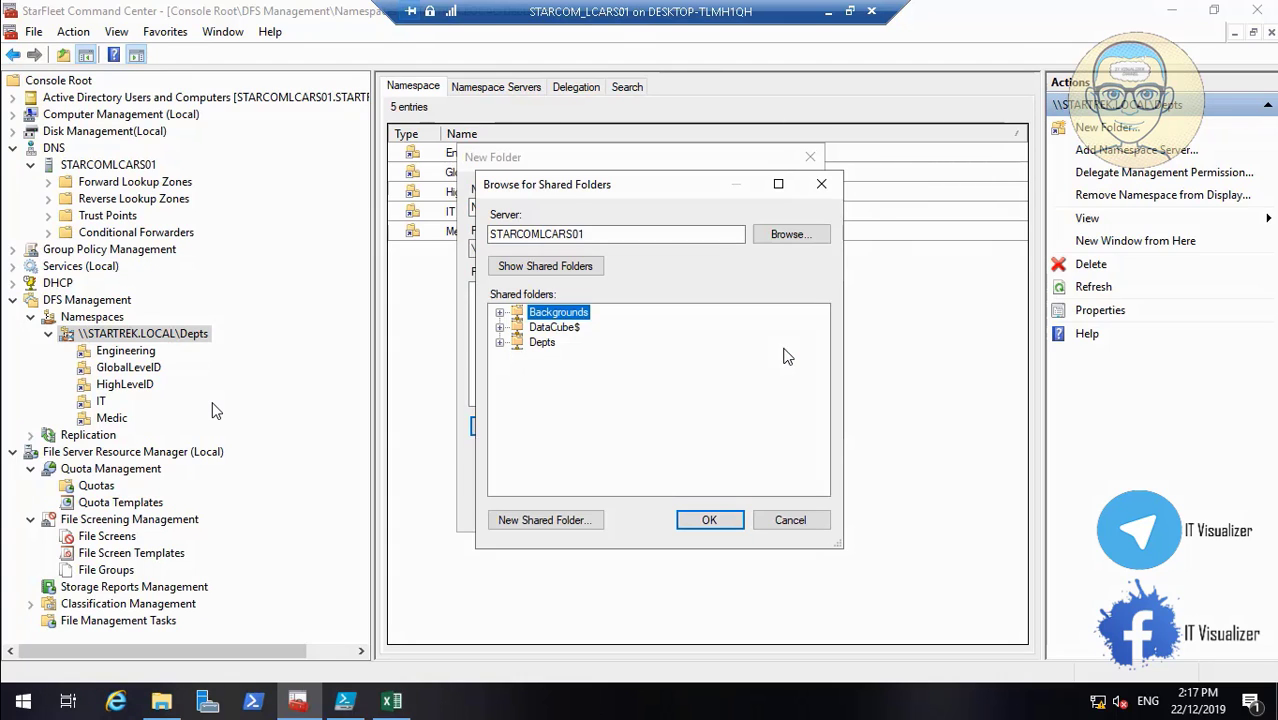
{"action": "left_click", "coordinate": [499, 327]}
{"action": "left_click", "coordinate": [517, 328]}
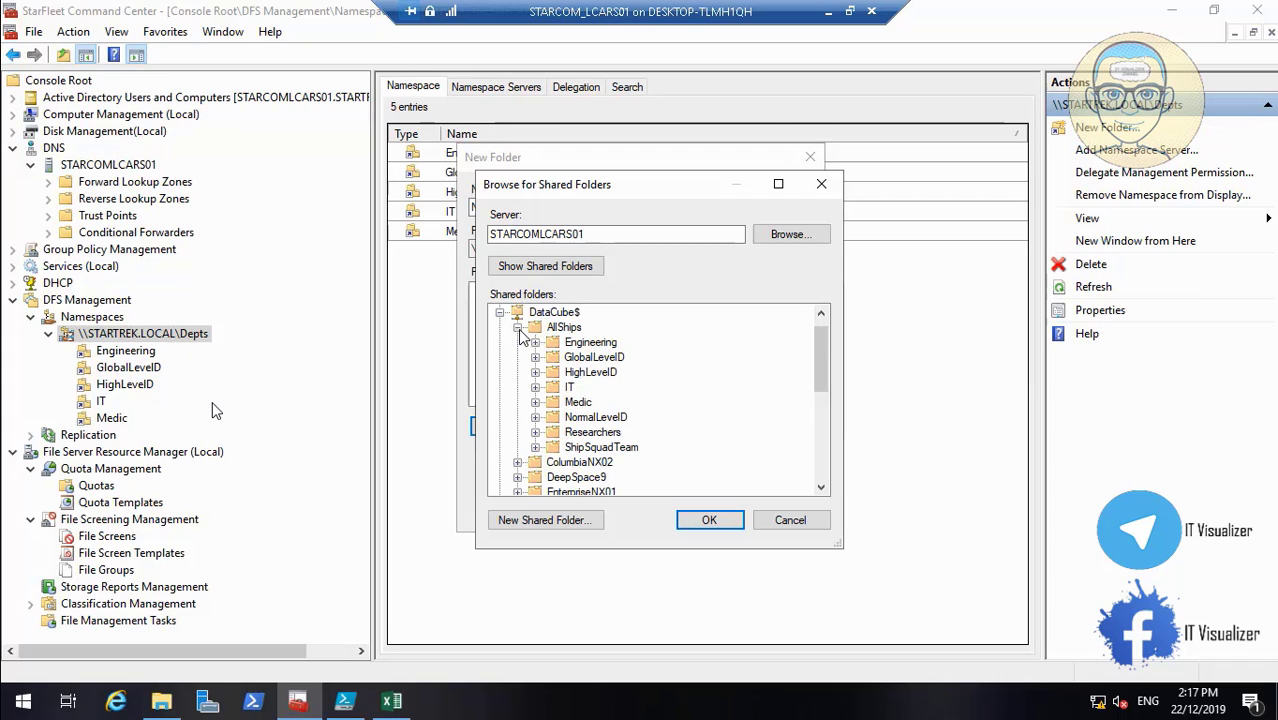
{"action": "left_click", "coordinate": [588, 418]}
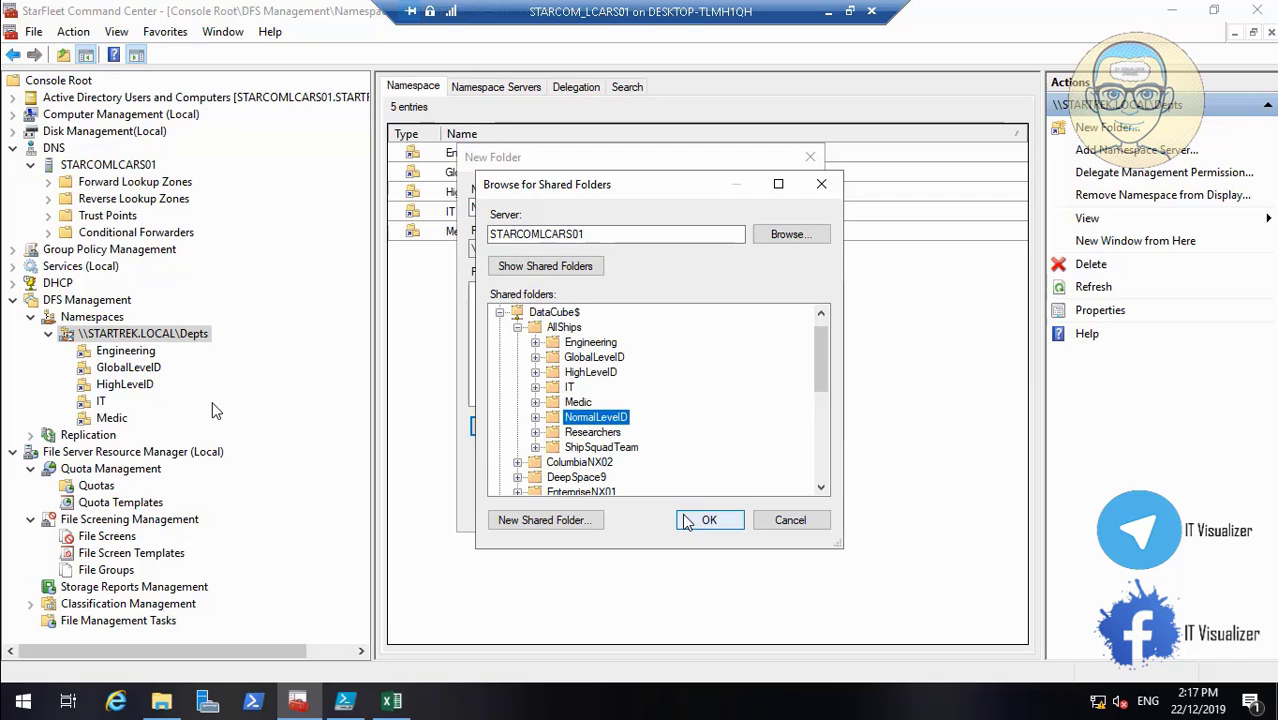
{"action": "left_click", "coordinate": [708, 524]}
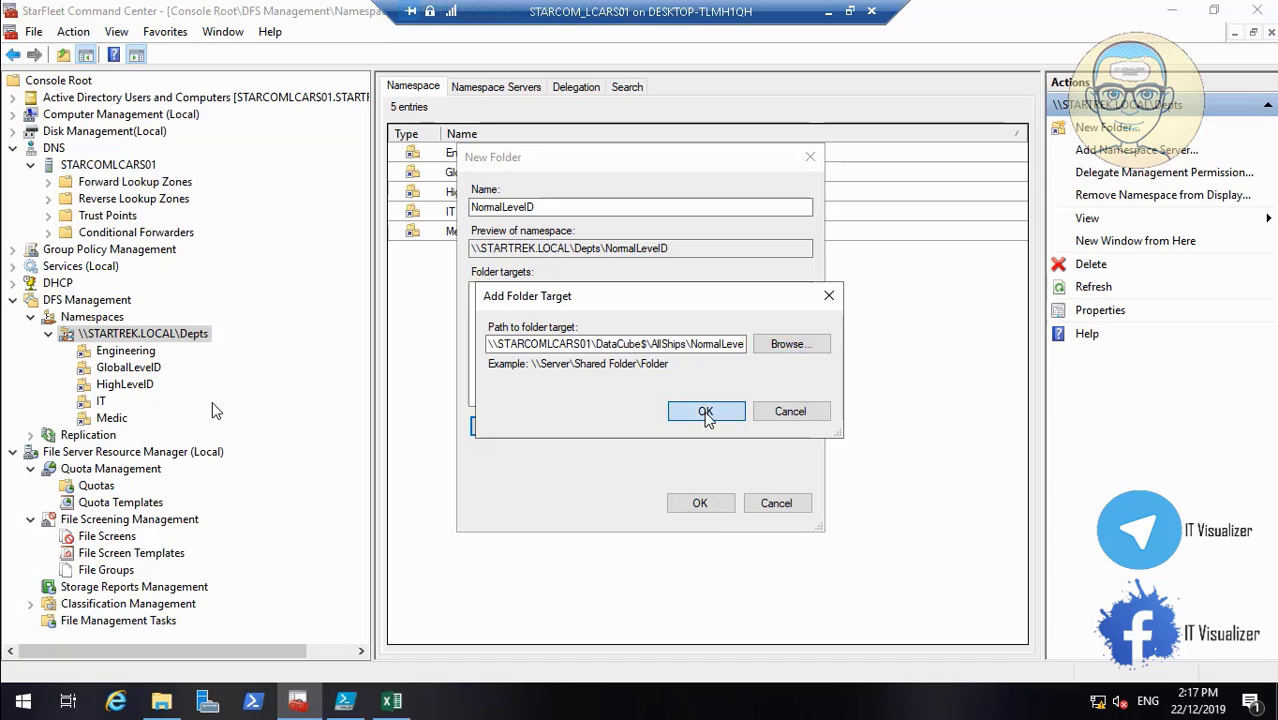
{"action": "left_click", "coordinate": [705, 416]}
{"action": "left_click", "coordinate": [700, 503]}
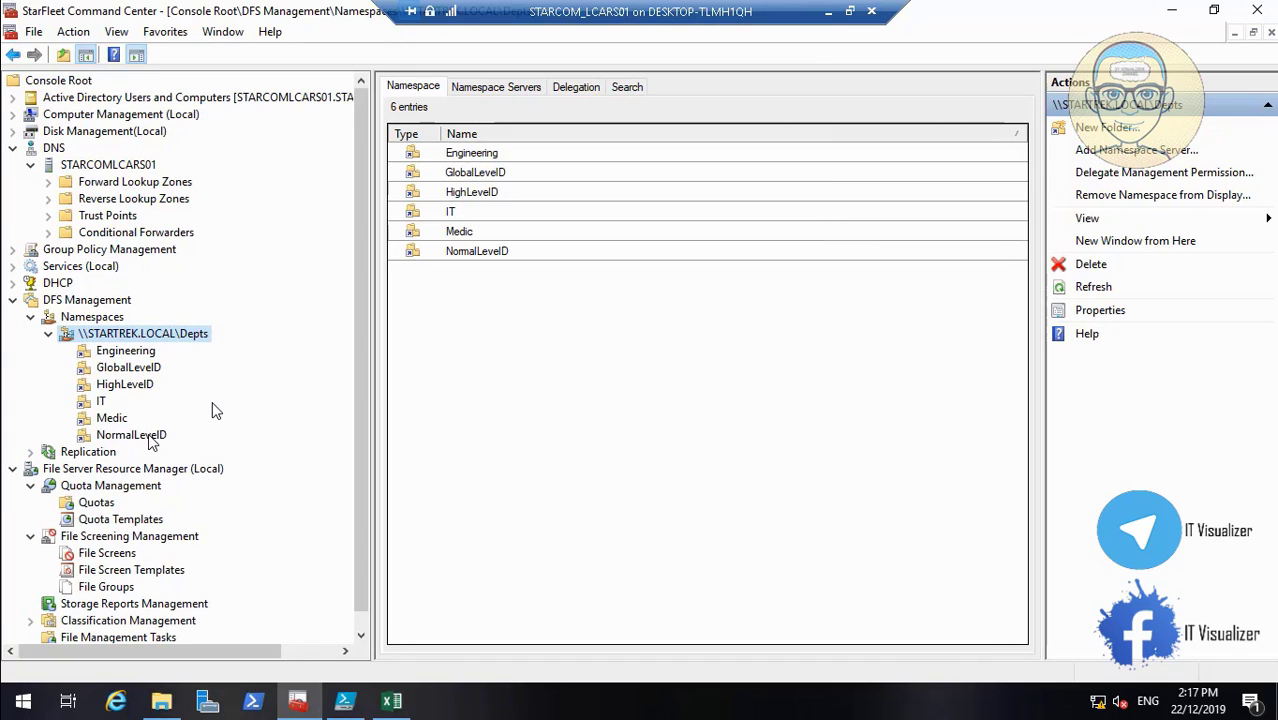
- Set explicit view permissions on the NormalLevelD namespace folder and open their configuration
{"action": "right_click", "coordinate": [147, 434]}
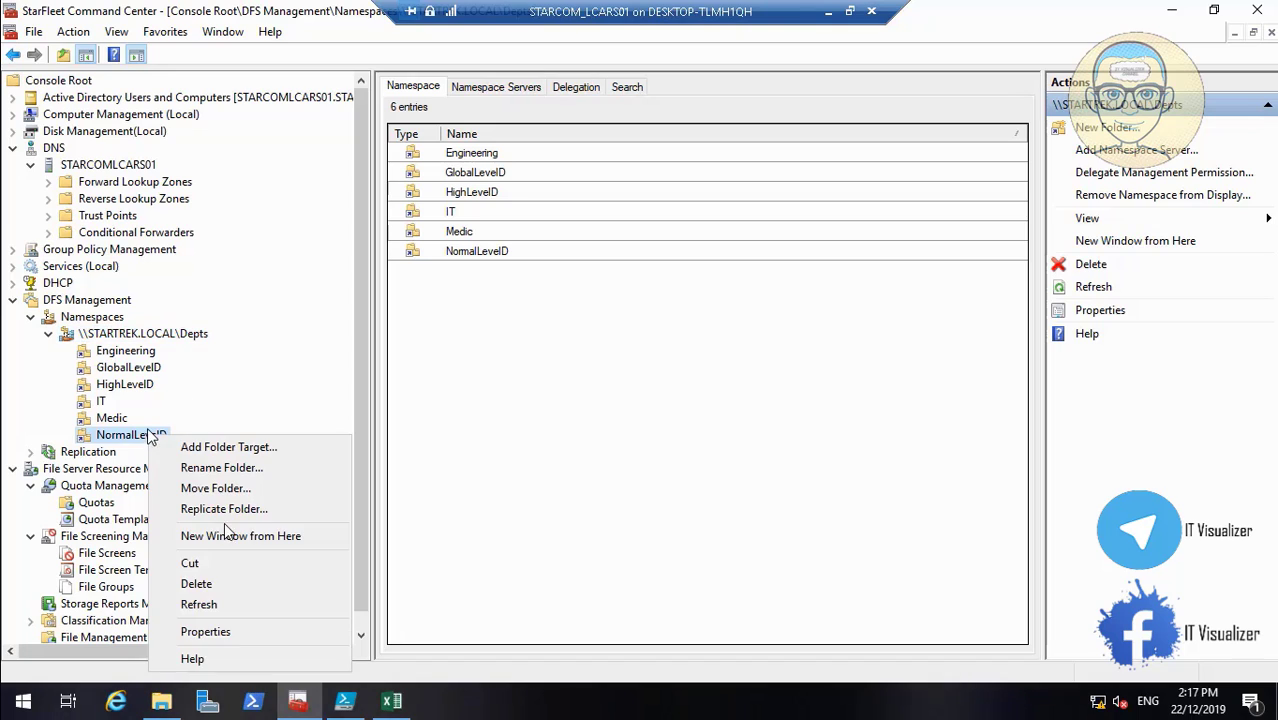
{"action": "left_click", "coordinate": [256, 631]}
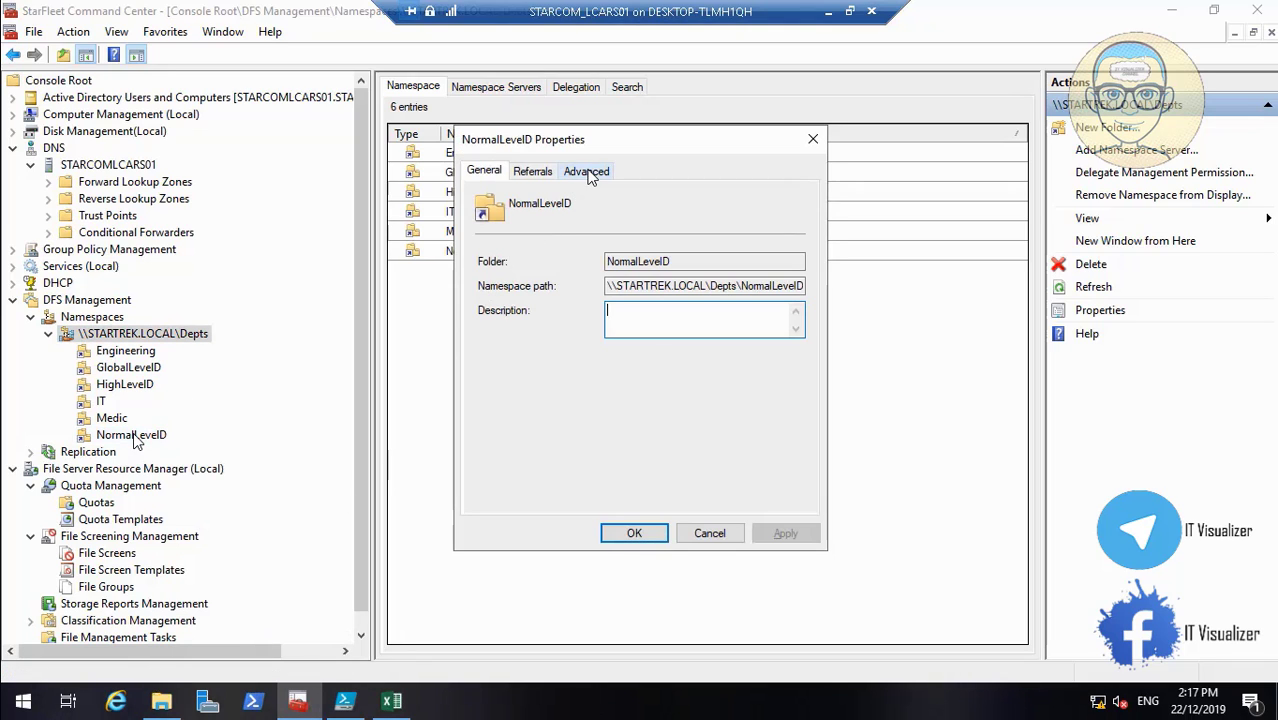
{"action": "left_click", "coordinate": [588, 172]}
{"action": "left_click", "coordinate": [516, 343]}
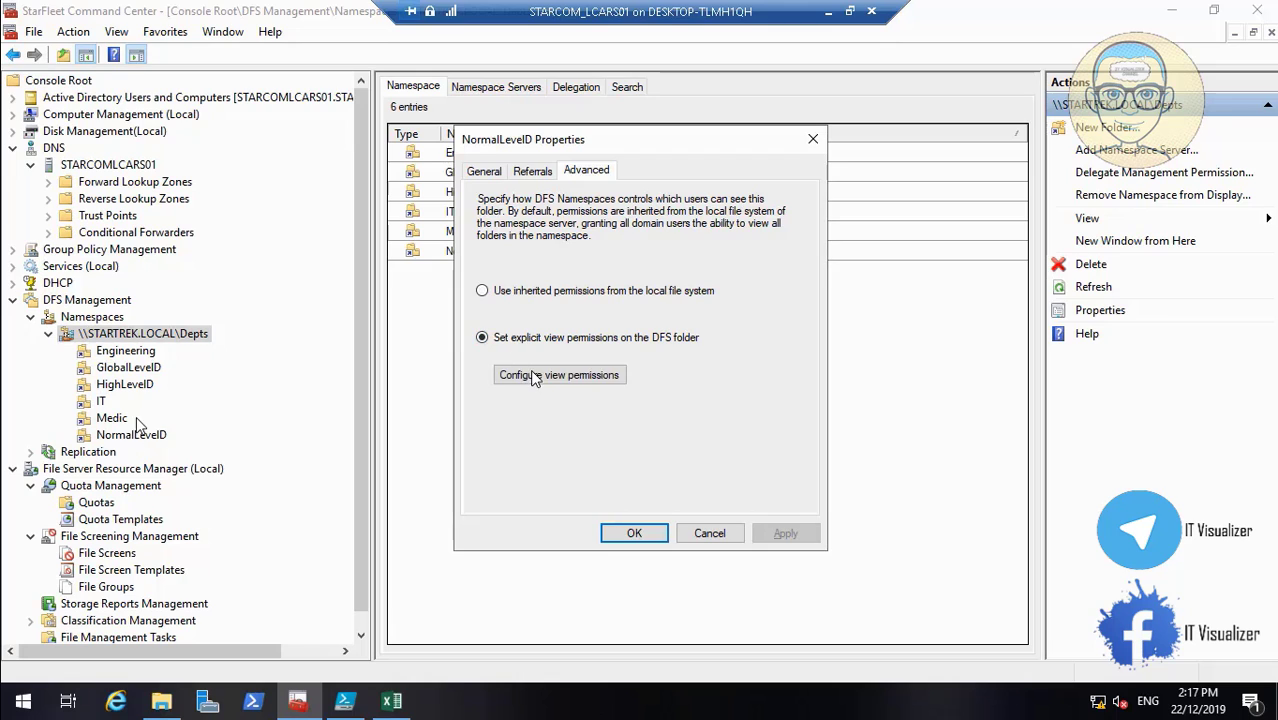
{"action": "left_click", "coordinate": [536, 372]}
- Give the STARCOM_NormalLevel_Users group Read view permission on the NormalLevelD namespace folder and apply the settings
{"action": "left_click", "coordinate": [676, 332]}
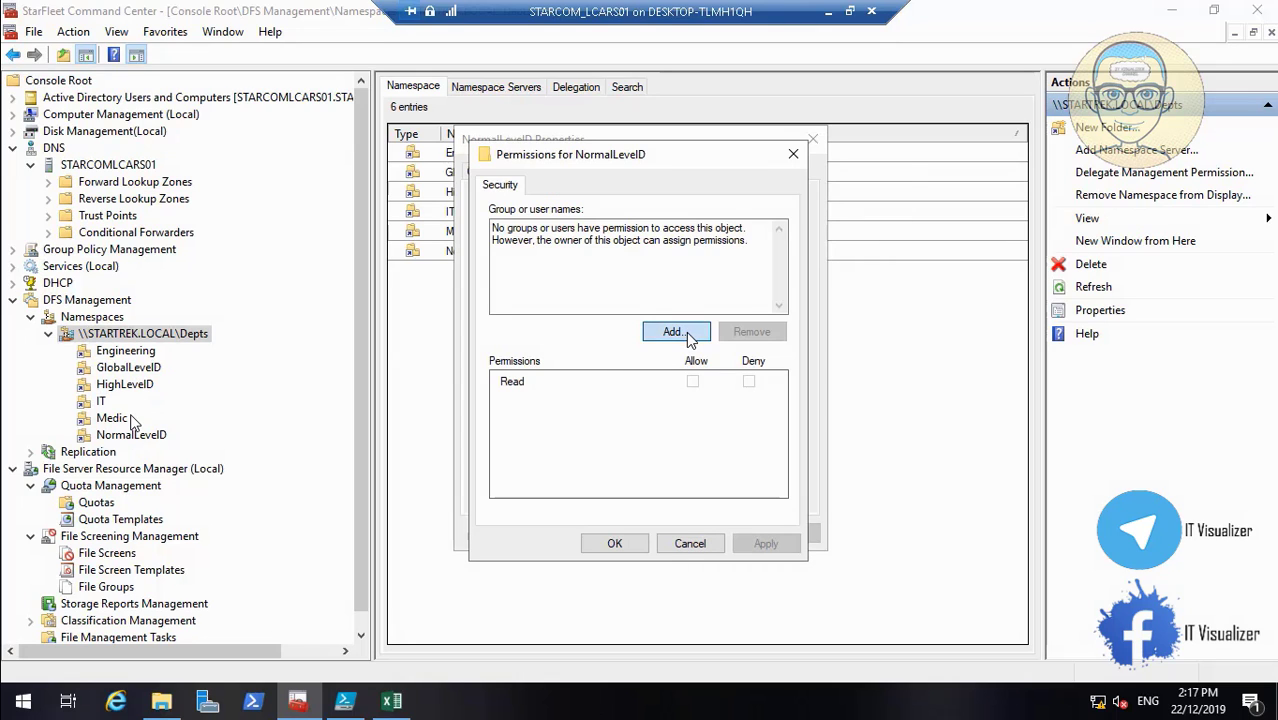
{"action": "type", "text": "Star"}
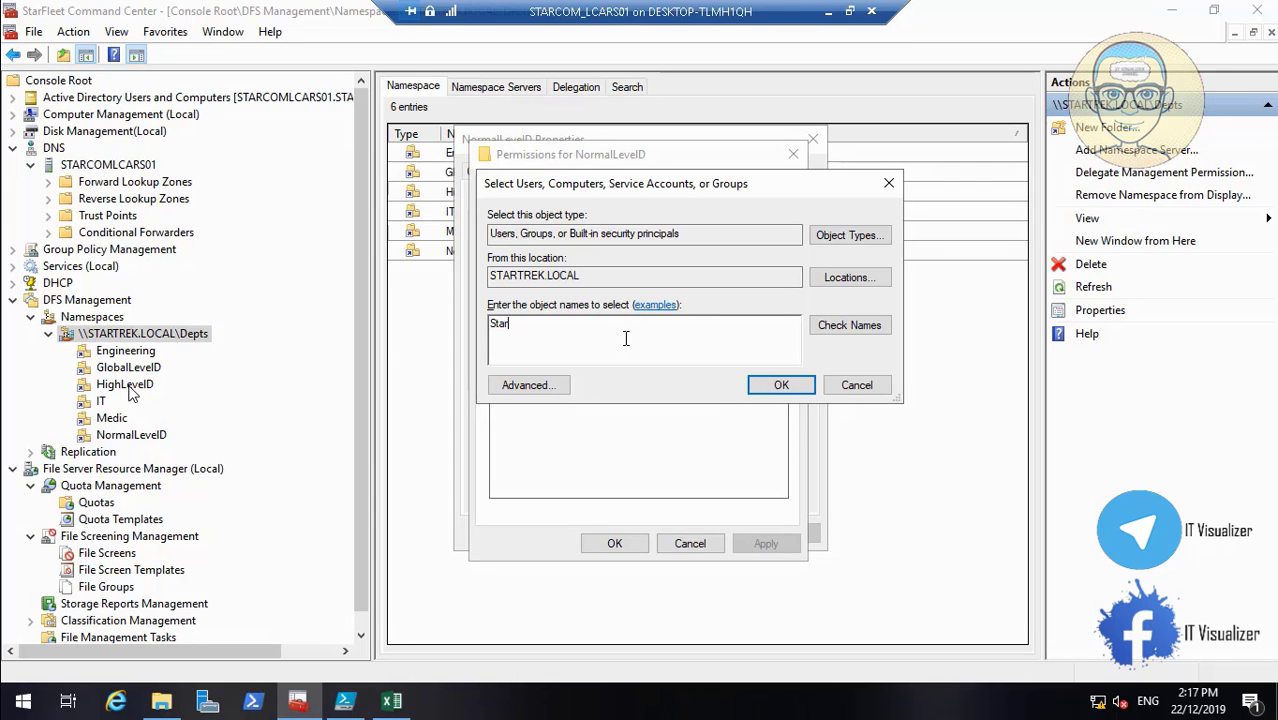
{"action": "type", "text": "com_nor"}
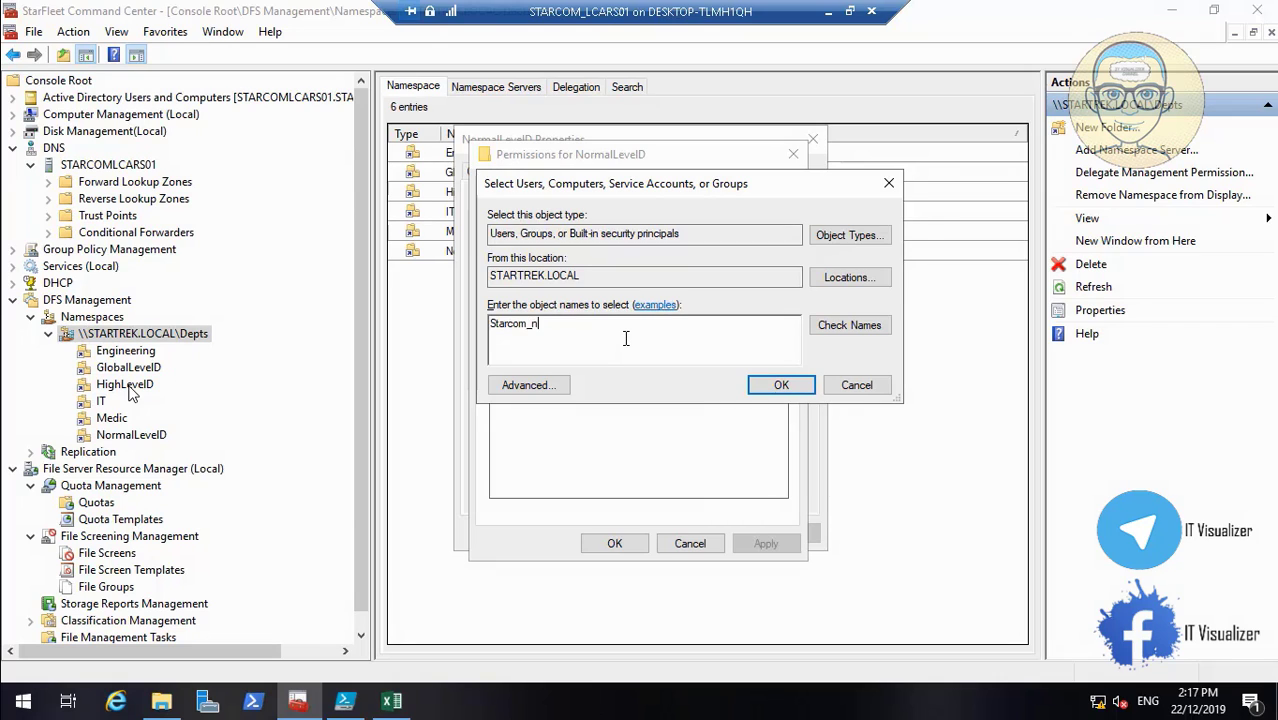
{"action": "left_click", "coordinate": [850, 325]}
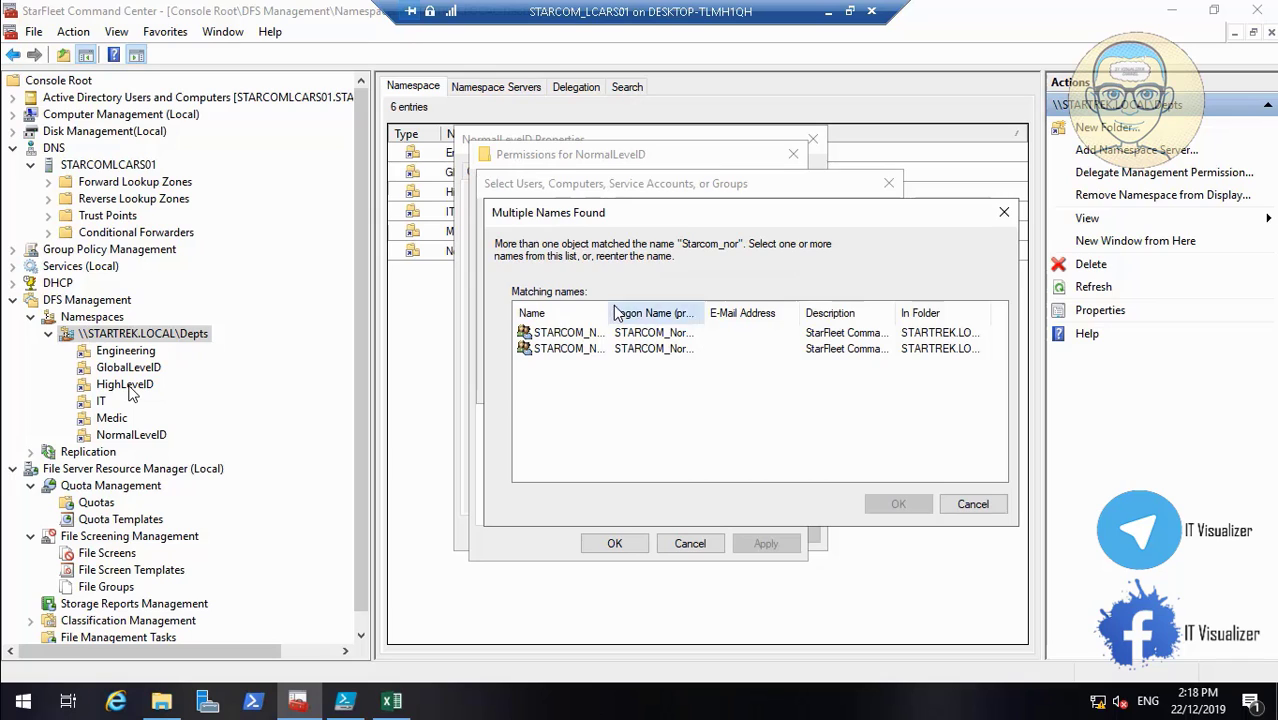
{"action": "left_click_drag", "start_coordinate": [721, 302], "coordinate": [727, 303]}
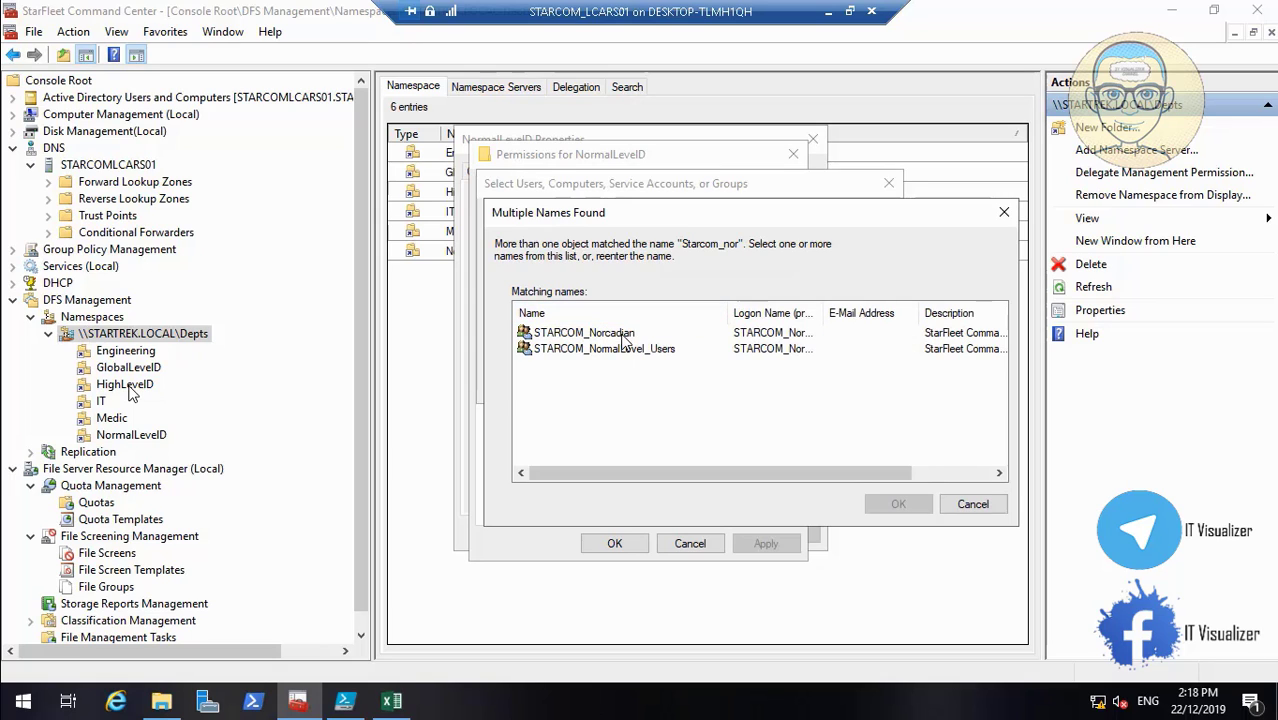
{"action": "left_click", "coordinate": [628, 350]}
{"action": "left_click", "coordinate": [897, 503]}
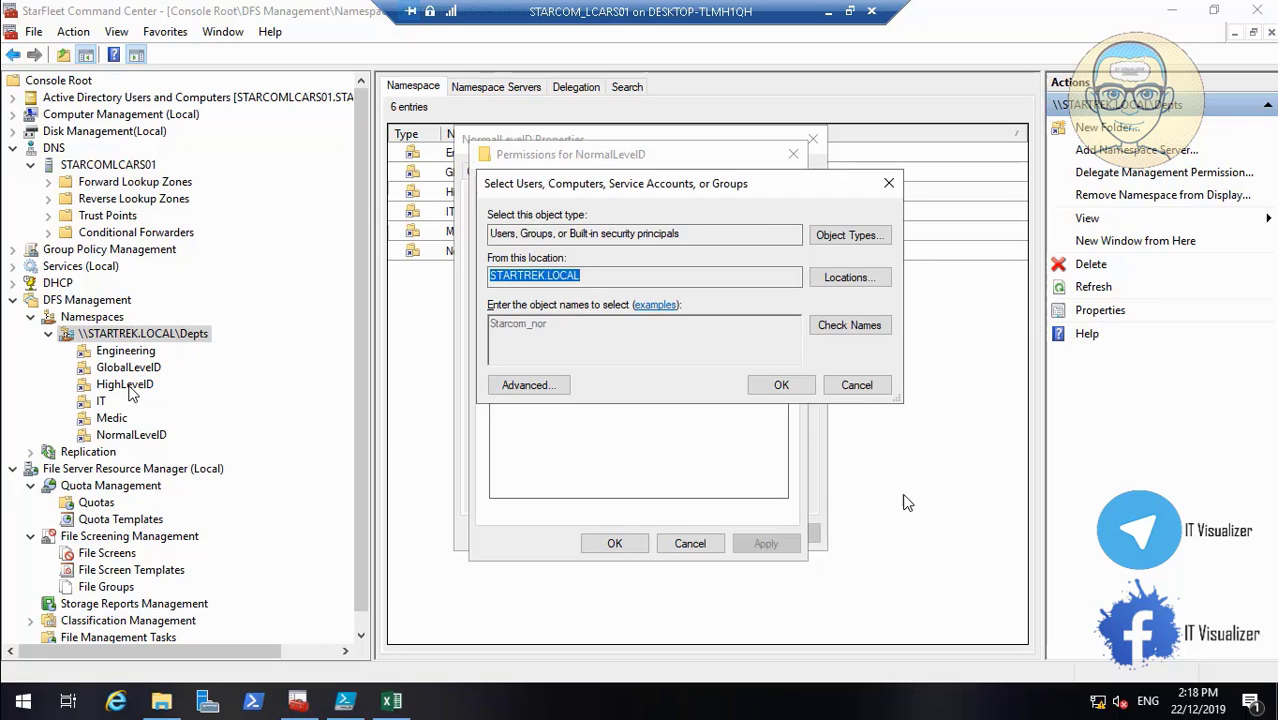
{"action": "left_click", "coordinate": [764, 384]}
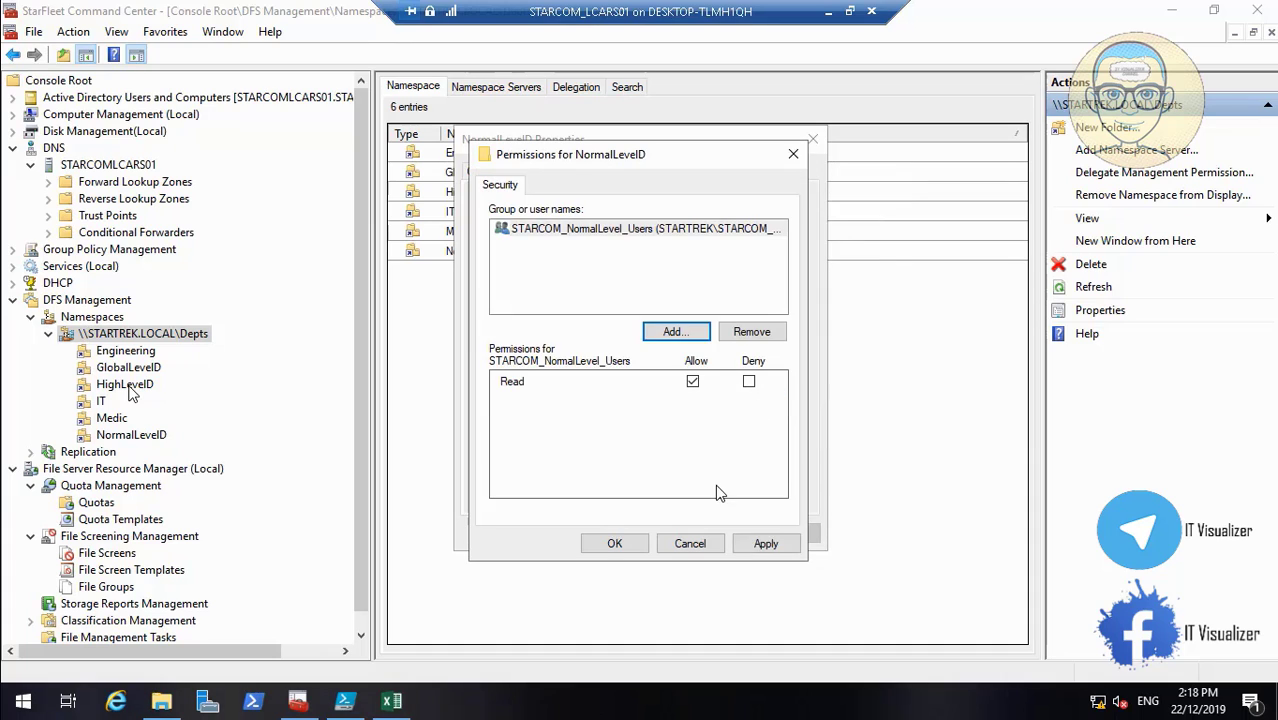
{"action": "left_click", "coordinate": [760, 541]}
{"action": "left_click", "coordinate": [624, 542]}
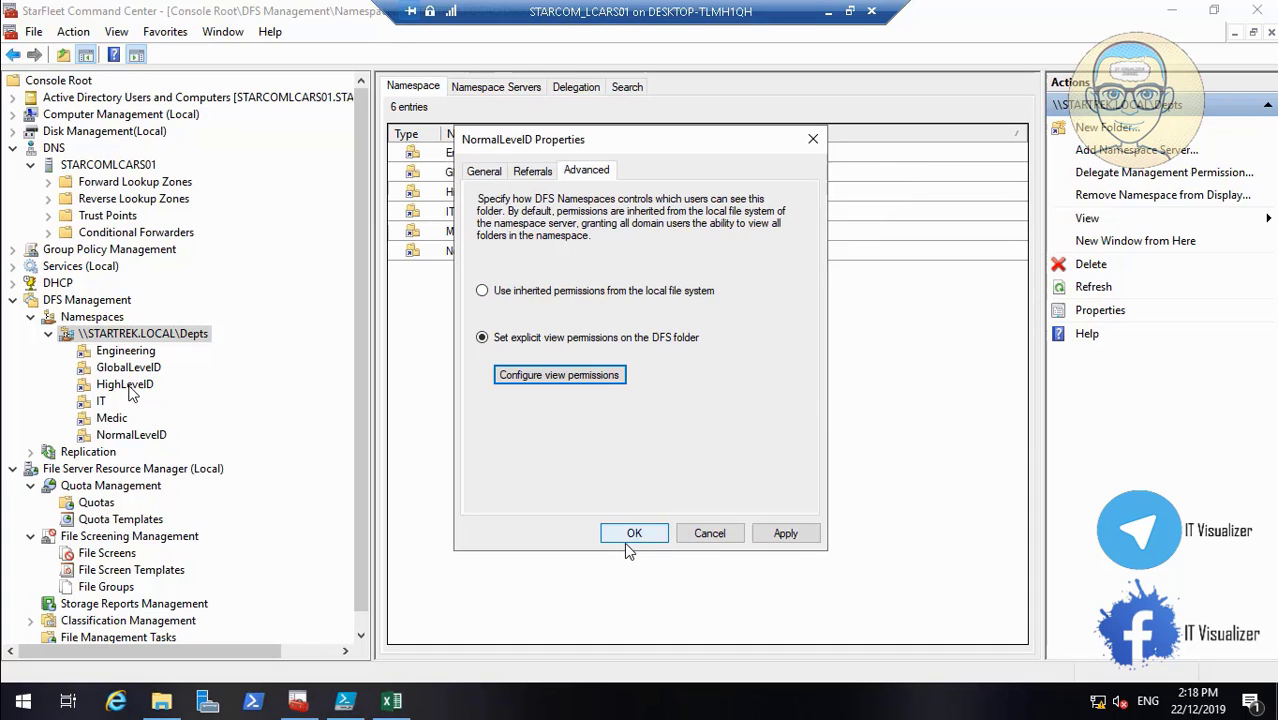
{"action": "left_click", "coordinate": [782, 536]}
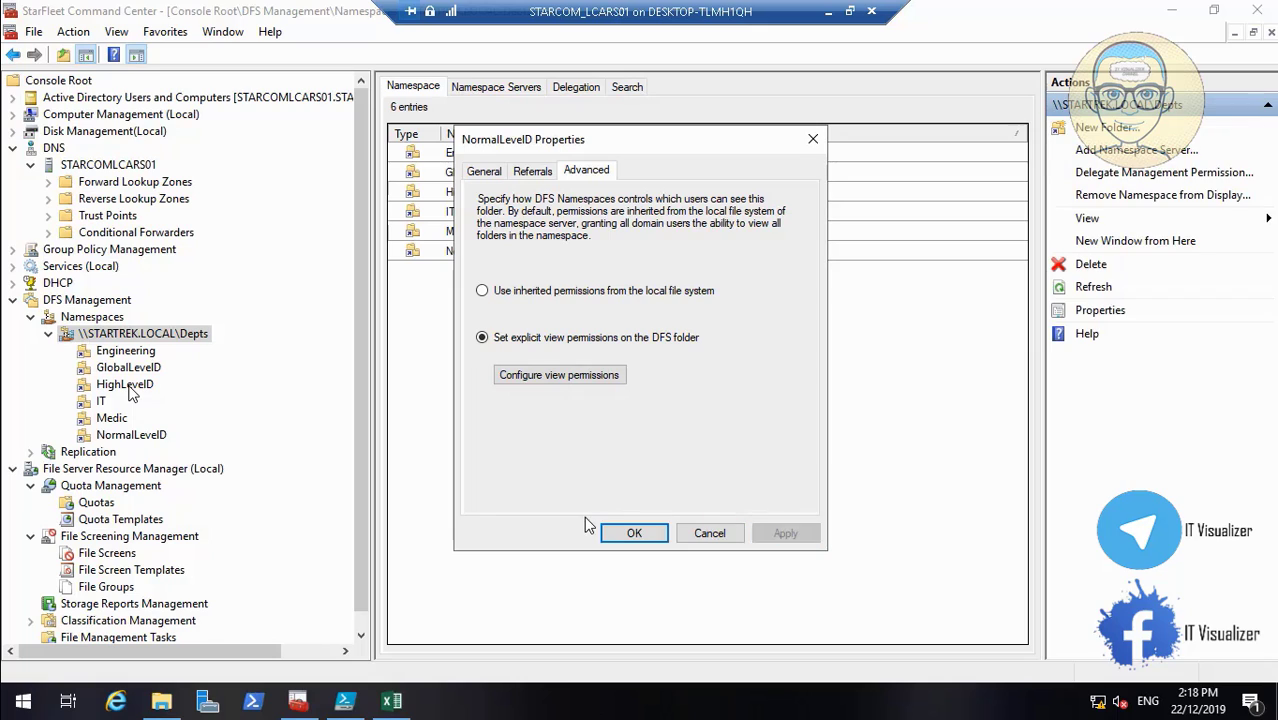
{"action": "left_click", "coordinate": [622, 533]}
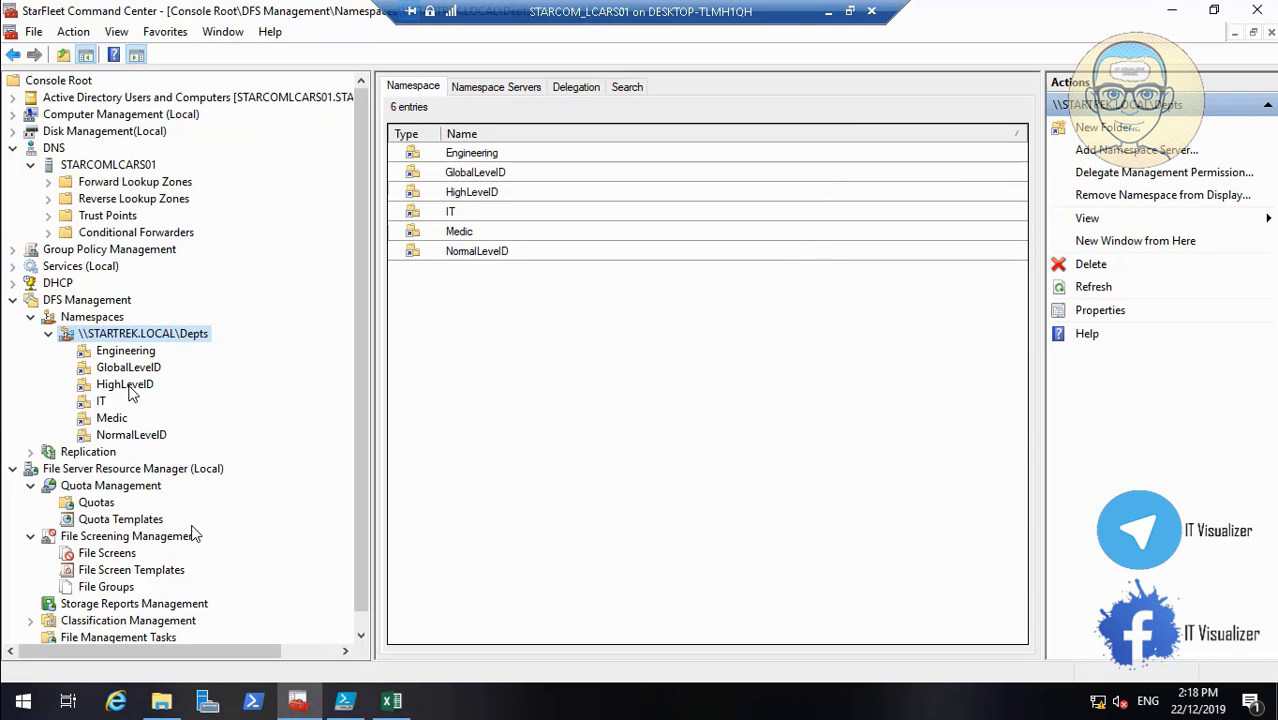
- Switch to File Explorer, copy the Researchers folder's name in AllShips without renaming it, and close the window
{"action": "left_click", "coordinate": [161, 701]}
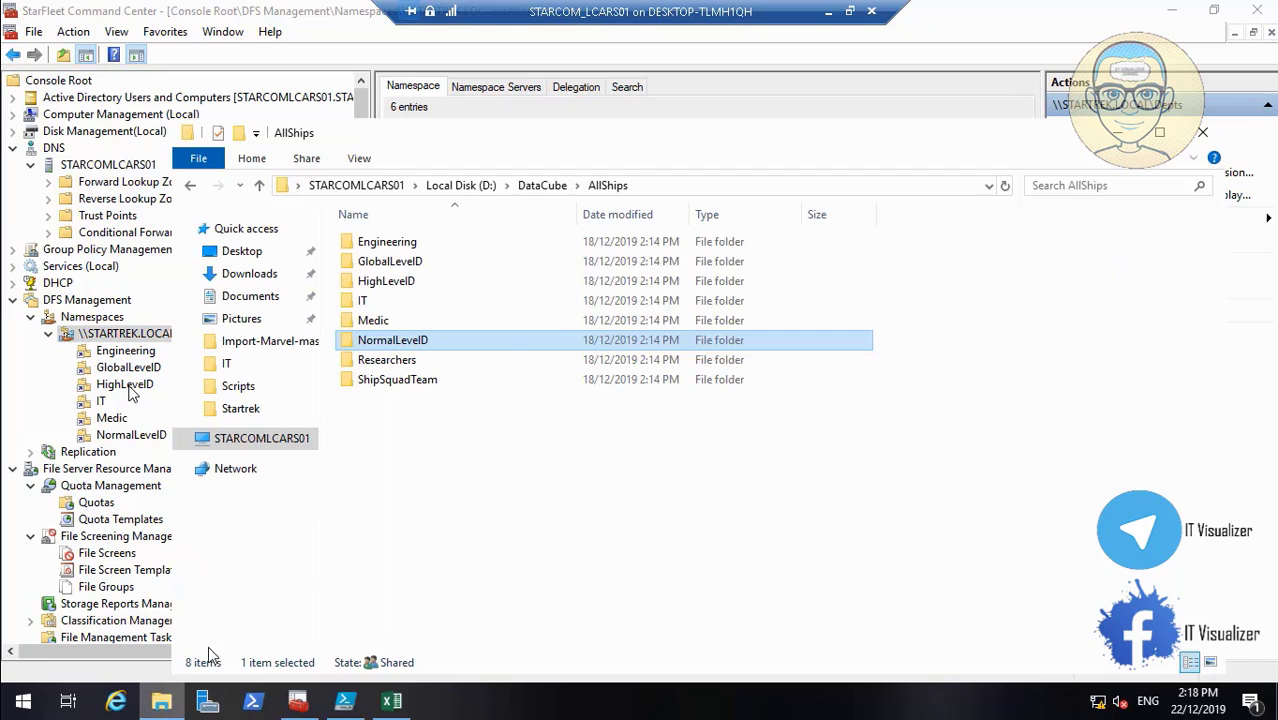
{"action": "left_click", "coordinate": [414, 362]}
{"action": "right_click", "coordinate": [412, 361]}
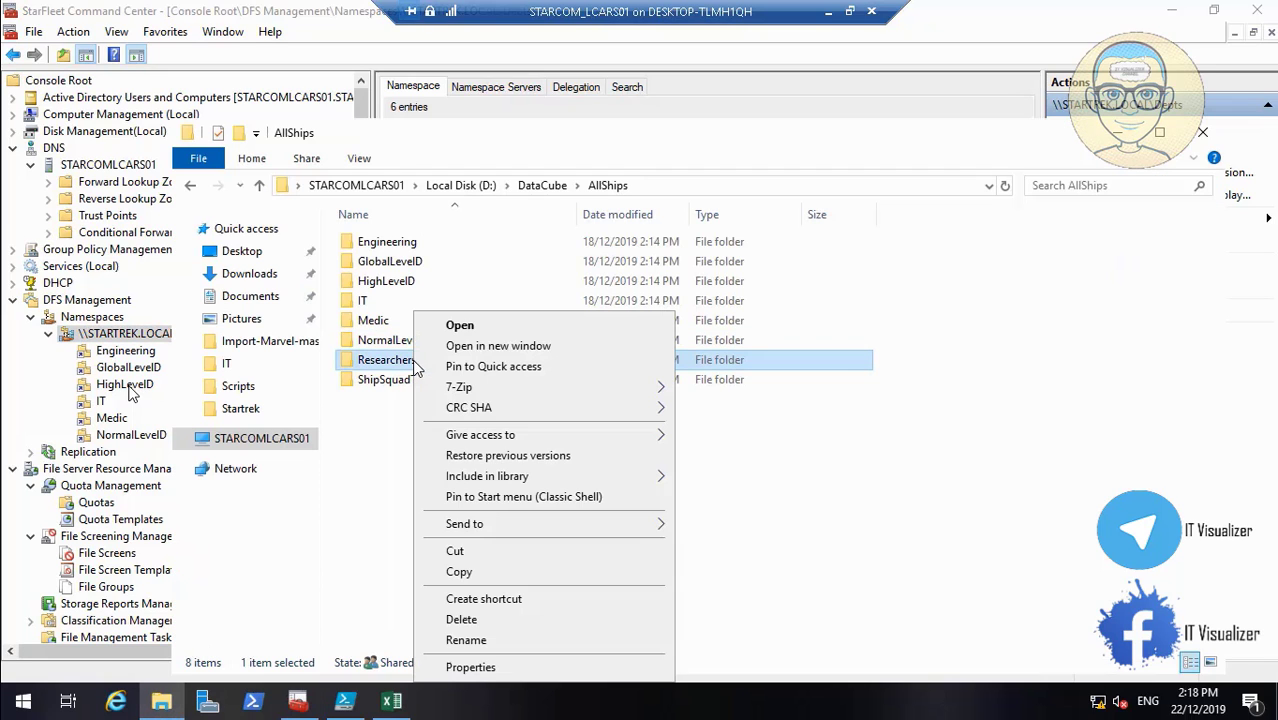
{"action": "left_click", "coordinate": [503, 640]}
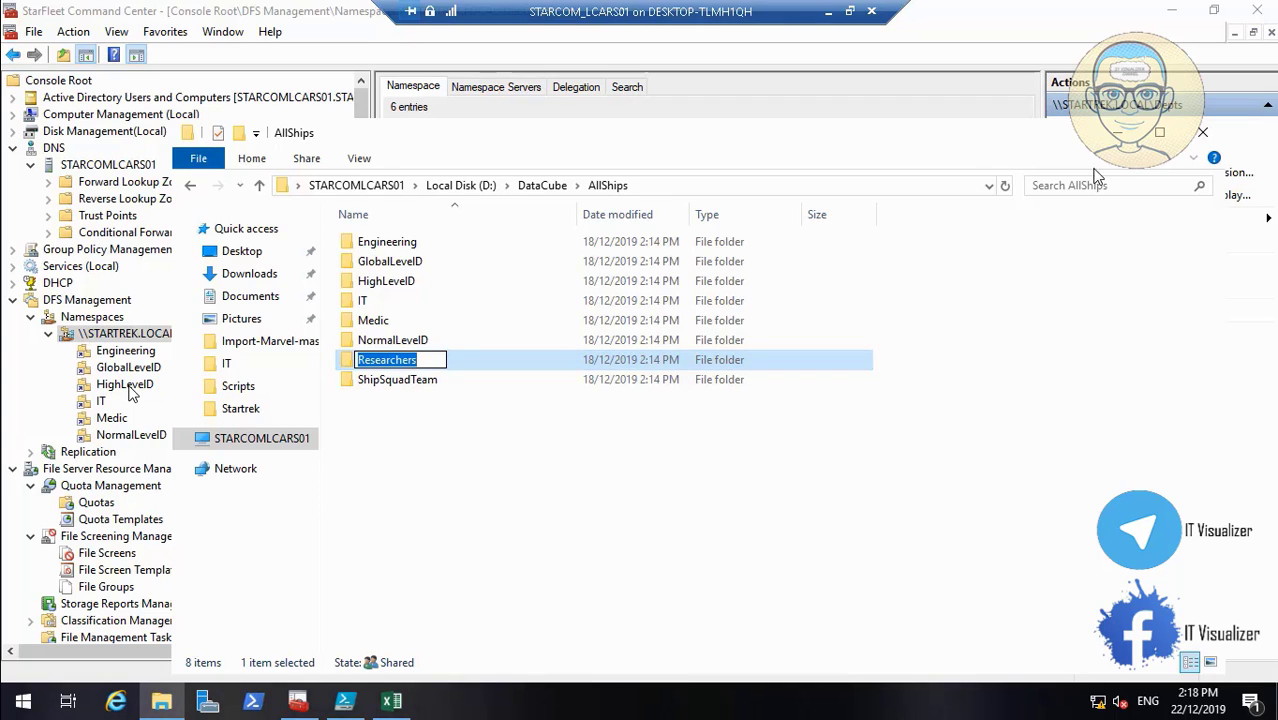
{"action": "left_click", "coordinate": [1203, 132]}
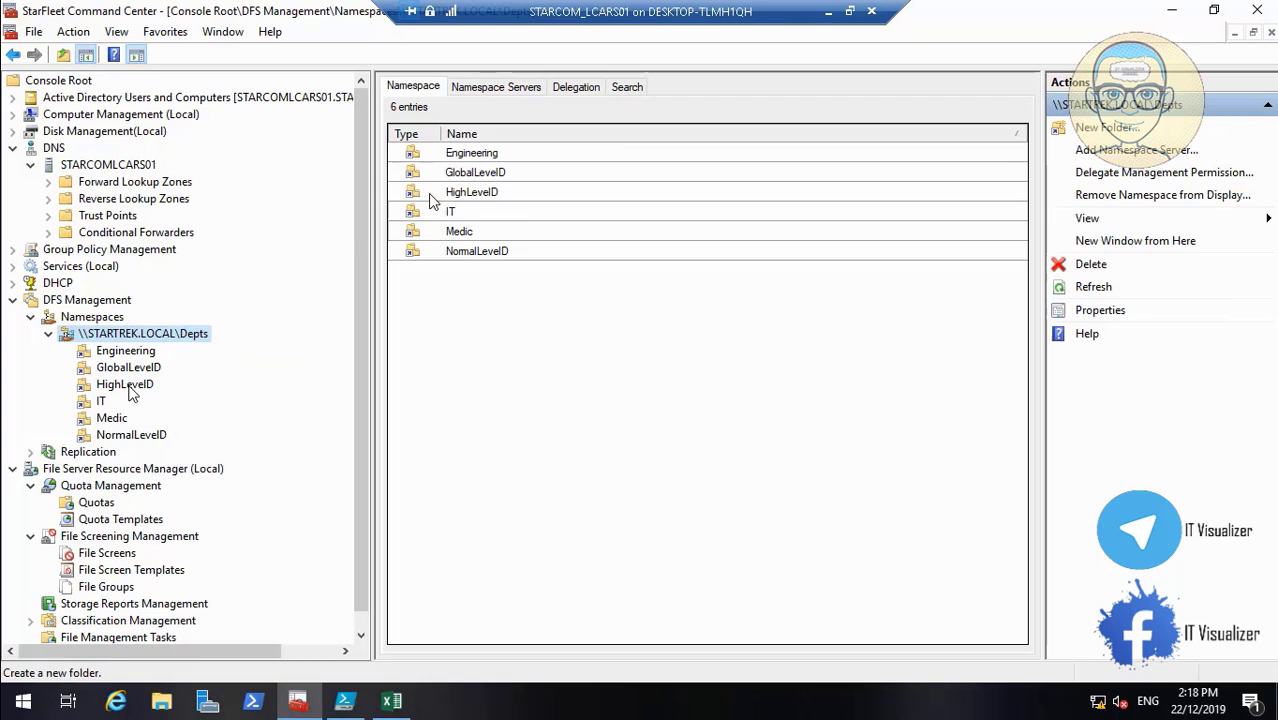
- Create a Researchers folder in the \\STARTREK.LOCAL\Depts namespace with \\STARCOMLCARS01\DataCube$\AllShips\Researchers as its folder target
{"action": "right_click", "coordinate": [166, 336]}
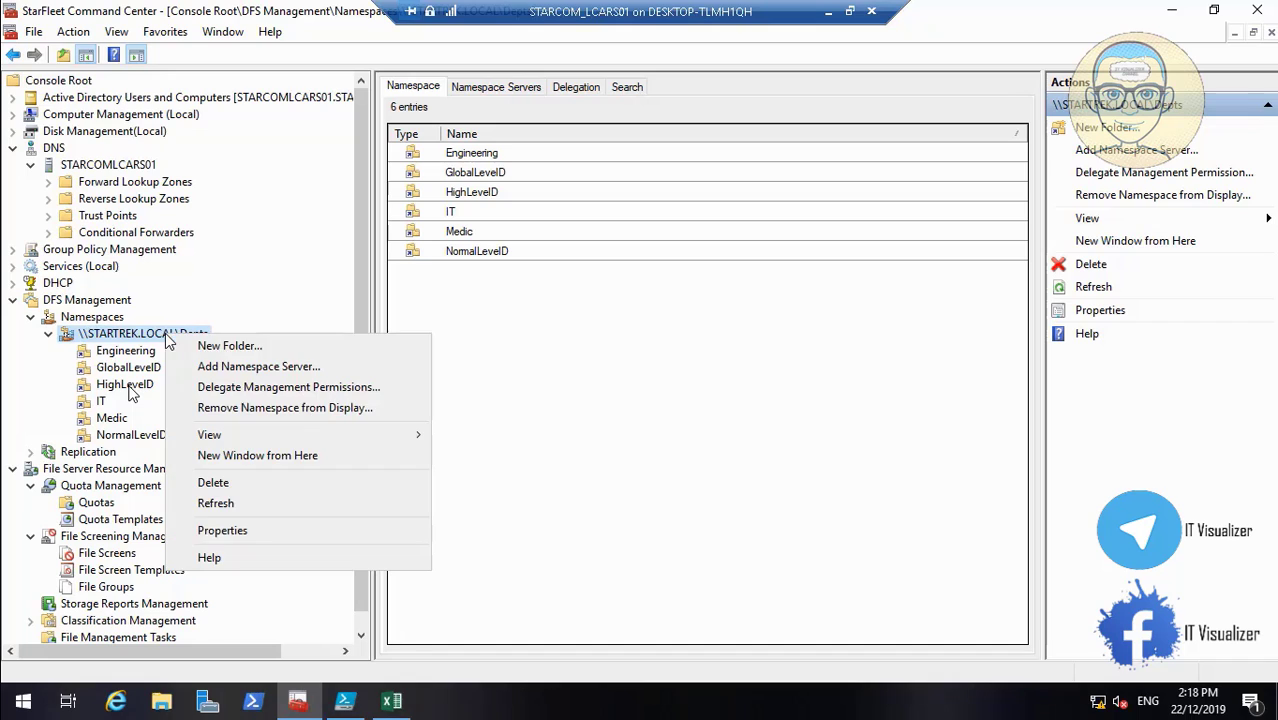
{"action": "left_click", "coordinate": [228, 346]}
{"action": "type", "text": "Researchers"}
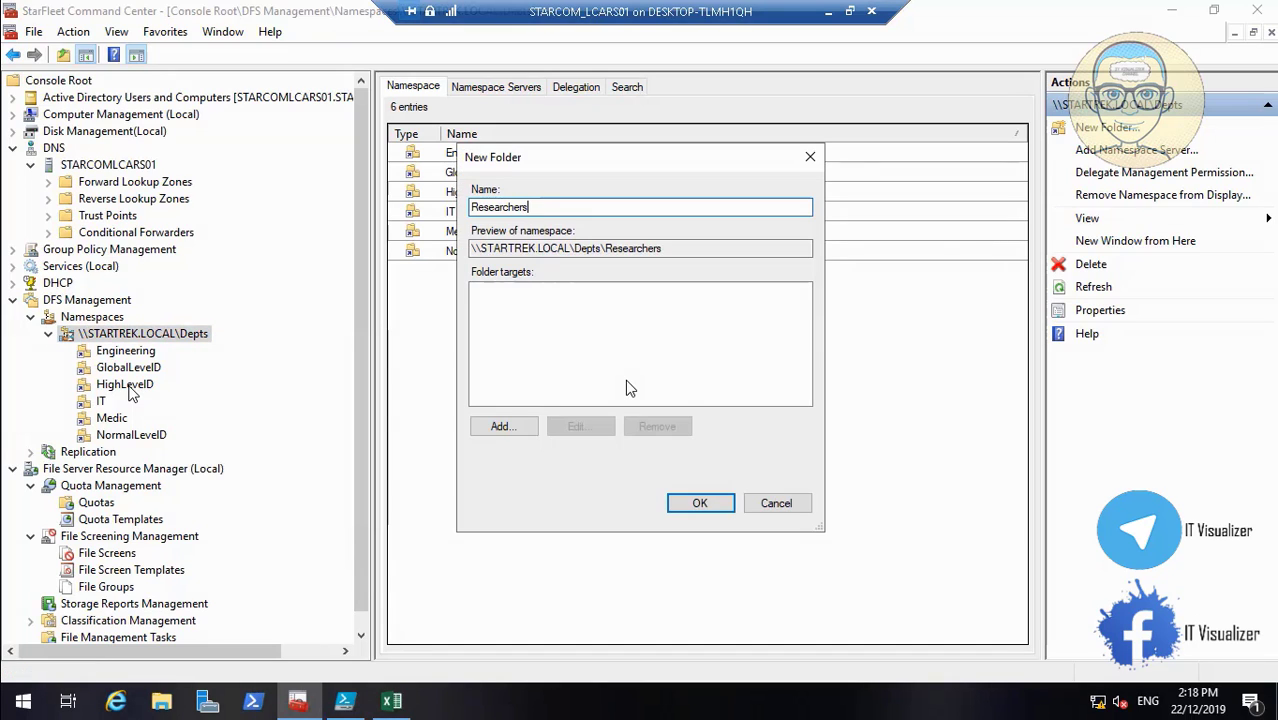
{"action": "left_click", "coordinate": [512, 426]}
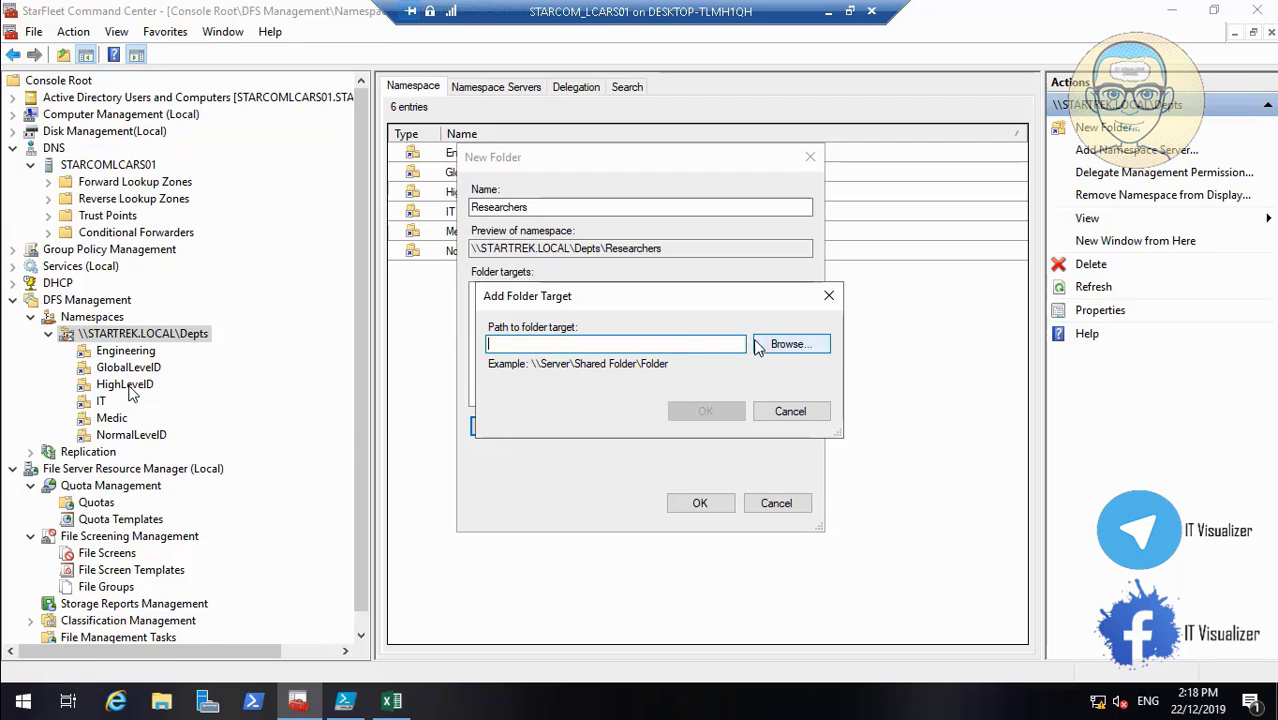
{"action": "left_click", "coordinate": [790, 344]}
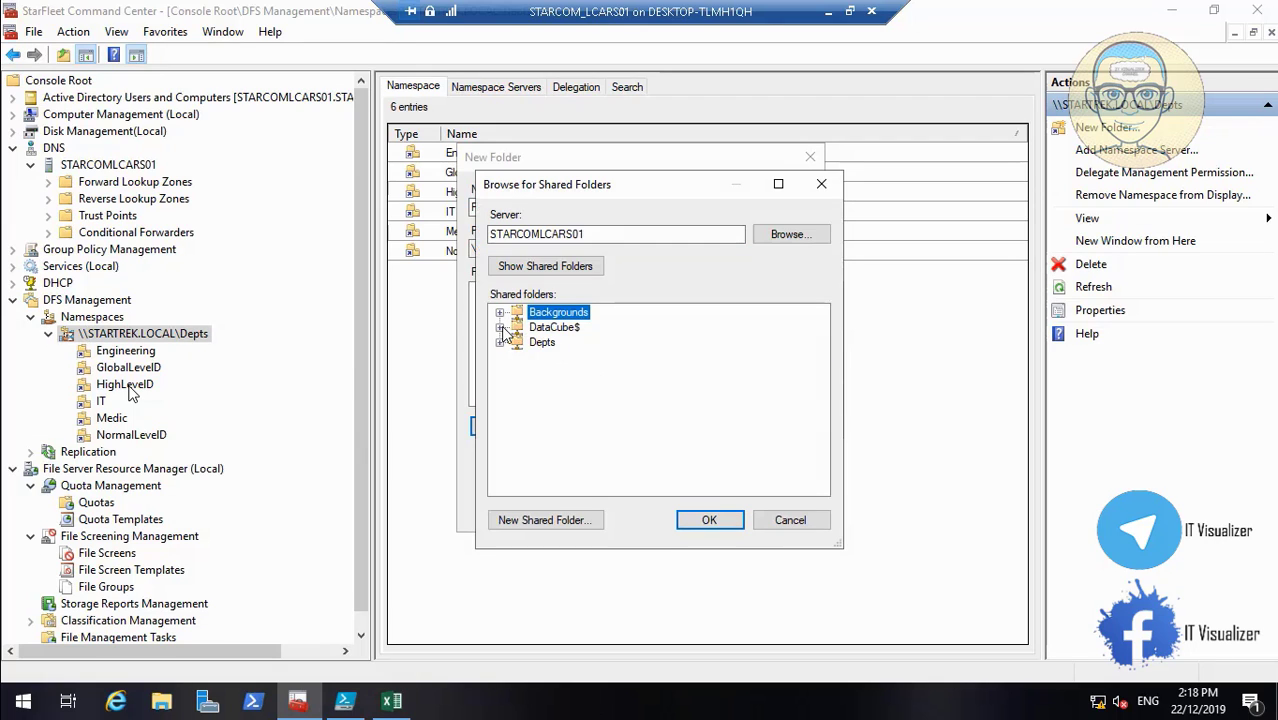
{"action": "left_click", "coordinate": [500, 327]}
{"action": "left_click", "coordinate": [518, 328]}
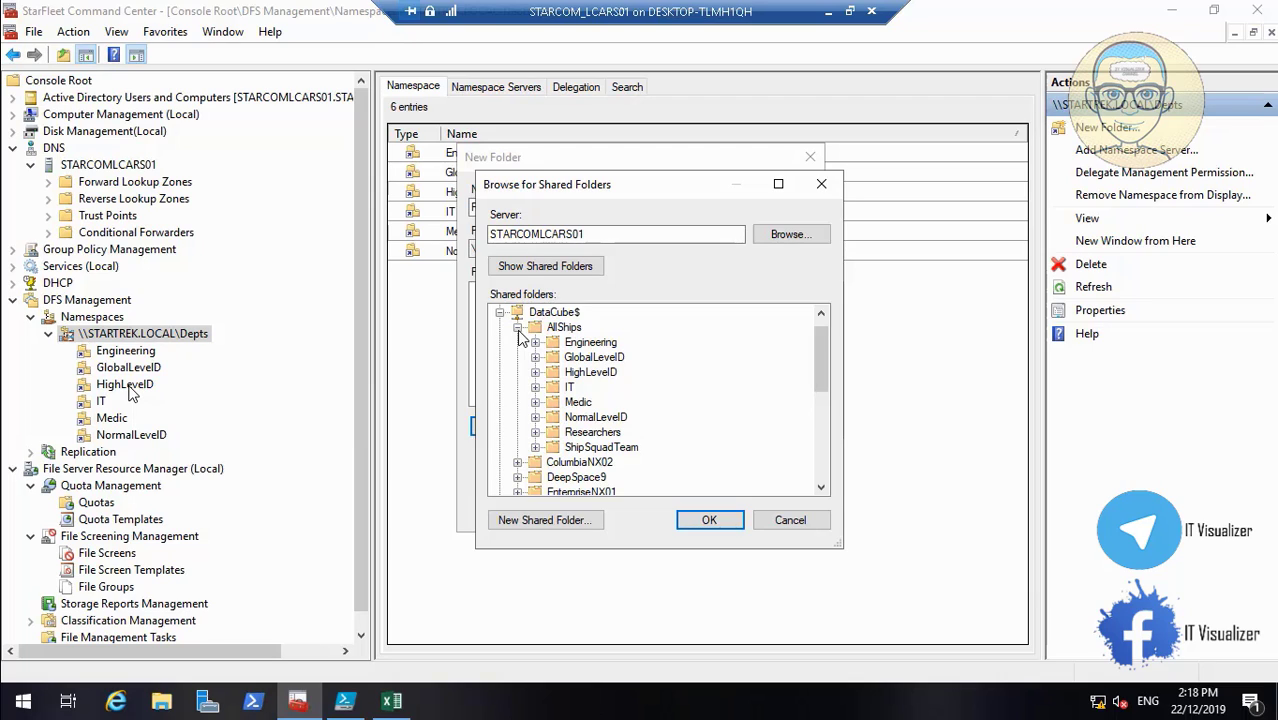
{"action": "left_click", "coordinate": [604, 438]}
{"action": "left_click", "coordinate": [704, 519]}
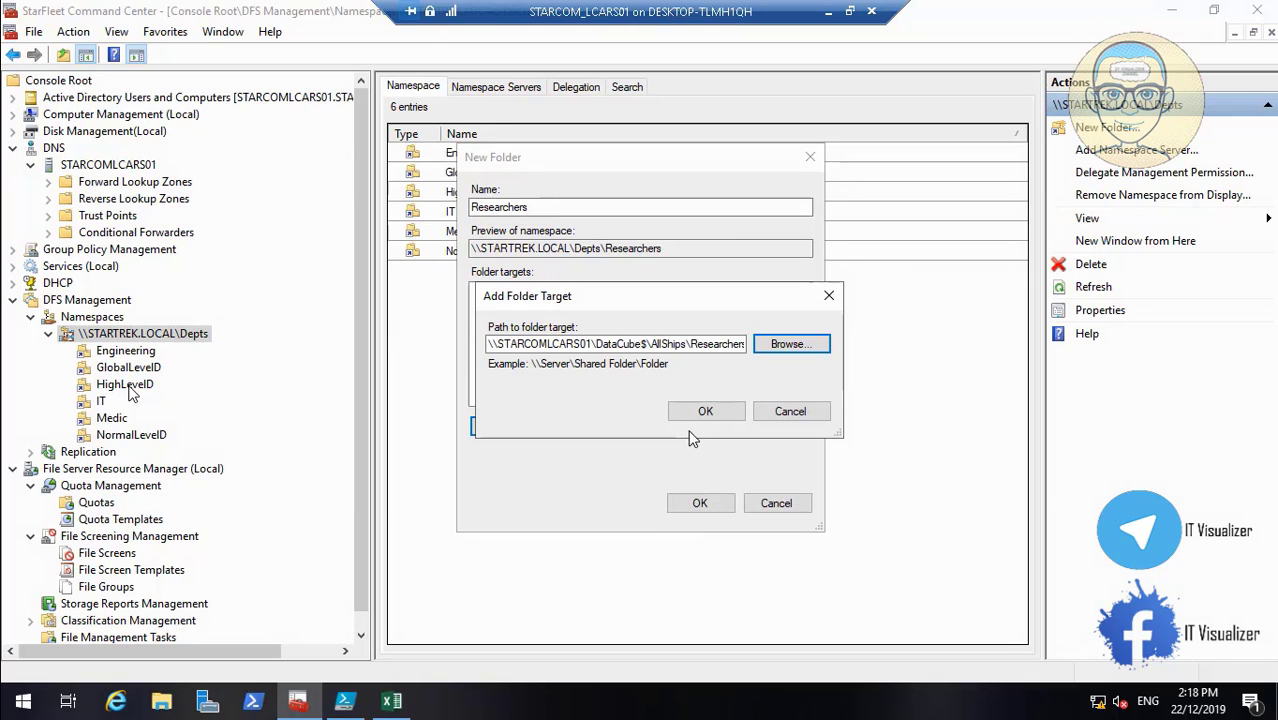
{"action": "left_click", "coordinate": [713, 414]}
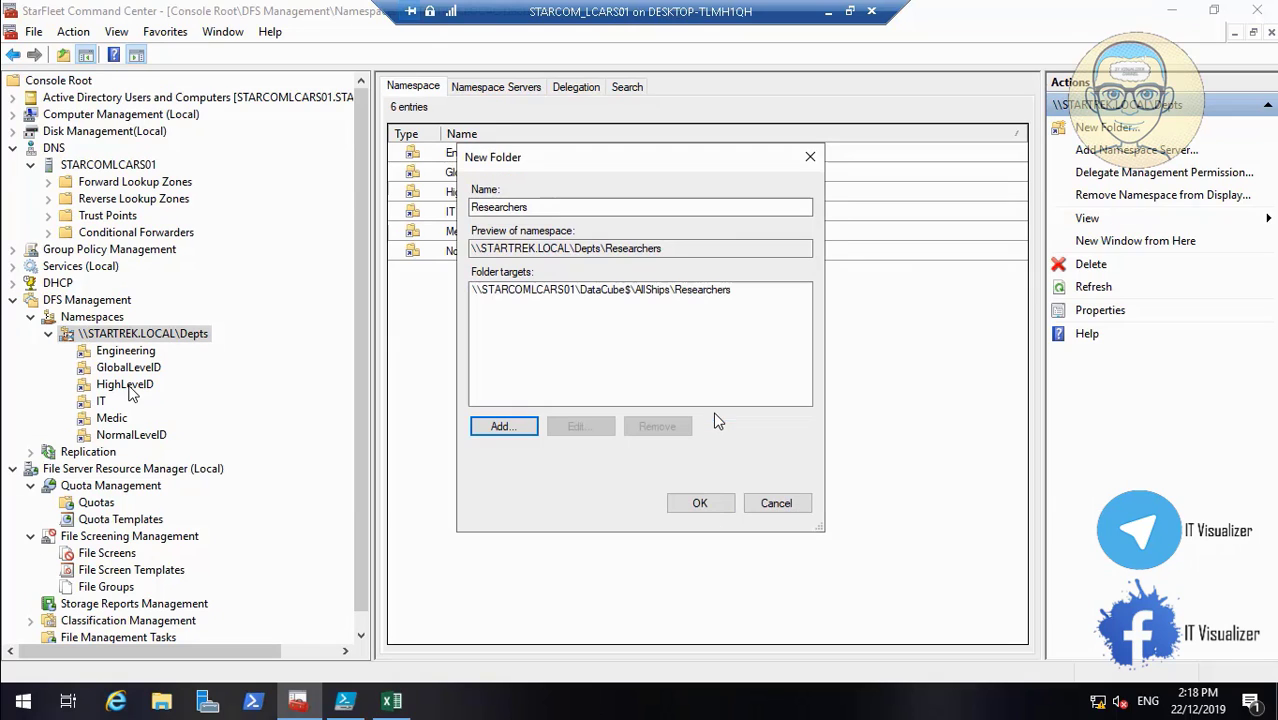
{"action": "left_click", "coordinate": [702, 504]}
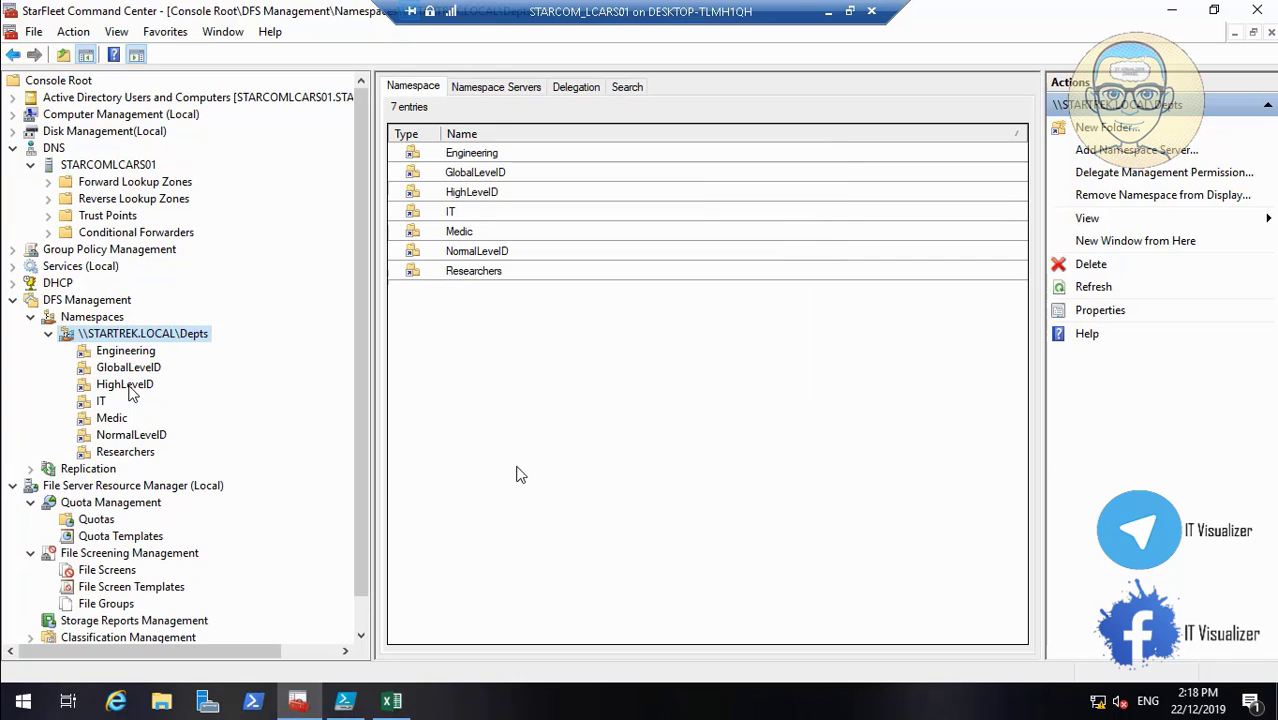
- Set explicit view permissions on the Researchers namespace folder and open their configuration
{"action": "right_click", "coordinate": [137, 458]}
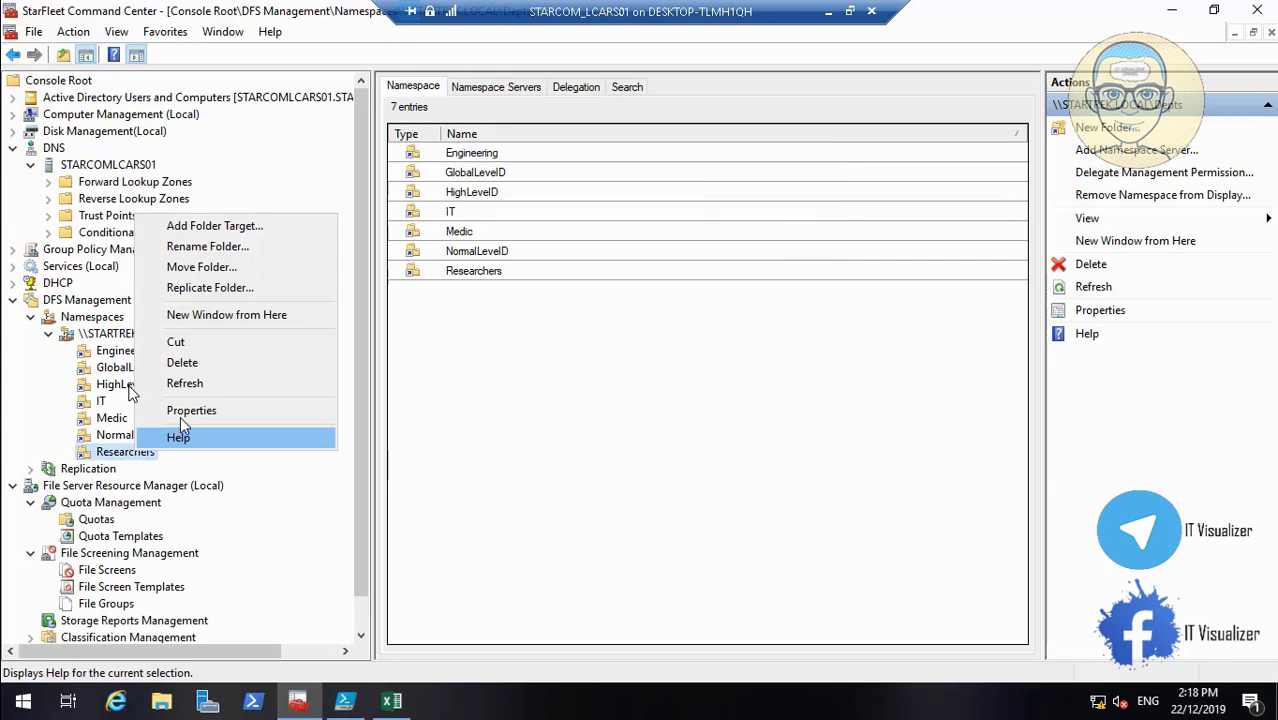
{"action": "left_click", "coordinate": [232, 409]}
{"action": "left_click", "coordinate": [601, 172]}
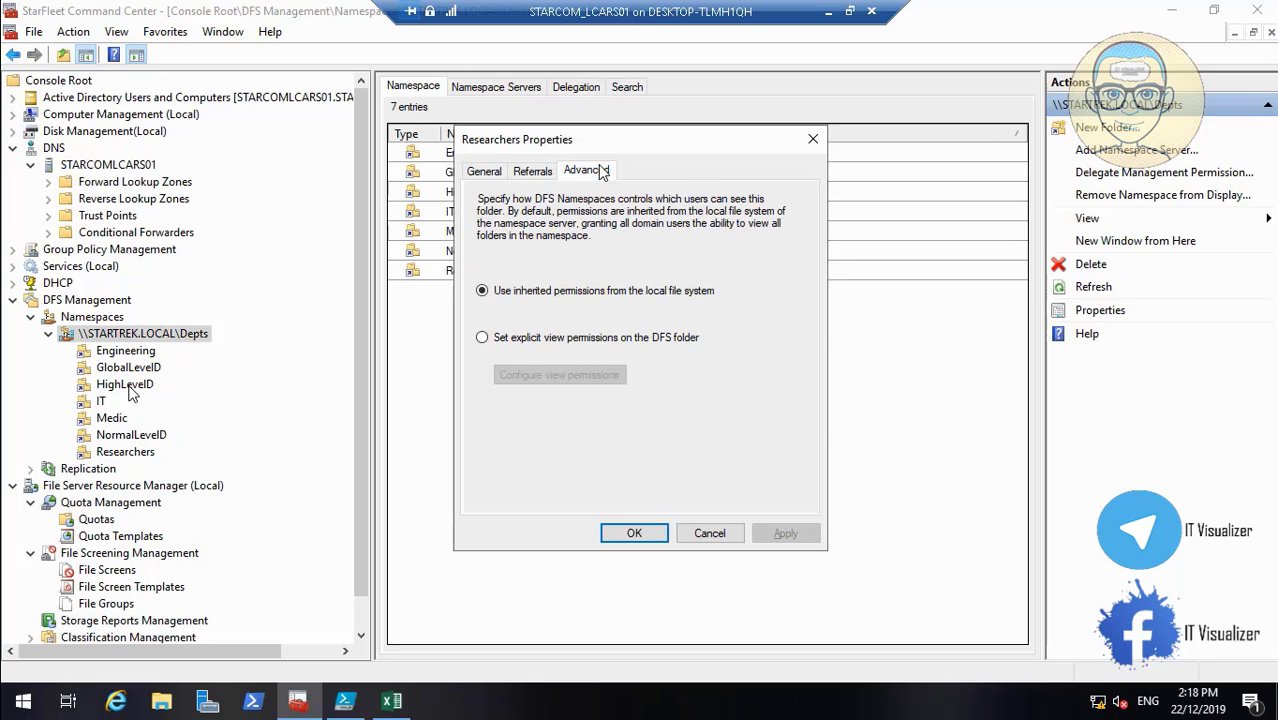
{"action": "left_click", "coordinate": [524, 337]}
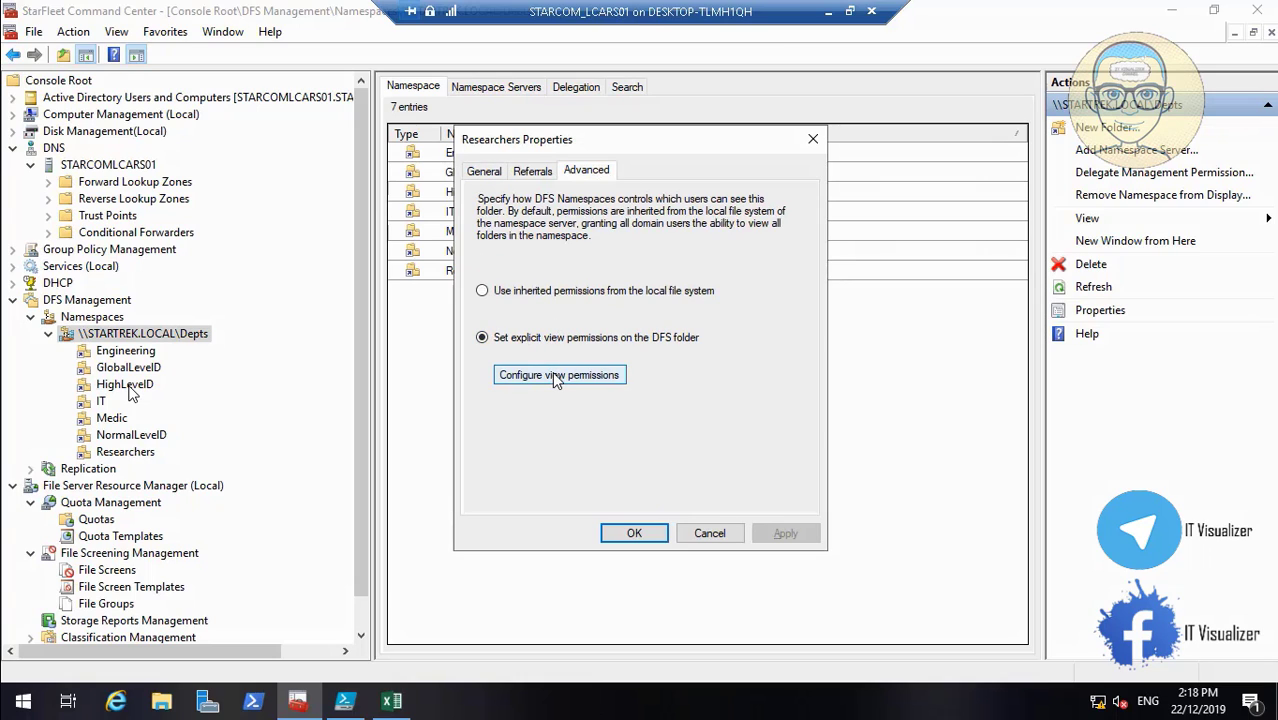
{"action": "left_click", "coordinate": [554, 374]}
- Give the STARCOM_Researchers group Read view permission on the Researchers namespace folder and apply the settings
{"action": "left_click", "coordinate": [679, 333]}
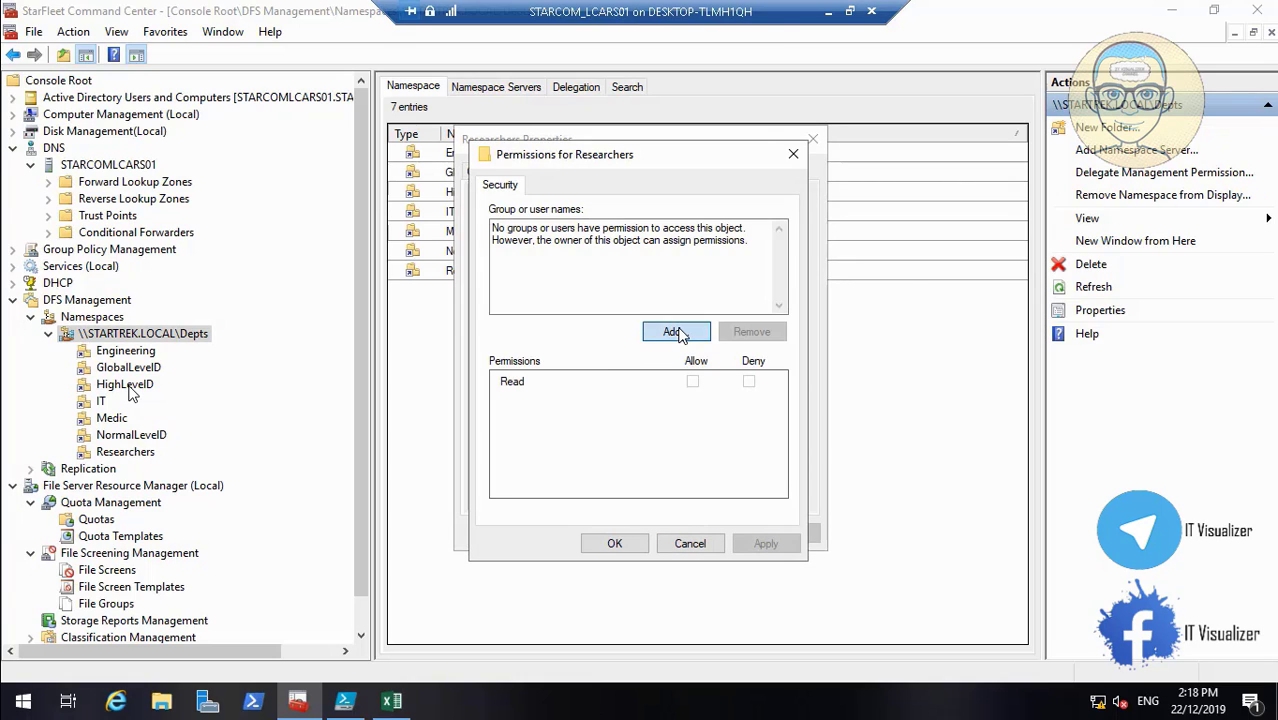
{"action": "type", "text": "Starcom_res"}
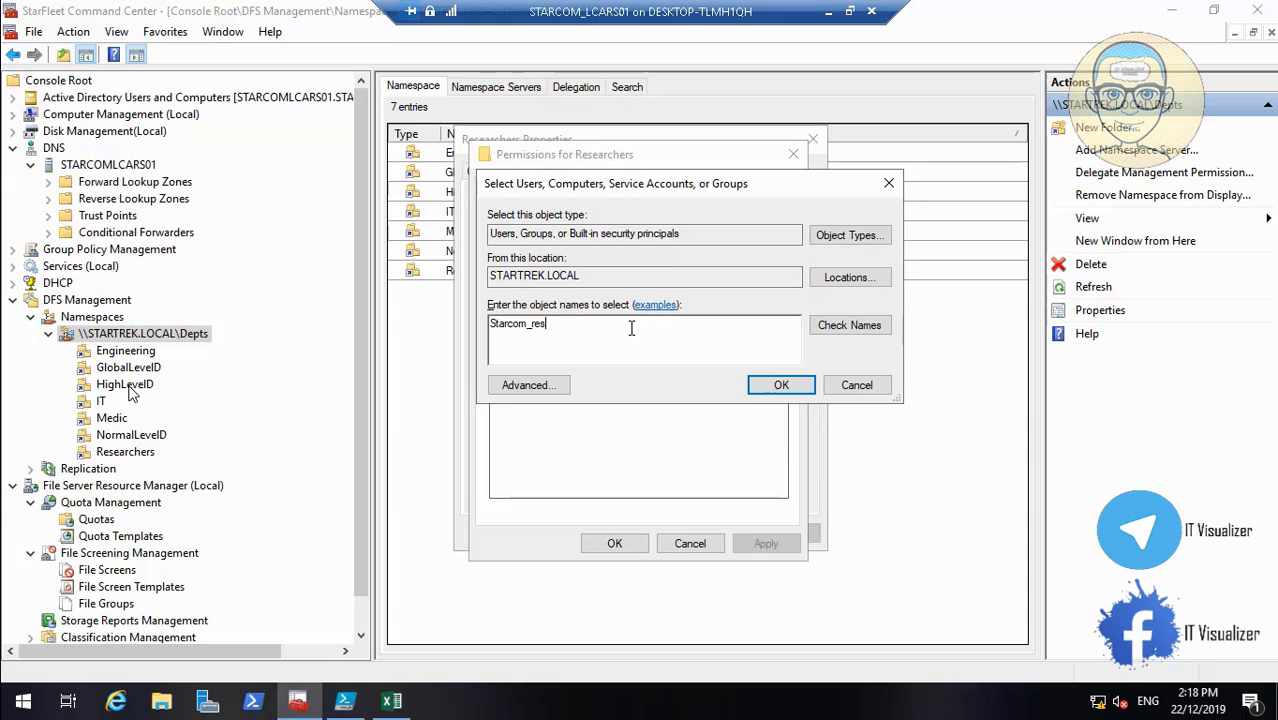
{"action": "left_click", "coordinate": [838, 323]}
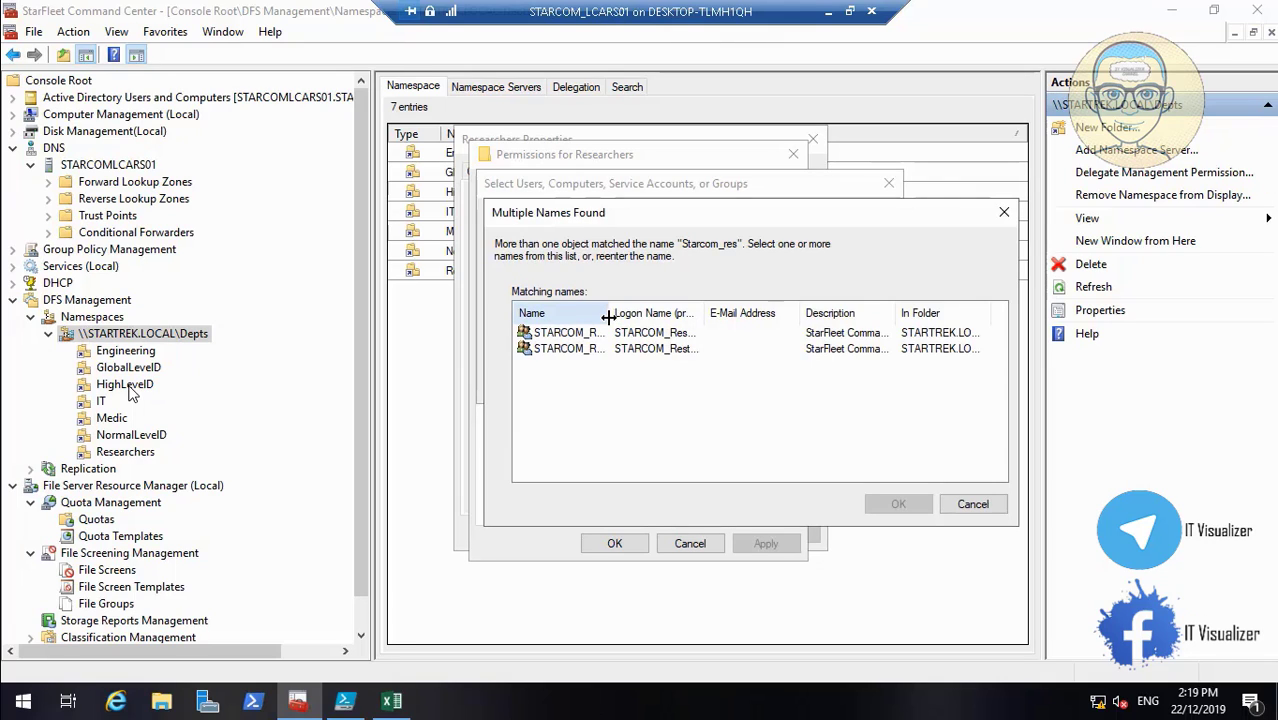
{"action": "left_click_drag", "start_coordinate": [716, 300], "coordinate": [718, 303]}
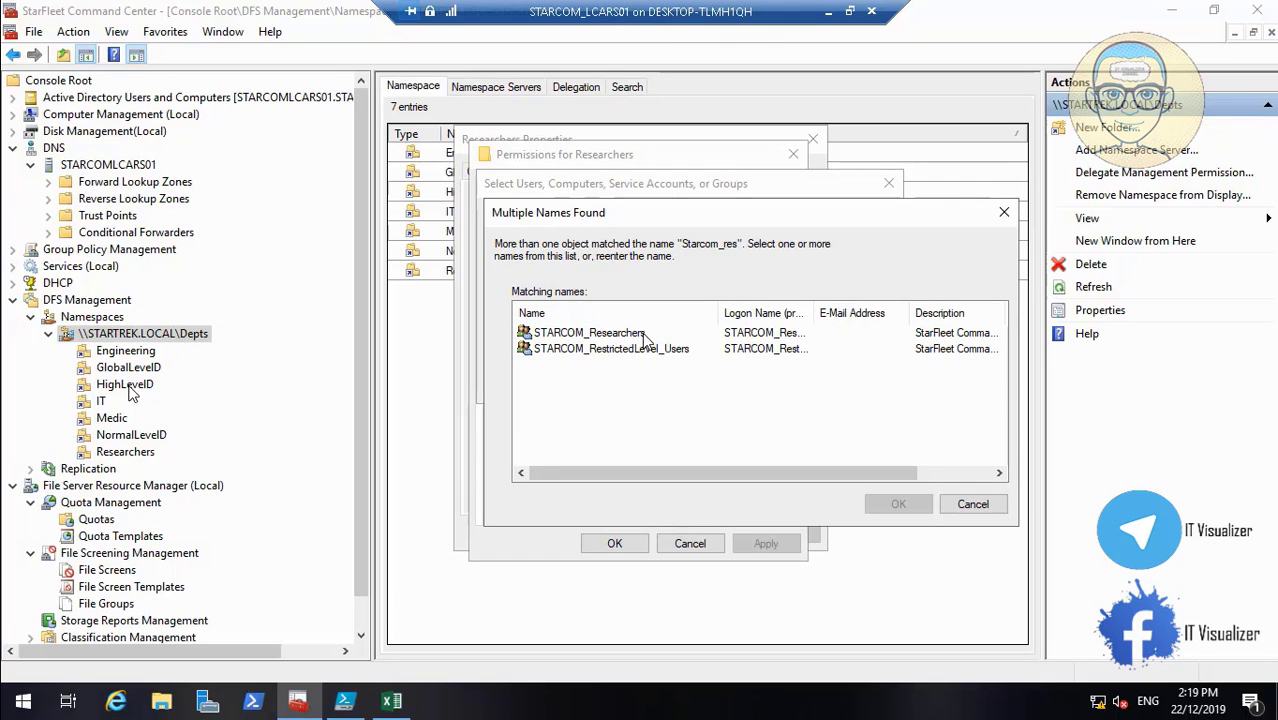
{"action": "left_click", "coordinate": [642, 332]}
{"action": "left_click", "coordinate": [895, 505]}
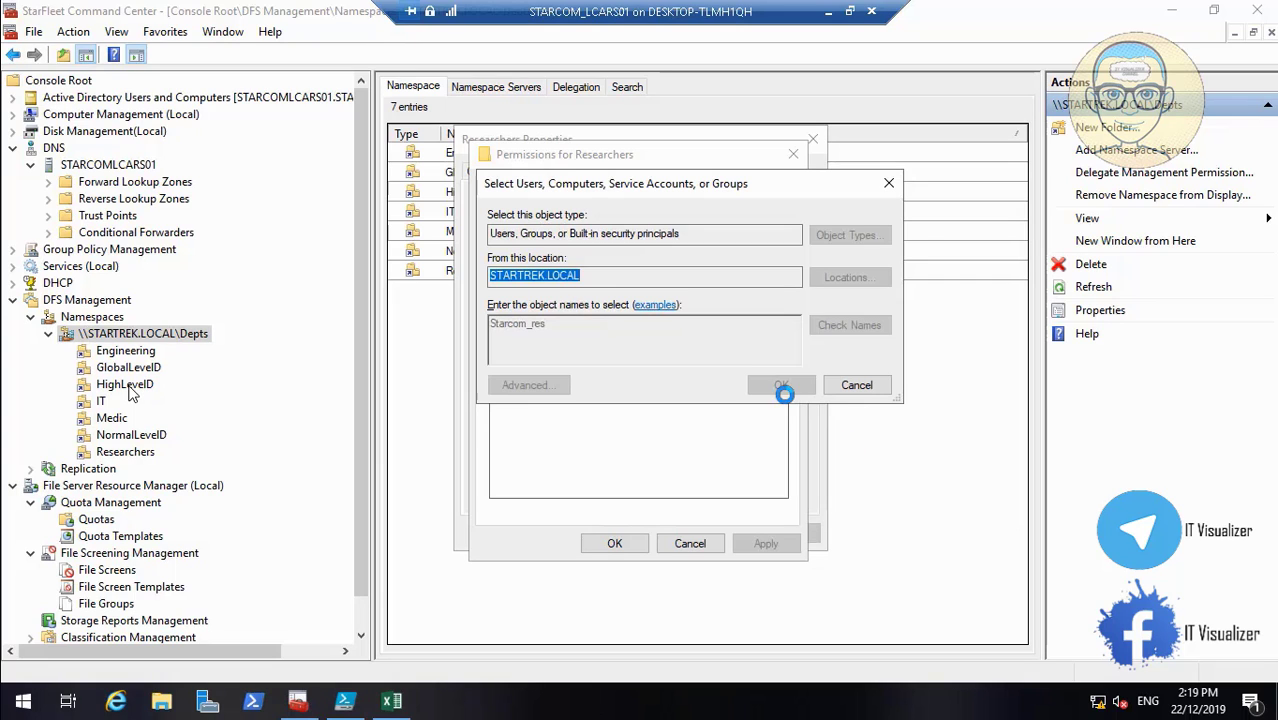
{"action": "left_click", "coordinate": [781, 386]}
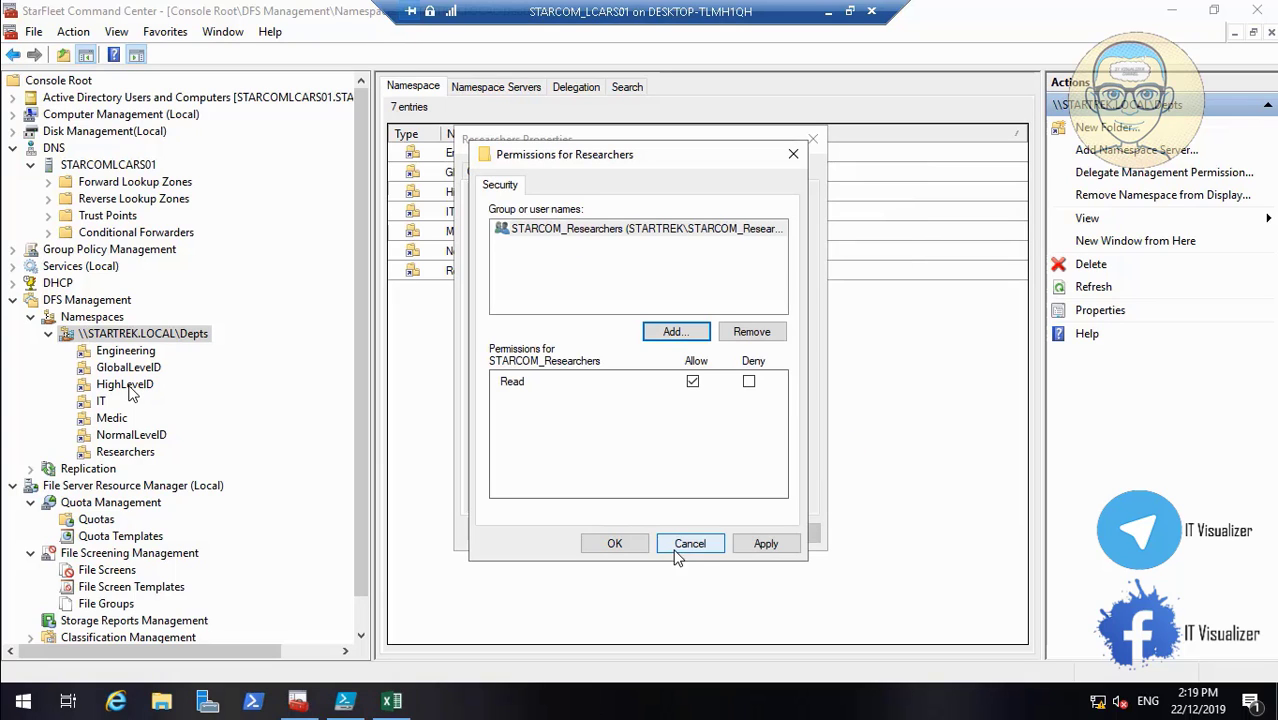
{"action": "left_click", "coordinate": [757, 546]}
{"action": "left_click", "coordinate": [614, 545]}
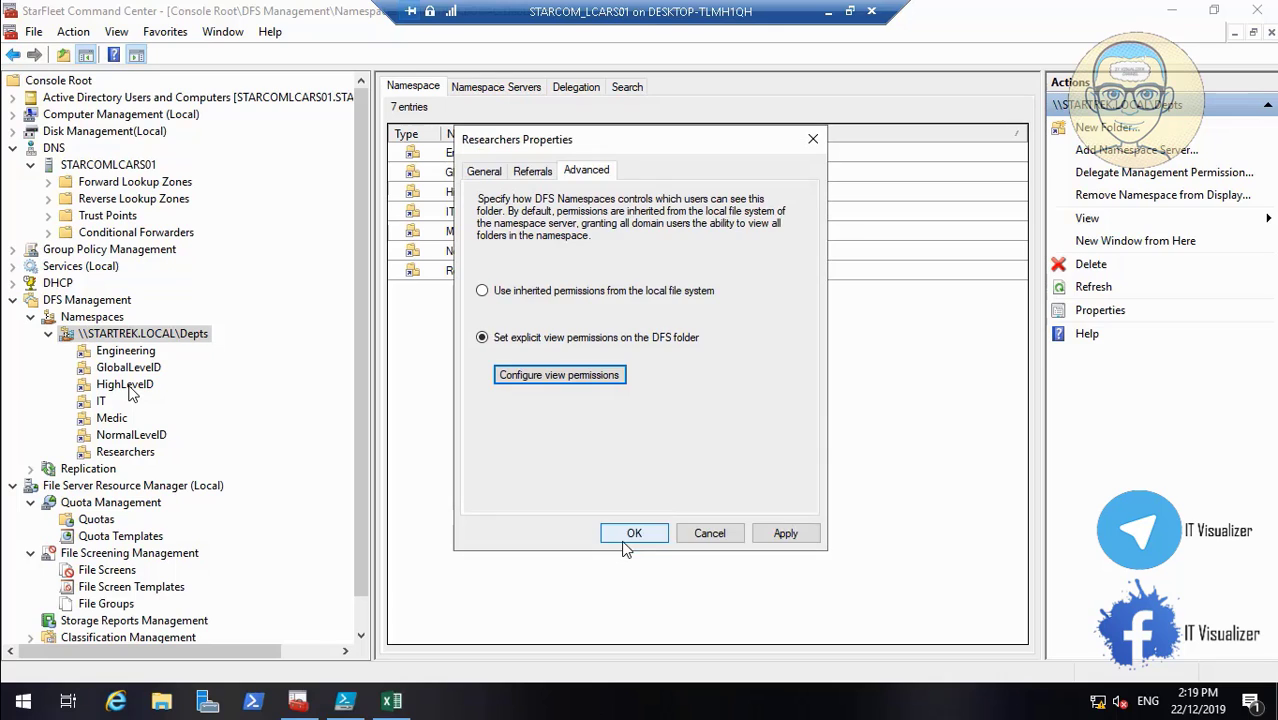
{"action": "left_click", "coordinate": [786, 532]}
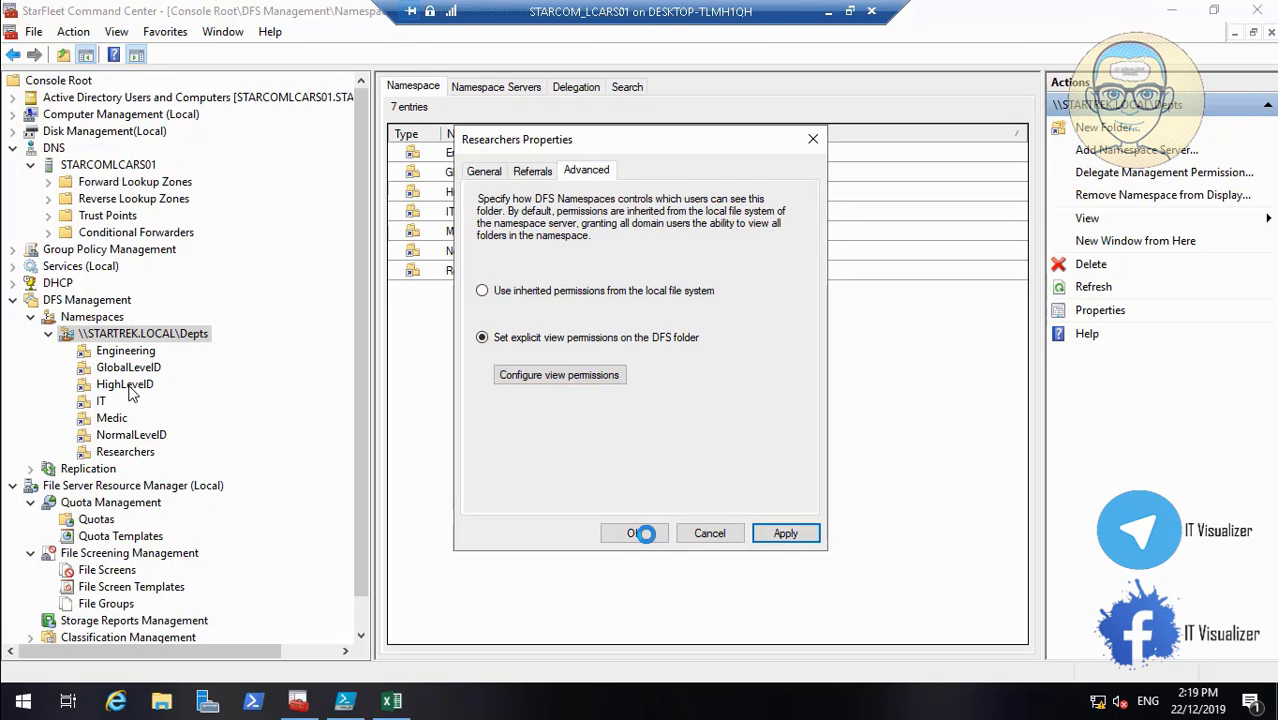
{"action": "left_click", "coordinate": [636, 533]}
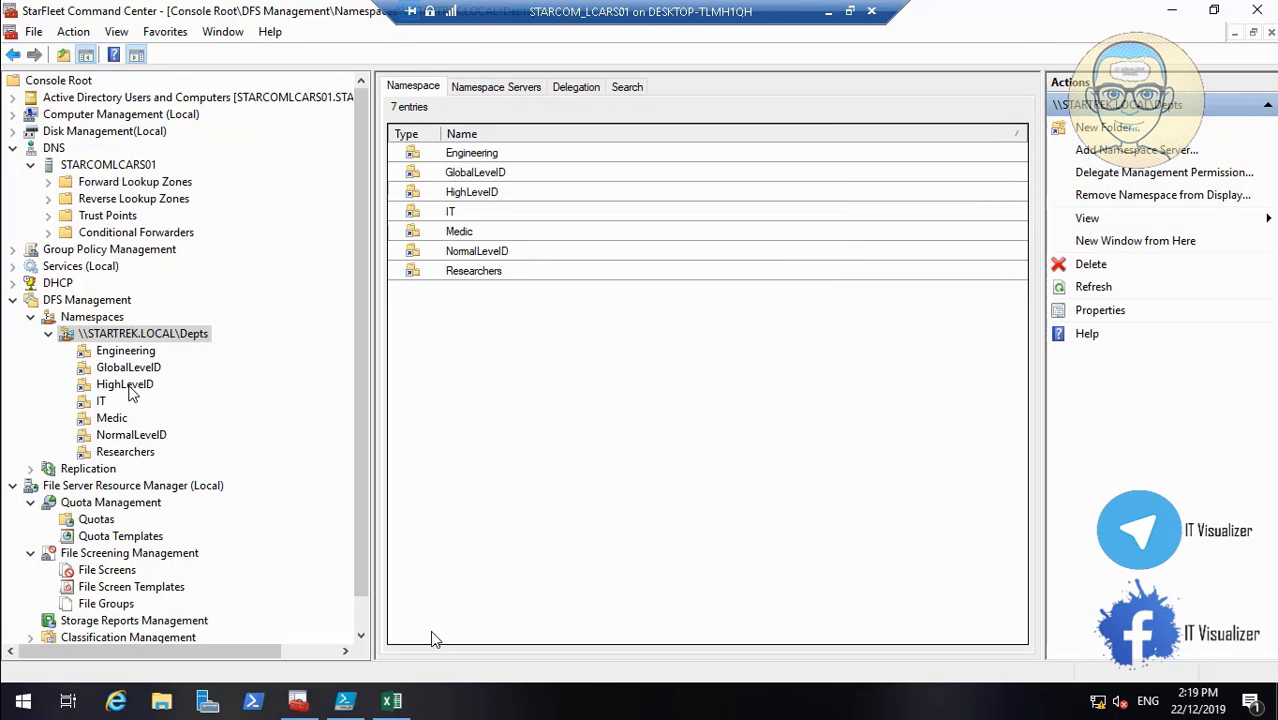
- Switch to File Explorer, copy the ShipSquadTeam folder's name in D:\DataCube\AllShips without renaming it, and close the window
{"action": "left_click", "coordinate": [163, 703]}
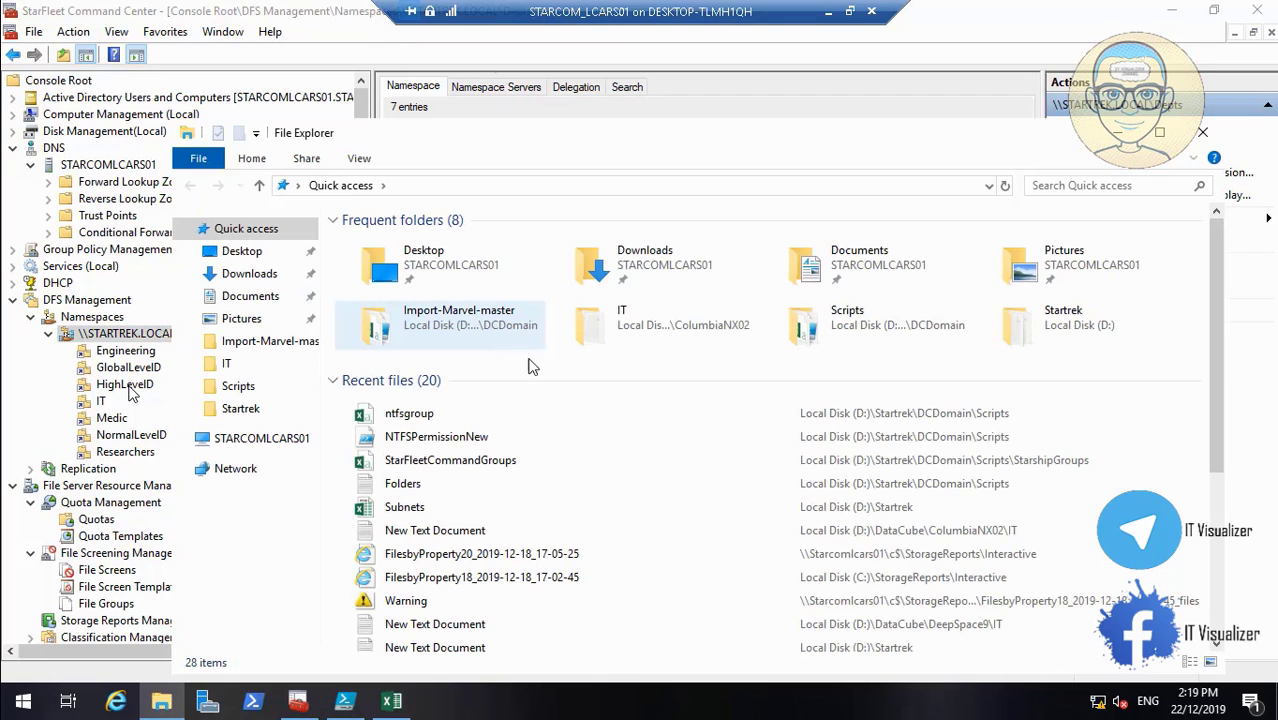
{"action": "left_click", "coordinate": [285, 439]}
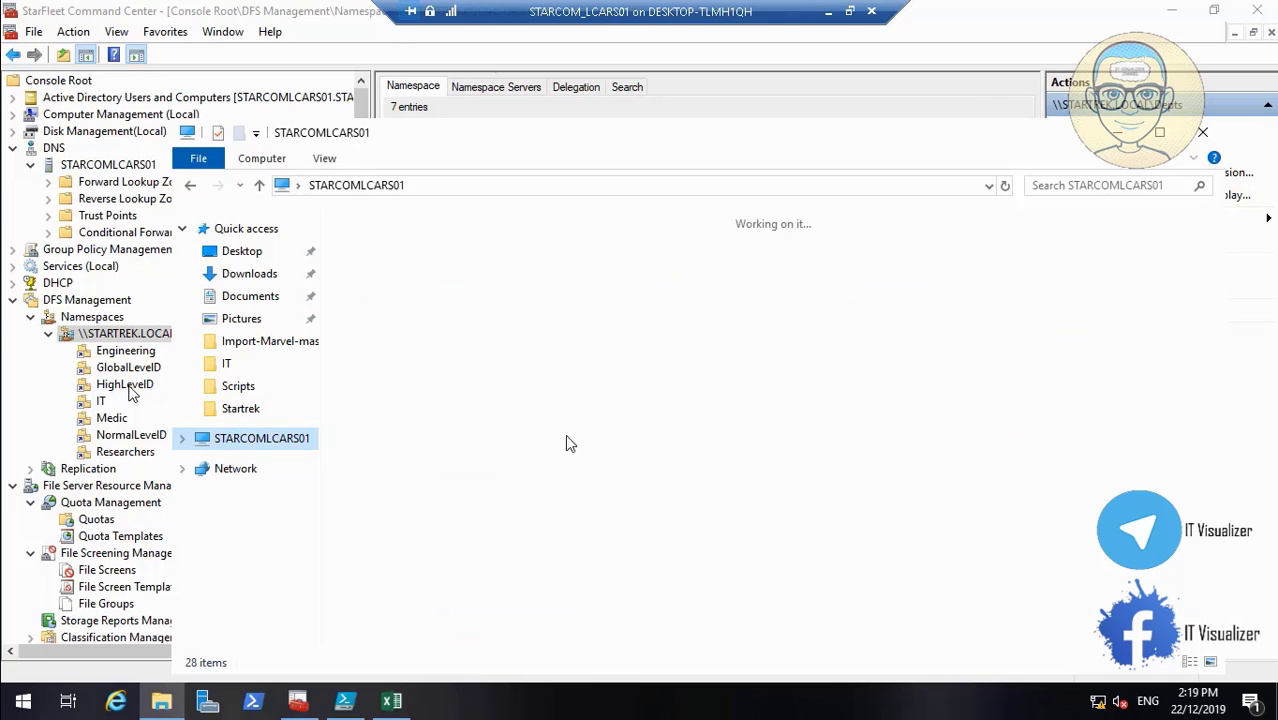
{"action": "double_click", "coordinate": [843, 445]}
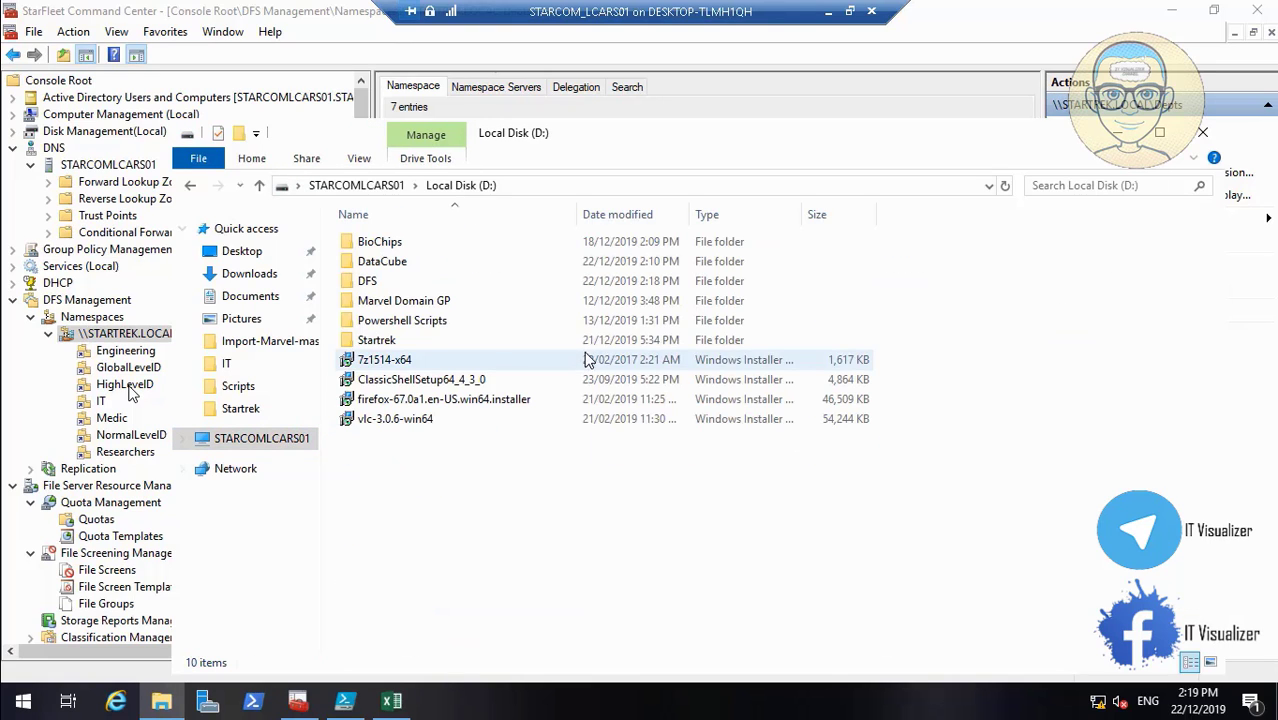
{"action": "double_click", "coordinate": [423, 343]}
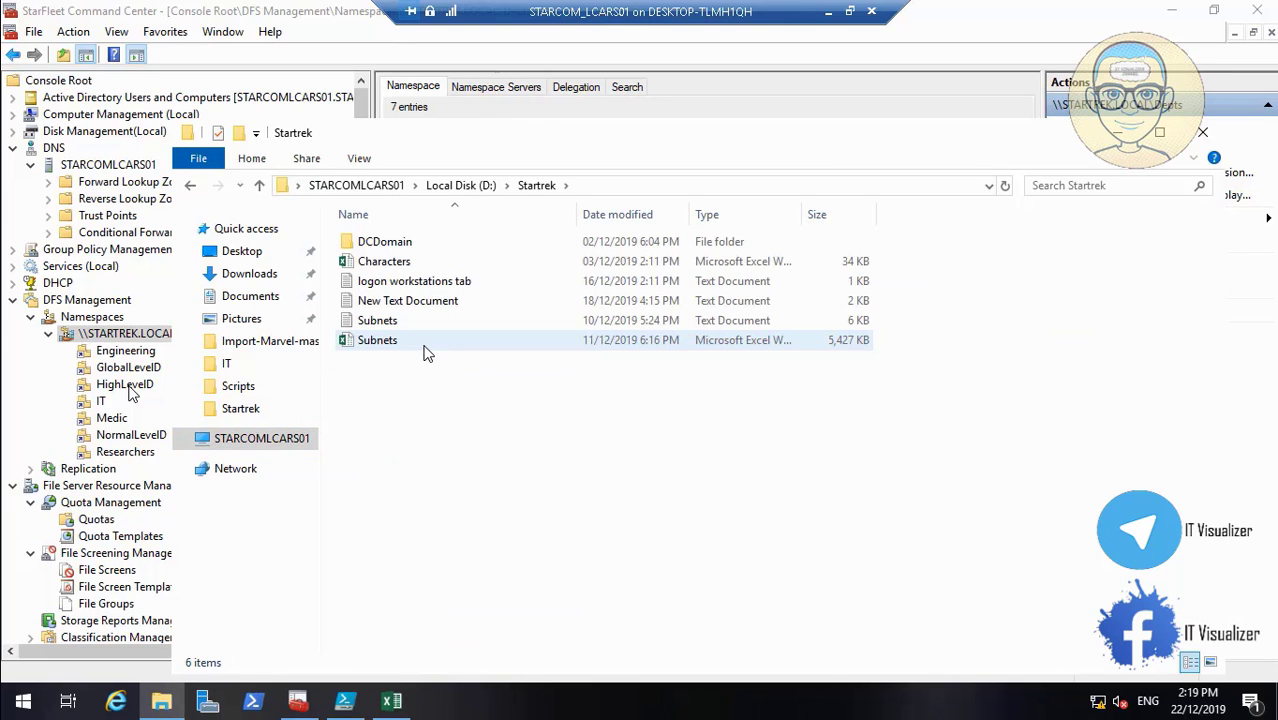
{"action": "left_click", "coordinate": [372, 185]}
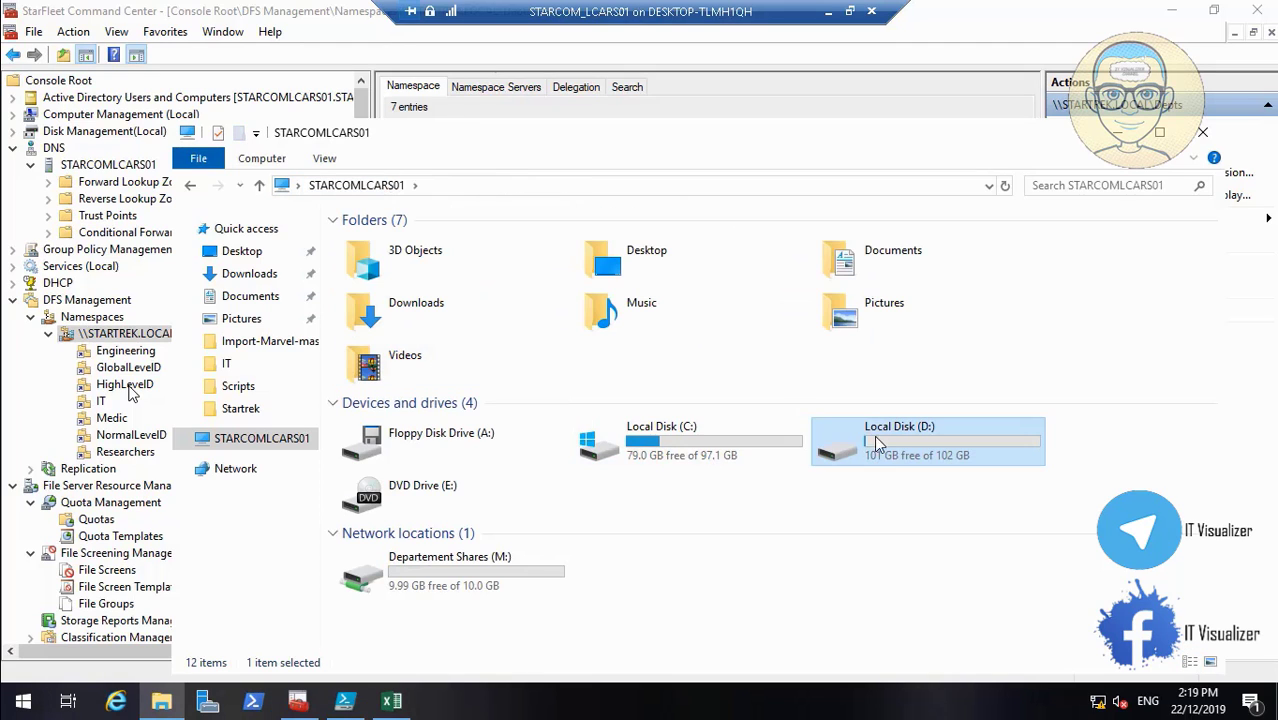
{"action": "double_click", "coordinate": [890, 443]}
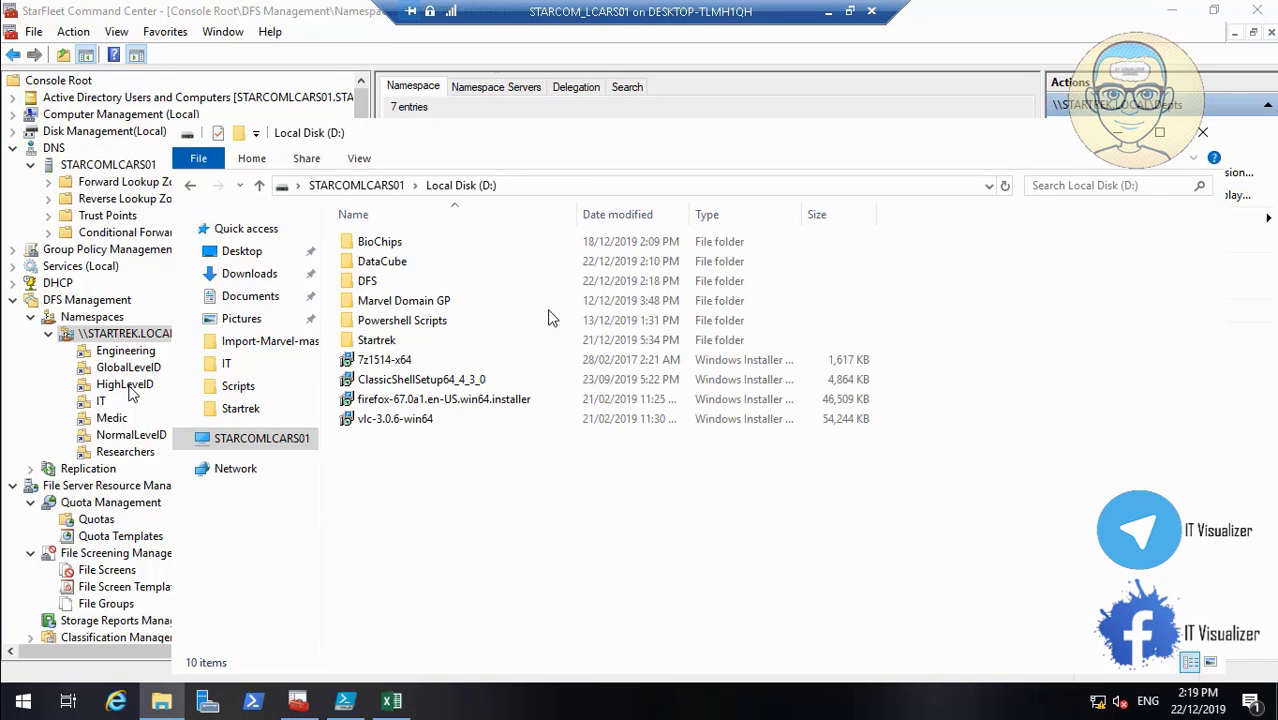
{"action": "double_click", "coordinate": [408, 266]}
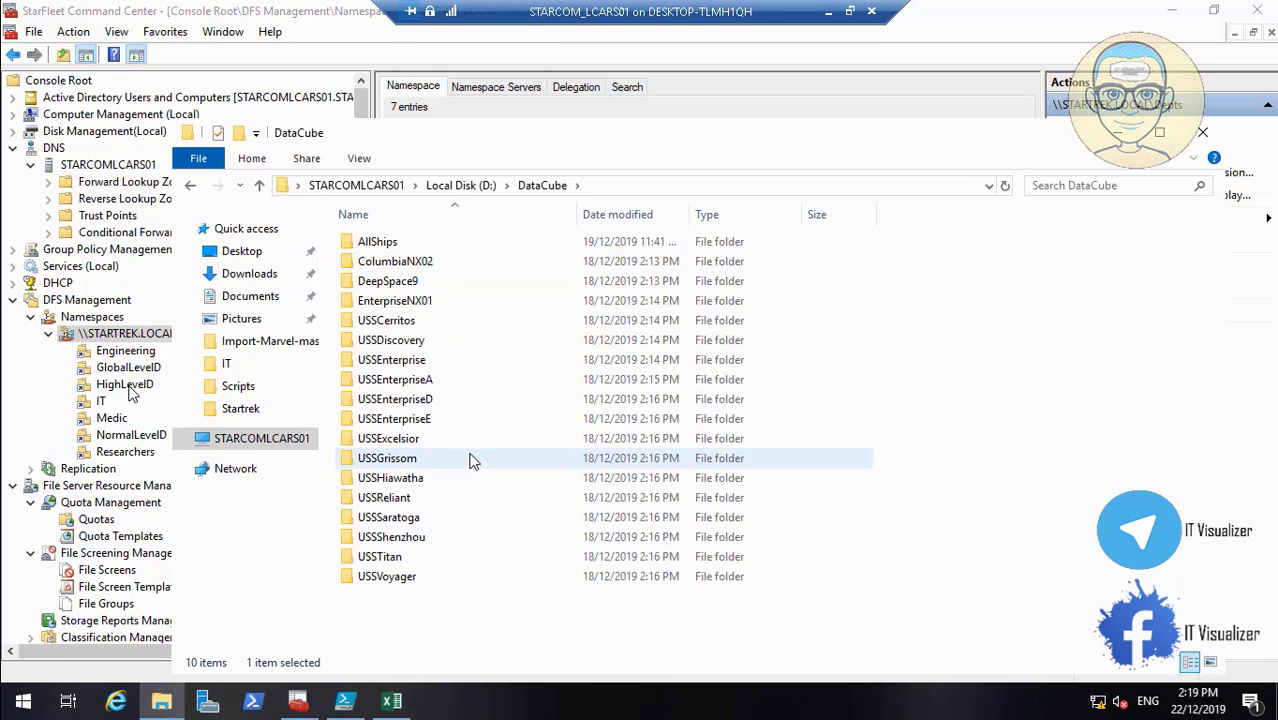
{"action": "double_click", "coordinate": [390, 241]}
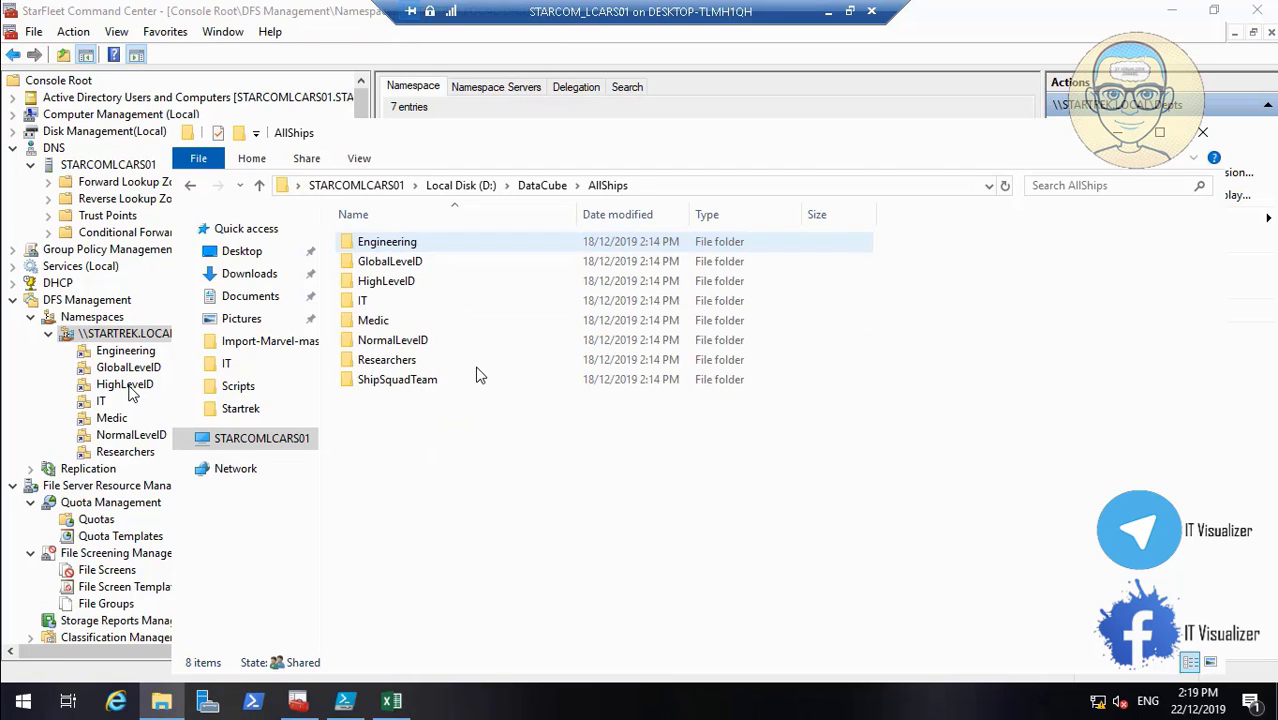
{"action": "left_click", "coordinate": [434, 381]}
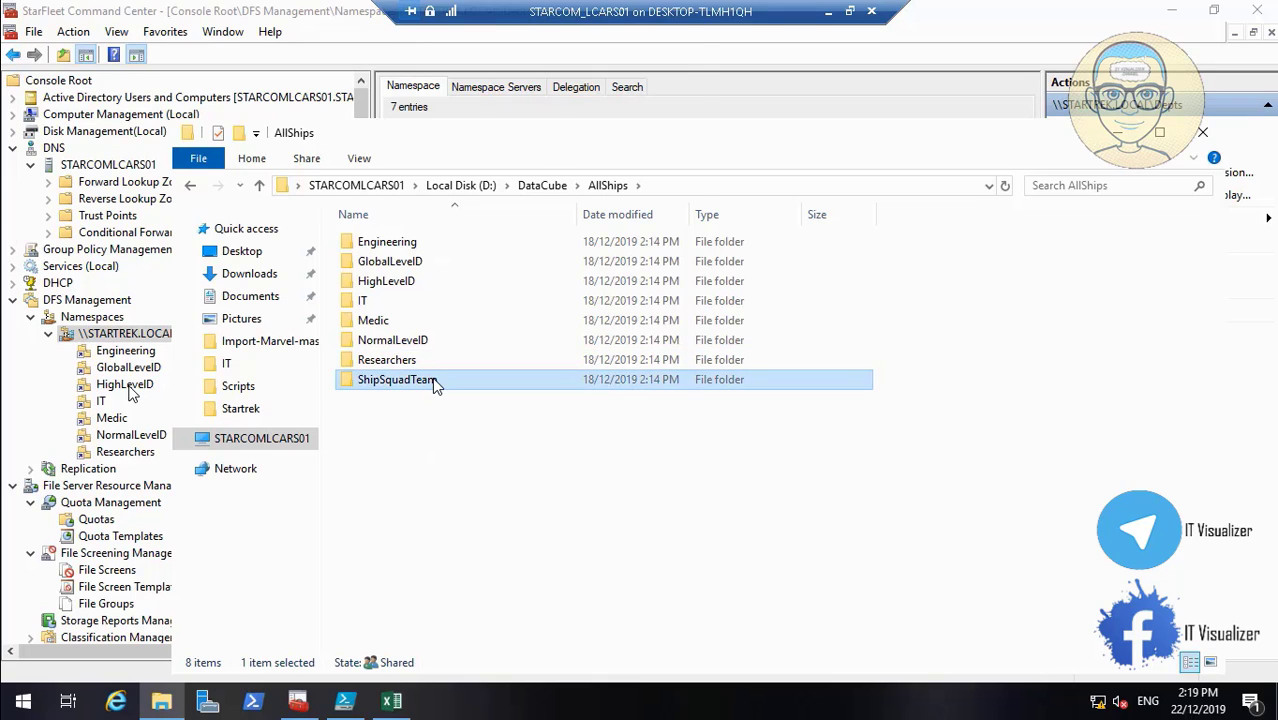
{"action": "right_click", "coordinate": [434, 383]}
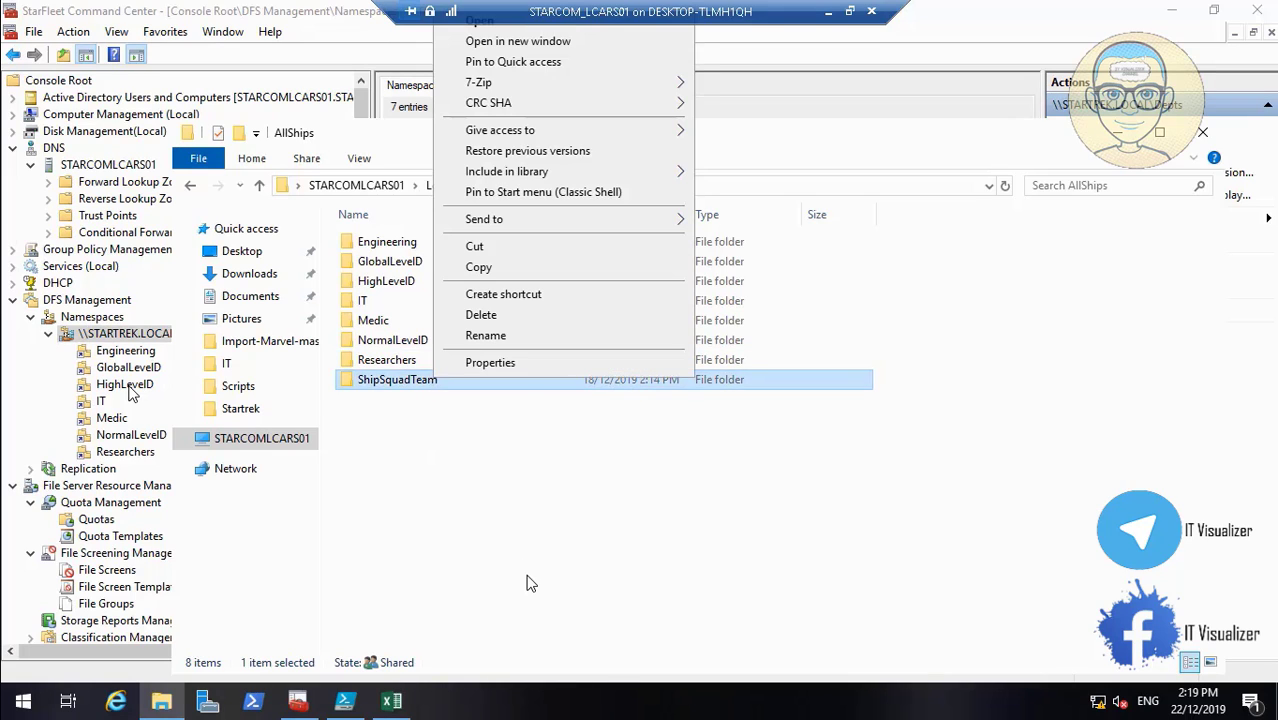
{"action": "left_click", "coordinate": [529, 340]}
{"action": "key", "text": "ctrl+c"}
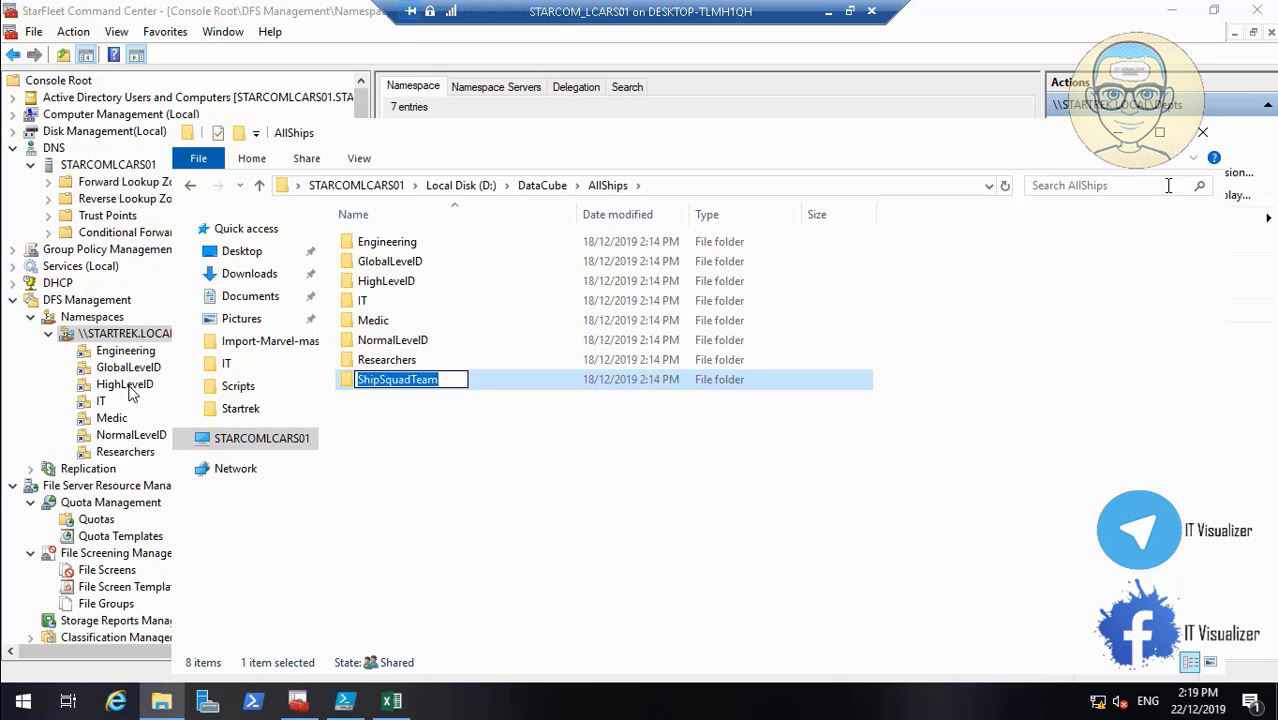
{"action": "left_click", "coordinate": [1205, 133]}
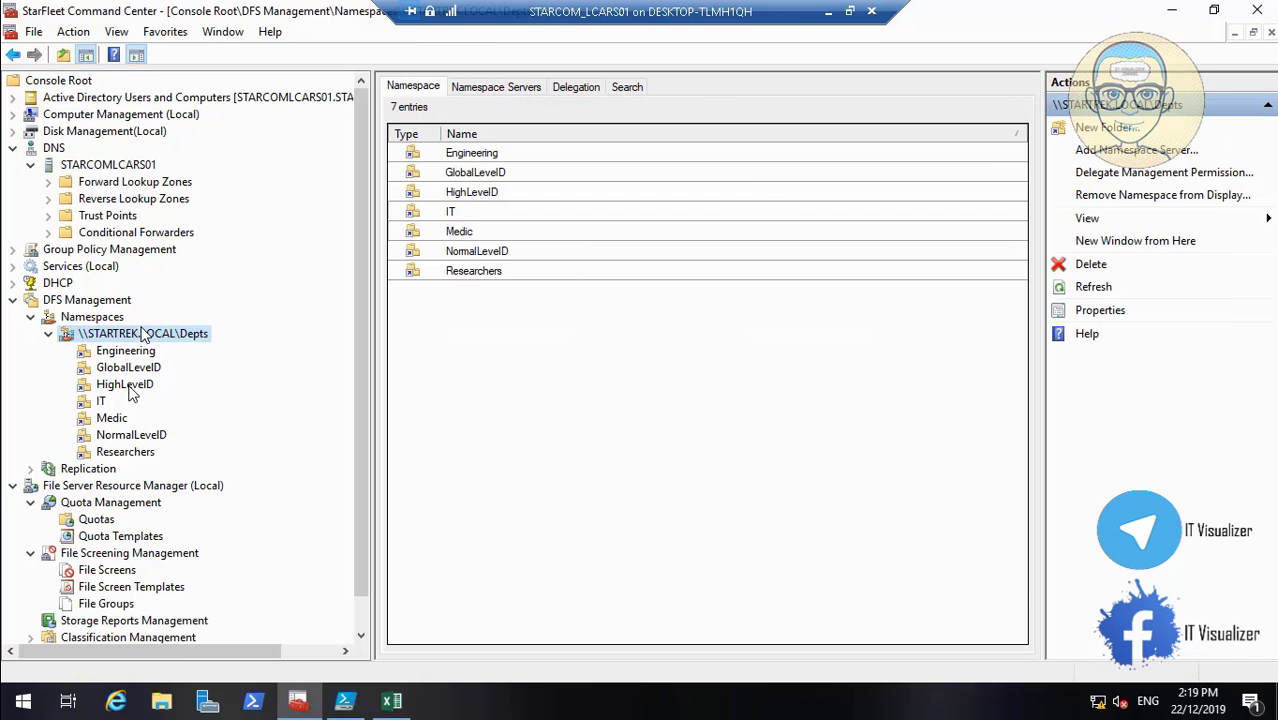
- Create a ShipSquadTeam folder in the \\STARTREK.LOCAL\Depts namespace with \\STARCOMLCARS01\DataCube$\AllShips\ShipSquadTeam as its folder target
{"action": "right_click", "coordinate": [143, 336]}
{"action": "left_click", "coordinate": [180, 342]}
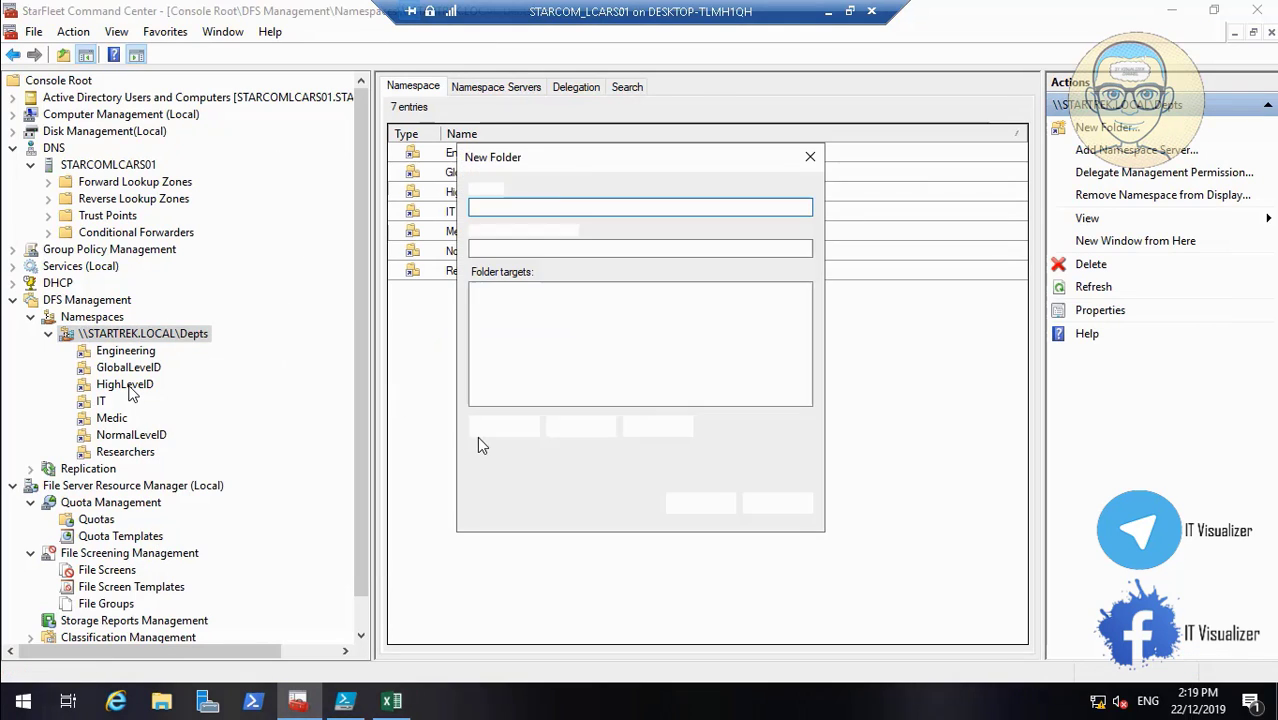
{"action": "key", "text": "ctrl+v"}
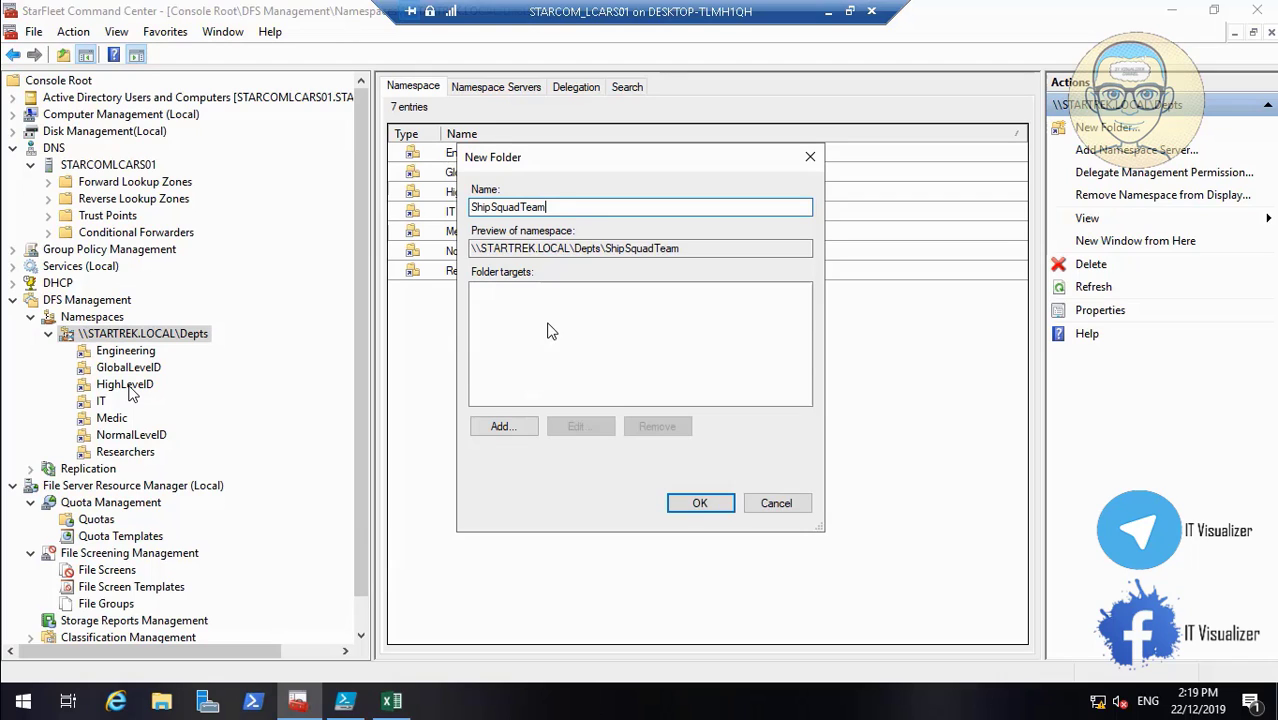
{"action": "left_click", "coordinate": [502, 426]}
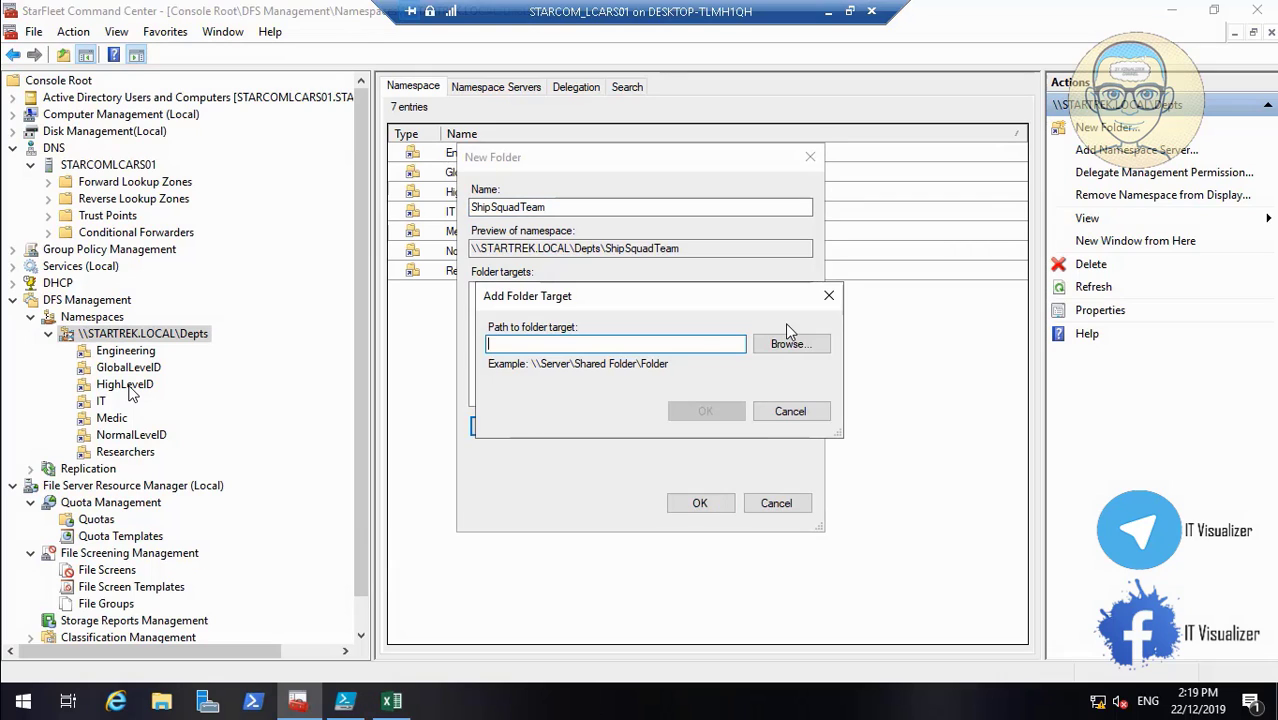
{"action": "left_click", "coordinate": [790, 344]}
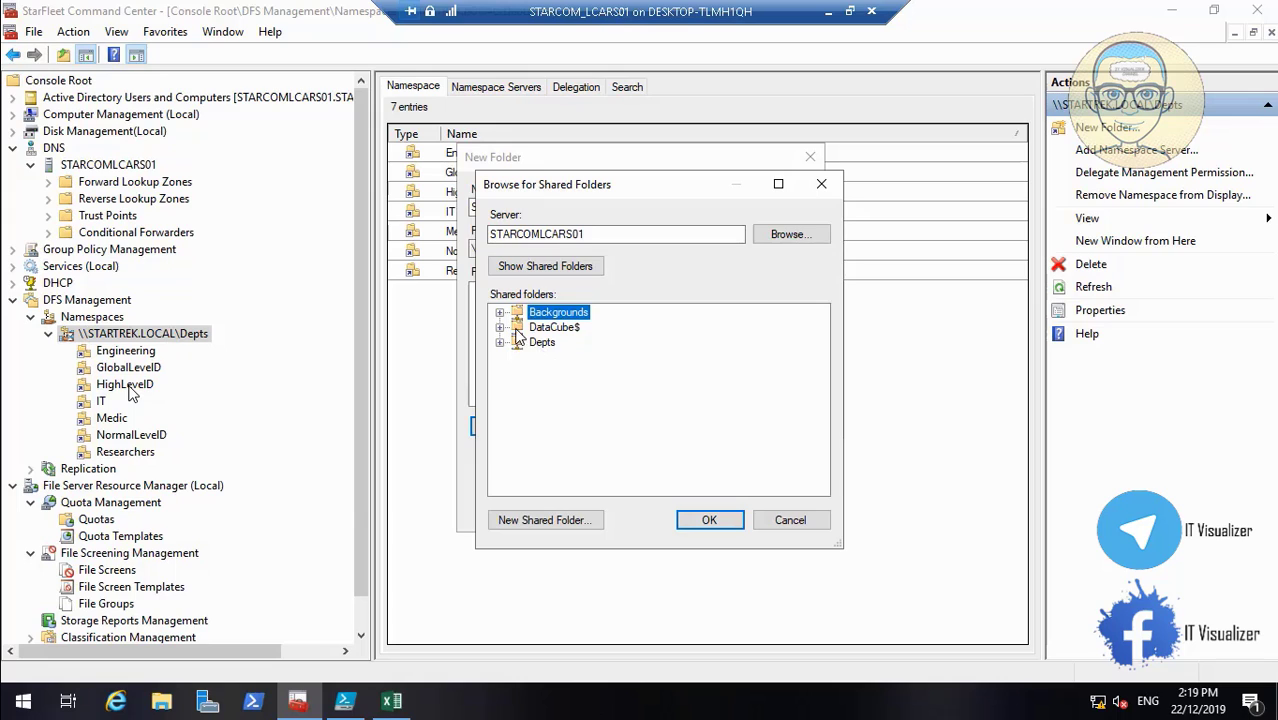
{"action": "left_click", "coordinate": [500, 327]}
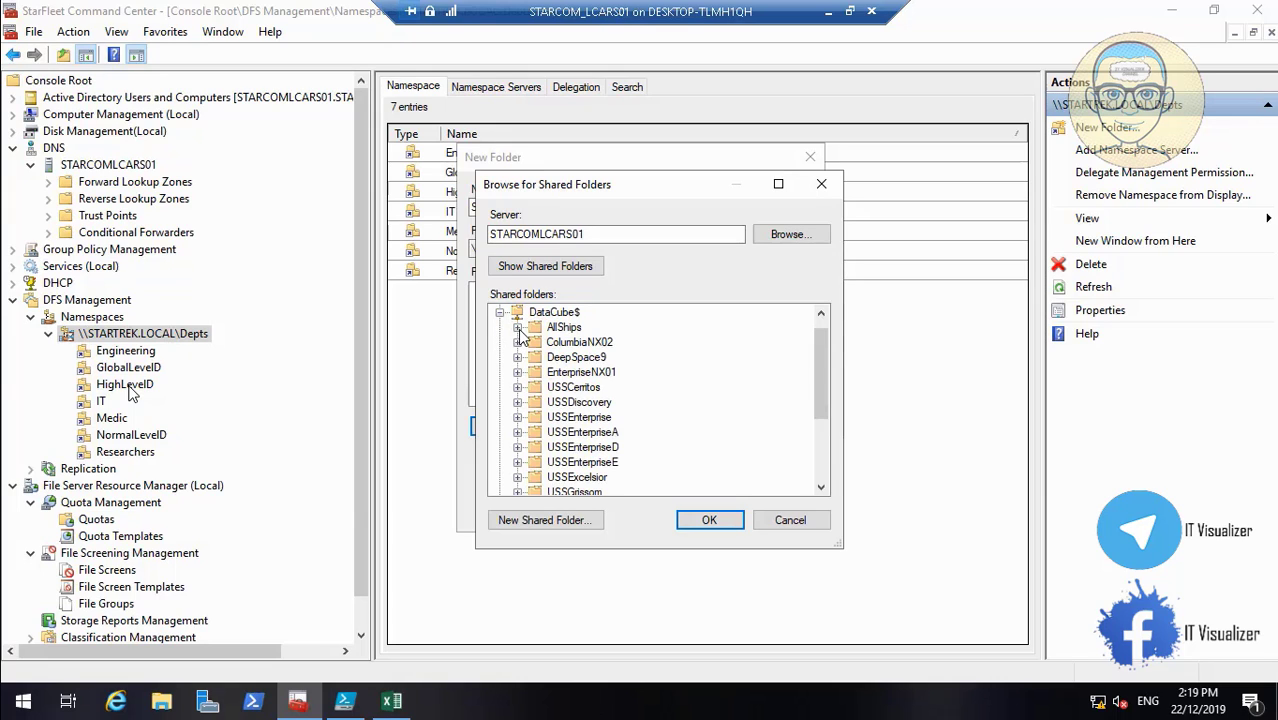
{"action": "left_click", "coordinate": [518, 328]}
{"action": "left_click", "coordinate": [600, 448]}
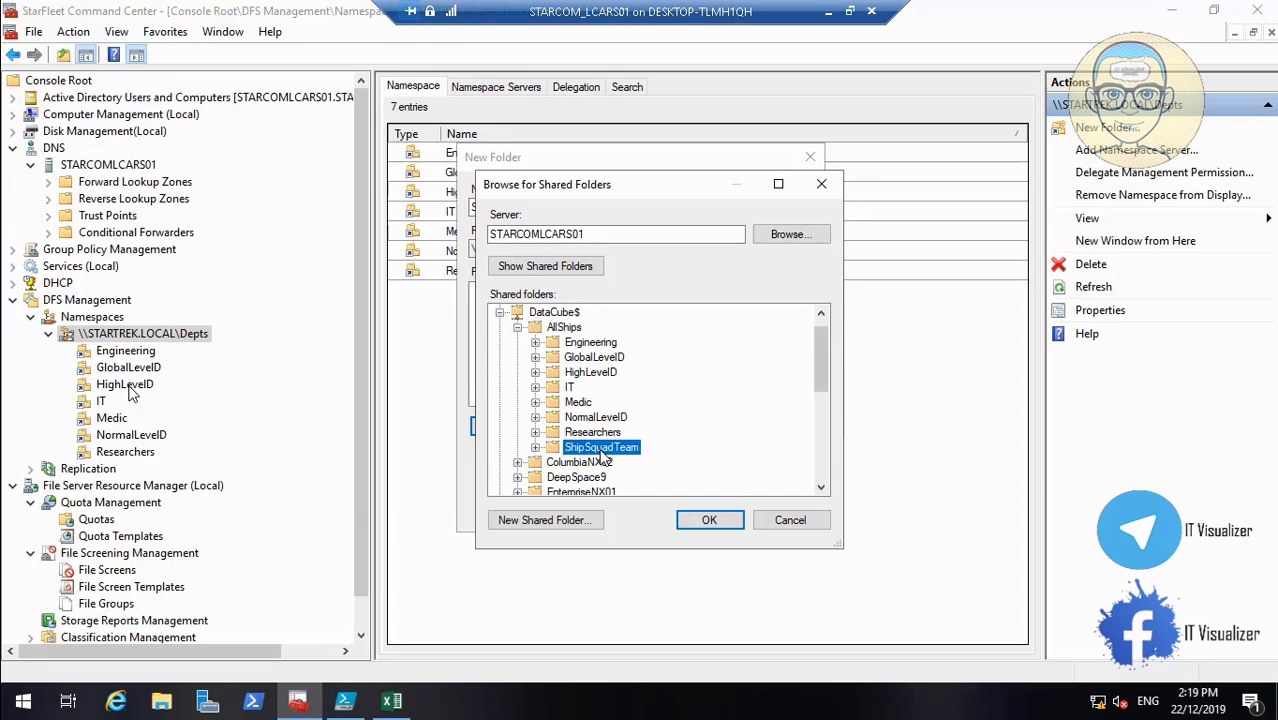
{"action": "left_click", "coordinate": [709, 520]}
{"action": "left_click", "coordinate": [706, 412]}
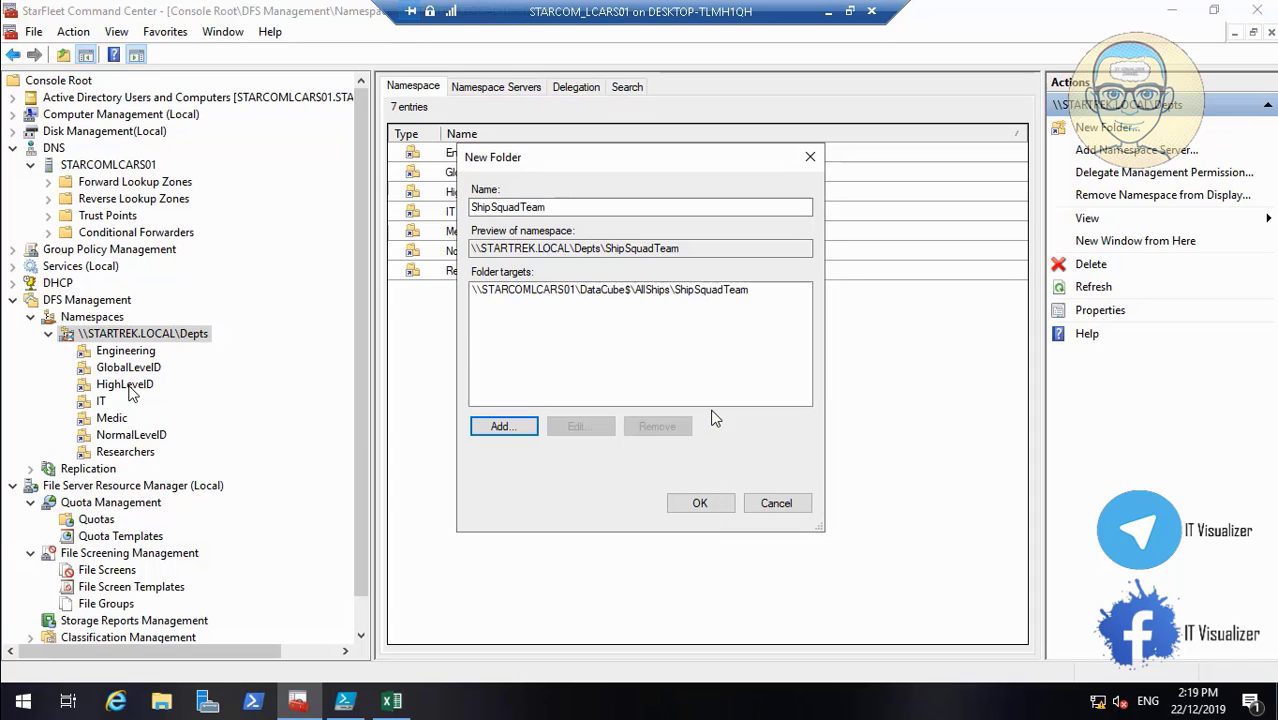
{"action": "left_click", "coordinate": [701, 503]}
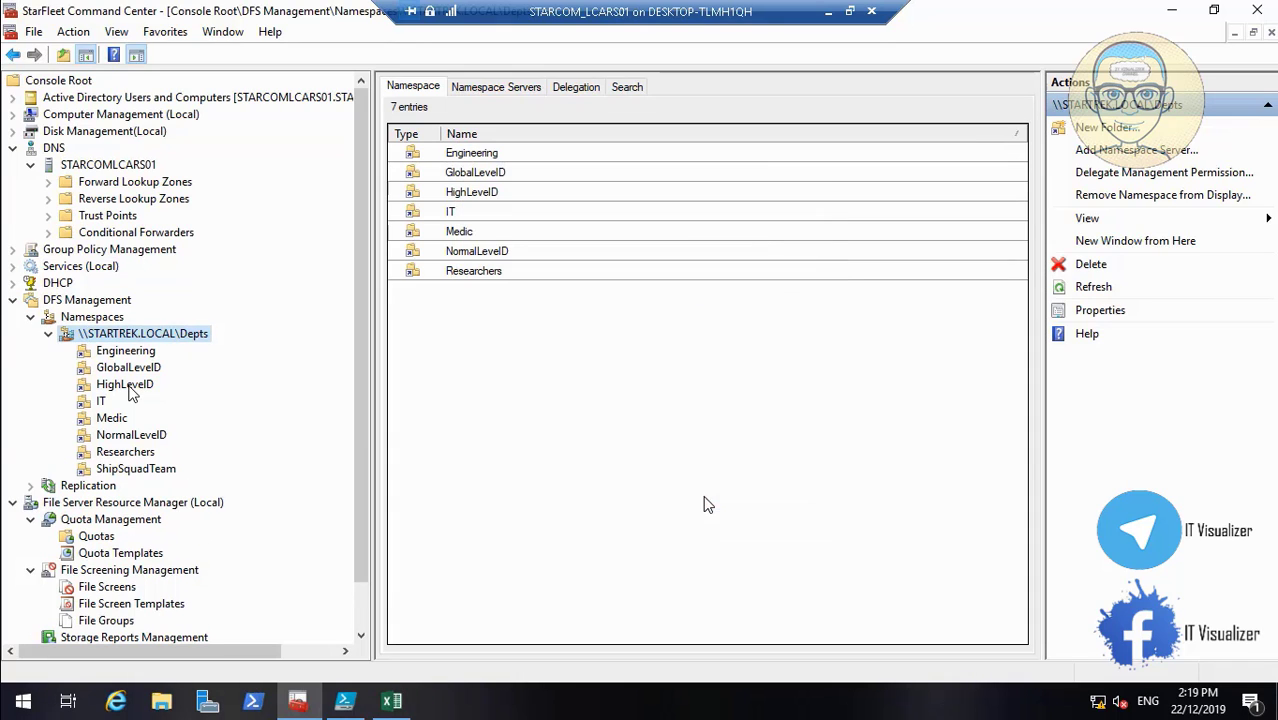
- Set explicit view permissions on the ShipSquadTeam namespace folder and open their configuration
{"action": "right_click", "coordinate": [445, 292]}
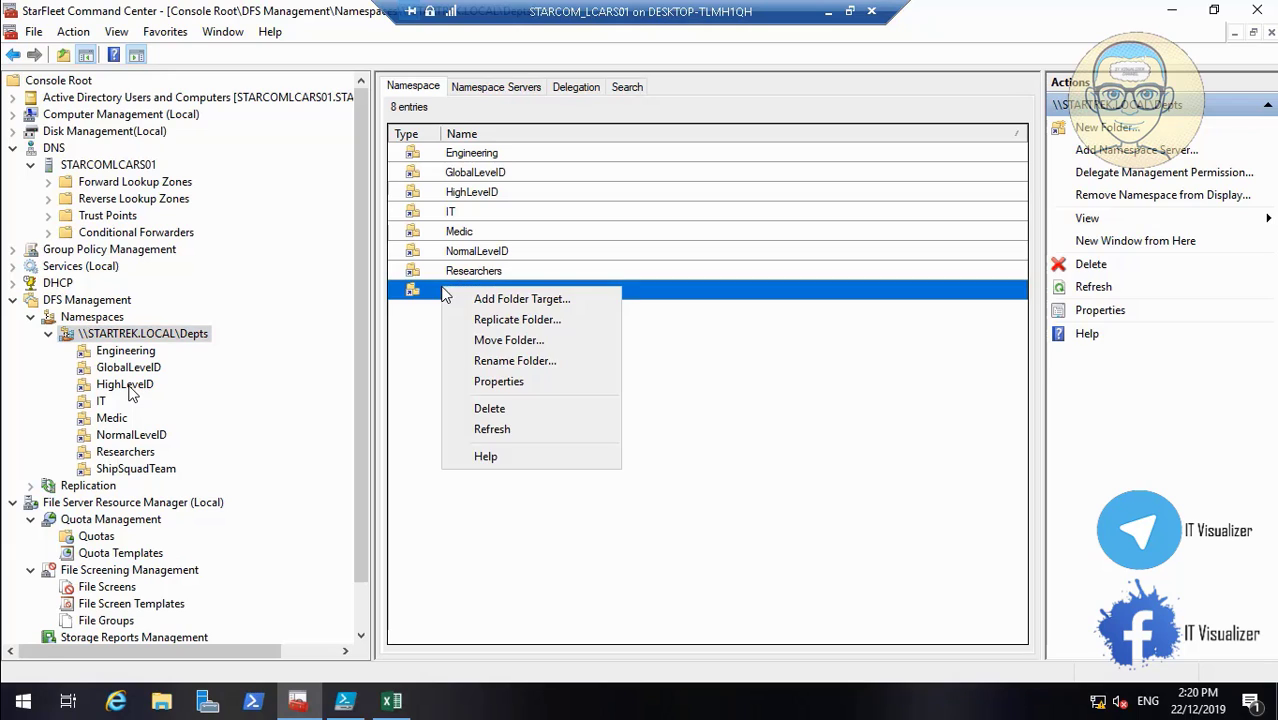
{"action": "left_click", "coordinate": [575, 383]}
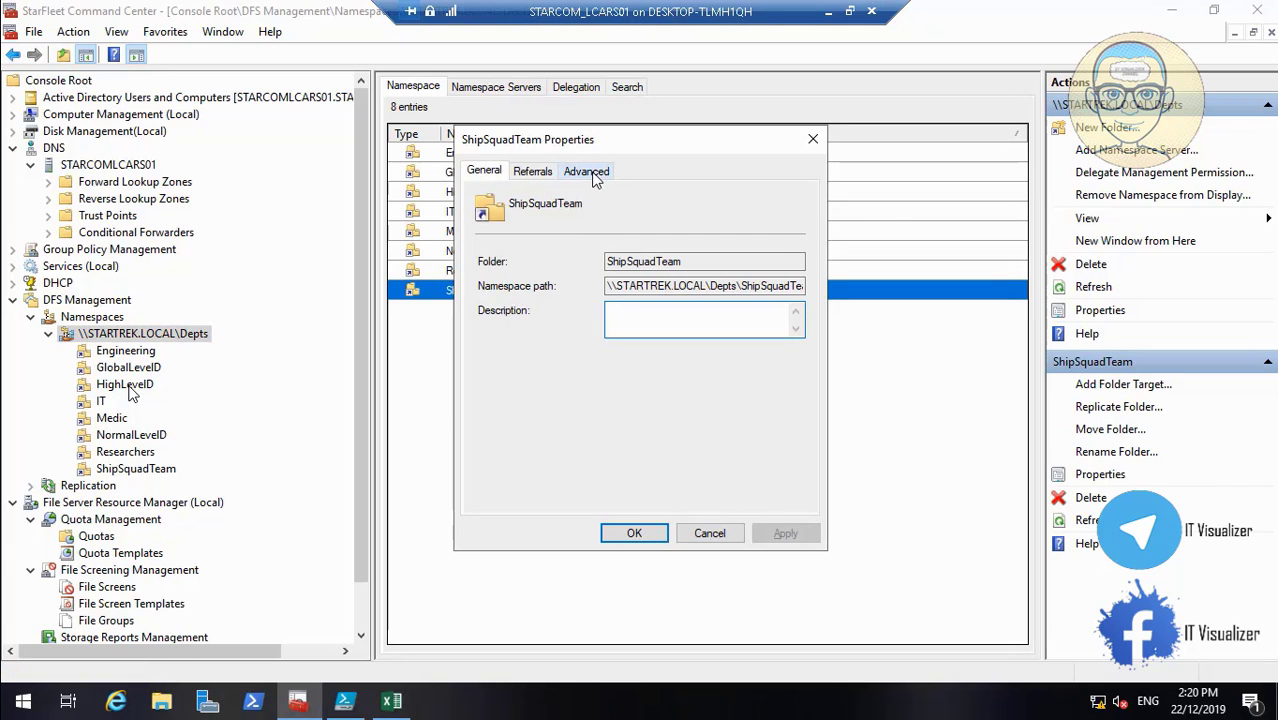
{"action": "left_click", "coordinate": [588, 172]}
{"action": "left_click", "coordinate": [552, 336]}
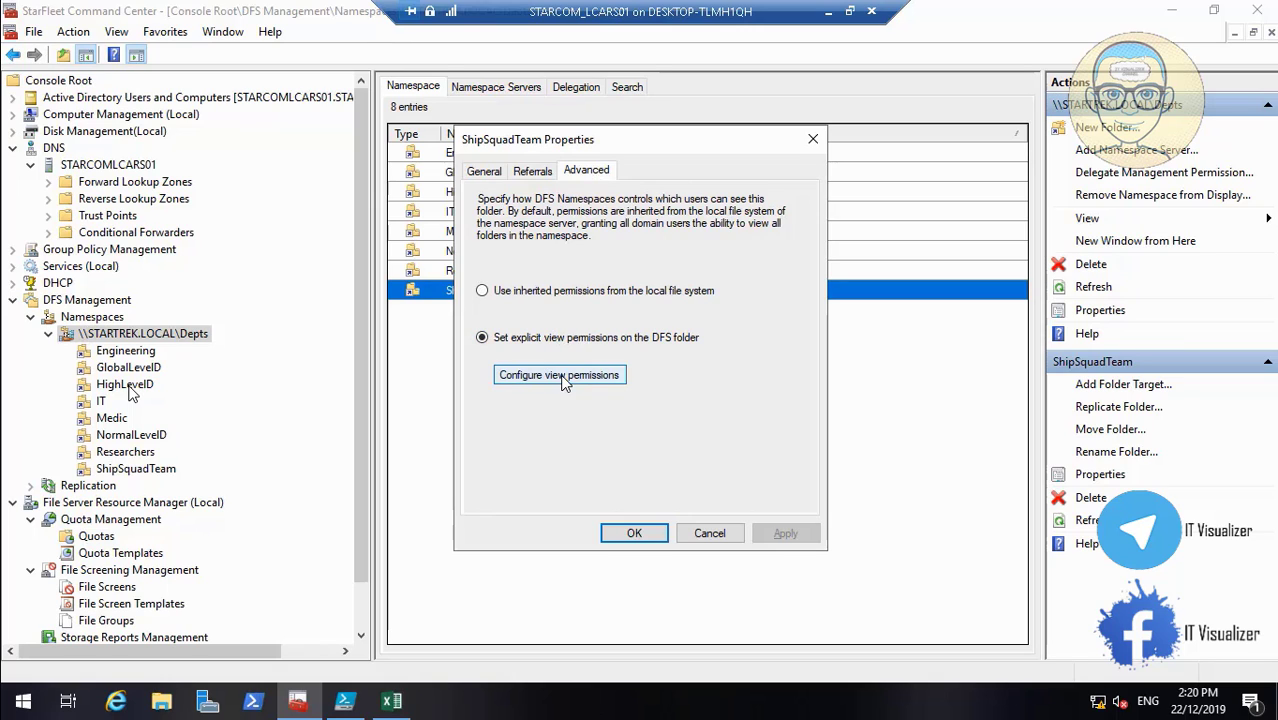
{"action": "left_click", "coordinate": [562, 376]}
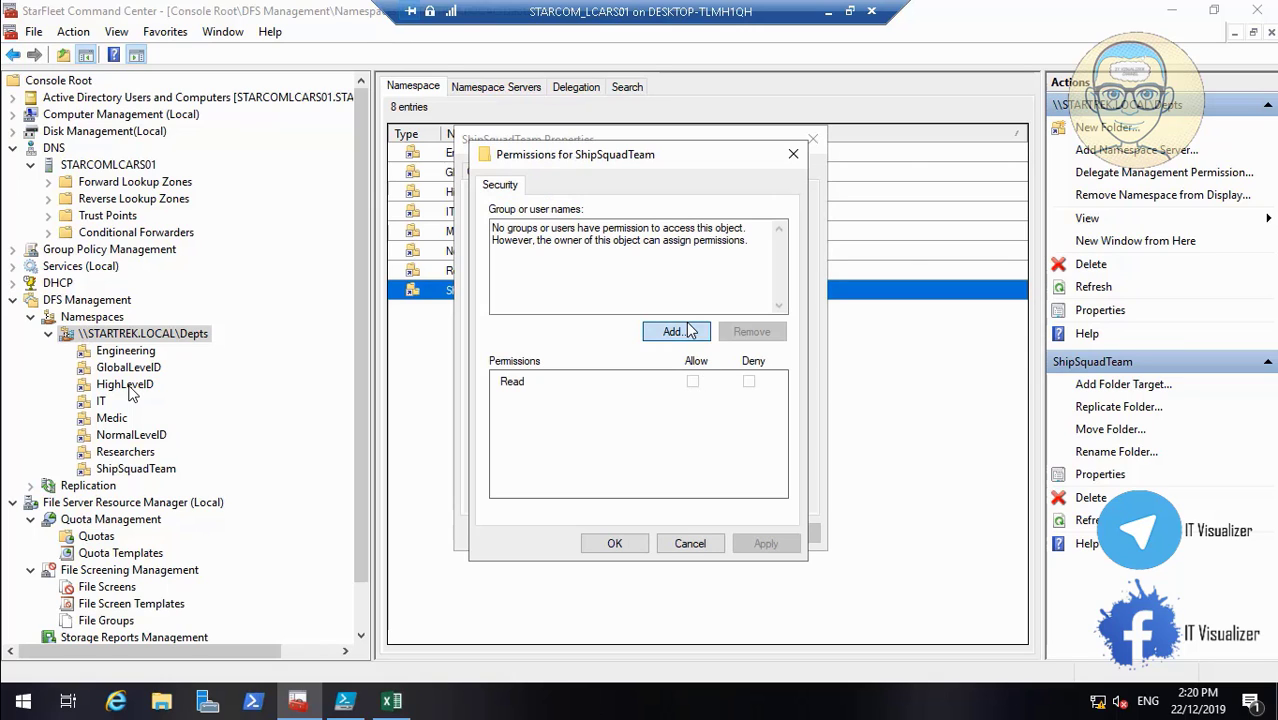
- Give the STARCOM_Ship_Squad_Team group Read view permission on the ShipSquadTeam namespace folder and apply the settings
{"action": "left_click", "coordinate": [676, 331]}
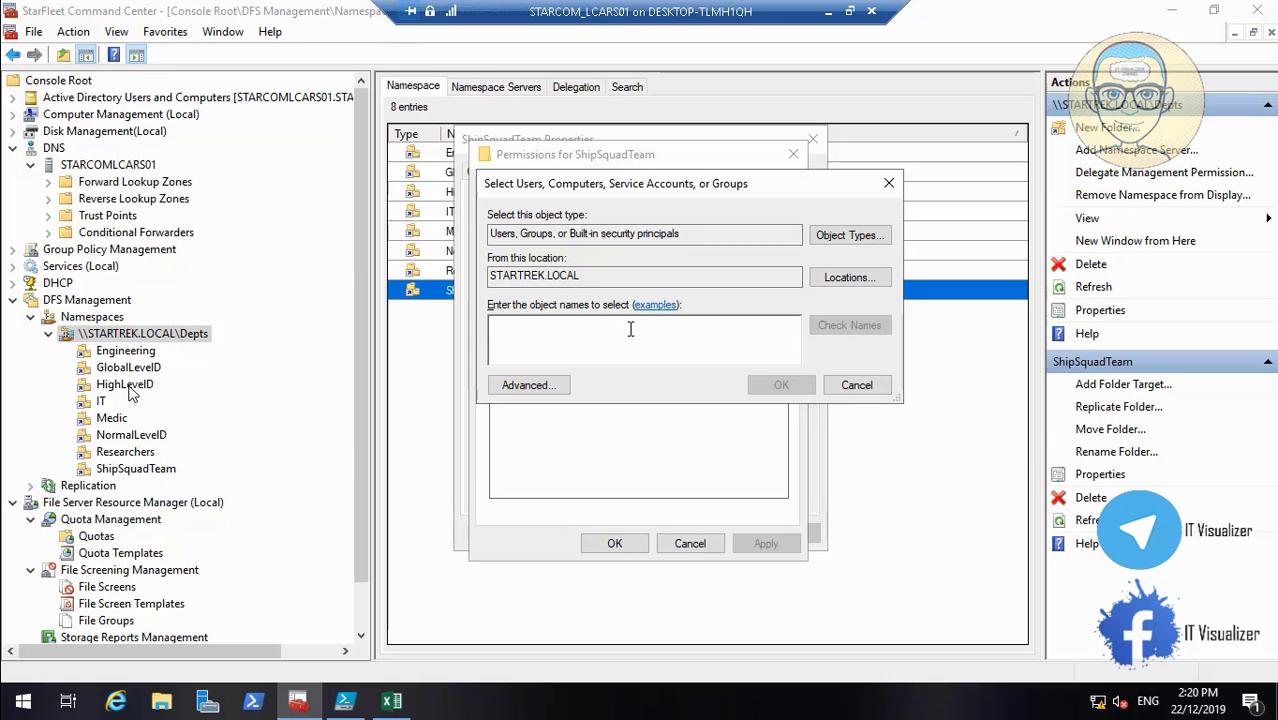
{"action": "type", "text": "Starcom_ship"}
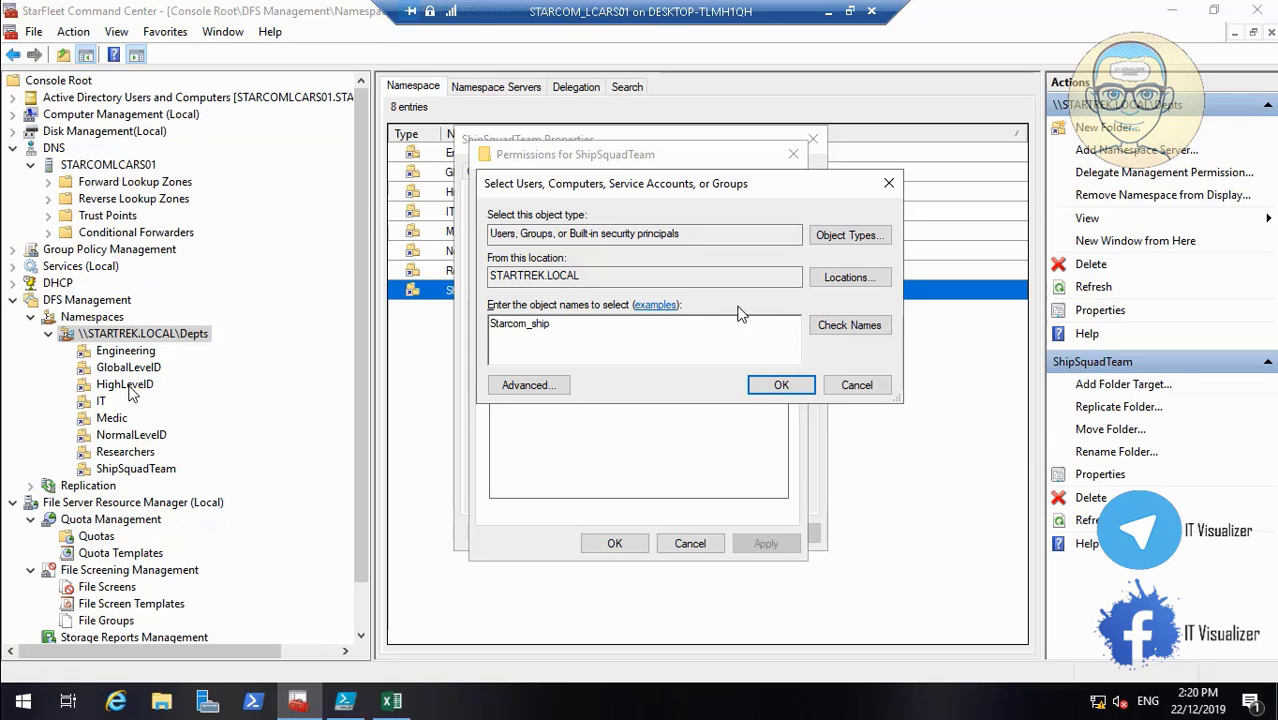
{"action": "left_click", "coordinate": [835, 329]}
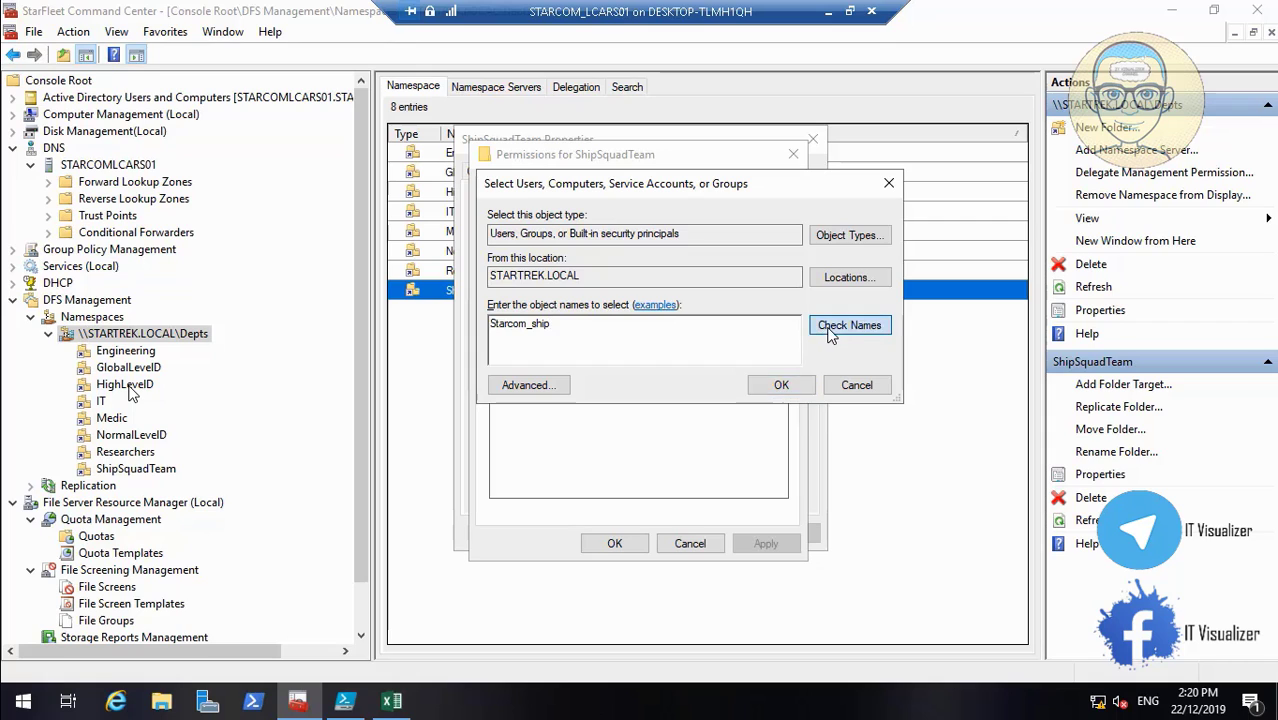
{"action": "left_click", "coordinate": [781, 386]}
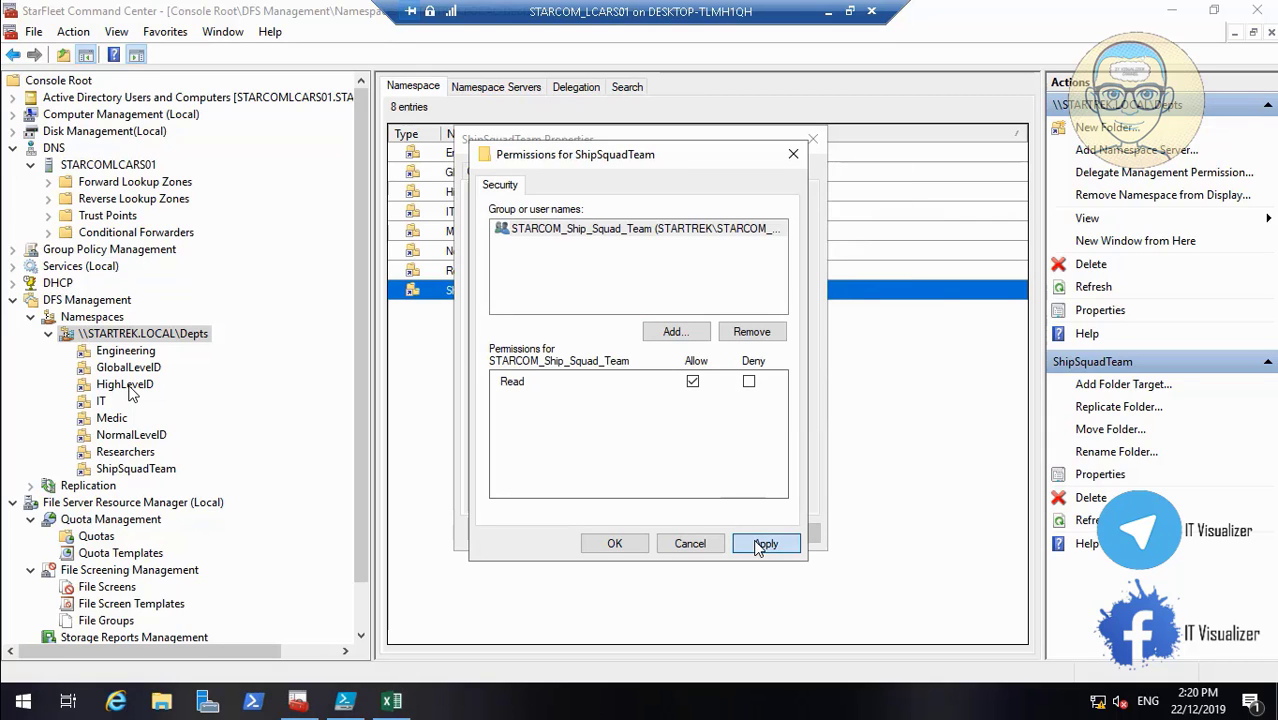
{"action": "left_click", "coordinate": [763, 545]}
{"action": "left_click", "coordinate": [612, 543]}
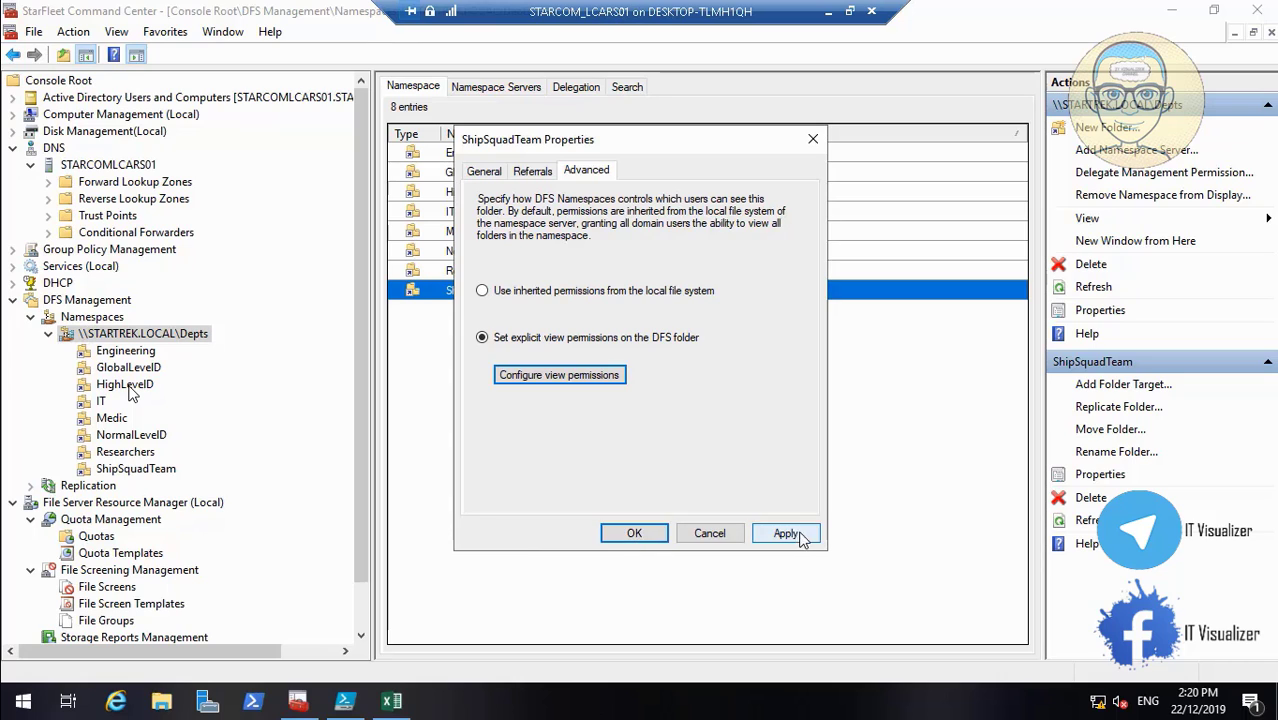
{"action": "left_click", "coordinate": [786, 534]}
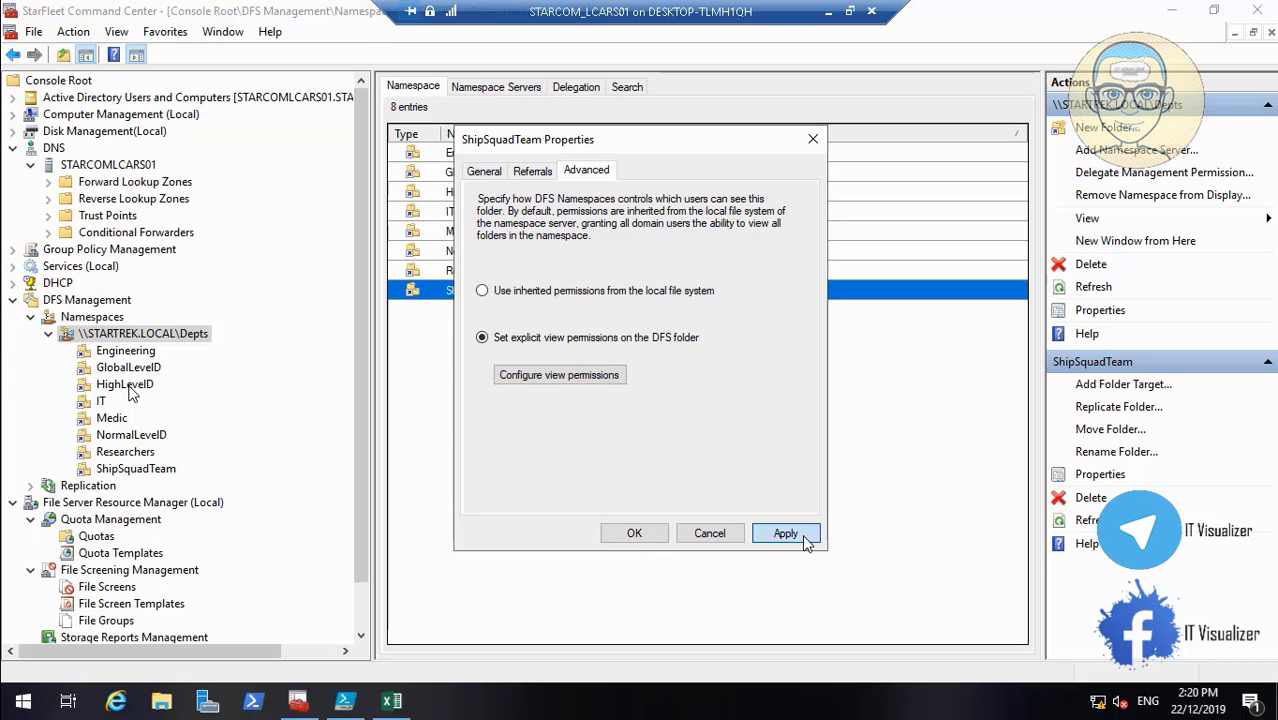
{"action": "left_click", "coordinate": [634, 534]}
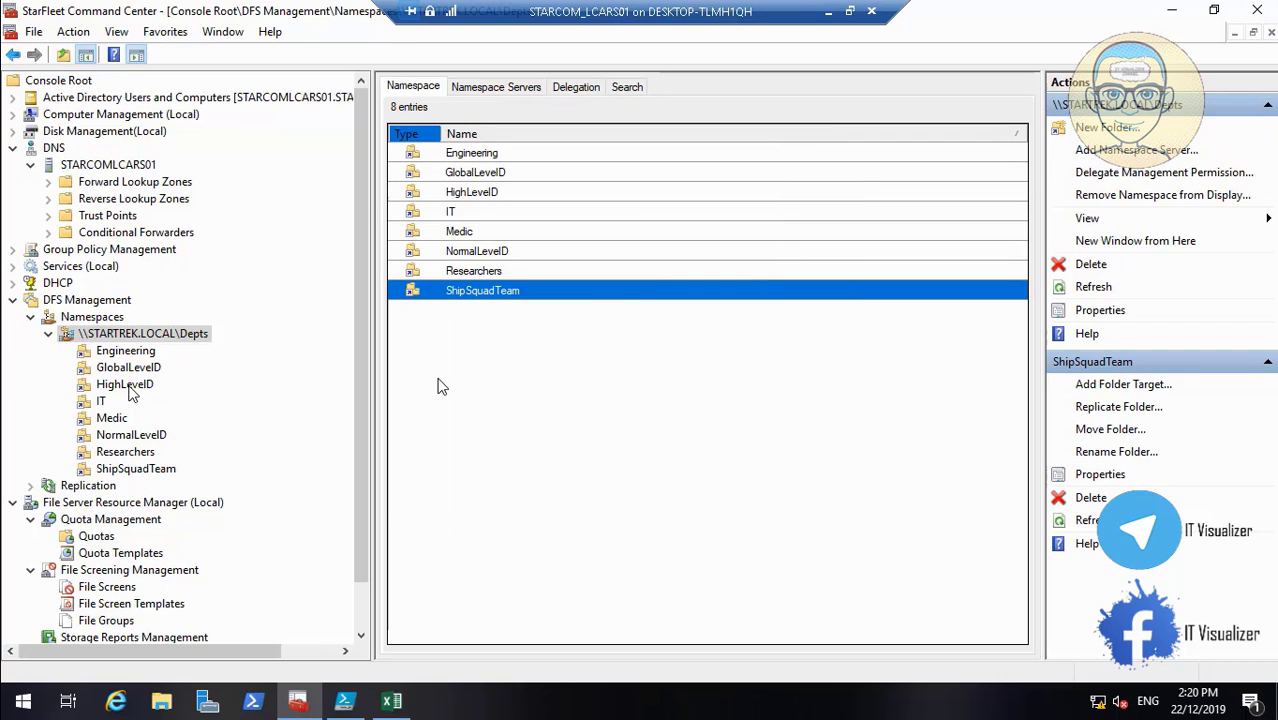
- Expand the starcomlcars01.startrek.local DHCP server's IPv4 and IPv6 nodes and start a new filter under the IPv4 Allow filters
{"action": "scroll", "coordinate": [362, 610], "scroll_direction": "down", "scroll_amount": 1}
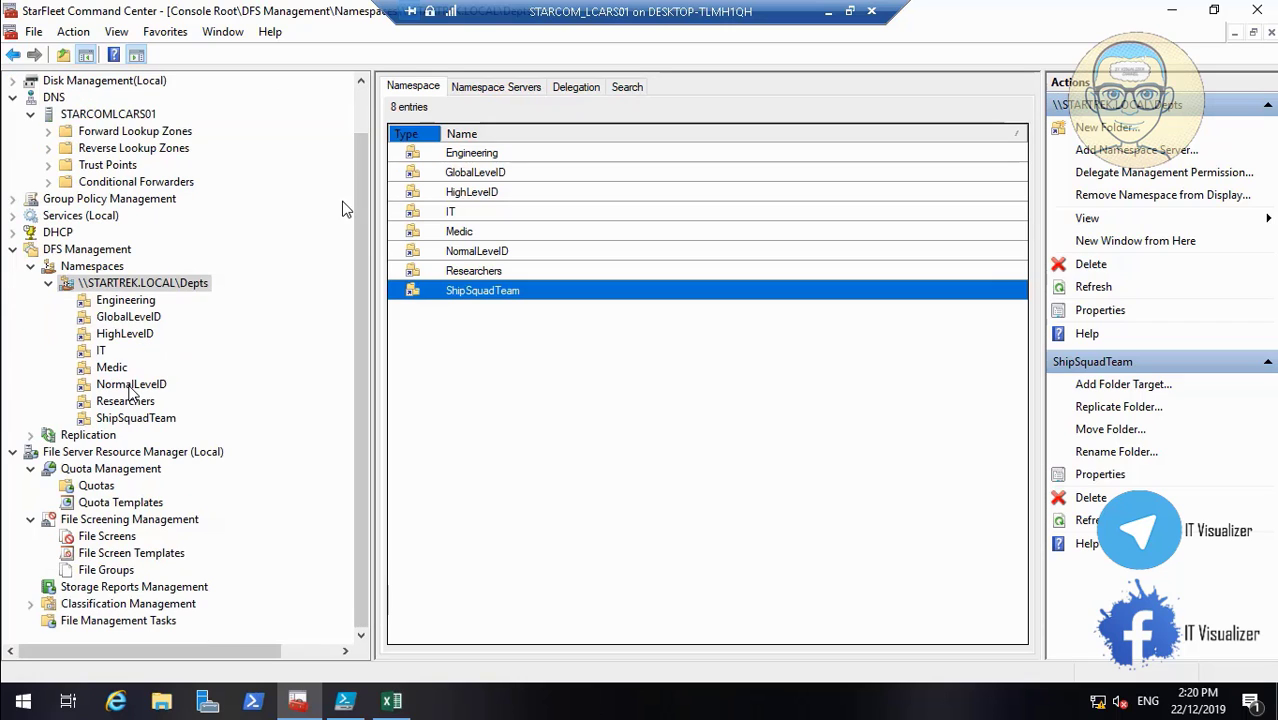
{"action": "scroll", "coordinate": [361, 99], "scroll_direction": "up", "scroll_amount": 1}
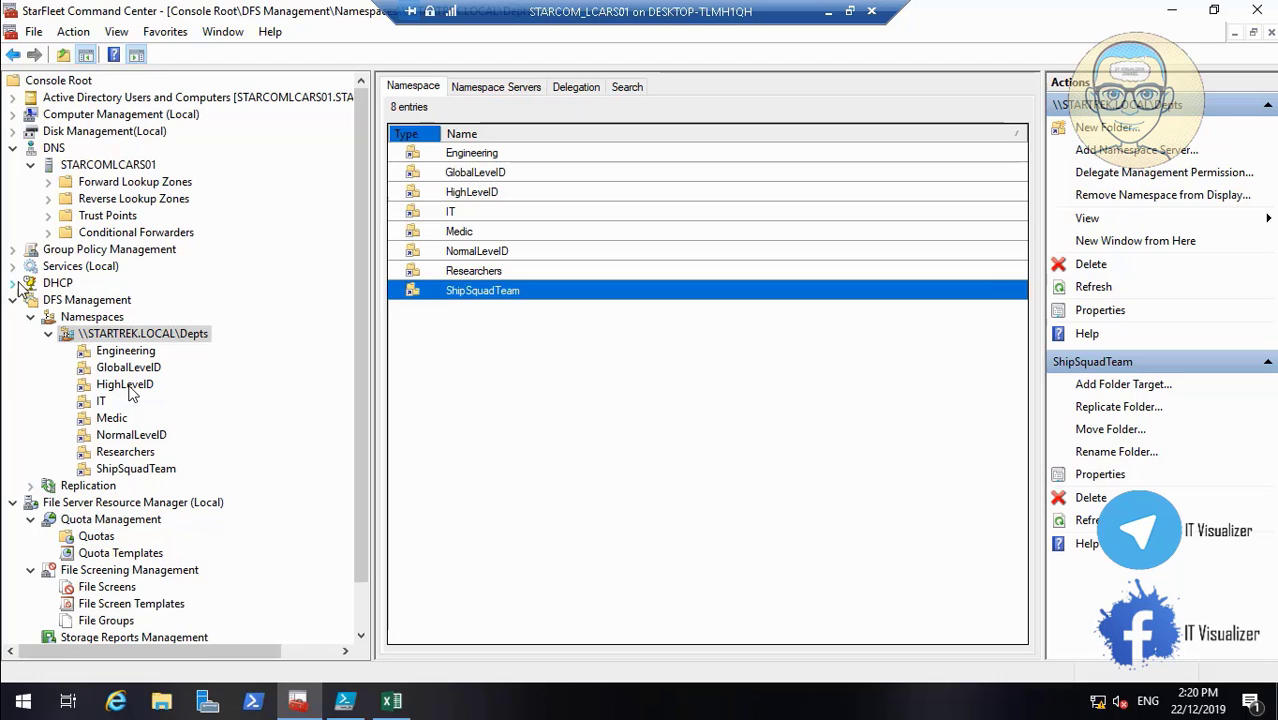
{"action": "left_click", "coordinate": [38, 300]}
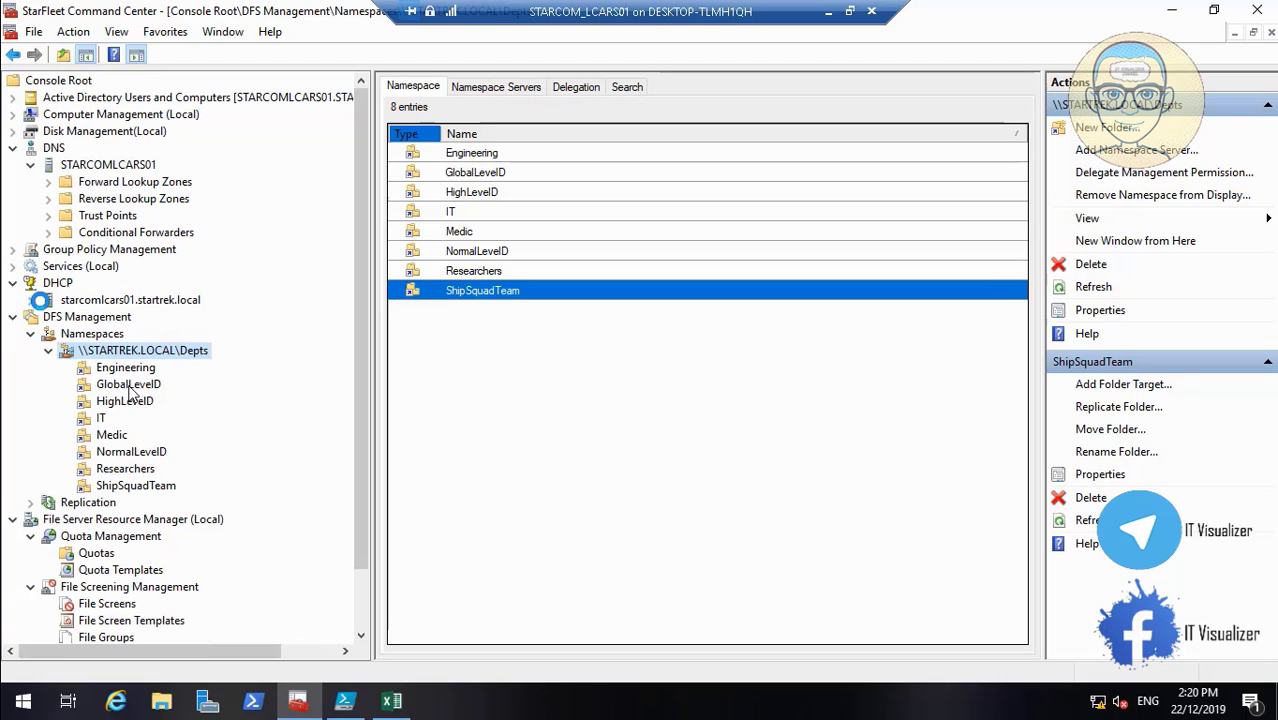
{"action": "left_click", "coordinate": [31, 300]}
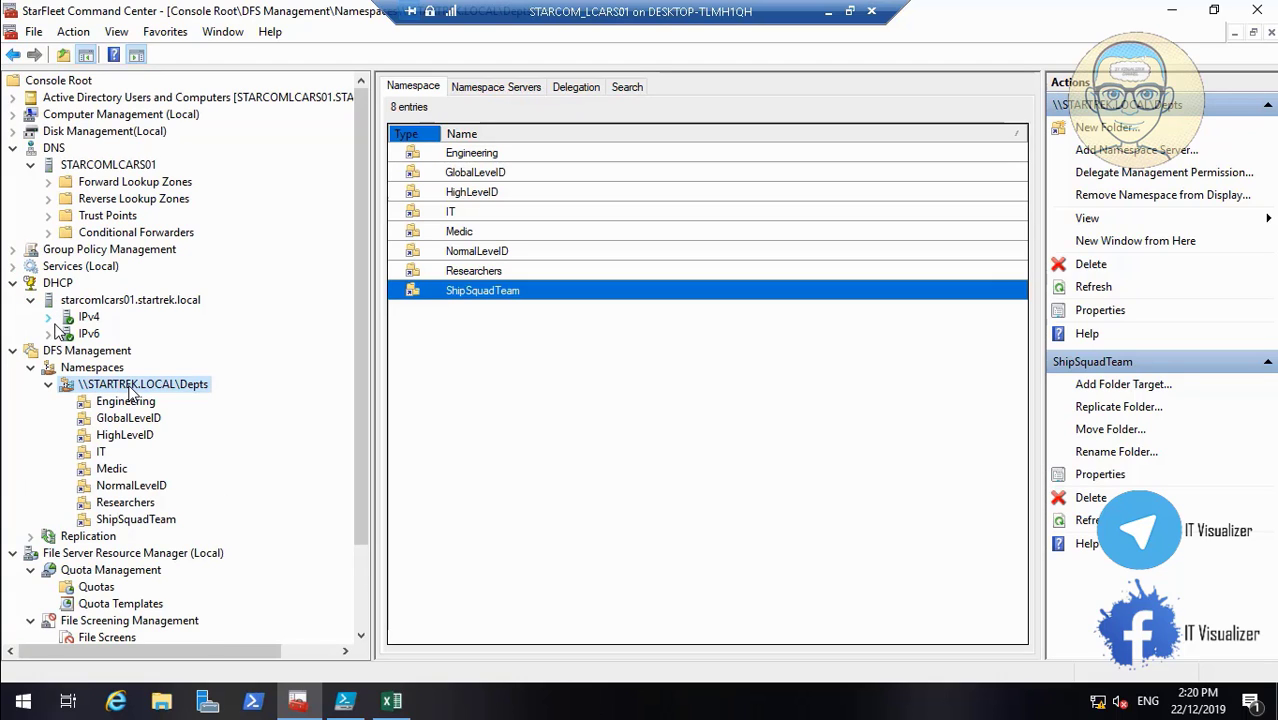
{"action": "left_click", "coordinate": [48, 316]}
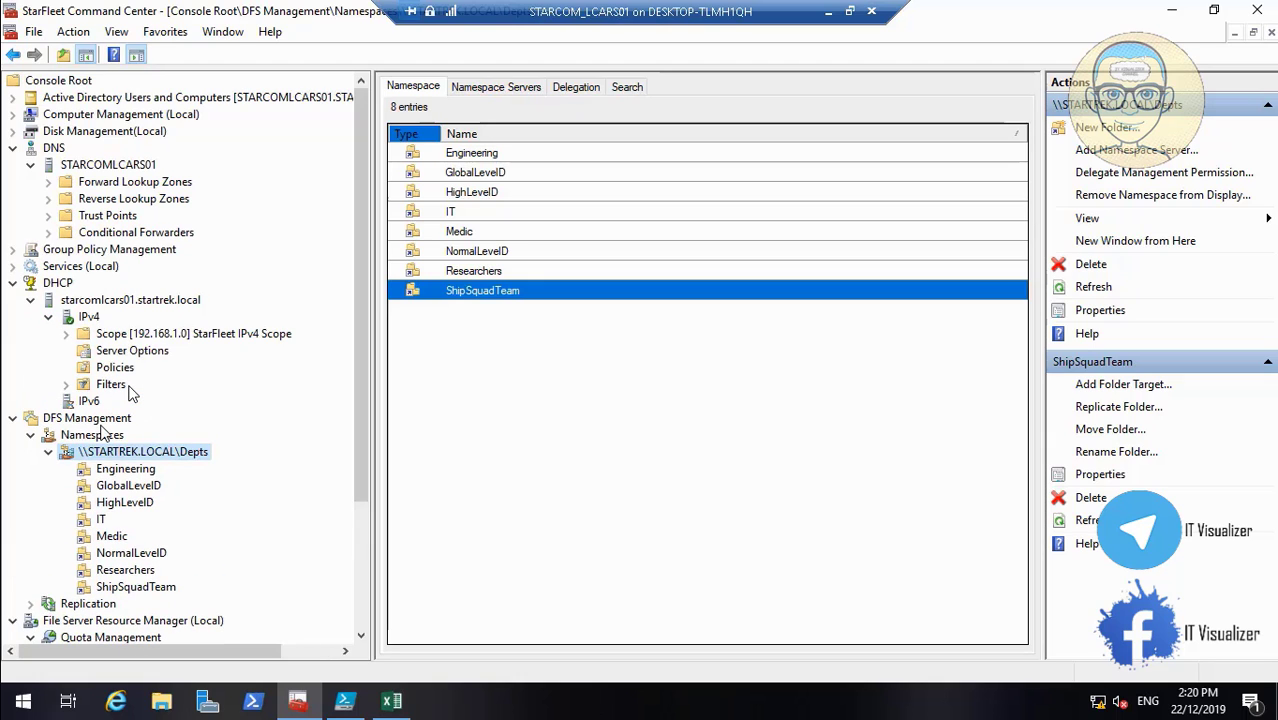
{"action": "left_click", "coordinate": [48, 400]}
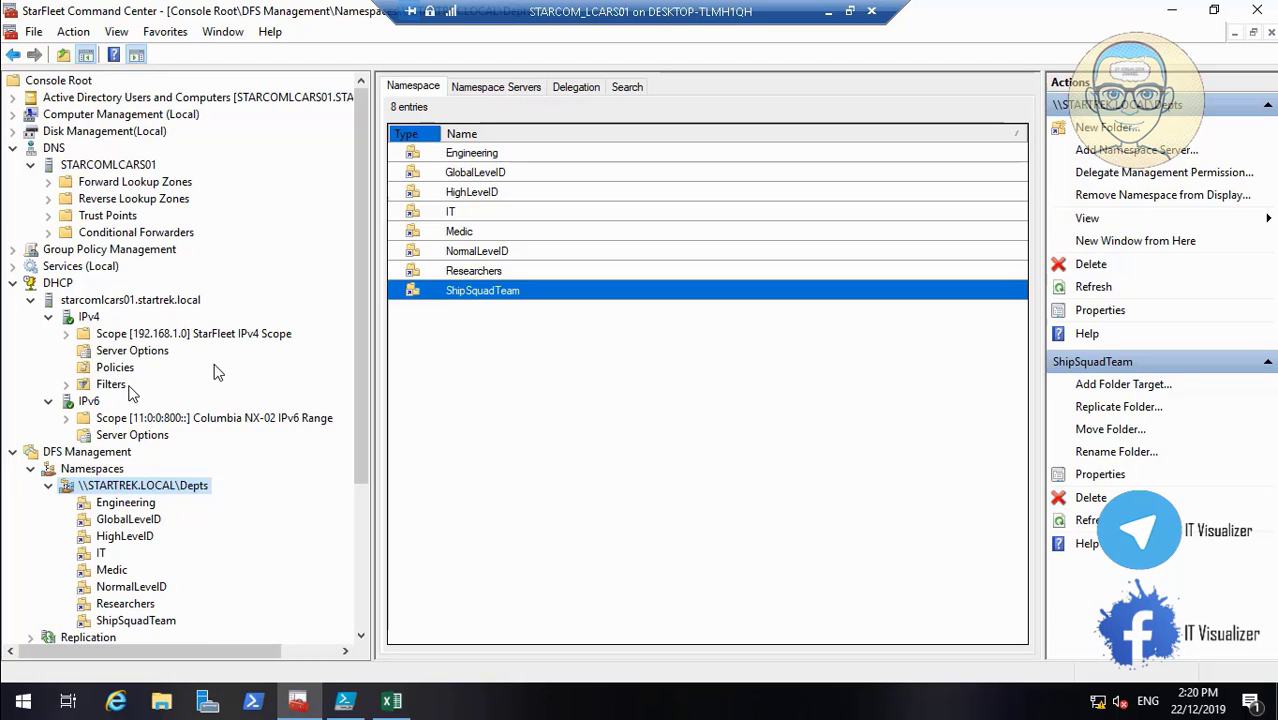
{"action": "left_click", "coordinate": [66, 384]}
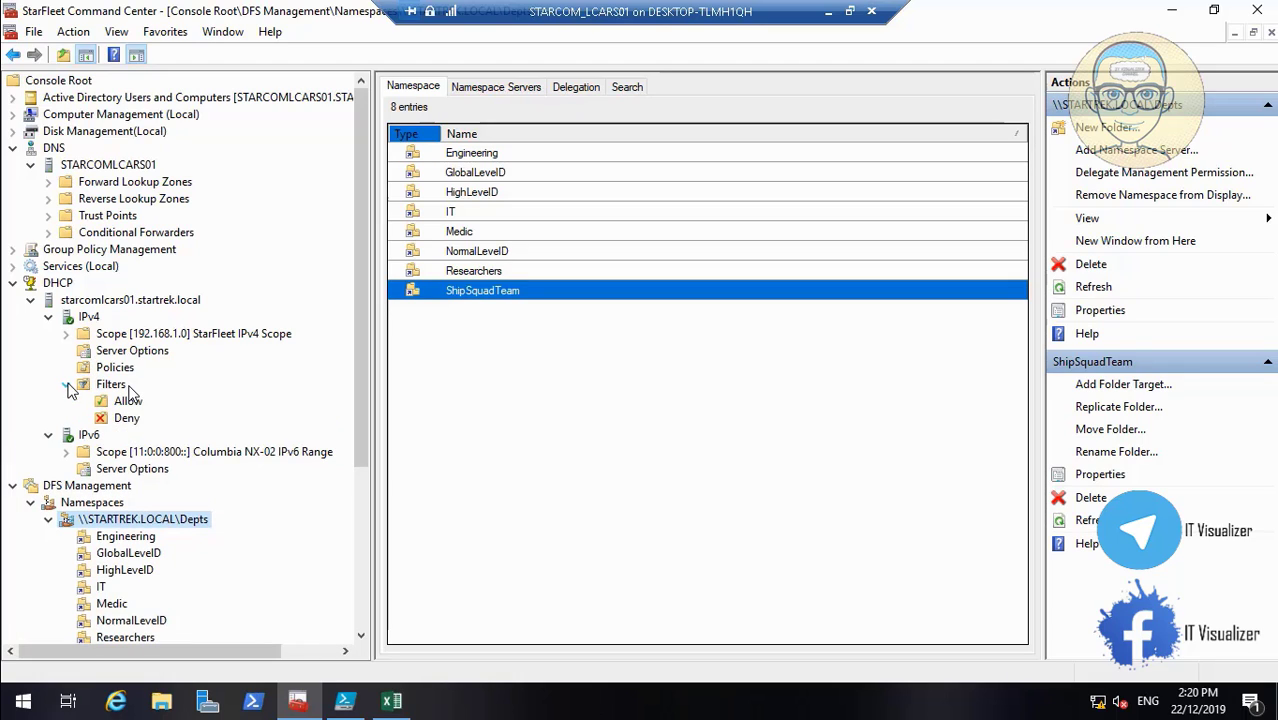
{"action": "left_click", "coordinate": [127, 400]}
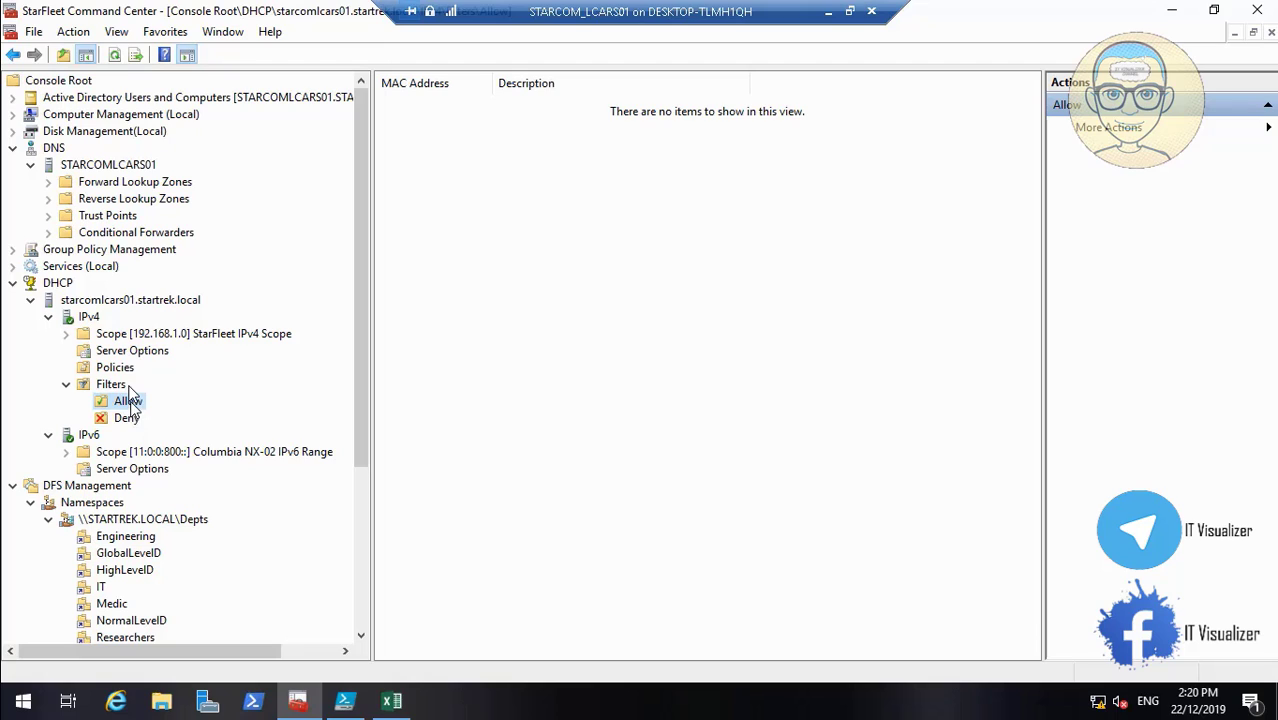
{"action": "right_click", "coordinate": [131, 400]}
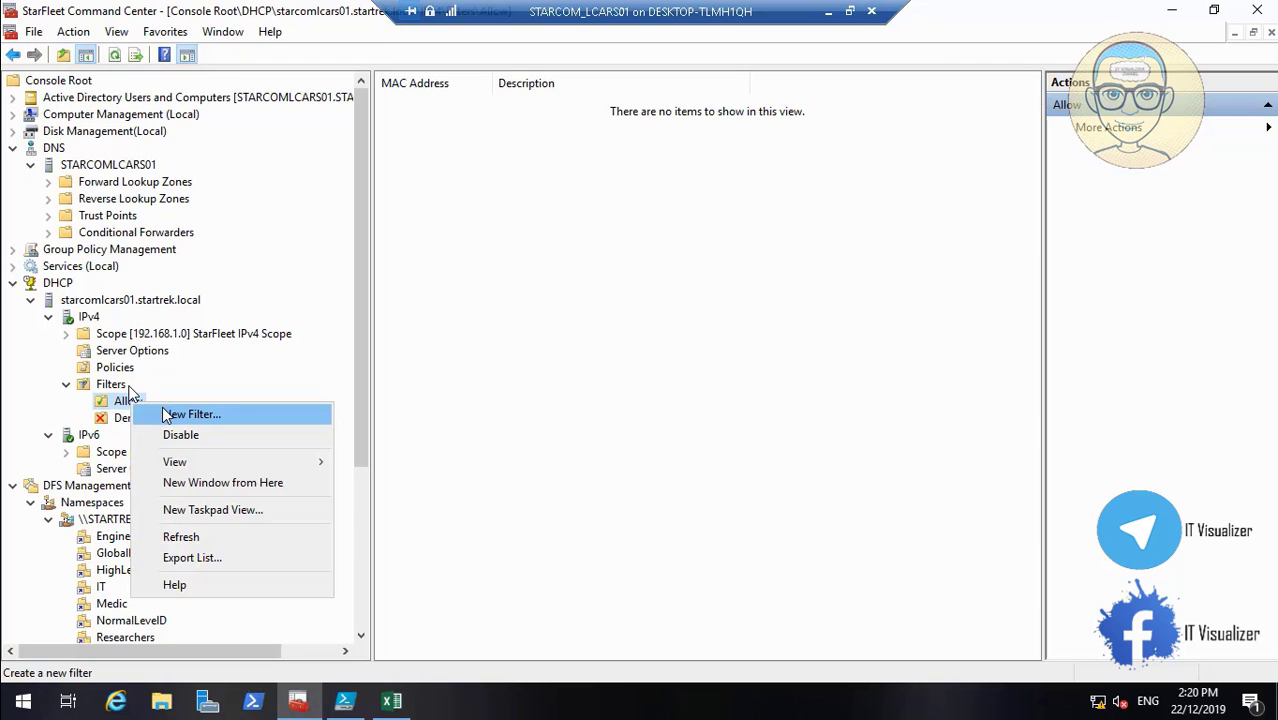
{"action": "left_click", "coordinate": [163, 409]}
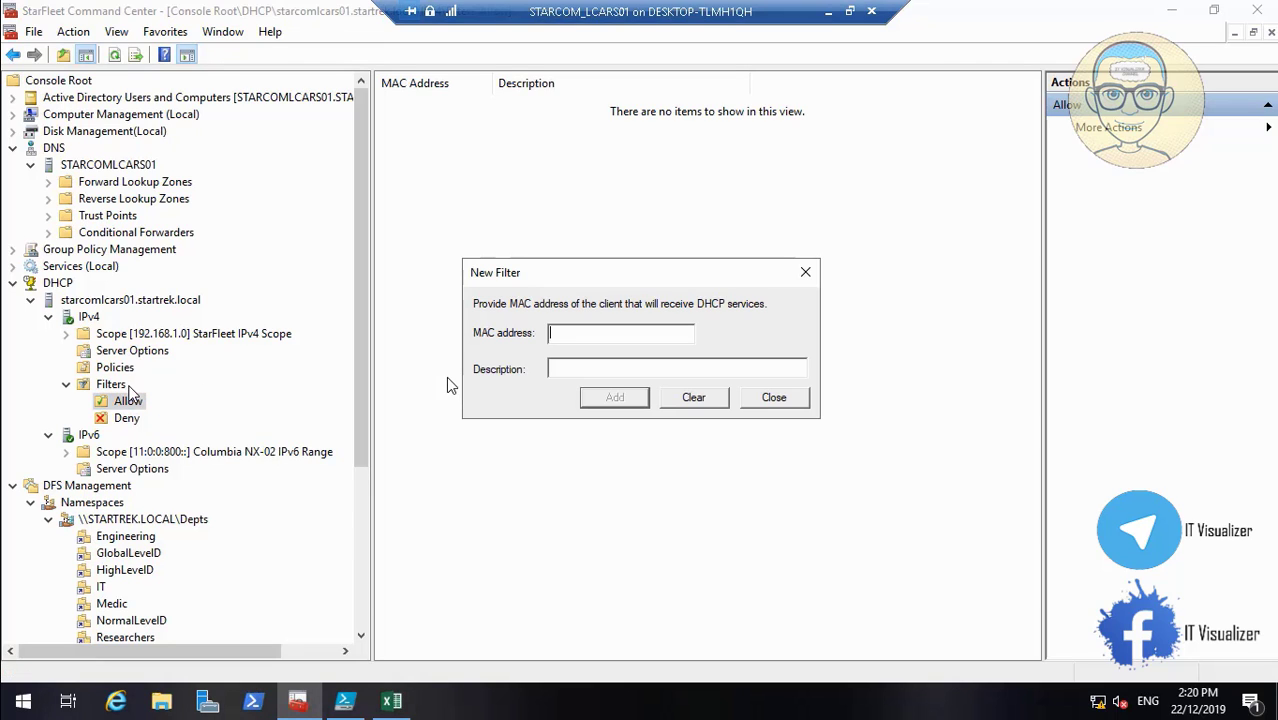
- Switch to Hyper-V Manager on the host and check the MAC address in STARCOMDUOENG01's advanced network adapter settings
{"action": "left_click", "coordinate": [830, 10]}
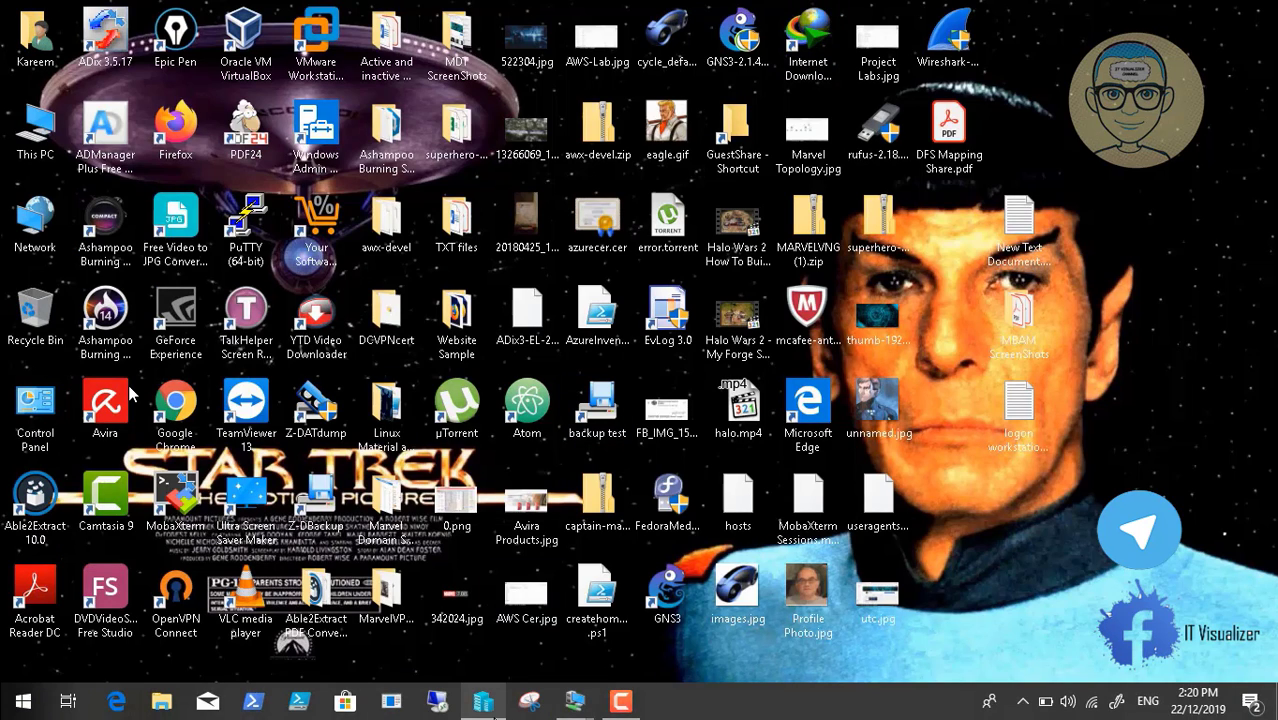
{"action": "left_click", "coordinate": [484, 703]}
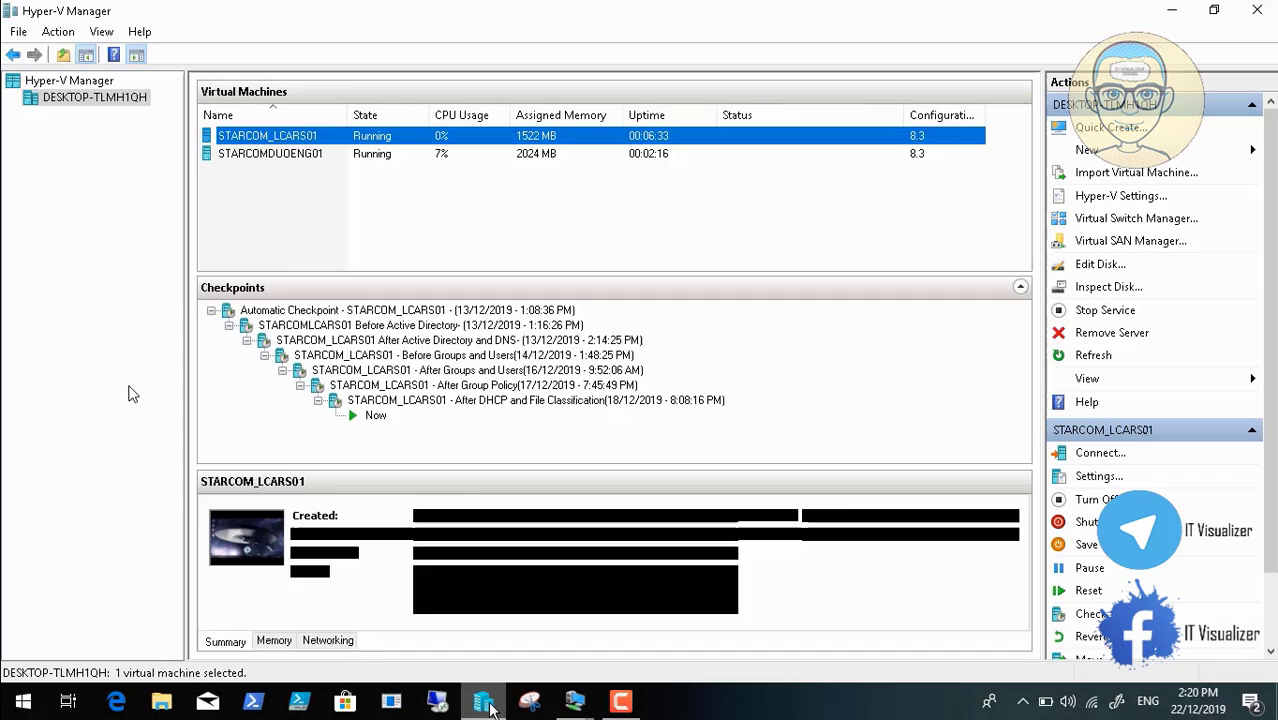
{"action": "right_click", "coordinate": [289, 160]}
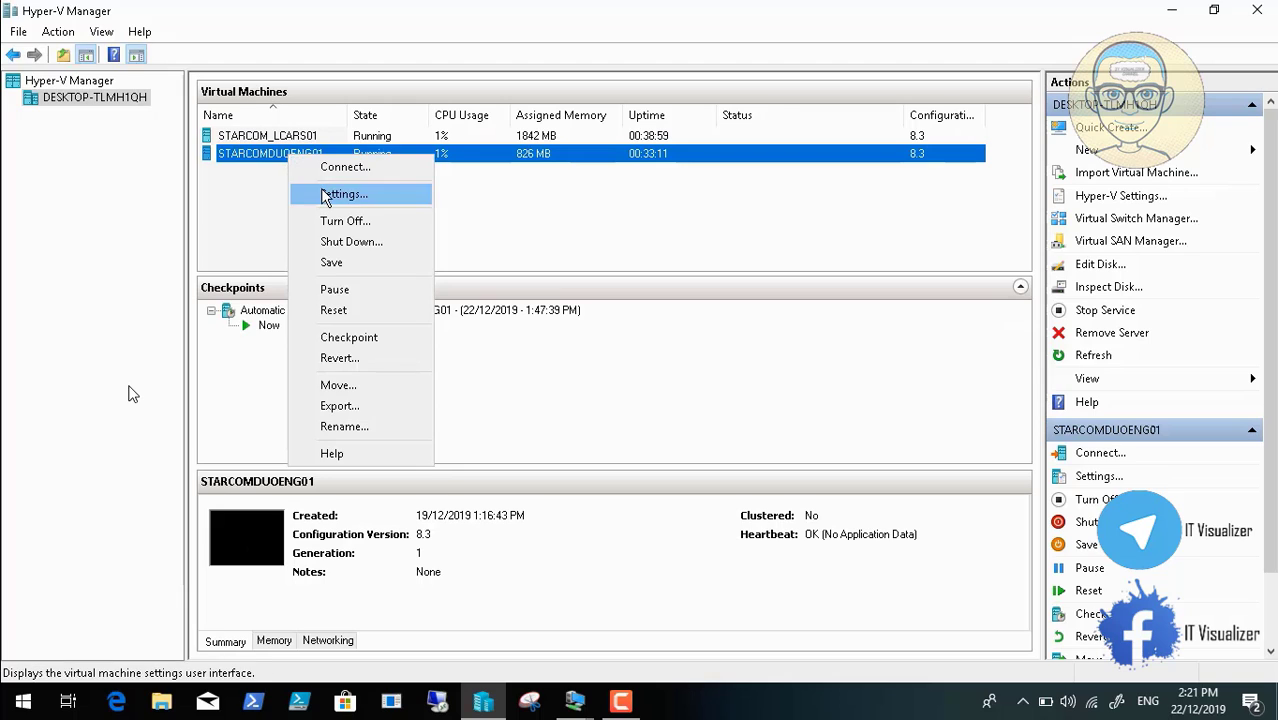
{"action": "left_click", "coordinate": [330, 195]}
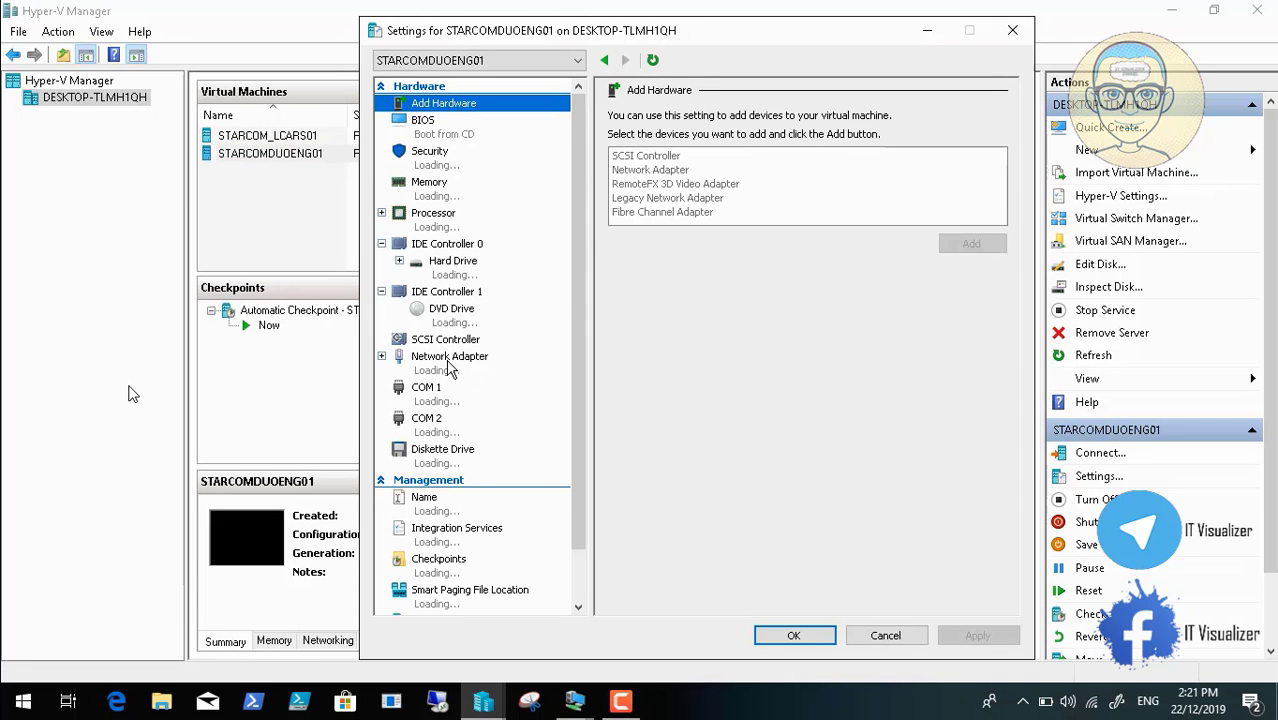
{"action": "left_click", "coordinate": [450, 366]}
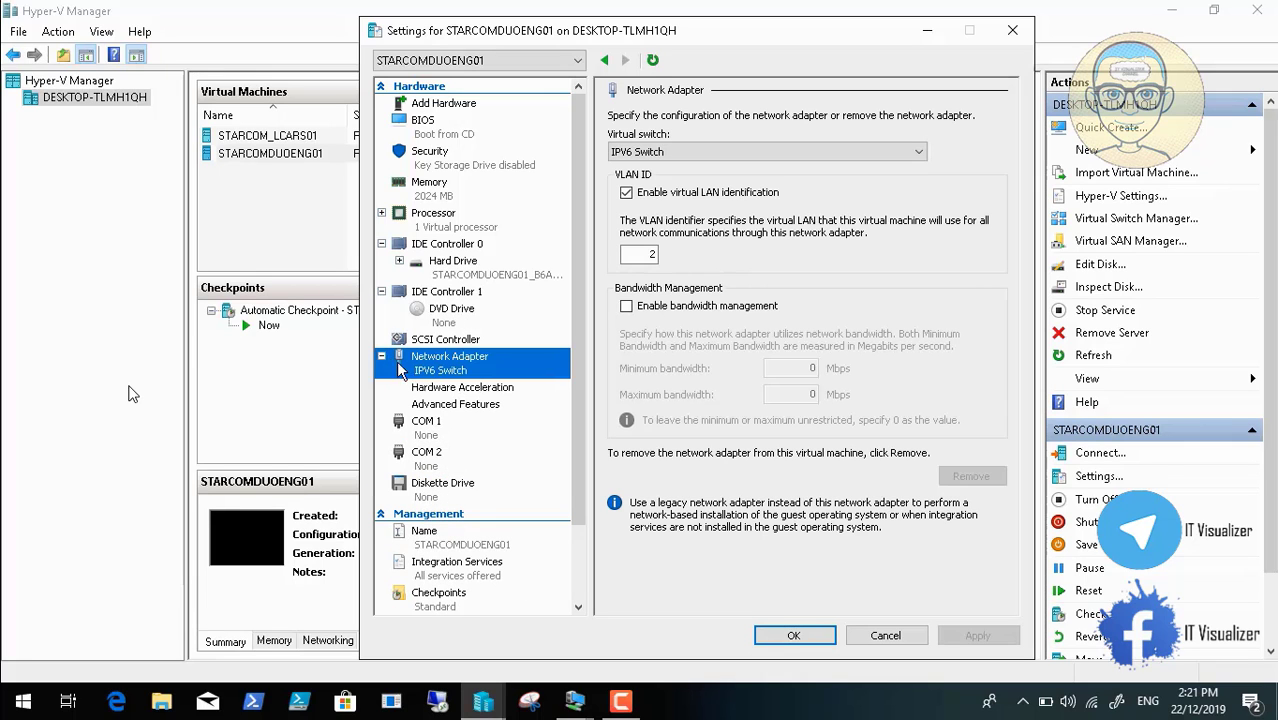
{"action": "left_click", "coordinate": [455, 405]}
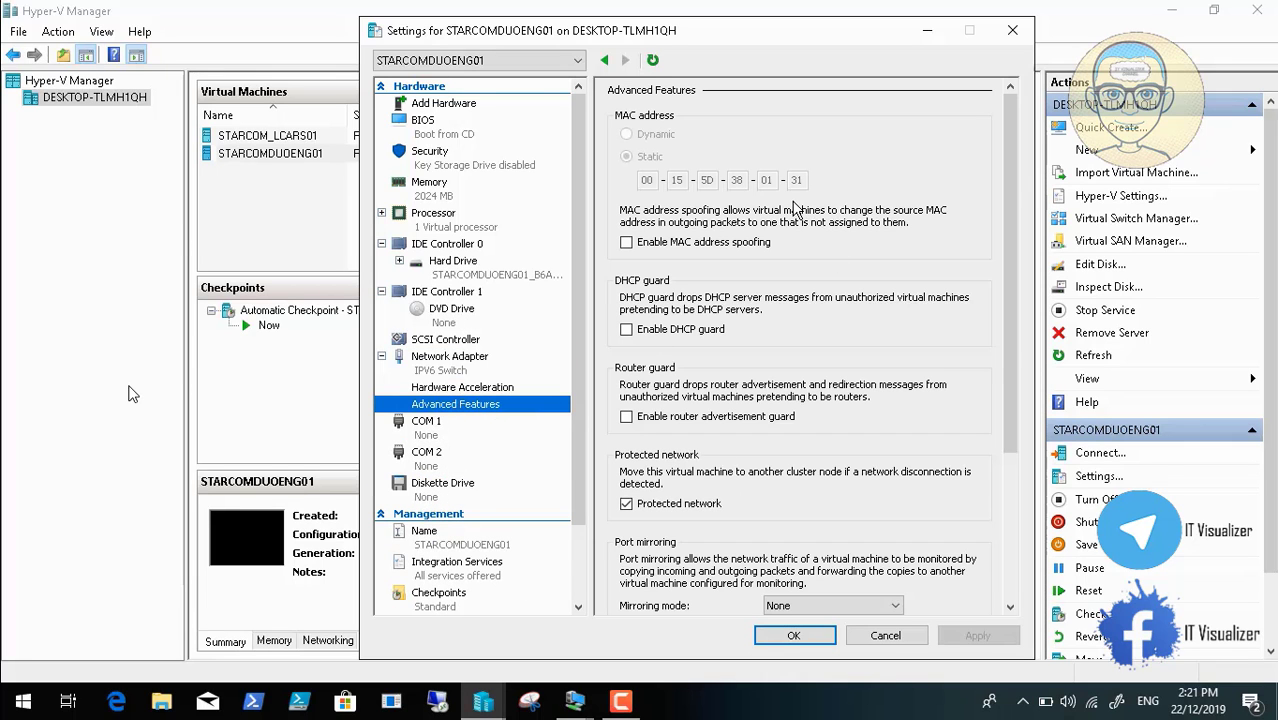
- Return to the STARCOM_LCARS01 session and fill the new filter's MAC address up to 00-15-5D-38-01-, rechecking it against STARCOMDUOENG01's adapter settings
{"action": "left_click", "coordinate": [574, 703]}
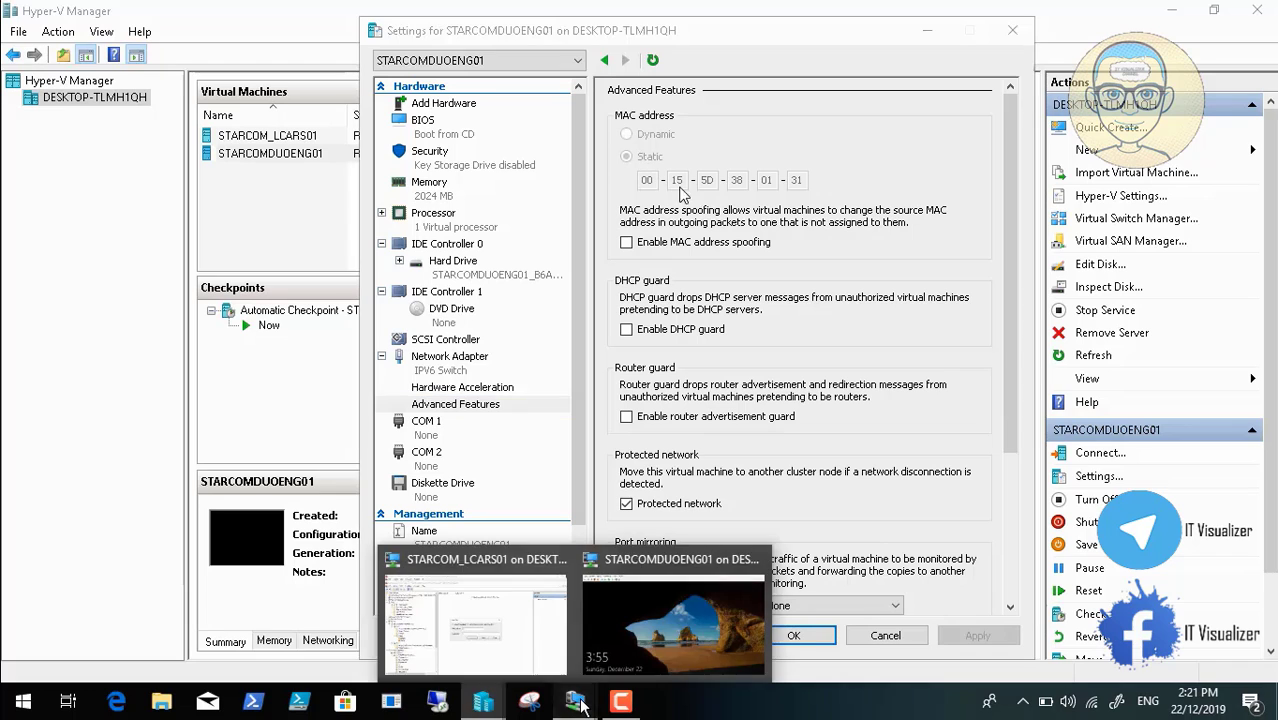
{"action": "left_click", "coordinate": [562, 638]}
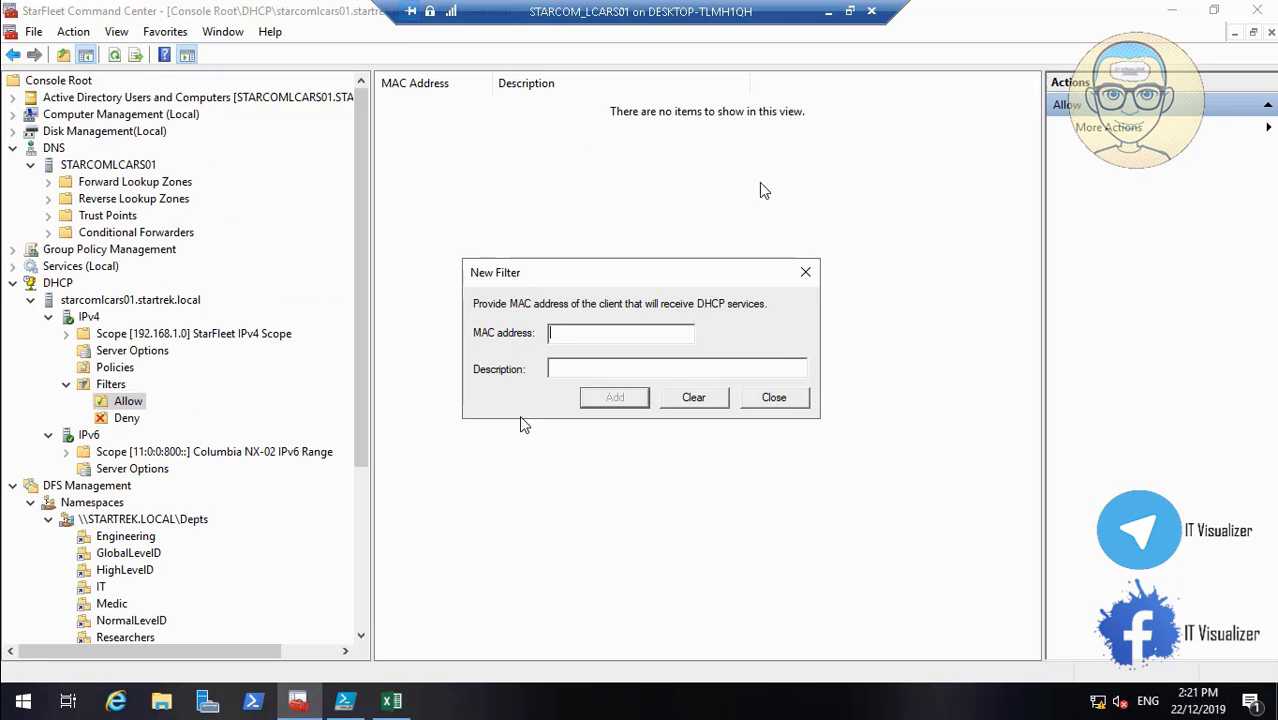
{"action": "type", "text": "00-15-5"}
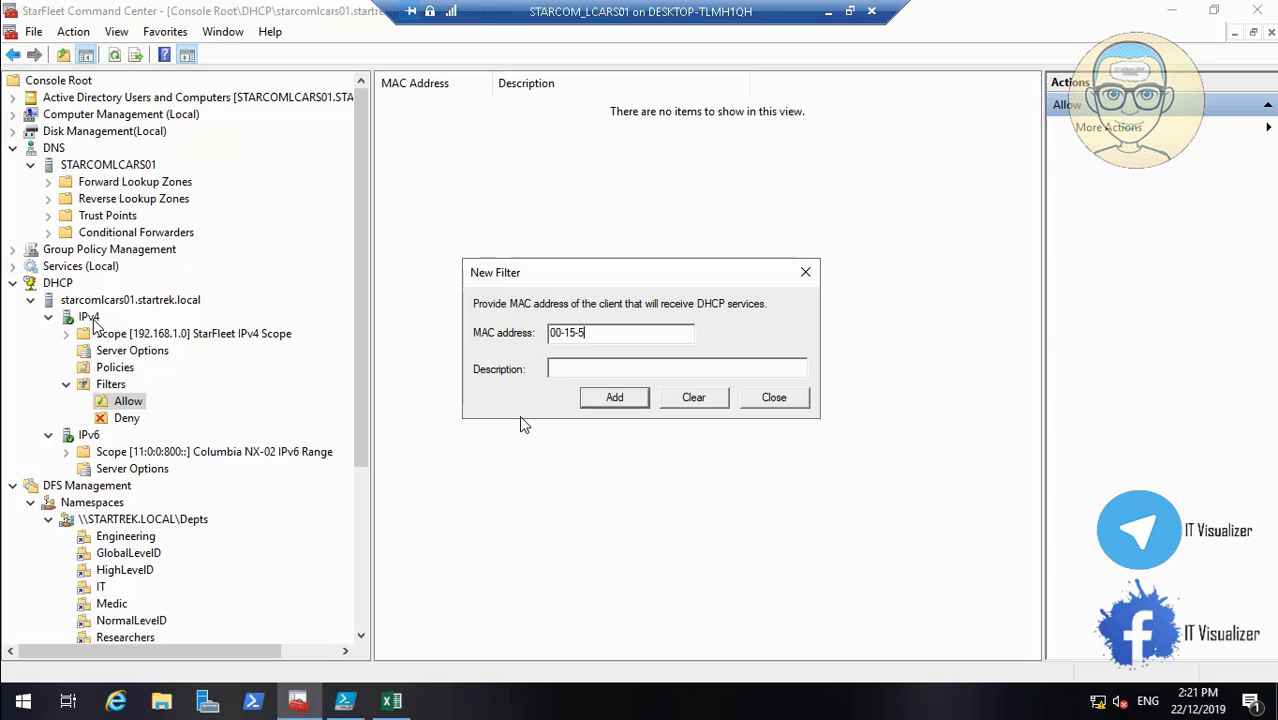
{"action": "type", "text": "D-"}
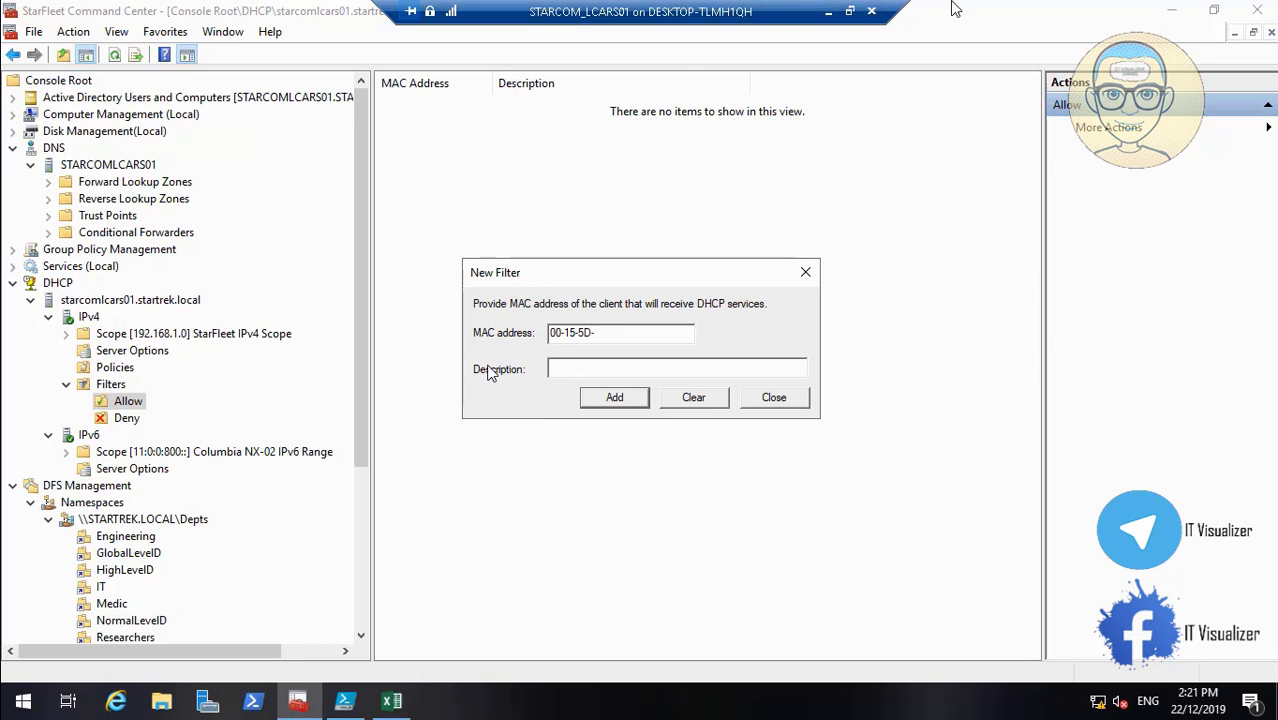
{"action": "left_click", "coordinate": [829, 13]}
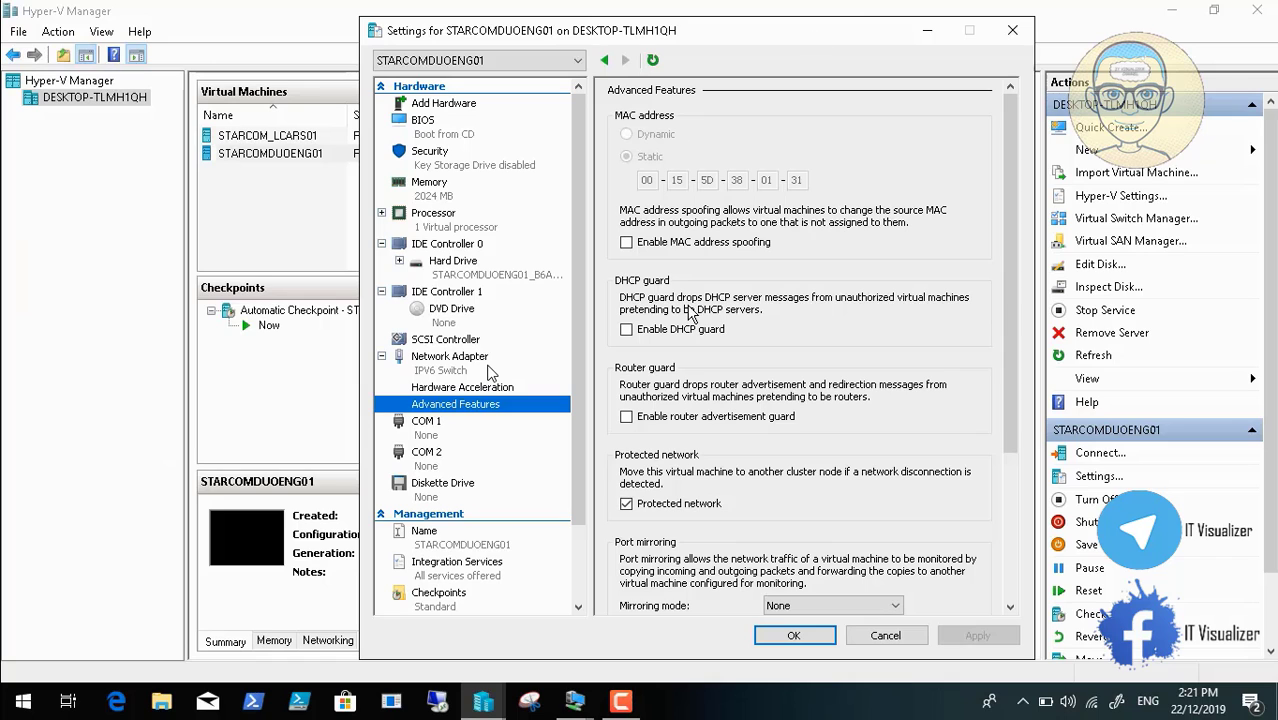
{"action": "left_click", "coordinate": [574, 700]}
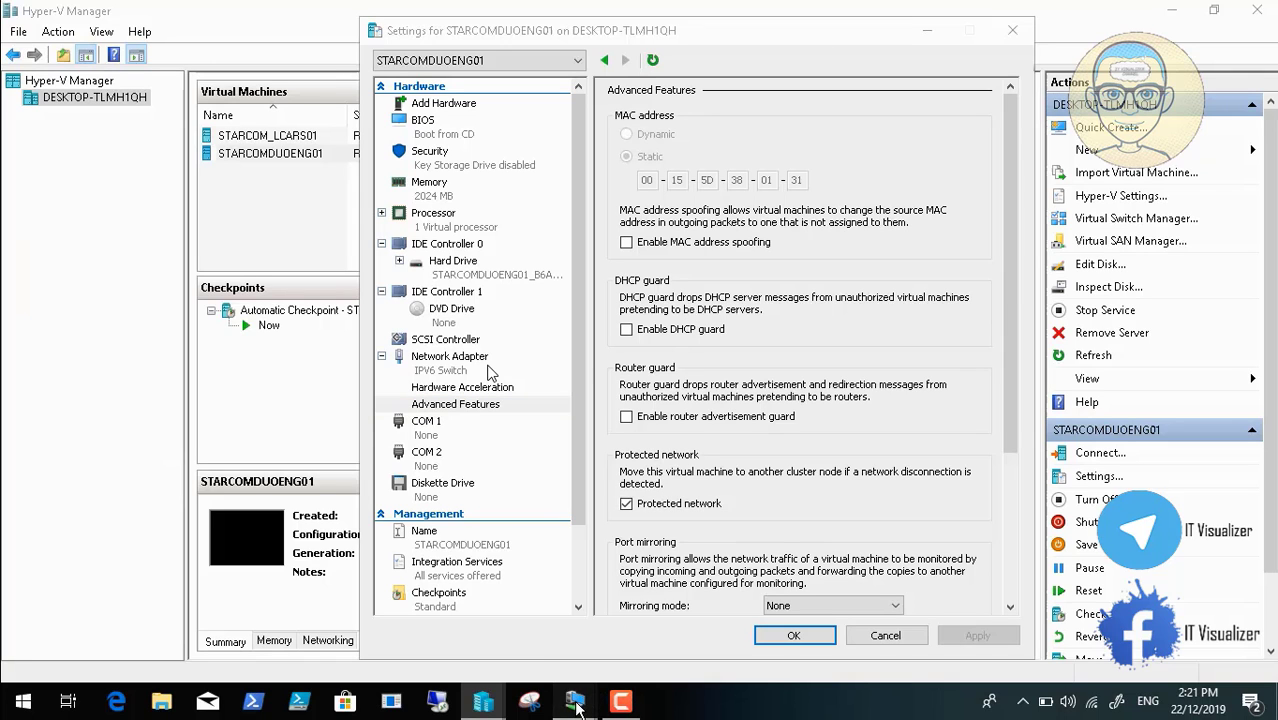
{"action": "left_click", "coordinate": [524, 641]}
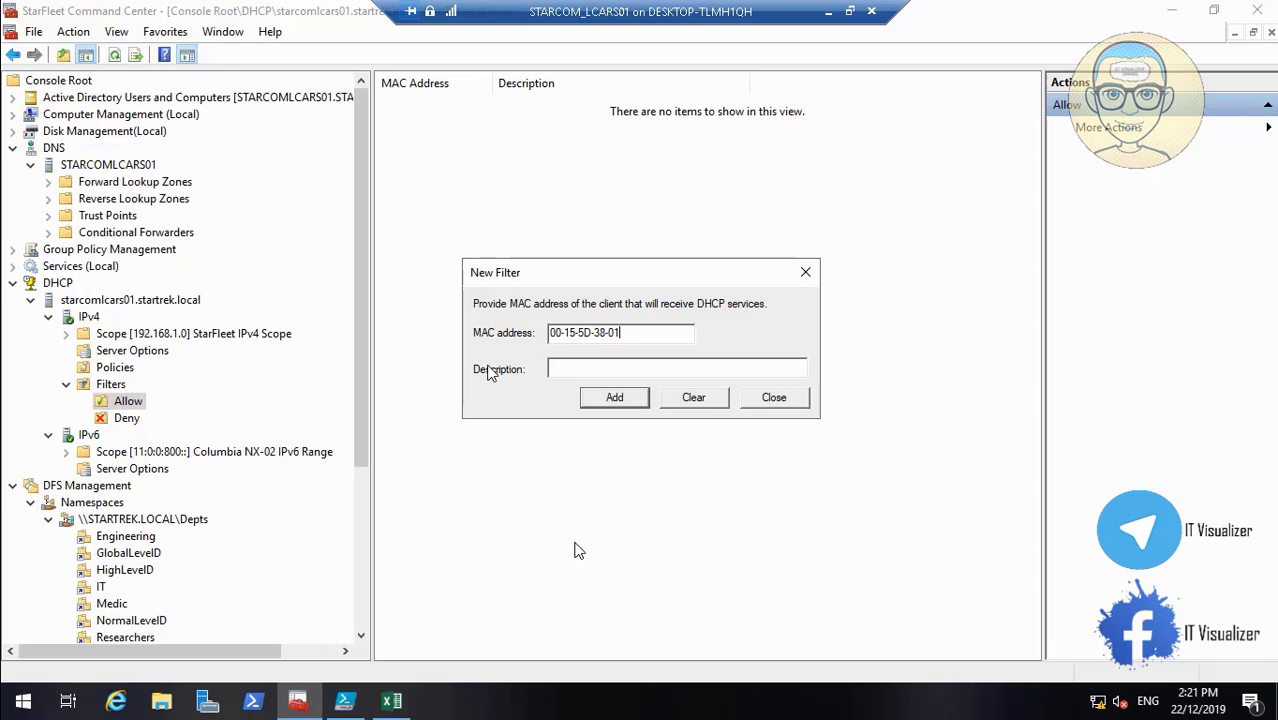
- Close PowerShell ISE and complete the new filter with MAC address 00-15-5D-38-01-31 and description STARCOMDUOENG01, checking the address in Hyper-V Manager on the host
{"action": "left_click", "coordinate": [344, 700]}
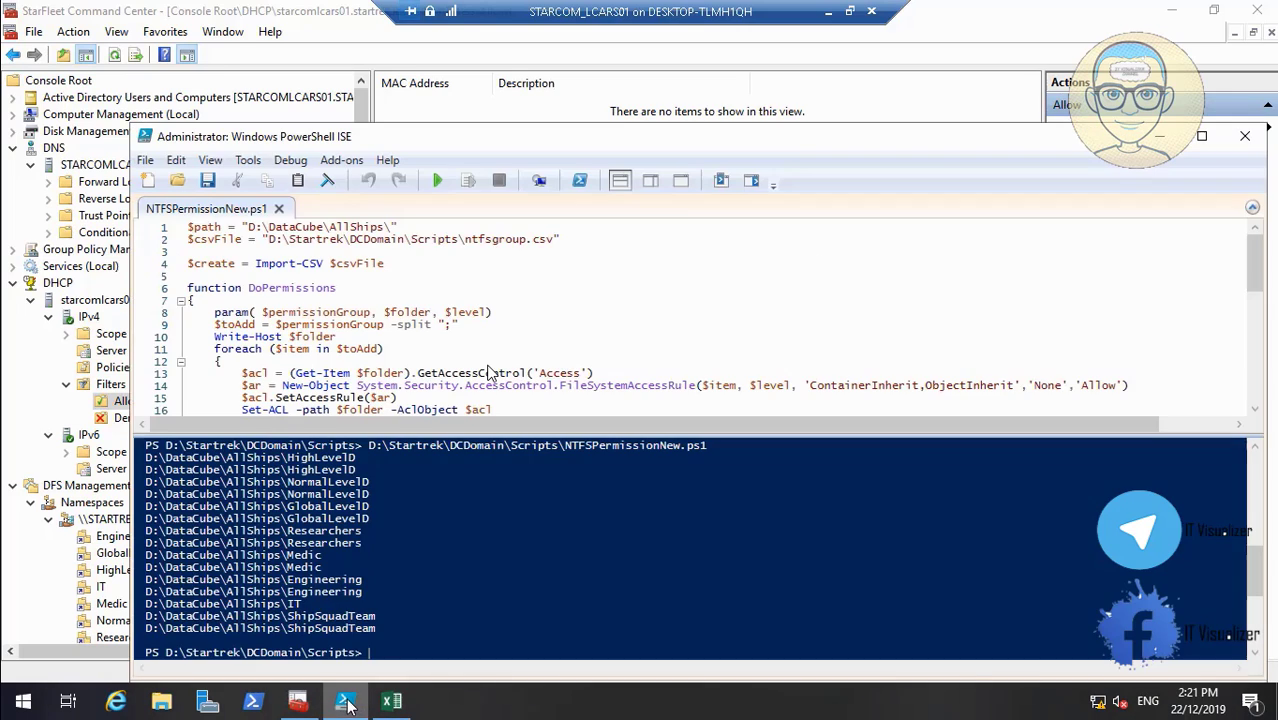
{"action": "left_click", "coordinate": [1245, 137]}
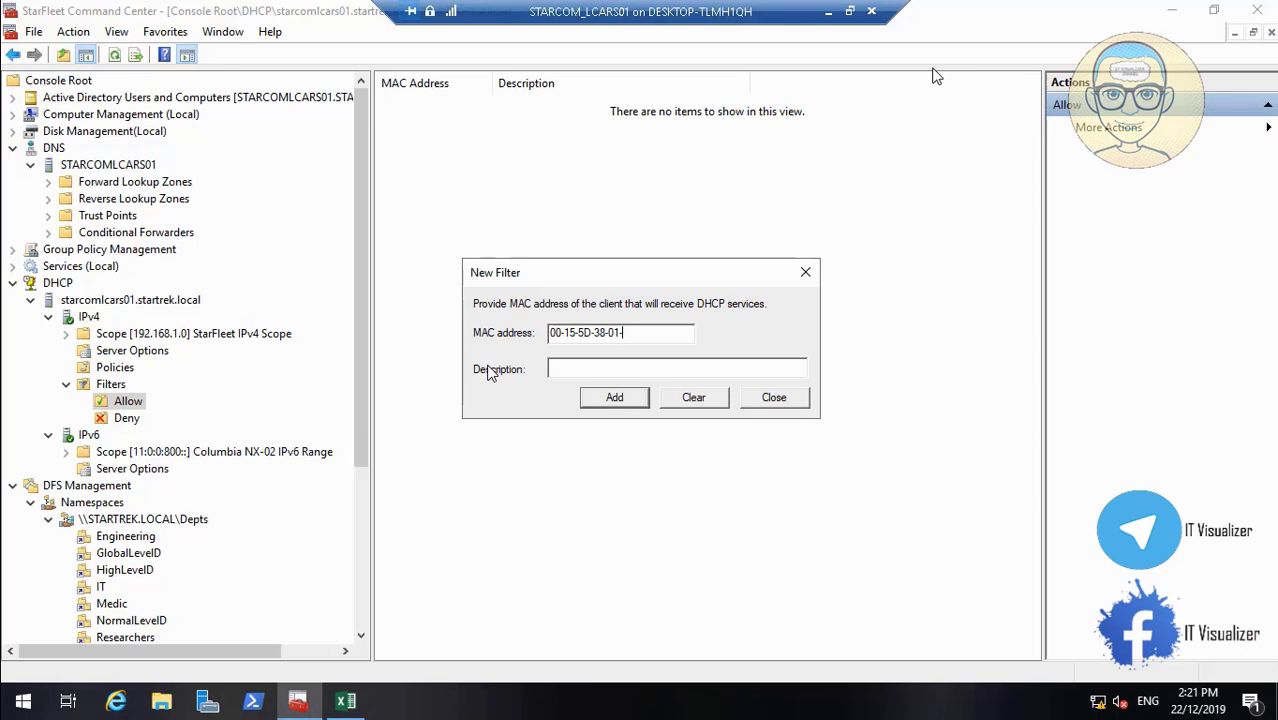
{"action": "left_click", "coordinate": [826, 12]}
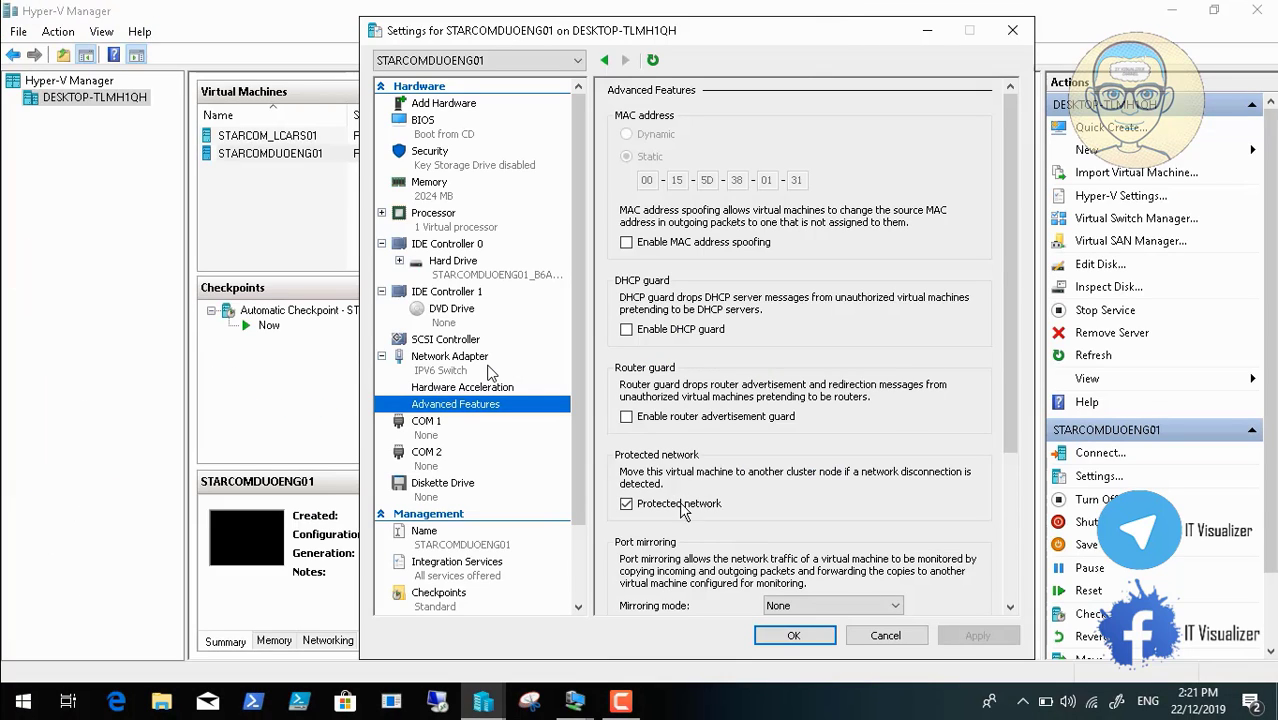
{"action": "left_click", "coordinate": [576, 700]}
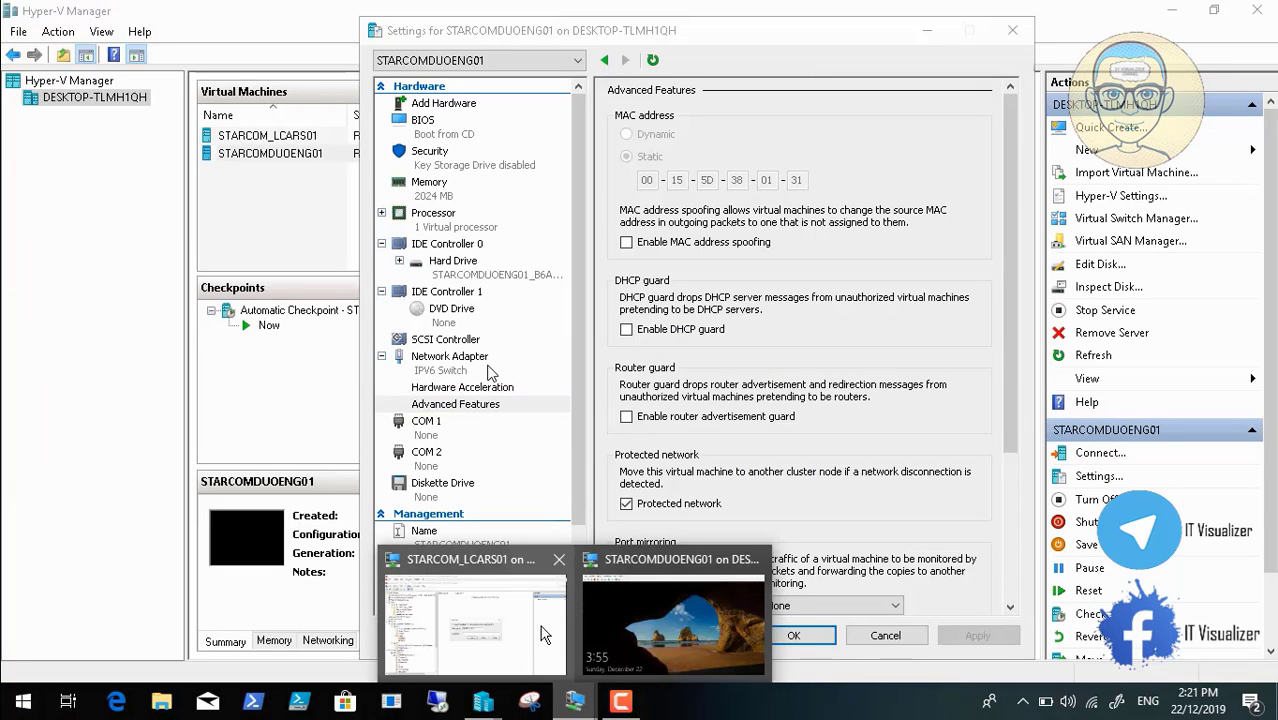
{"action": "left_click", "coordinate": [532, 622]}
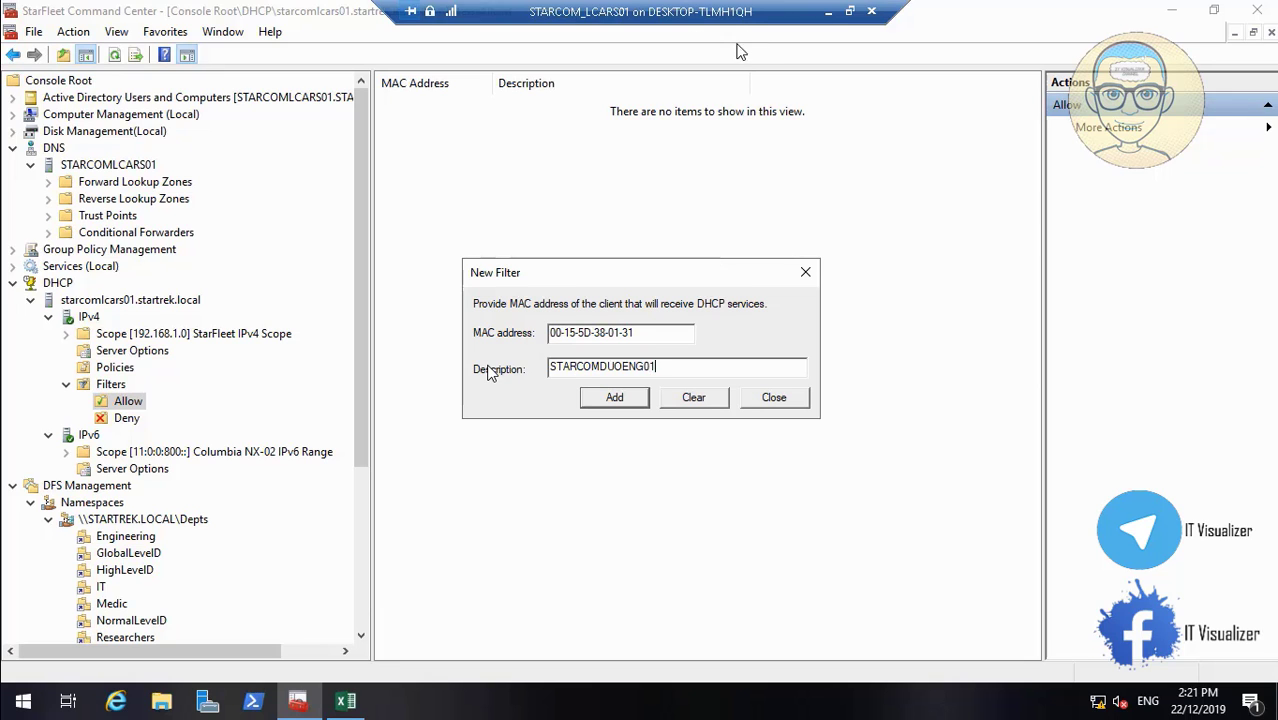
- Recheck the client's name in Hyper-V Manager, then return to the STARCOM_LCARS01 session and add the completed filter to the IPv4 Allow list
{"action": "left_click", "coordinate": [828, 13]}
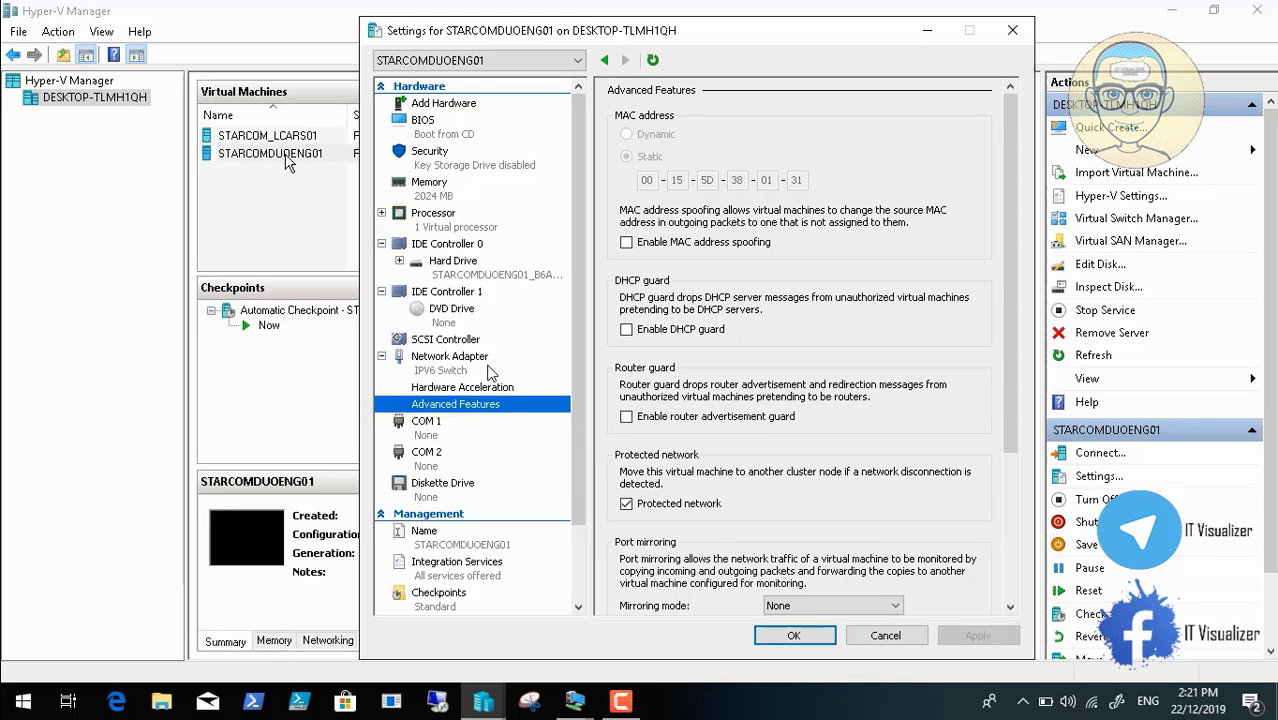
{"action": "left_click", "coordinate": [574, 700]}
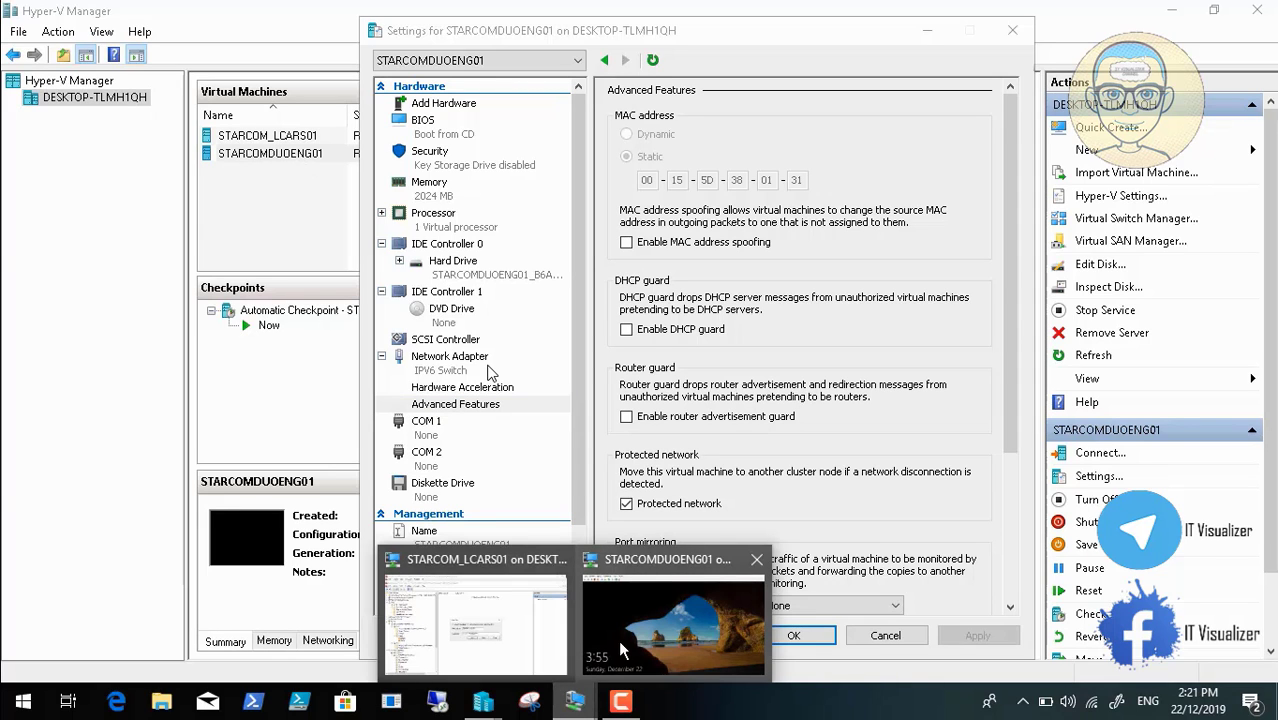
{"action": "left_click", "coordinate": [432, 620]}
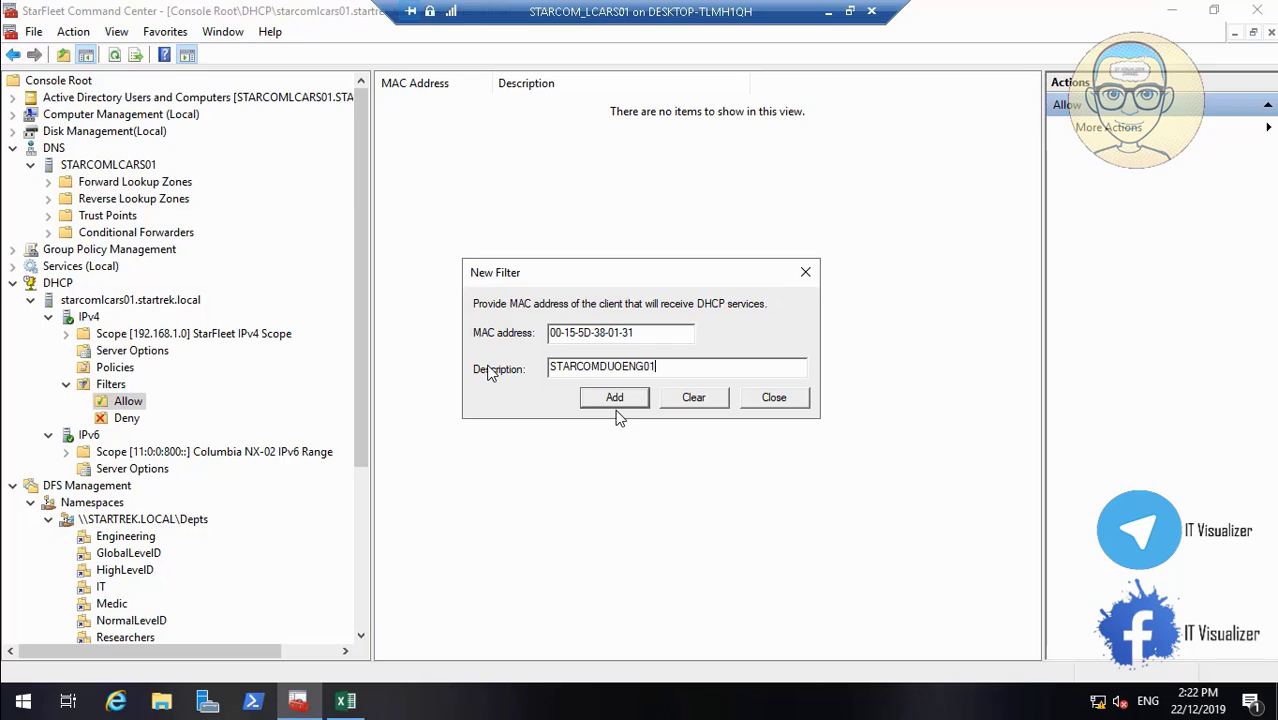
{"action": "left_click", "coordinate": [616, 399]}
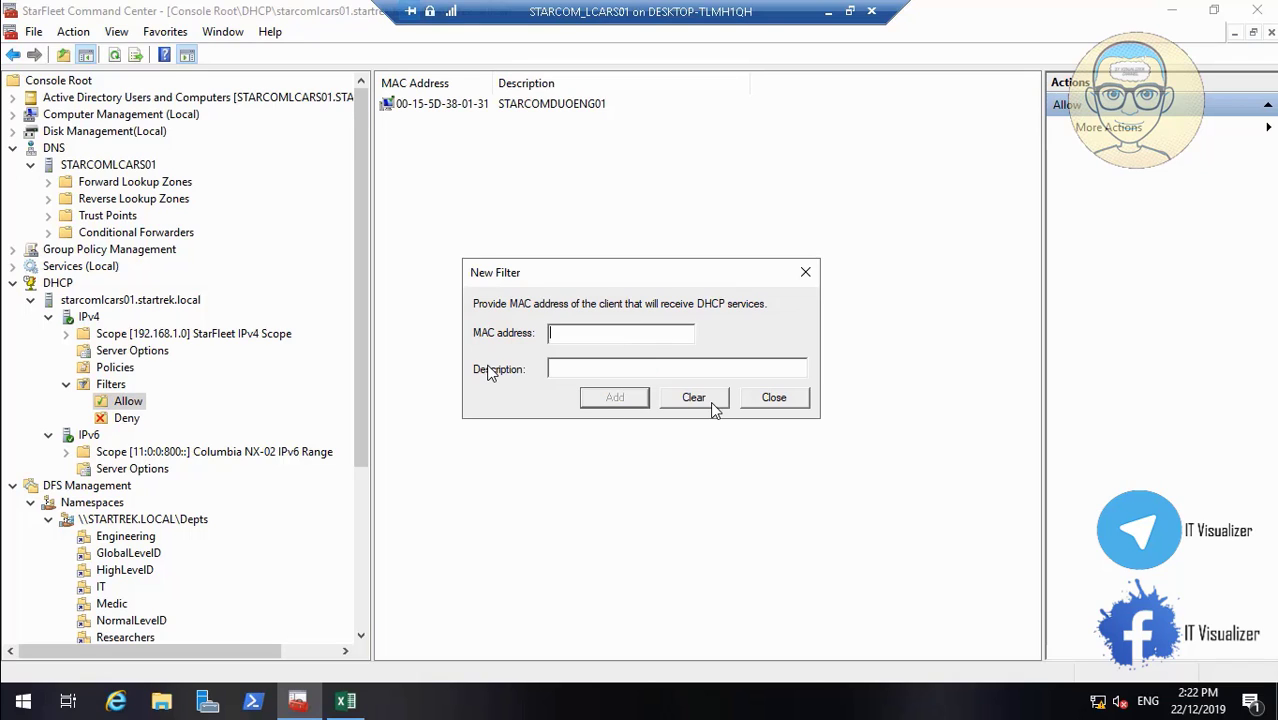
{"action": "left_click", "coordinate": [760, 400]}
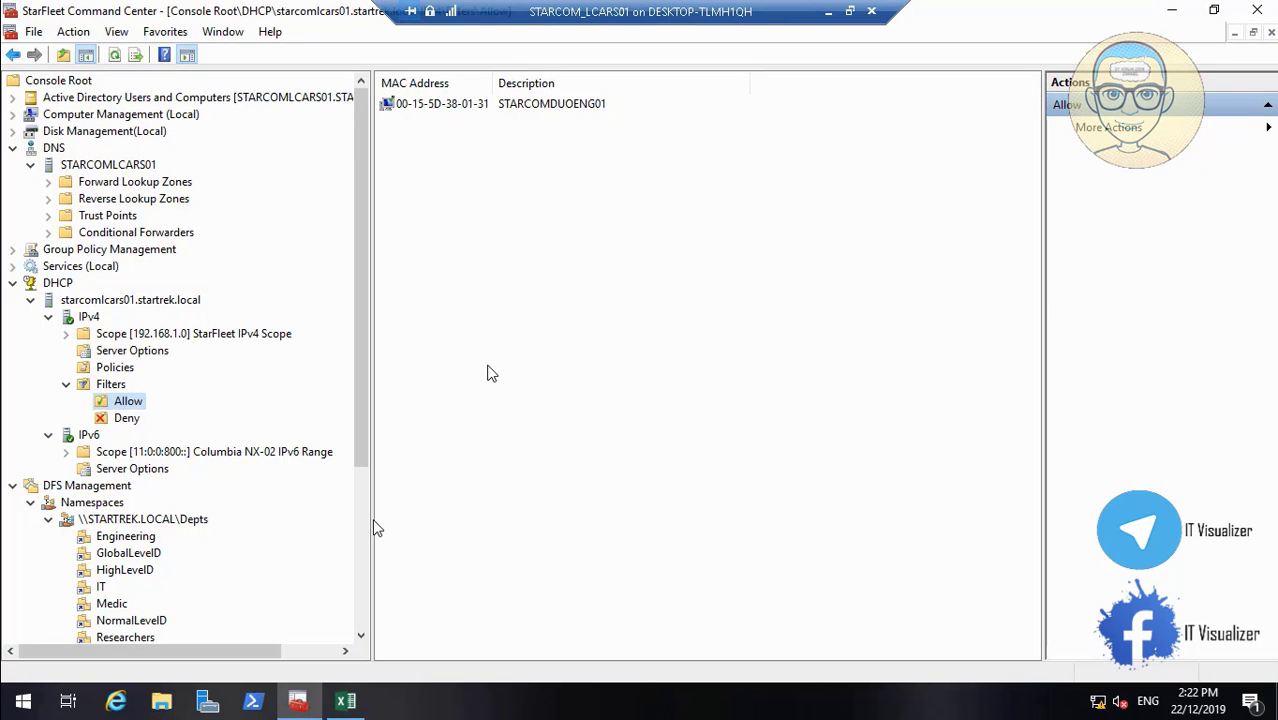
- Switch to File Explorer and open the Departement Shares (M:) drive to examine the department folders
{"action": "left_click", "coordinate": [361, 608]}
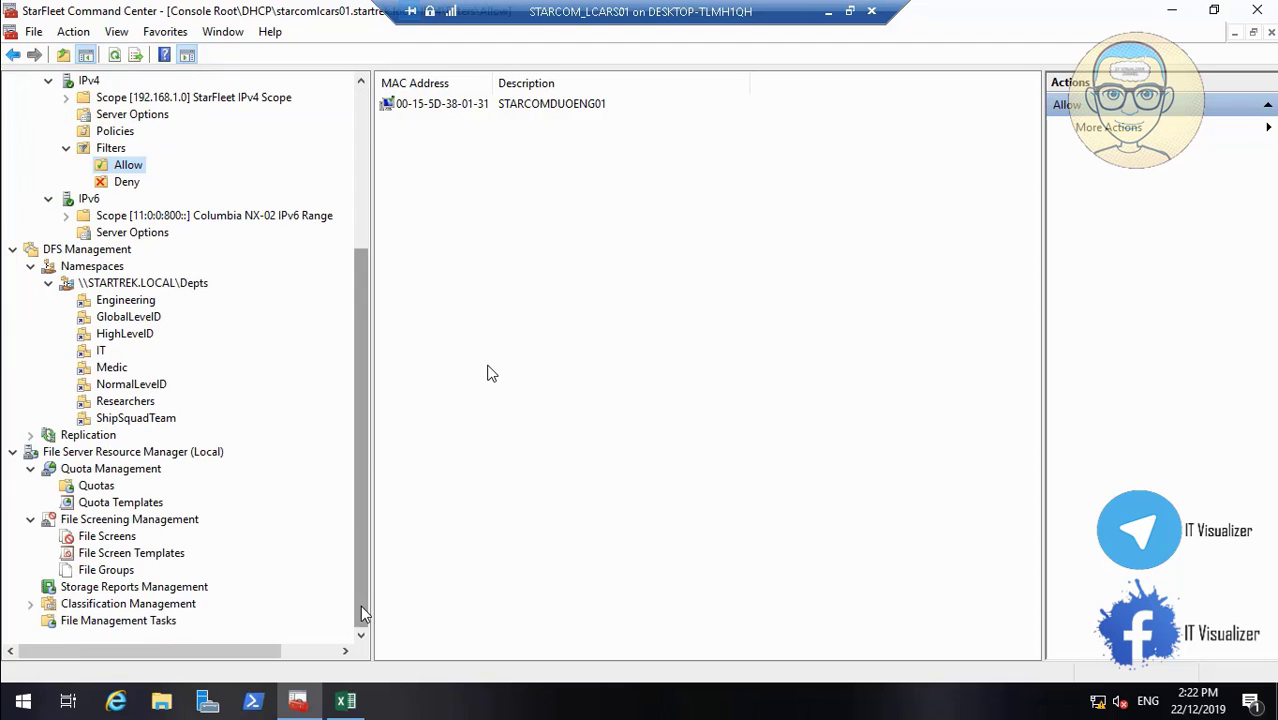
{"action": "left_click", "coordinate": [360, 168]}
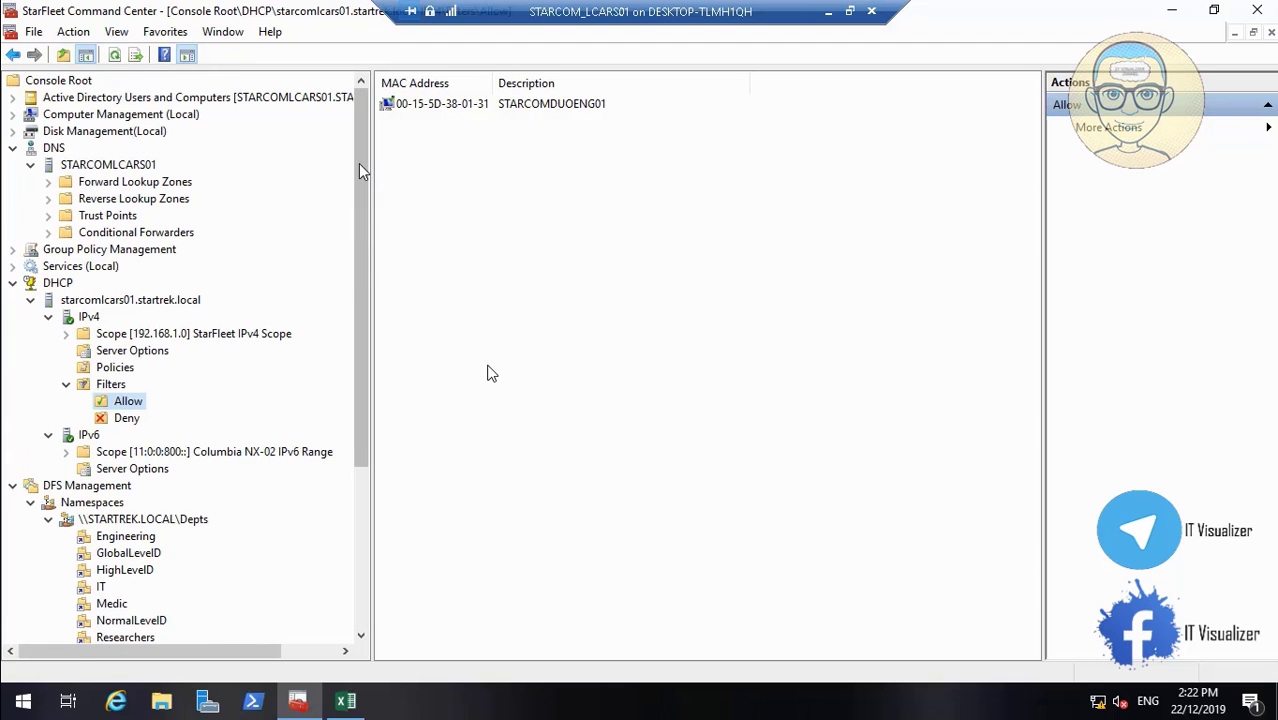
{"action": "left_click", "coordinate": [161, 704]}
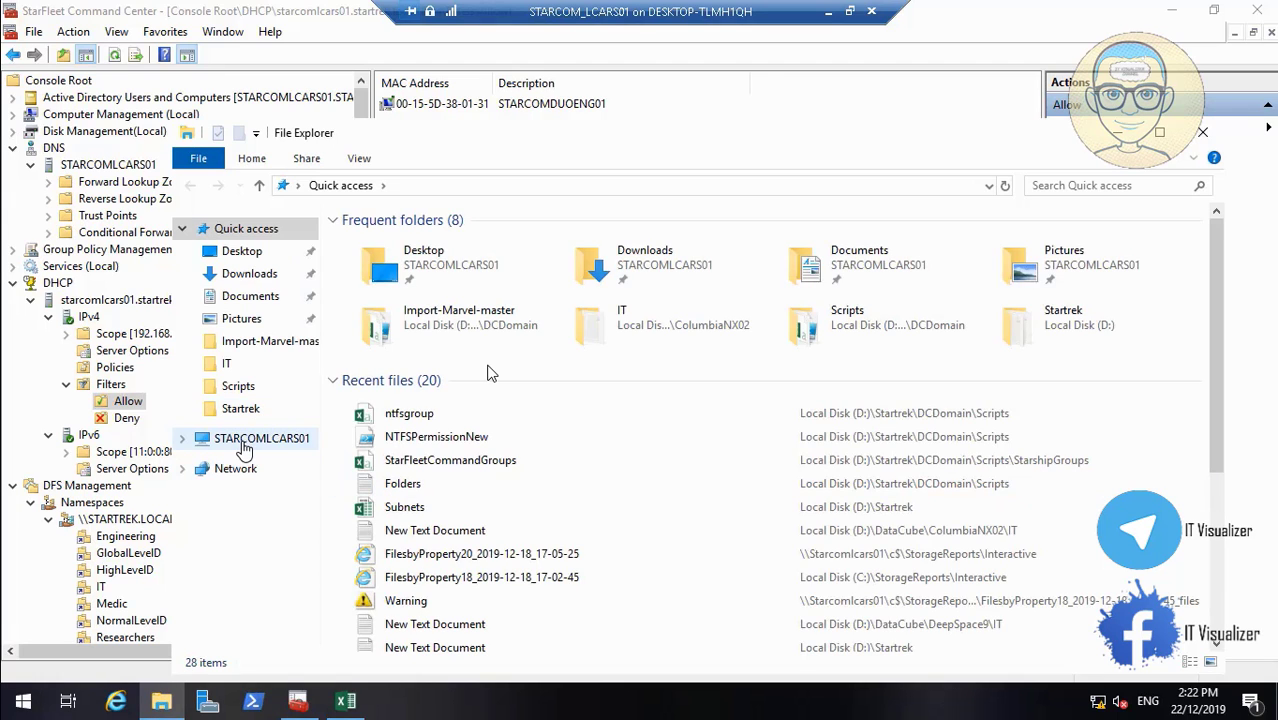
{"action": "left_click", "coordinate": [246, 440]}
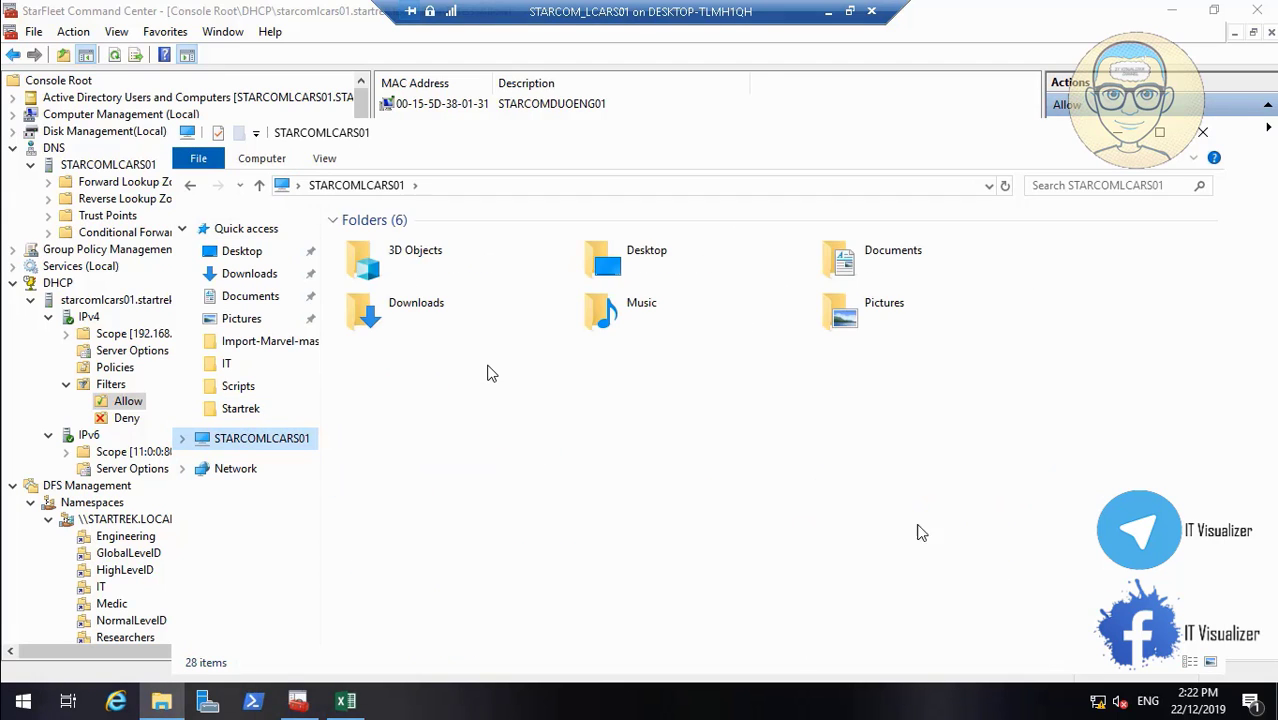
{"action": "double_click", "coordinate": [489, 565]}
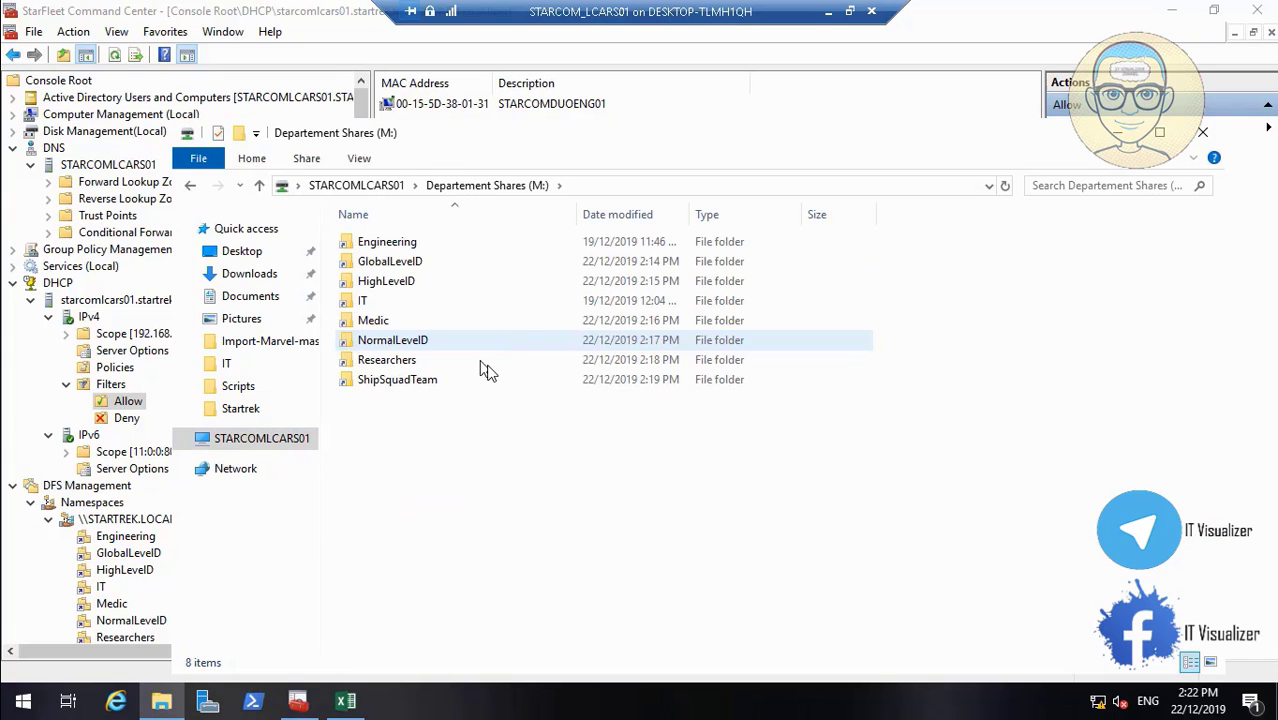
{"action": "mouse_move", "coordinate": [114, 710]}
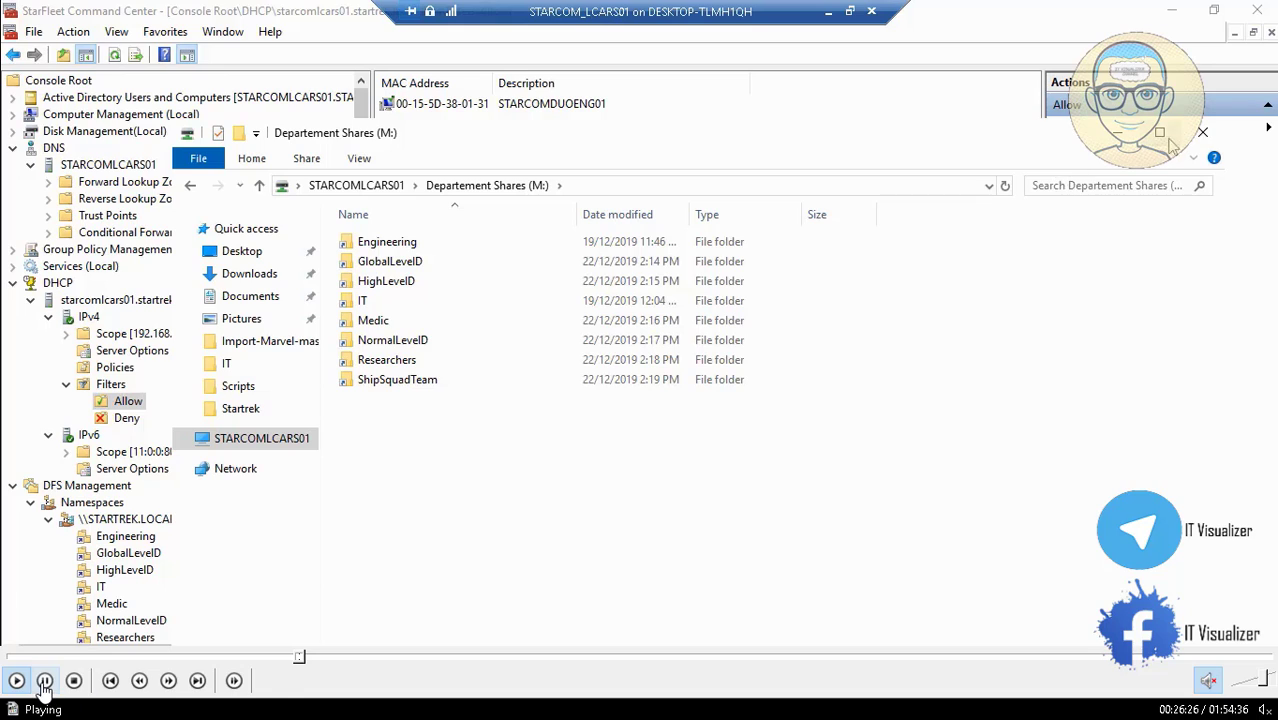
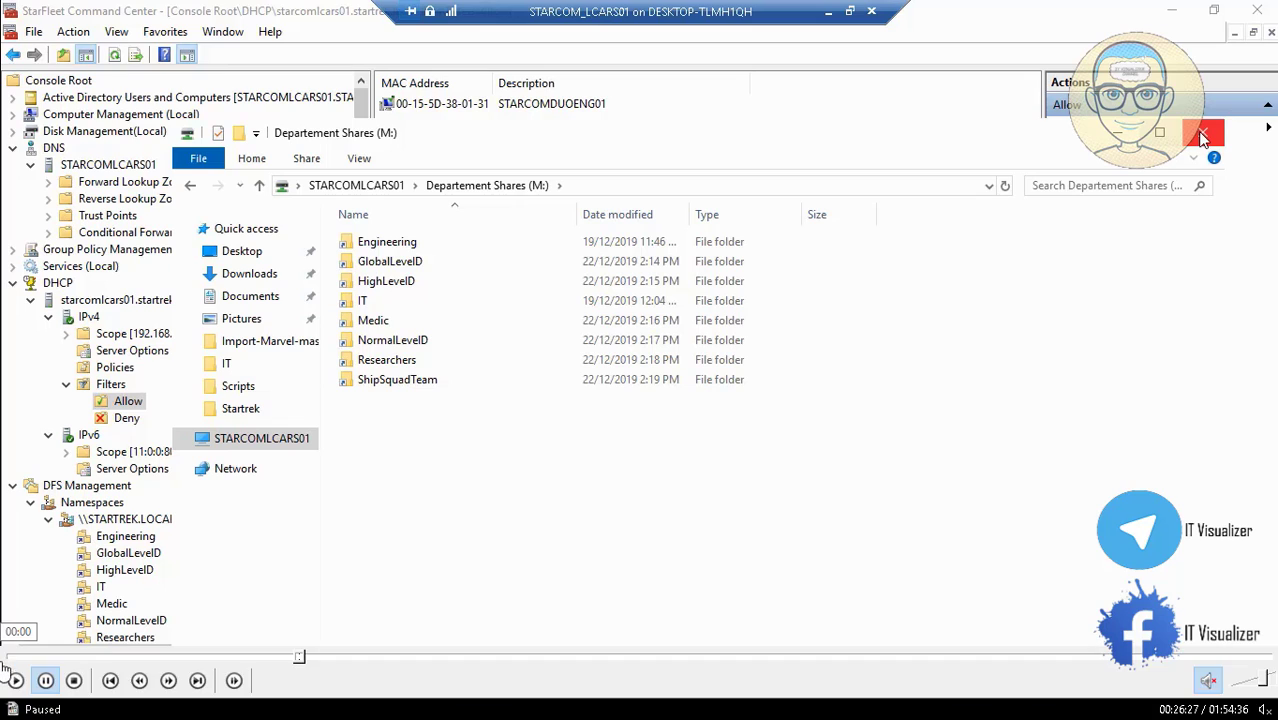
- Close STARCOMDUOENG01's settings in Hyper-V Manager and switch to its virtual machine connection window
{"action": "left_click", "coordinate": [14, 681]}
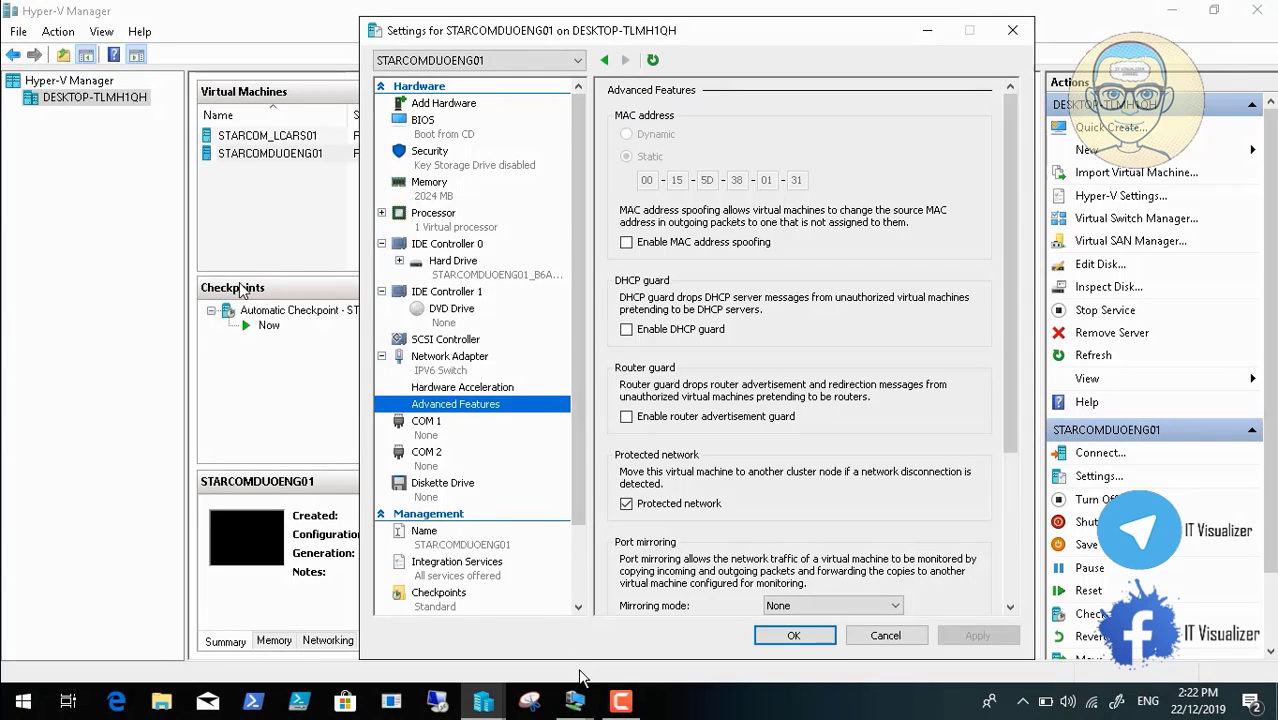
{"action": "left_click", "coordinate": [790, 636]}
{"action": "mouse_move", "coordinate": [575, 706]}
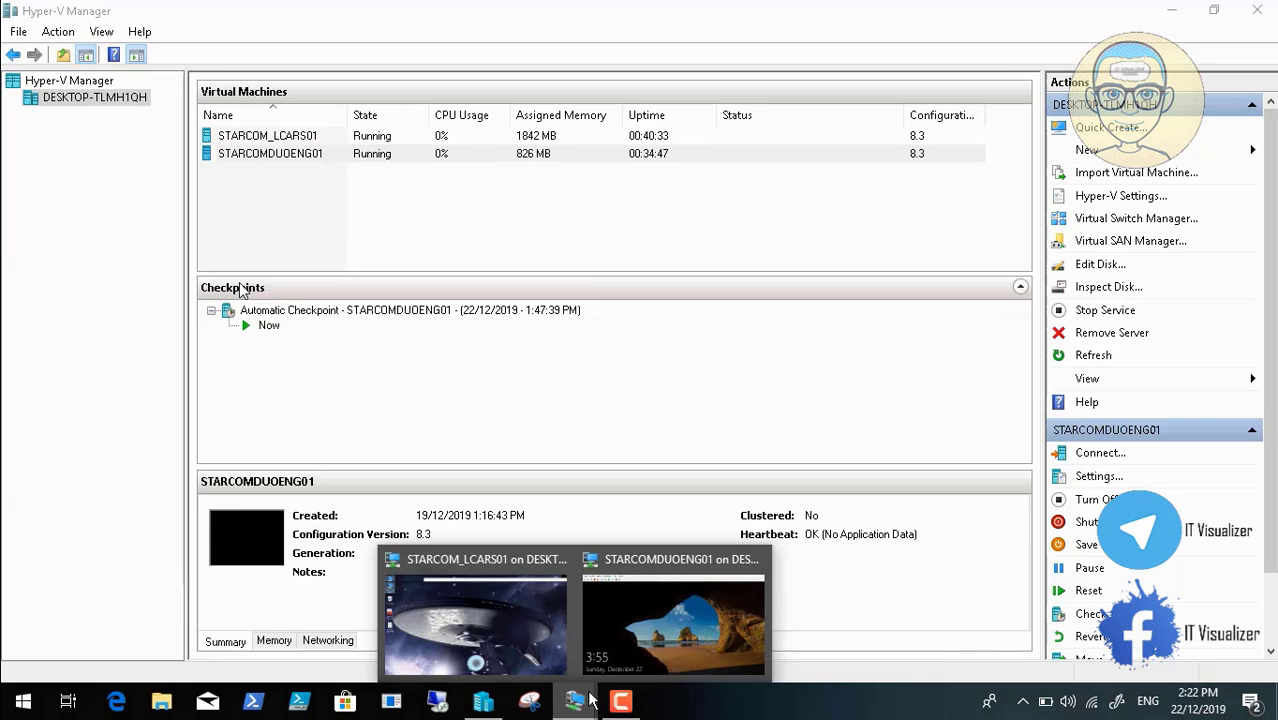
{"action": "left_click", "coordinate": [649, 657]}
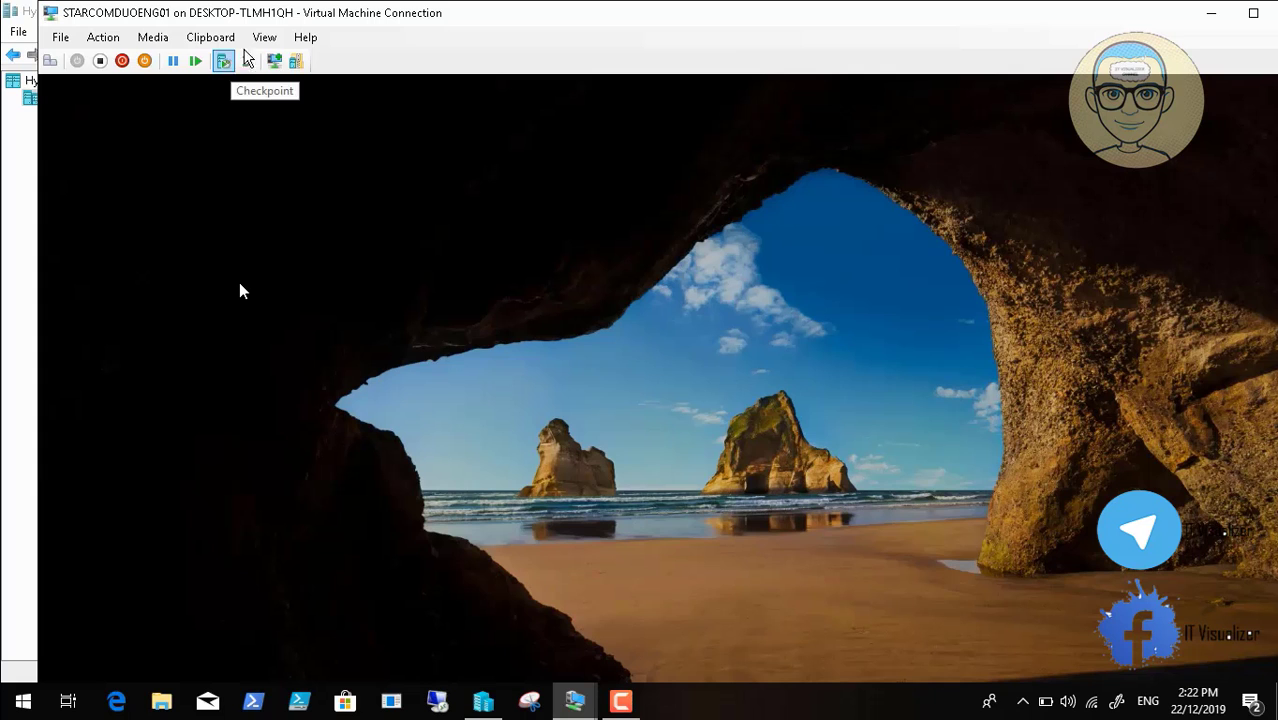
- Show the STARCOMDUOENG01 session in full screen and sign in by entering the local account's password
{"action": "left_click", "coordinate": [264, 37]}
{"action": "left_click", "coordinate": [281, 58]}
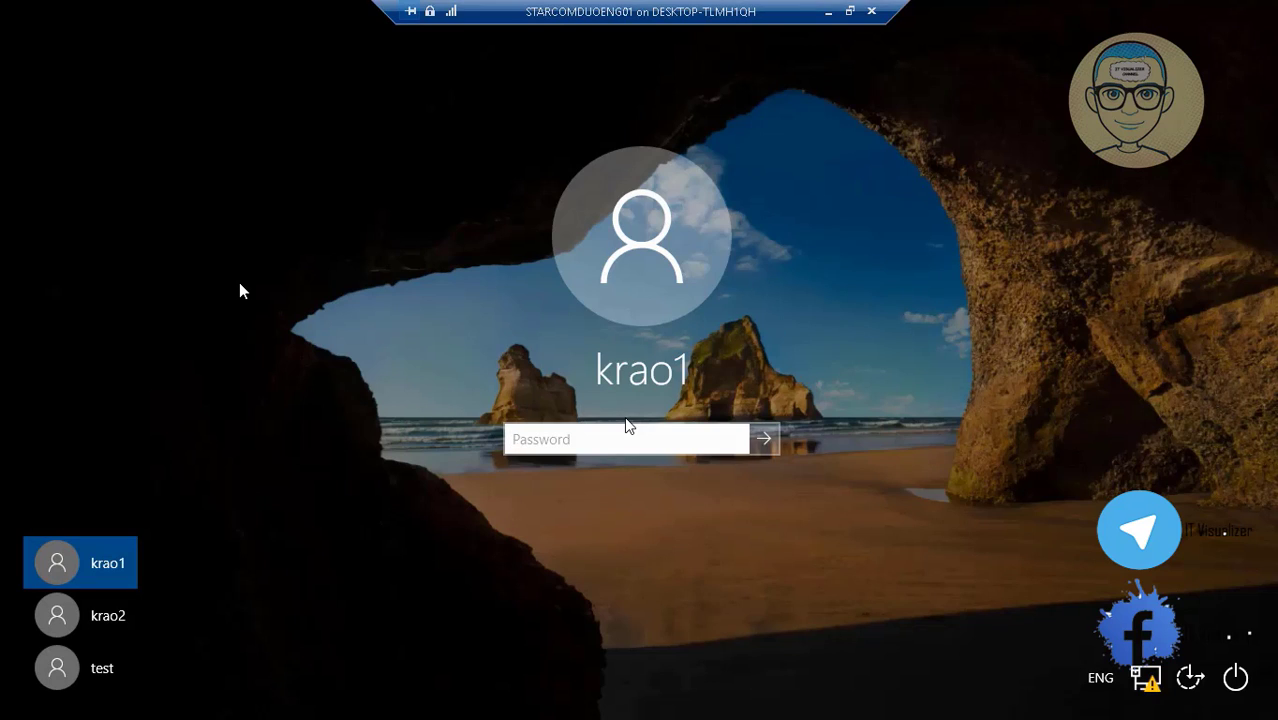
{"action": "type", "text": "*"}
{"action": "key", "text": "Return"}
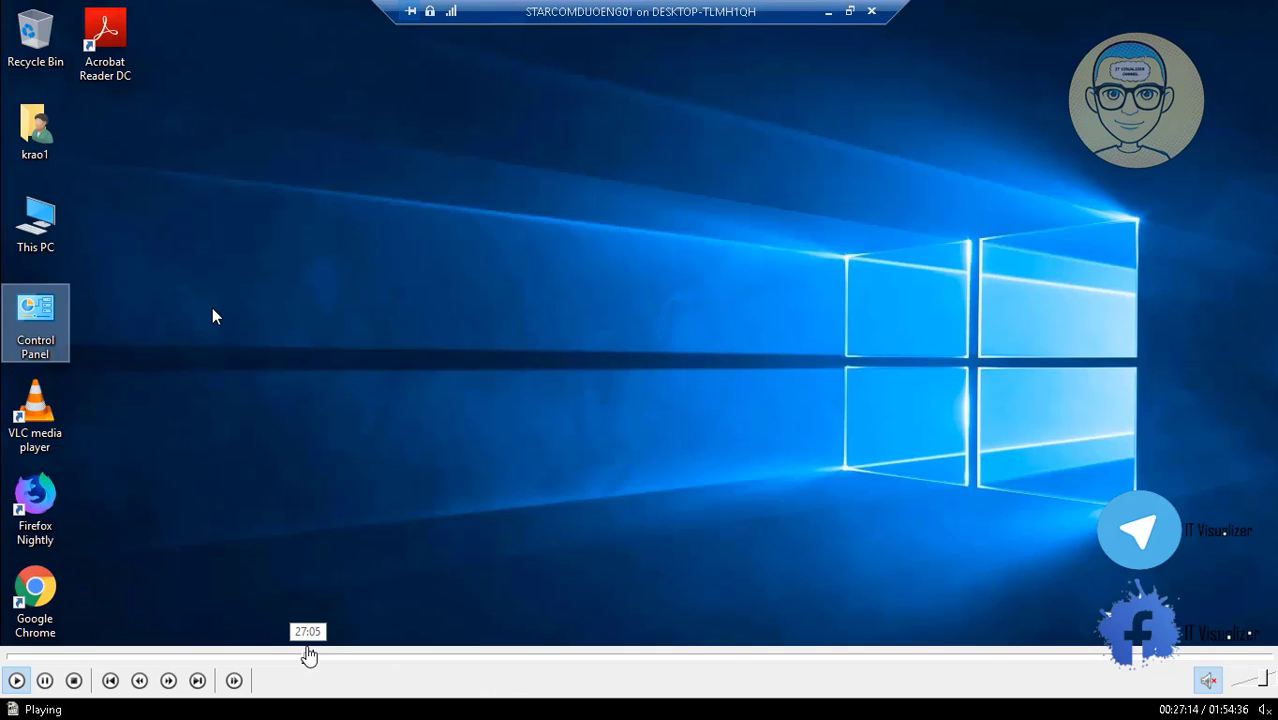
{"action": "left_click", "coordinate": [316, 658]}
{"action": "left_click", "coordinate": [322, 658]}
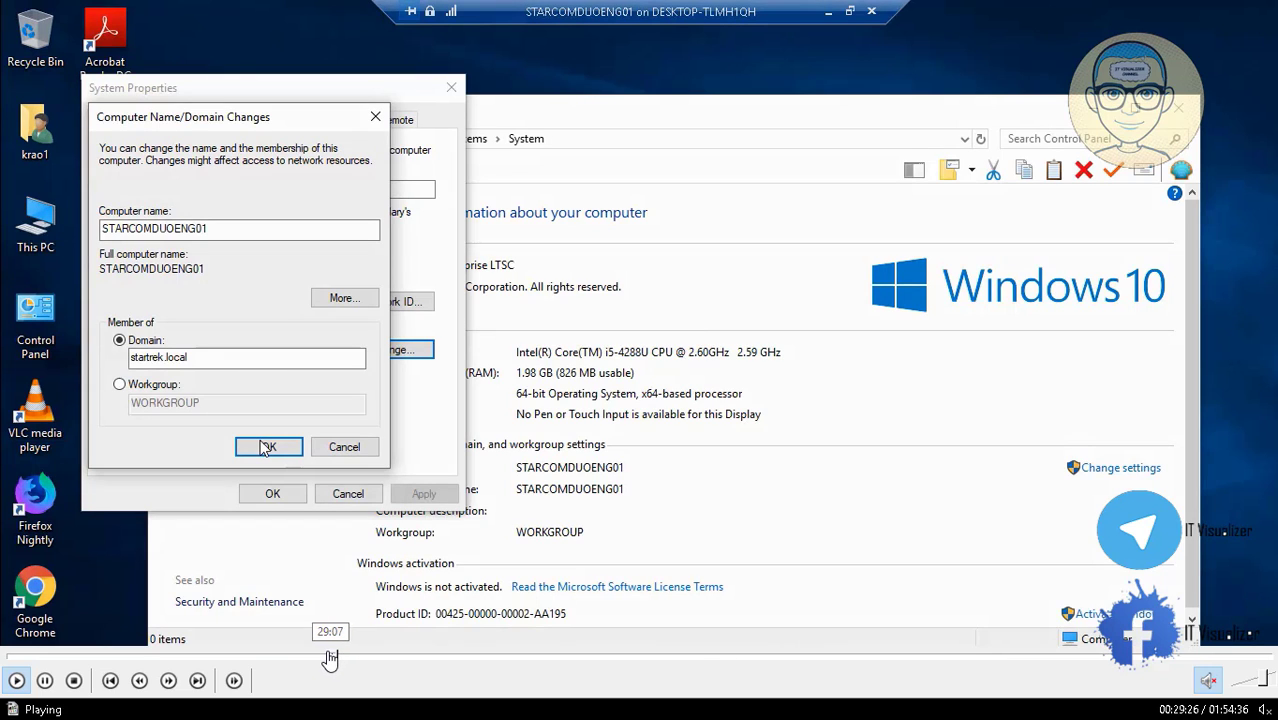
{"action": "left_click", "coordinate": [328, 658]}
{"action": "left_click", "coordinate": [325, 658]}
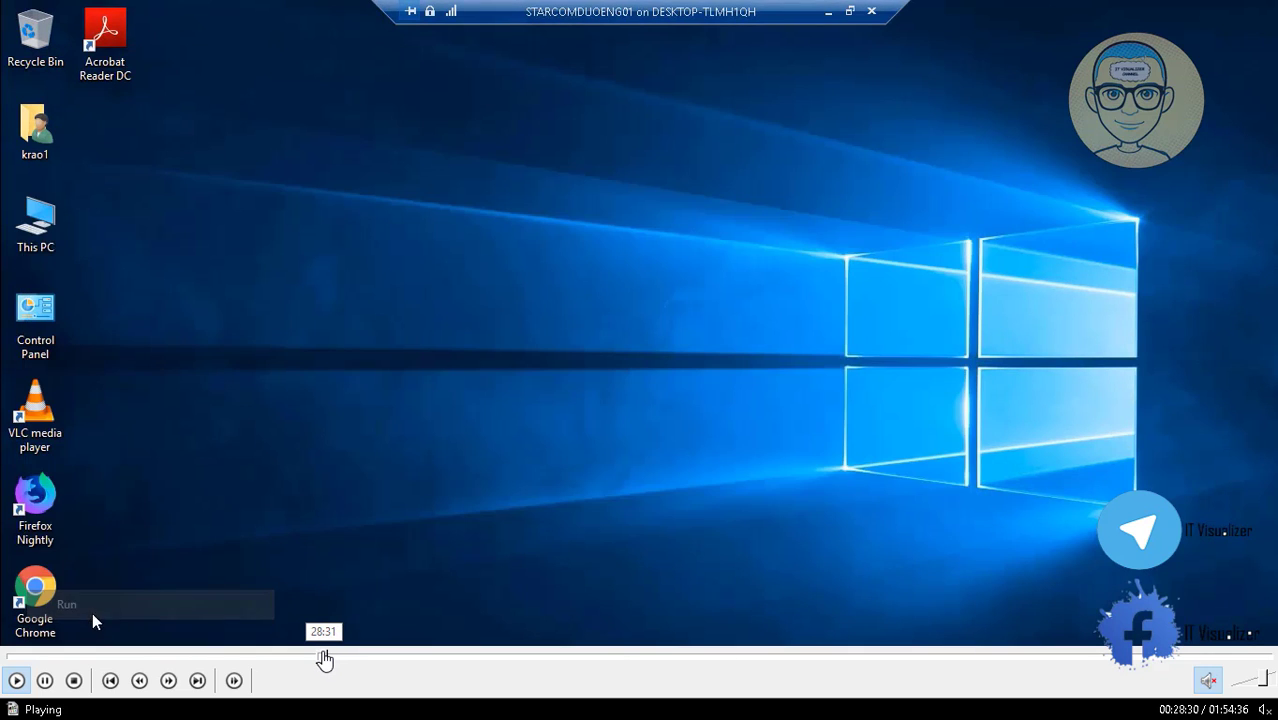
{"action": "left_click", "coordinate": [324, 658]}
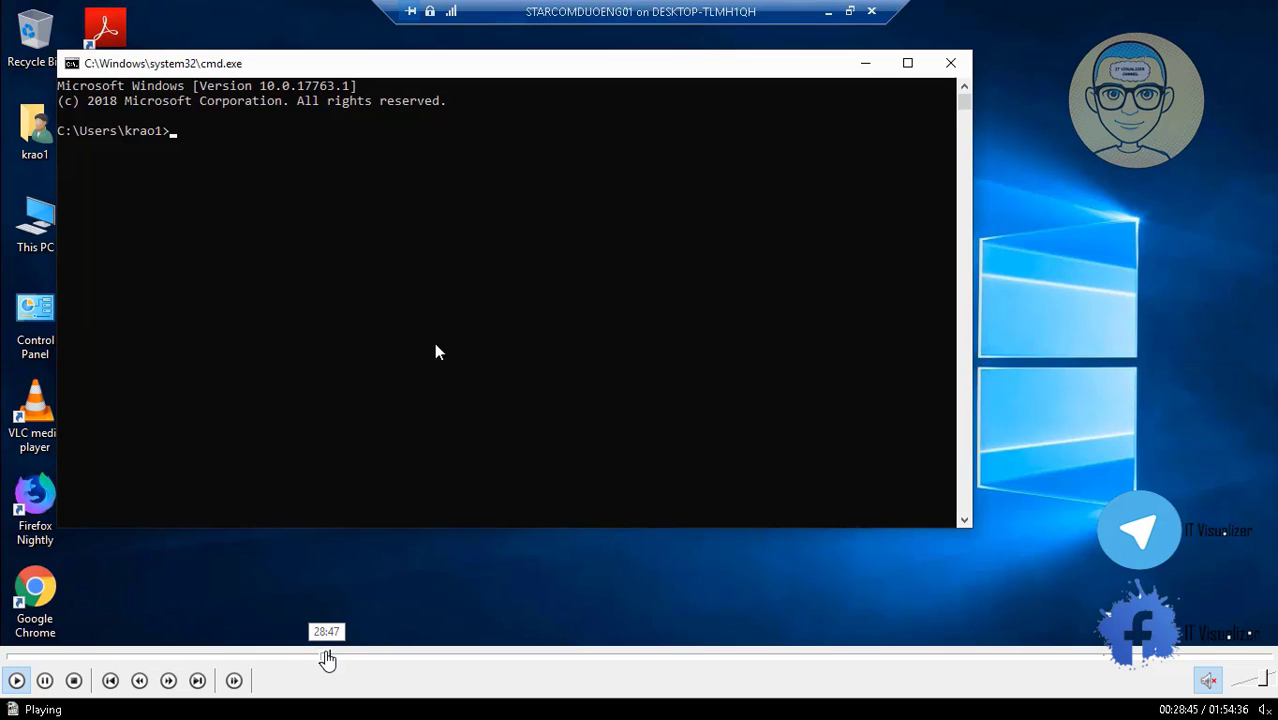
{"action": "left_click", "coordinate": [330, 658]}
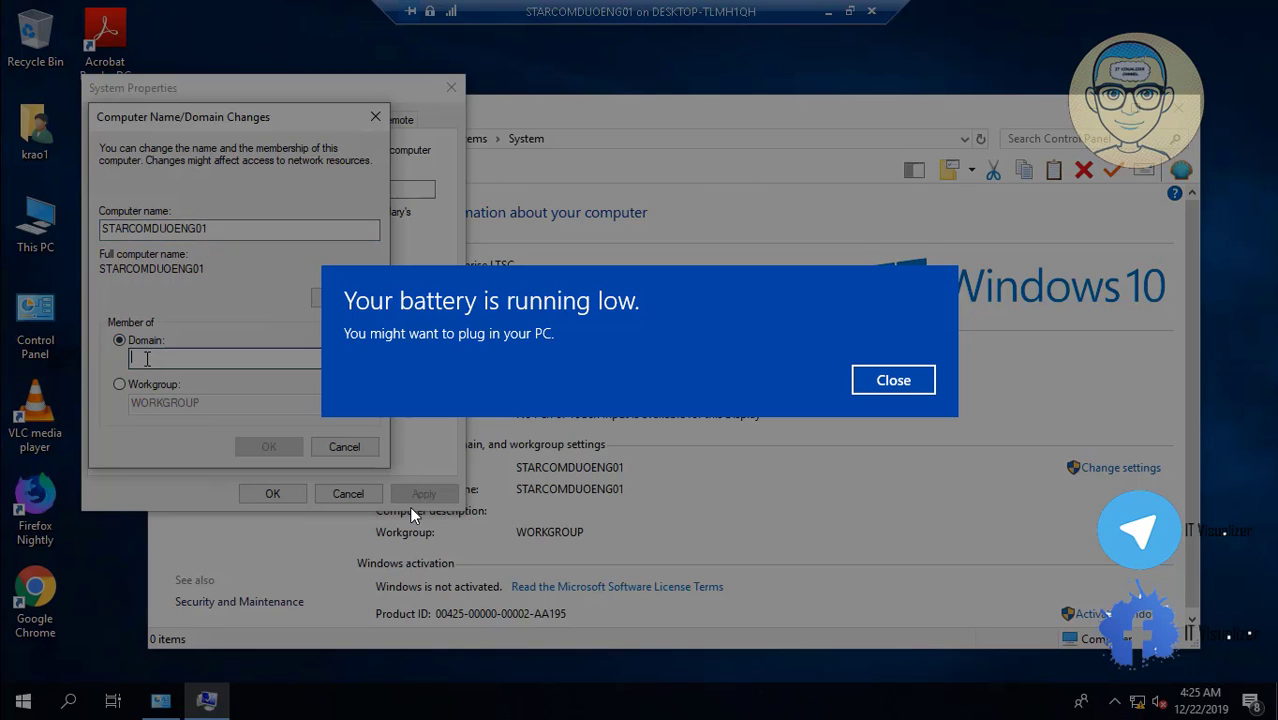
- Enter startrek.local as the domain STARCOMDUOENG01 is a member of and submit the change
{"action": "type", "text": "startrek"}
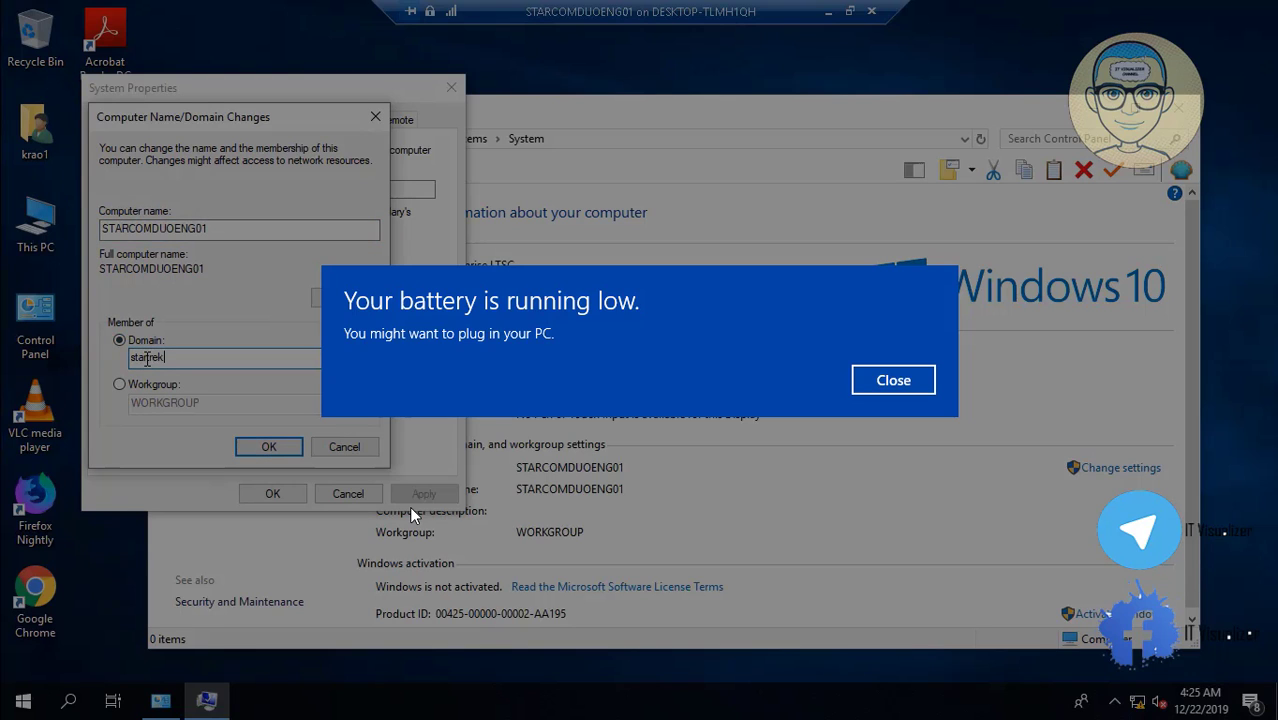
{"action": "type", "text": ".local"}
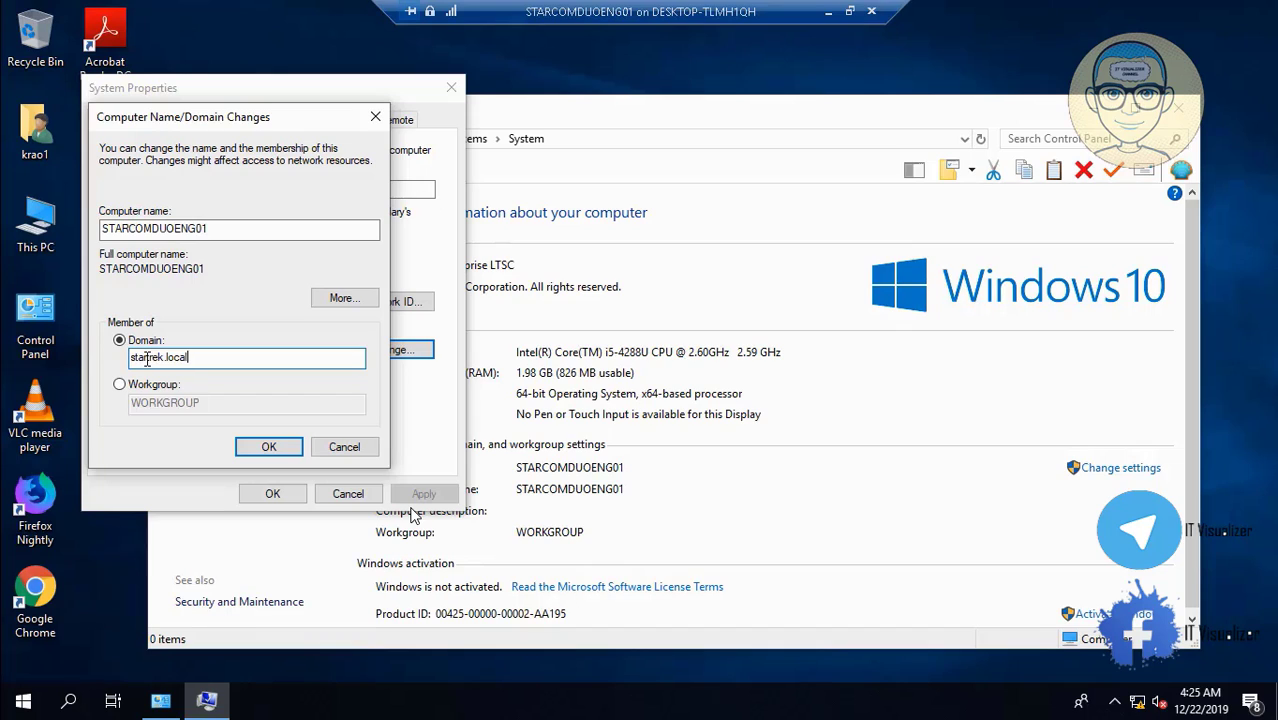
{"action": "left_click", "coordinate": [266, 447]}
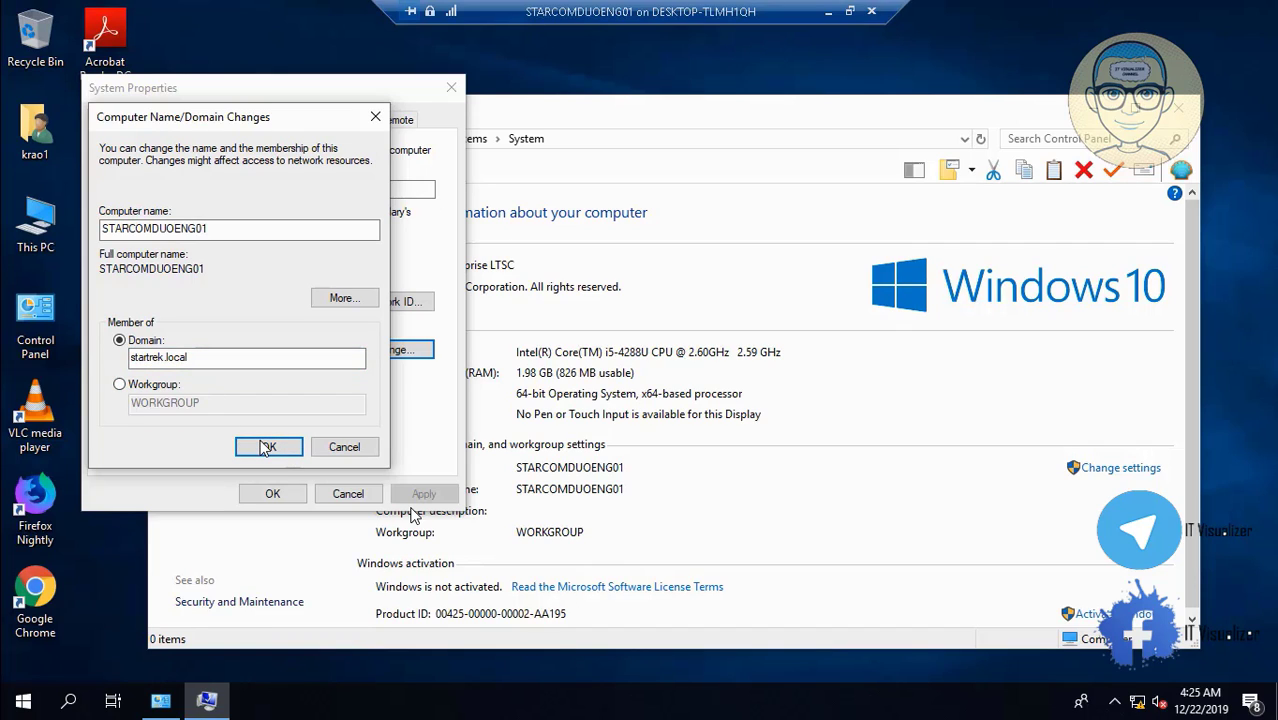
{"action": "mouse_move", "coordinate": [357, 674]}
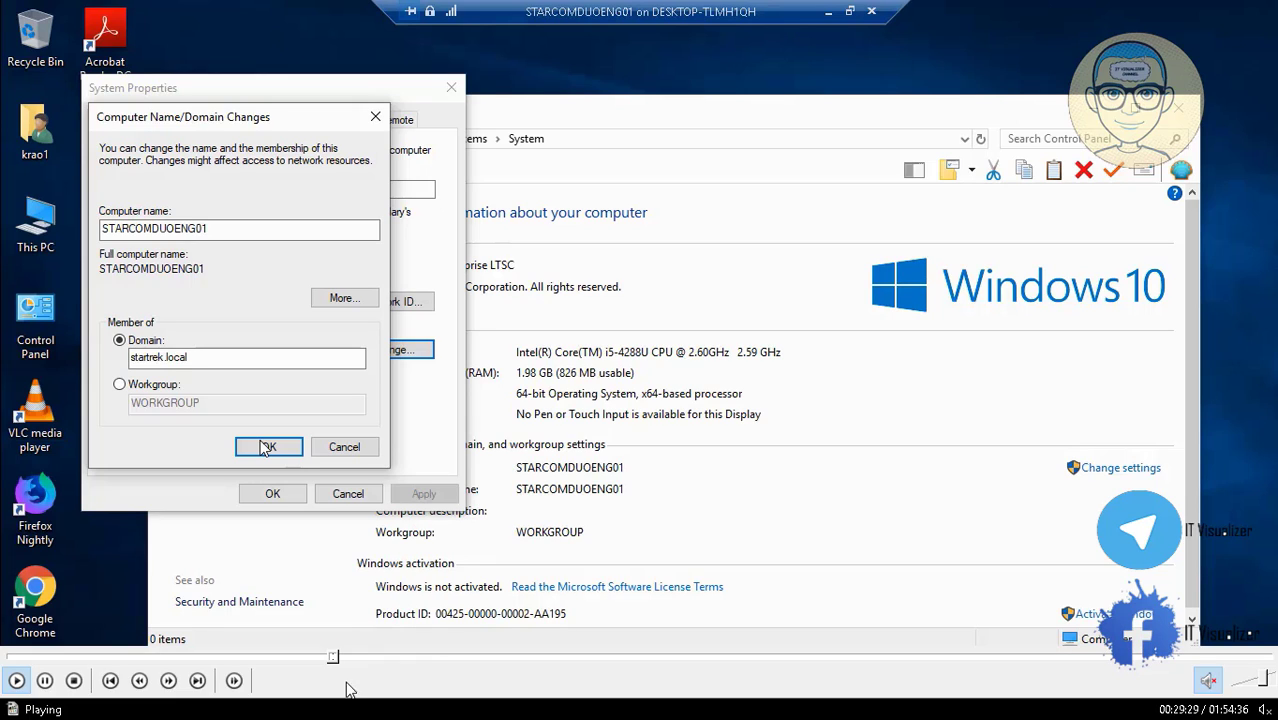
{"action": "left_click", "coordinate": [331, 657]}
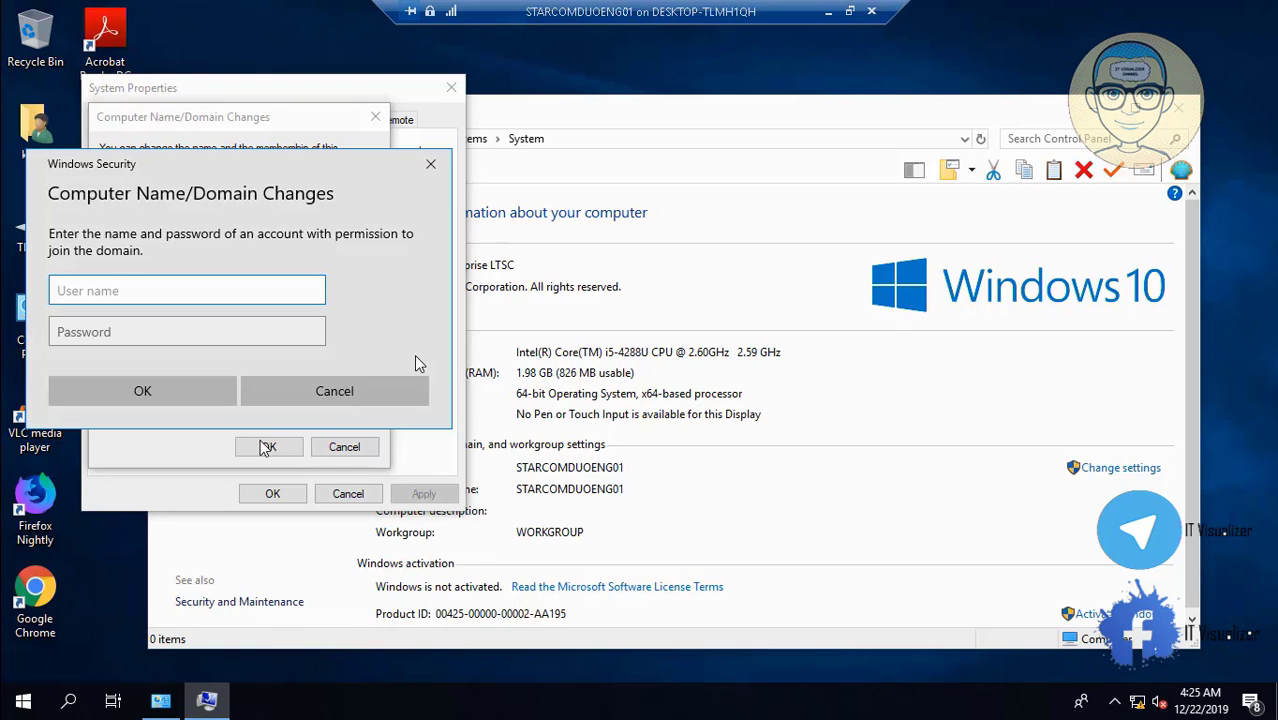
- Authorize the domain join with the domain account's user name and password, and dismiss the welcome message
{"action": "type", "text": "krao"}
{"action": "key", "text": "Tab"}
{"action": "type", "text": "p"}
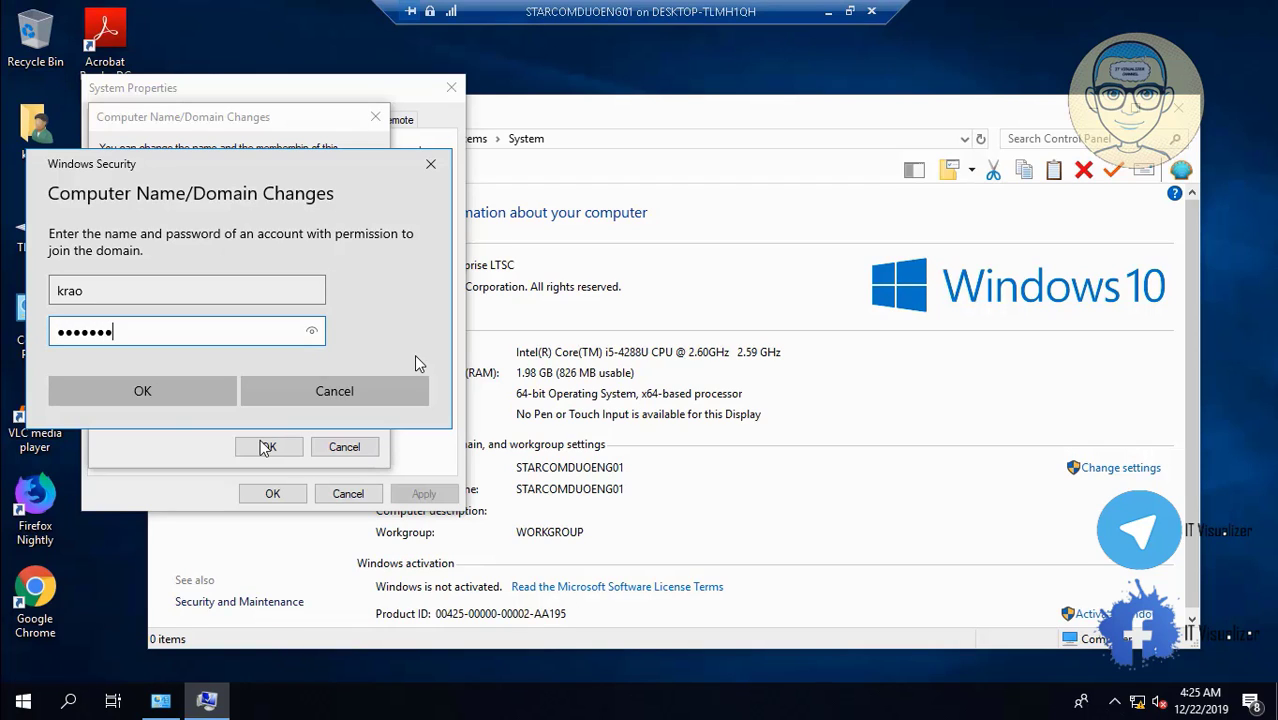
{"action": "key", "text": "Return"}
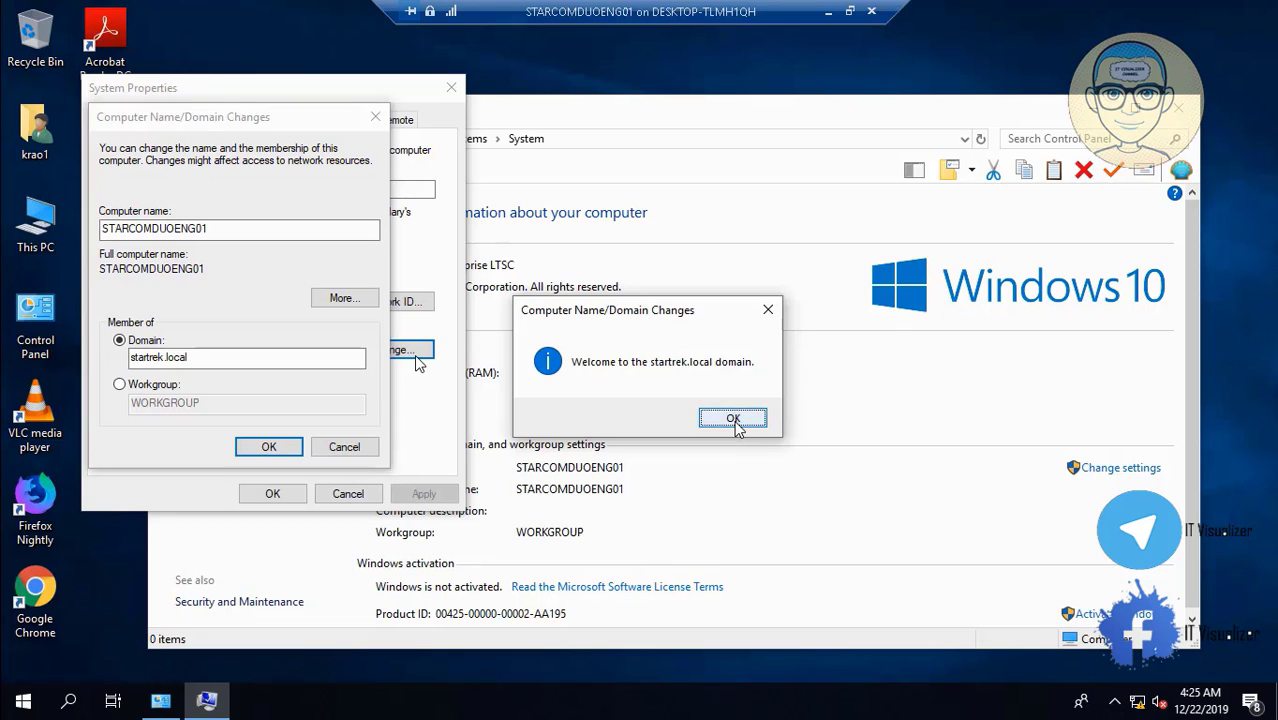
{"action": "left_click", "coordinate": [733, 419]}
- Close the System Properties dialogs and restart STARCOMDUOENG01 immediately to apply the domain membership
{"action": "left_click", "coordinate": [269, 446]}
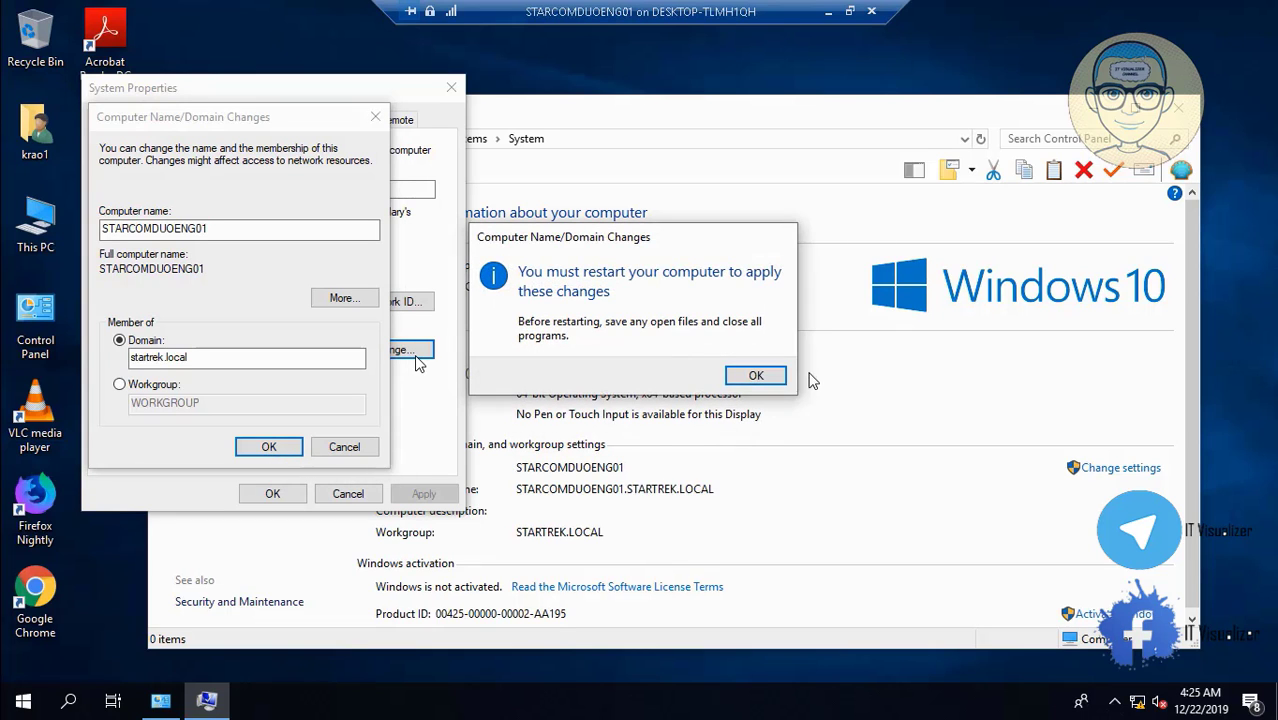
{"action": "left_click", "coordinate": [752, 376]}
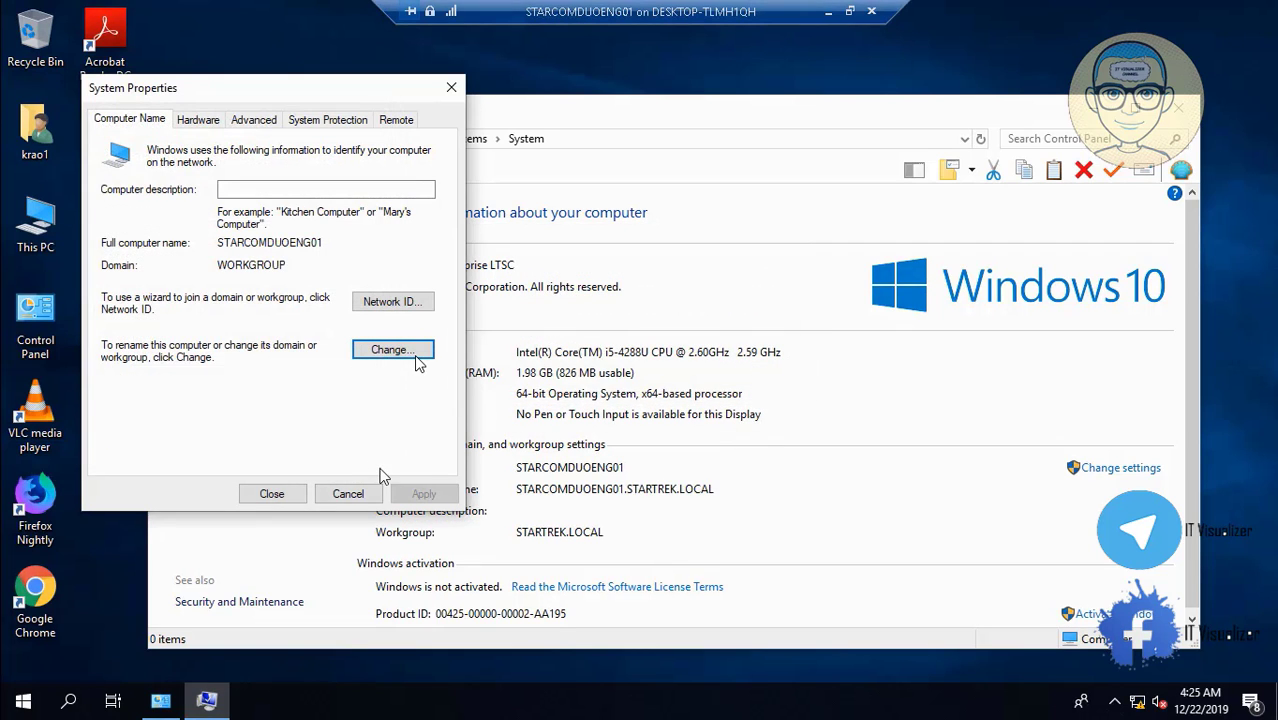
{"action": "left_click", "coordinate": [271, 494]}
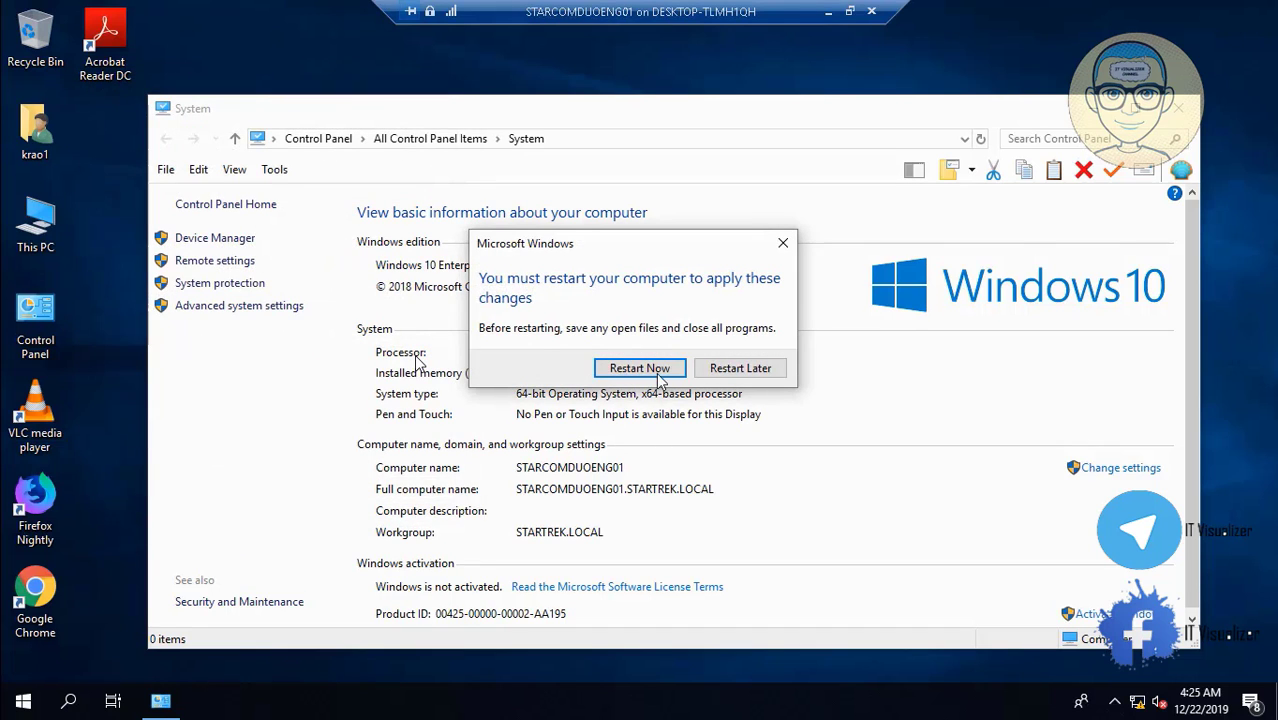
{"action": "left_click", "coordinate": [658, 375]}
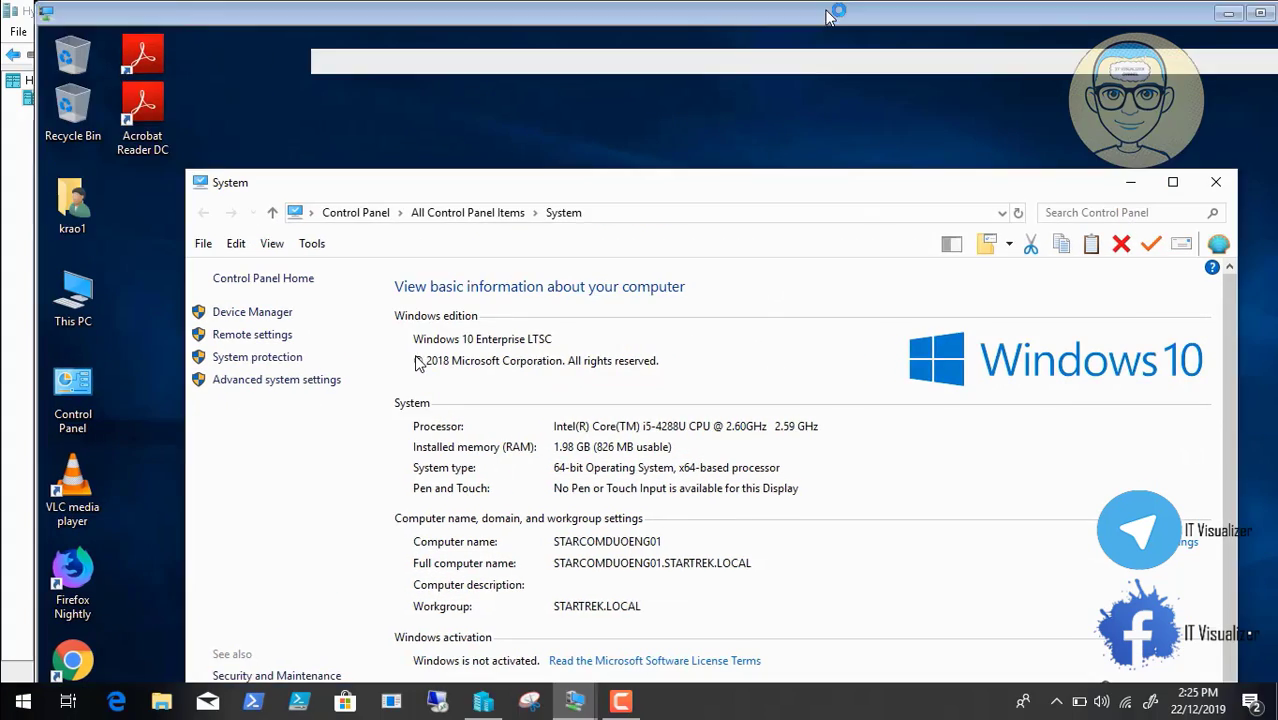
- Leave the client restarting, switch to the STARCOM_LCARS01 session and bring back the StarFleet Command Center console
{"action": "left_click", "coordinate": [837, 11]}
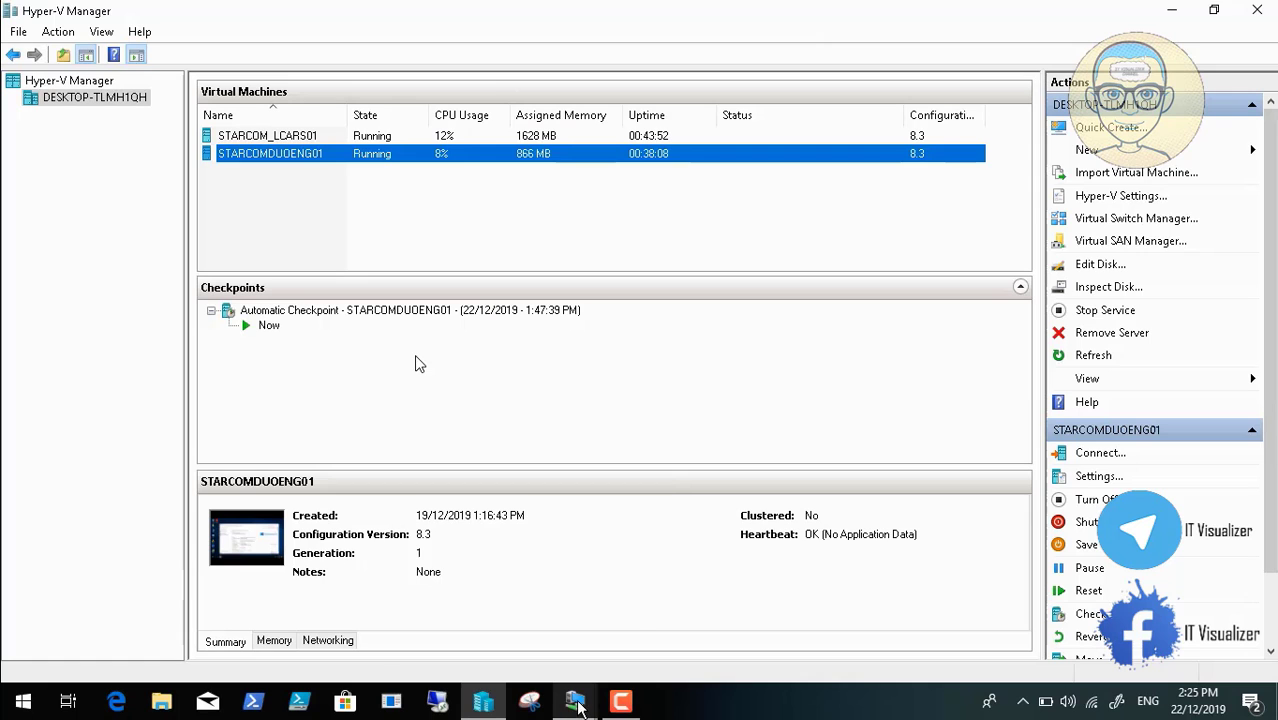
{"action": "left_click", "coordinate": [577, 705]}
{"action": "left_click", "coordinate": [445, 622]}
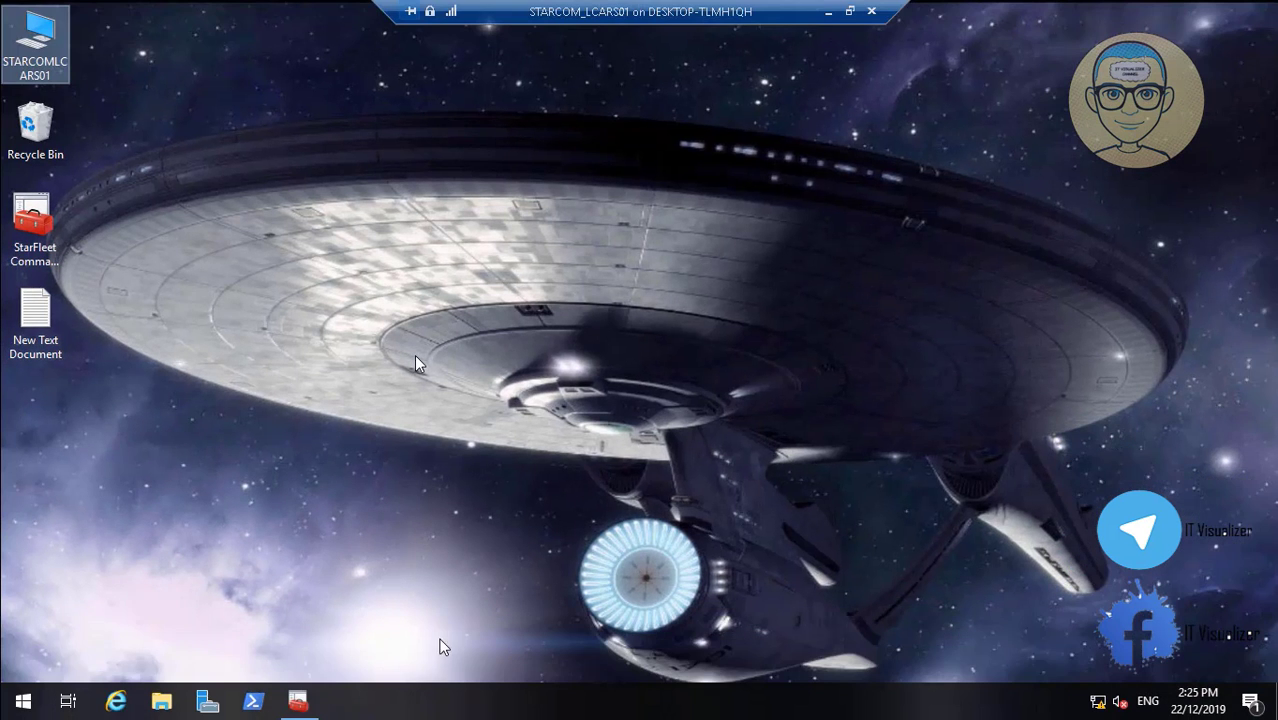
{"action": "left_click", "coordinate": [305, 704]}
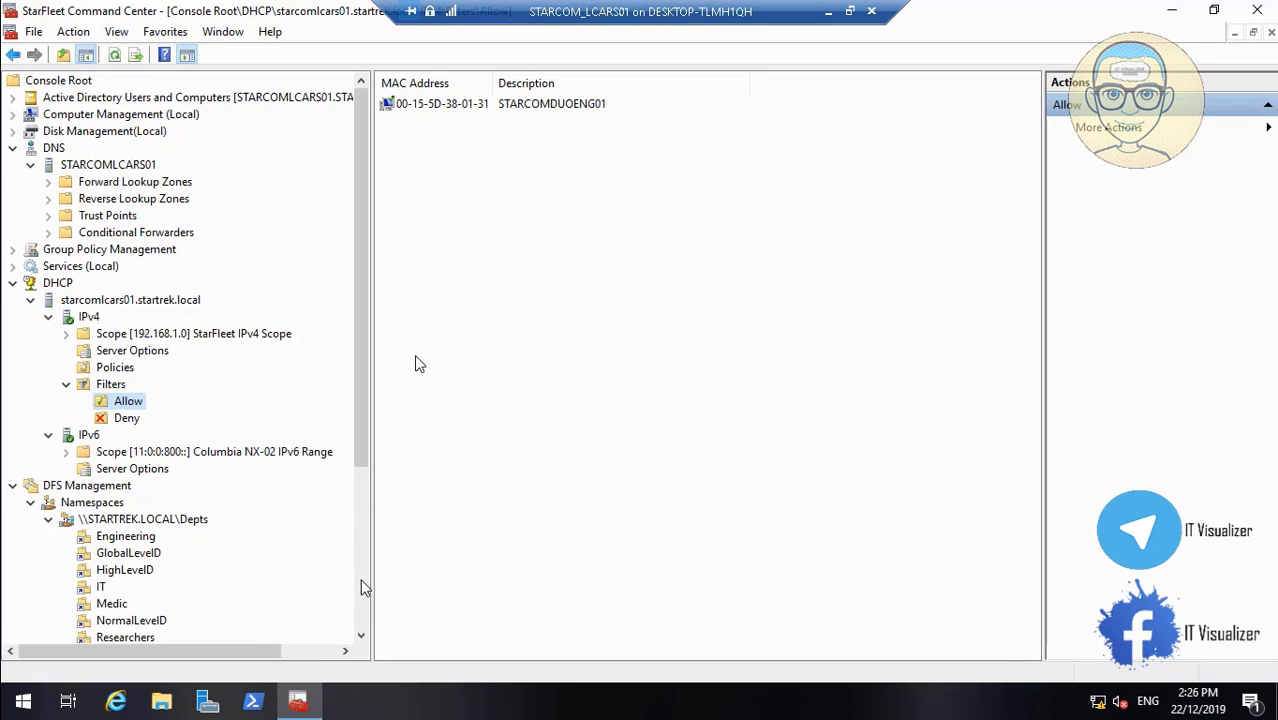
{"action": "left_click", "coordinate": [365, 600]}
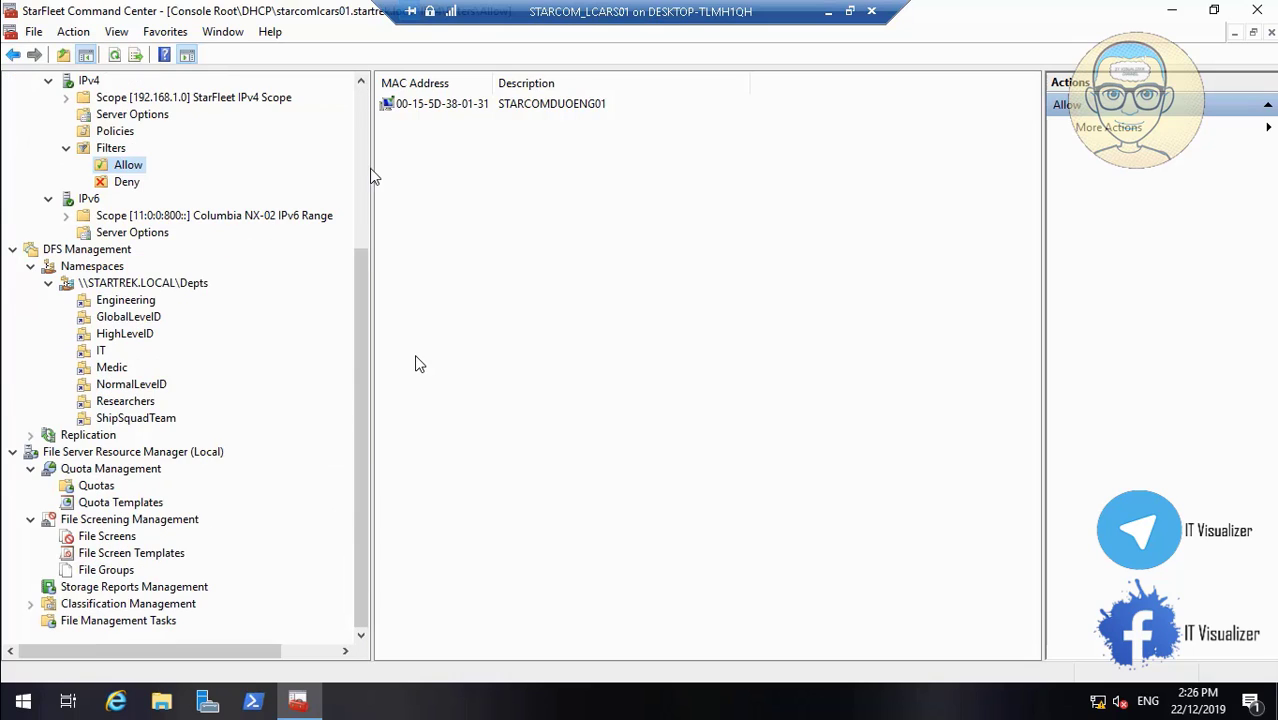
{"action": "left_click", "coordinate": [364, 128]}
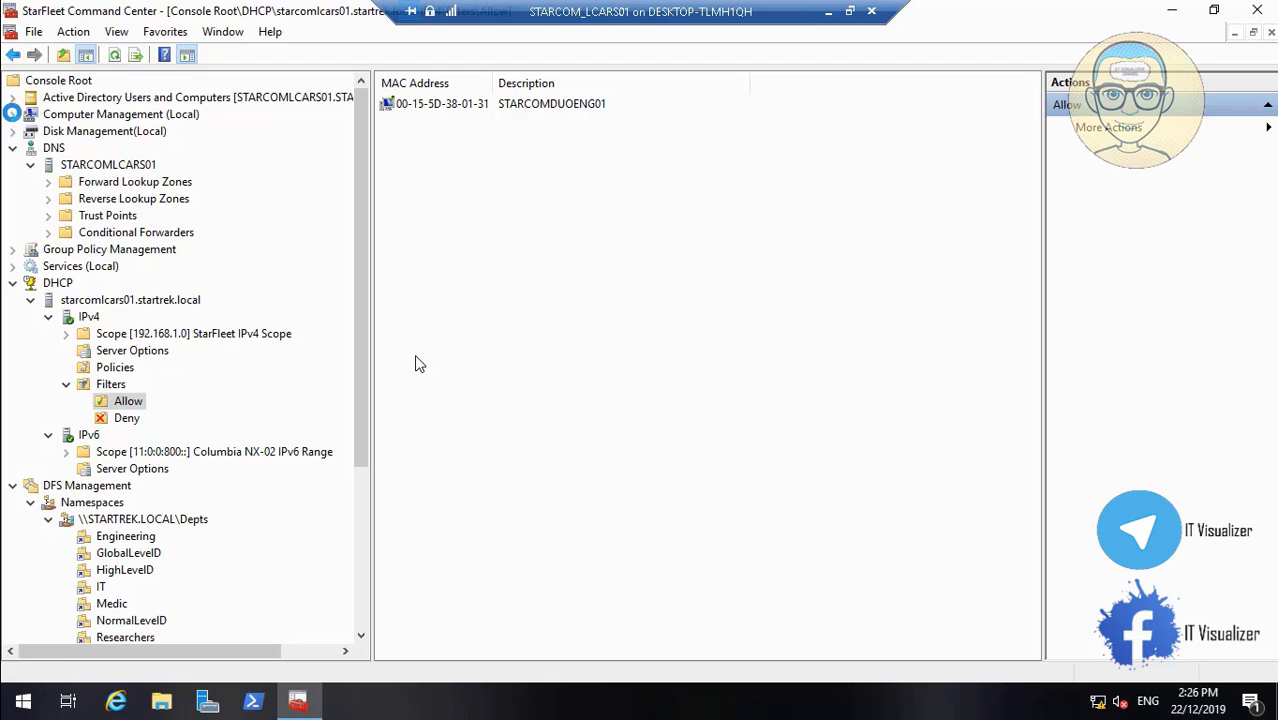
- Expand STARTREK.LOCAL in Active Directory Users and Computers through StarFleet and StarShips to the Columbia NX02 units
{"action": "left_click", "coordinate": [12, 114]}
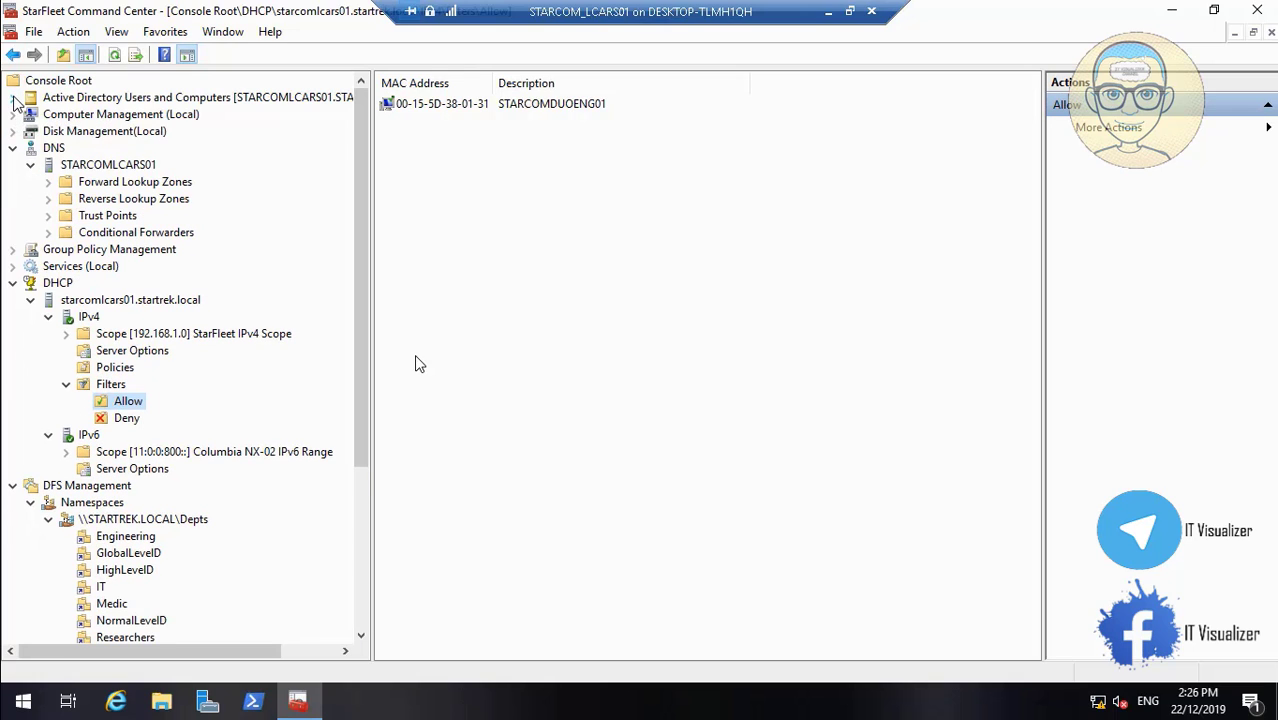
{"action": "left_click", "coordinate": [13, 98]}
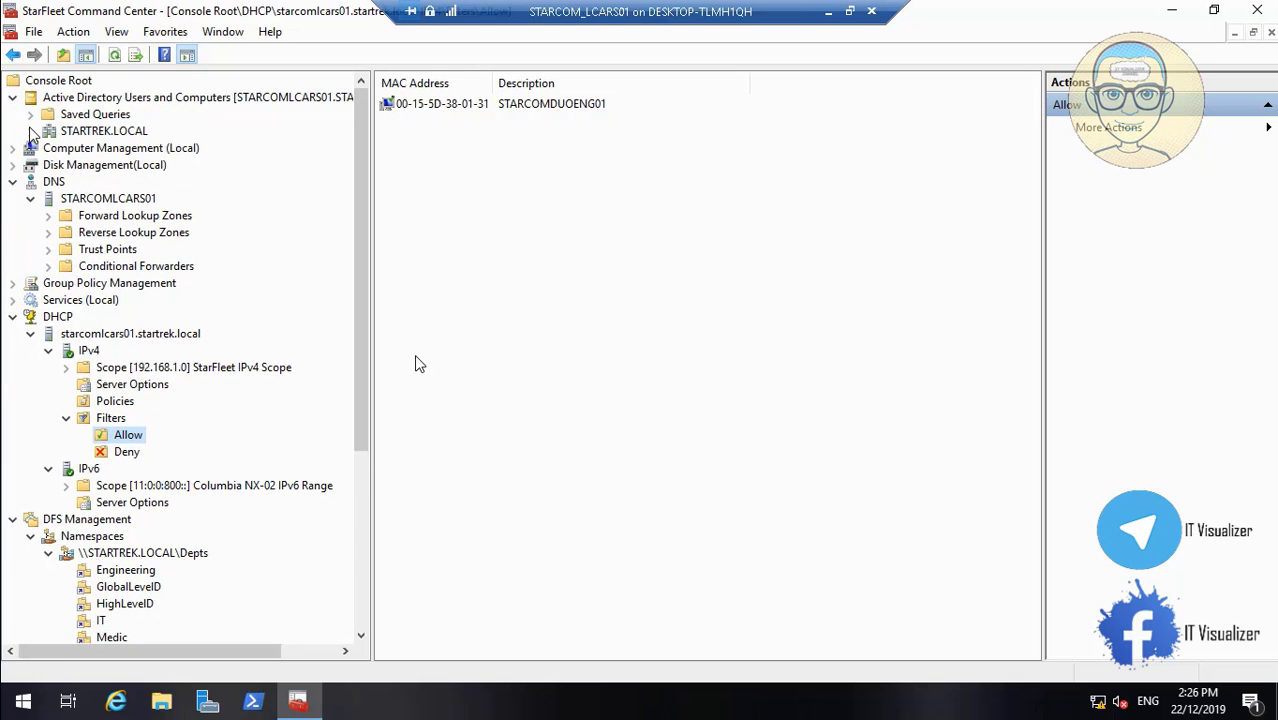
{"action": "left_click", "coordinate": [30, 131]}
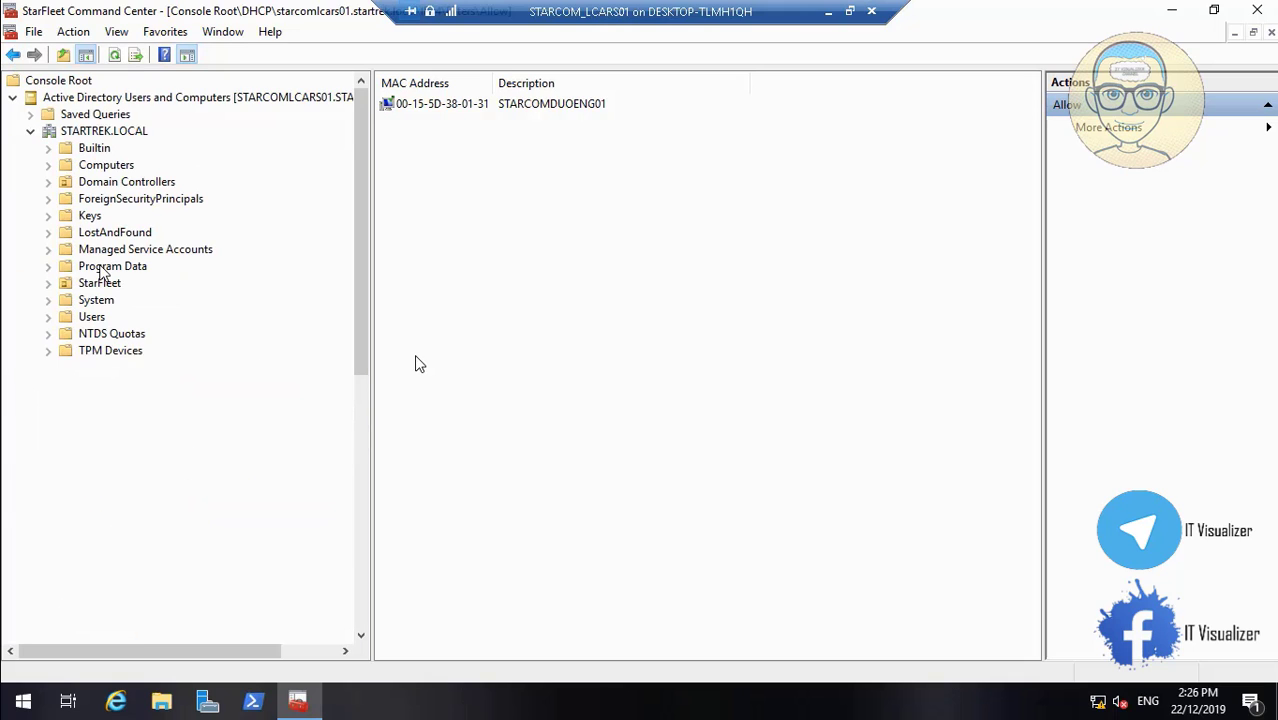
{"action": "left_click", "coordinate": [363, 576]}
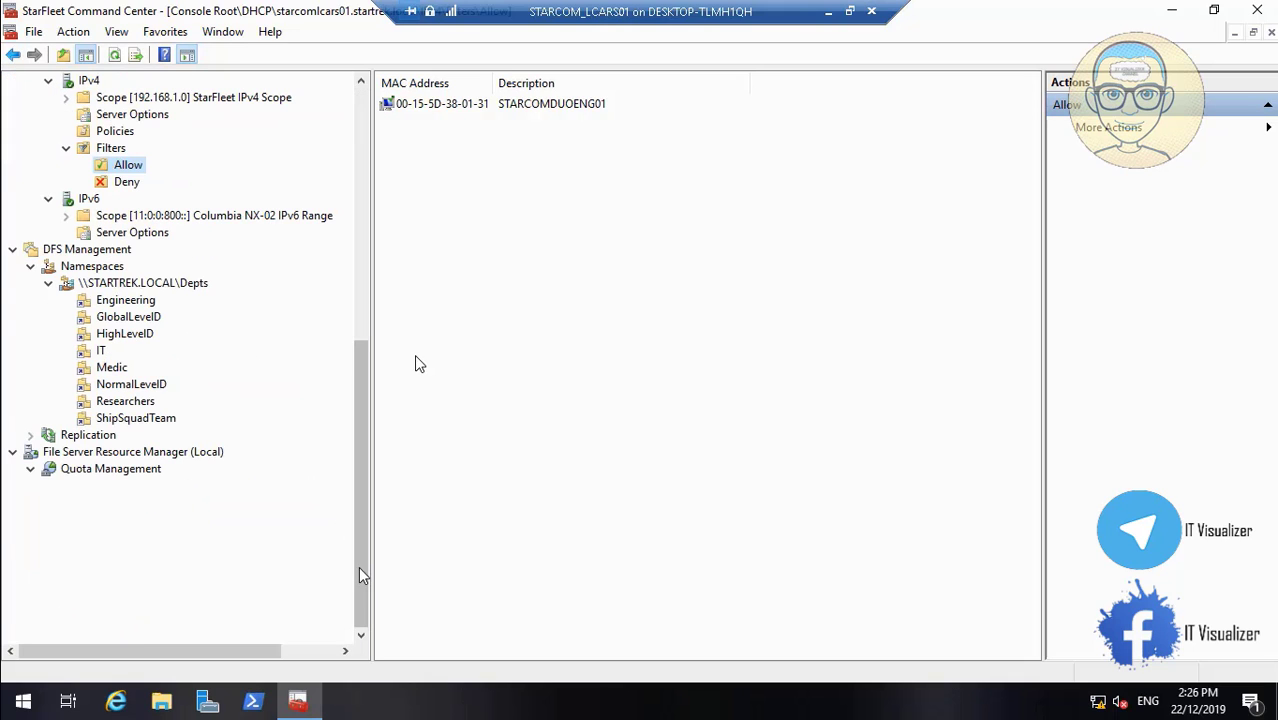
{"action": "left_click", "coordinate": [362, 177]}
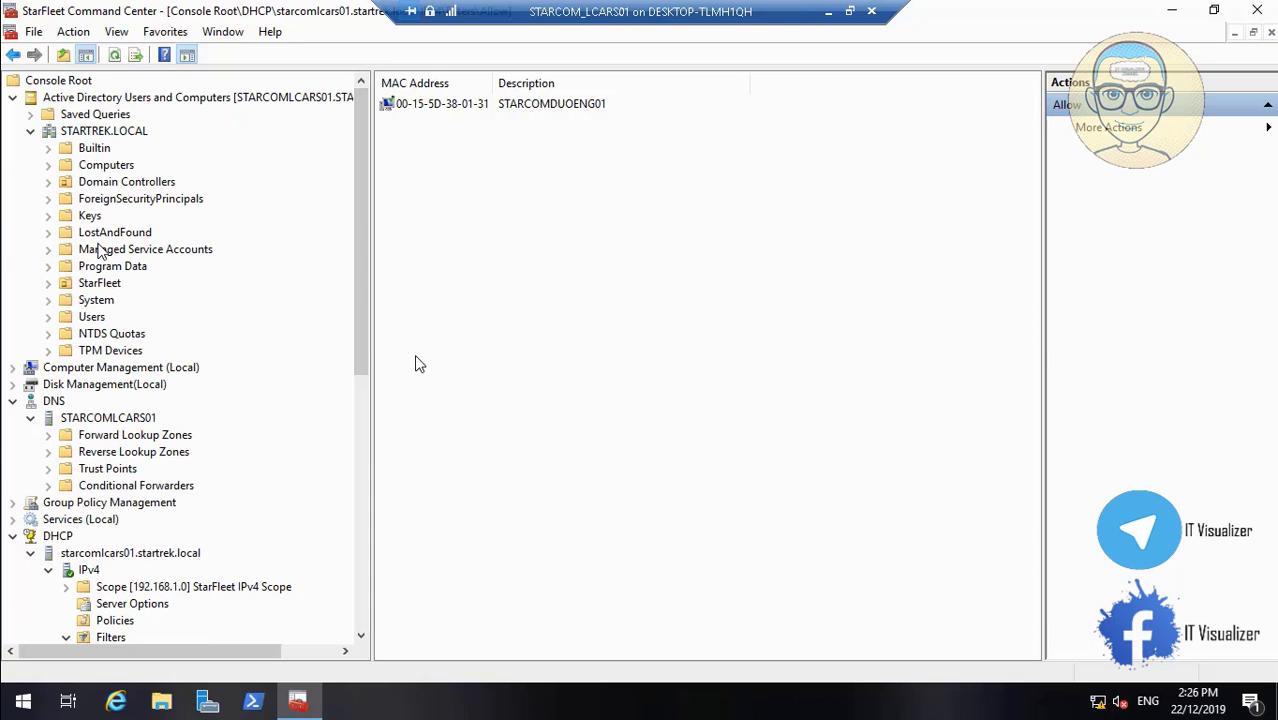
{"action": "left_click", "coordinate": [51, 284]}
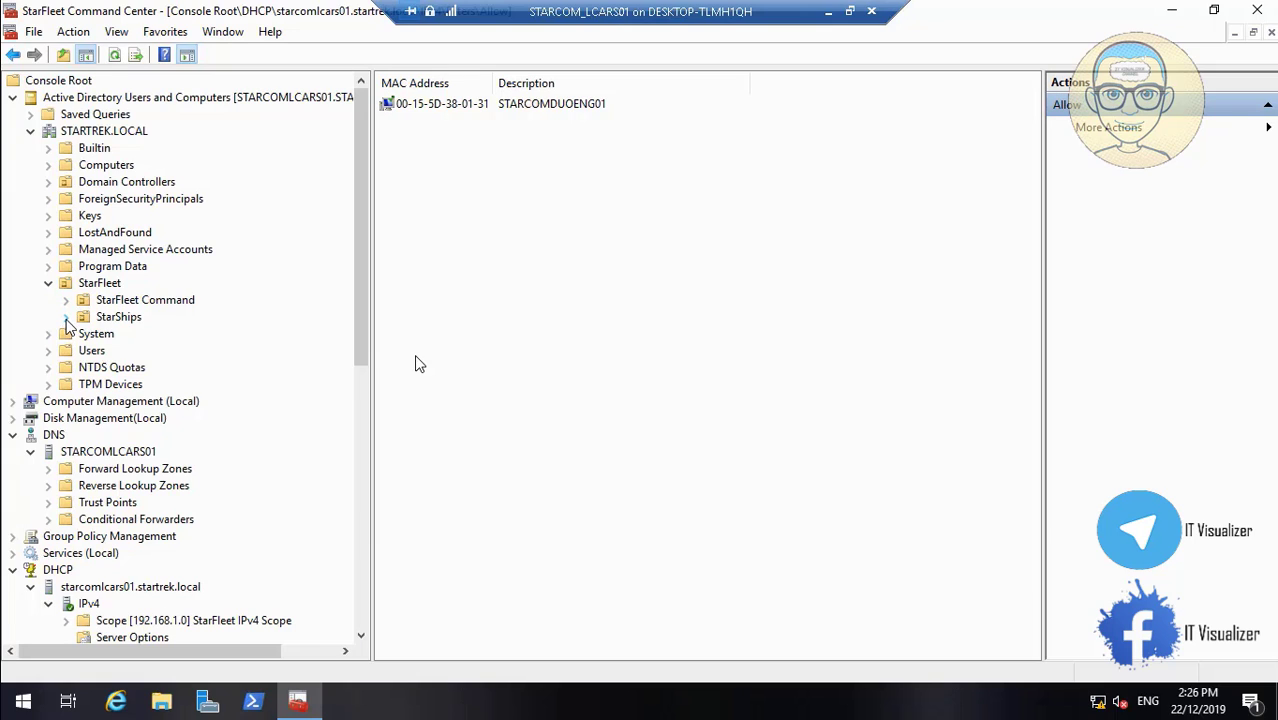
{"action": "left_click", "coordinate": [66, 318]}
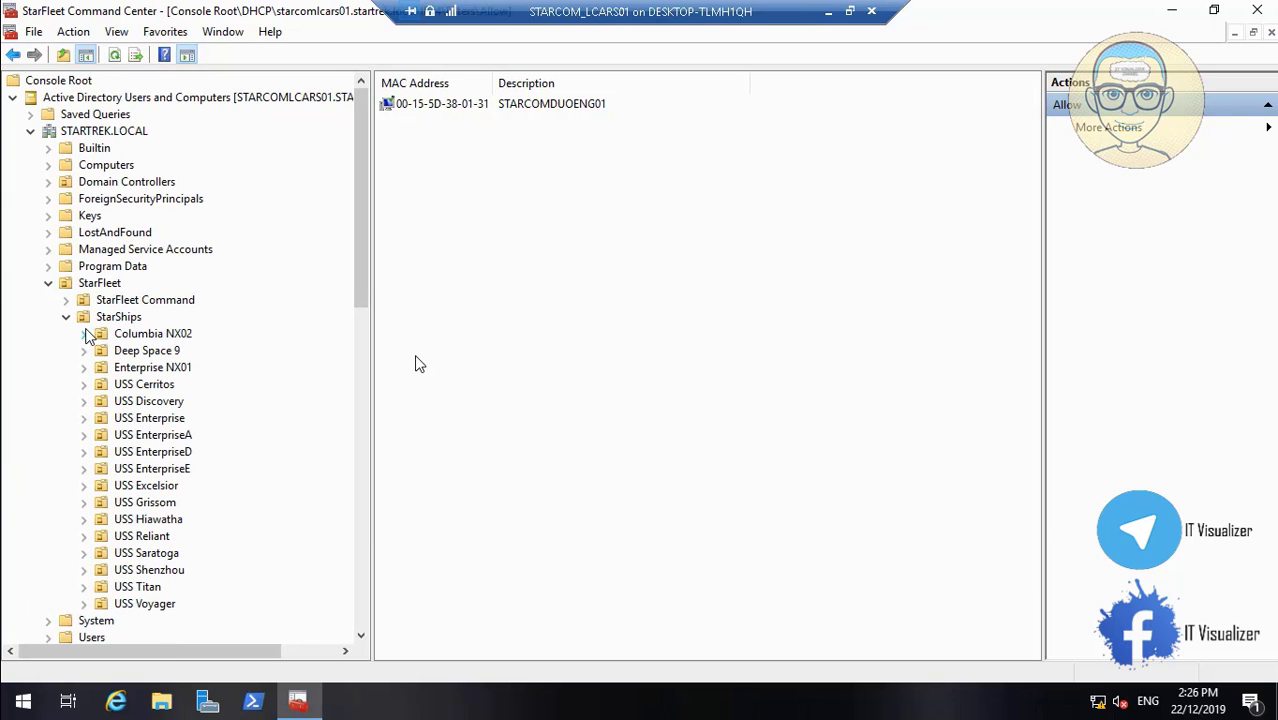
{"action": "left_click", "coordinate": [84, 334]}
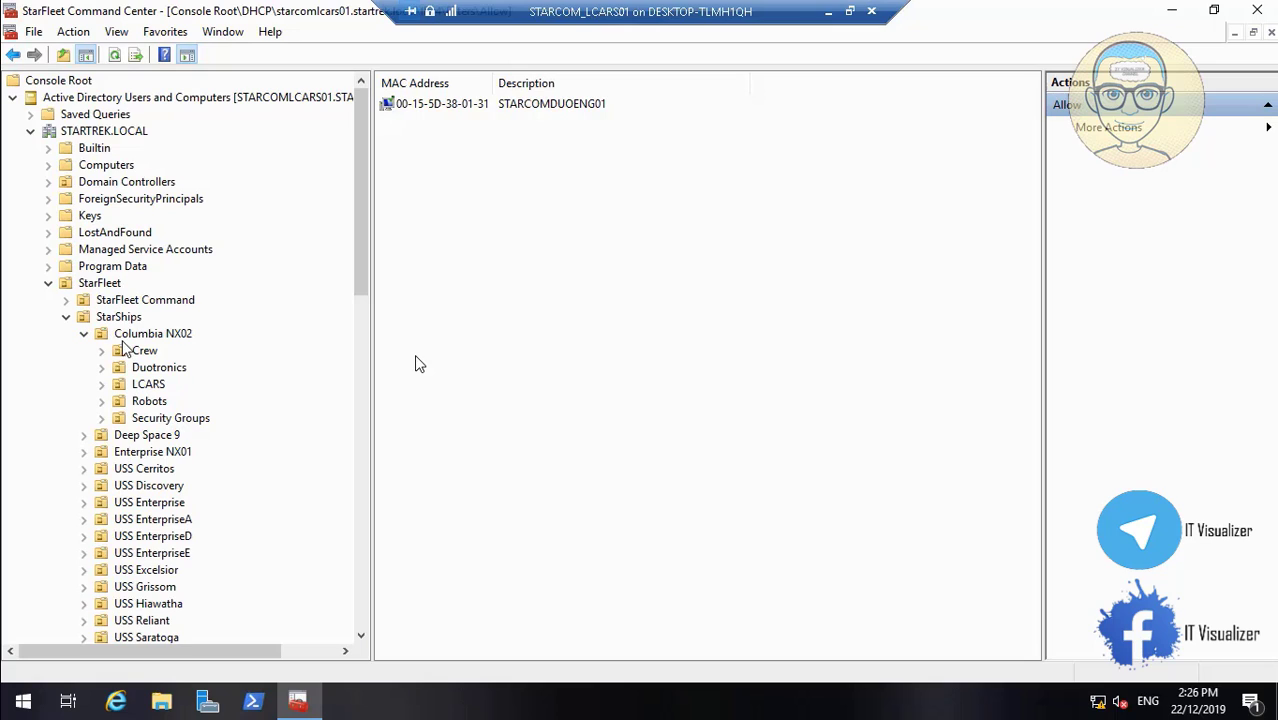
- Open Columbia NX02's Security Groups unit and examine the list of ship groups
{"action": "left_click", "coordinate": [170, 418]}
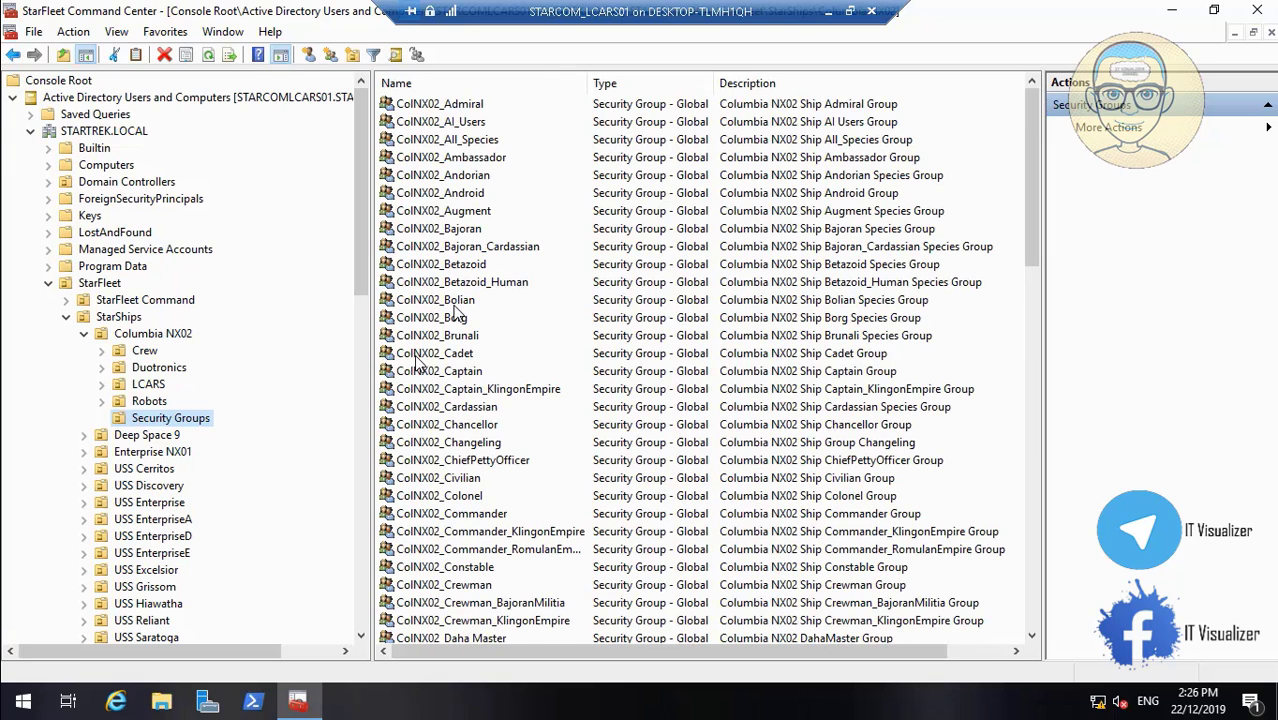
{"action": "scroll", "coordinate": [641, 468], "scroll_direction": "down", "scroll_amount": 20}
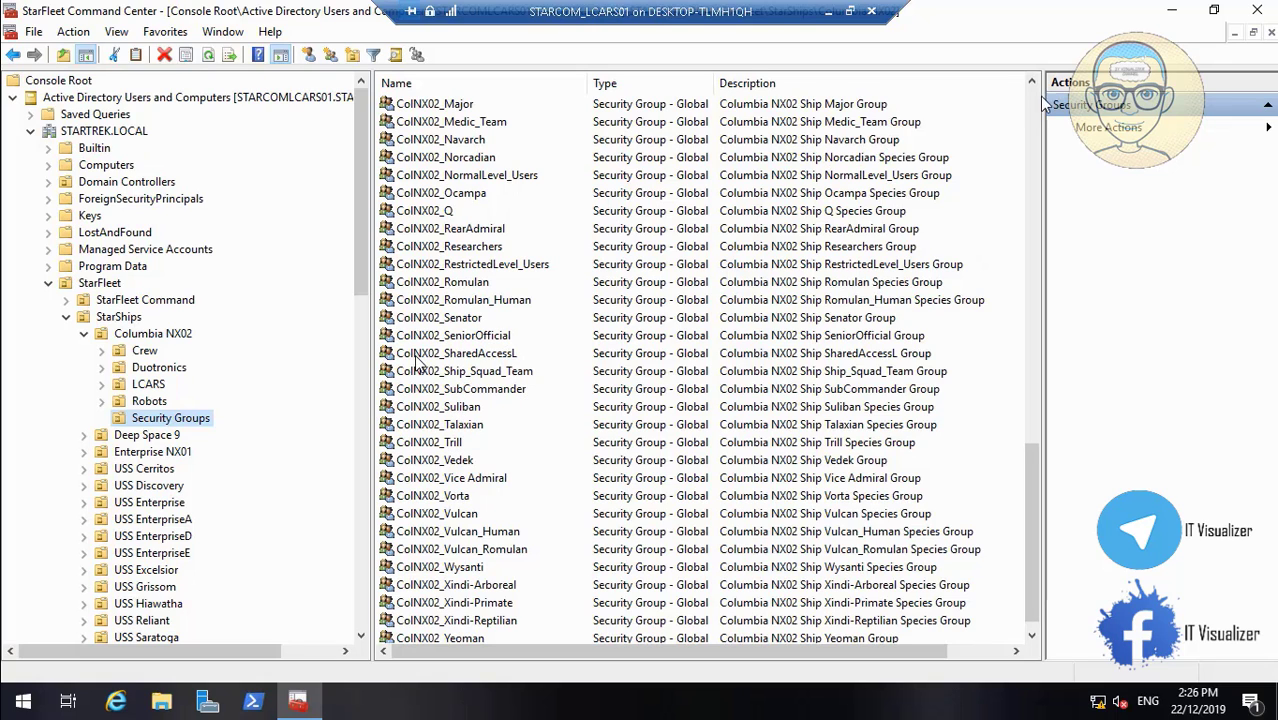
{"action": "scroll", "coordinate": [1038, 108], "scroll_direction": "up", "scroll_amount": 10}
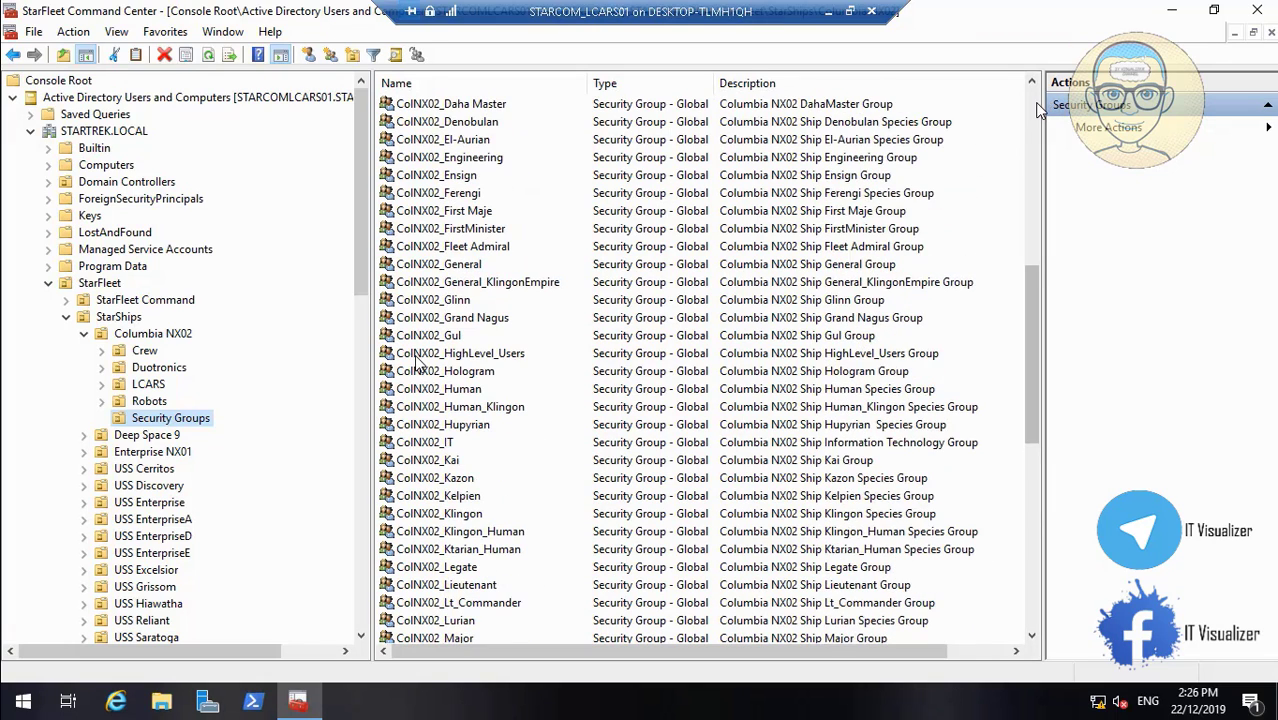
- Check the current members of the ColNX02_Engineering group, then close its properties without changes
{"action": "double_click", "coordinate": [488, 160]}
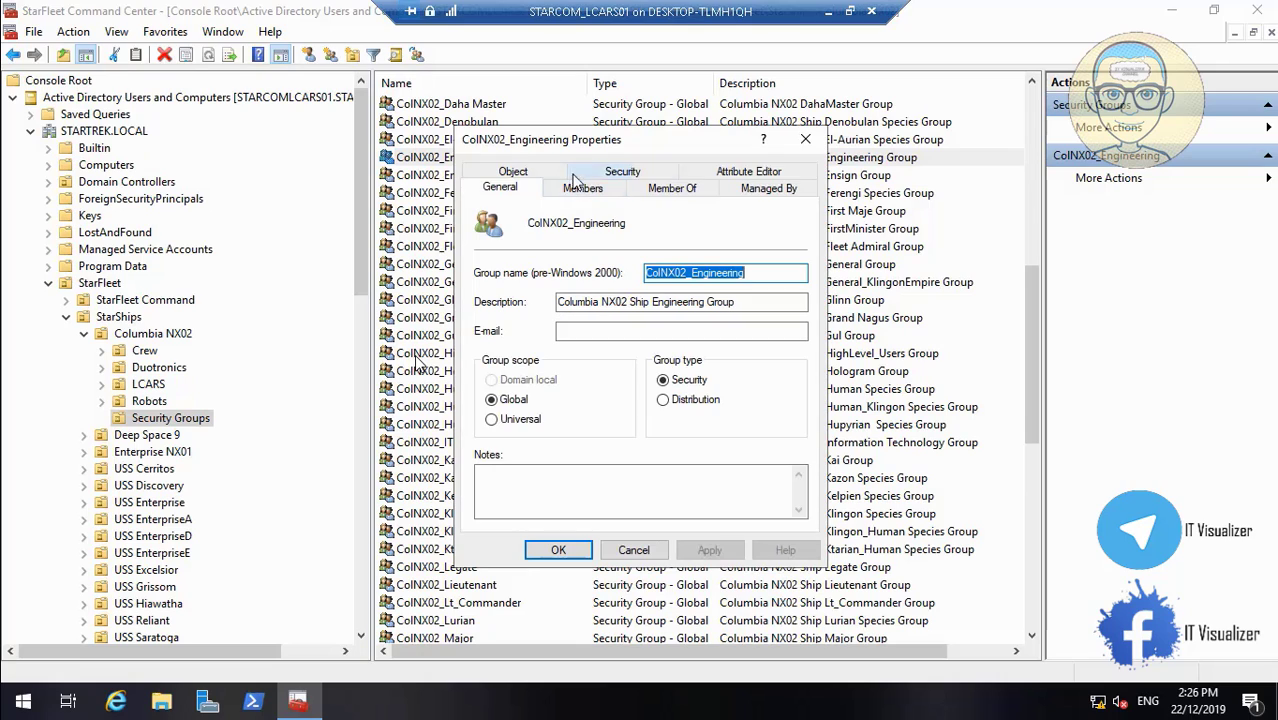
{"action": "left_click", "coordinate": [585, 190]}
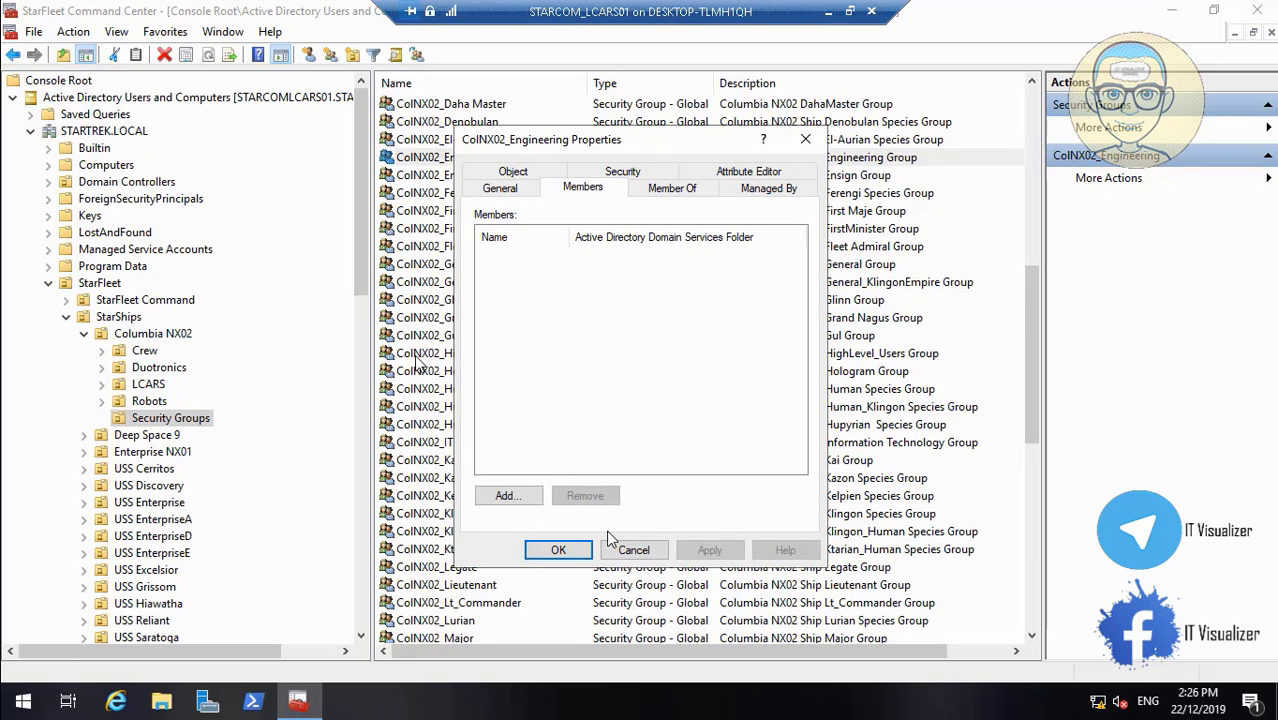
{"action": "left_click", "coordinate": [635, 551]}
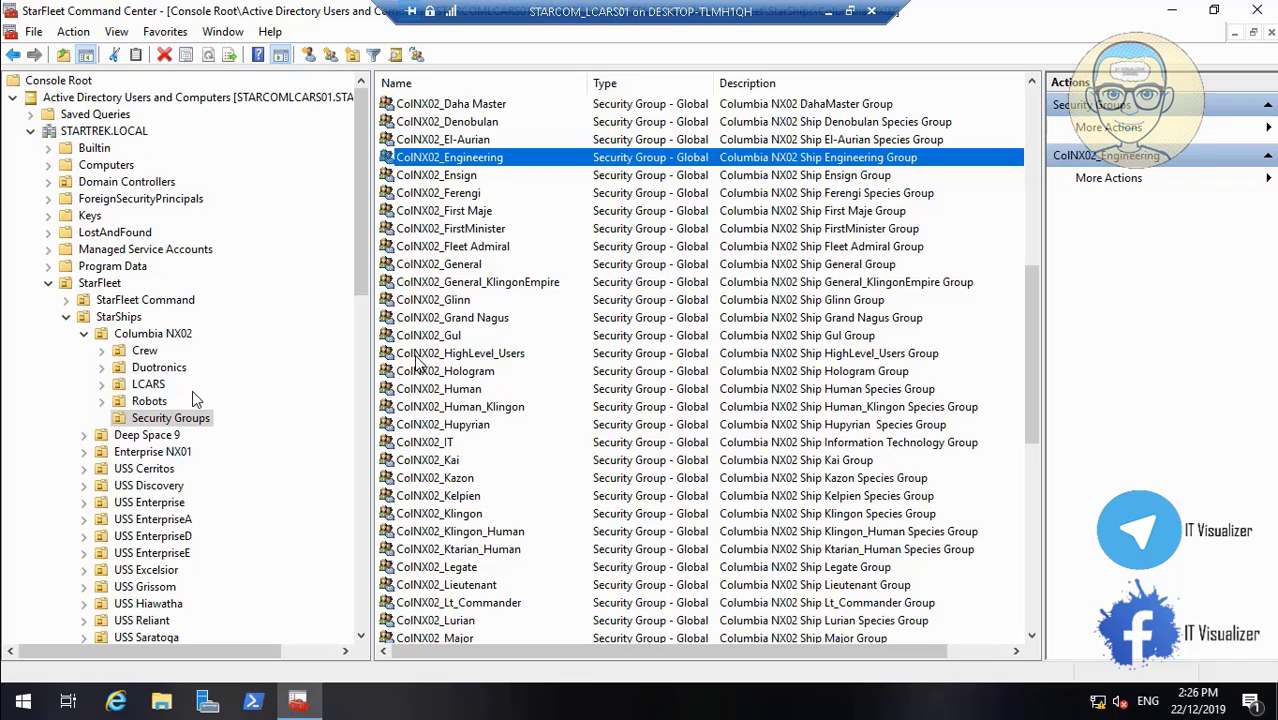
- Start adding a member to the ColNX02_Engineering group, with the search location set to the Crew unit under StarFleet, StarShips, Columbia NX02
{"action": "double_click", "coordinate": [490, 157]}
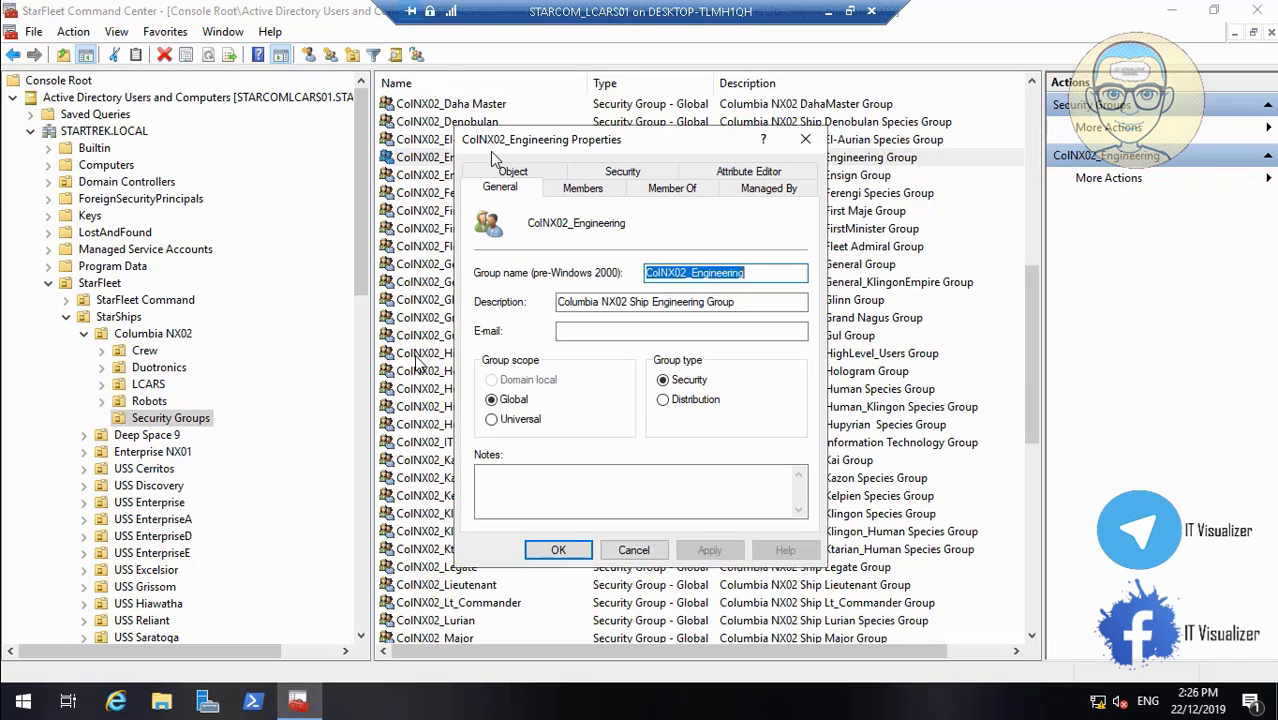
{"action": "left_click", "coordinate": [592, 190]}
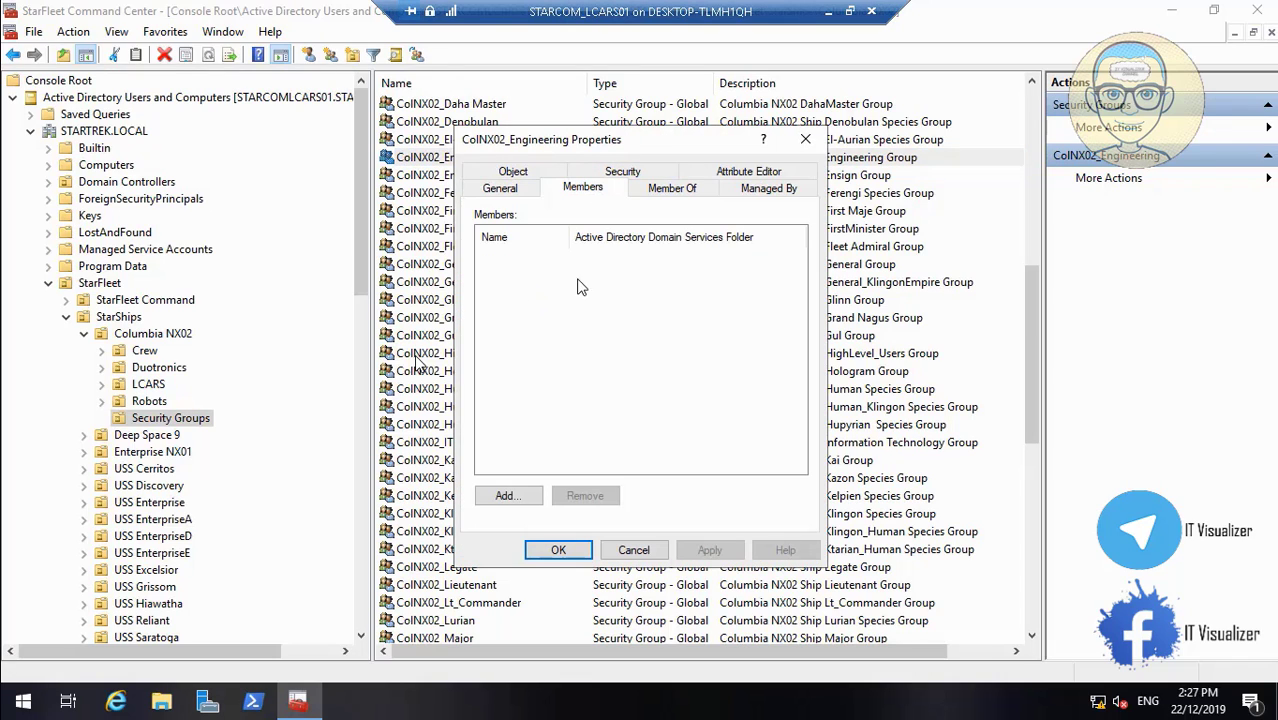
{"action": "left_click", "coordinate": [519, 497]}
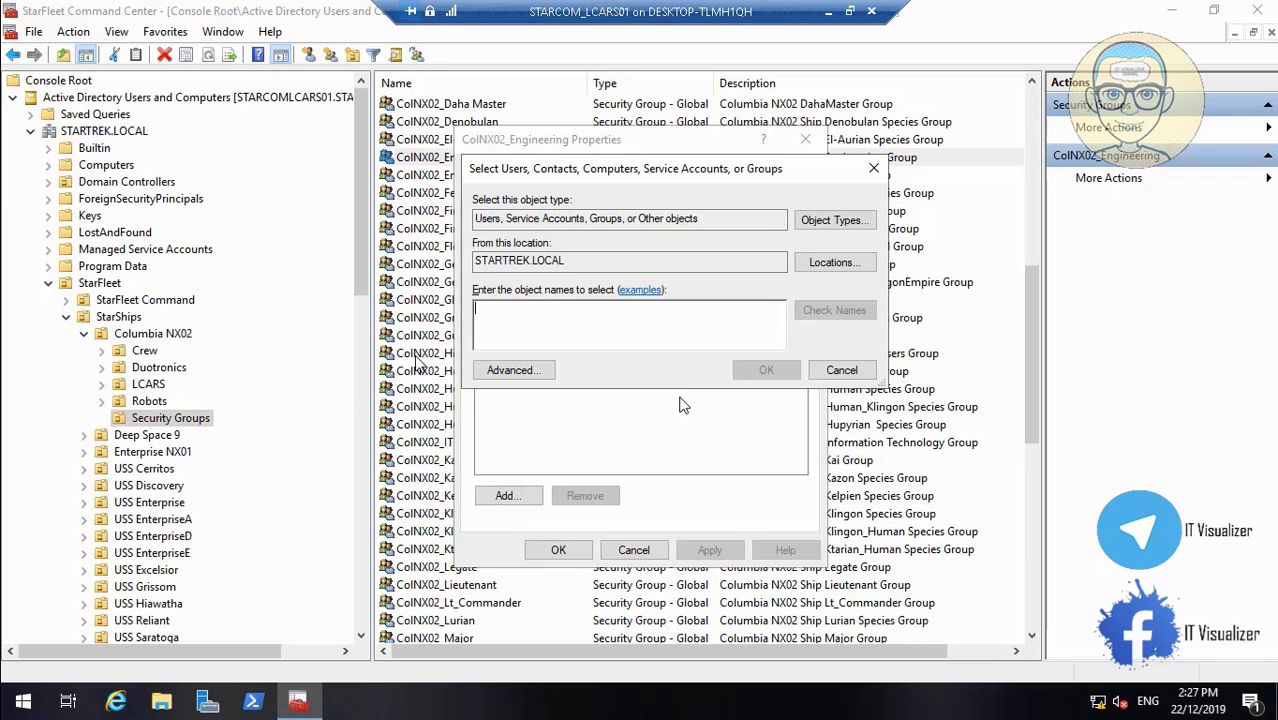
{"action": "left_click", "coordinate": [832, 262]}
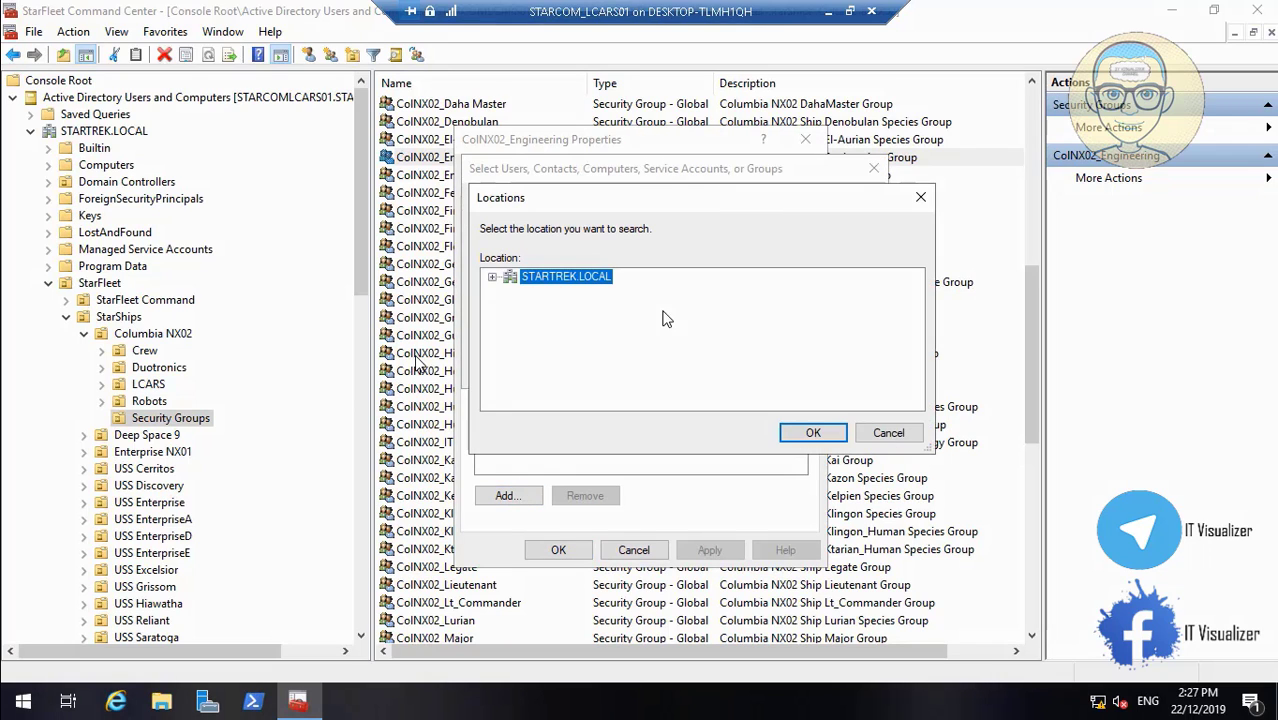
{"action": "left_click", "coordinate": [492, 279]}
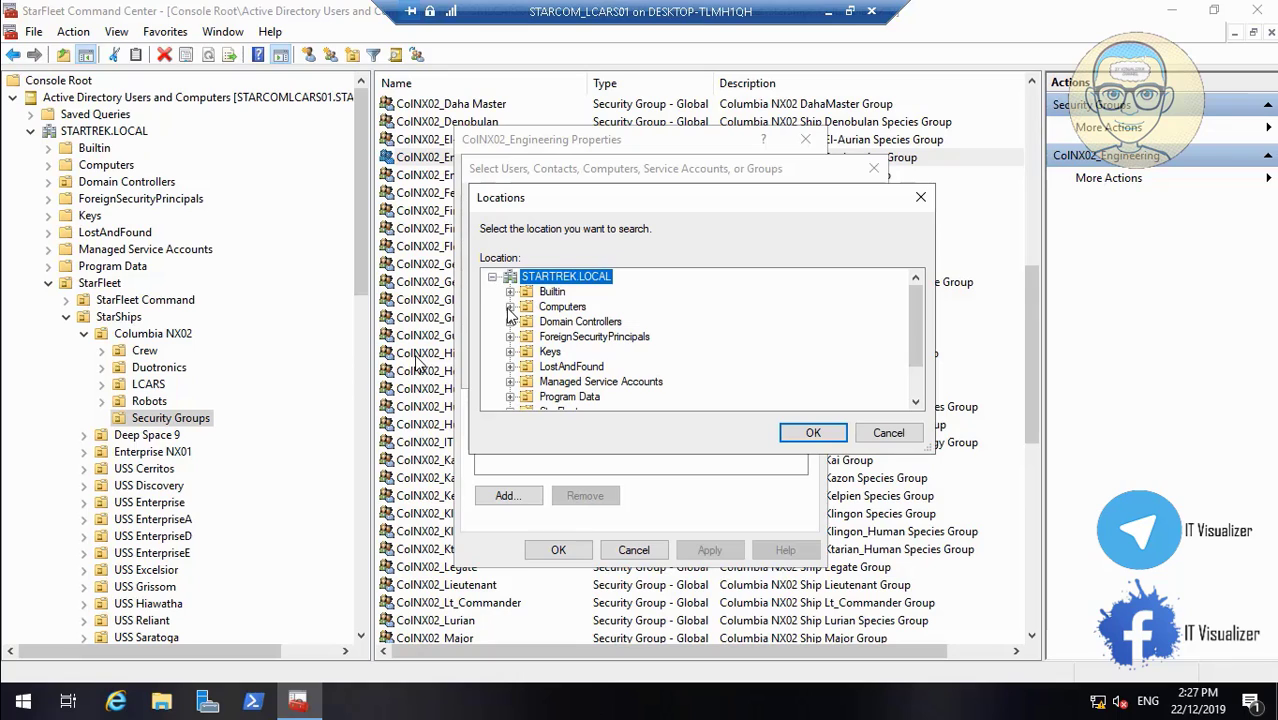
{"action": "scroll", "coordinate": [914, 380], "scroll_direction": "down", "scroll_amount": 1}
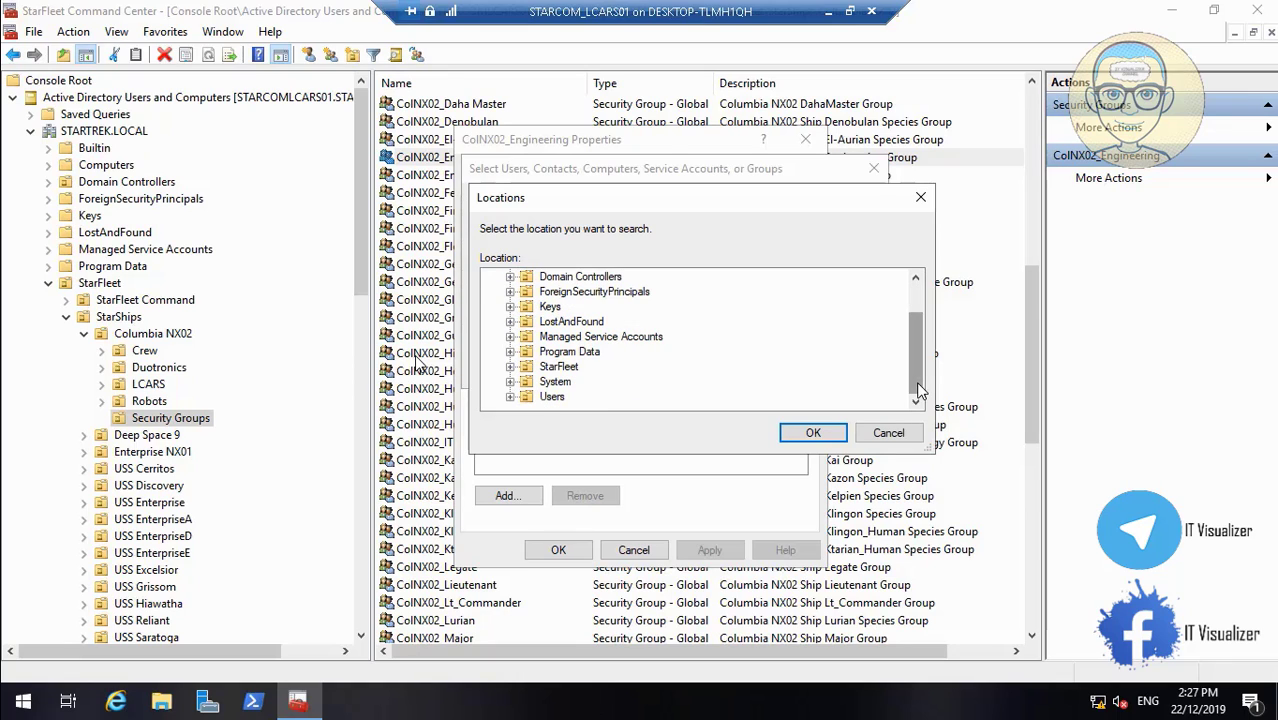
{"action": "left_click", "coordinate": [511, 367]}
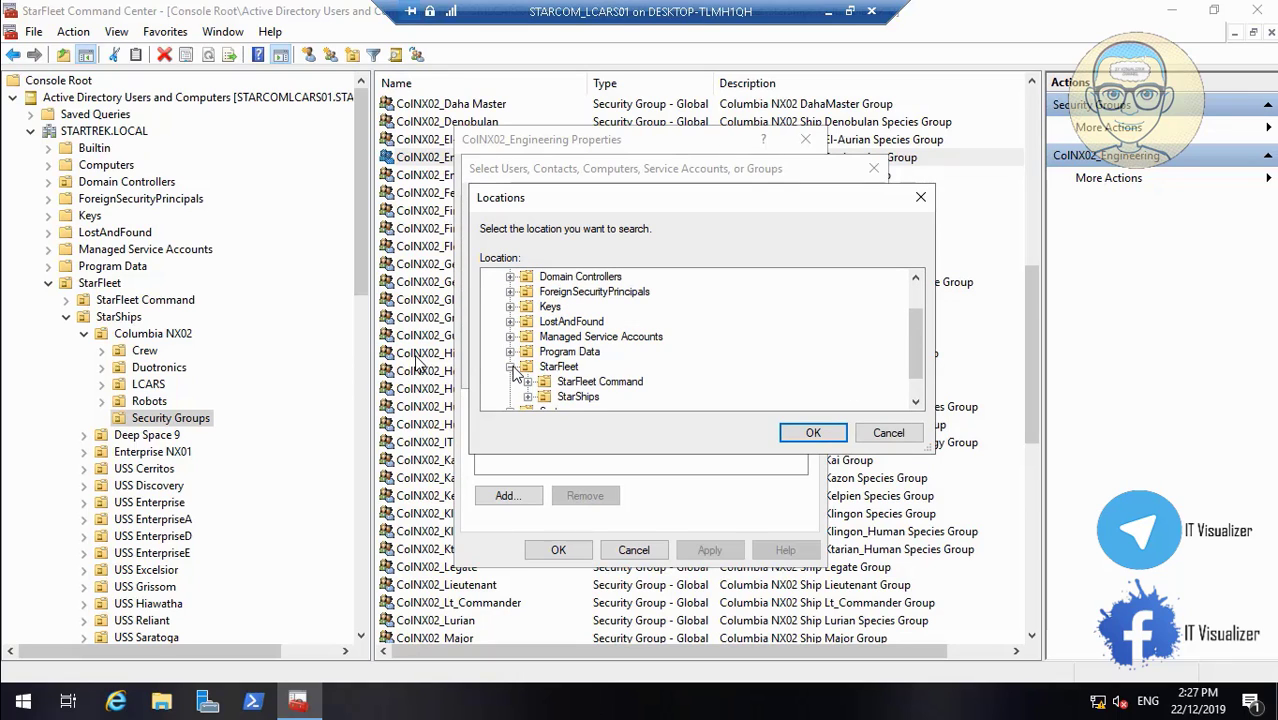
{"action": "left_click", "coordinate": [527, 396]}
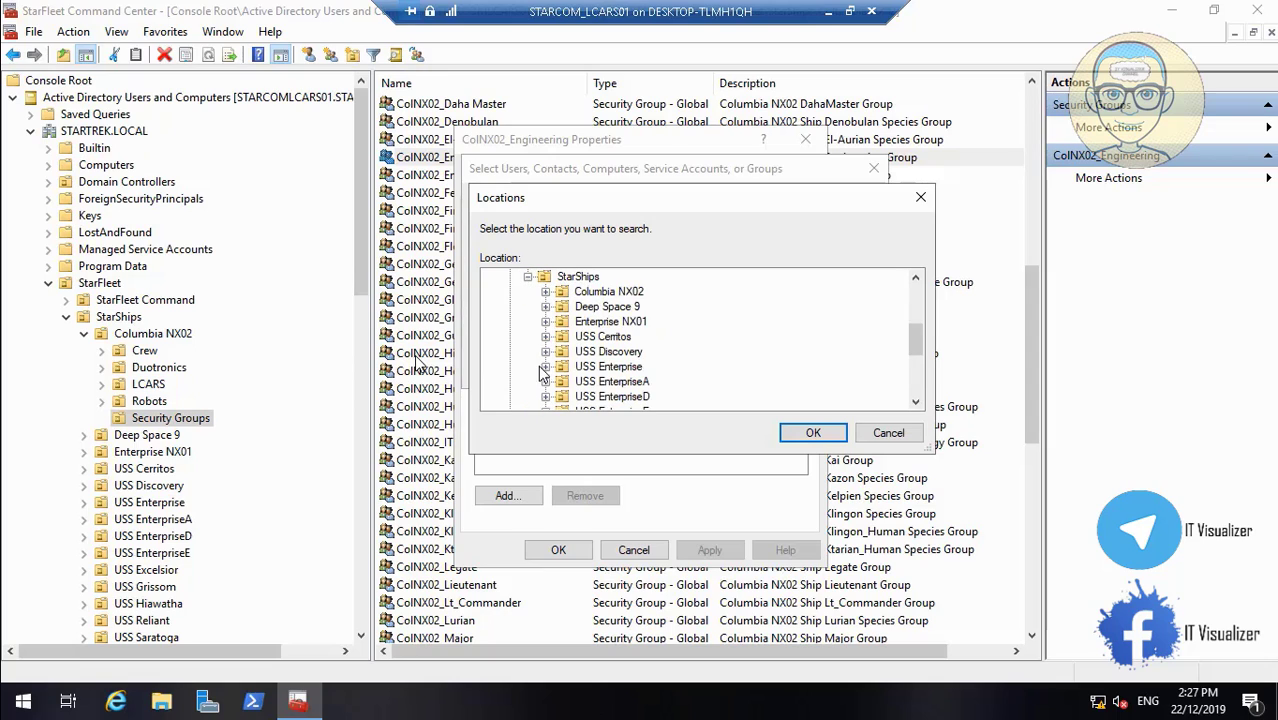
{"action": "left_click", "coordinate": [545, 291]}
{"action": "left_click", "coordinate": [604, 308]}
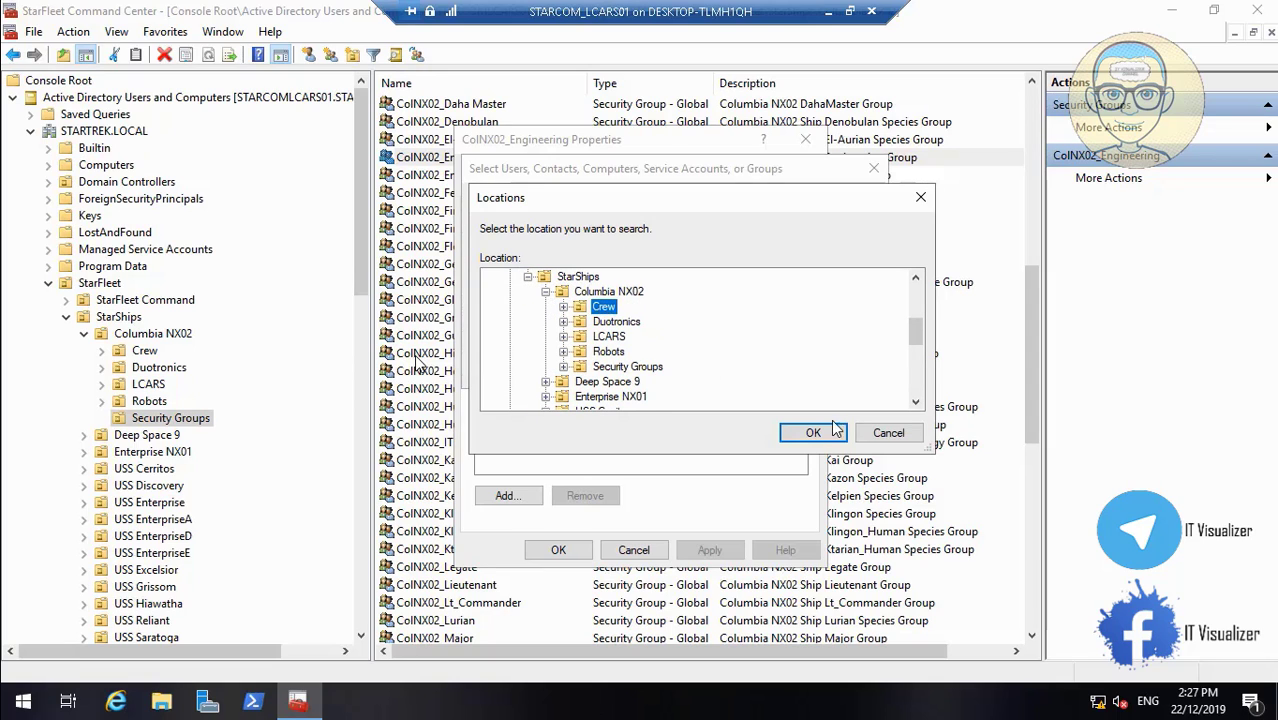
{"action": "left_click", "coordinate": [830, 434]}
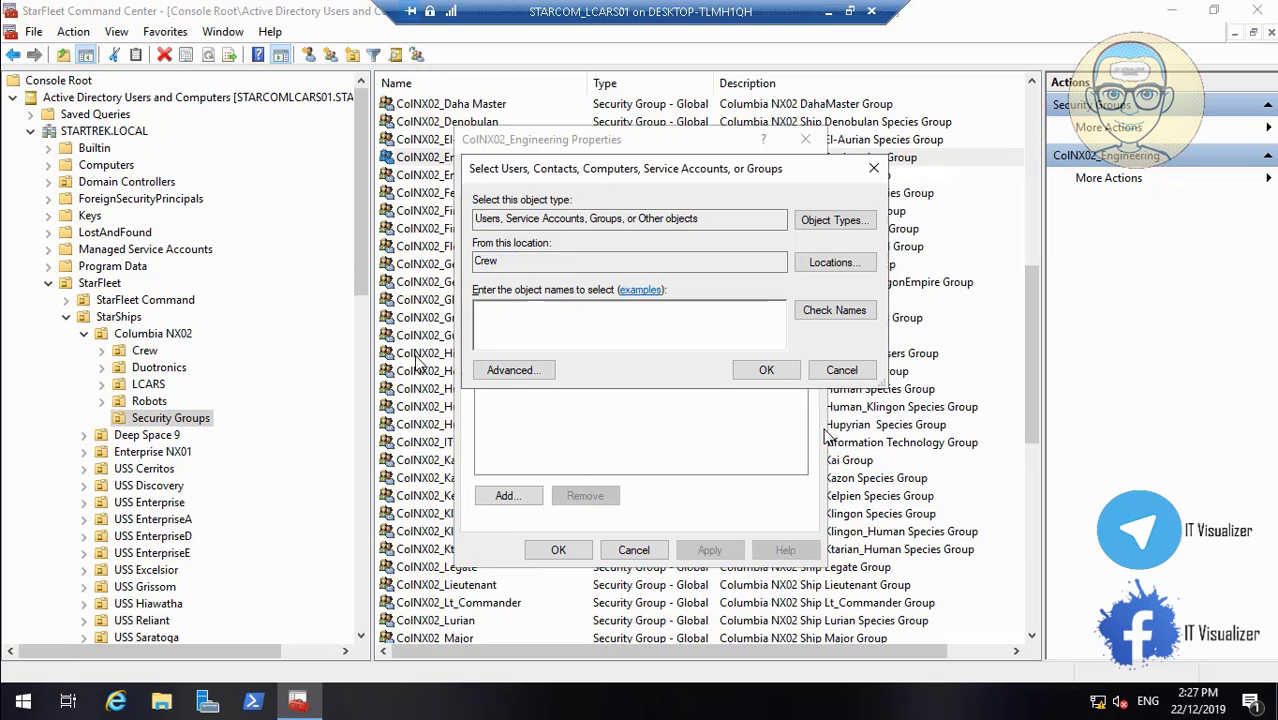
- Find the Crew accounts, add Columbia NX02 Ai Engineering User to ColNX02_Engineering and save the group membership
{"action": "left_click", "coordinate": [533, 368]}
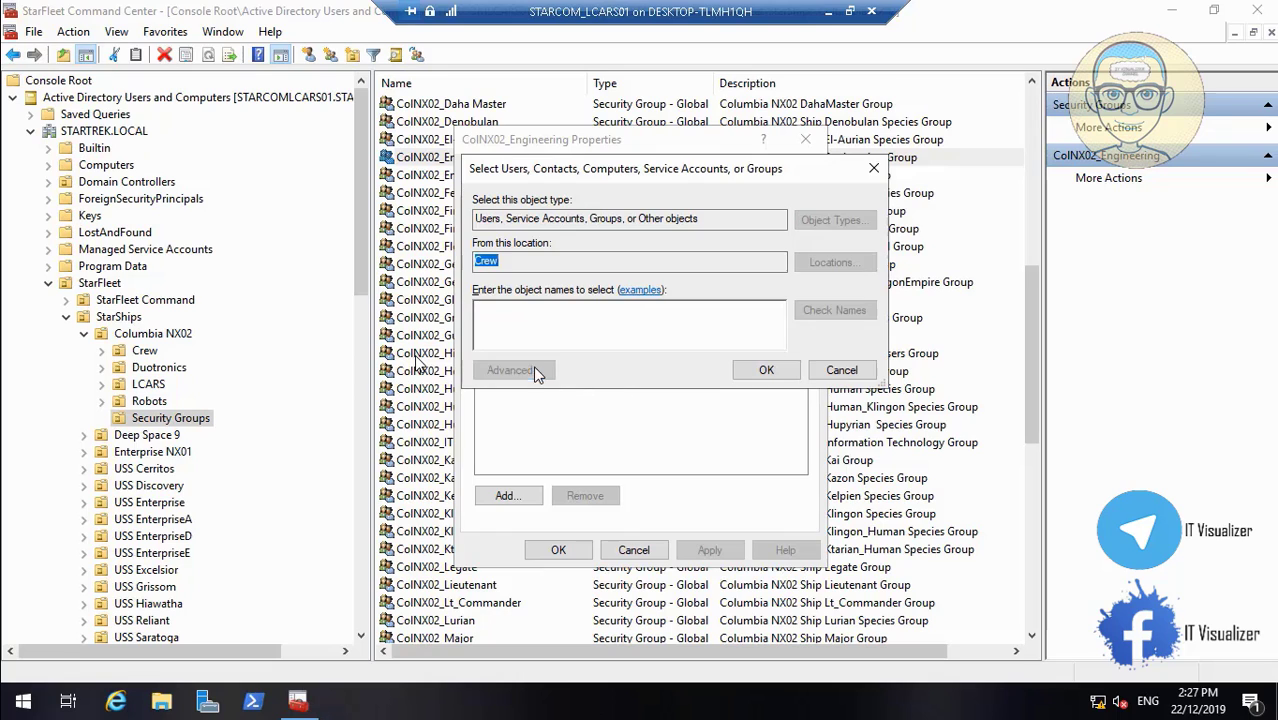
{"action": "left_click", "coordinate": [896, 330]}
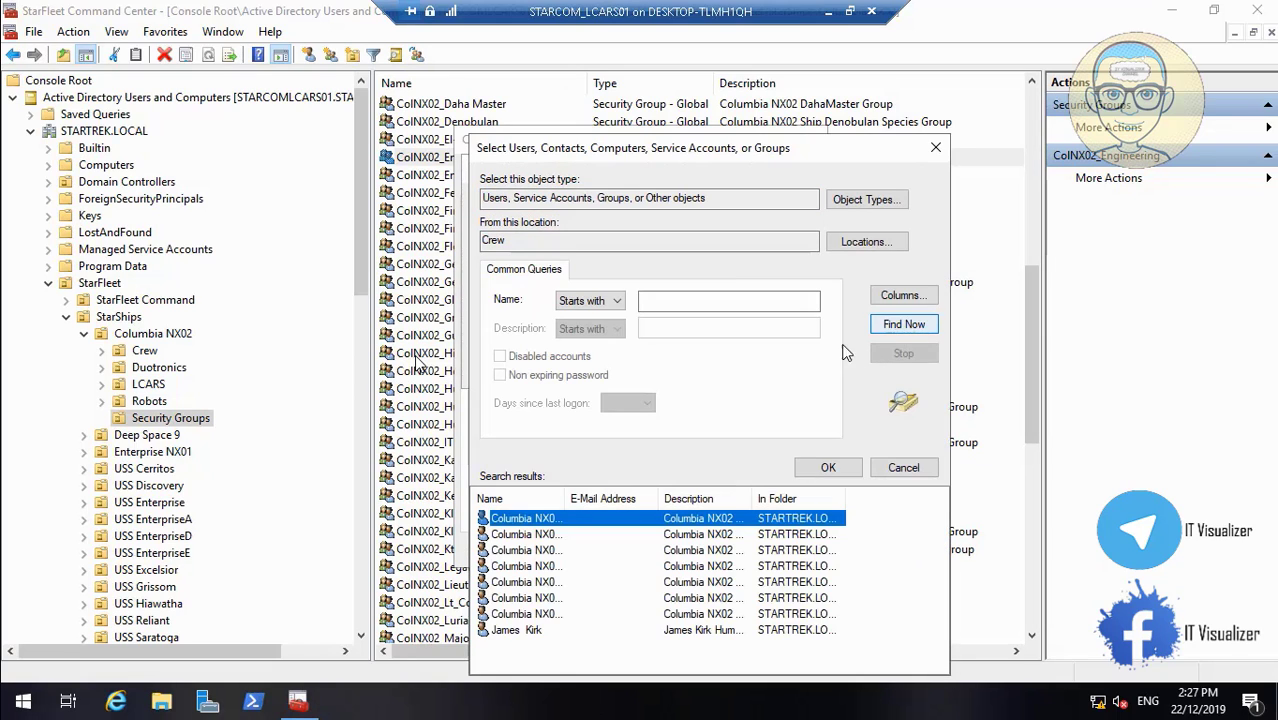
{"action": "left_click_drag", "start_coordinate": [565, 497], "coordinate": [680, 488]}
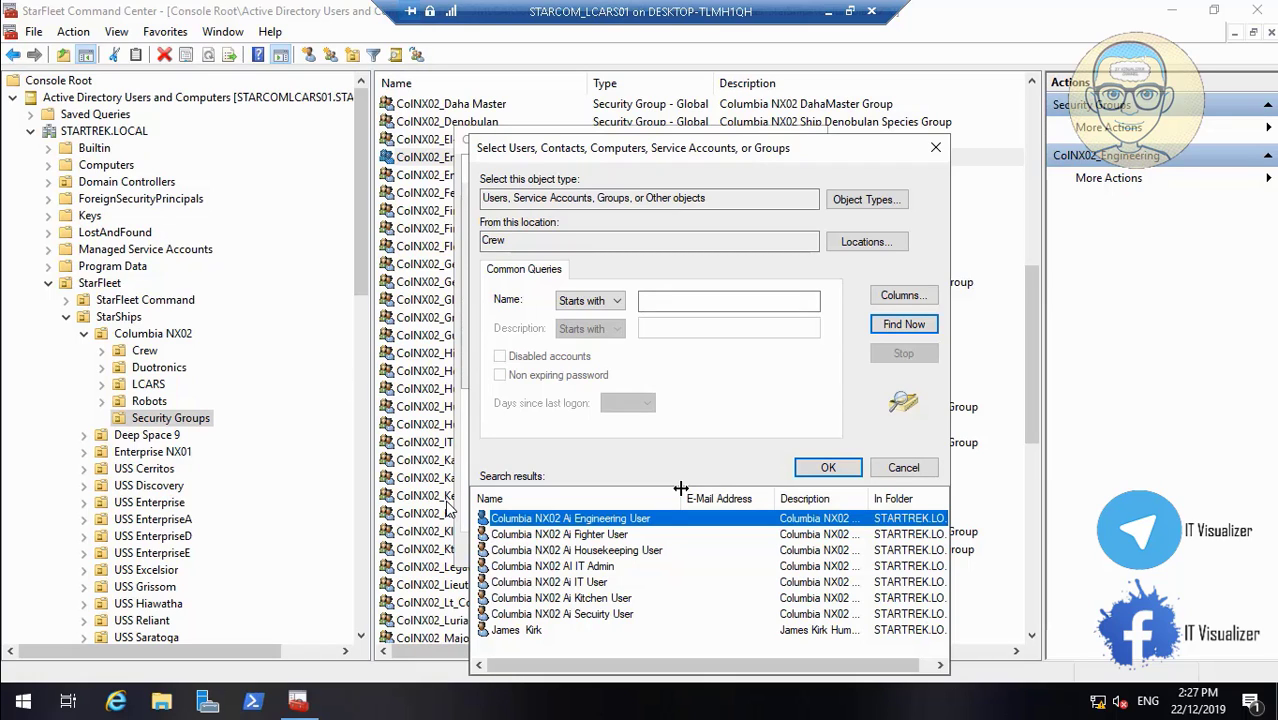
{"action": "left_click", "coordinate": [818, 467]}
{"action": "left_click", "coordinate": [766, 372]}
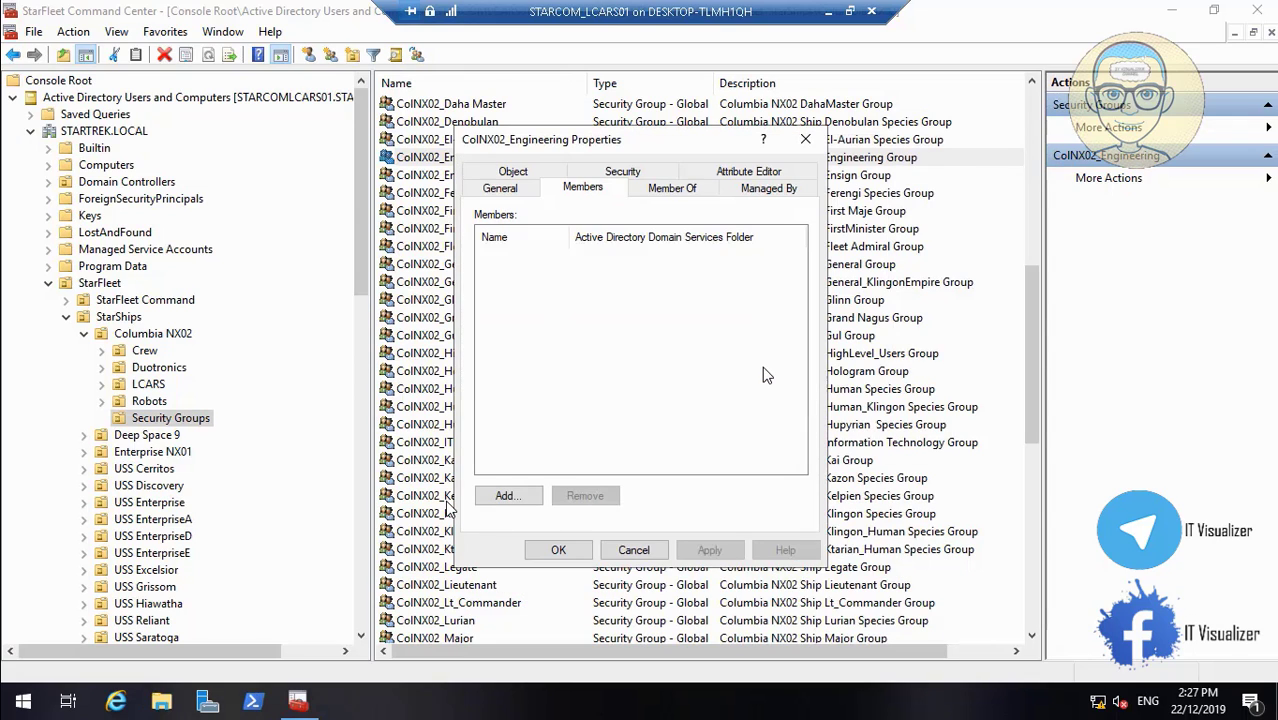
{"action": "left_click", "coordinate": [710, 551]}
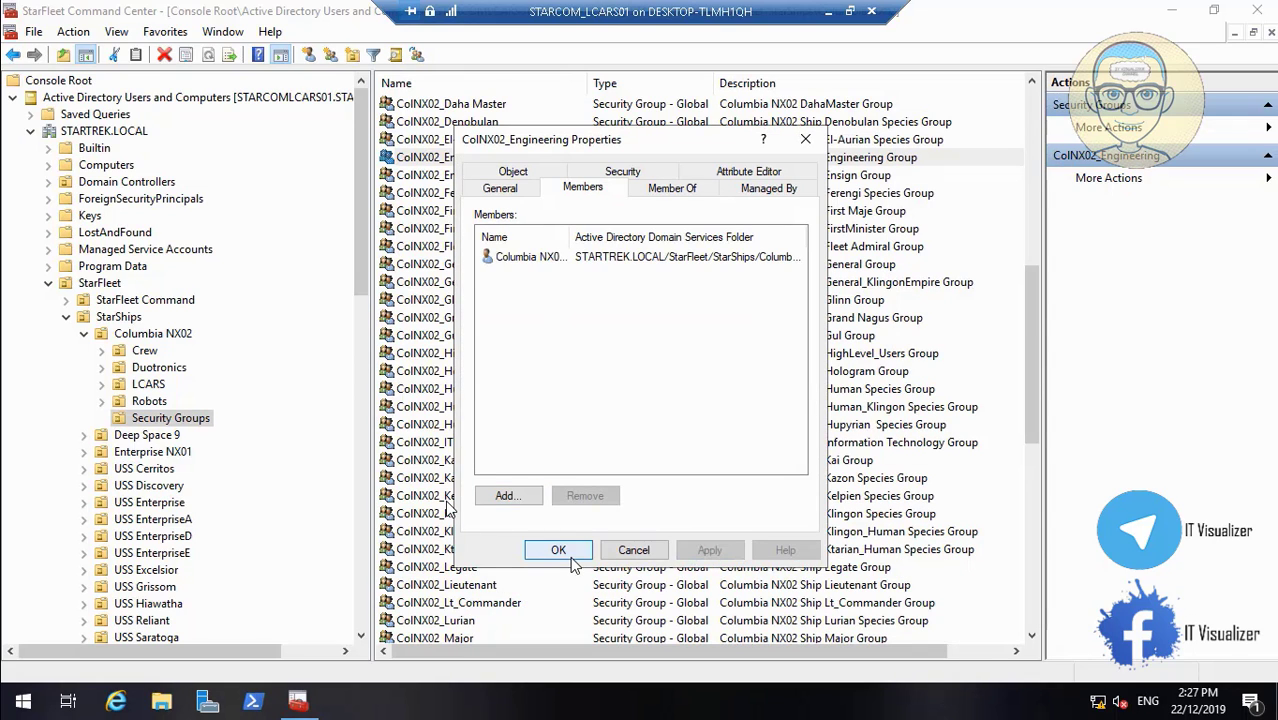
{"action": "left_click", "coordinate": [558, 551]}
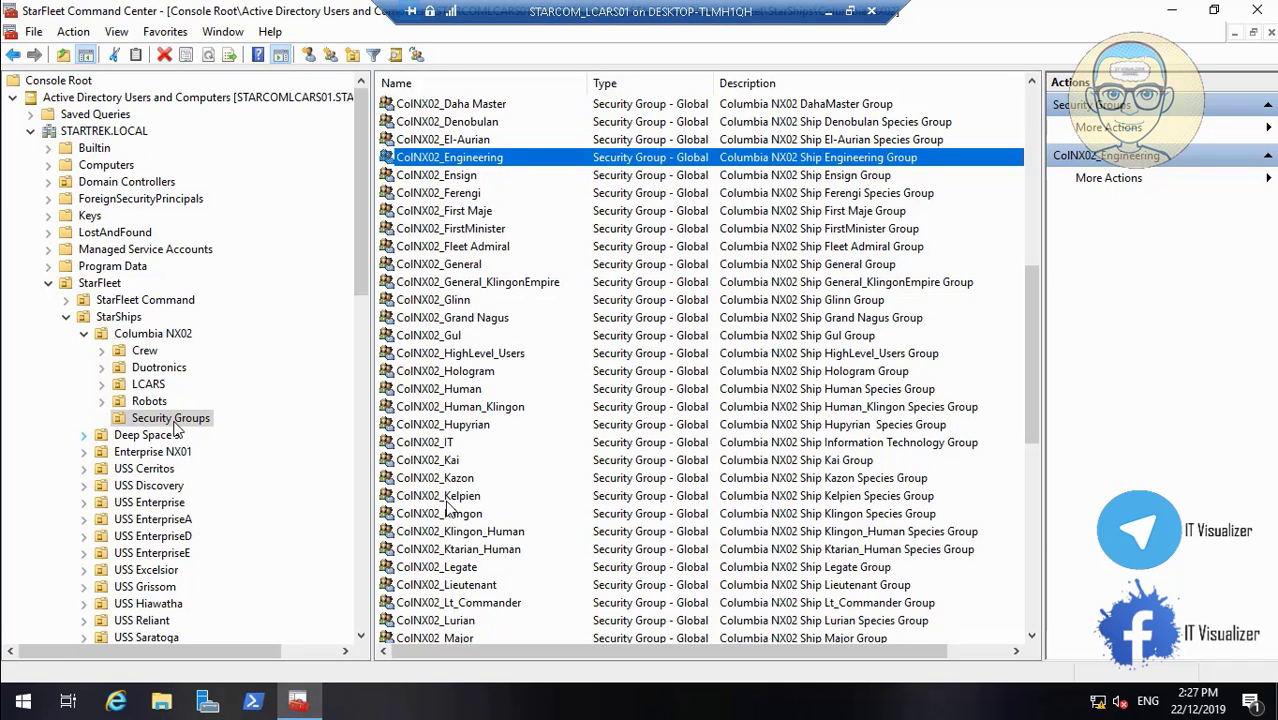
- Look up the logon name of Columbia NX02 Ai Engineering User in the Crew unit and close the account's properties
{"action": "left_click", "coordinate": [145, 353]}
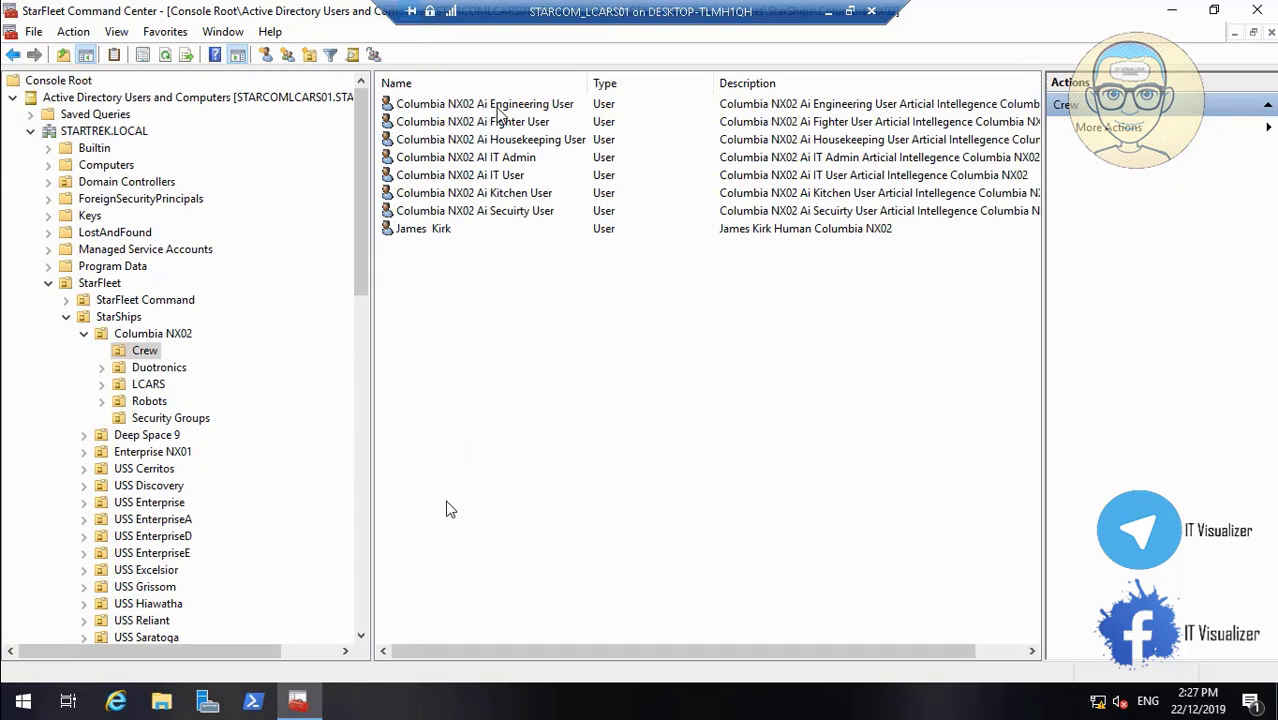
{"action": "left_click", "coordinate": [494, 105]}
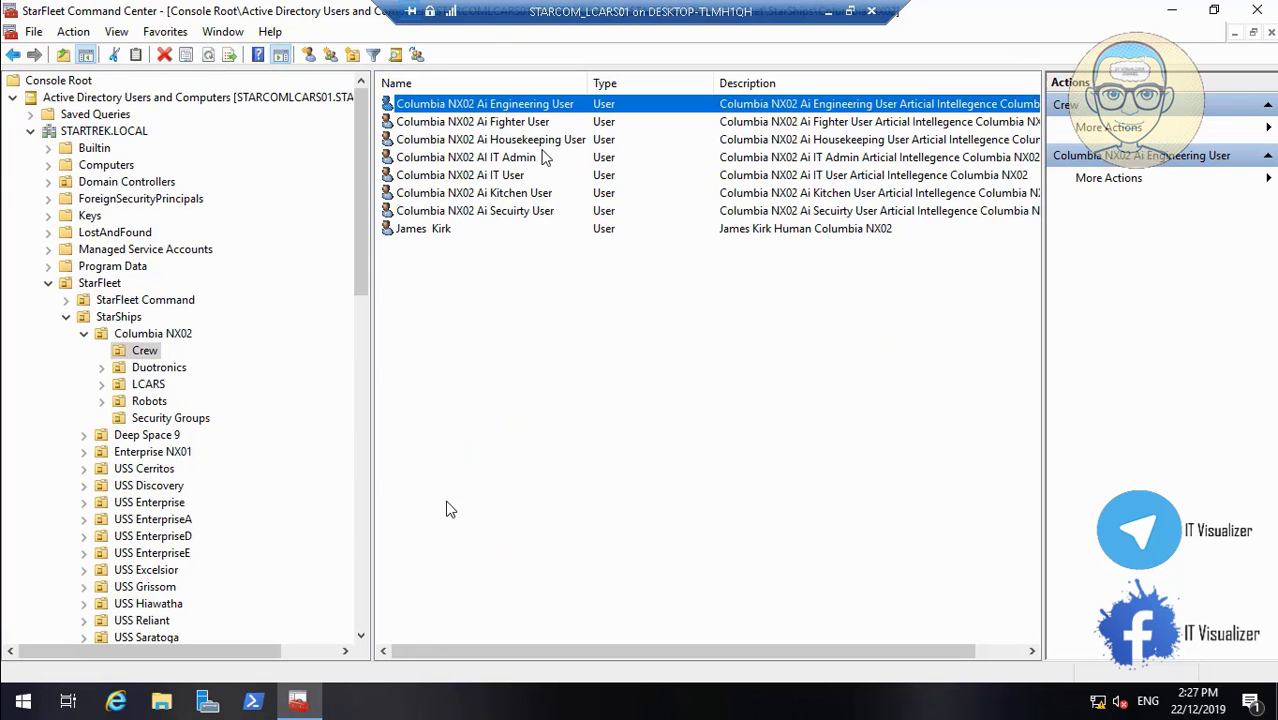
{"action": "key", "text": "Return"}
{"action": "left_click", "coordinate": [613, 224]}
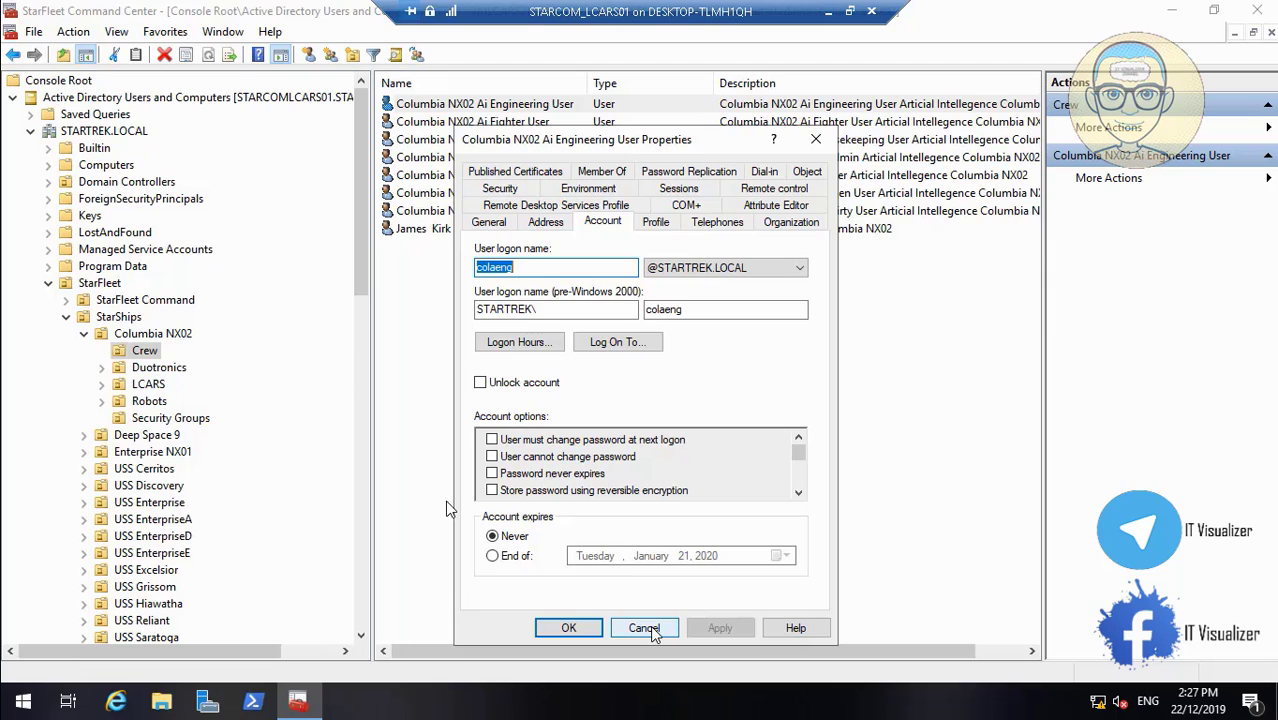
{"action": "left_click", "coordinate": [644, 628]}
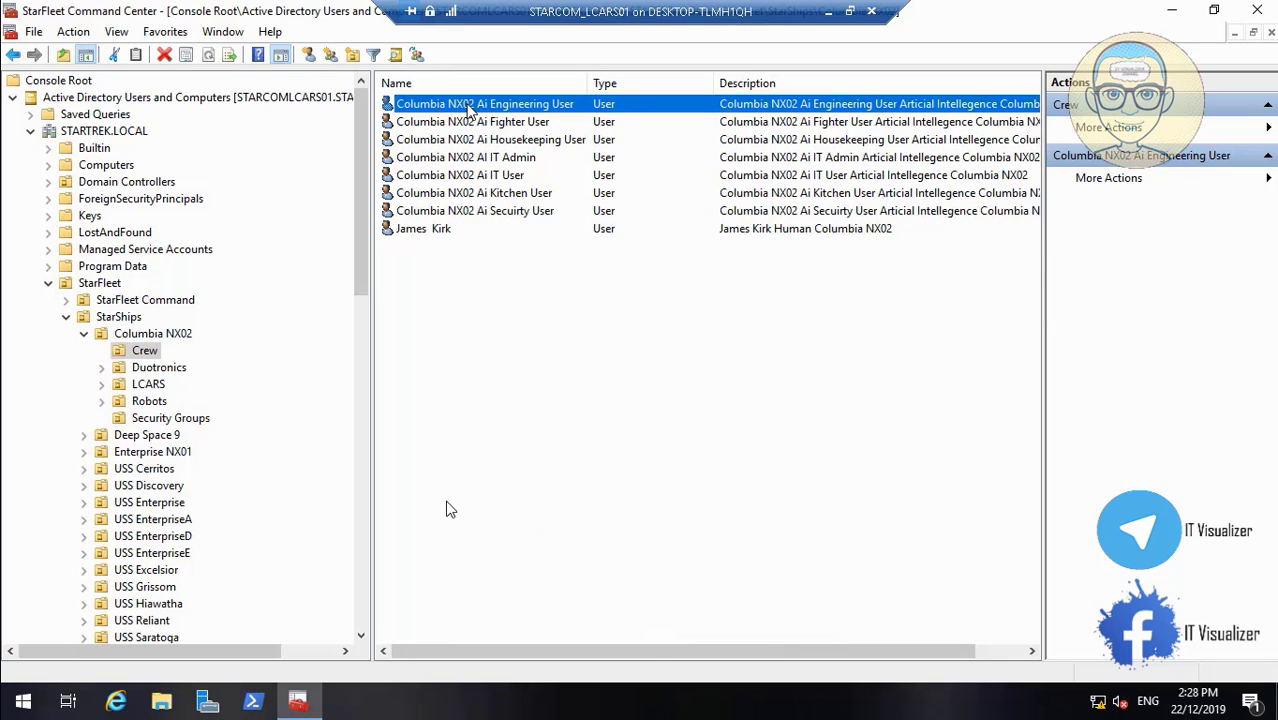
- Reset the password of Columbia NX02 Ai Engineering User, entering and confirming the new password without requiring a change at next logon
{"action": "right_click", "coordinate": [467, 105]}
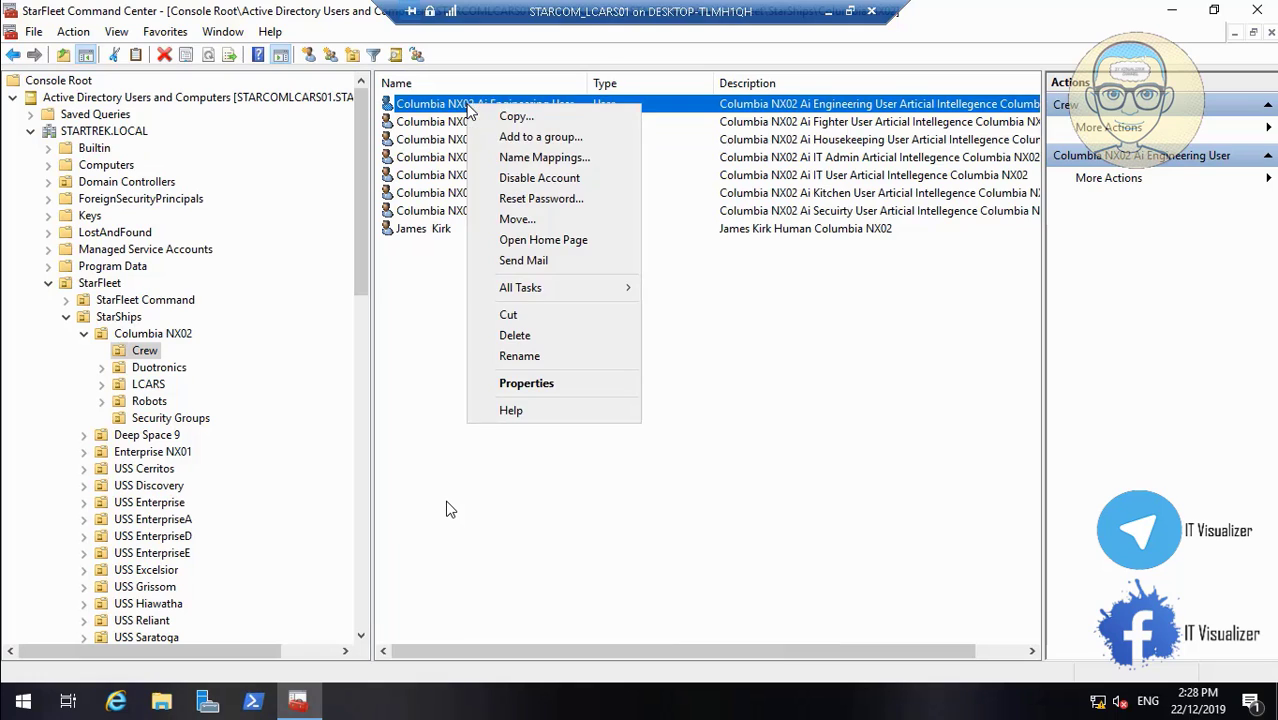
{"action": "left_click", "coordinate": [540, 199]}
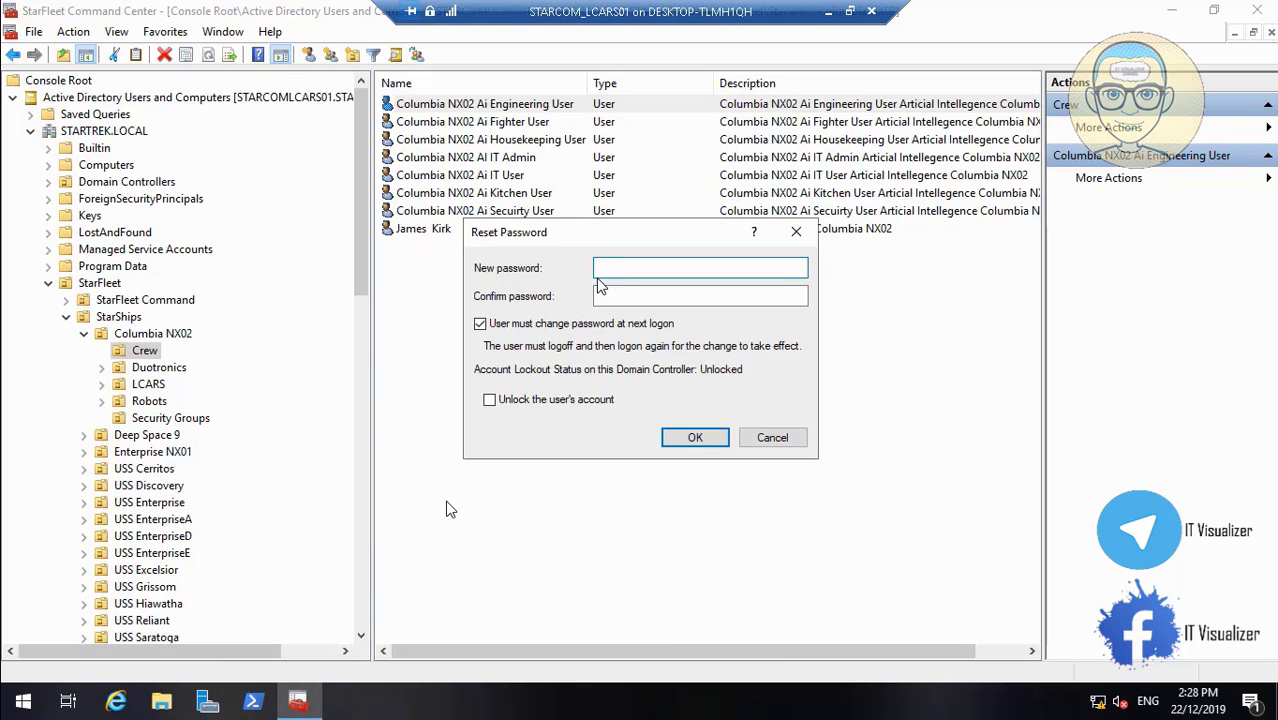
{"action": "left_click", "coordinate": [480, 323]}
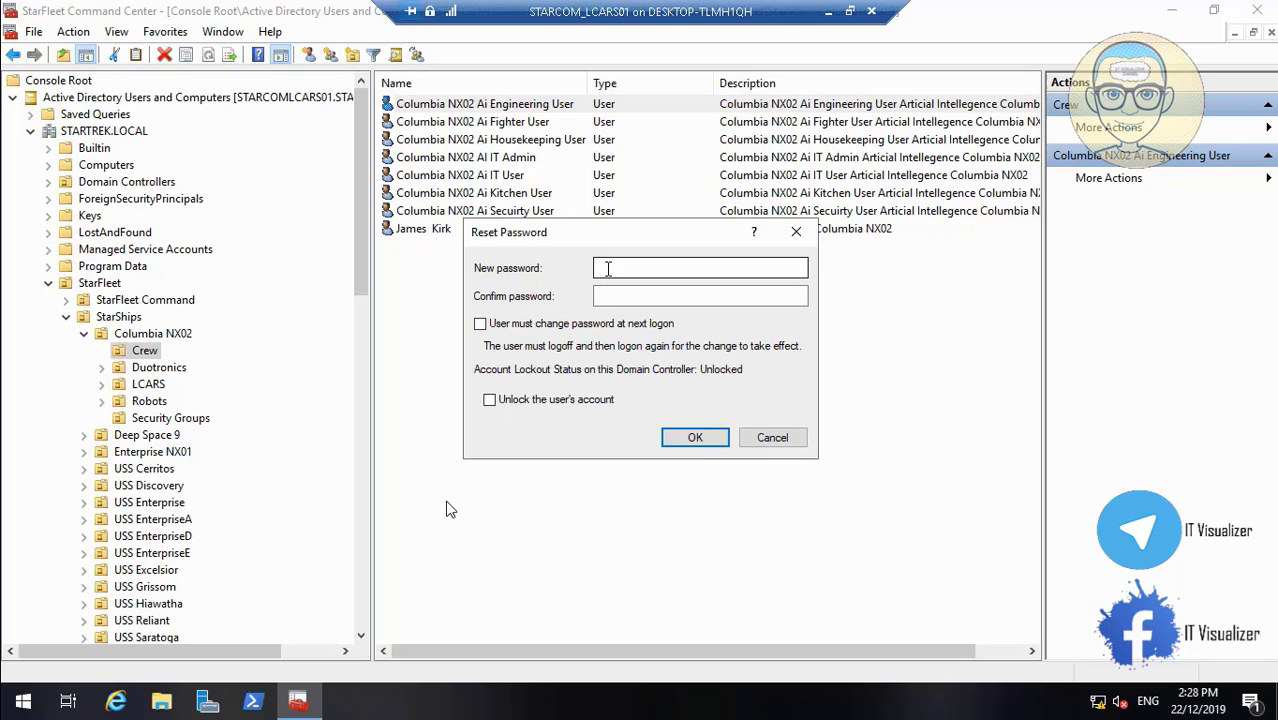
{"action": "left_click", "coordinate": [607, 268]}
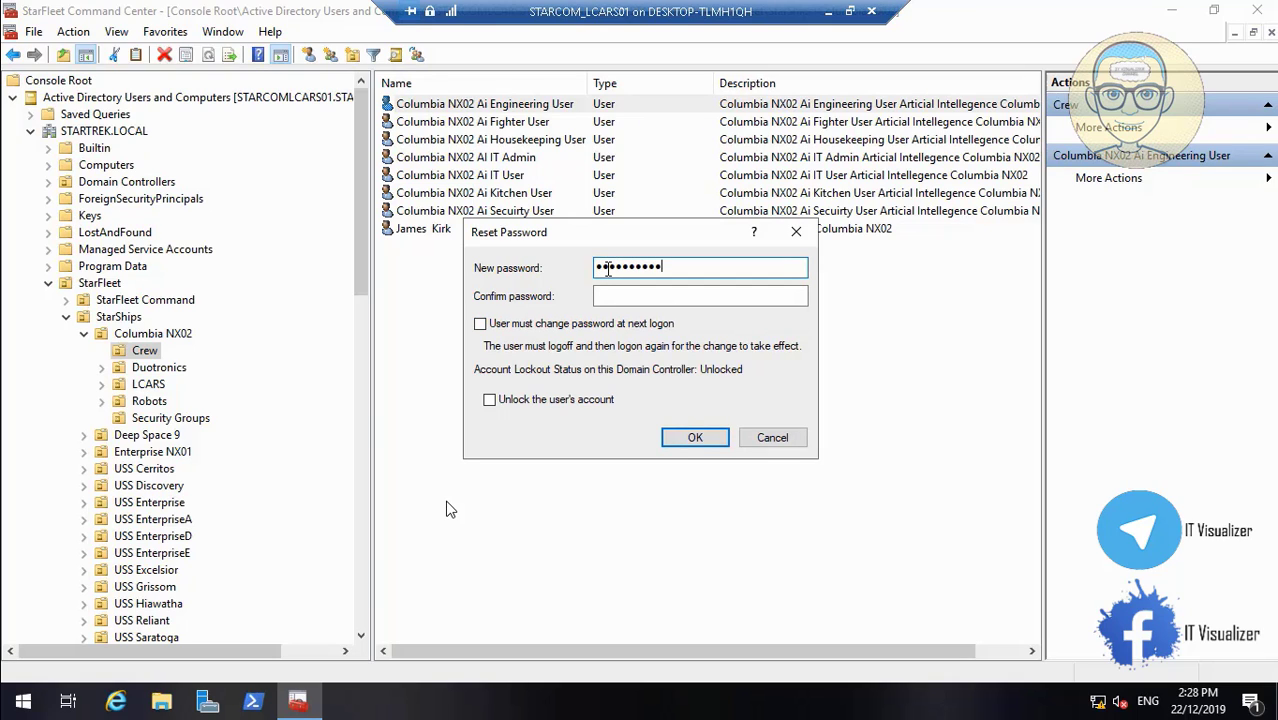
{"action": "key", "text": "Tab"}
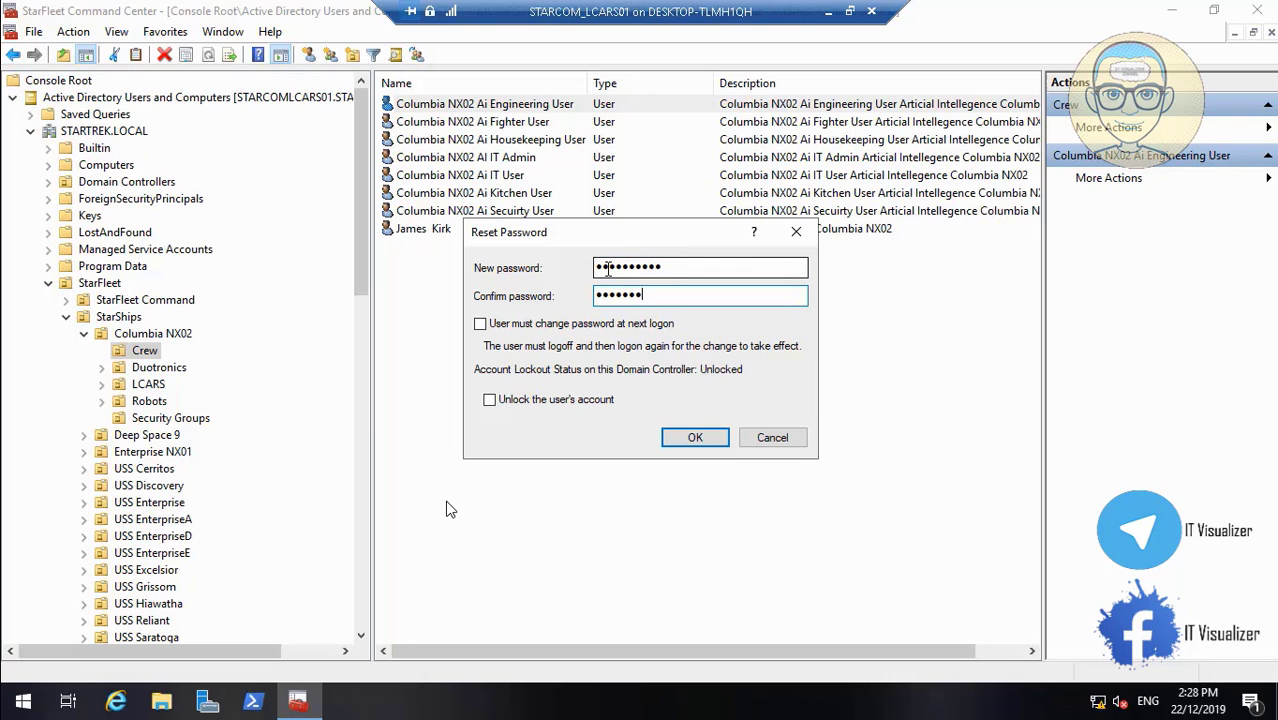
{"action": "left_click", "coordinate": [684, 434]}
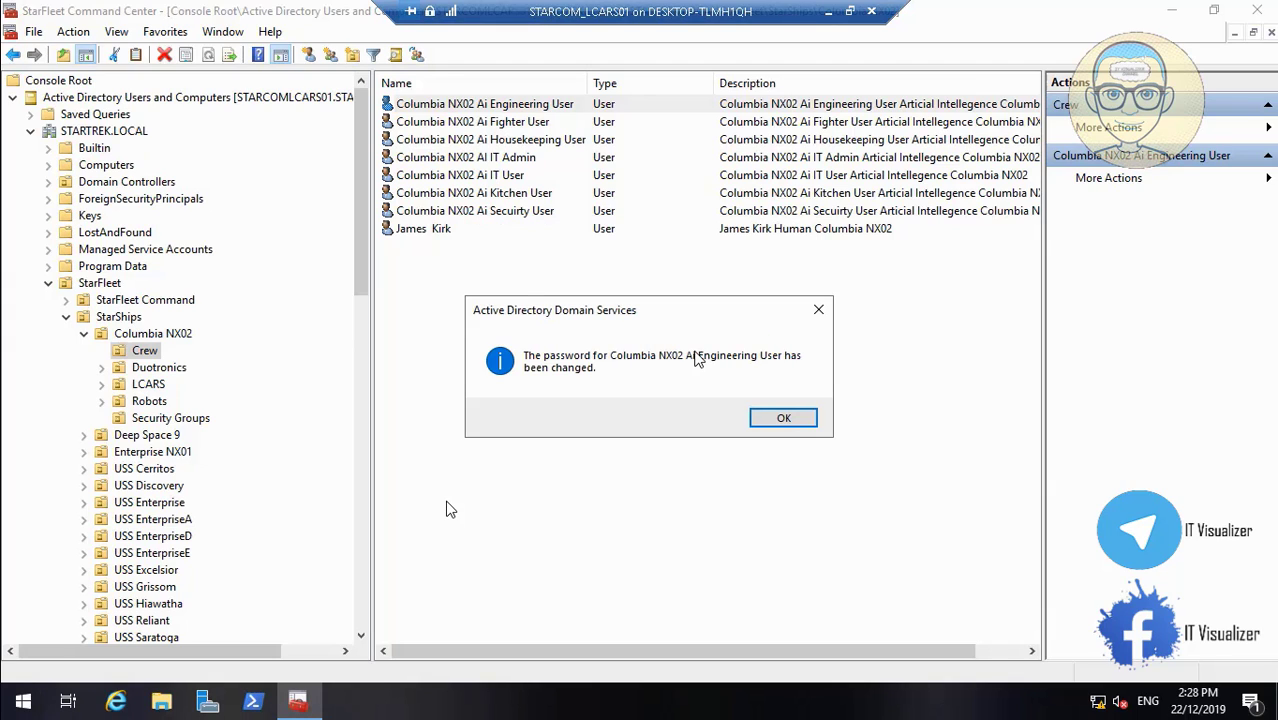
{"action": "left_click", "coordinate": [783, 418]}
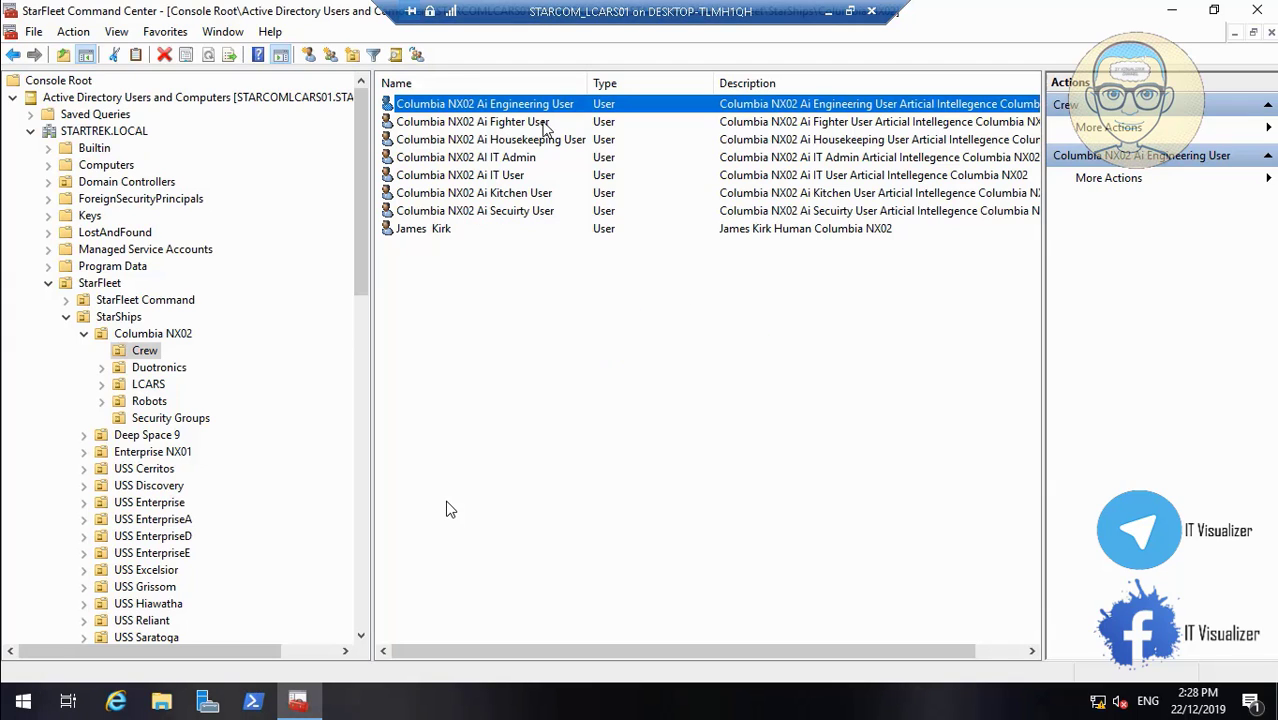
- Review the account settings and full group membership names of Columbia NX02 Ai Engineering User, then close the properties
{"action": "double_click", "coordinate": [513, 111]}
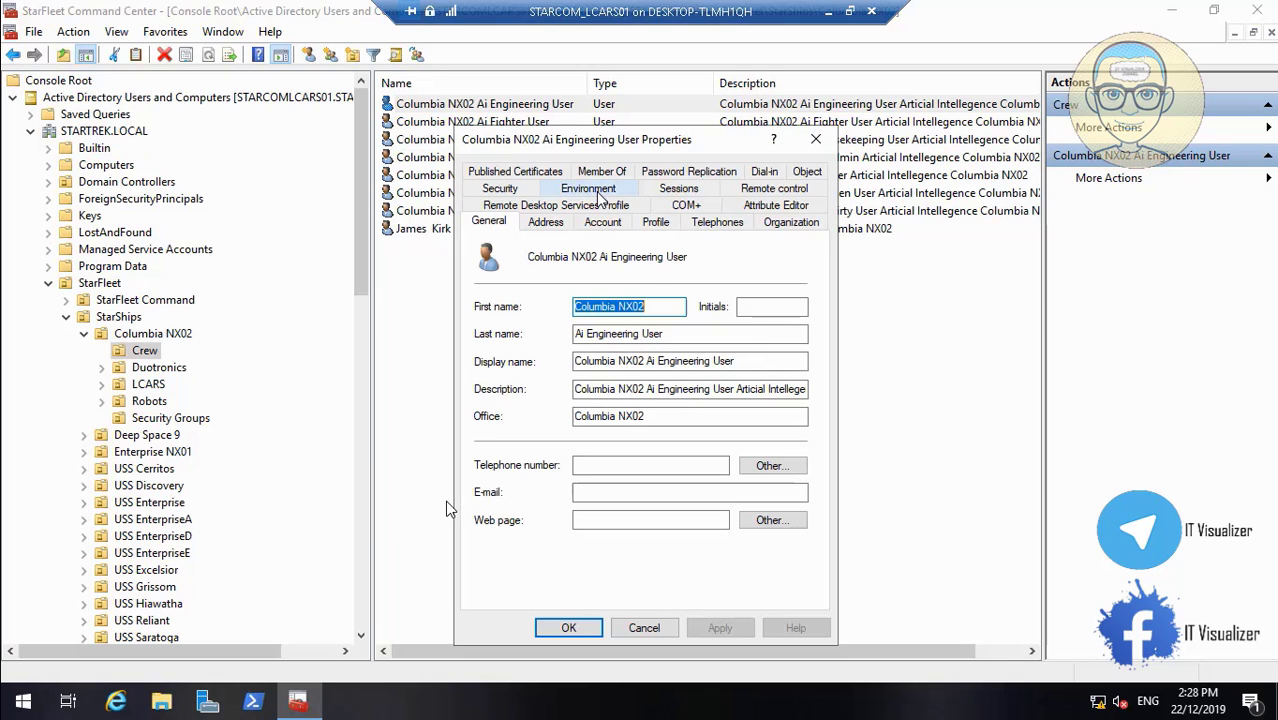
{"action": "left_click", "coordinate": [618, 224]}
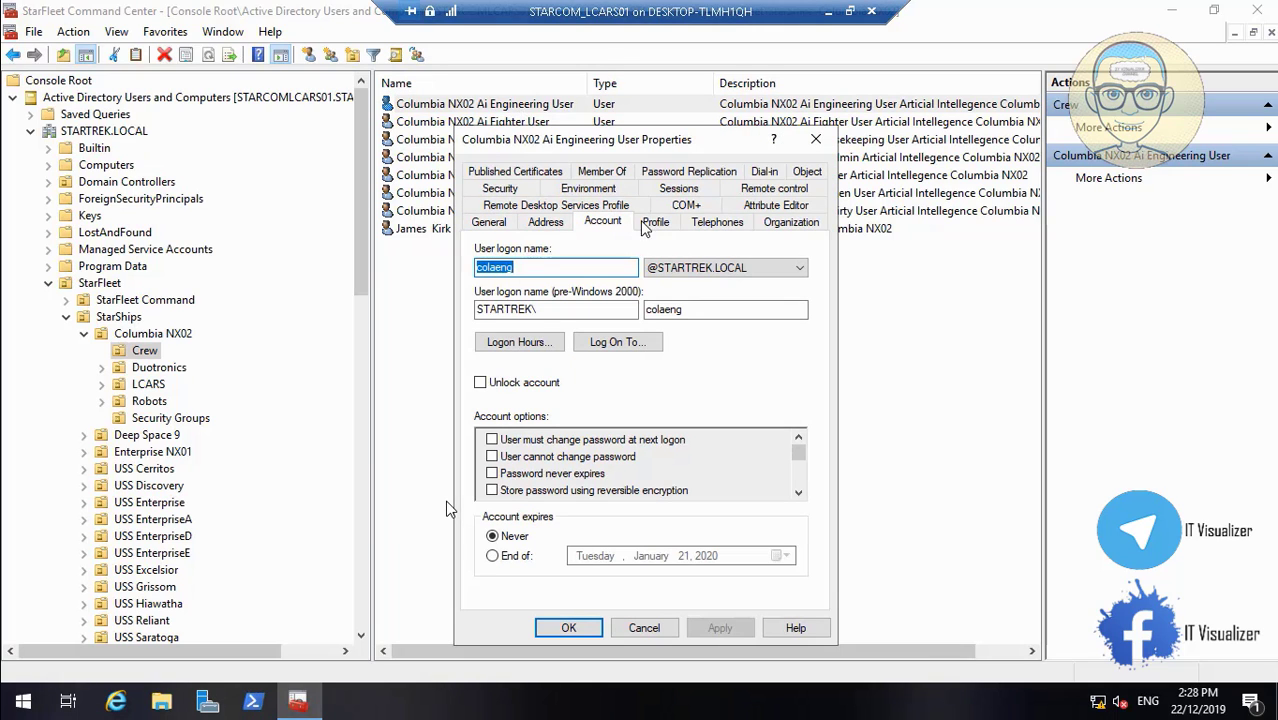
{"action": "left_click", "coordinate": [604, 173]}
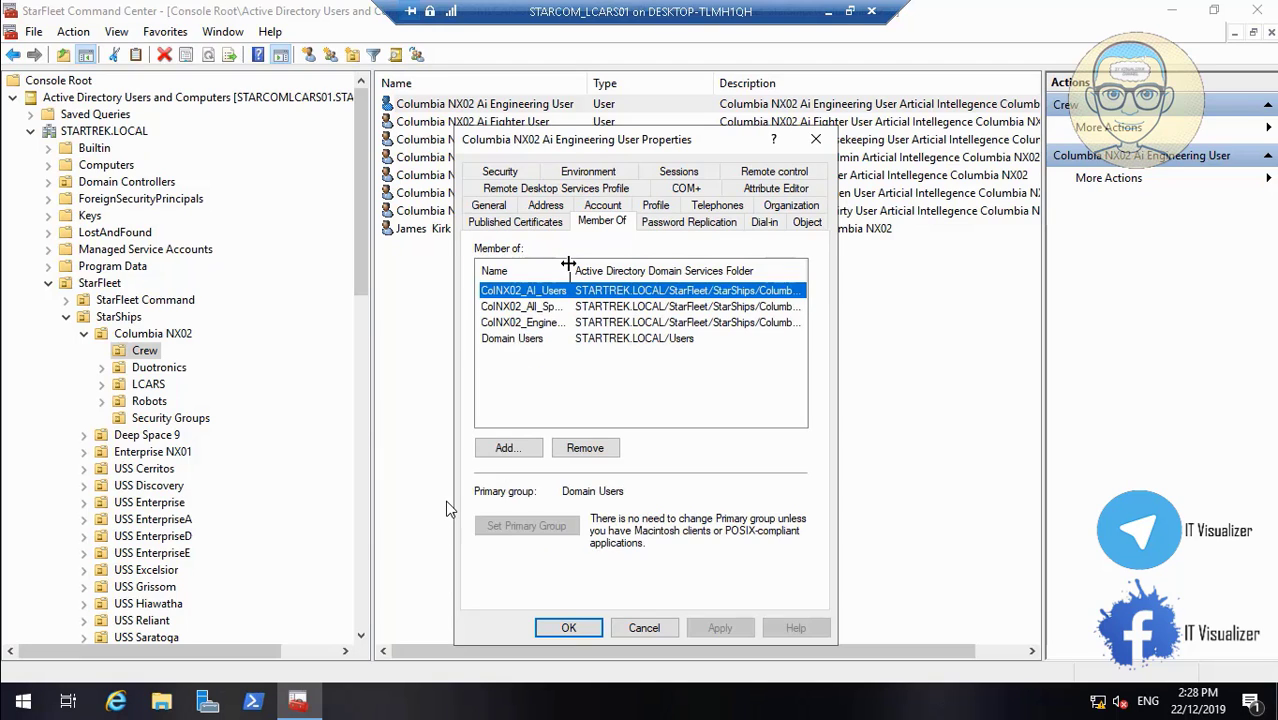
{"action": "left_click_drag", "start_coordinate": [568, 263], "coordinate": [622, 259]}
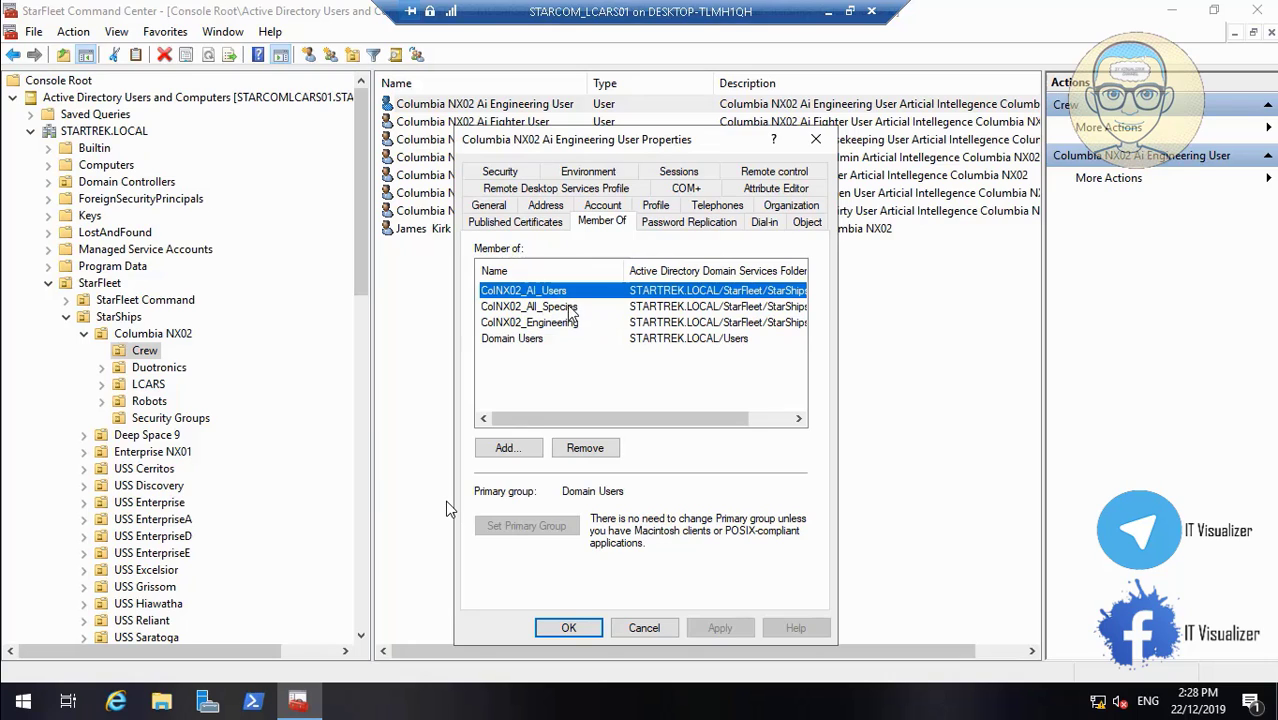
{"action": "left_click", "coordinate": [645, 628]}
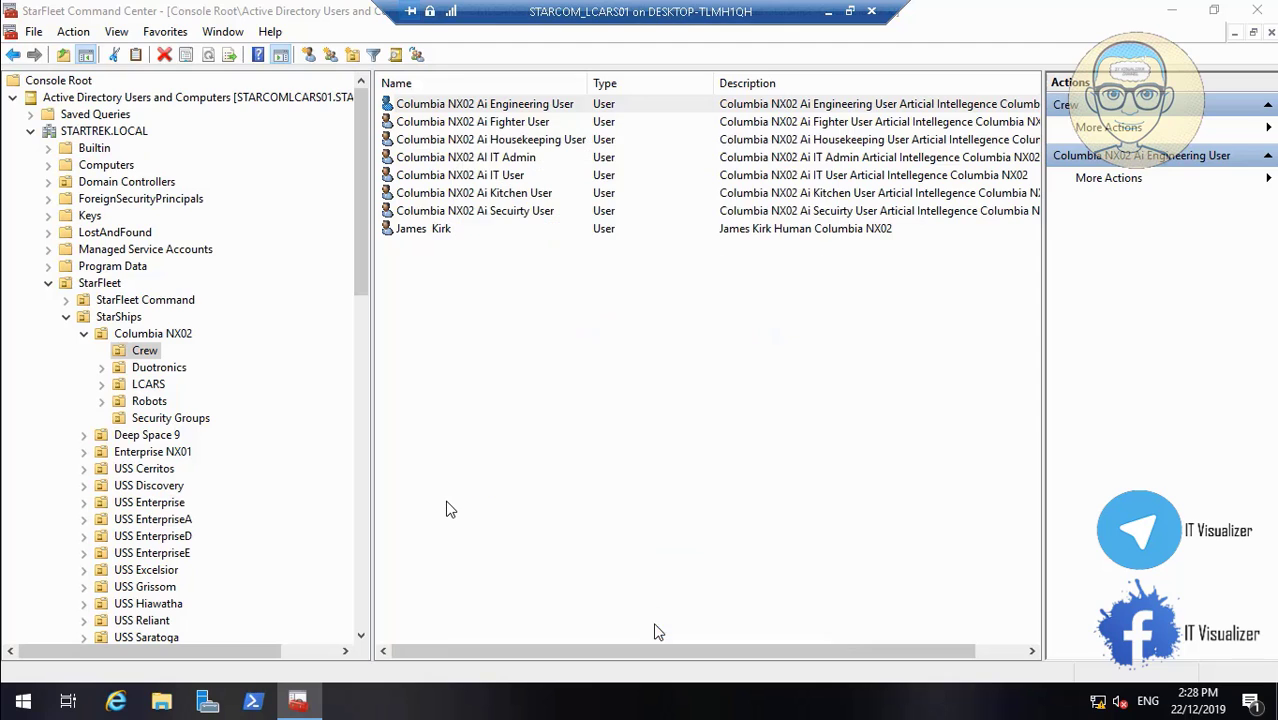
- Review the full member names of STARCOM_Engineering in StarFleet Command's Security Groups unit, then close its properties without changes
{"action": "left_click", "coordinate": [86, 334]}
{"action": "left_click", "coordinate": [67, 317]}
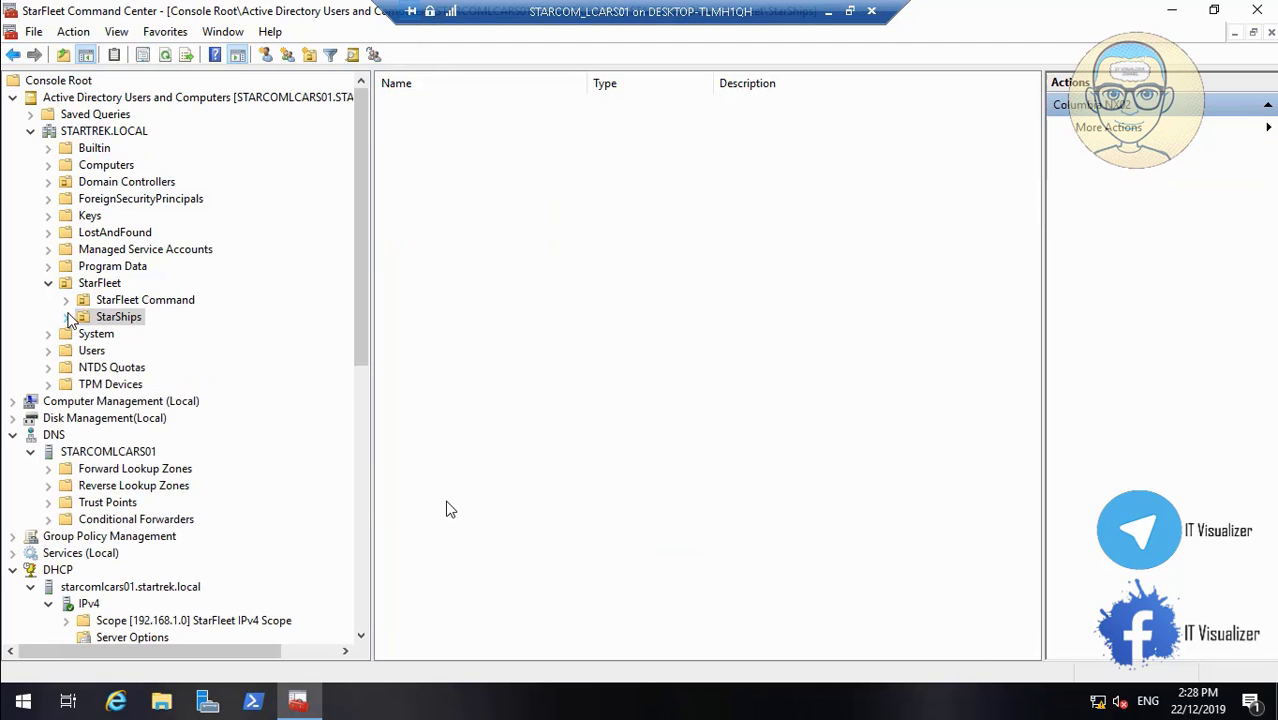
{"action": "left_click", "coordinate": [66, 300]}
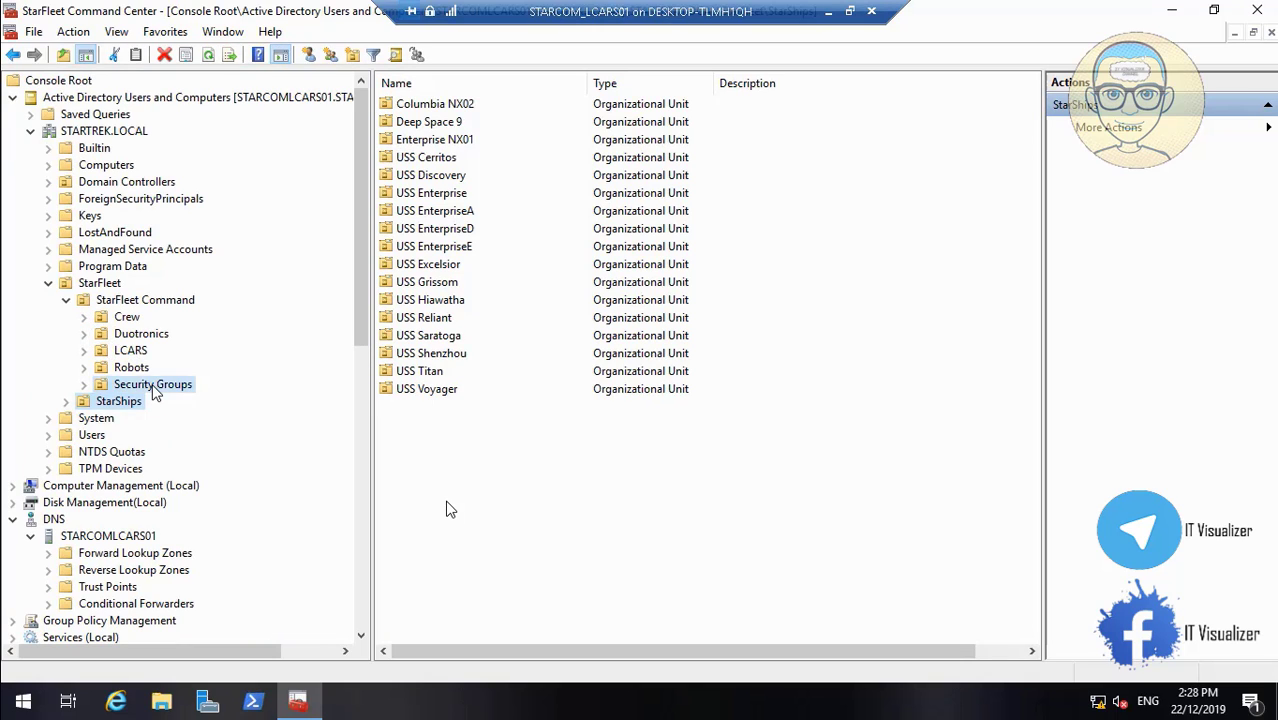
{"action": "left_click", "coordinate": [152, 386]}
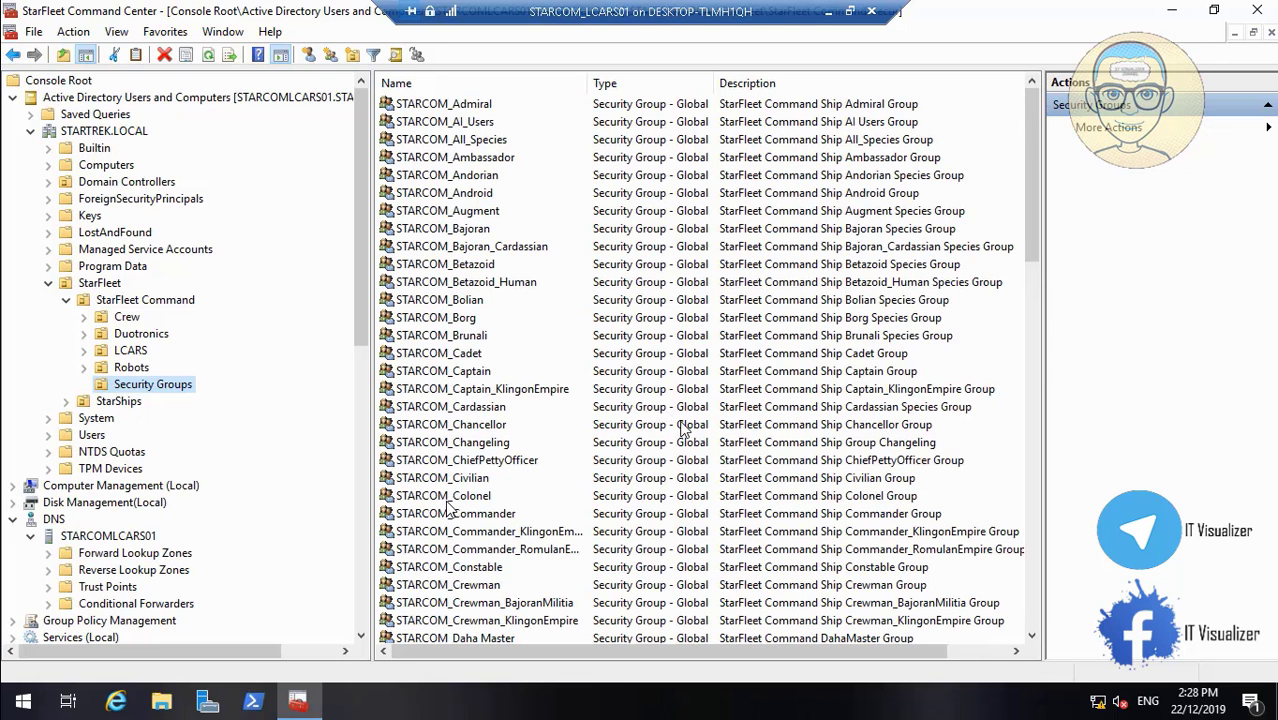
{"action": "left_click", "coordinate": [1036, 582]}
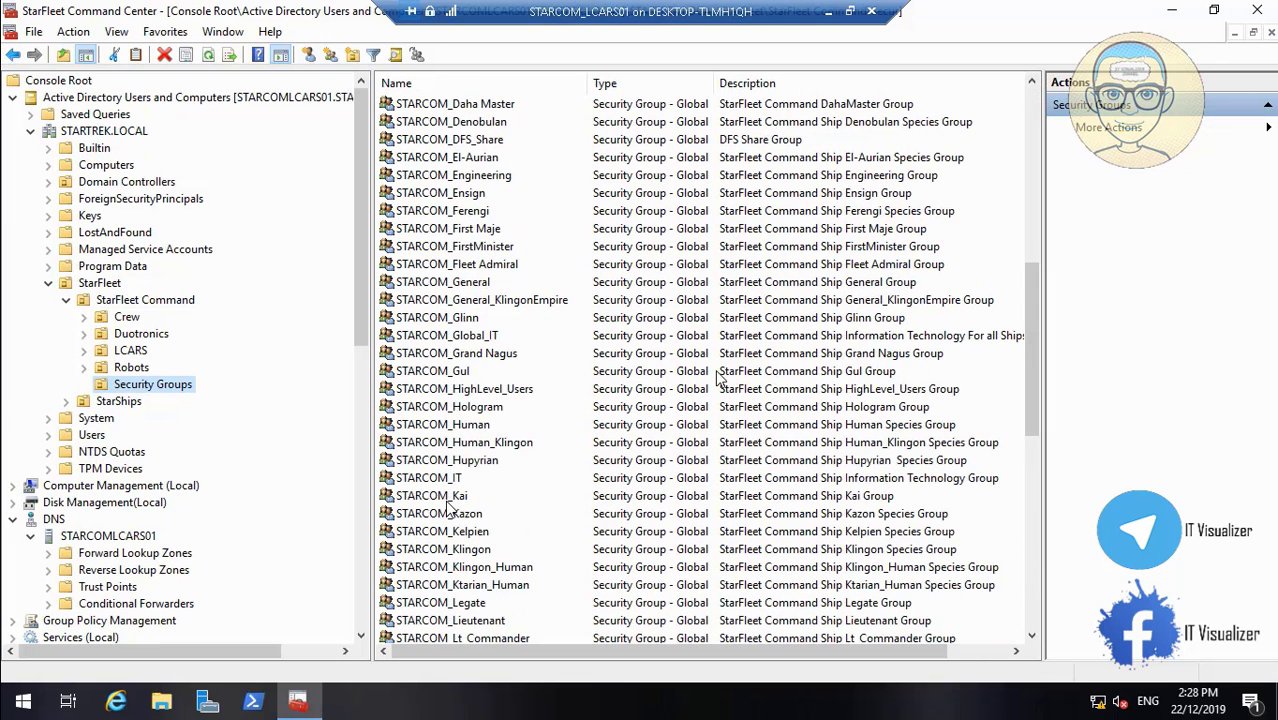
{"action": "left_click", "coordinate": [482, 176]}
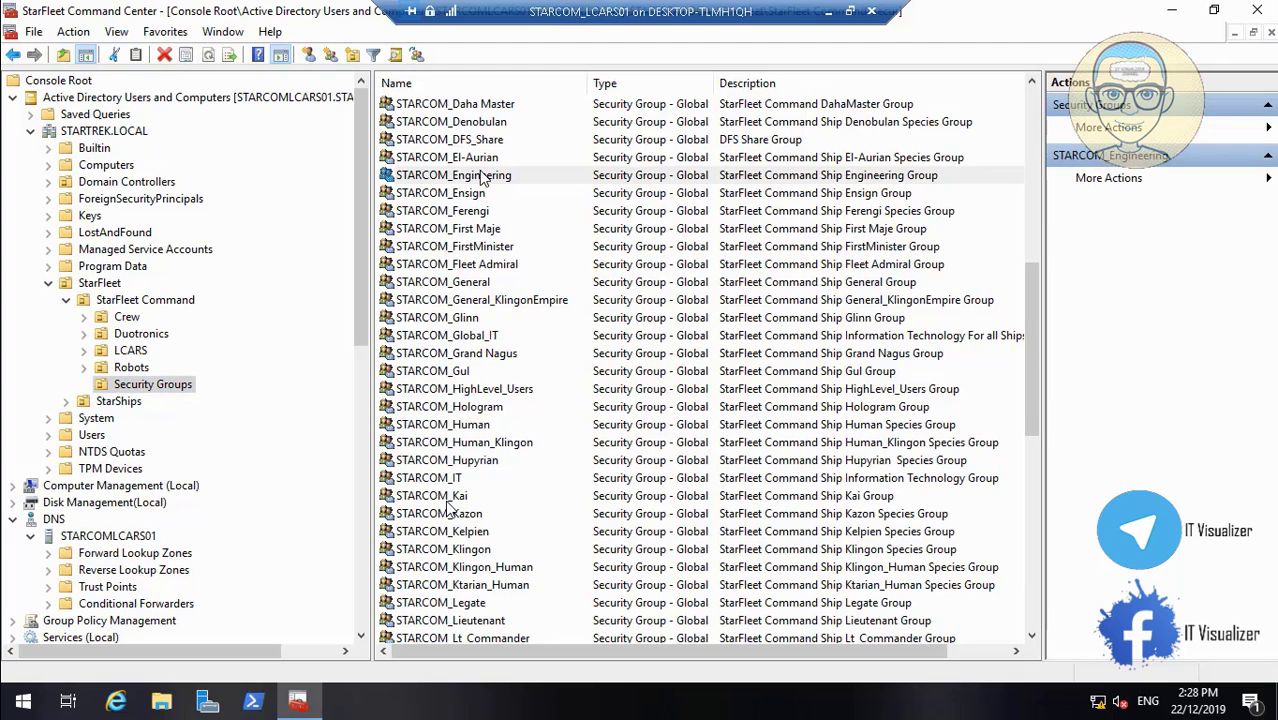
{"action": "double_click", "coordinate": [482, 176]}
{"action": "left_click", "coordinate": [599, 188]}
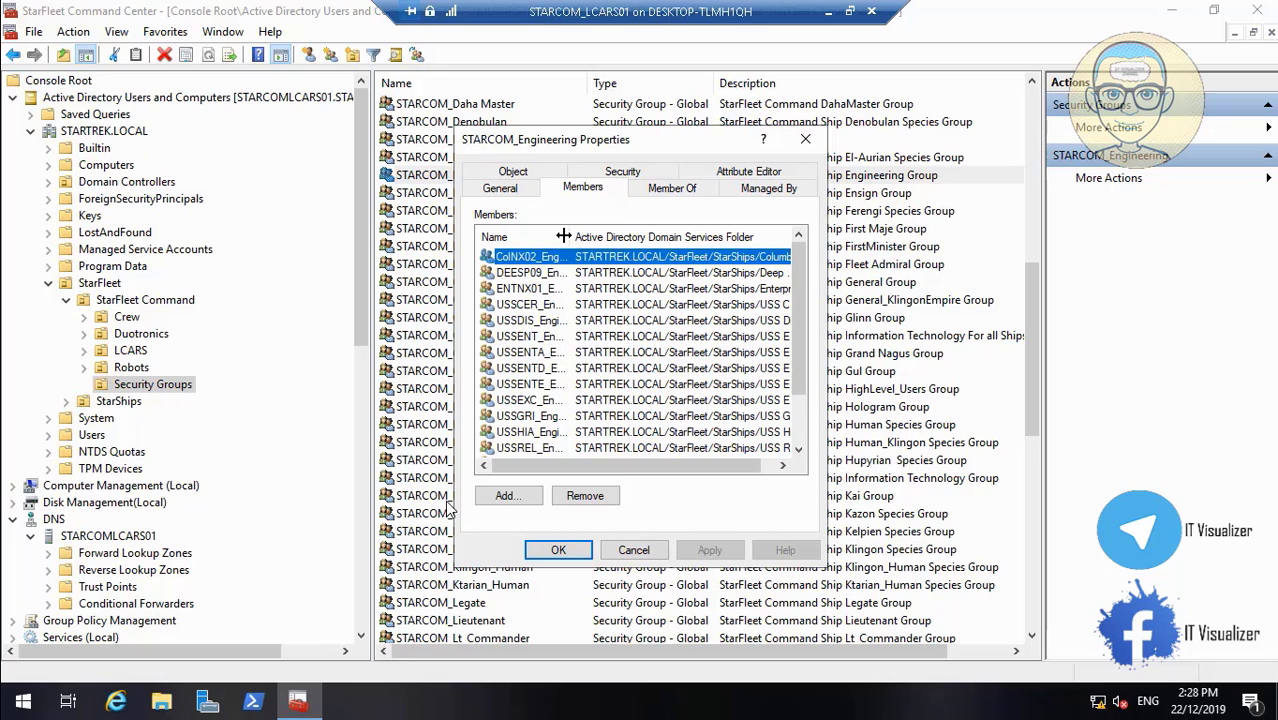
{"action": "left_click_drag", "start_coordinate": [565, 236], "coordinate": [612, 236]}
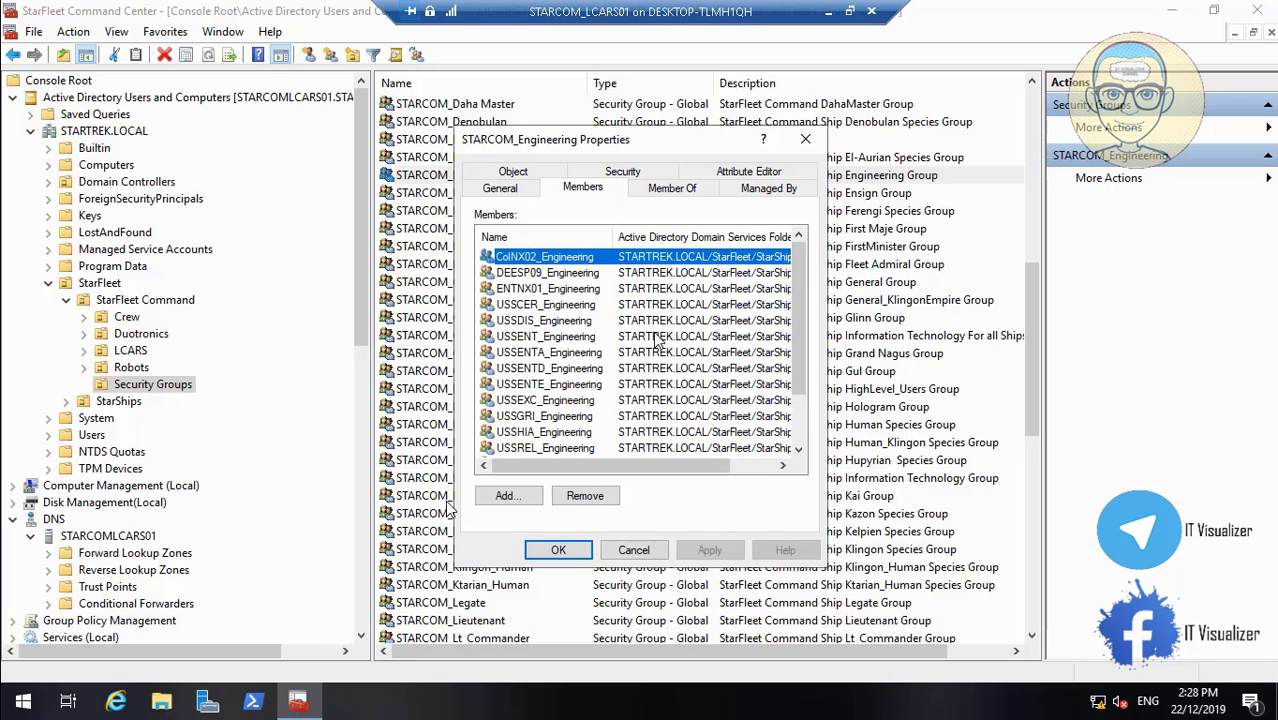
{"action": "left_click", "coordinate": [803, 438]}
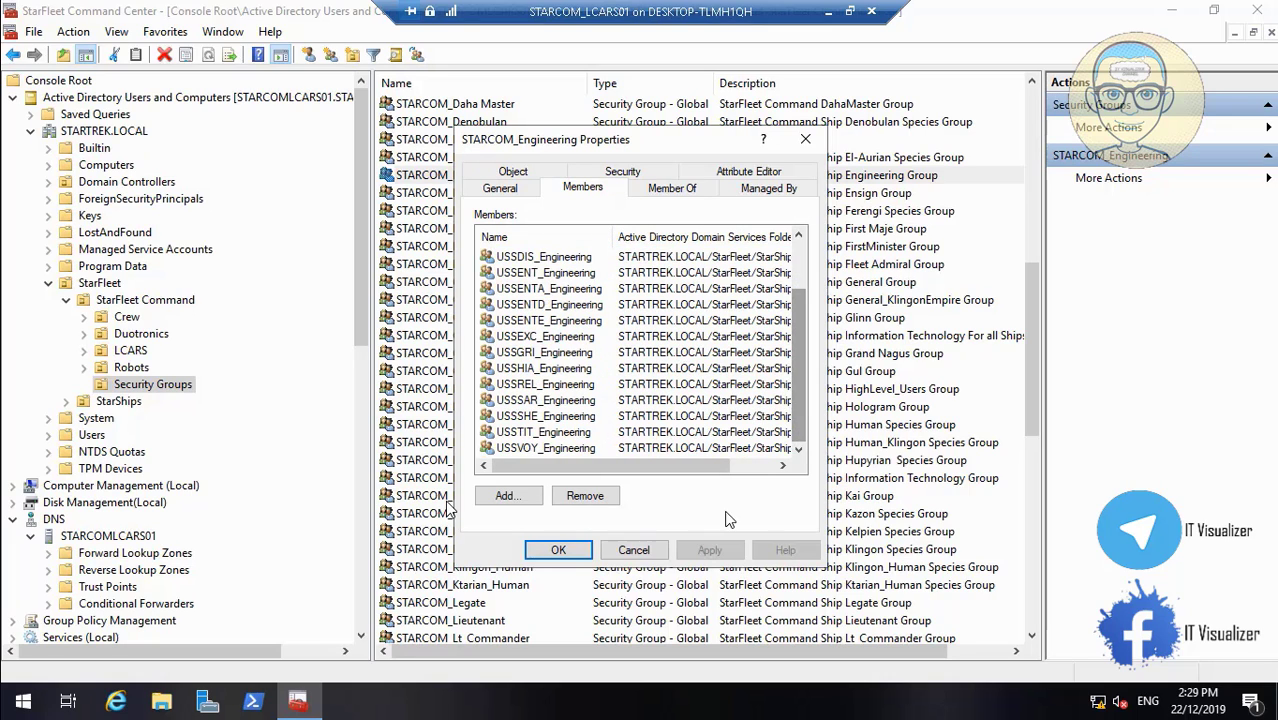
{"action": "left_click", "coordinate": [633, 550]}
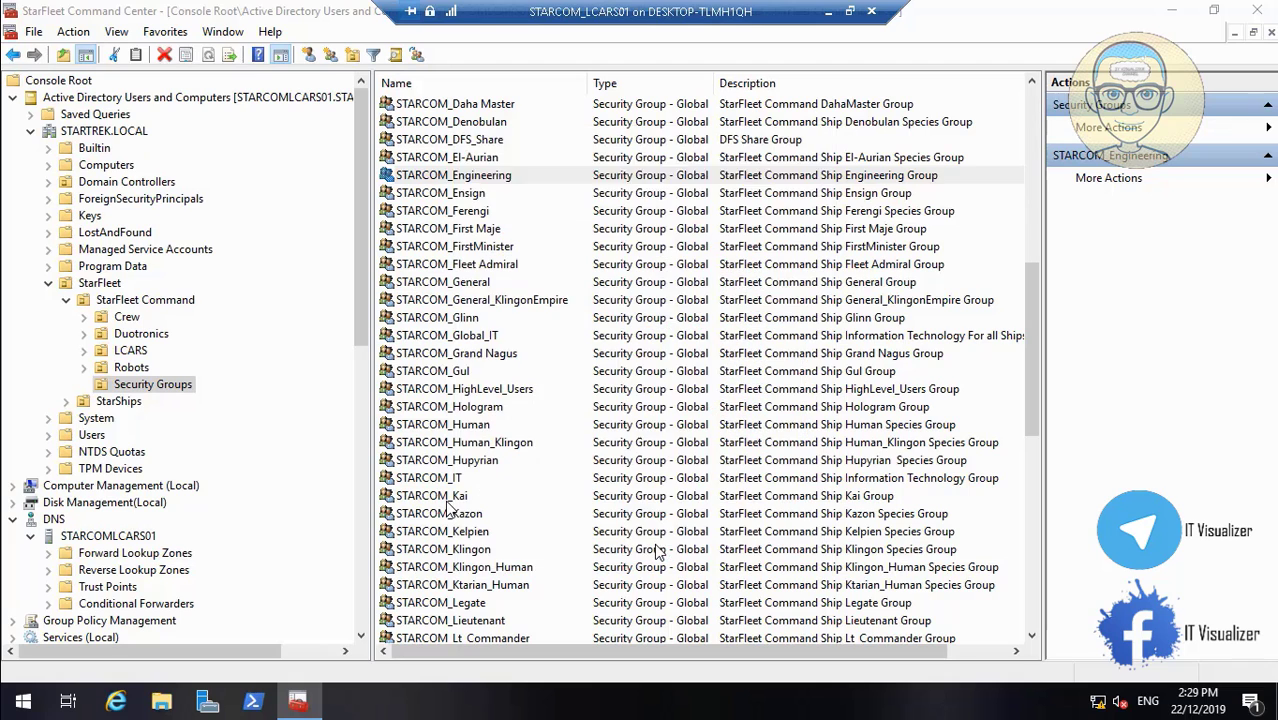
- Review the full member names of the STARCOM_SharedAccessL group, then close its properties without changes
{"action": "left_click", "coordinate": [495, 410]}
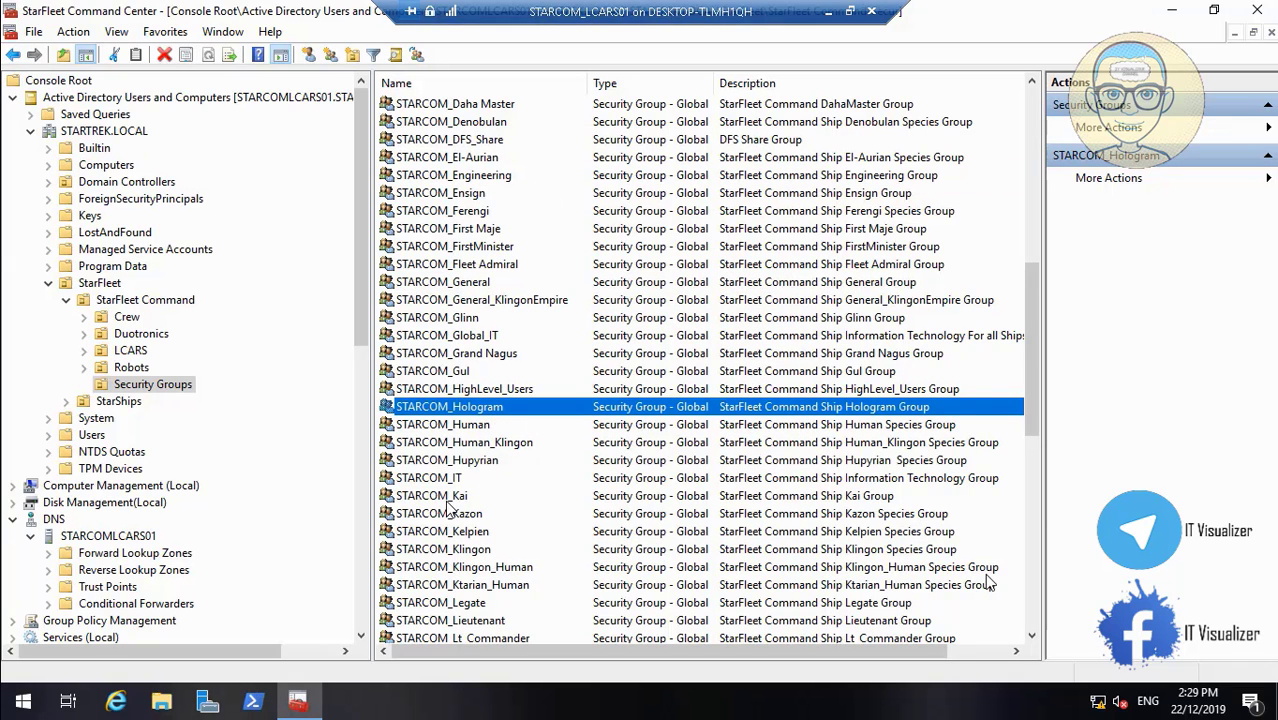
{"action": "left_click", "coordinate": [1033, 620]}
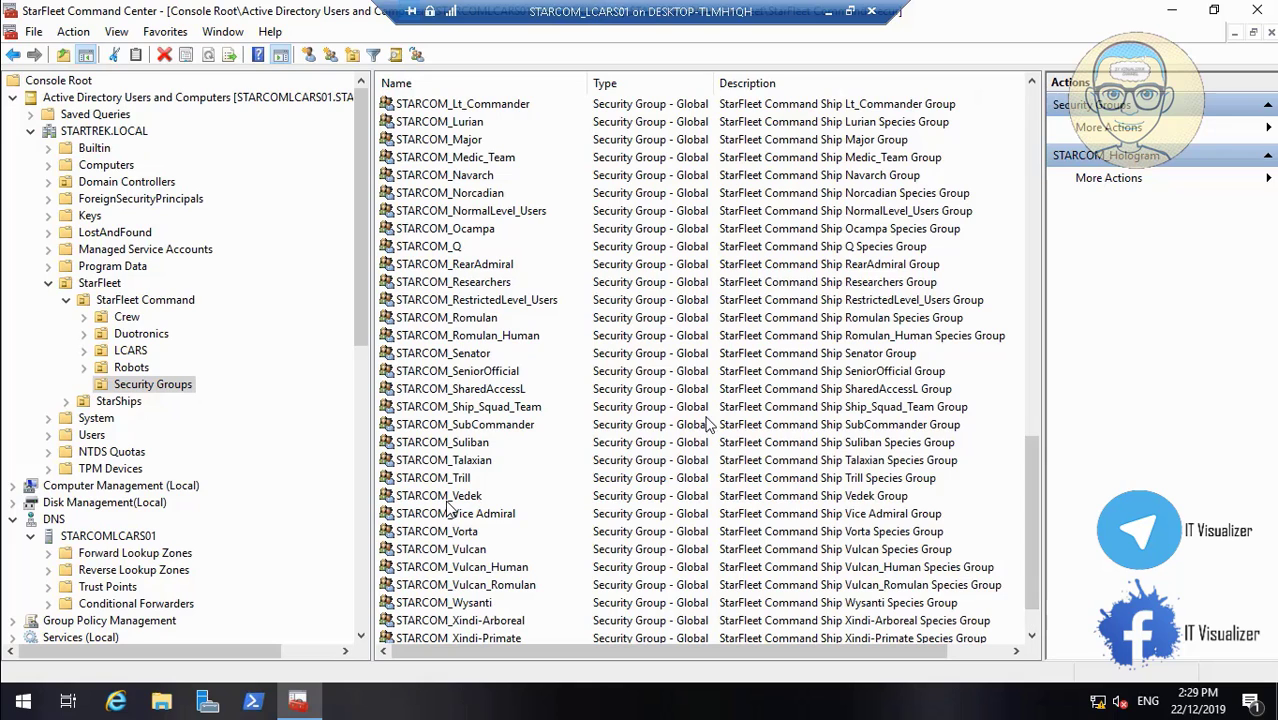
{"action": "left_click", "coordinate": [513, 390]}
{"action": "double_click", "coordinate": [513, 390]}
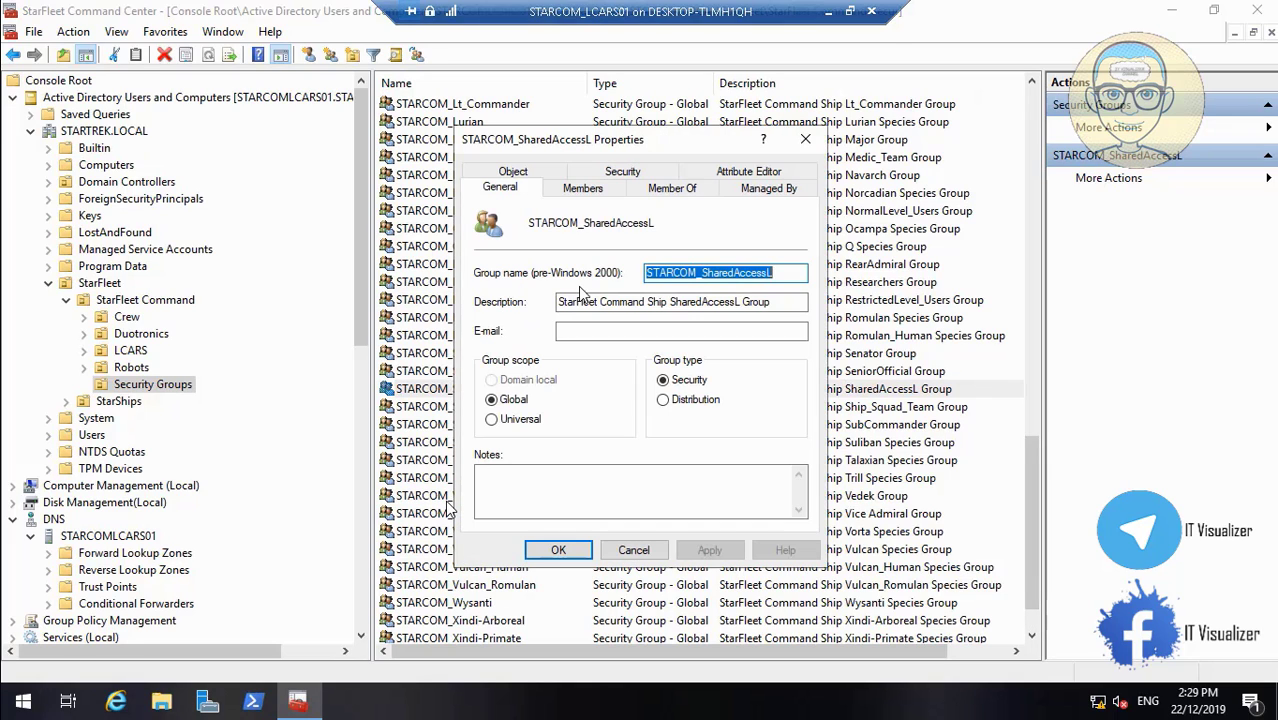
{"action": "left_click", "coordinate": [590, 189]}
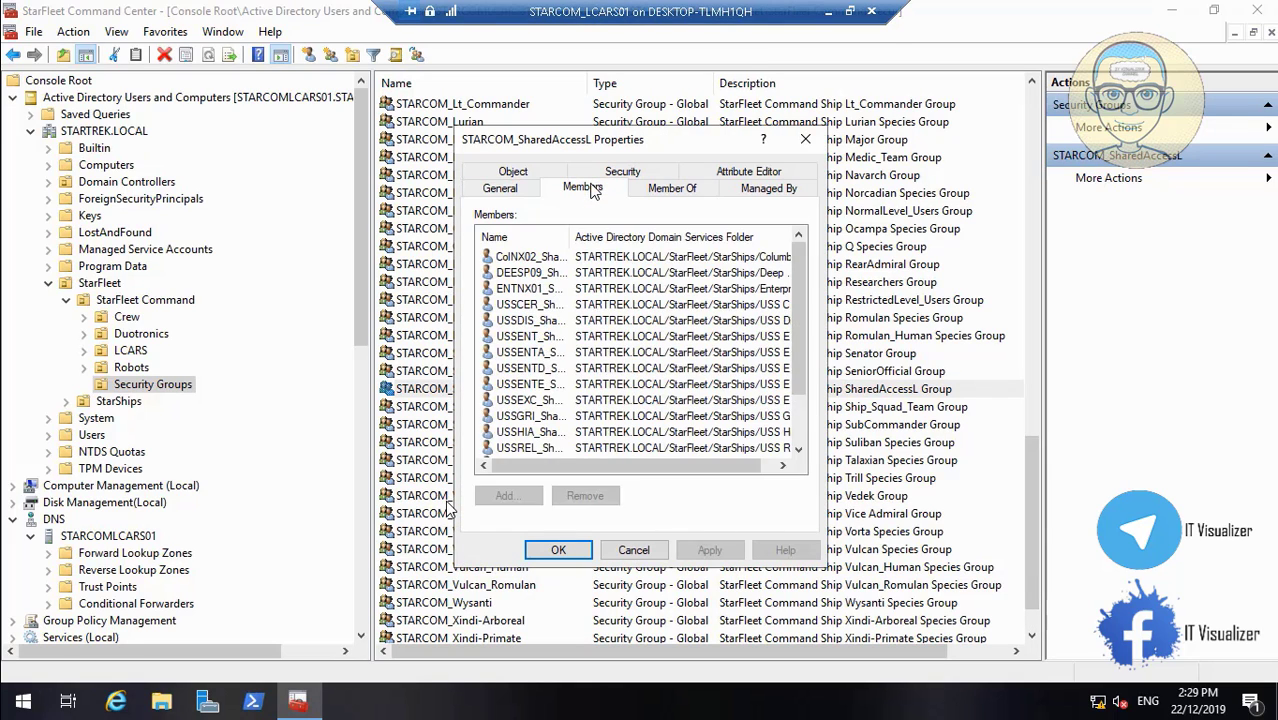
{"action": "left_click_drag", "start_coordinate": [570, 240], "coordinate": [624, 237]}
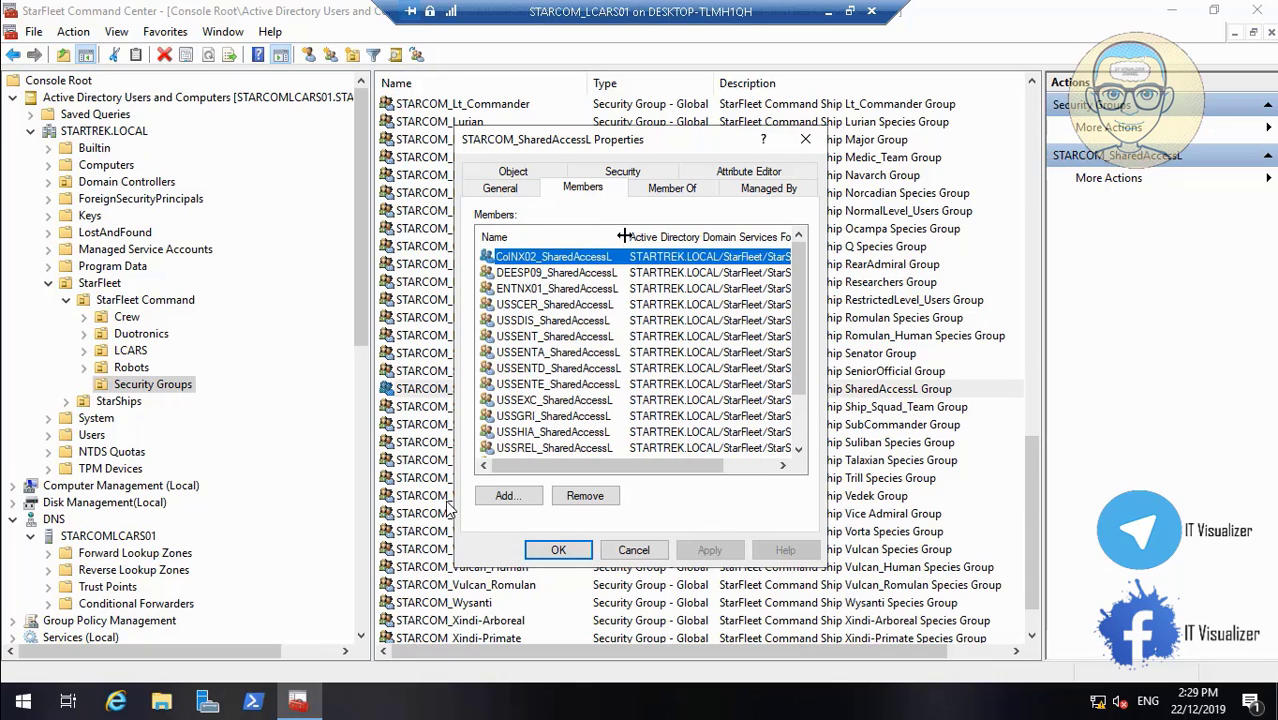
{"action": "left_click", "coordinate": [640, 551]}
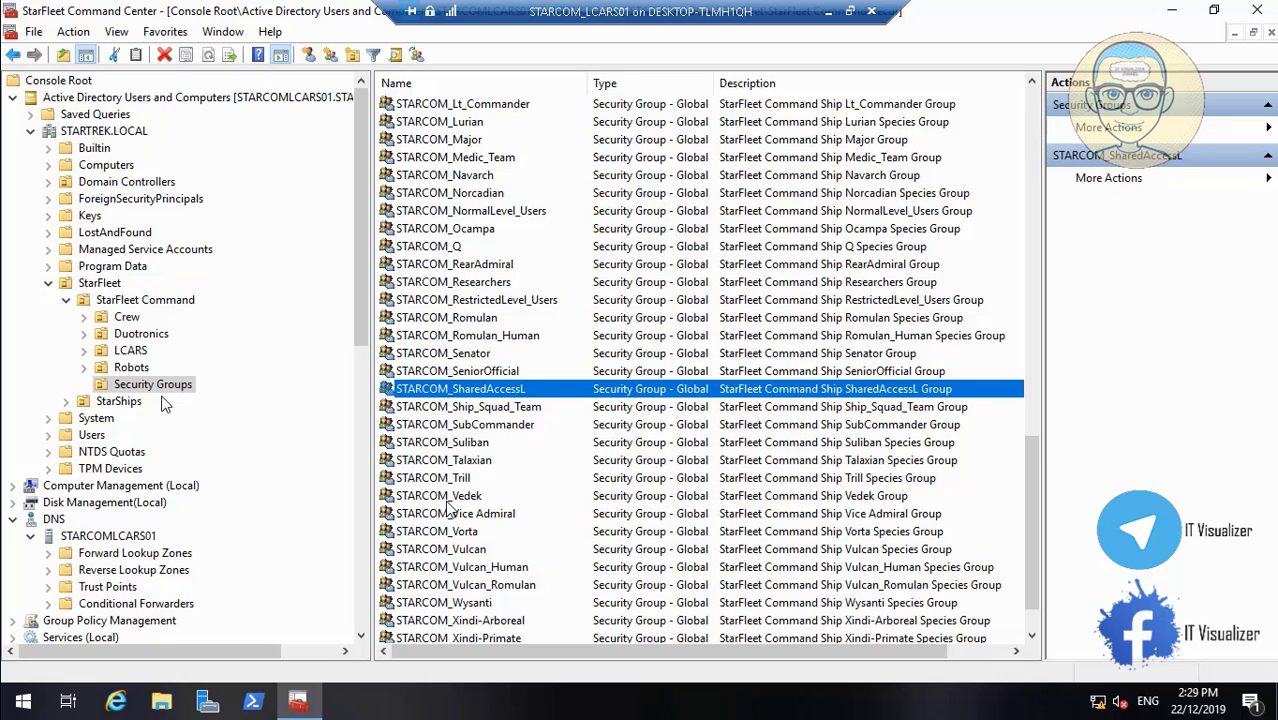
- Check which group belongs to ColNX02_SharedAccessL in Columbia NX02's Security Groups unit, then close its properties
{"action": "left_click", "coordinate": [67, 401]}
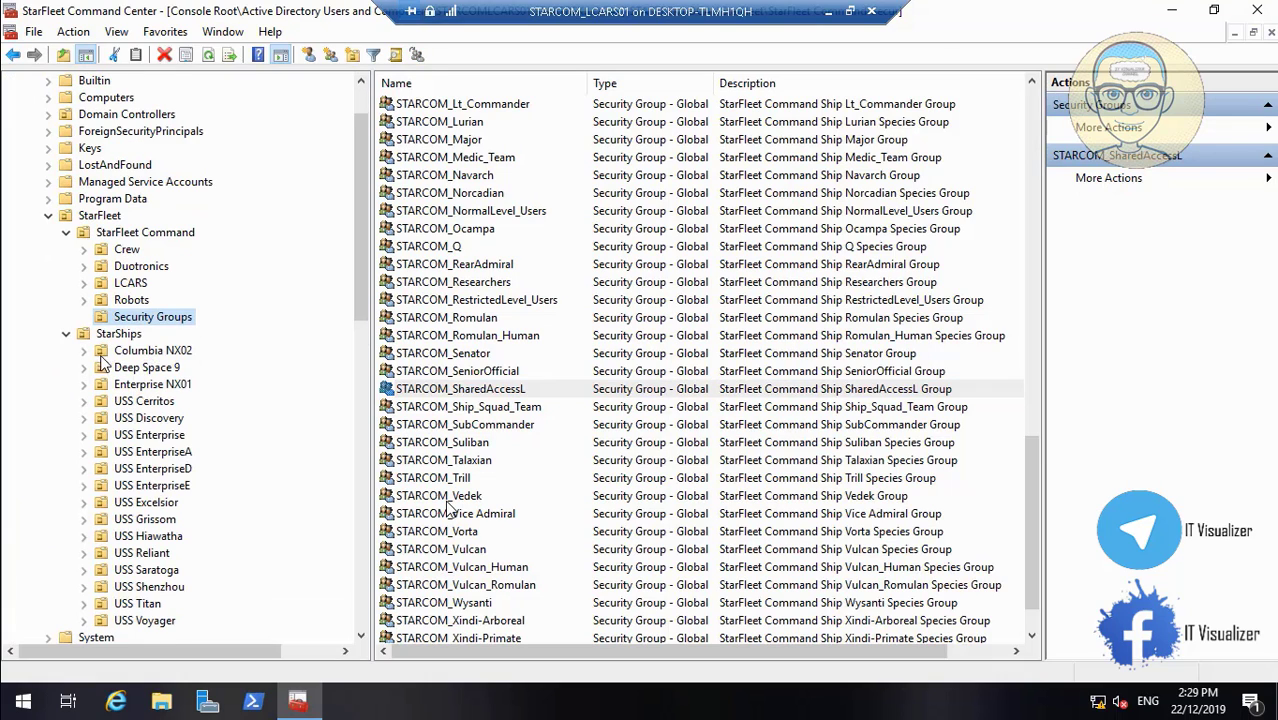
{"action": "left_click", "coordinate": [85, 351]}
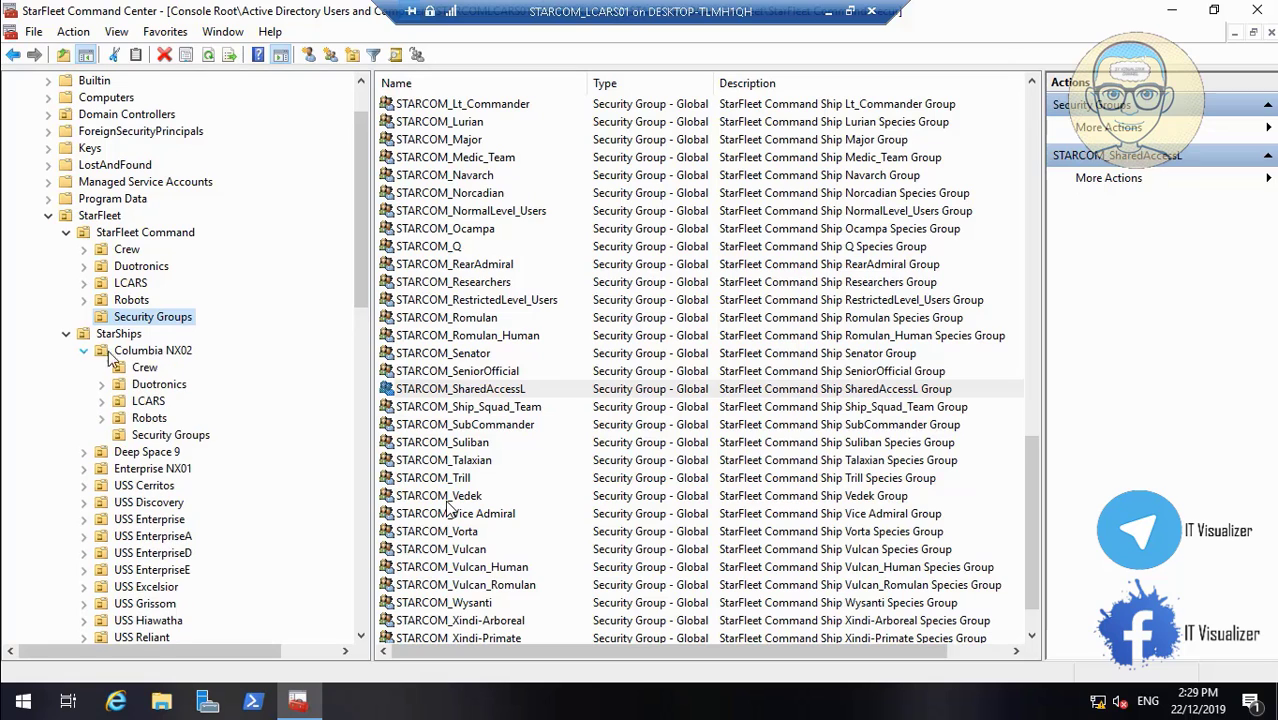
{"action": "left_click", "coordinate": [180, 430]}
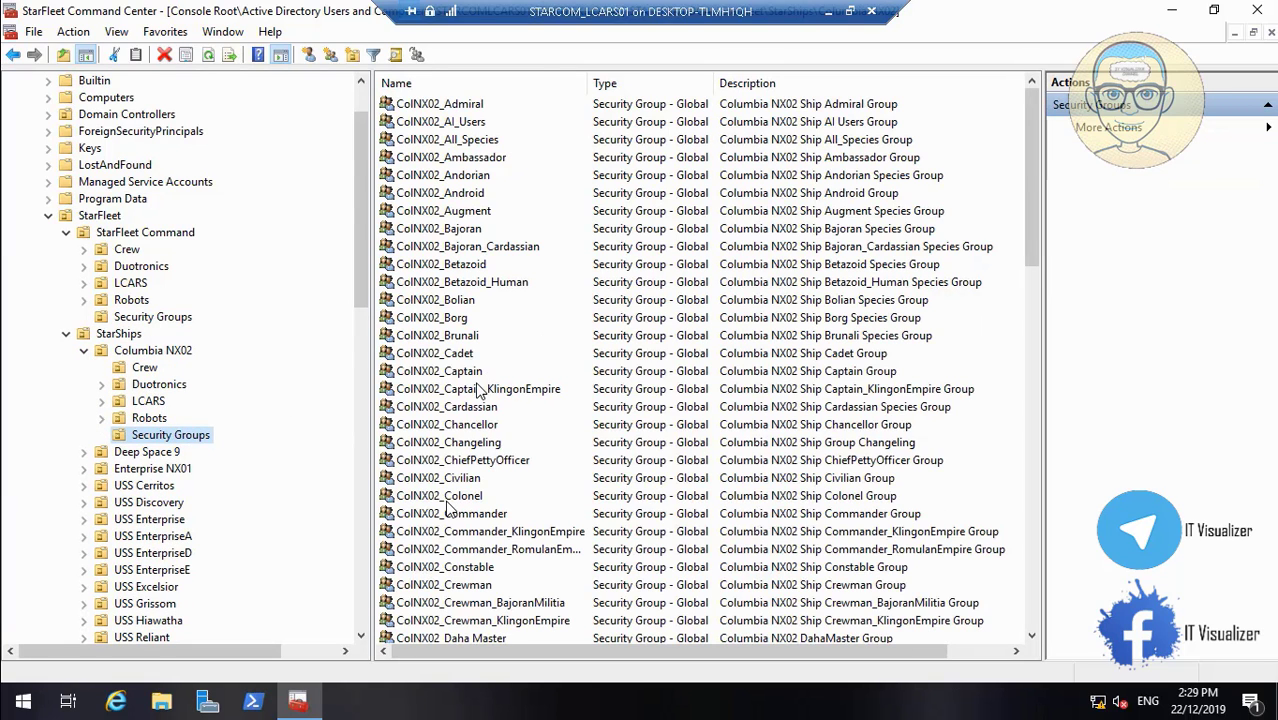
{"action": "left_click", "coordinate": [478, 389]}
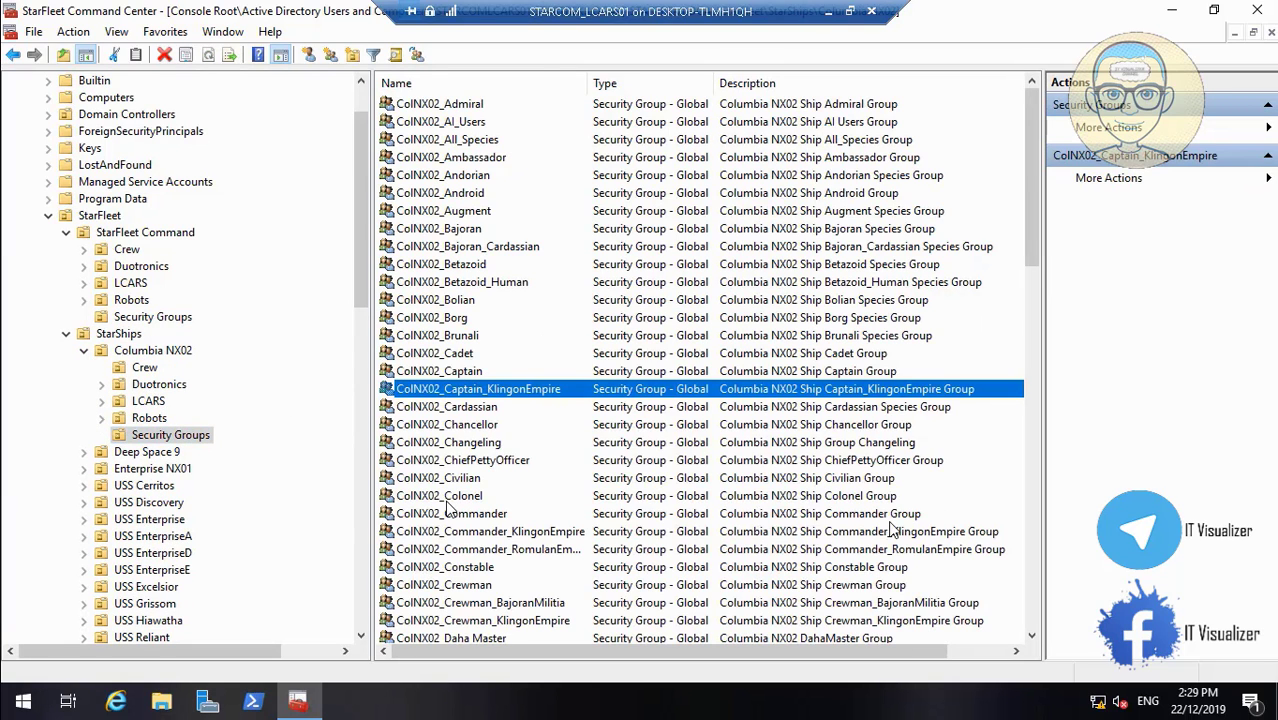
{"action": "left_click", "coordinate": [1029, 589]}
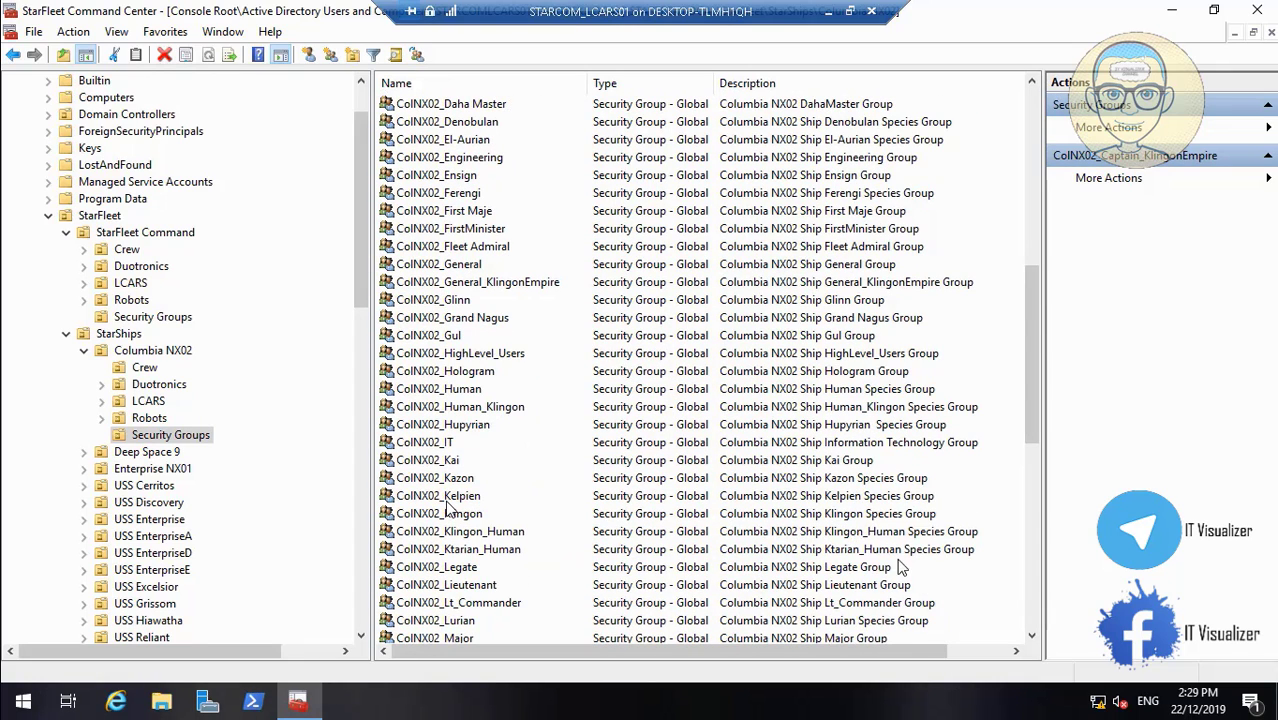
{"action": "left_click", "coordinate": [1028, 598]}
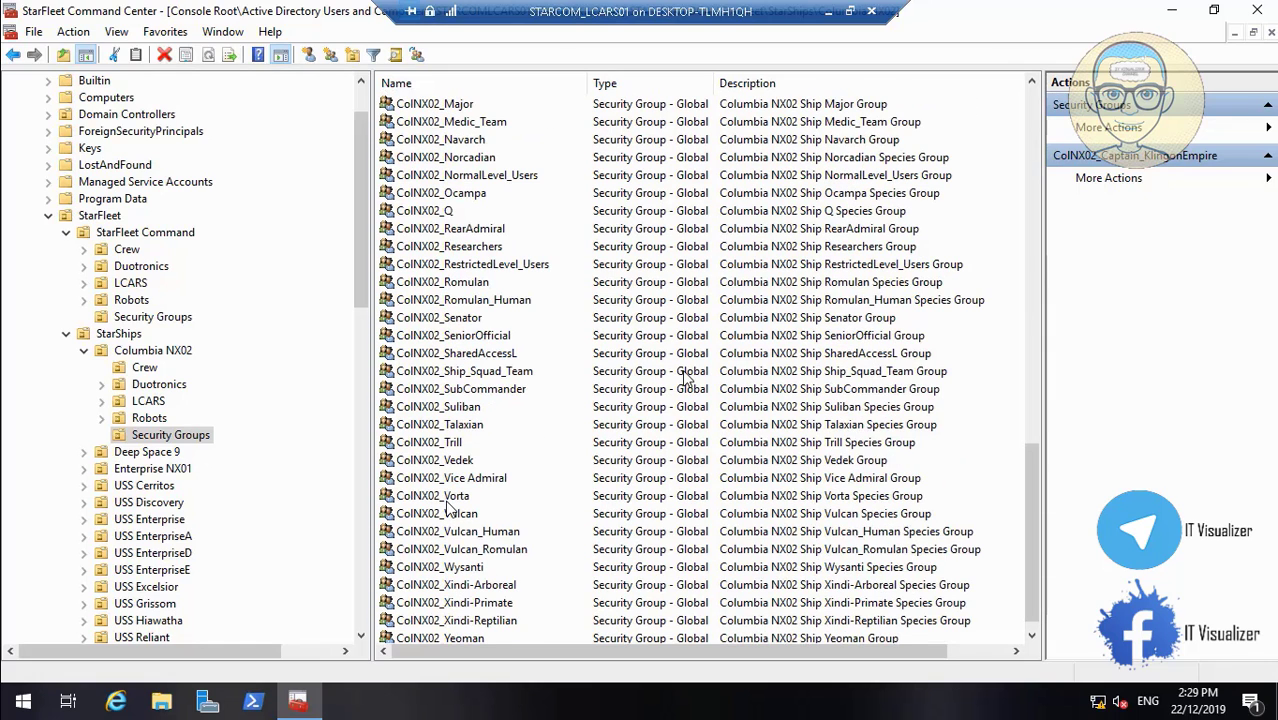
{"action": "double_click", "coordinate": [503, 353]}
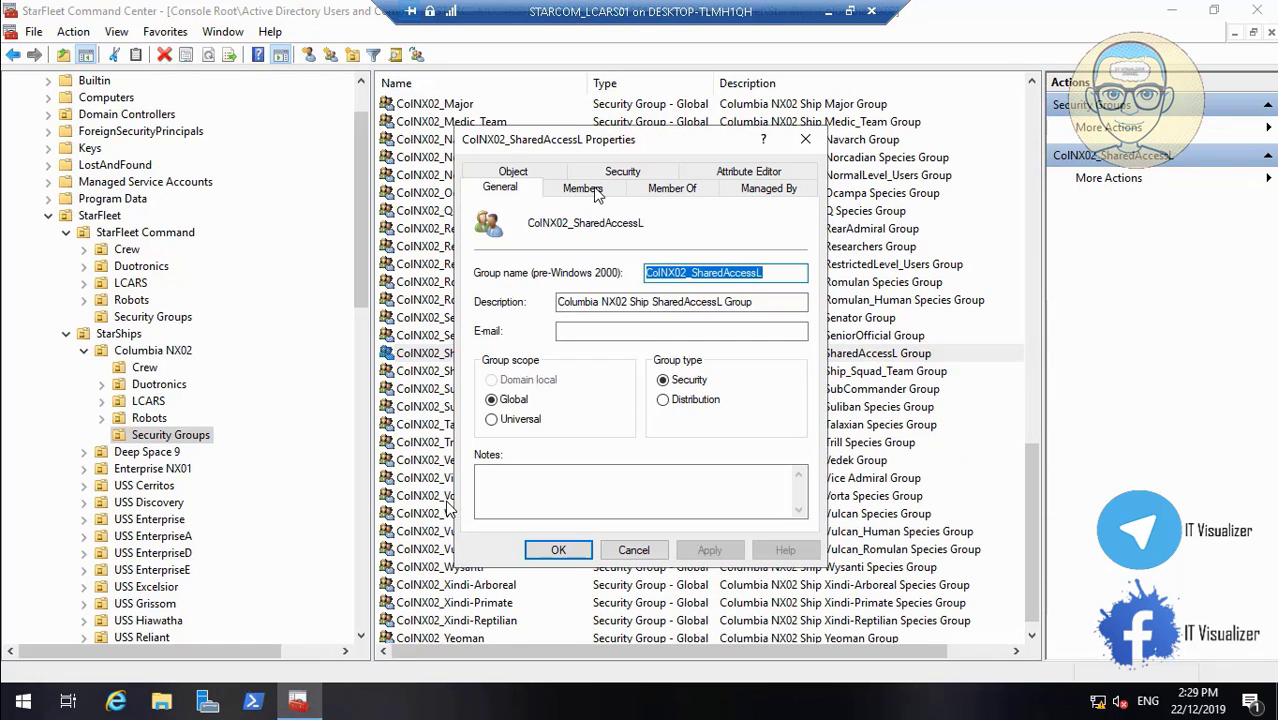
{"action": "left_click", "coordinate": [595, 193]}
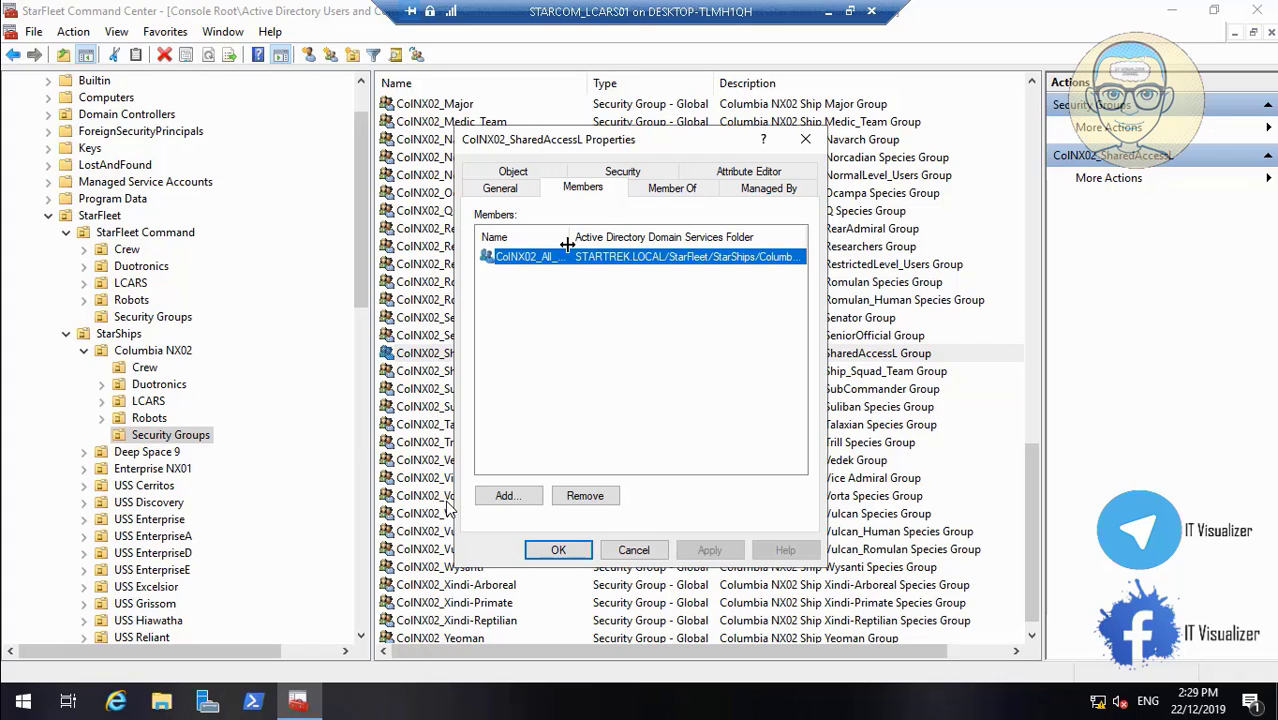
{"action": "left_click_drag", "start_coordinate": [567, 246], "coordinate": [645, 246]}
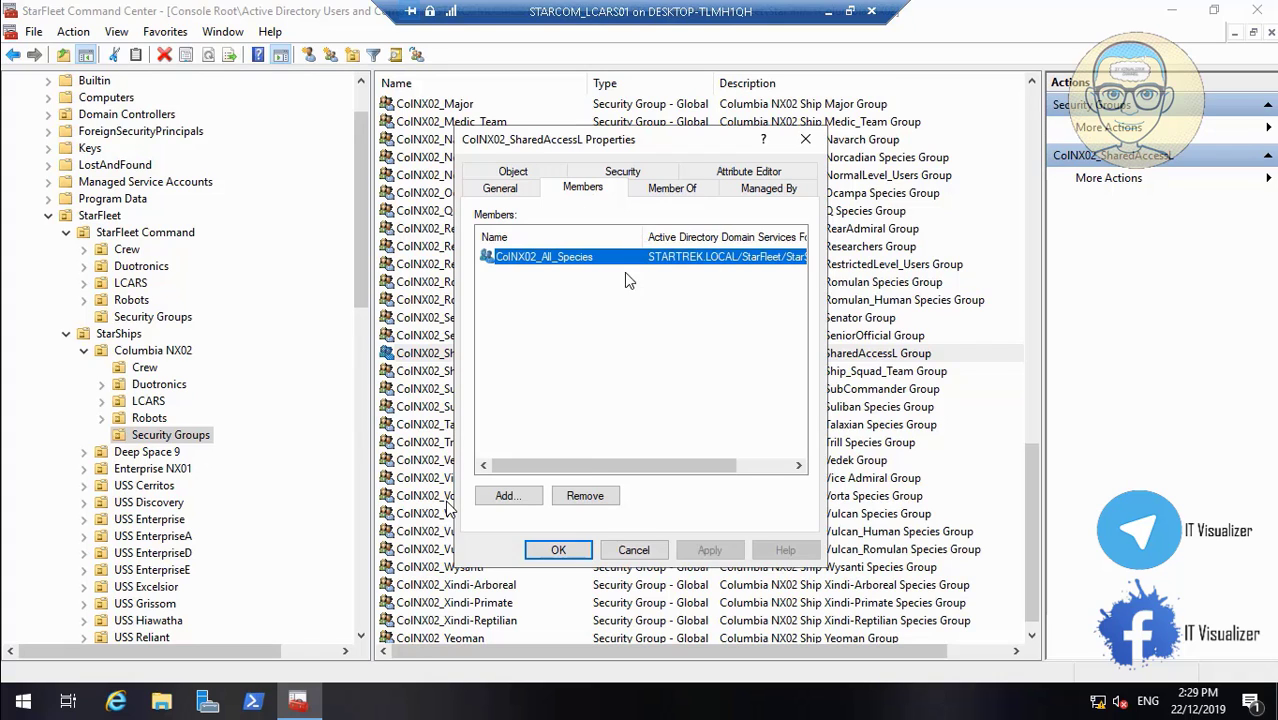
{"action": "left_click", "coordinate": [636, 551]}
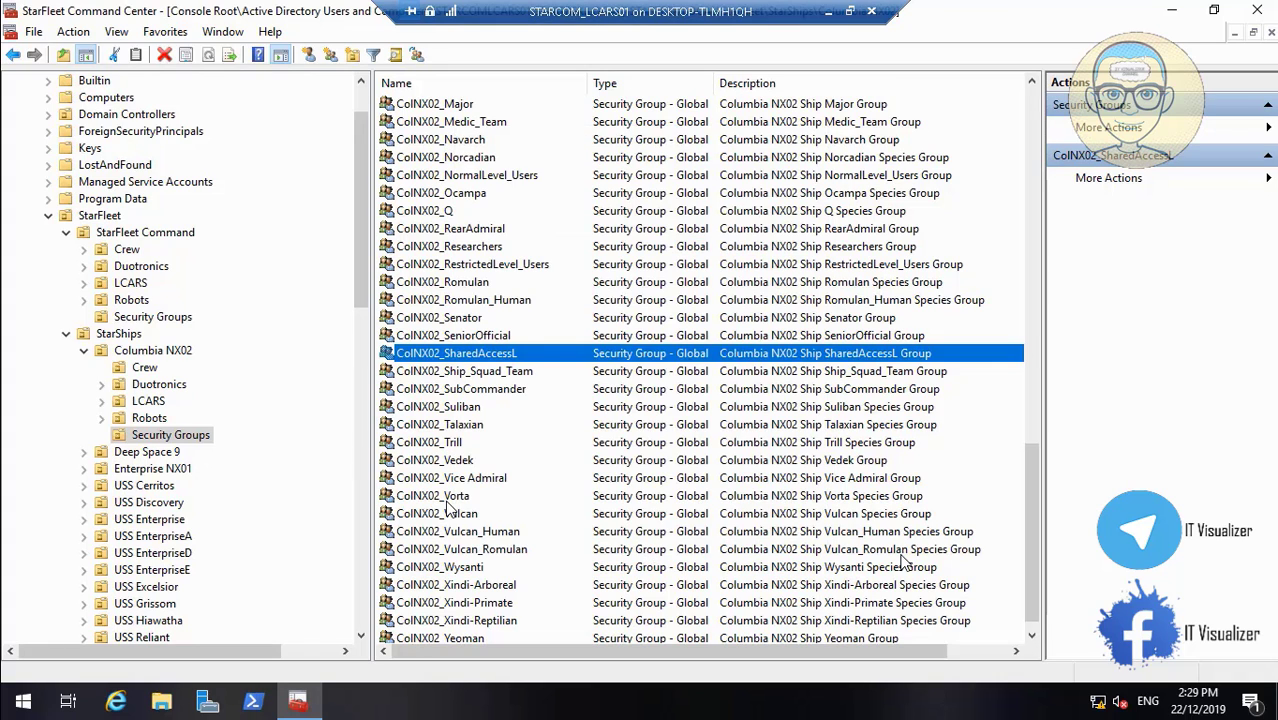
- Collapse the Columbia NX02, StarShips and StarFleet Command units in the directory tree
{"action": "left_click_drag", "start_coordinate": [1031, 580], "coordinate": [1004, 151]}
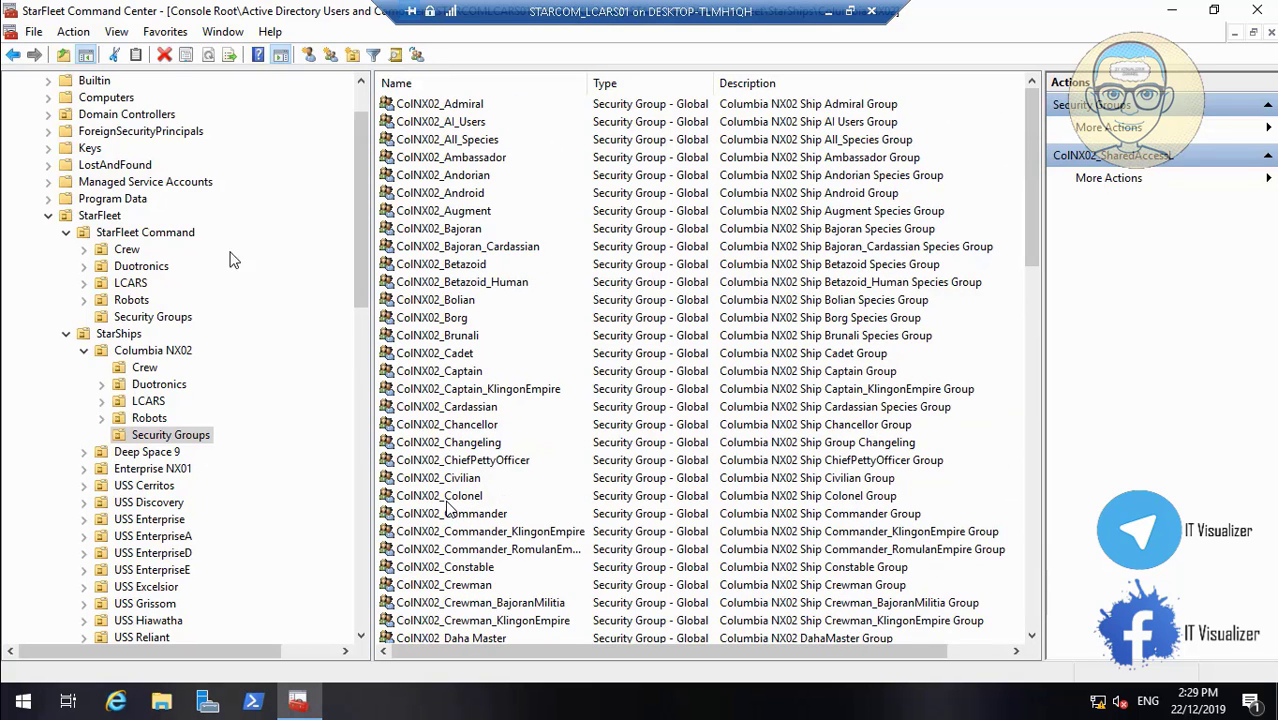
{"action": "left_click", "coordinate": [82, 349]}
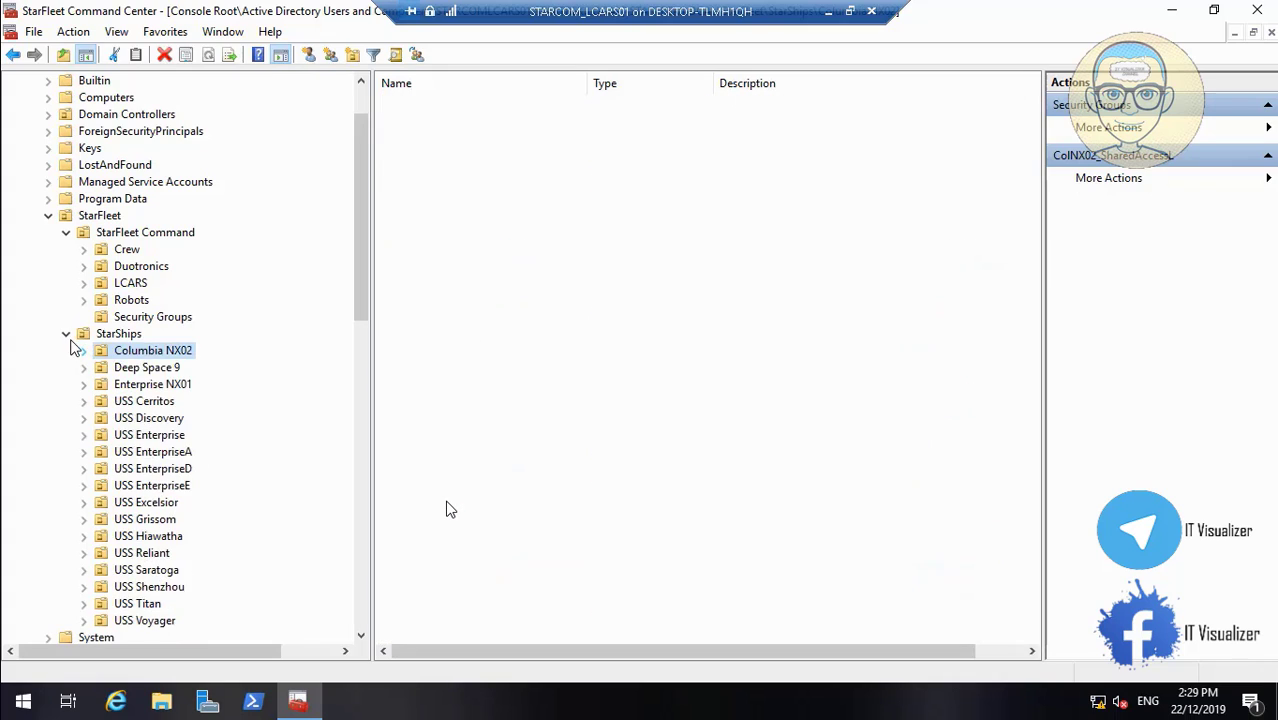
{"action": "left_click", "coordinate": [66, 333]}
{"action": "left_click", "coordinate": [66, 232]}
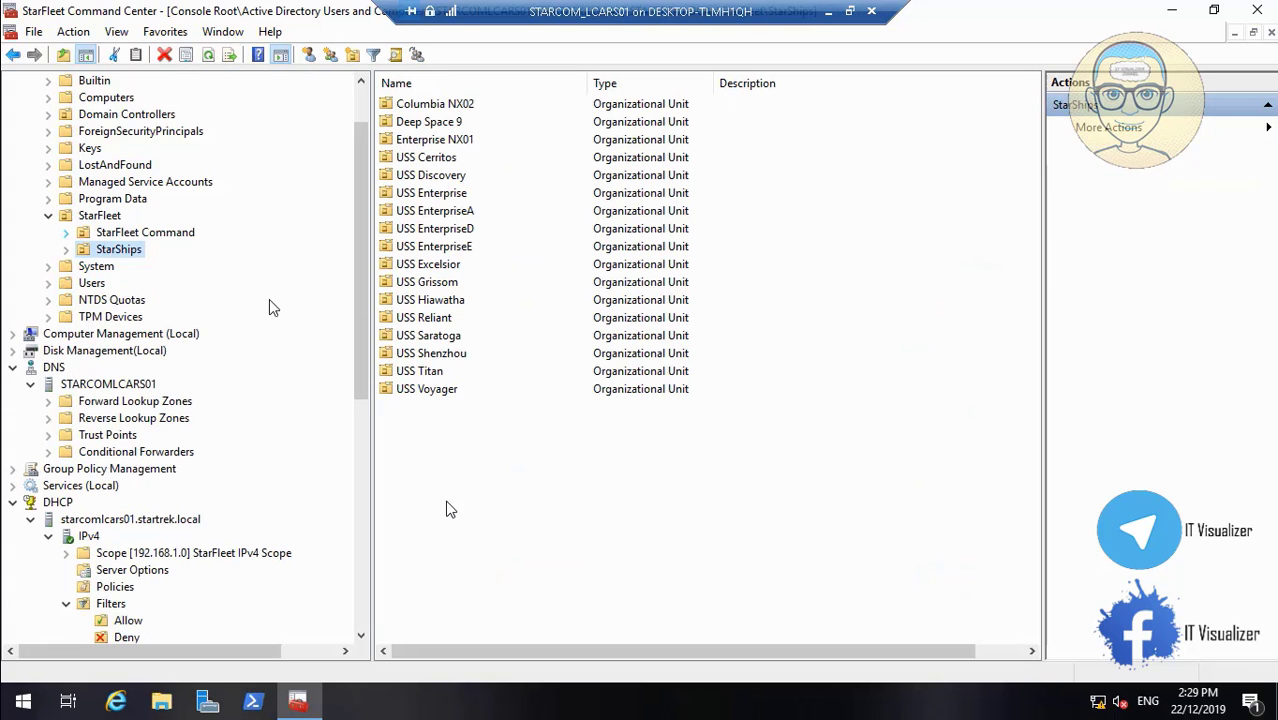
- Switch to the STARCOMDUOENG01 virtual machine and bring up its domain sign-in form in full screen, accepting the StarTrek Universe access notice
{"action": "left_click", "coordinate": [828, 12]}
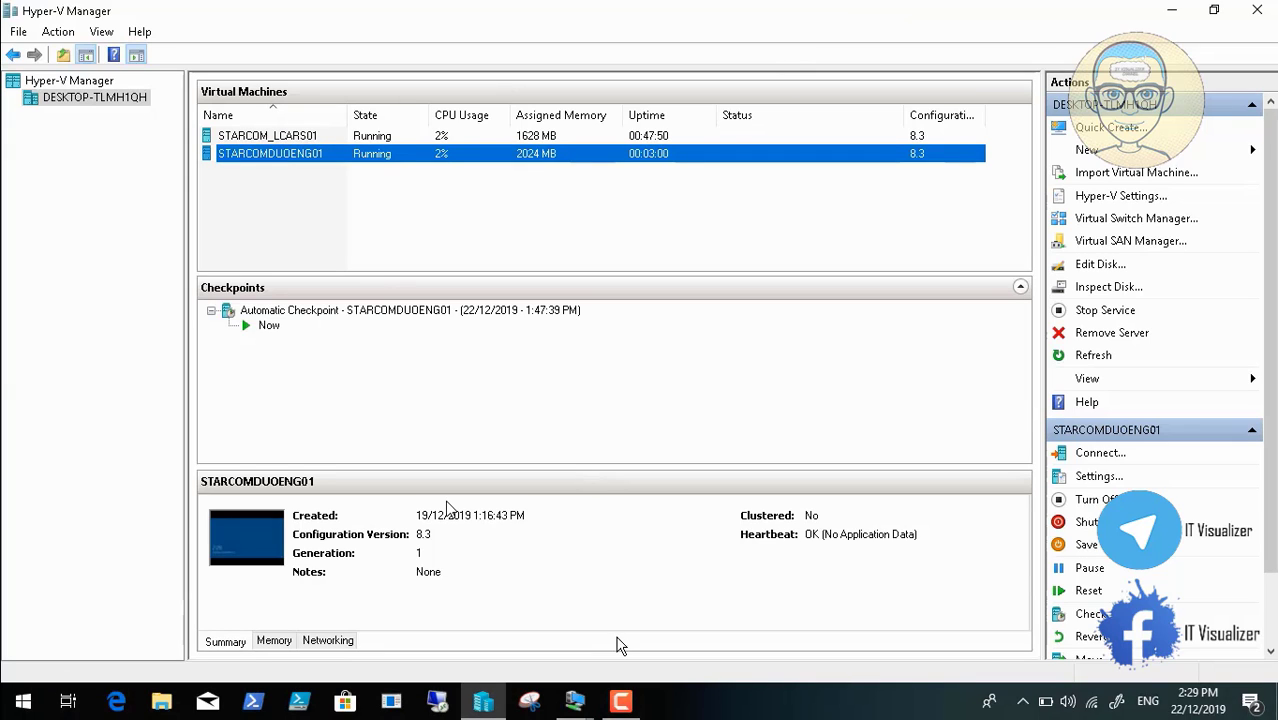
{"action": "left_click", "coordinate": [574, 700]}
{"action": "left_click", "coordinate": [688, 619]}
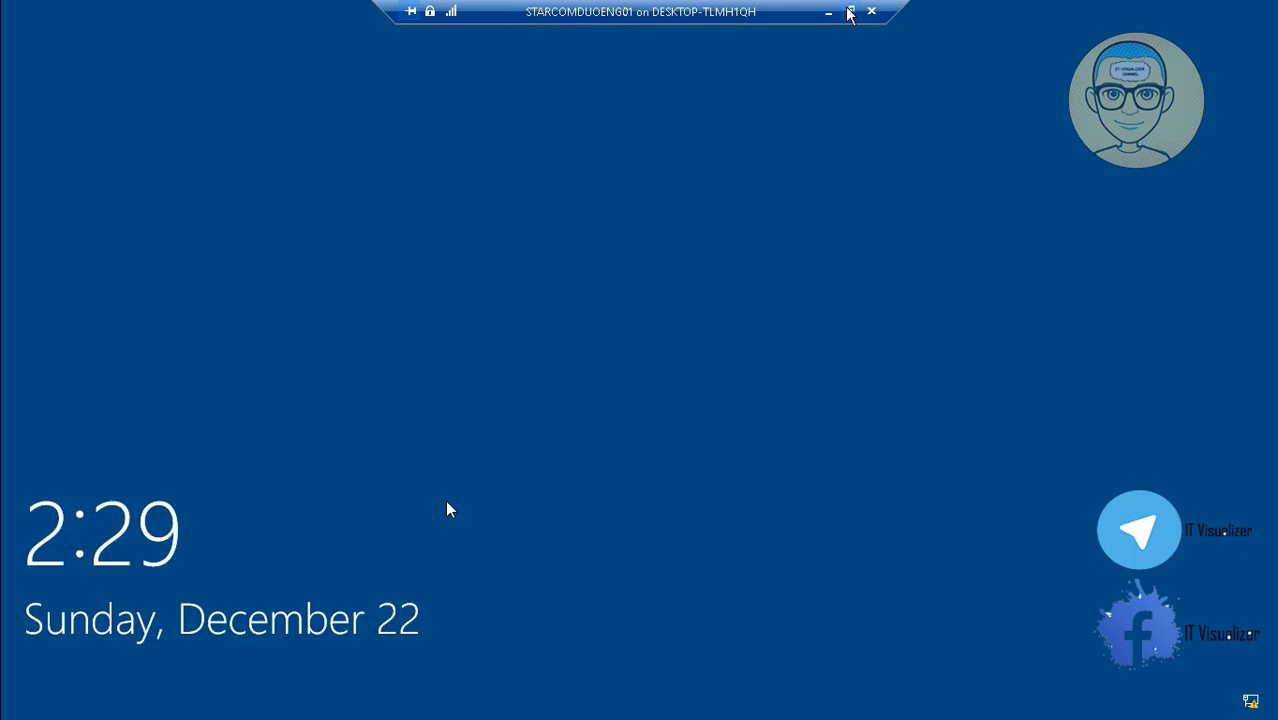
{"action": "left_click", "coordinate": [849, 12]}
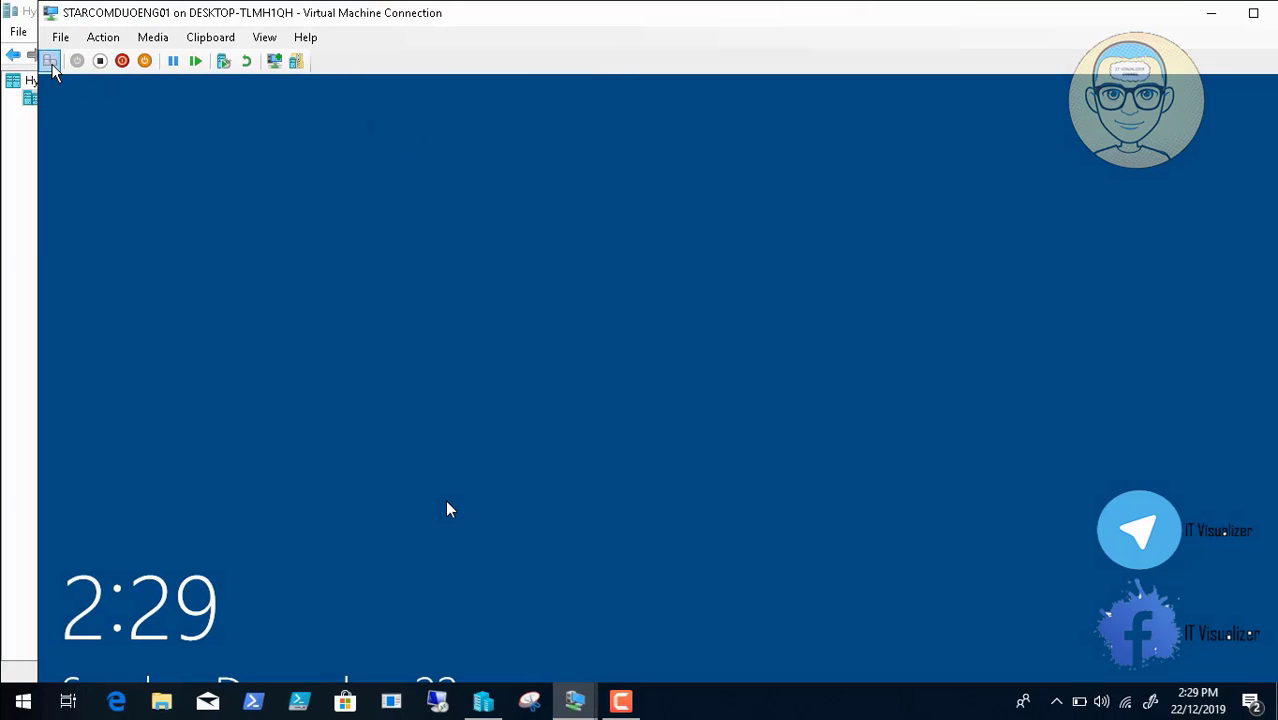
{"action": "left_click", "coordinate": [51, 62]}
{"action": "left_click", "coordinate": [266, 40]}
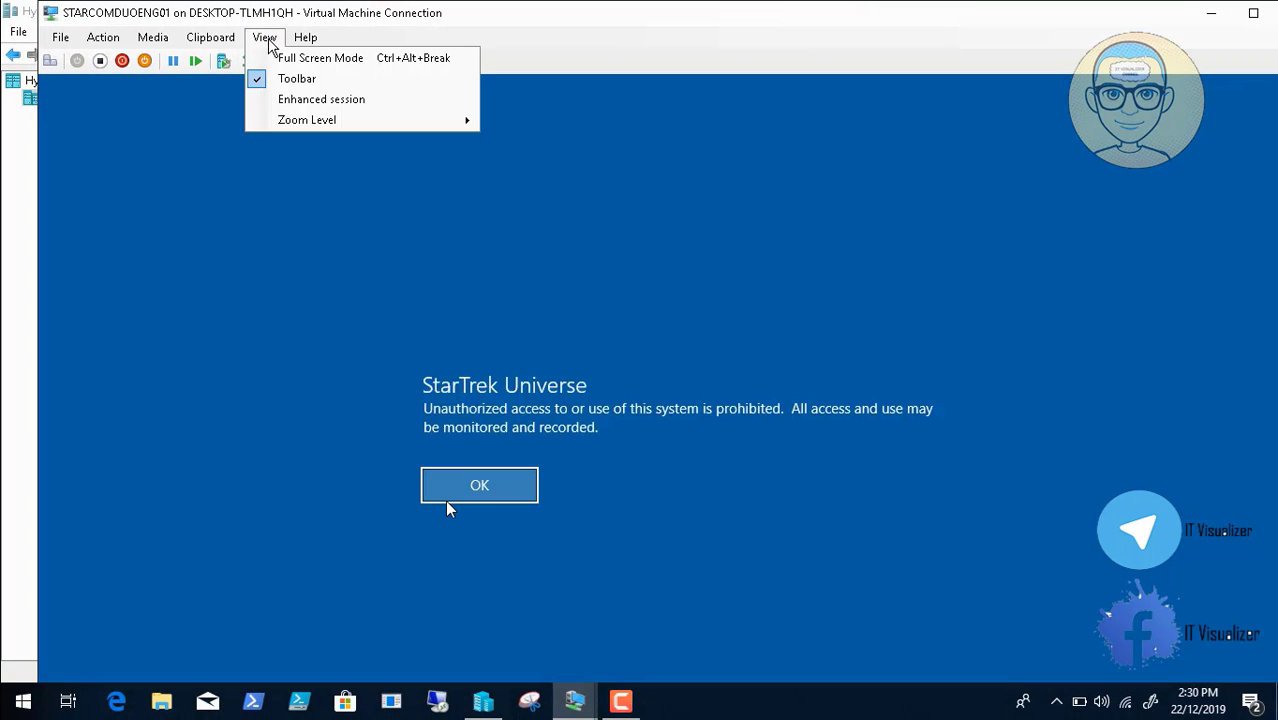
{"action": "left_click", "coordinate": [318, 58]}
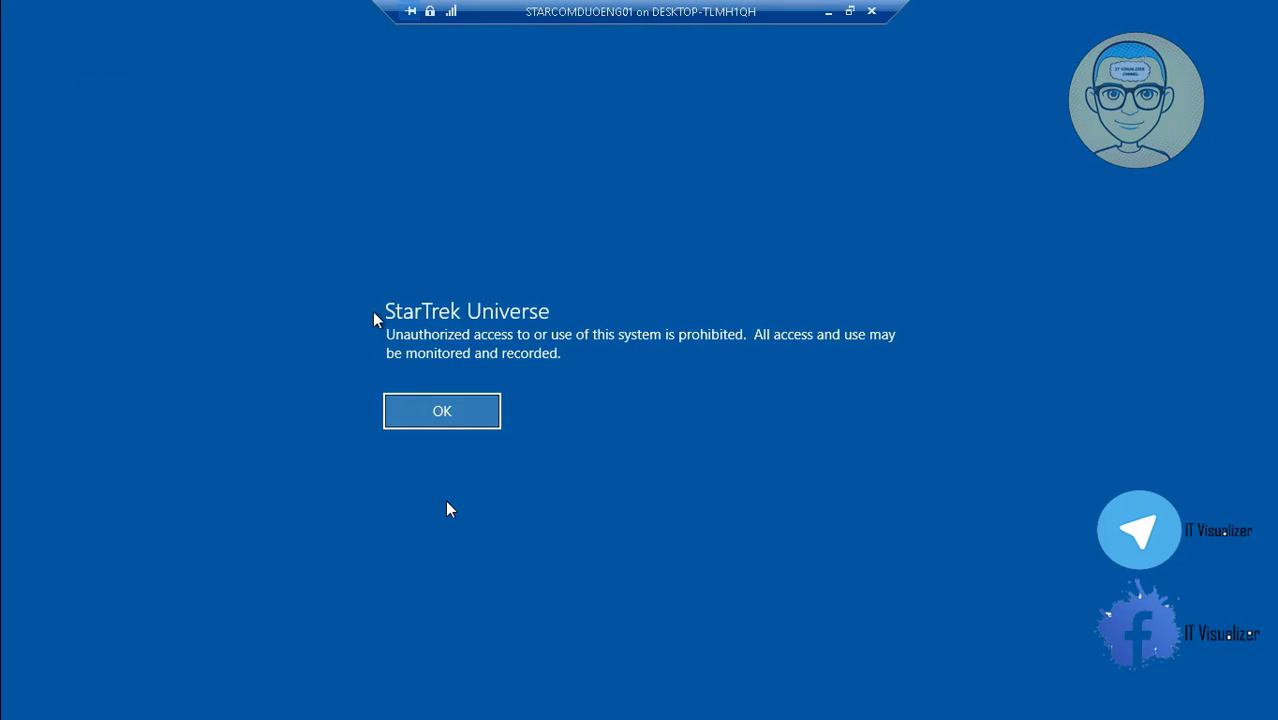
{"action": "left_click", "coordinate": [453, 424]}
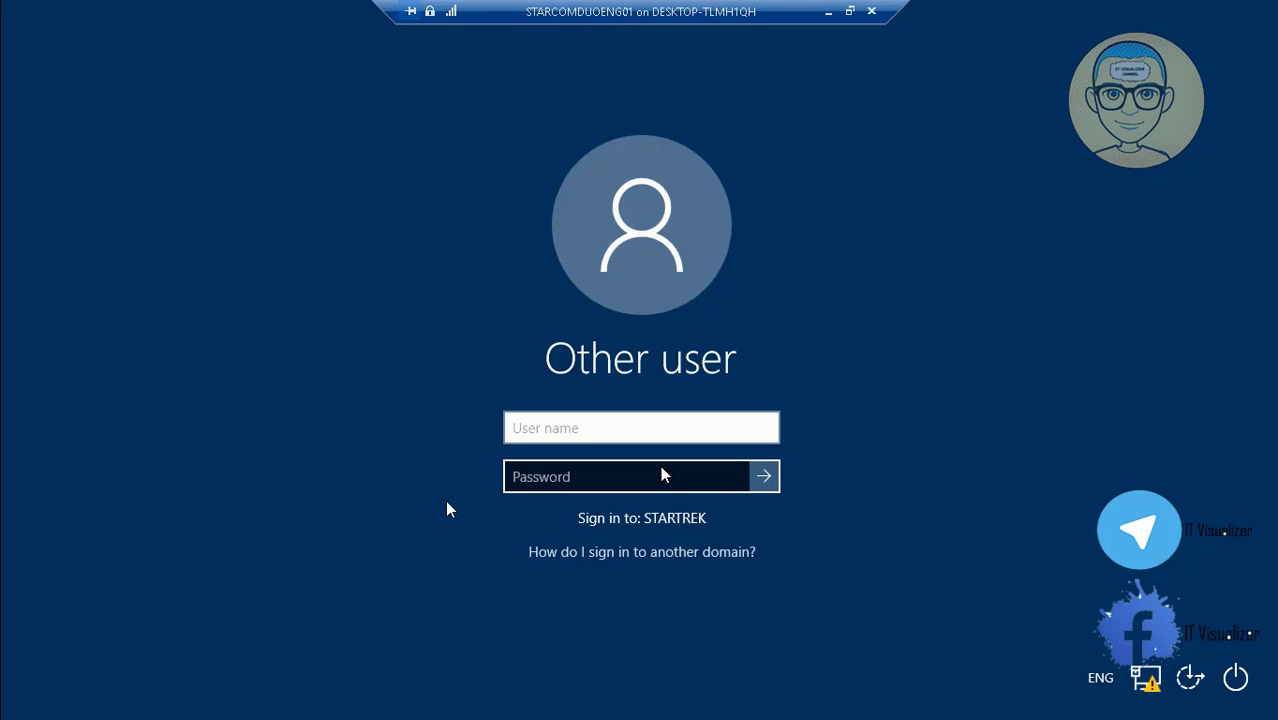
- Try to sign in to the STARTREK domain as colaeng, entering the account password
{"action": "type", "text": "colaeng"}
{"action": "key", "text": "Tab"}
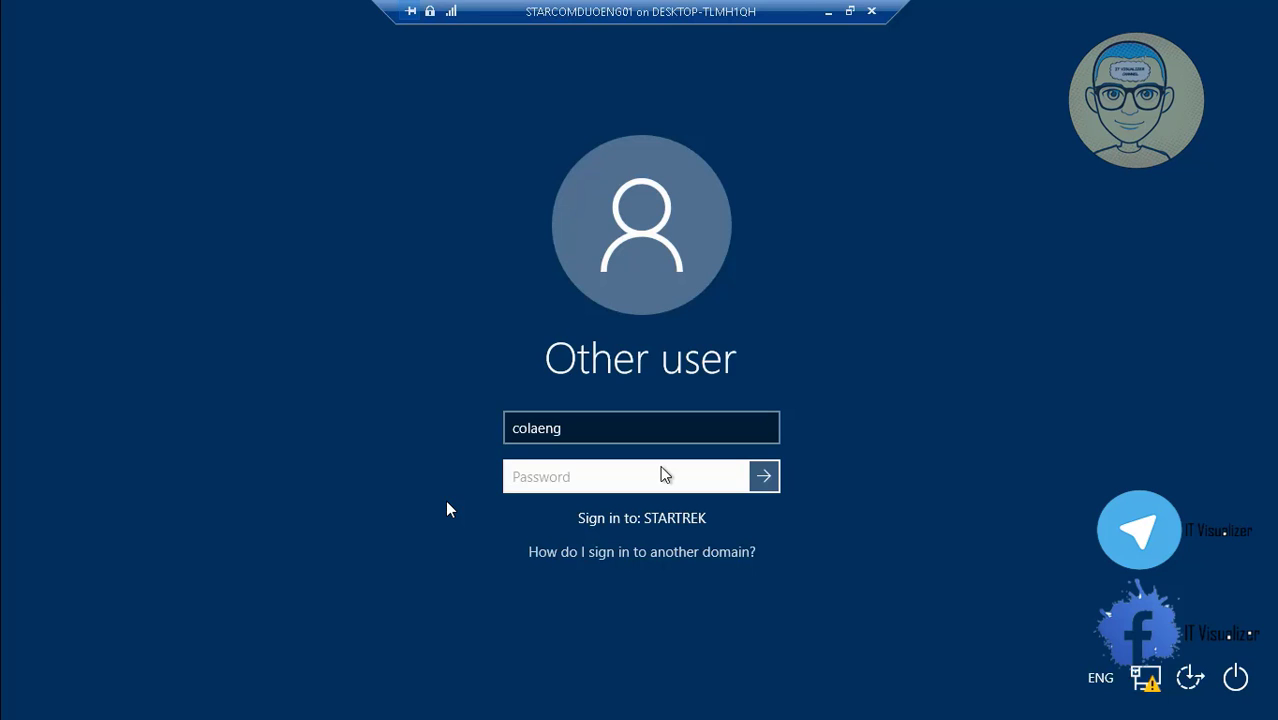
{"action": "type", "text": "••••••••••"}
{"action": "key", "text": "Return"}
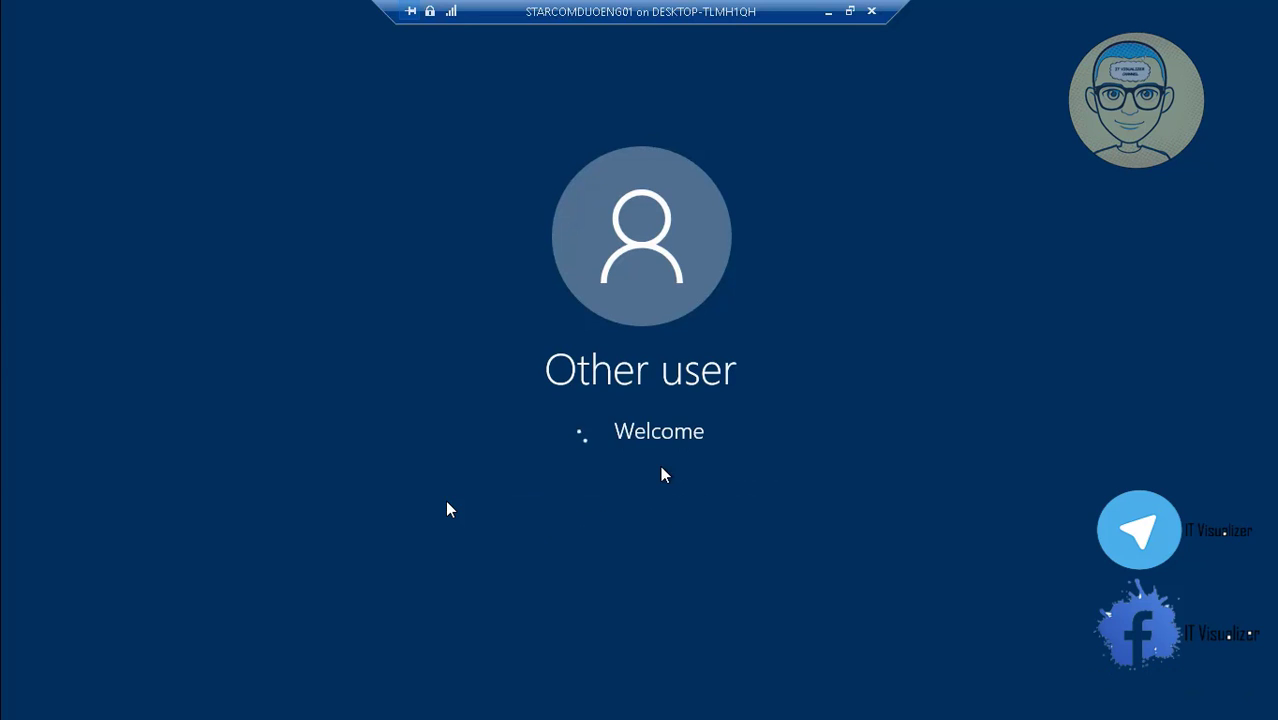
{"action": "mouse_move", "coordinate": [285, 693]}
{"action": "left_click", "coordinate": [44, 684]}
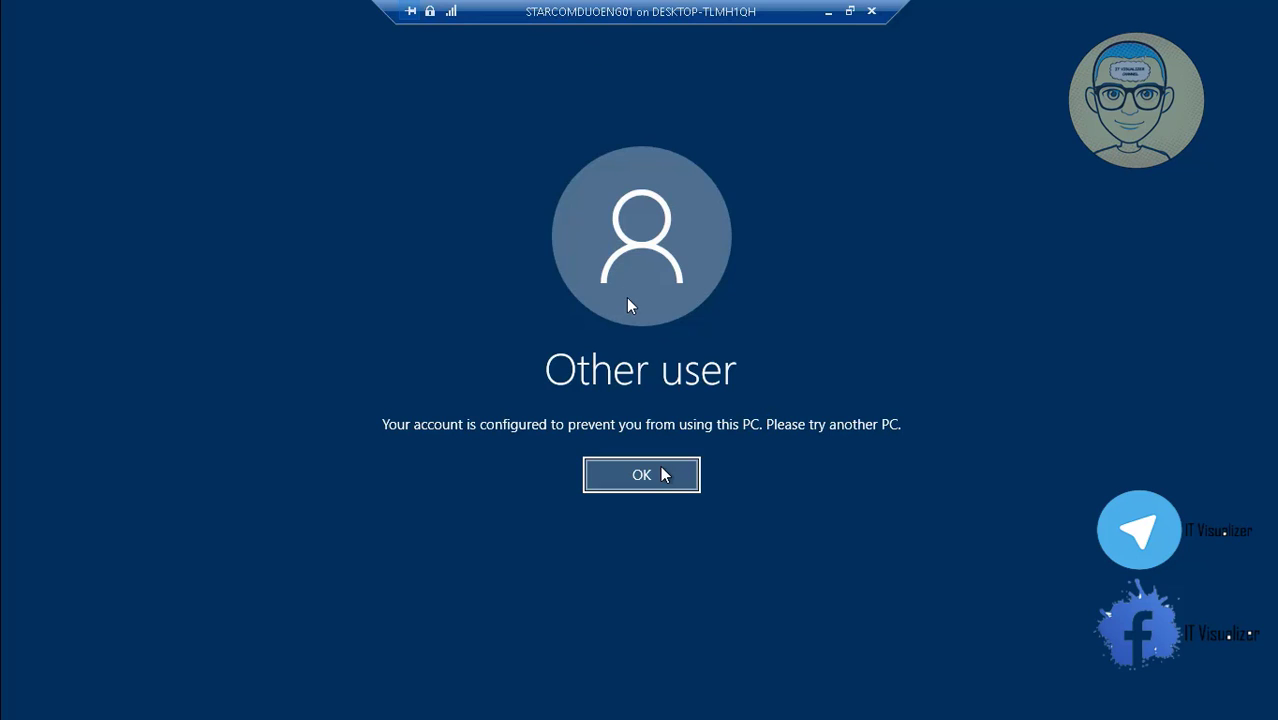
{"action": "mouse_move", "coordinate": [14, 688]}
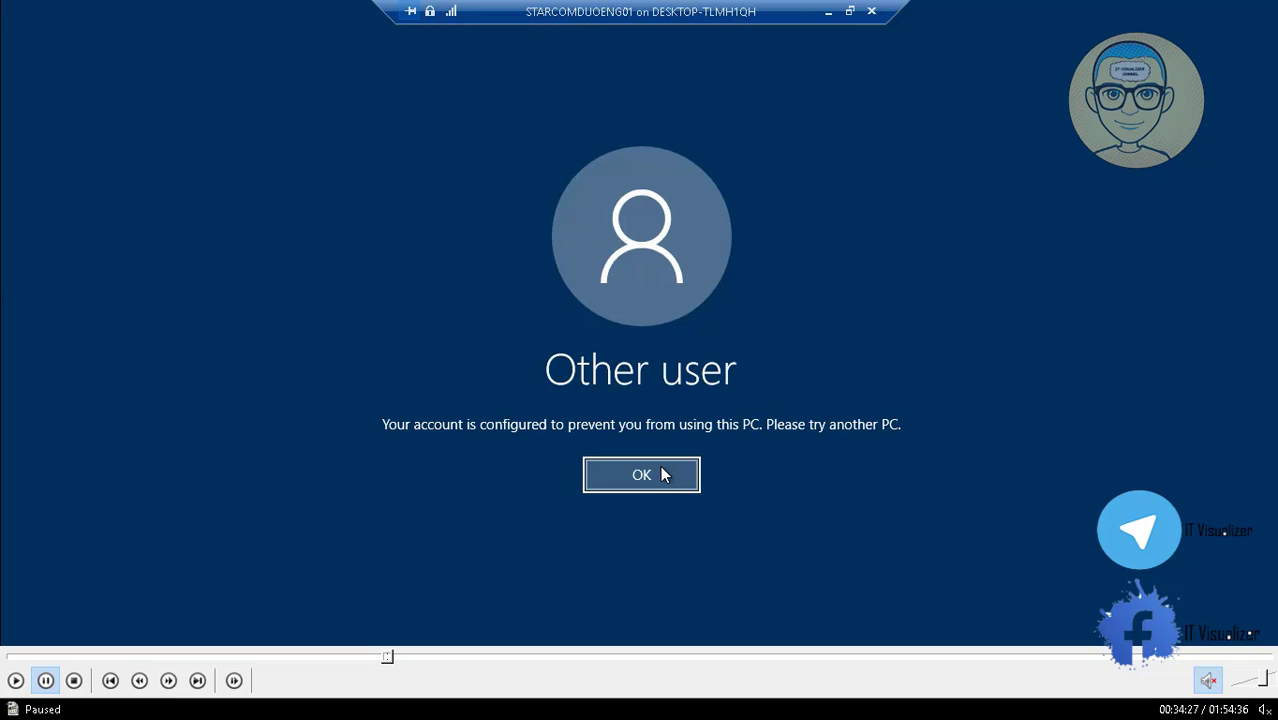
{"action": "left_click", "coordinate": [14, 686]}
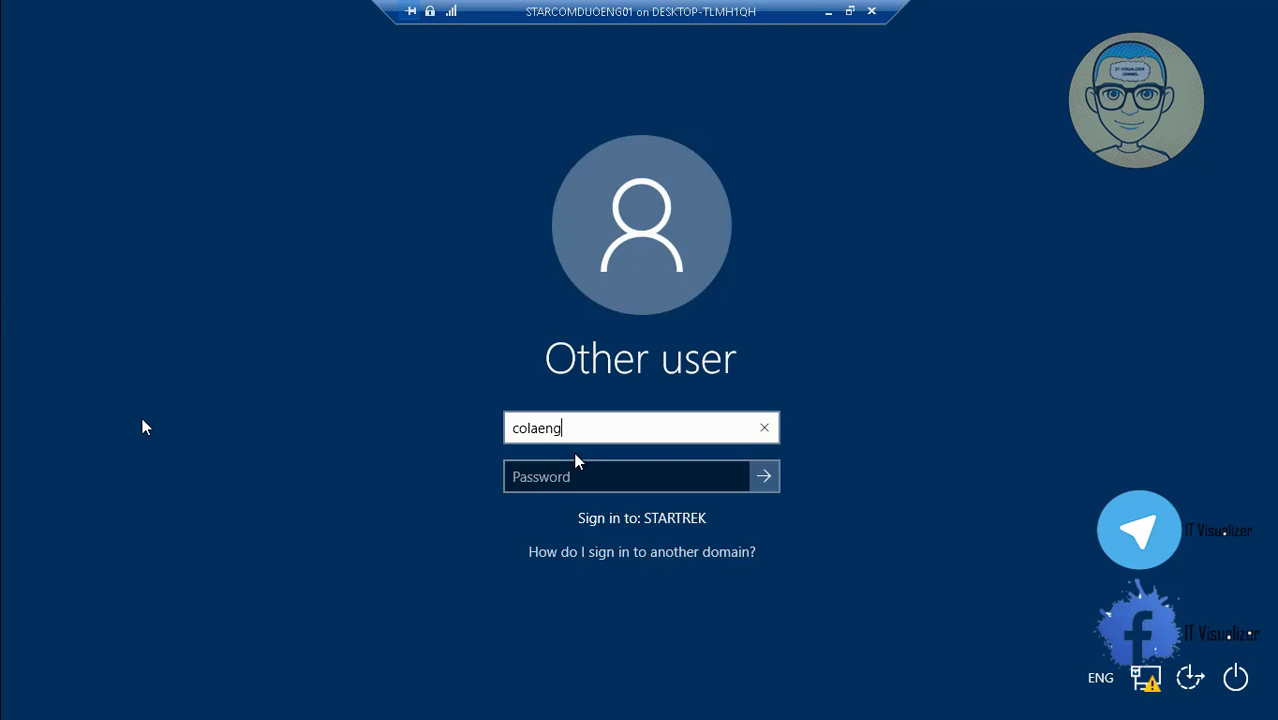
{"action": "mouse_move", "coordinate": [186, 718]}
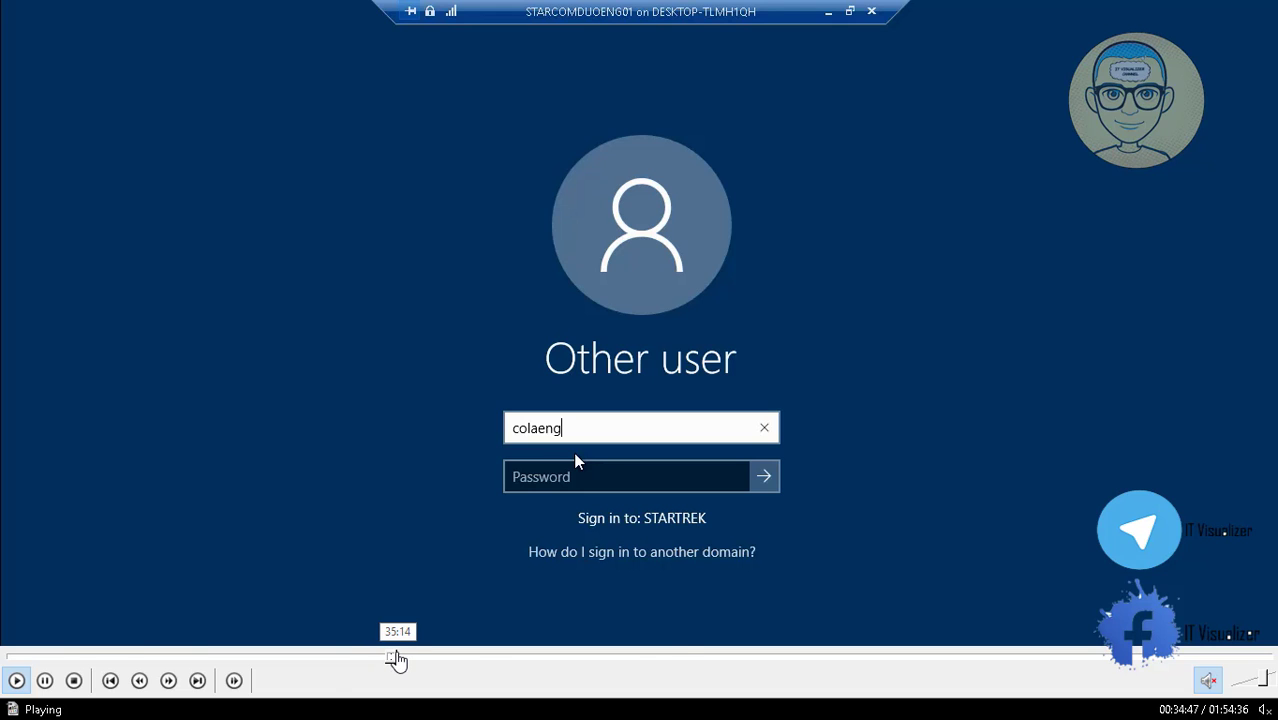
{"action": "left_click", "coordinate": [397, 657]}
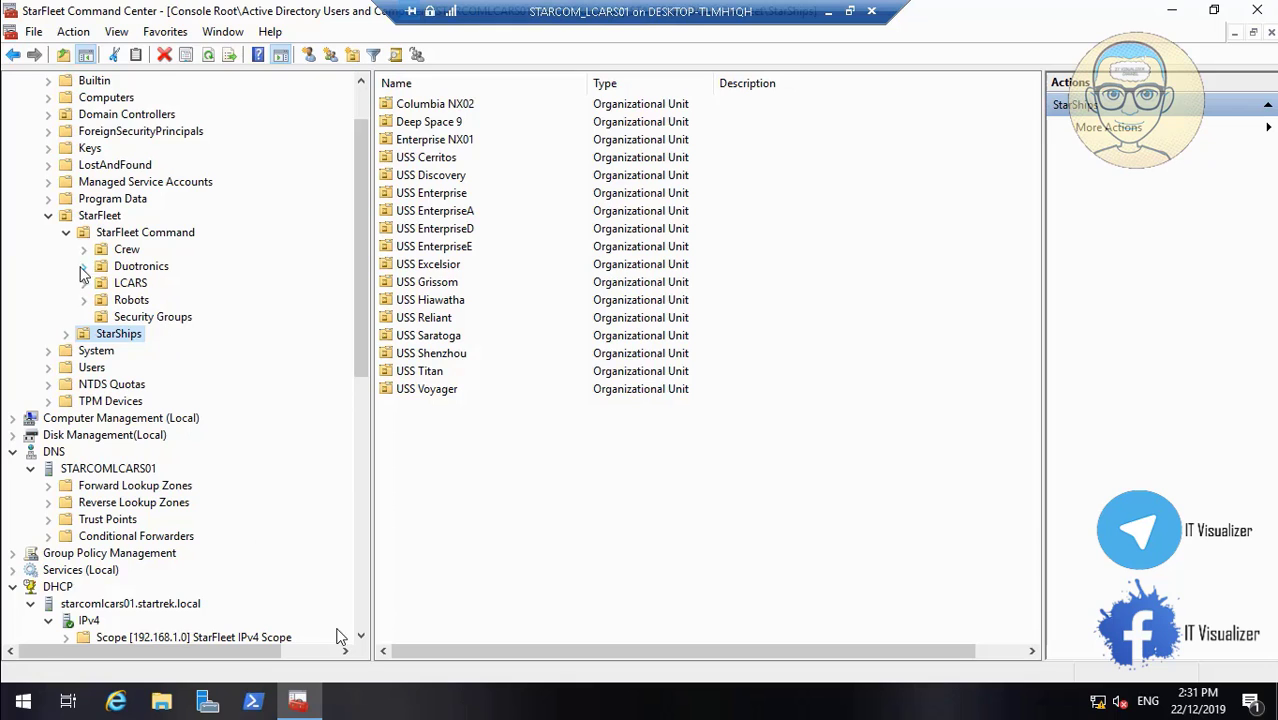
{"action": "mouse_move", "coordinate": [377, 656]}
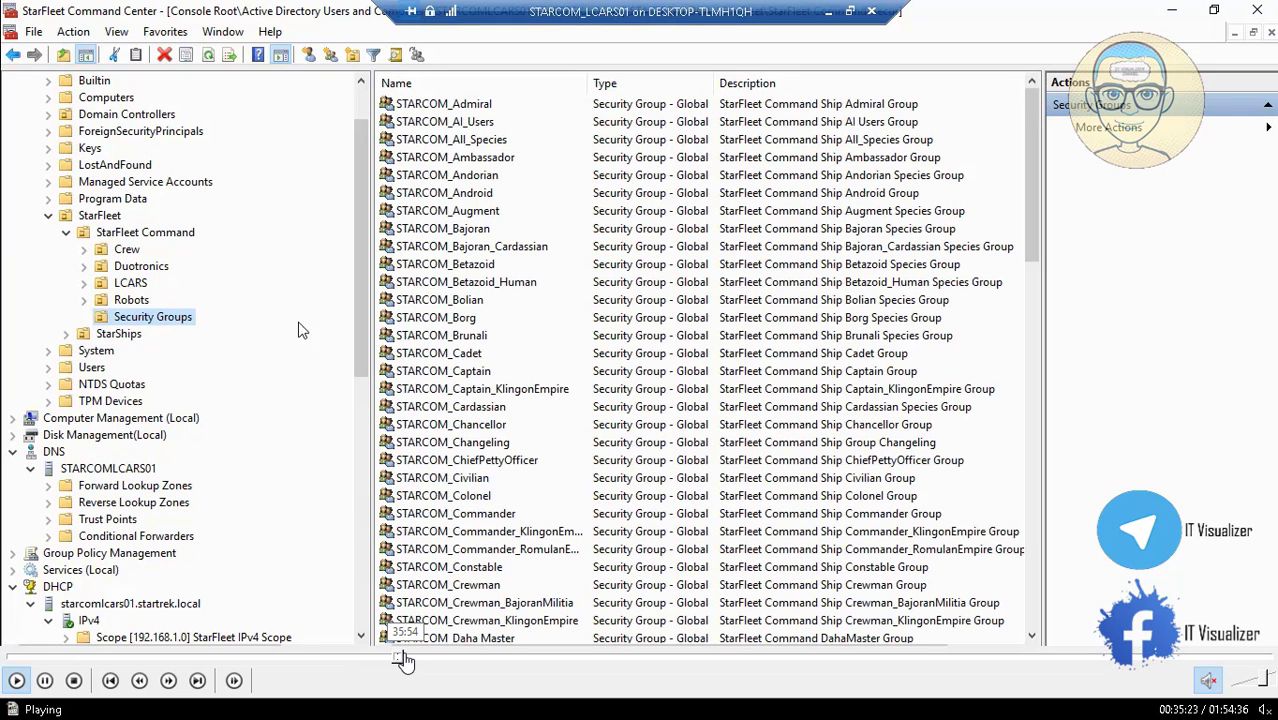
{"action": "left_click", "coordinate": [405, 660]}
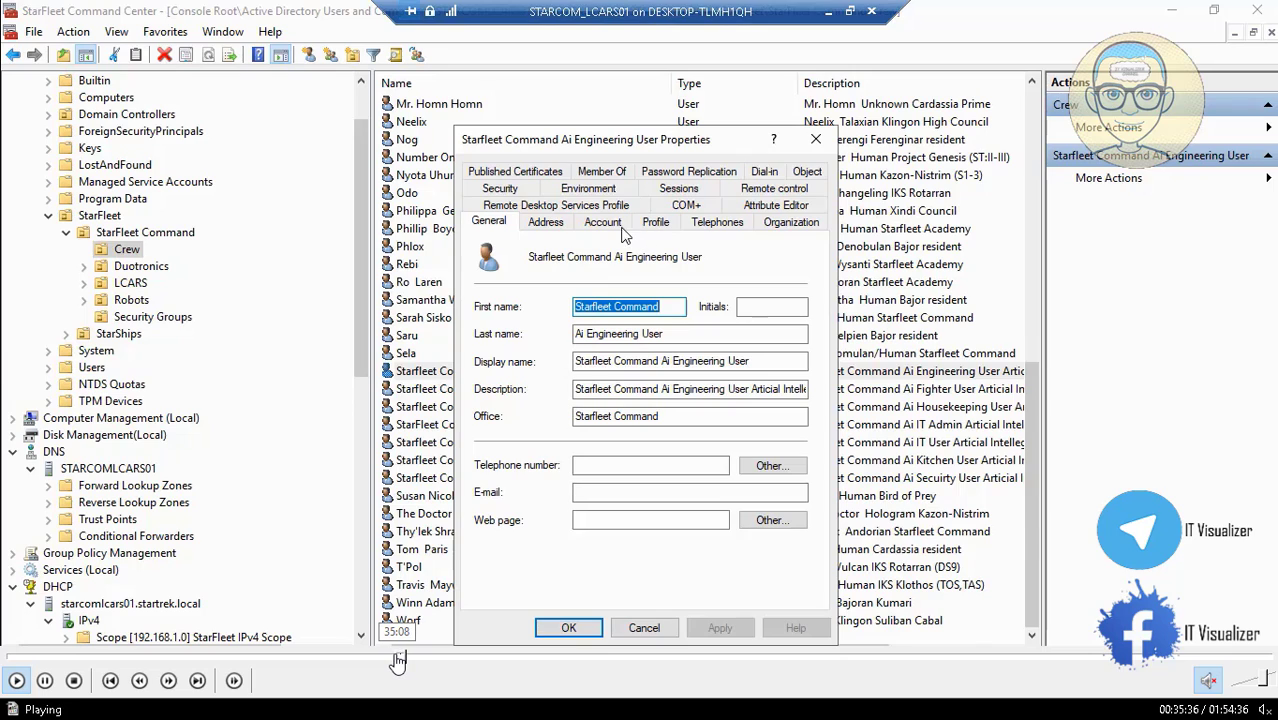
{"action": "left_click", "coordinate": [397, 660]}
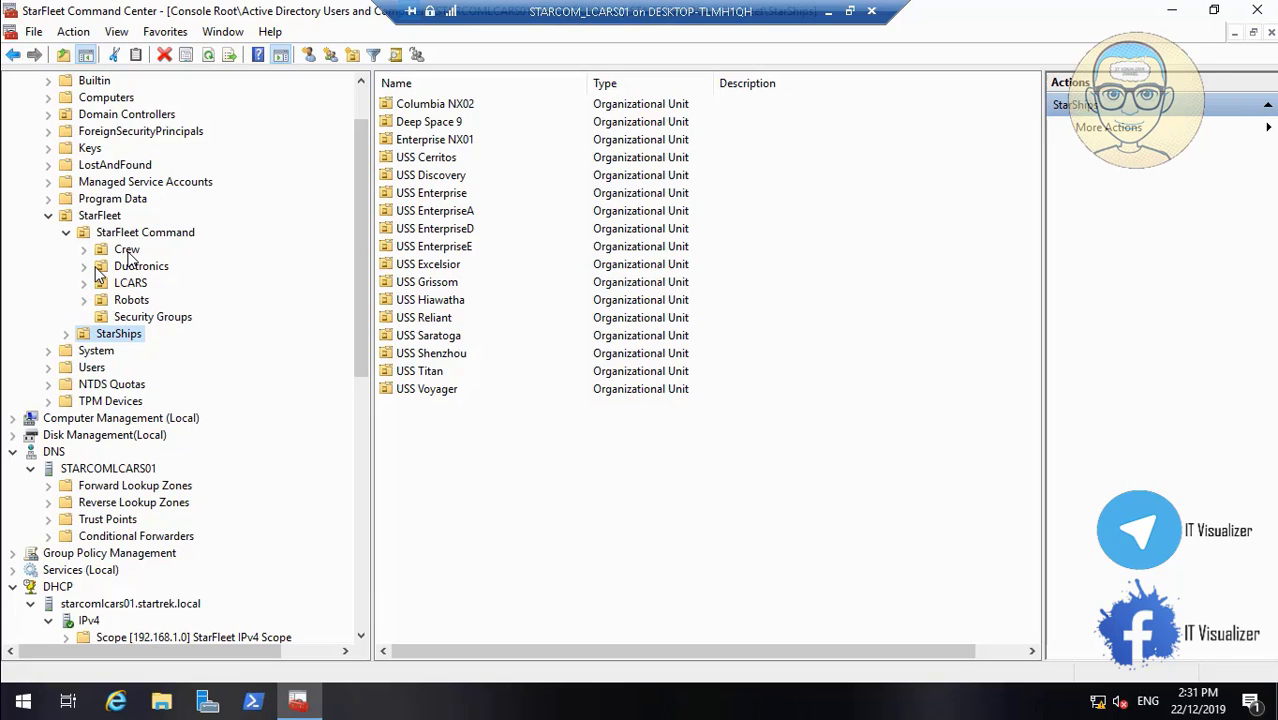
- Locate Starfleet Command Ai Engineering User in StarFleet Command's Crew unit and widen the name column to show full names
{"action": "left_click", "coordinate": [172, 322]}
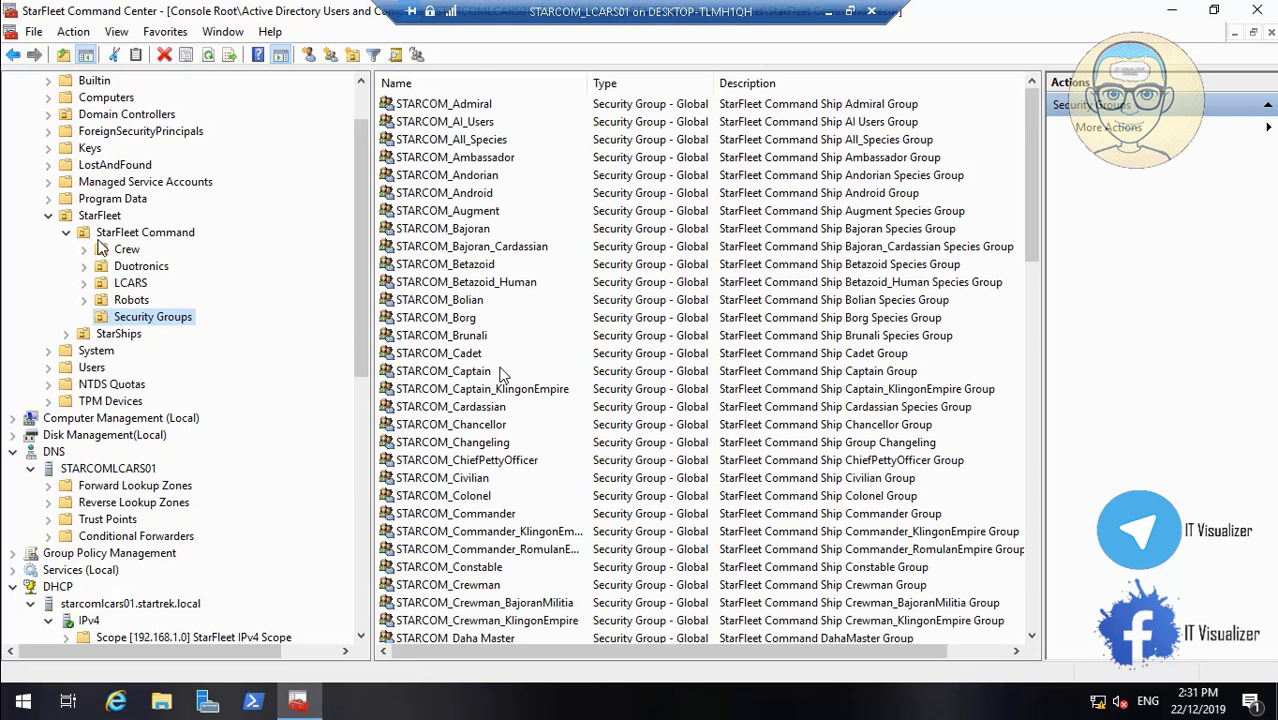
{"action": "left_click", "coordinate": [125, 250]}
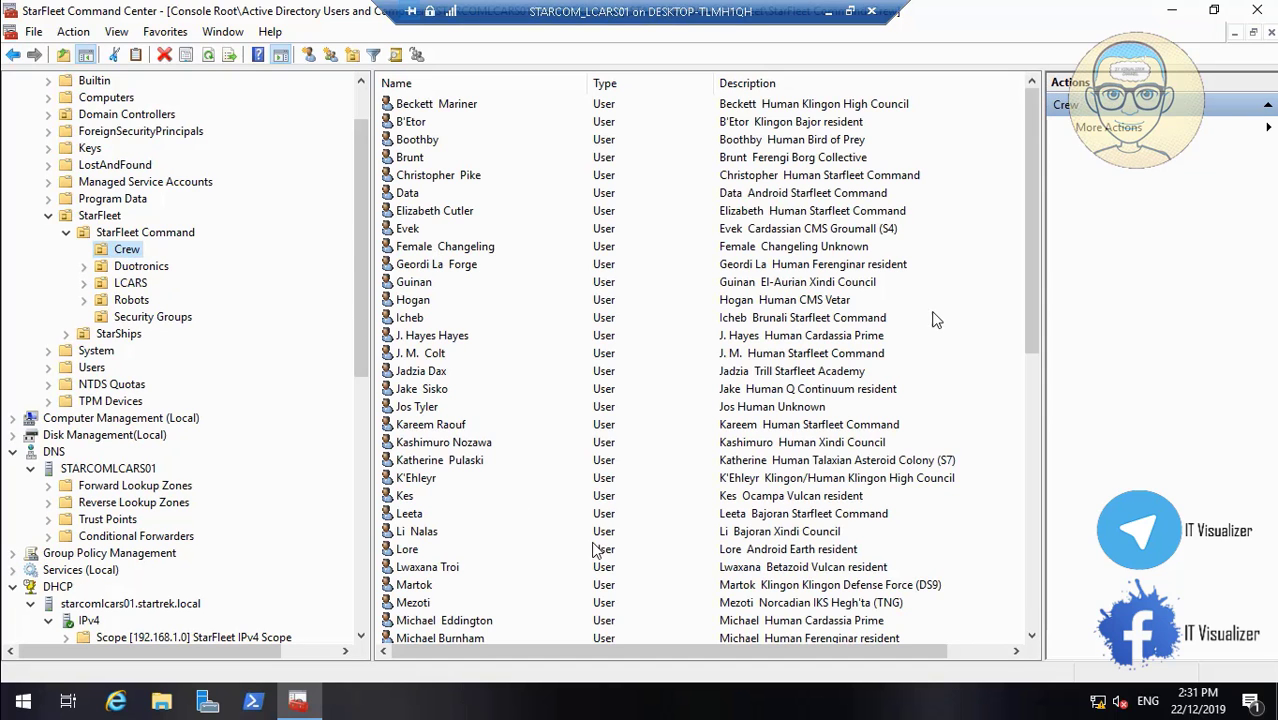
{"action": "left_click_drag", "start_coordinate": [1035, 310], "coordinate": [1060, 620]}
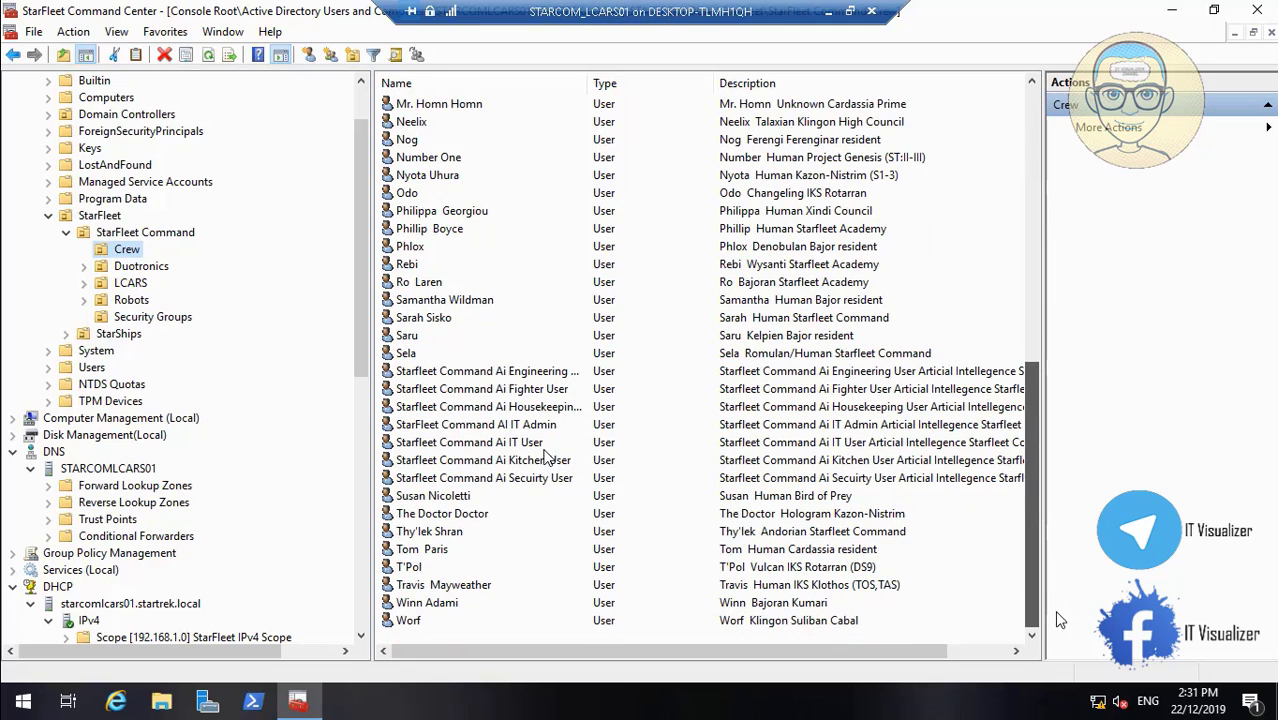
{"action": "left_click", "coordinate": [500, 373]}
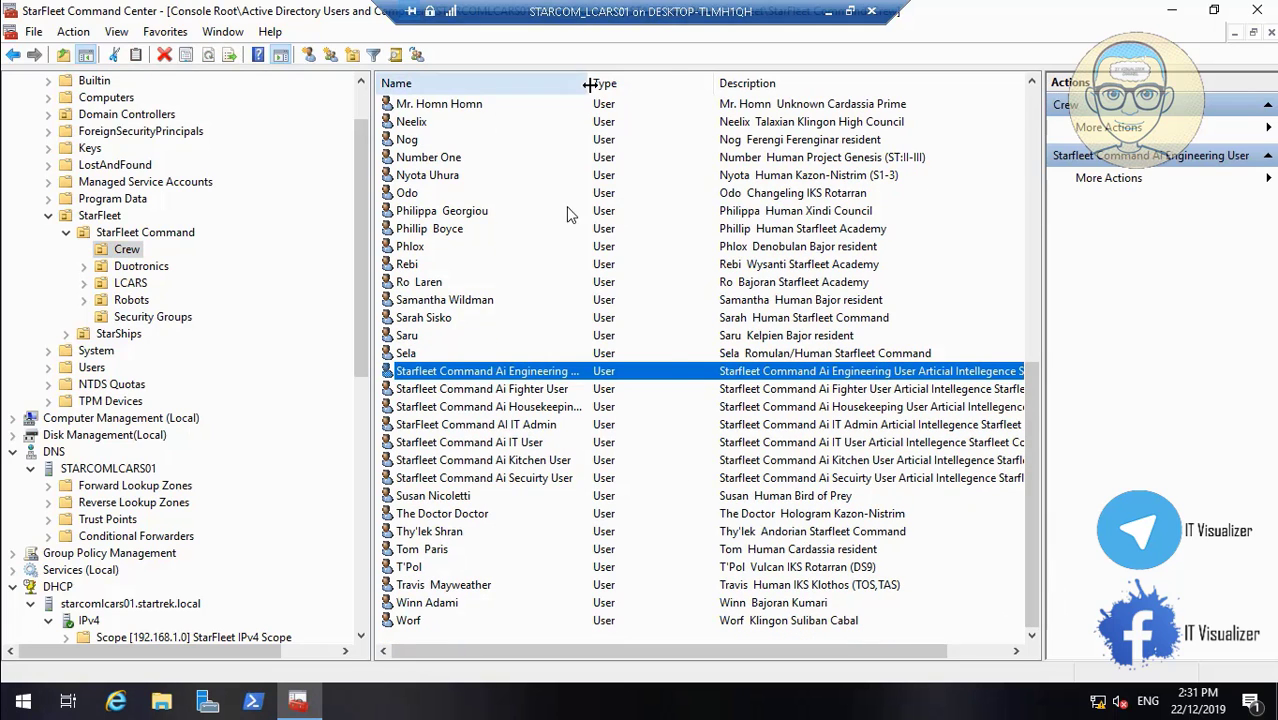
{"action": "left_click_drag", "start_coordinate": [588, 83], "coordinate": [672, 83]}
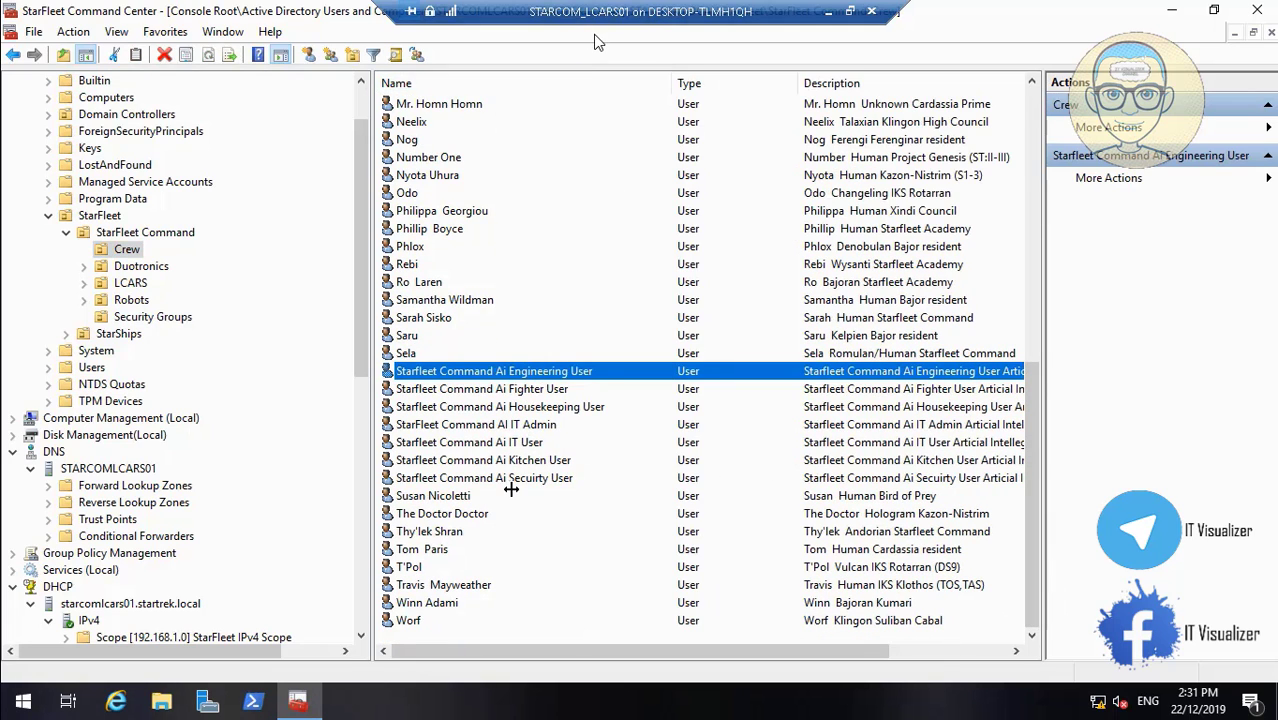
- Check which workstations Starfleet Command Ai Engineering User may log on to, then close its properties without changes
{"action": "double_click", "coordinate": [540, 377]}
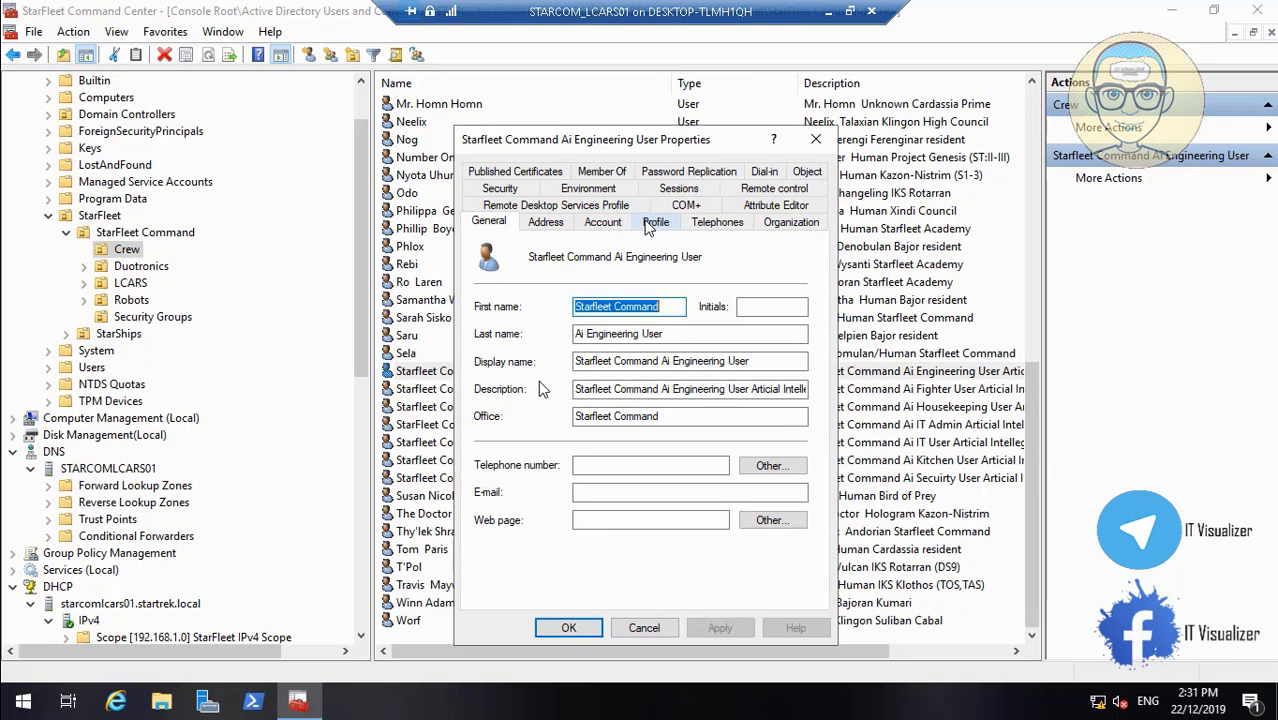
{"action": "left_click", "coordinate": [602, 221]}
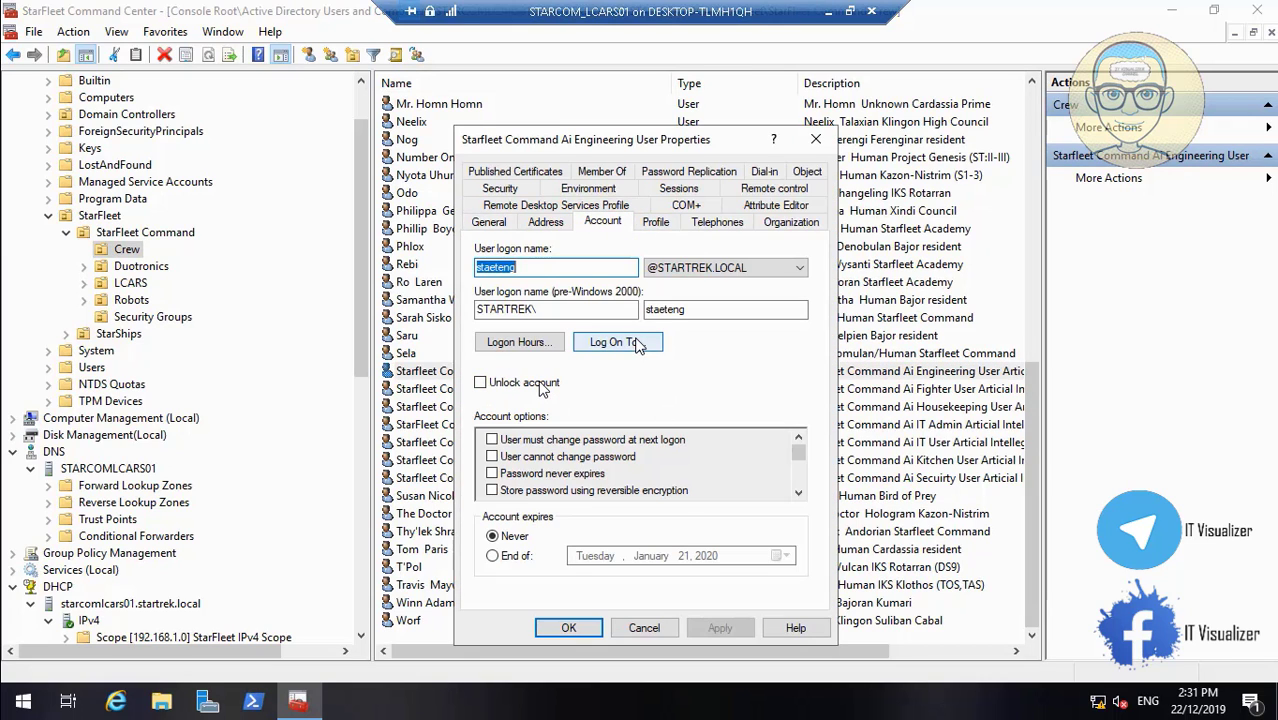
{"action": "left_click", "coordinate": [640, 343]}
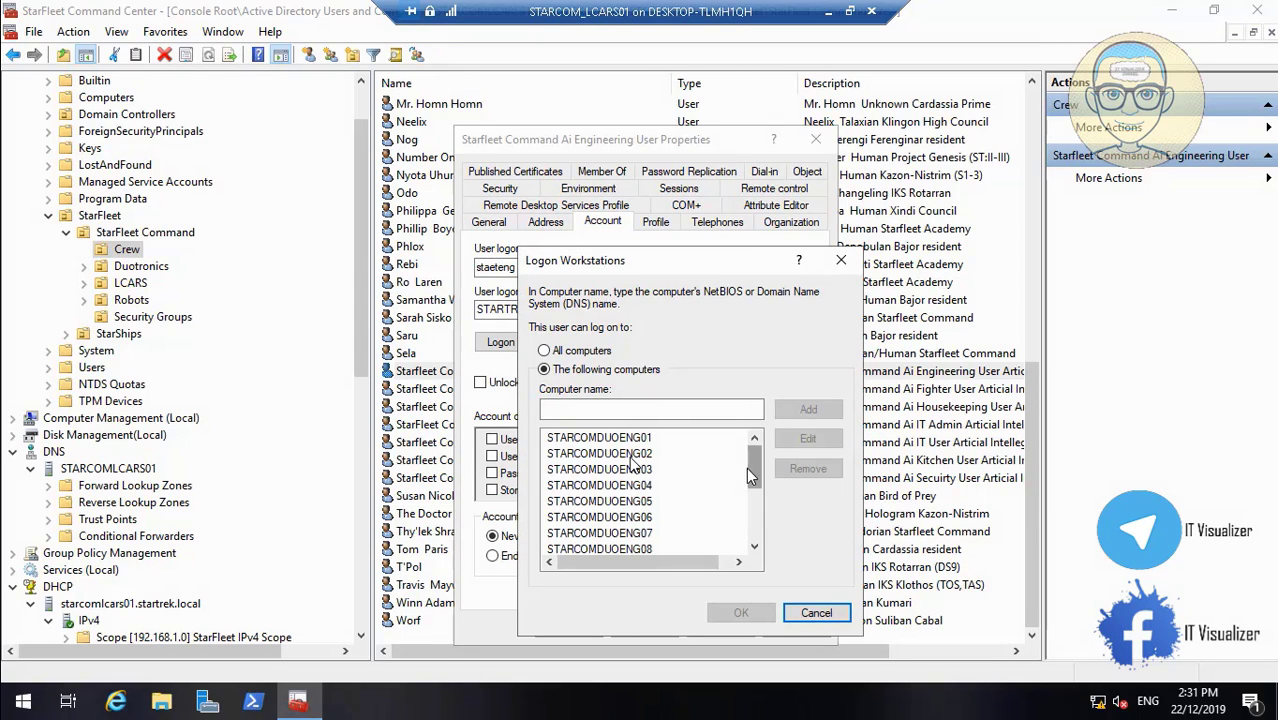
{"action": "left_click_drag", "start_coordinate": [752, 467], "coordinate": [752, 517]}
{"action": "left_click", "coordinate": [812, 613]}
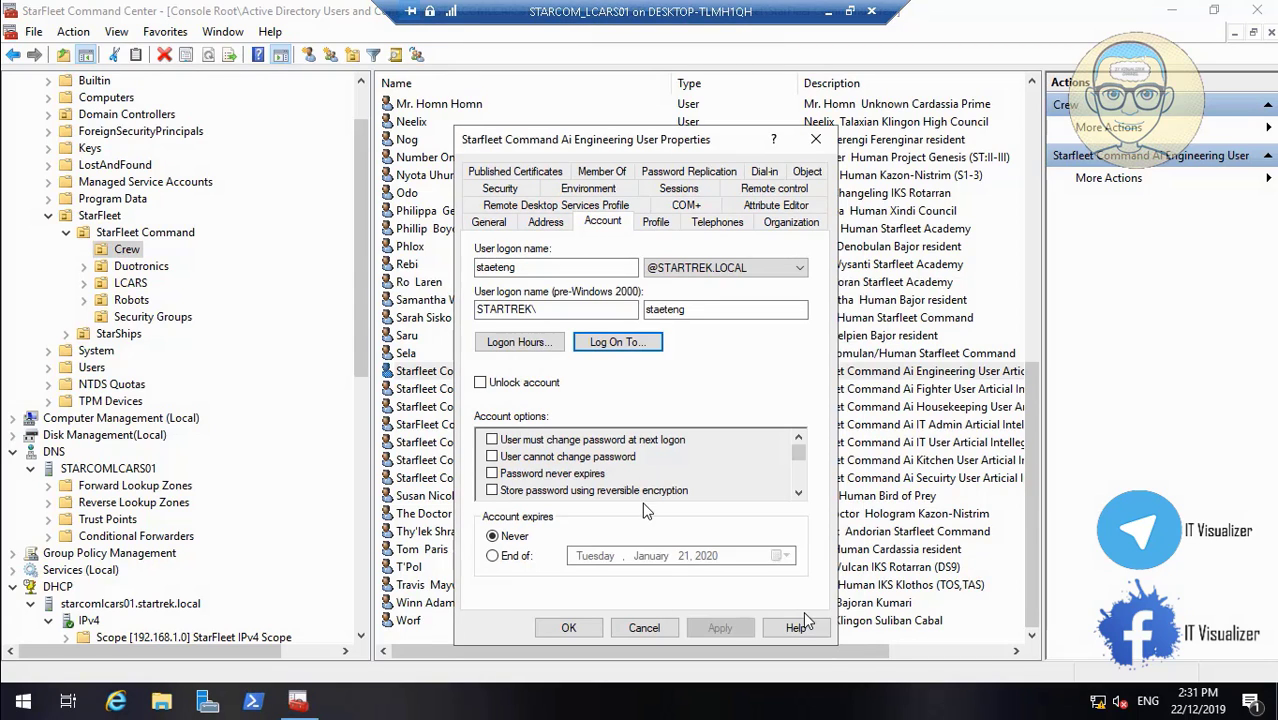
{"action": "left_click", "coordinate": [656, 630]}
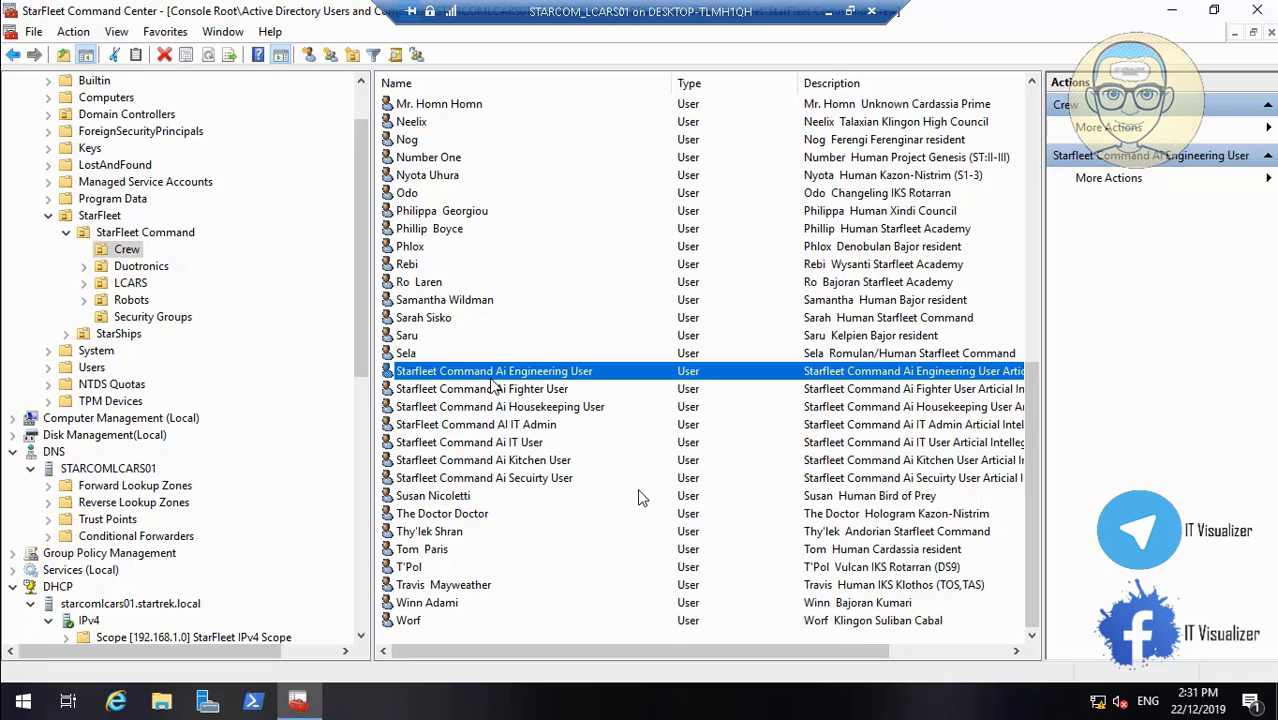
- Reset the password of Starfleet Command Ai Engineering User, entering and confirming the new password without requiring a change at next logon
{"action": "right_click", "coordinate": [489, 375]}
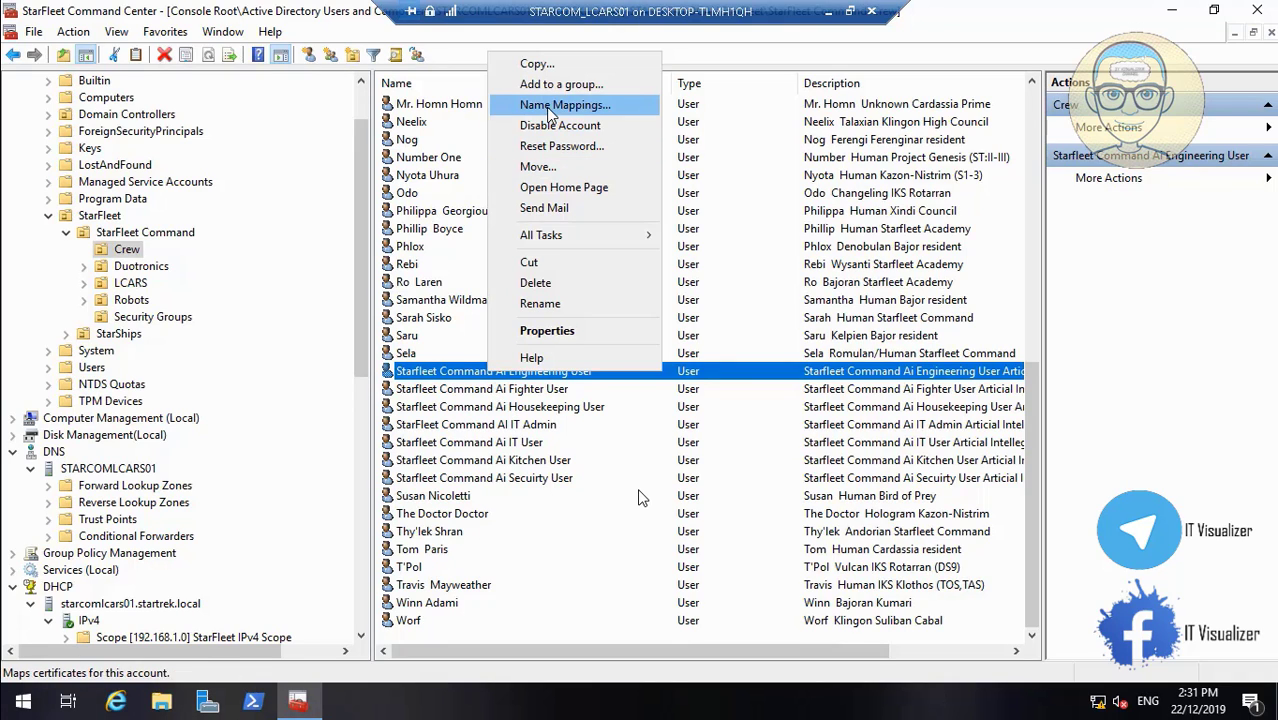
{"action": "left_click", "coordinate": [558, 148]}
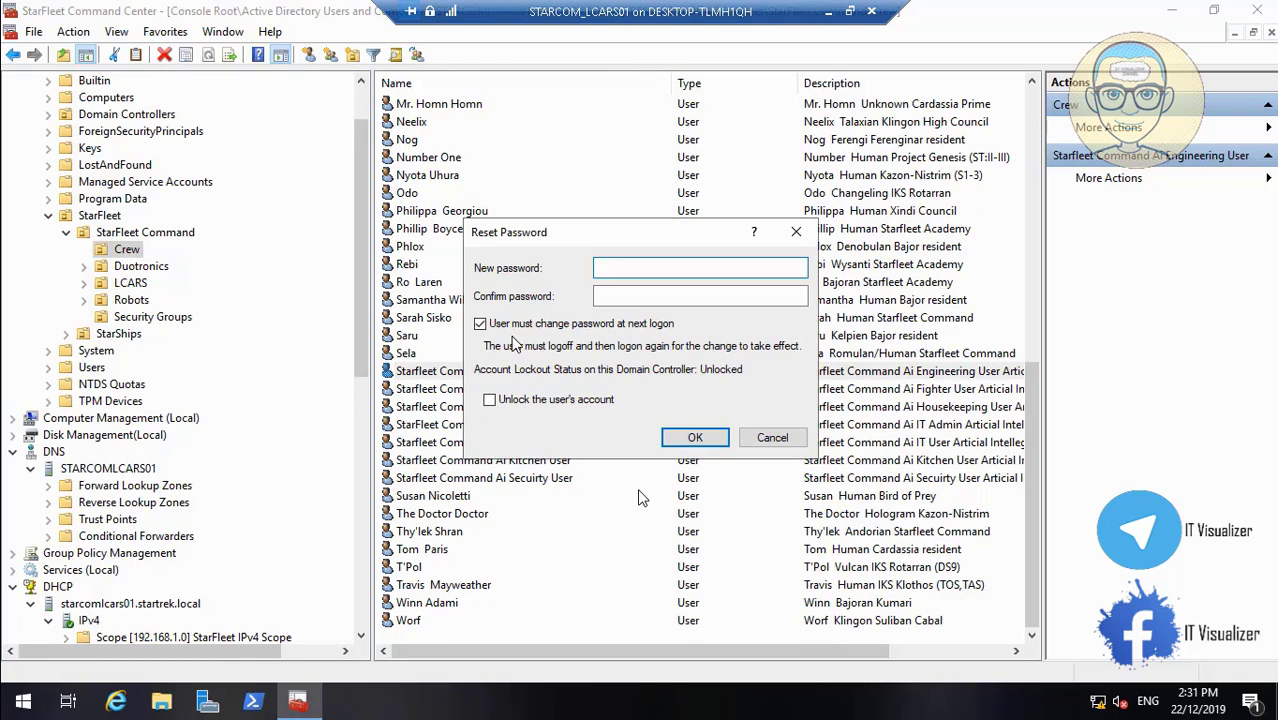
{"action": "left_click", "coordinate": [607, 269]}
{"action": "type", "text": "••••••••••"}
{"action": "key", "text": "Tab"}
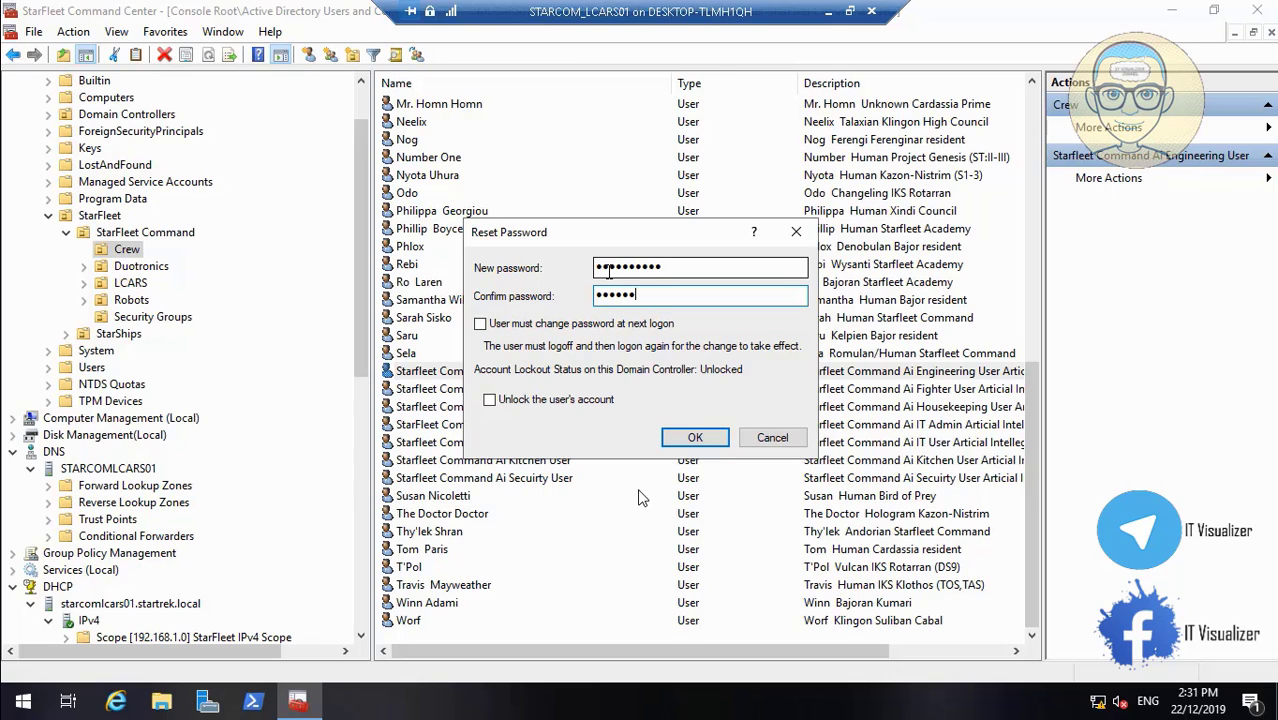
{"action": "type", "text": "••••••••••"}
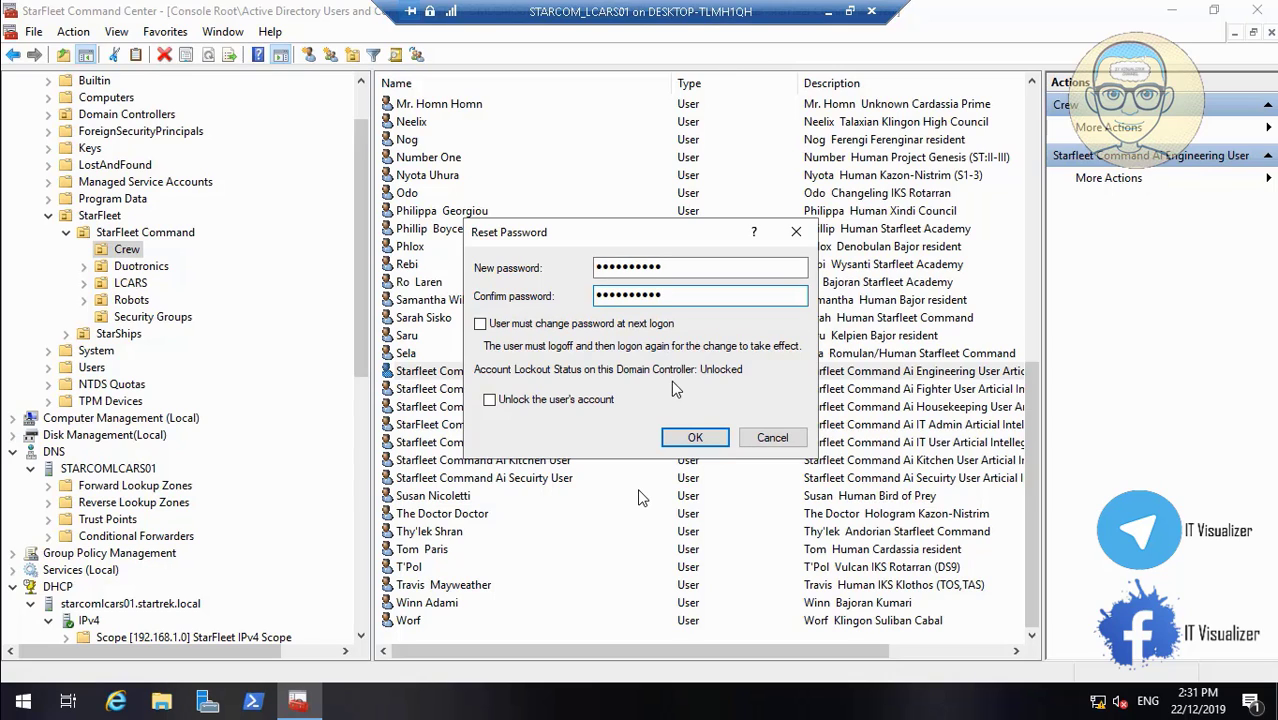
{"action": "left_click", "coordinate": [697, 439]}
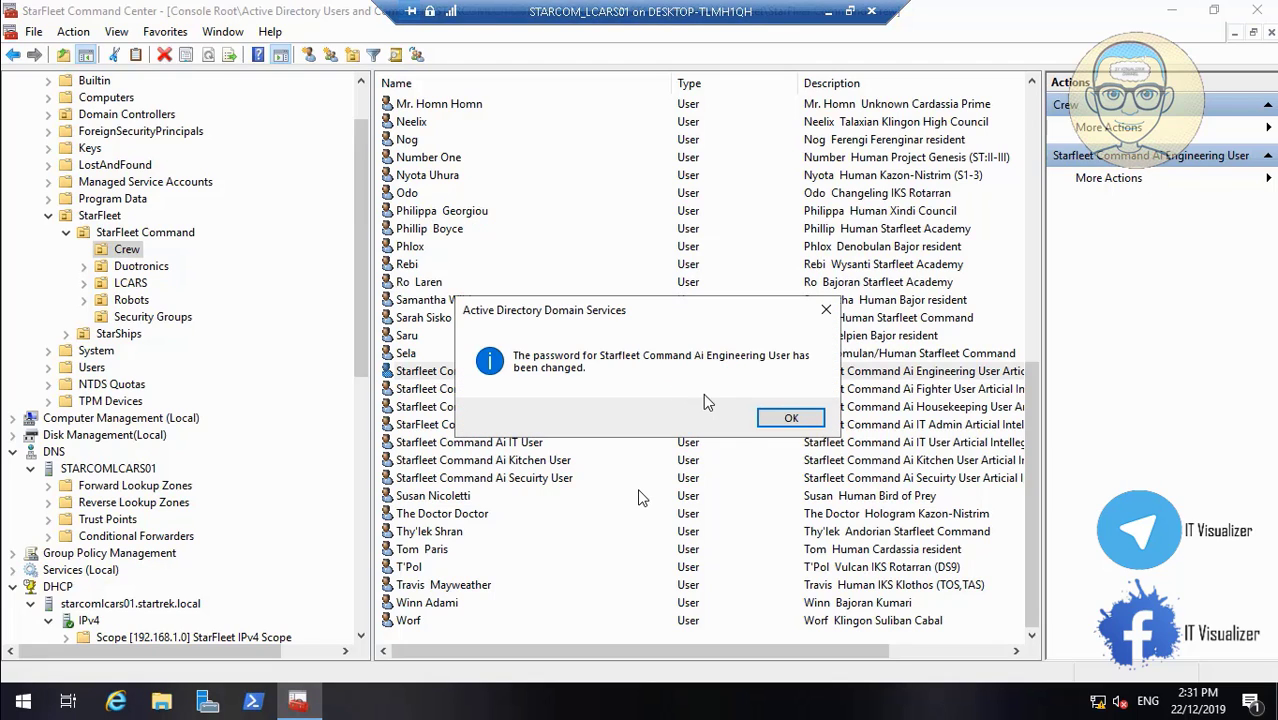
{"action": "left_click", "coordinate": [800, 418]}
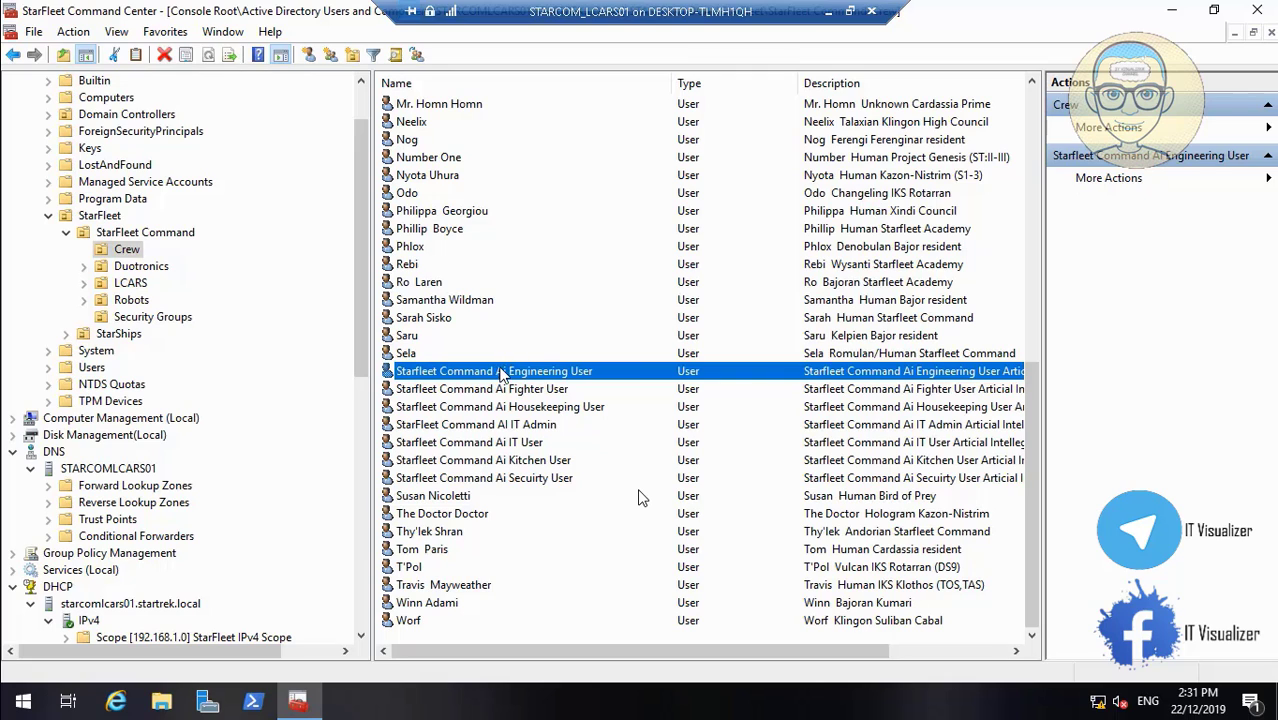
- Check the user logon name of Starfleet Command Ai Engineering User, then close its properties without changes
{"action": "double_click", "coordinate": [499, 373]}
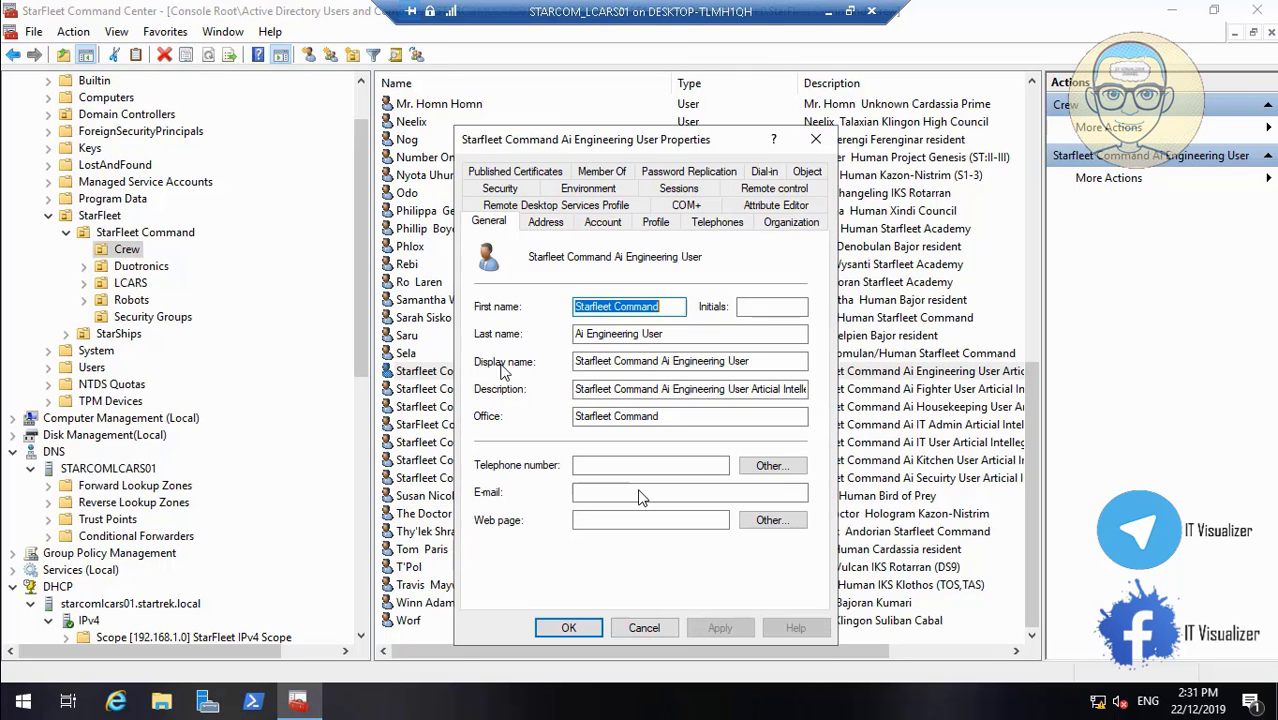
{"action": "left_click", "coordinate": [603, 223]}
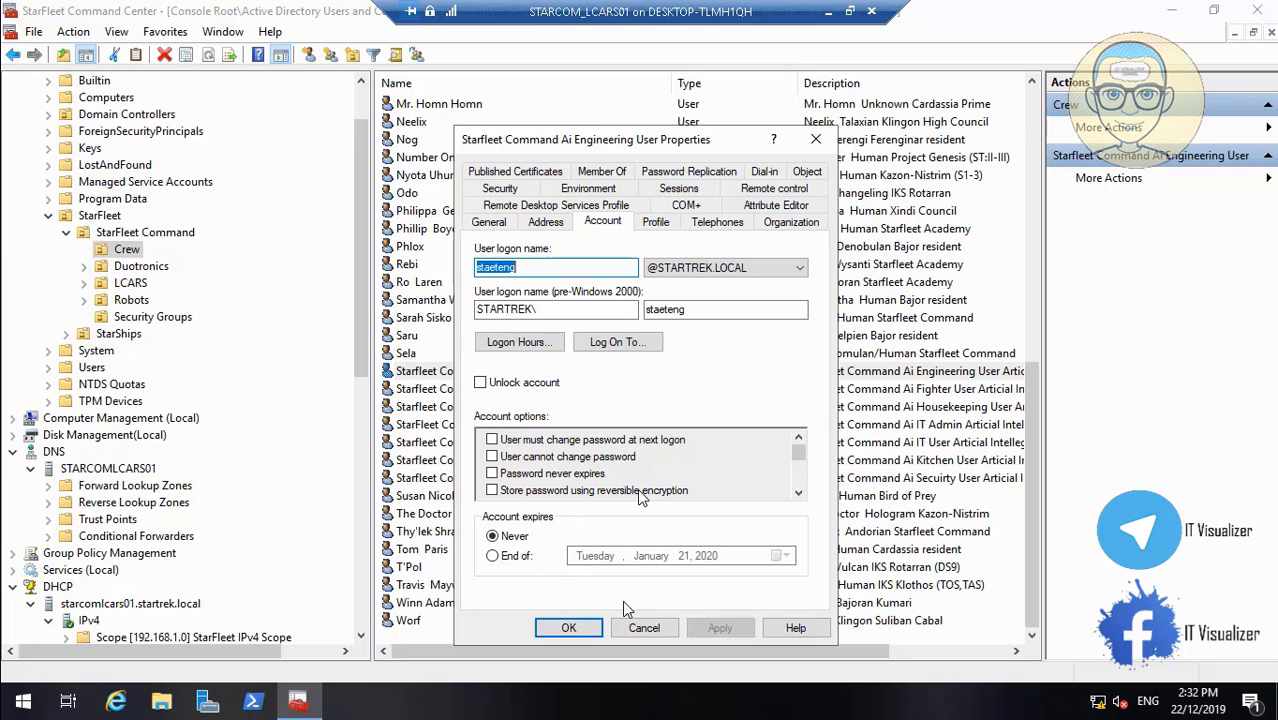
{"action": "left_click", "coordinate": [648, 628]}
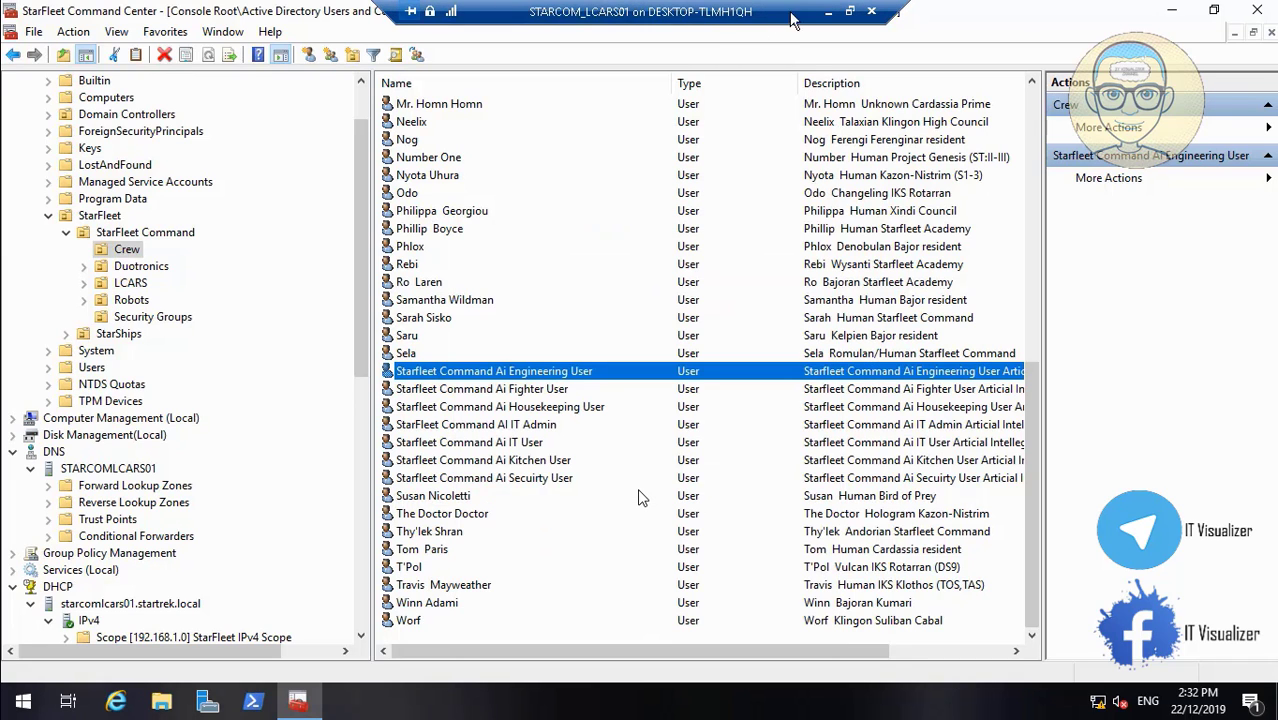
- Return to the STARCOMDUOENG01 virtual machine, unlock its screen in full-screen mode and accept the StarTrek Universe access notice
{"action": "left_click", "coordinate": [849, 11]}
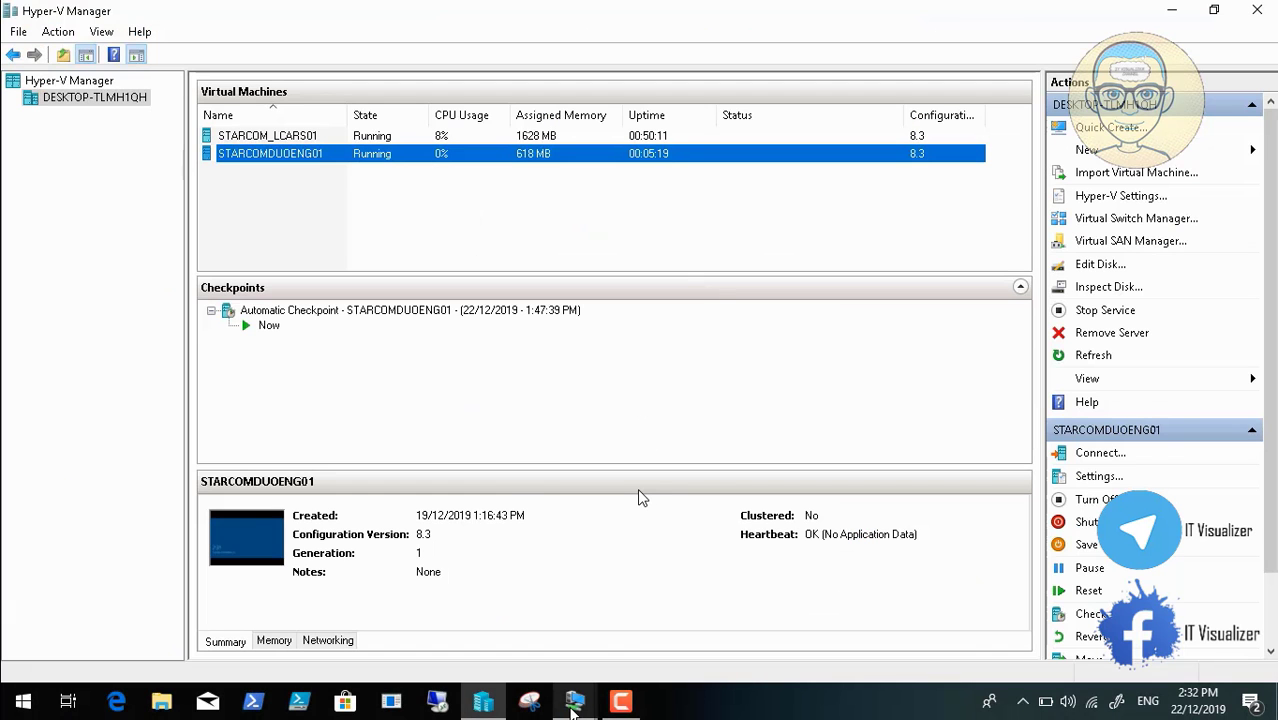
{"action": "left_click", "coordinate": [572, 705]}
{"action": "left_click", "coordinate": [656, 645]}
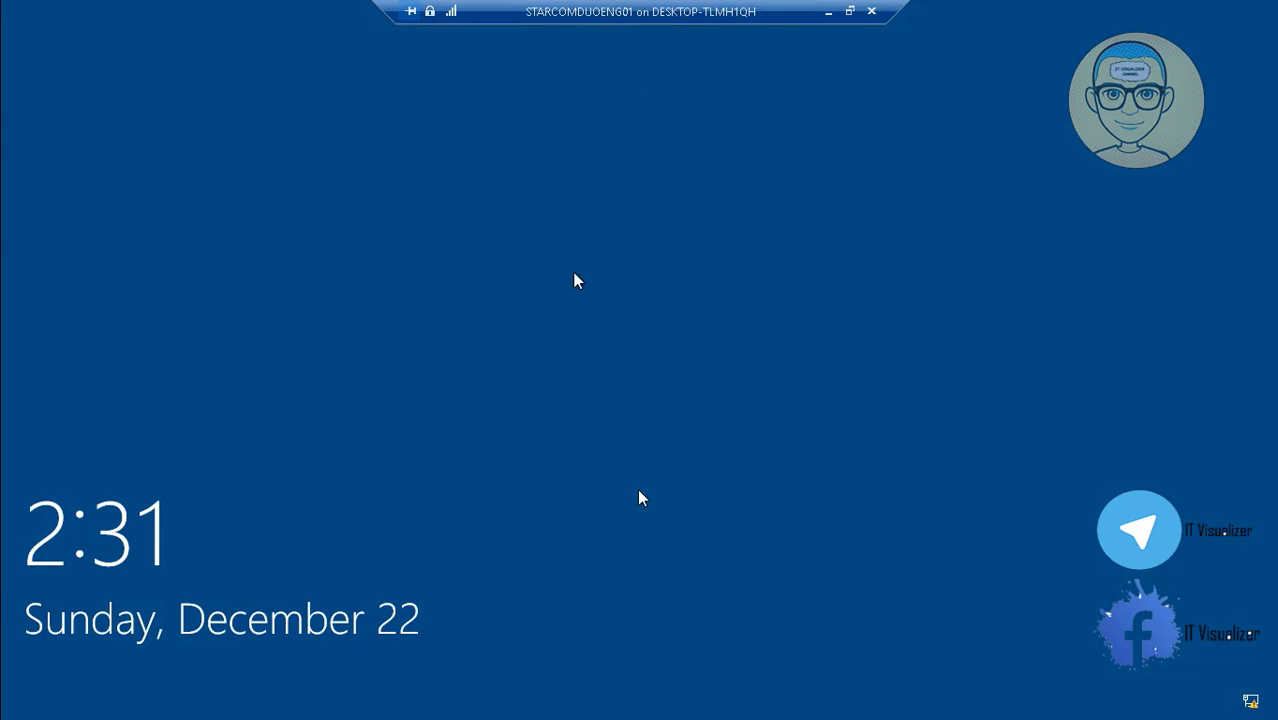
{"action": "left_click", "coordinate": [847, 10]}
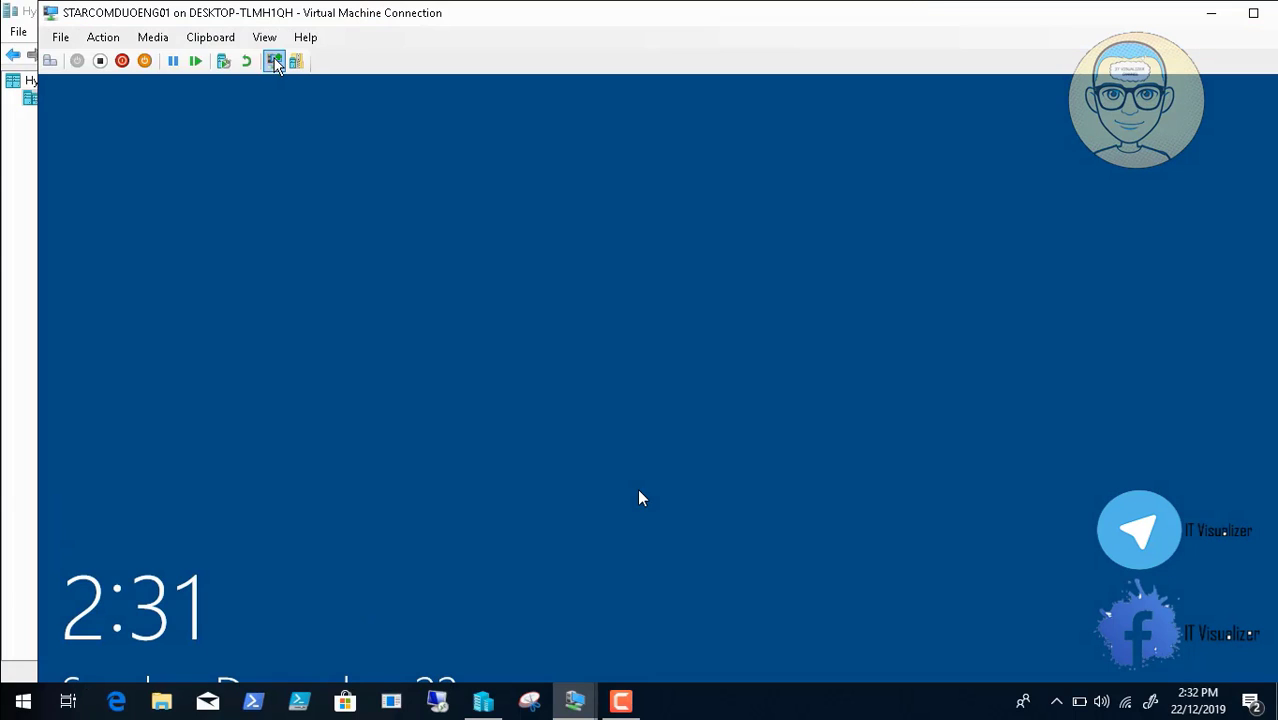
{"action": "left_click", "coordinate": [49, 61]}
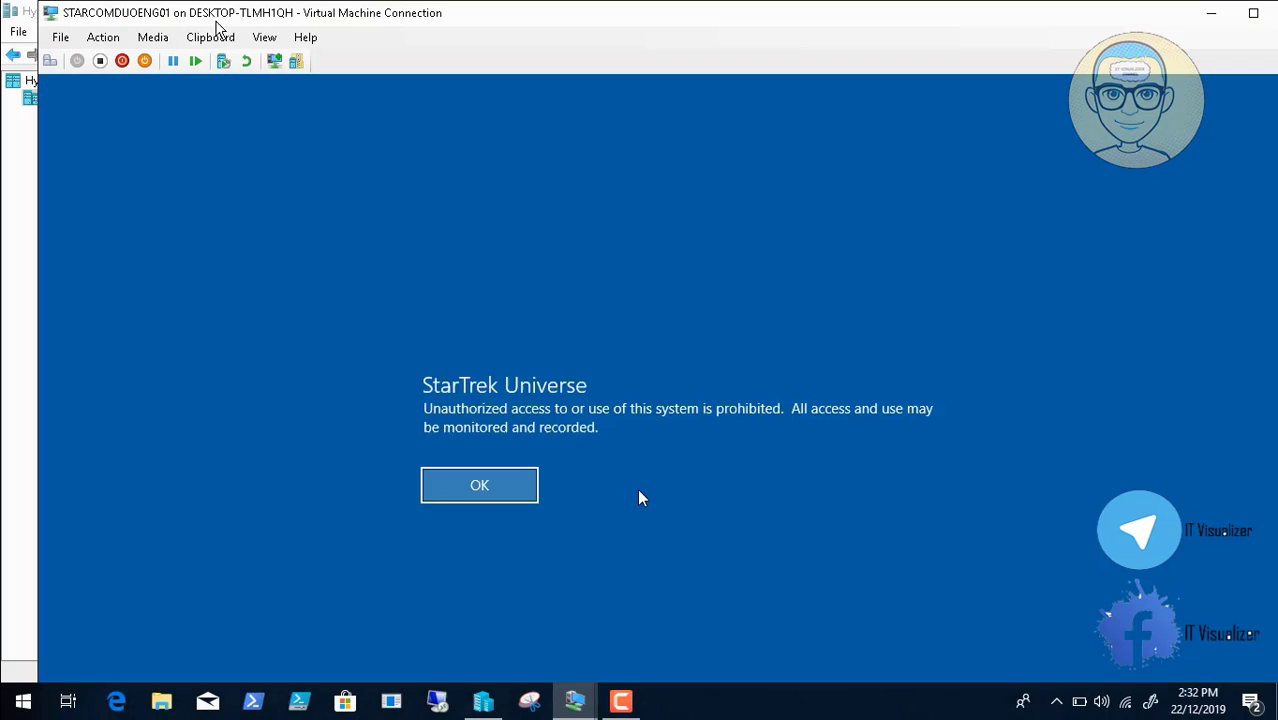
{"action": "left_click", "coordinate": [264, 37]}
{"action": "left_click", "coordinate": [300, 58]}
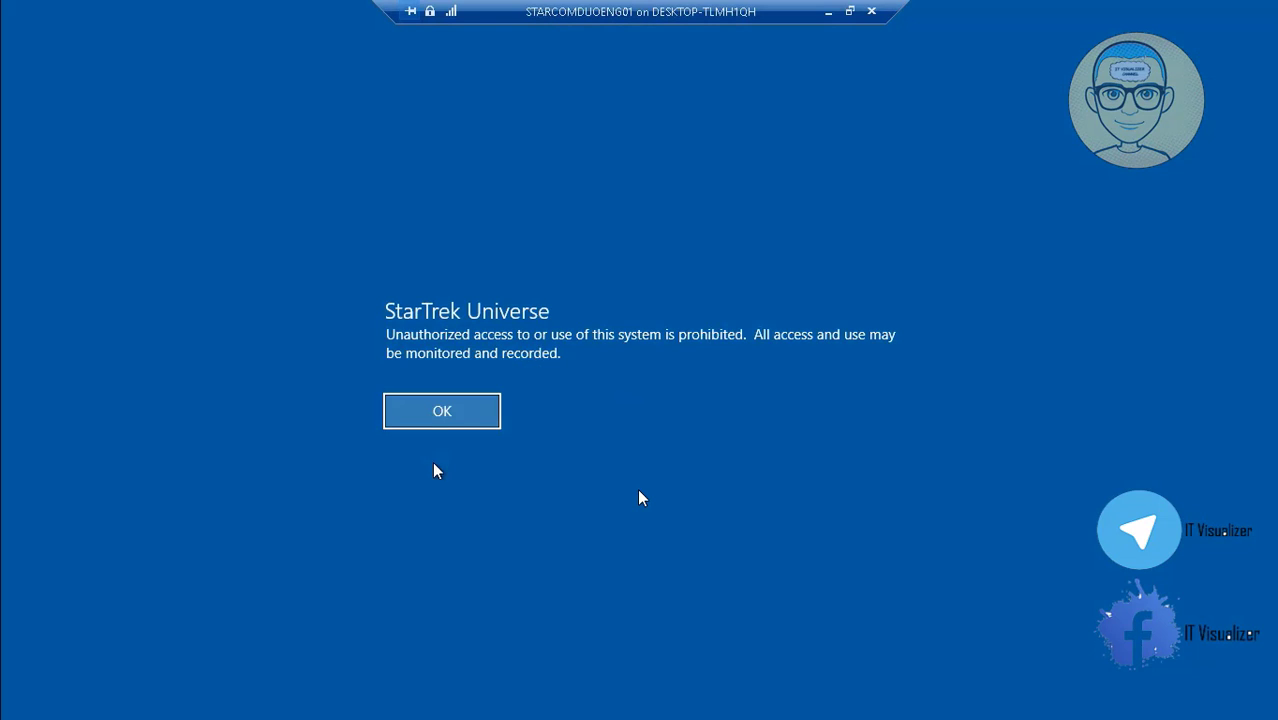
{"action": "left_click", "coordinate": [445, 413]}
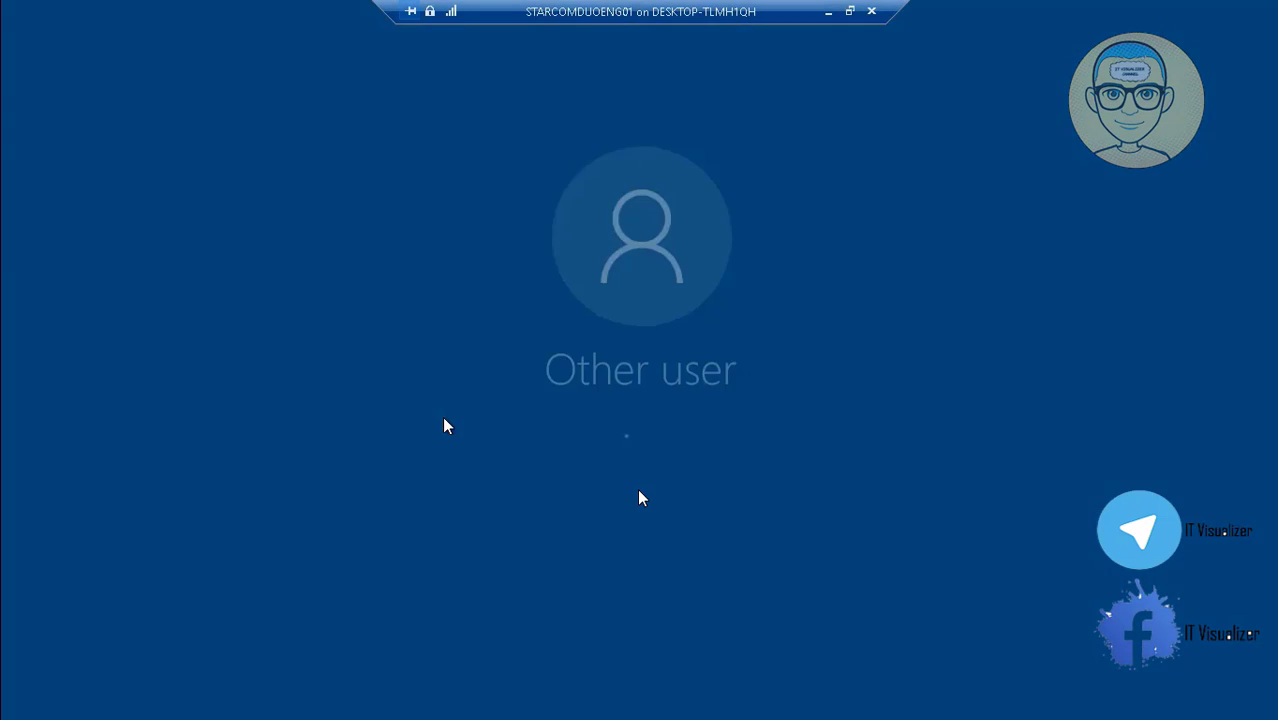
- Sign in to STARCOMDUOENG01 on the STARTREK domain with user name staeteng and the account password
{"action": "type", "text": "st"}
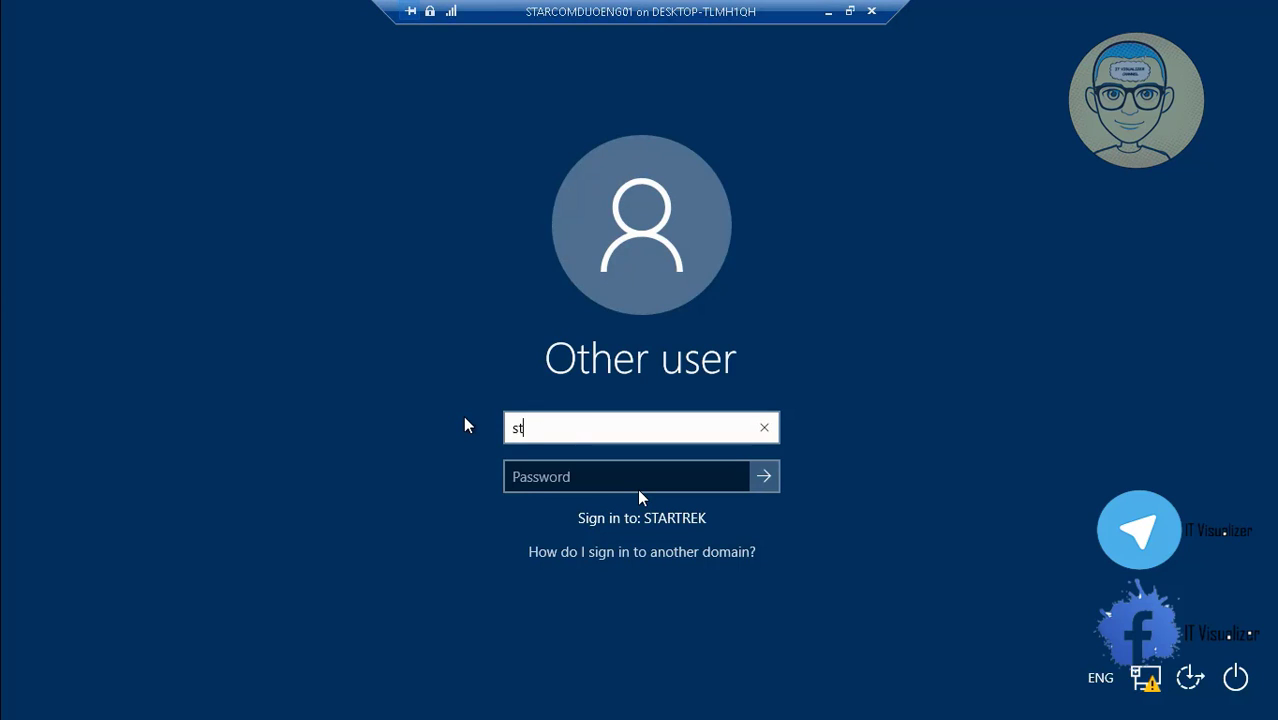
{"action": "type", "text": "aeteng"}
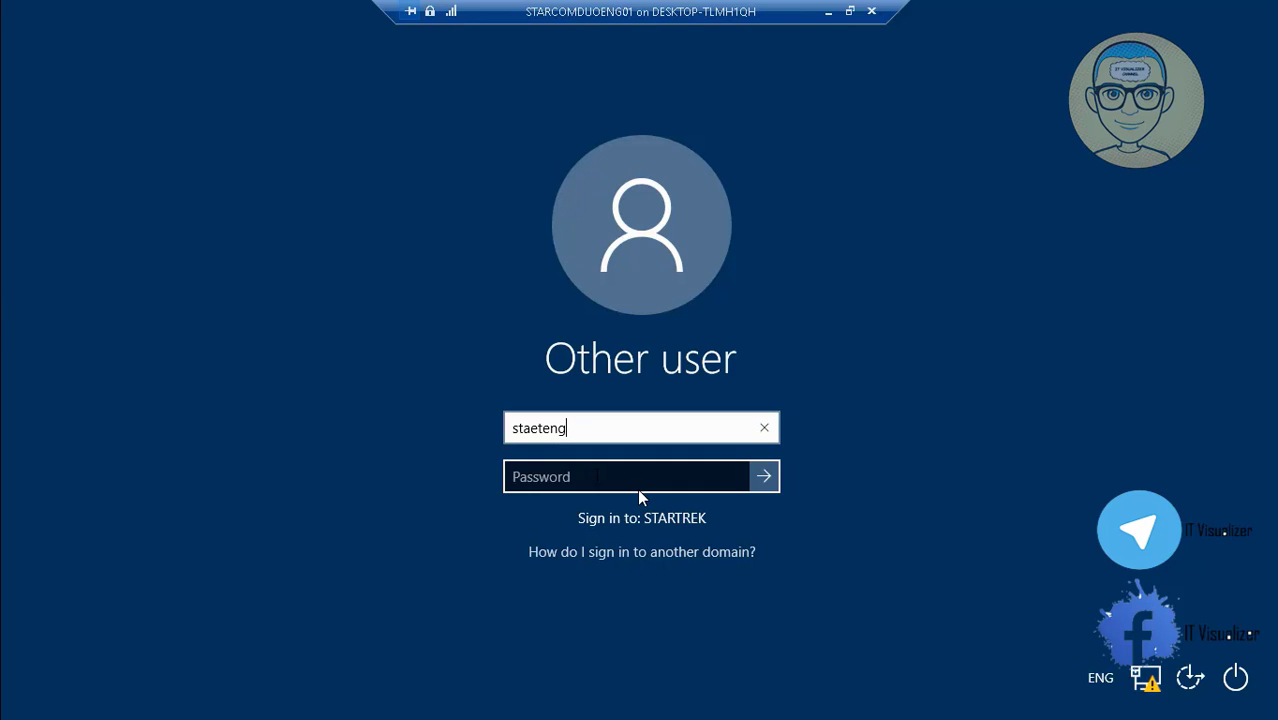
{"action": "key", "text": "Tab"}
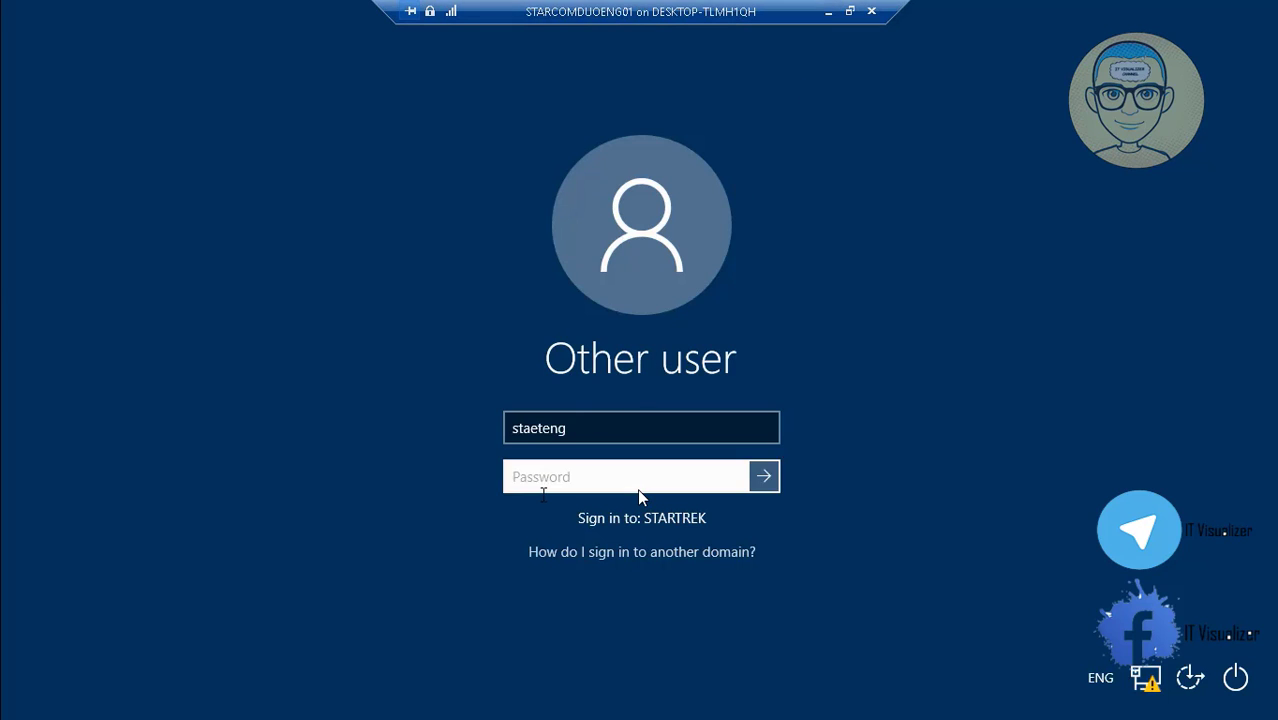
{"action": "type", "text": "••••••••••"}
{"action": "key", "text": "Return"}
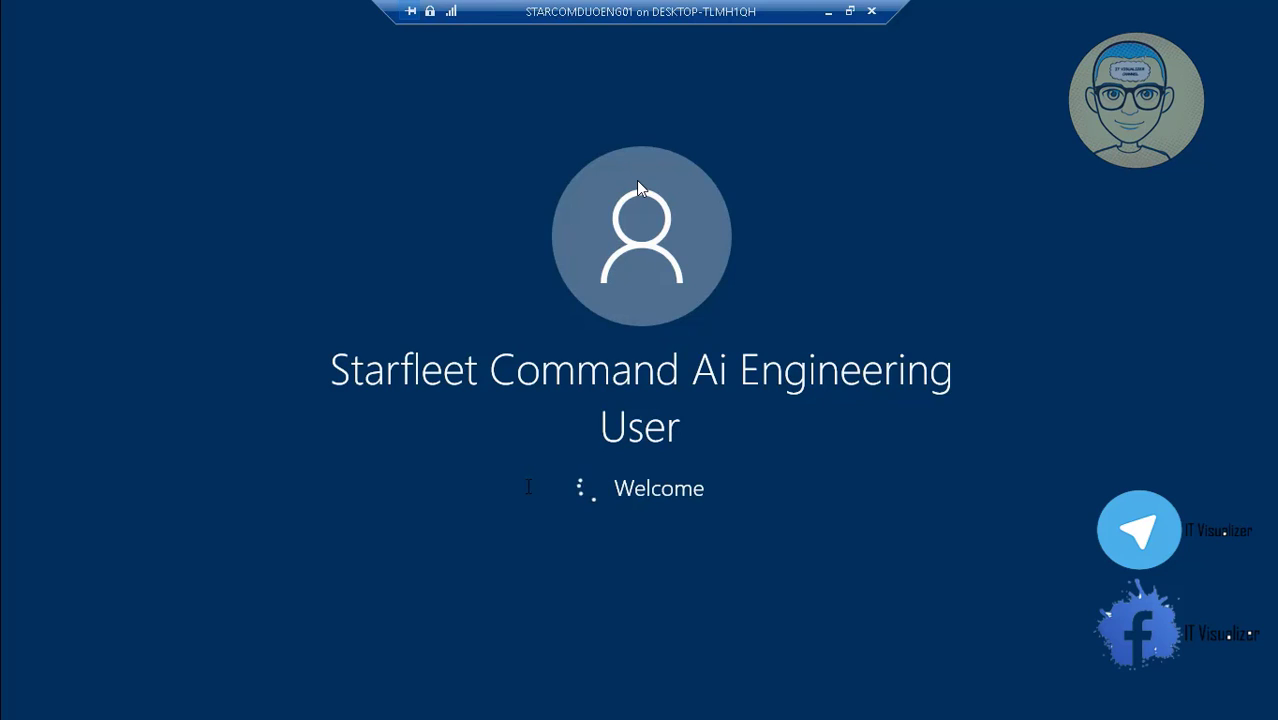
- Switch to the STARCOM_LCARS01 virtual machine and view the full names of the groups Starfleet Command Ai Engineering User belongs to
{"action": "left_click", "coordinate": [826, 12]}
{"action": "mouse_move", "coordinate": [574, 703]}
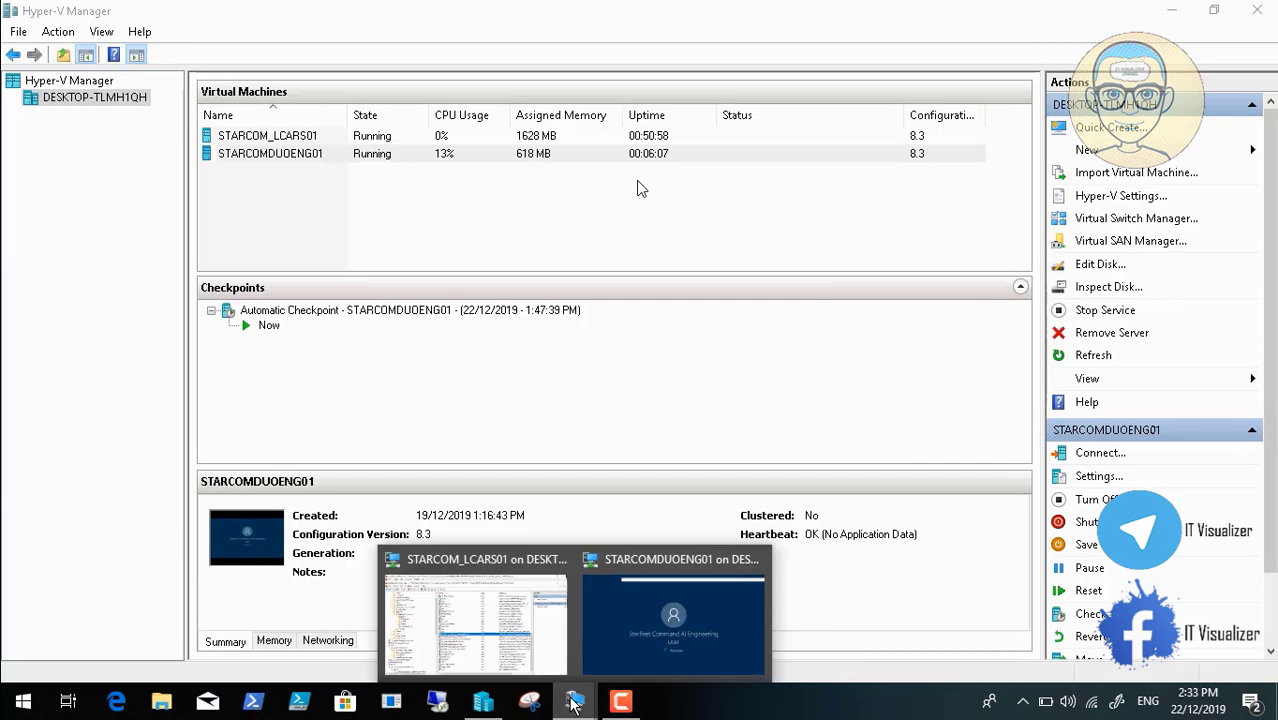
{"action": "left_click", "coordinate": [516, 655]}
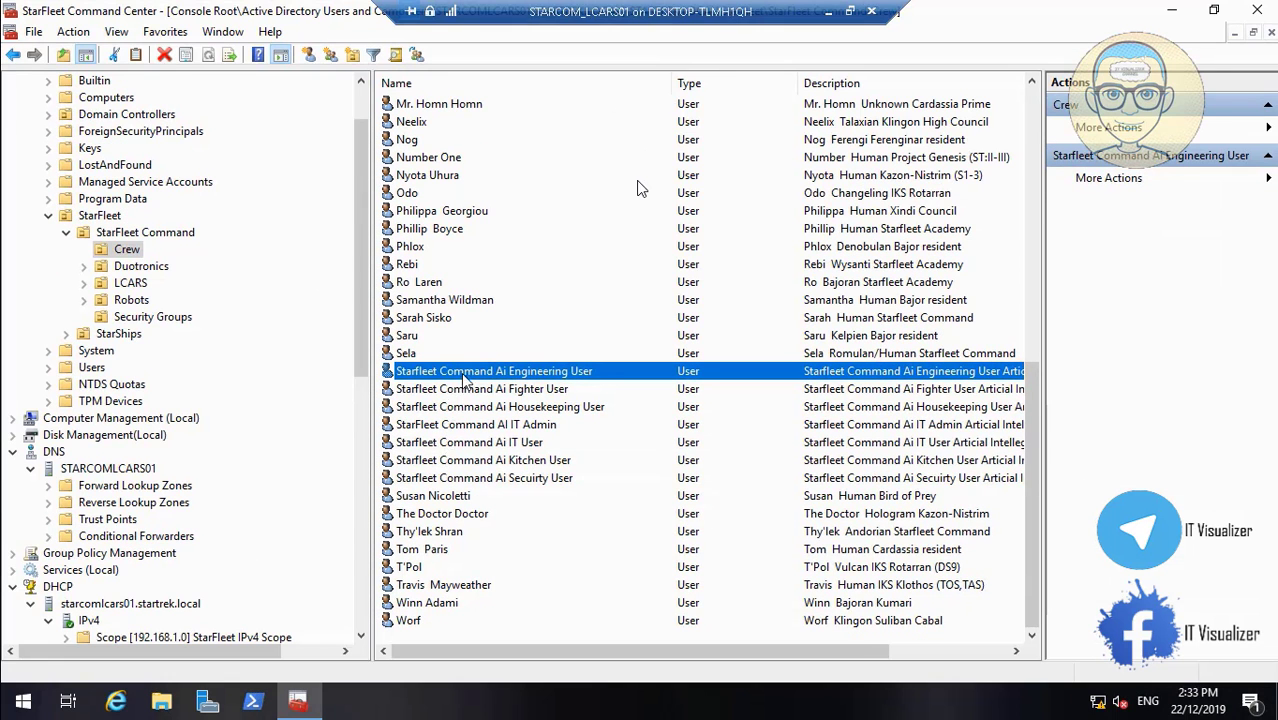
{"action": "double_click", "coordinate": [467, 378]}
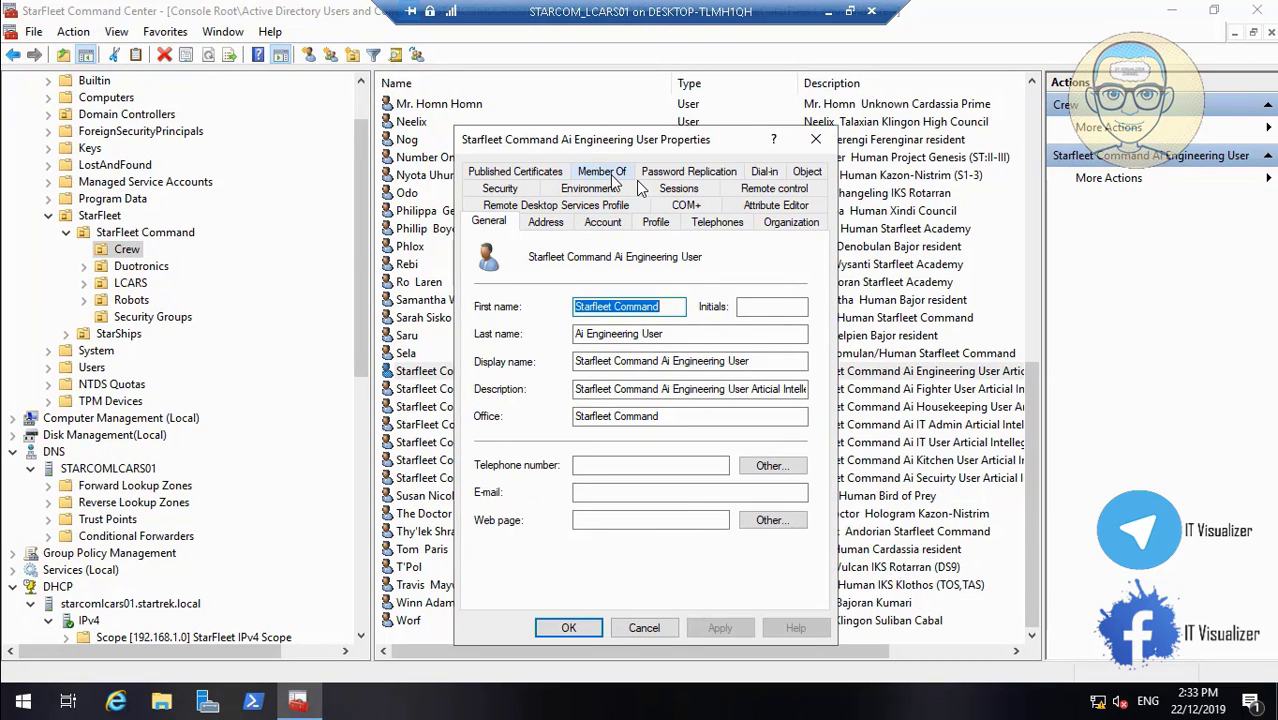
{"action": "left_click", "coordinate": [612, 176]}
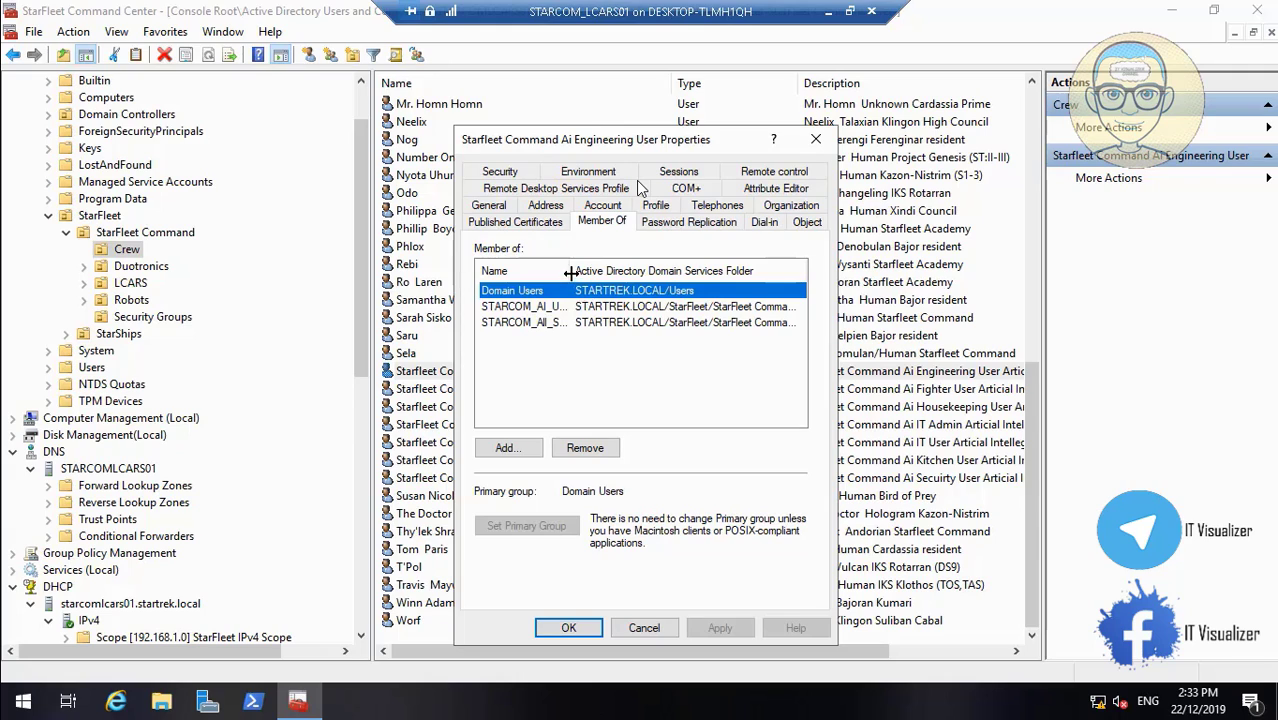
{"action": "left_click_drag", "start_coordinate": [571, 272], "coordinate": [737, 262]}
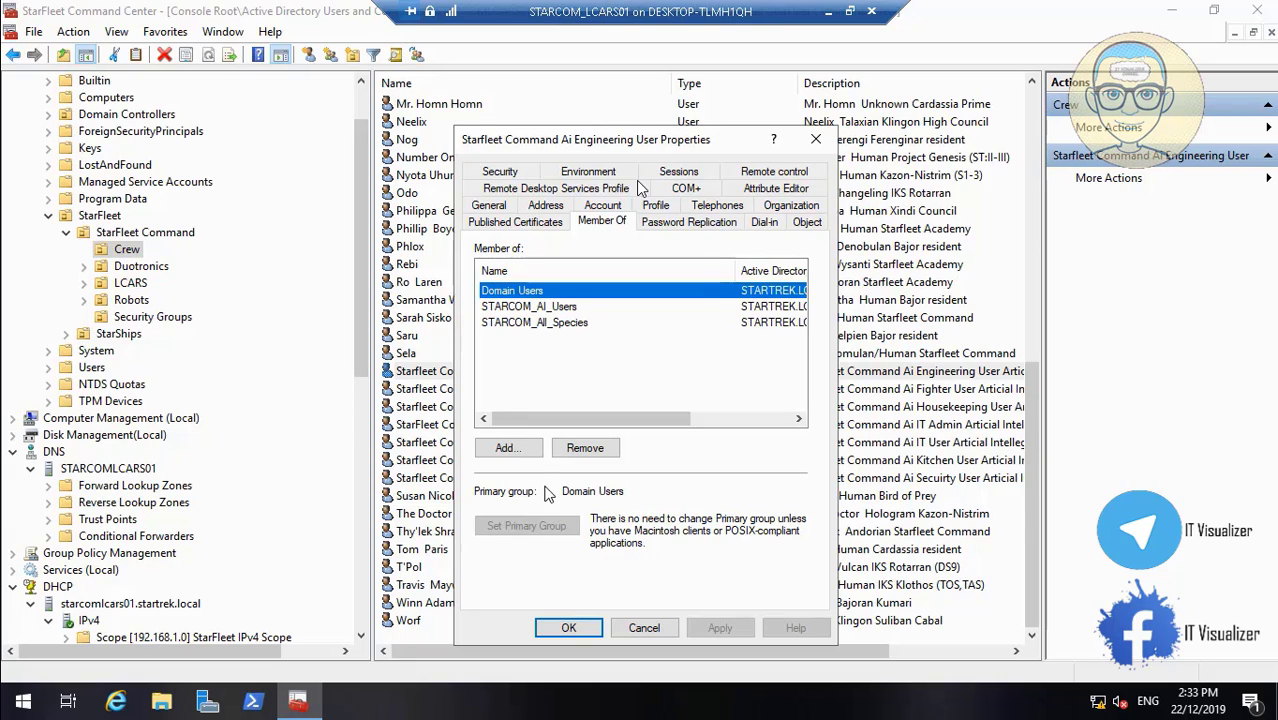
- Add Starfleet Command Ai Engineering User to the STARCOM_Engineering group and save the account properties
{"action": "left_click", "coordinate": [508, 449]}
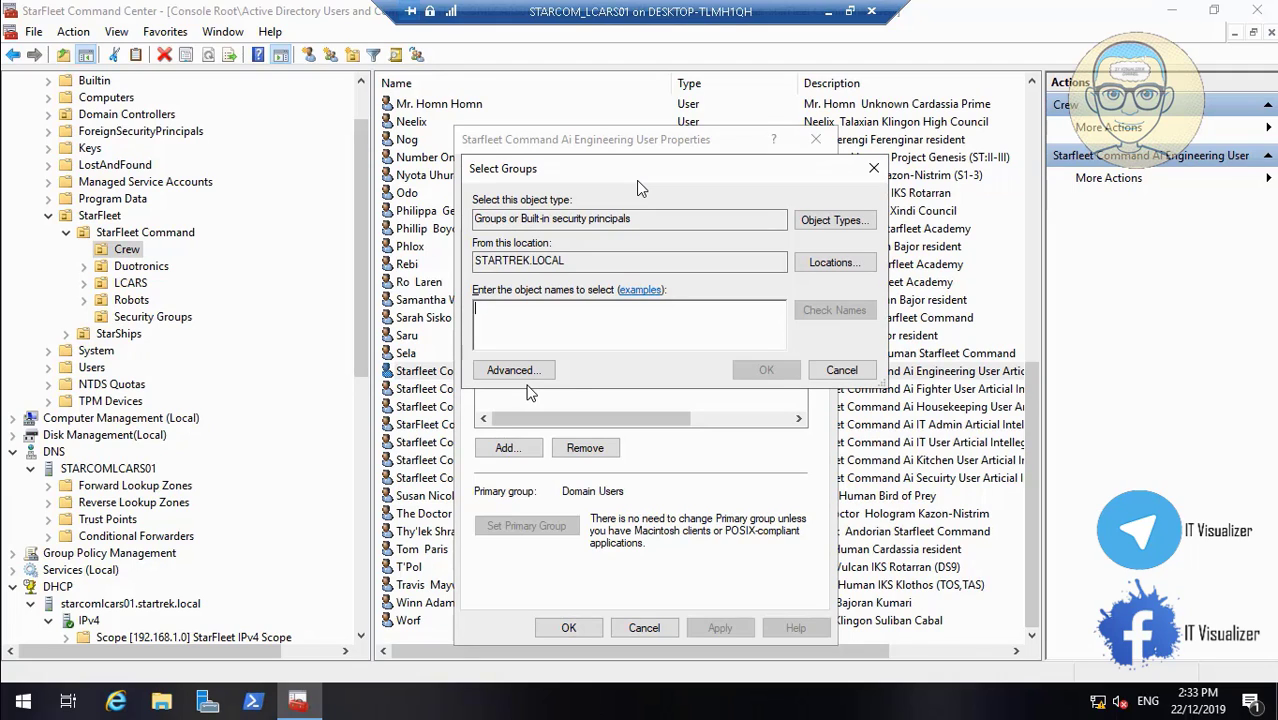
{"action": "type", "text": "Star"}
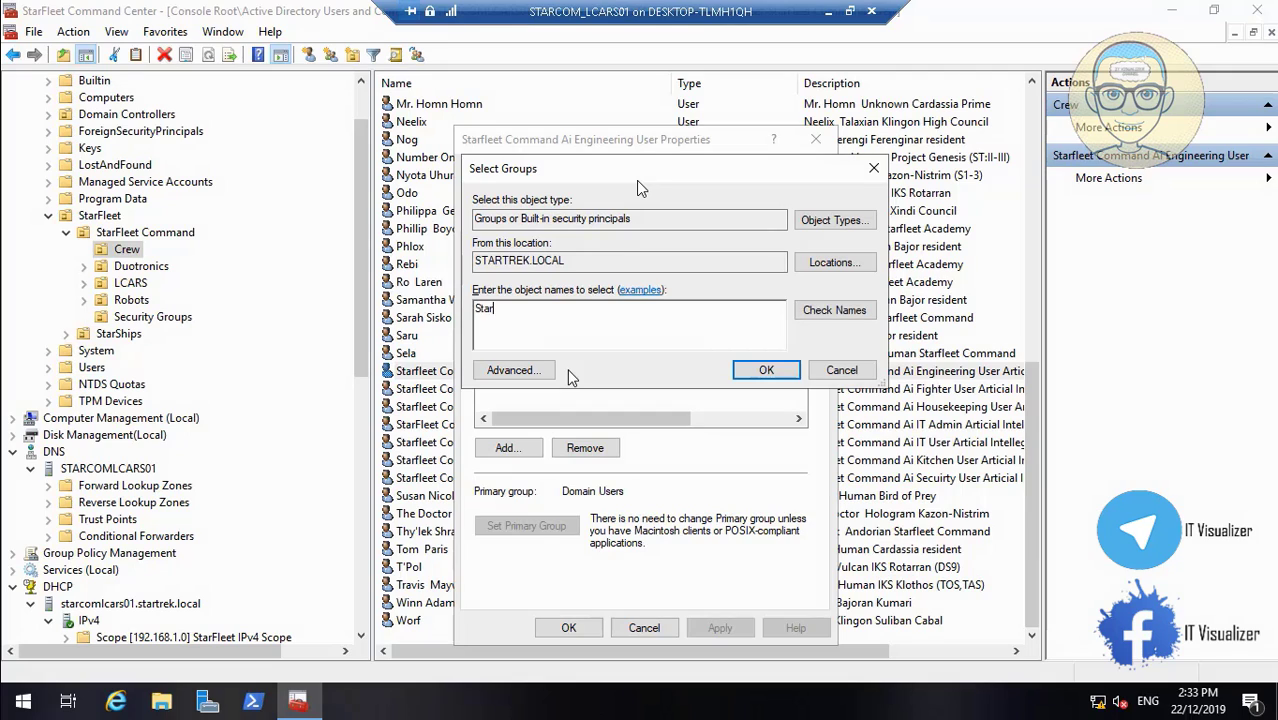
{"action": "type", "text": "com_eng"}
{"action": "left_click", "coordinate": [834, 310]}
{"action": "left_click", "coordinate": [766, 371]}
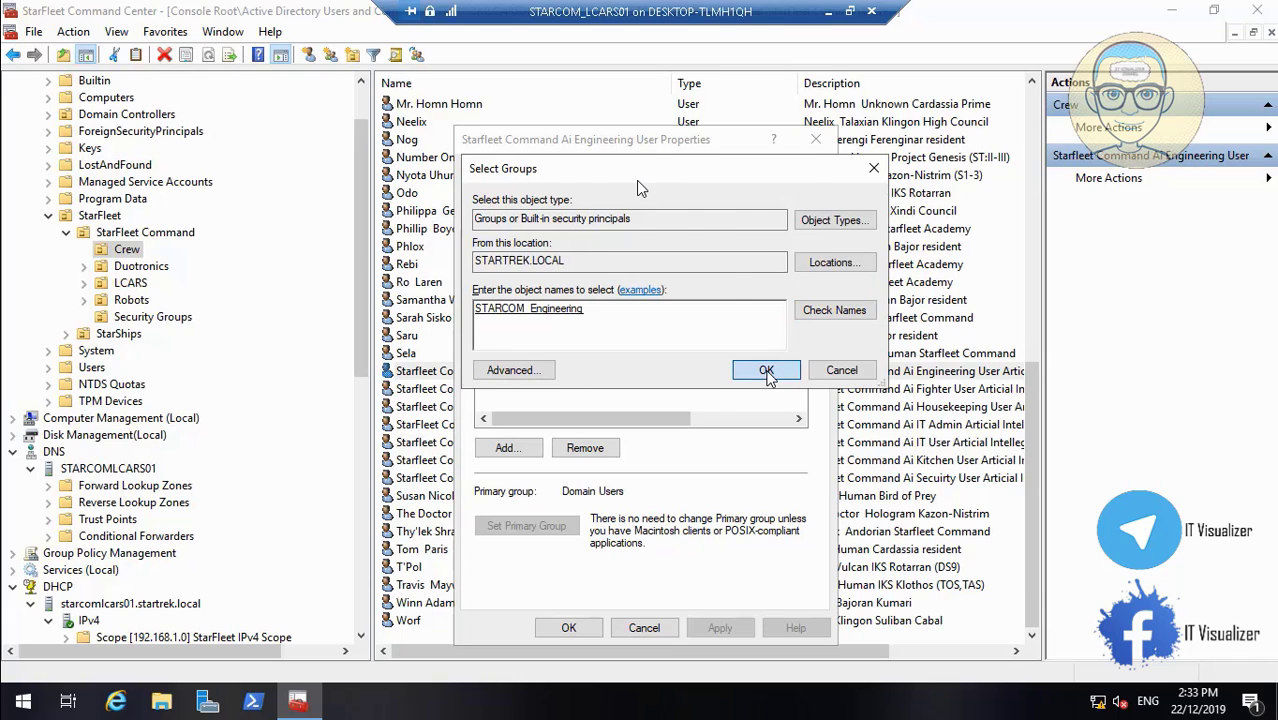
{"action": "left_click", "coordinate": [722, 628]}
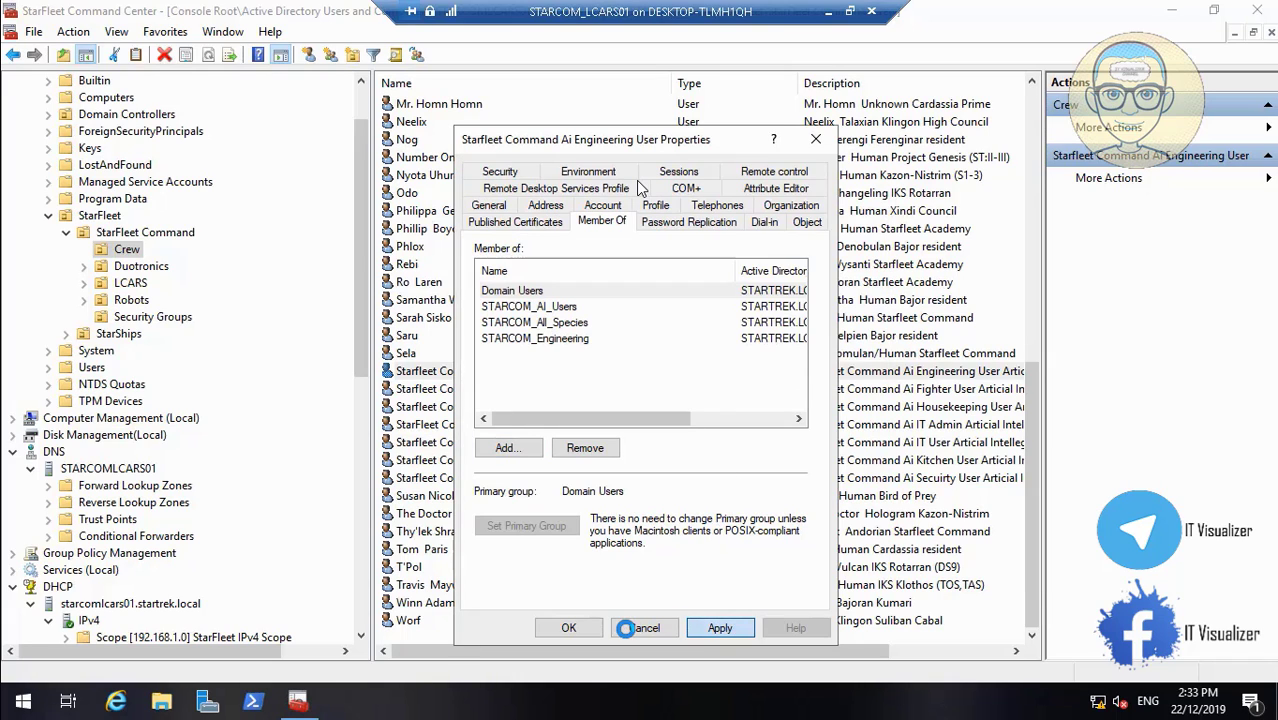
{"action": "left_click", "coordinate": [569, 628]}
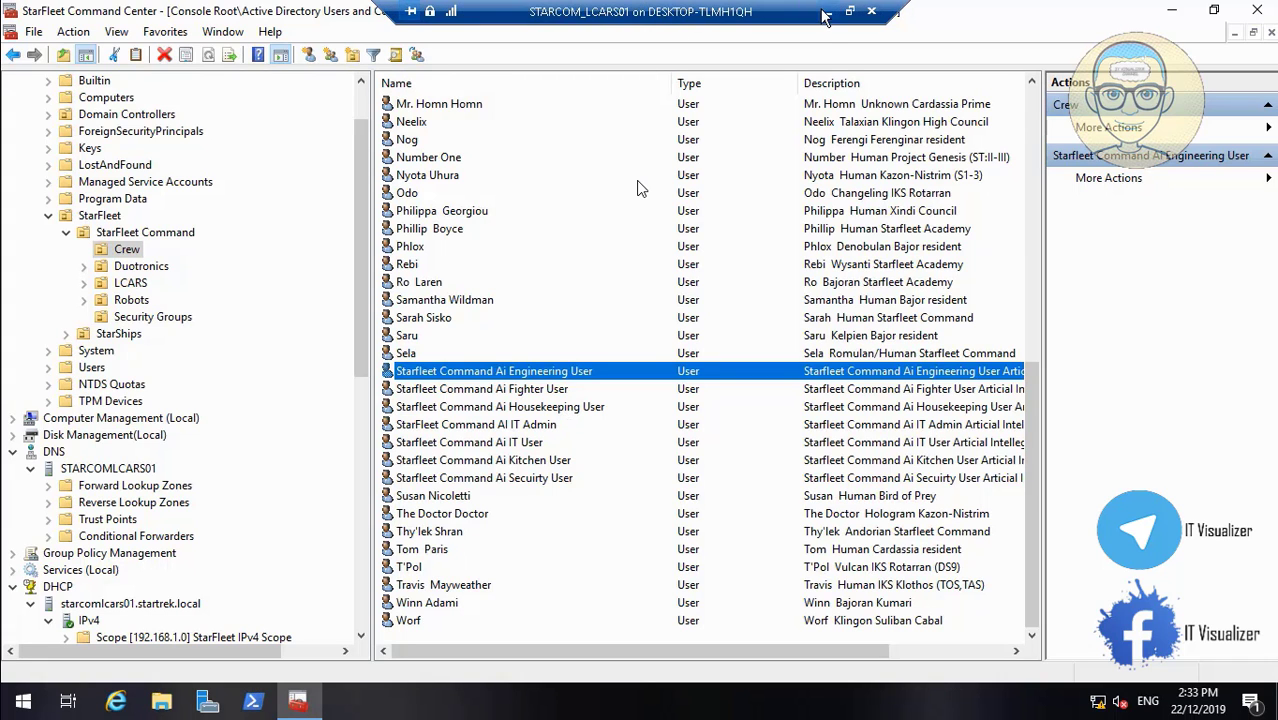
- Check the sign-in progress on the STARCOMDUOENG01 virtual machine, then return to Hyper-V Manager
{"action": "left_click", "coordinate": [824, 17]}
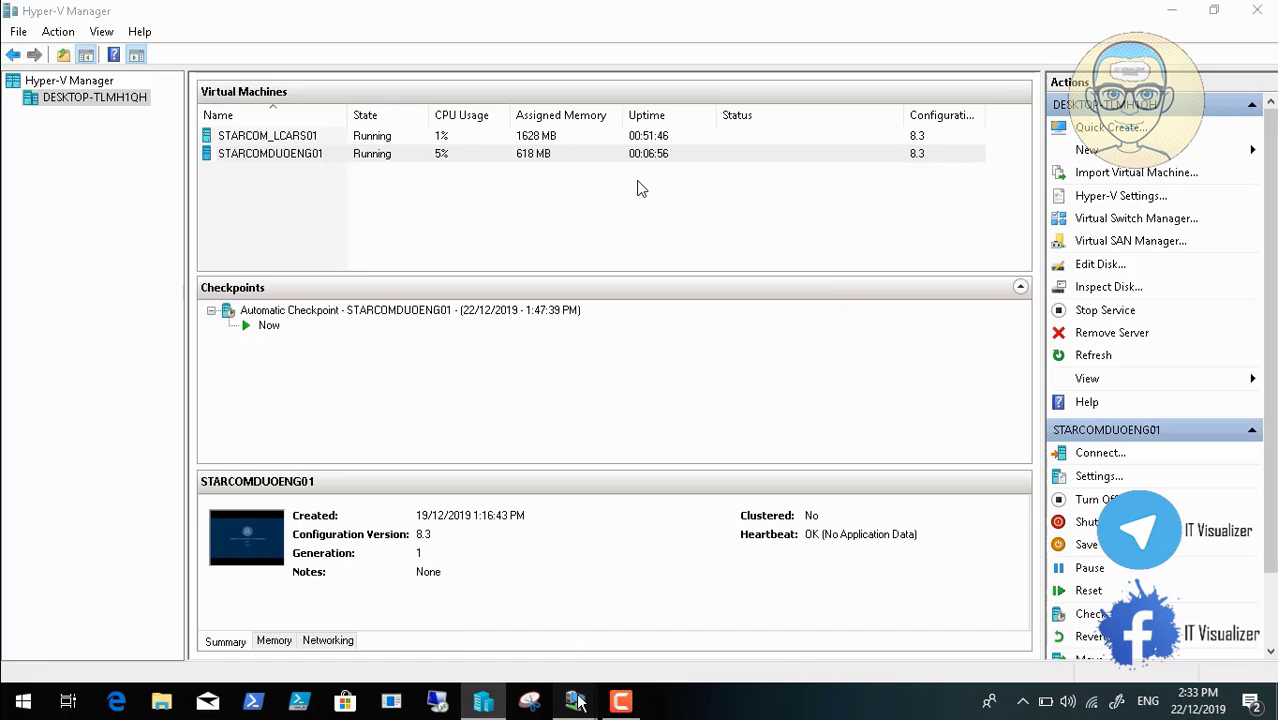
{"action": "mouse_move", "coordinate": [578, 703]}
{"action": "left_click", "coordinate": [651, 650]}
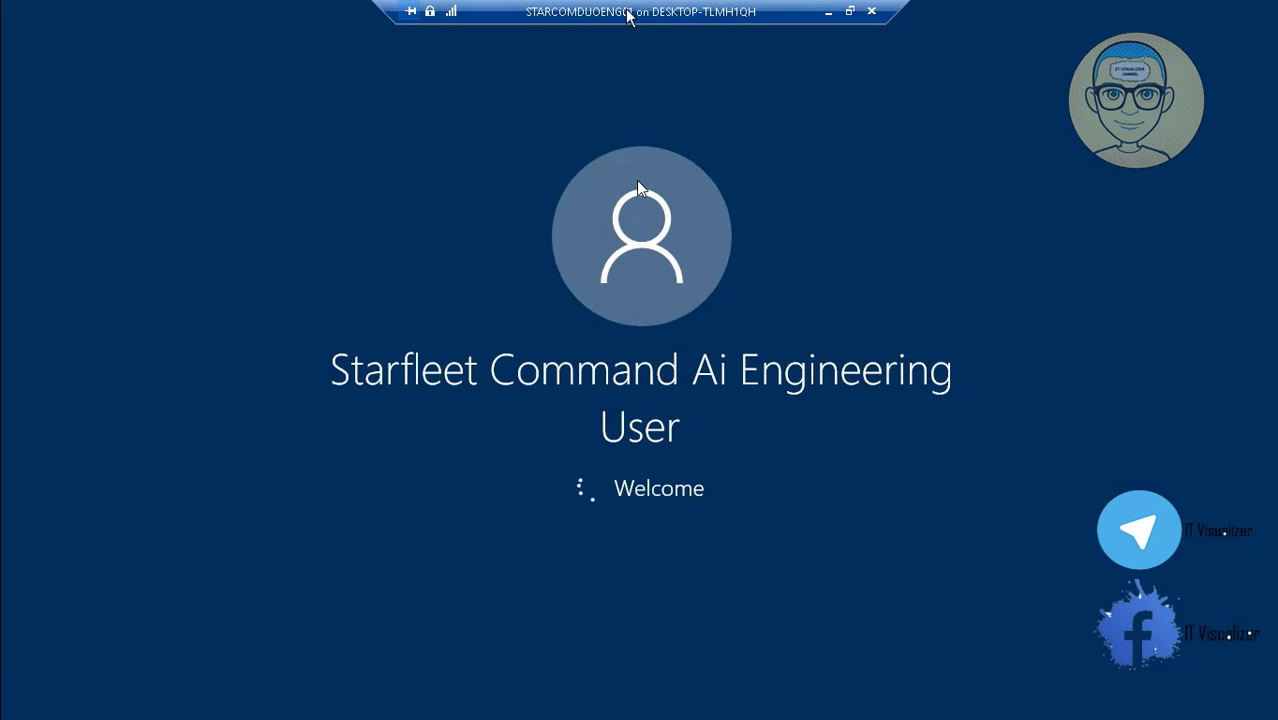
{"action": "left_click", "coordinate": [828, 11]}
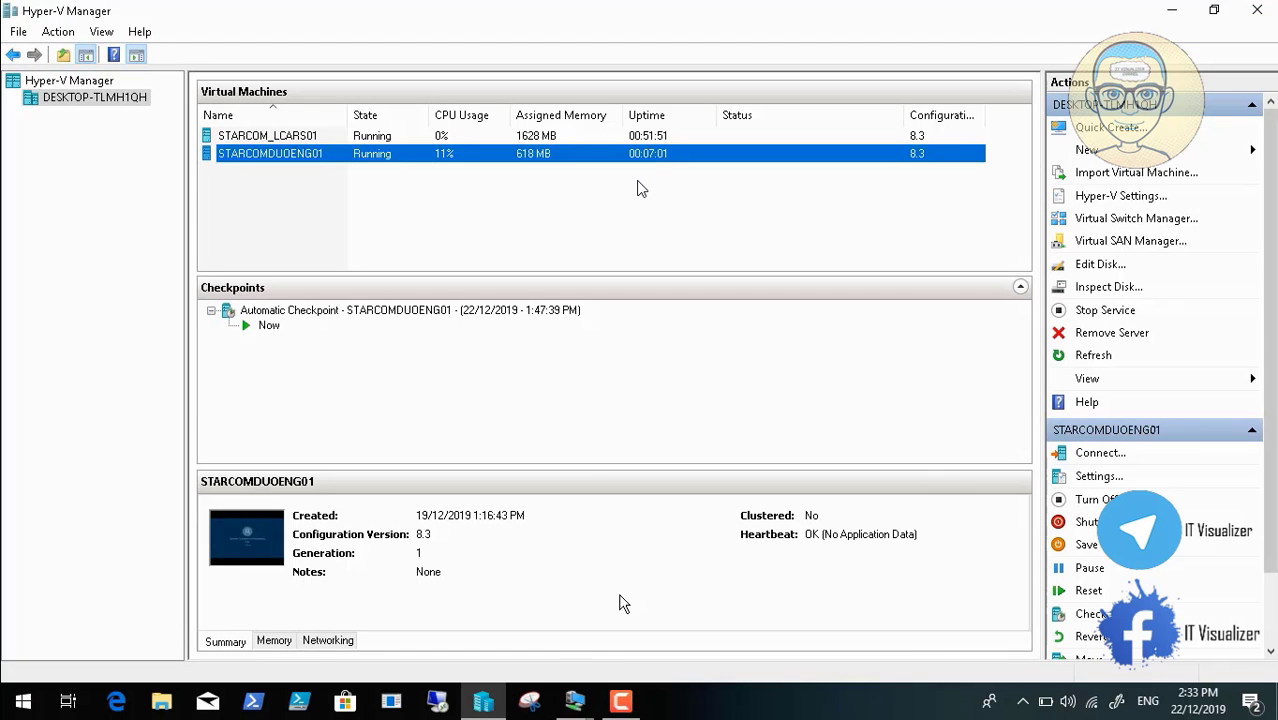
{"action": "left_click", "coordinate": [619, 703]}
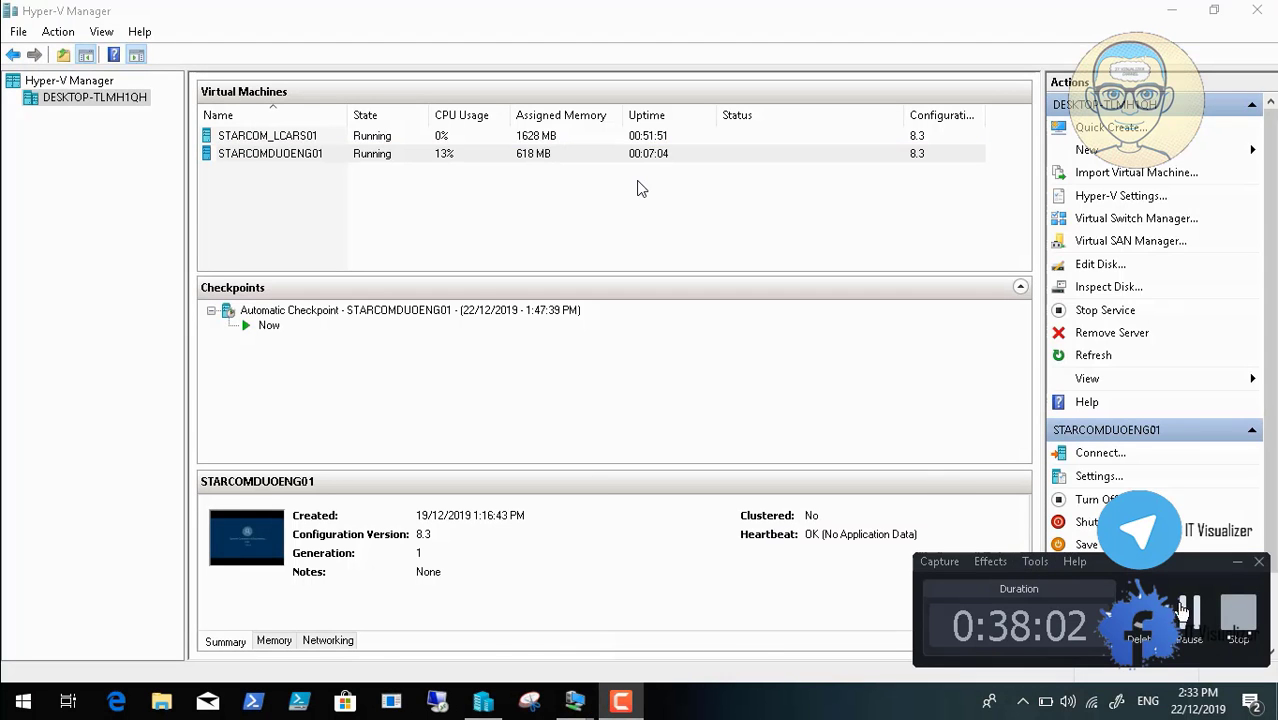
{"action": "left_click", "coordinate": [1190, 615]}
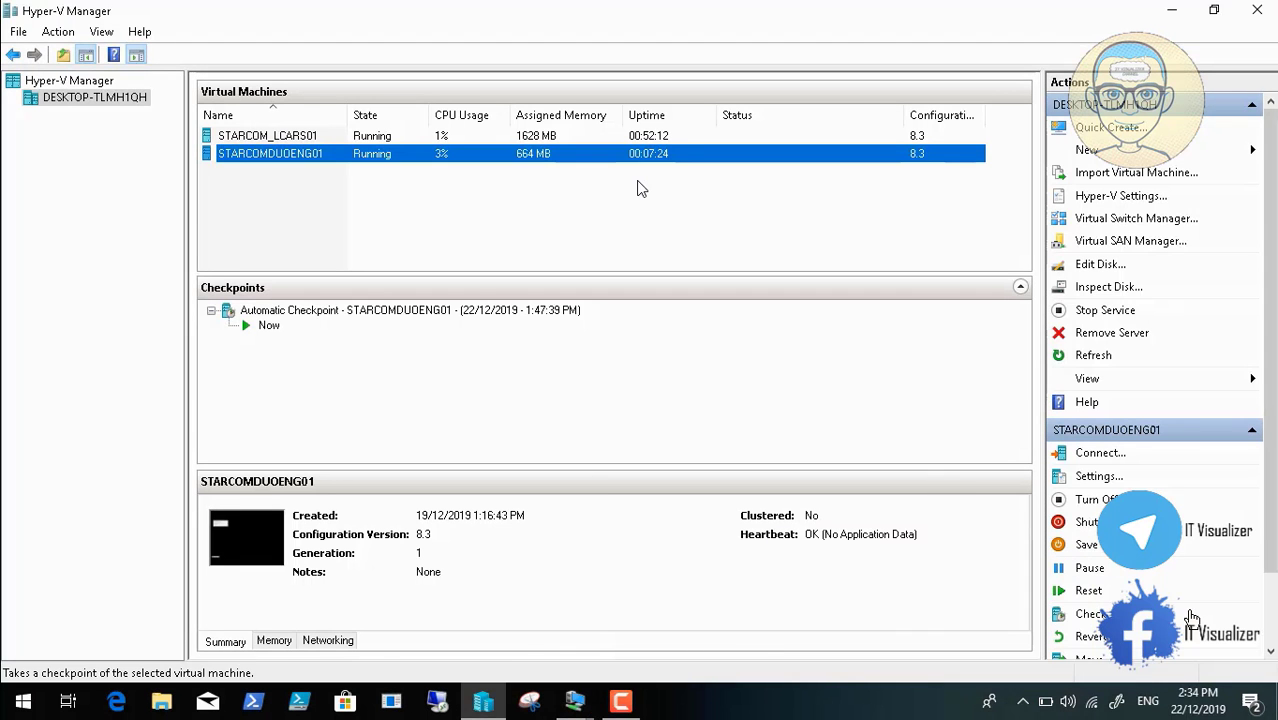
- Return to the STARCOMDUOENG01 virtual machine and dismiss the idlelogoff.exe error message
{"action": "left_click", "coordinate": [575, 703]}
{"action": "left_click", "coordinate": [653, 652]}
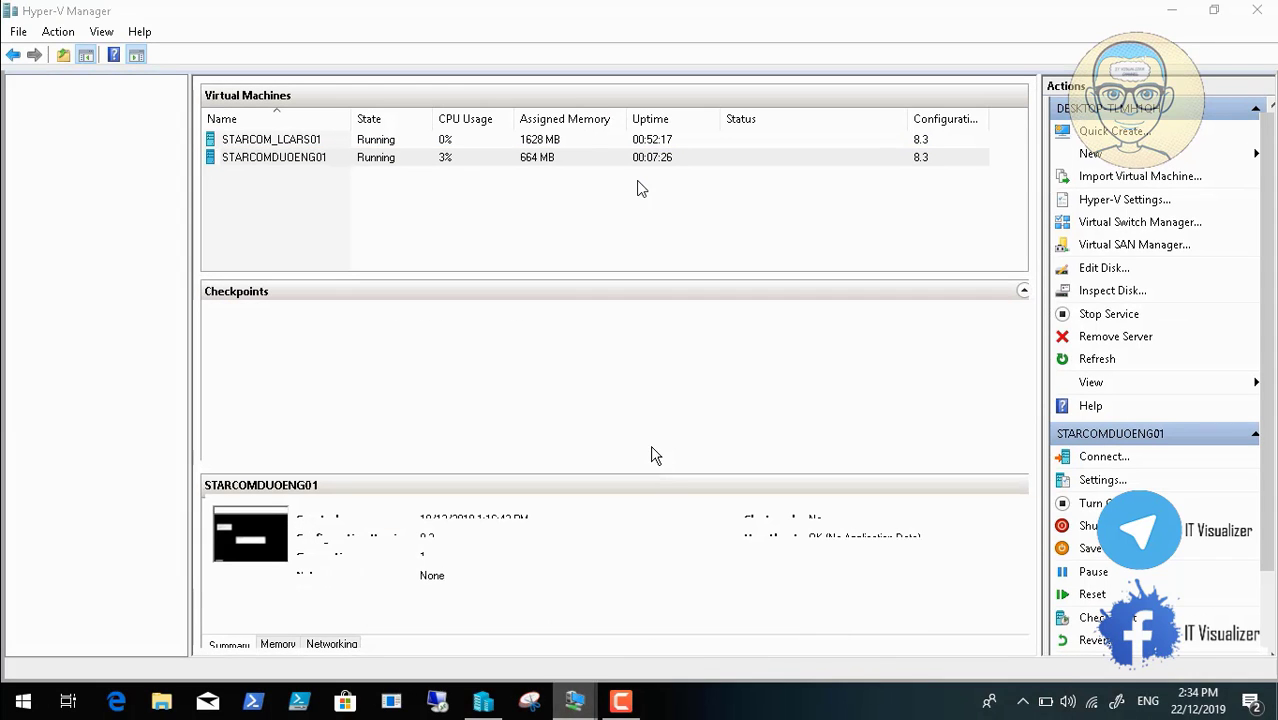
{"action": "left_click", "coordinate": [575, 703]}
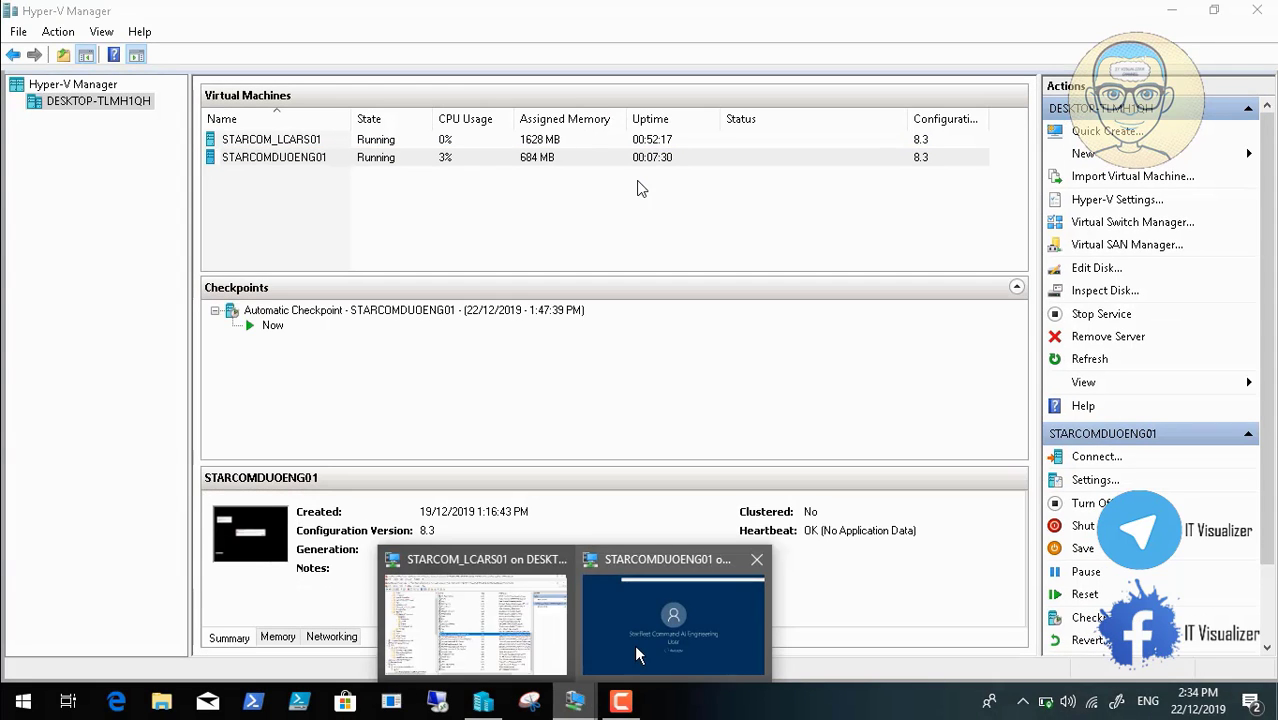
{"action": "left_click", "coordinate": [637, 655]}
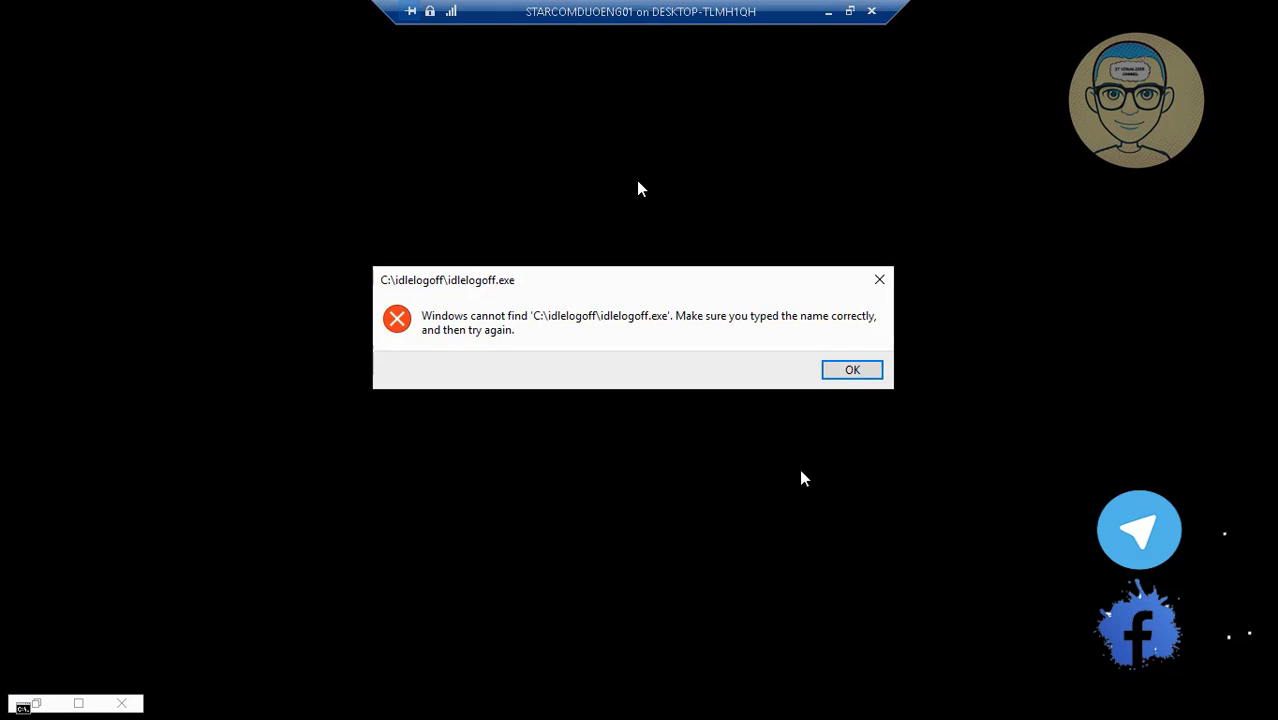
{"action": "left_click", "coordinate": [852, 370]}
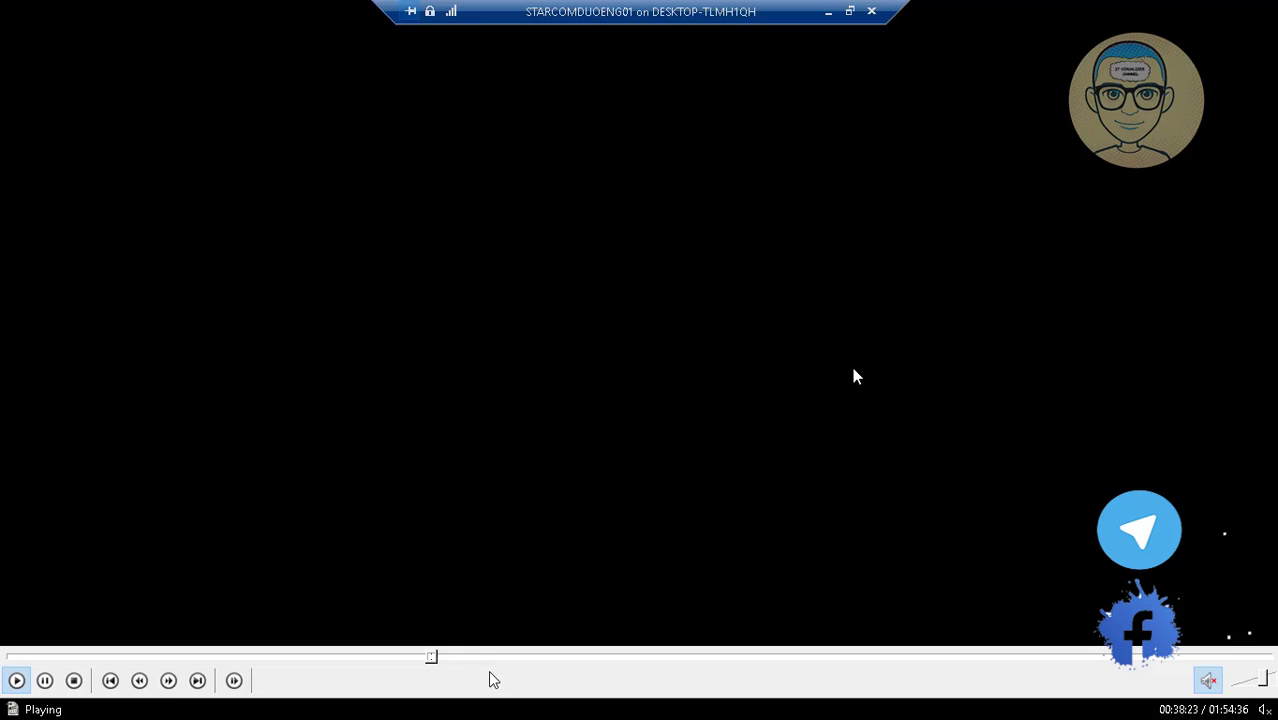
- Skim the session recording to review how the Departement Shares (M:) drive opens on STARCOMDUOENG01
{"action": "left_click", "coordinate": [441, 660]}
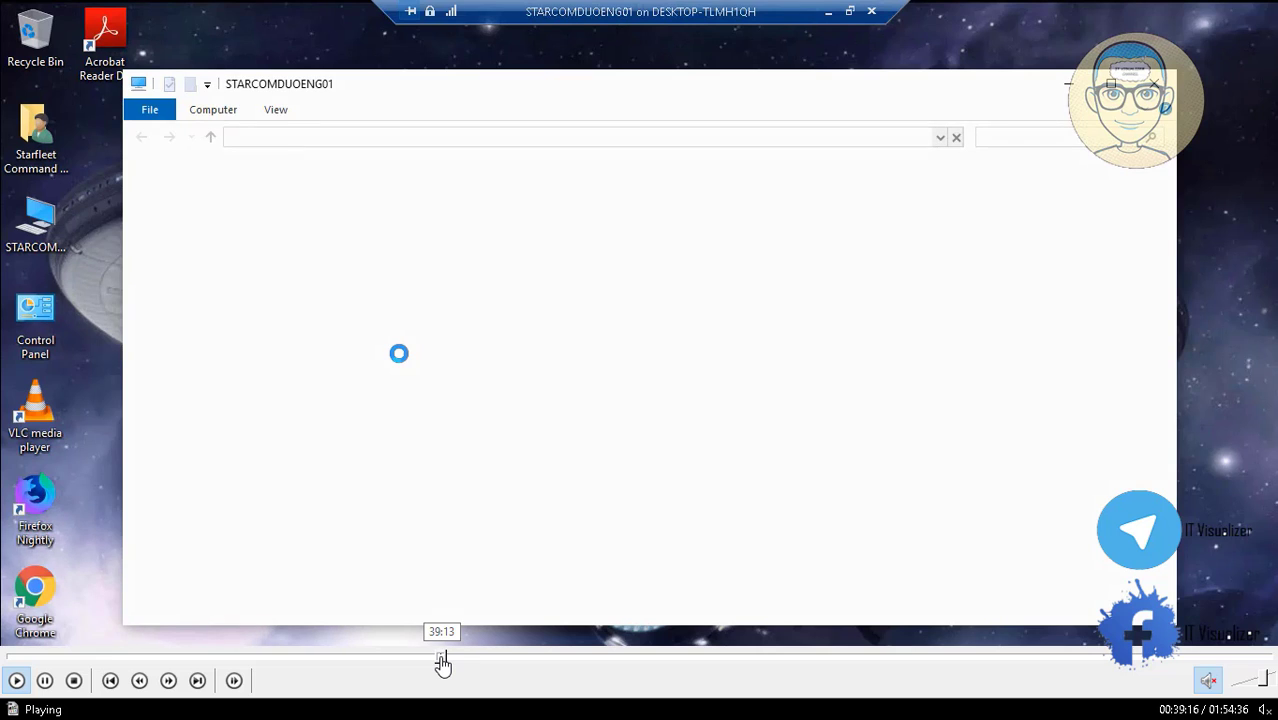
{"action": "left_click", "coordinate": [440, 660]}
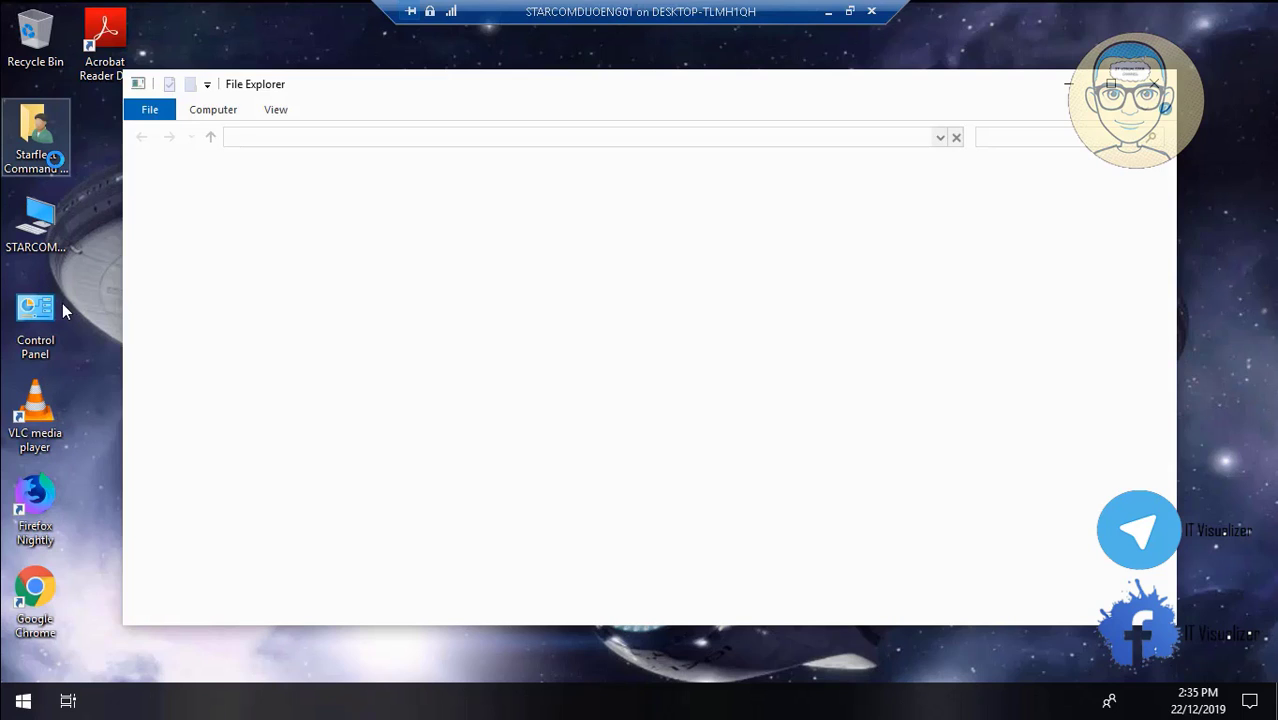
{"action": "mouse_move", "coordinate": [107, 694]}
{"action": "left_click", "coordinate": [18, 684]}
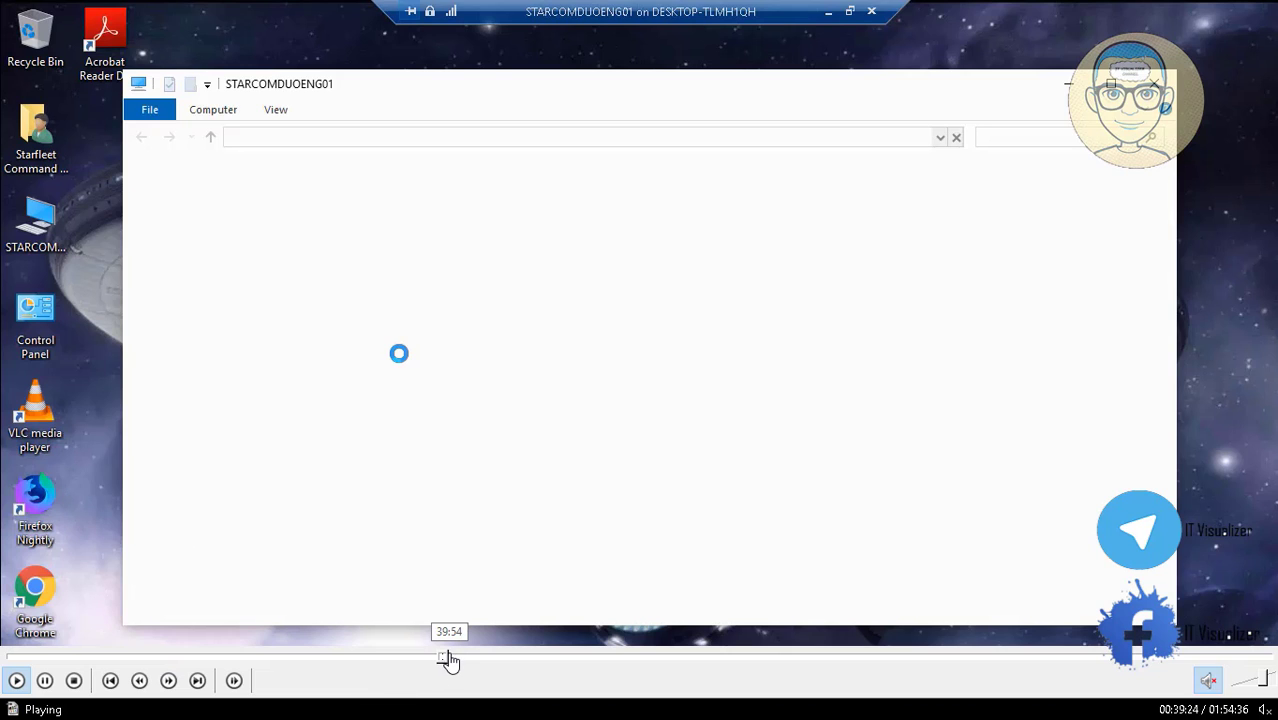
{"action": "left_click", "coordinate": [448, 660]}
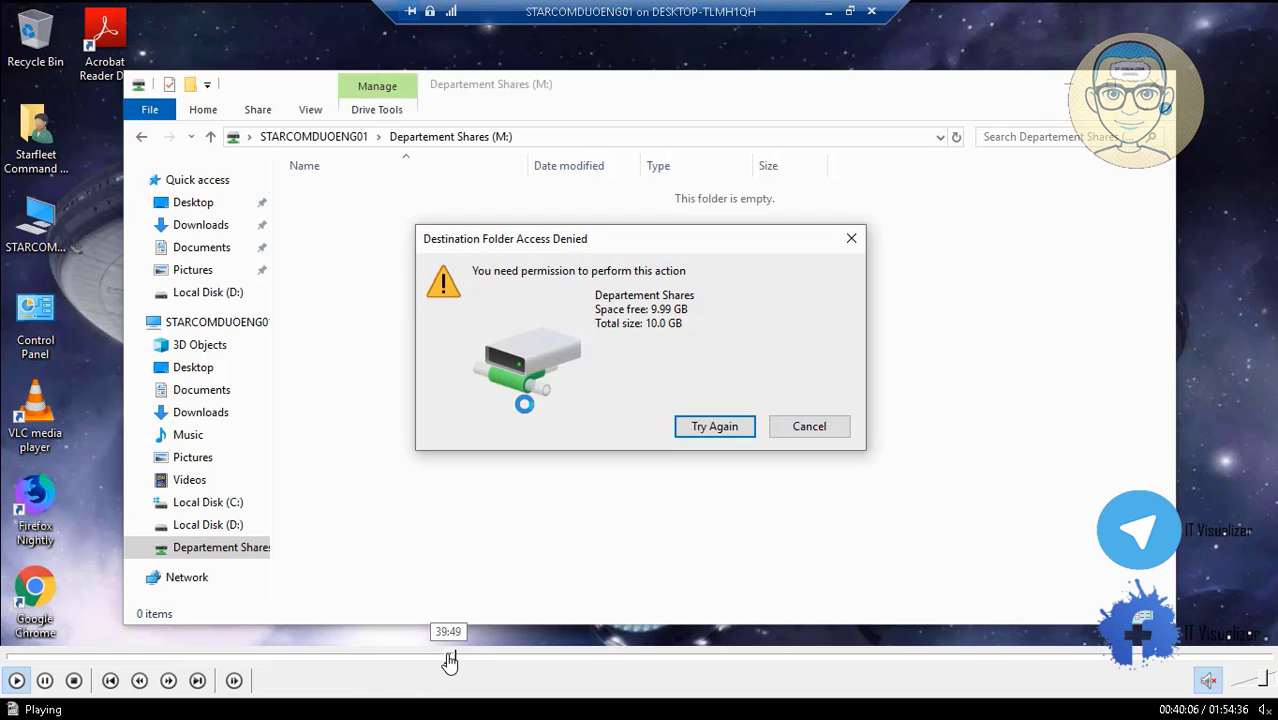
{"action": "left_click", "coordinate": [447, 660]}
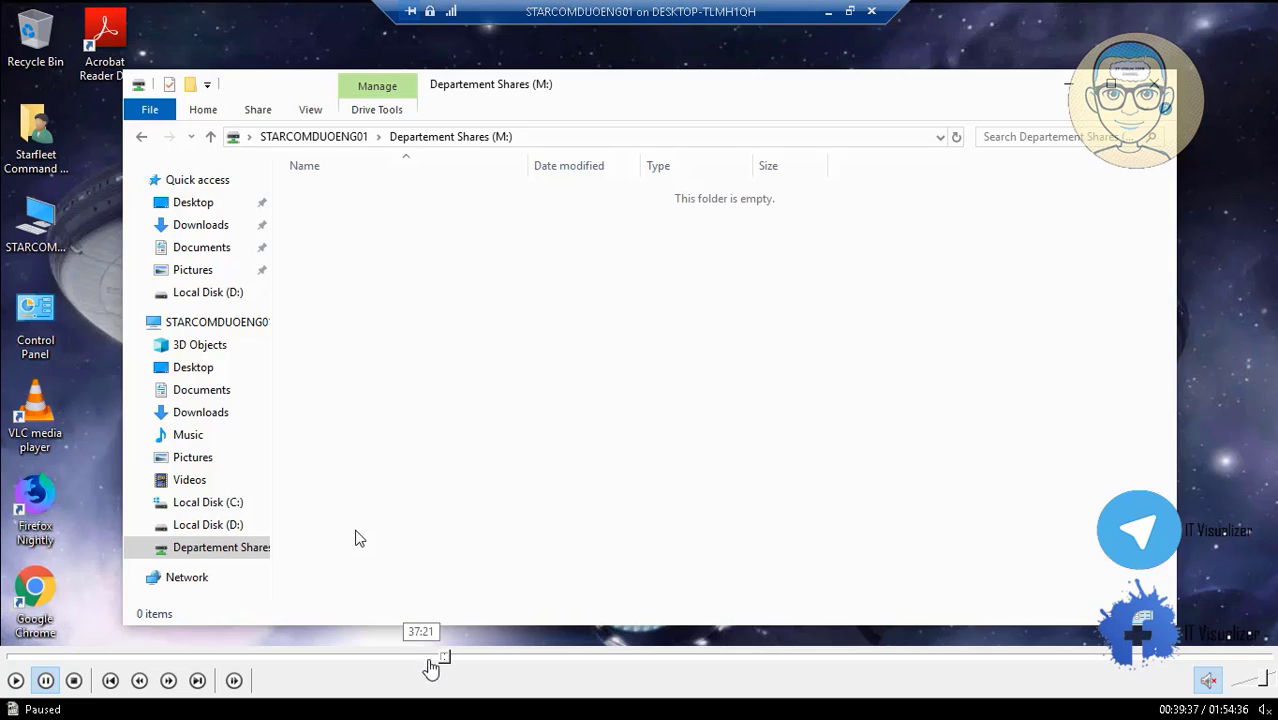
{"action": "left_click", "coordinate": [445, 660]}
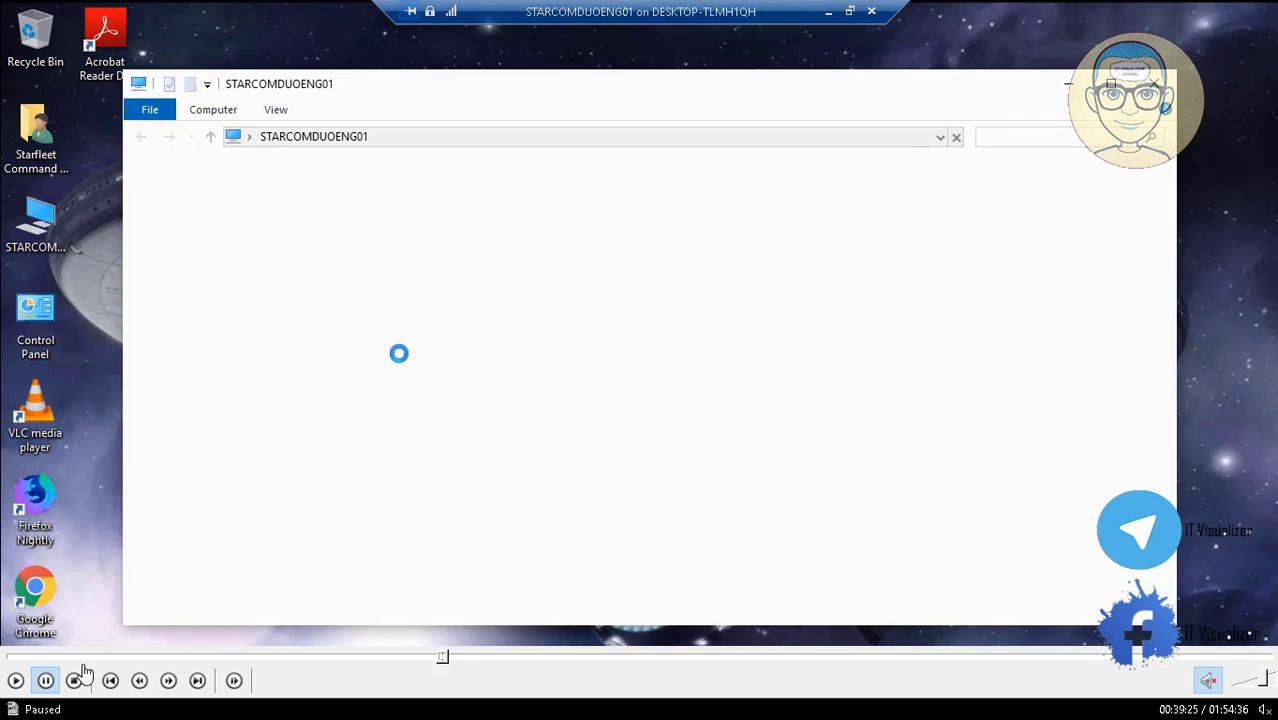
{"action": "left_click", "coordinate": [15, 680]}
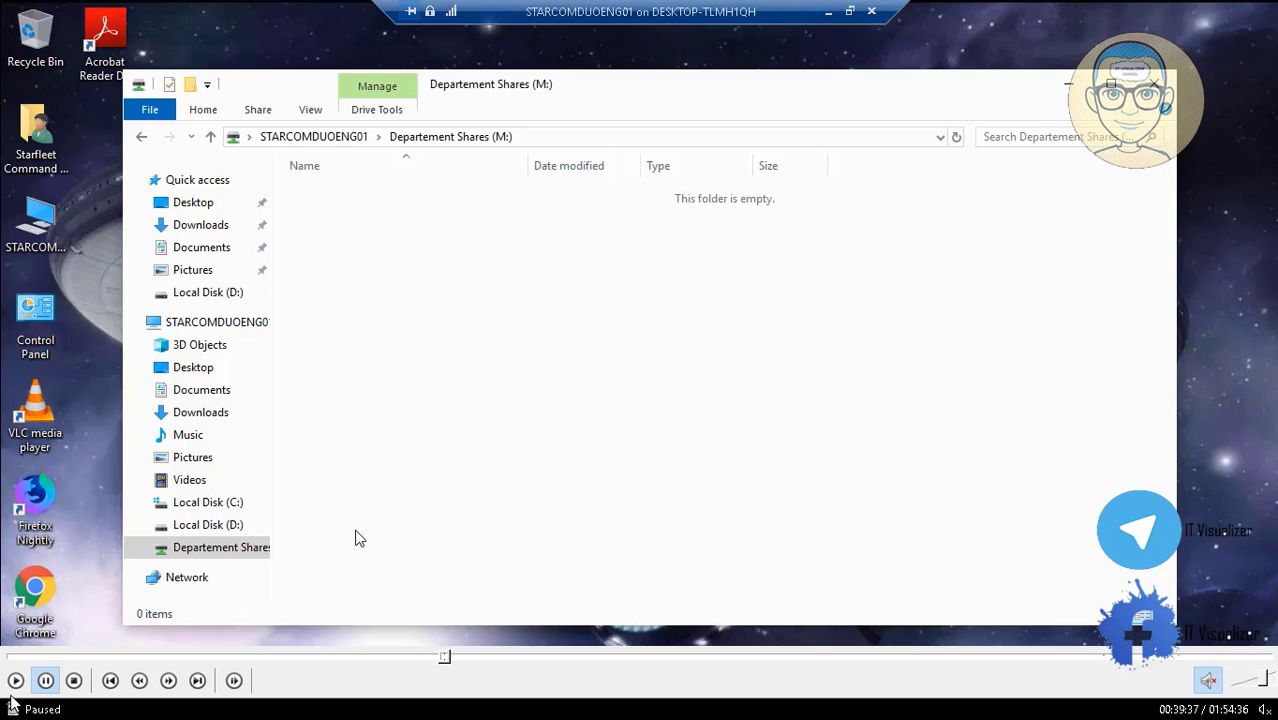
{"action": "left_click", "coordinate": [15, 680]}
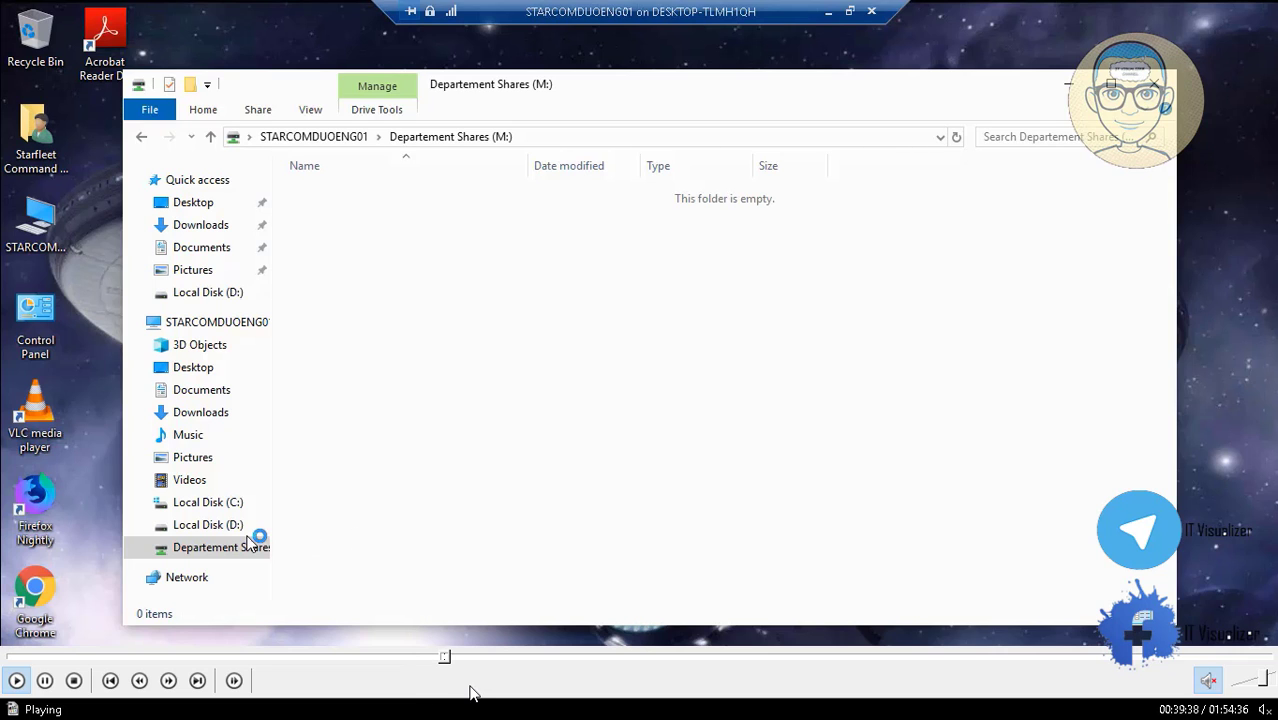
- Skip ahead in the session recording to about 42:41, at the next sign-in on STARCOMDUOENG01
{"action": "left_click", "coordinate": [451, 659]}
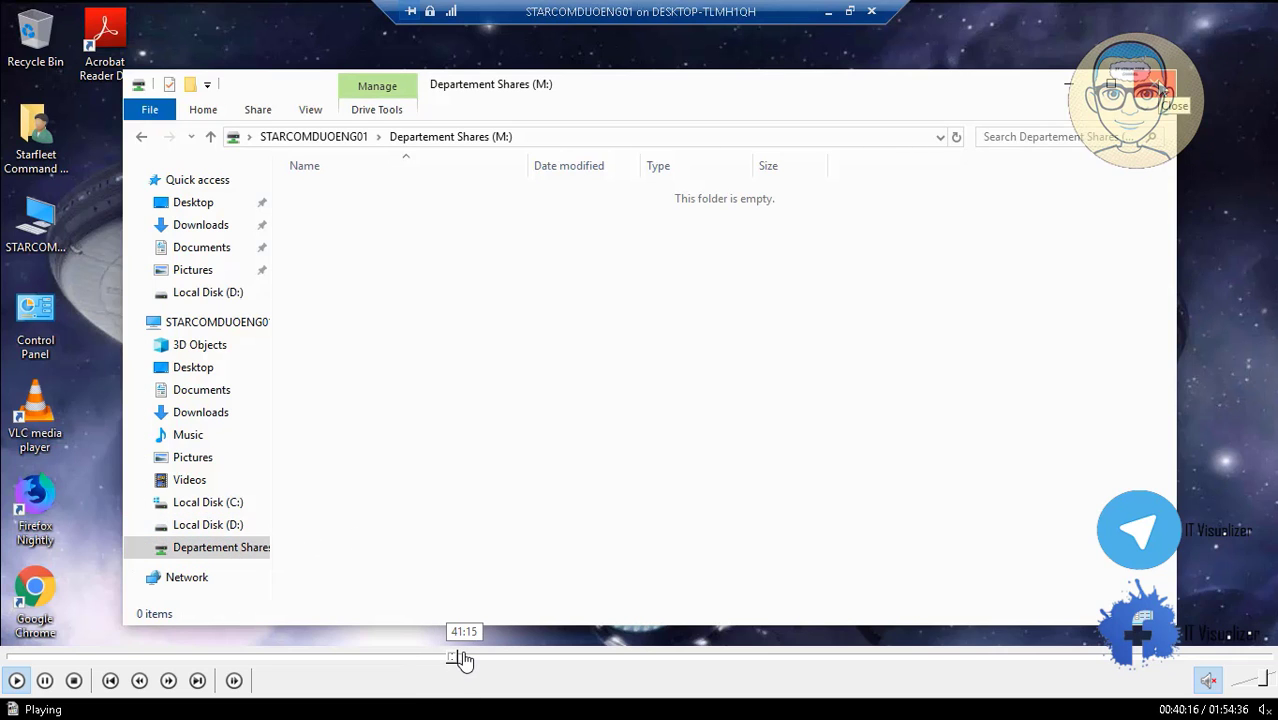
{"action": "left_click", "coordinate": [460, 659]}
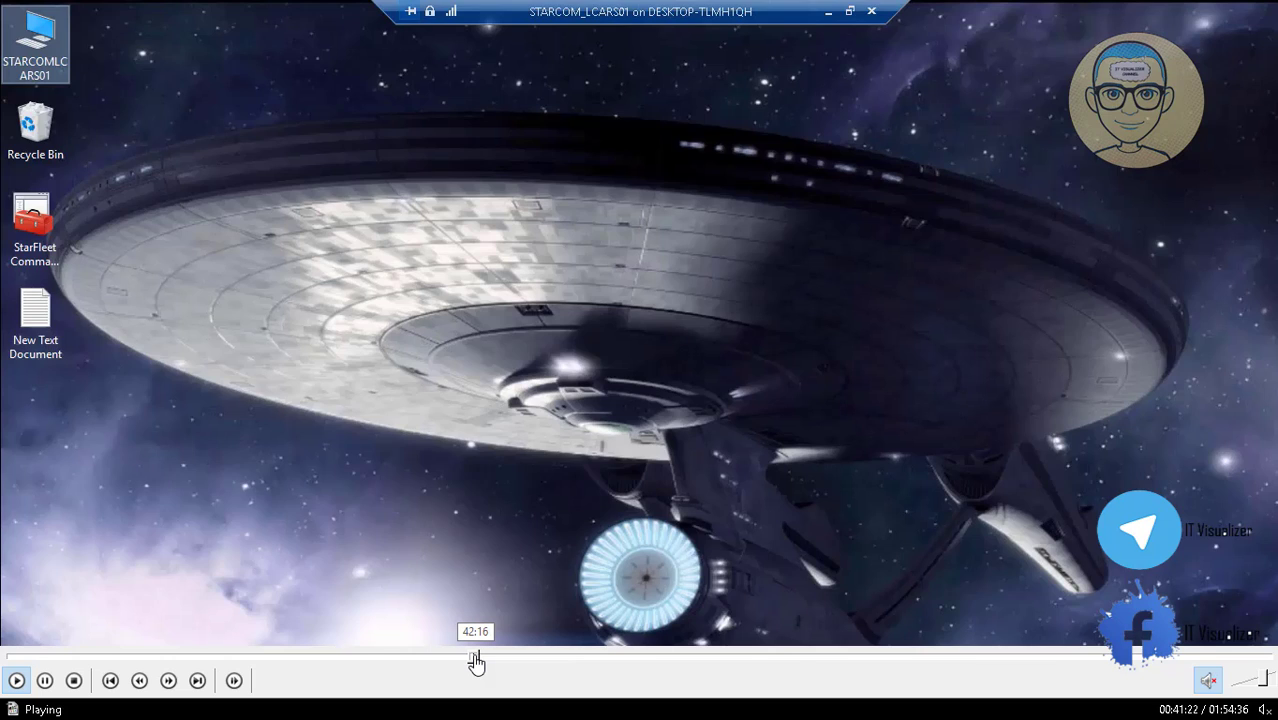
{"action": "left_click", "coordinate": [475, 660]}
{"action": "left_click", "coordinate": [479, 660]}
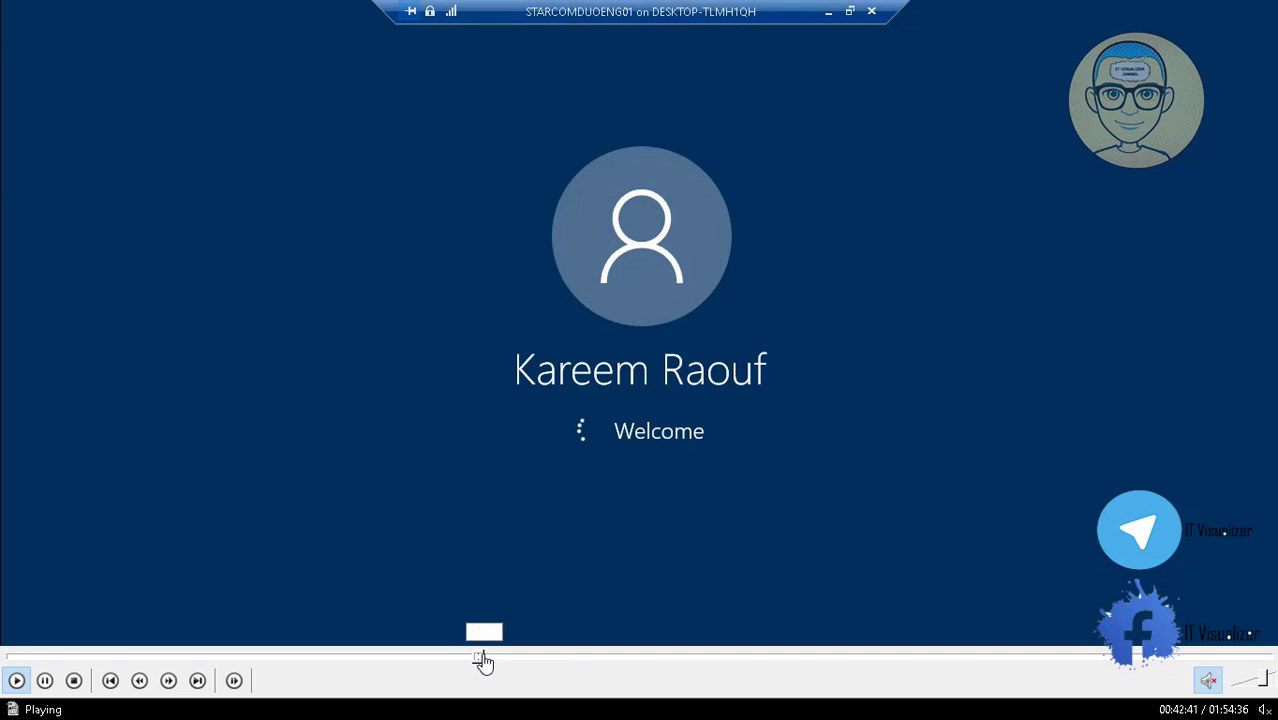
- Skip past the sign-in wait in the session recording and open the Departement Shares (M:) drive to examine its department folders
{"action": "left_click", "coordinate": [474, 660]}
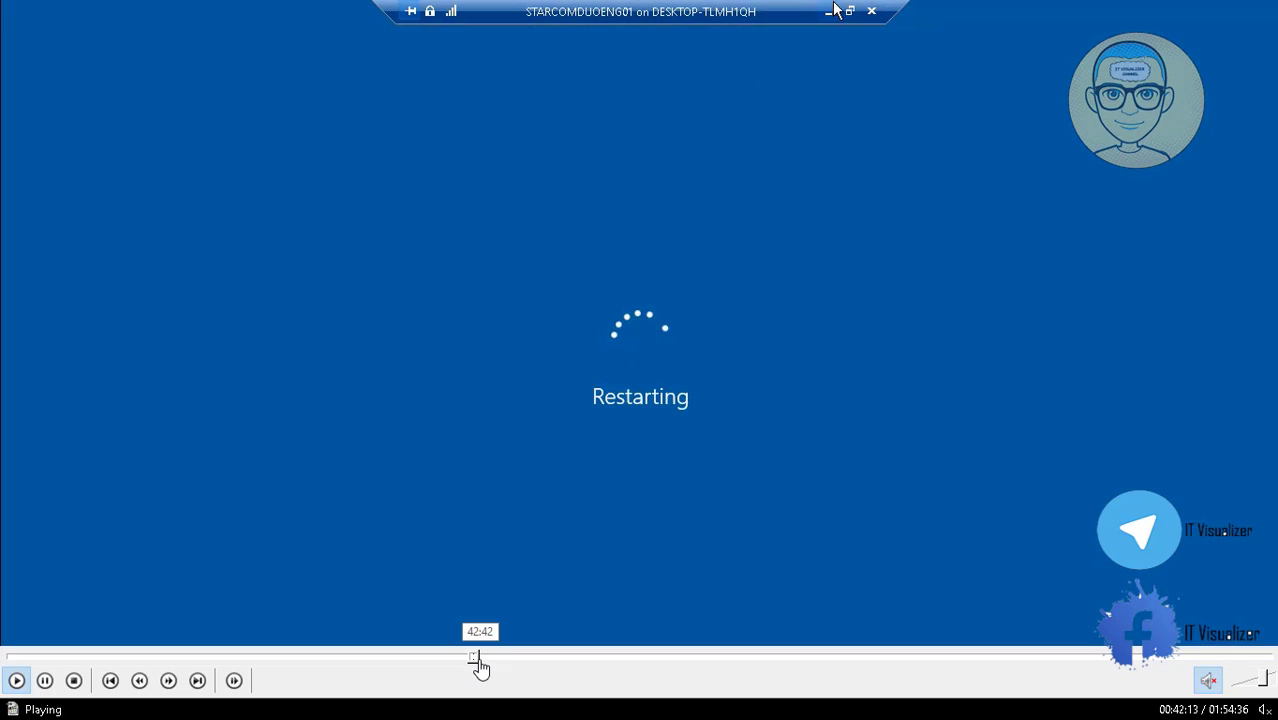
{"action": "left_click", "coordinate": [478, 657]}
{"action": "left_click", "coordinate": [485, 657]}
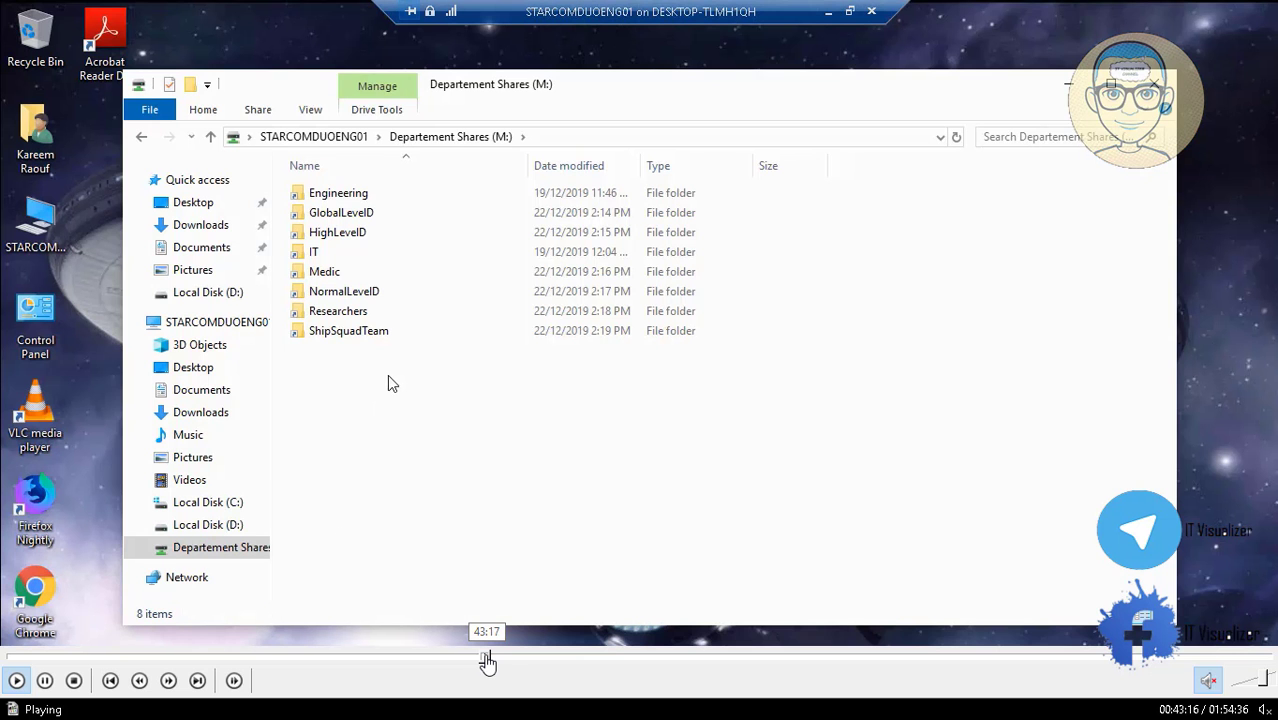
{"action": "left_click", "coordinate": [484, 657]}
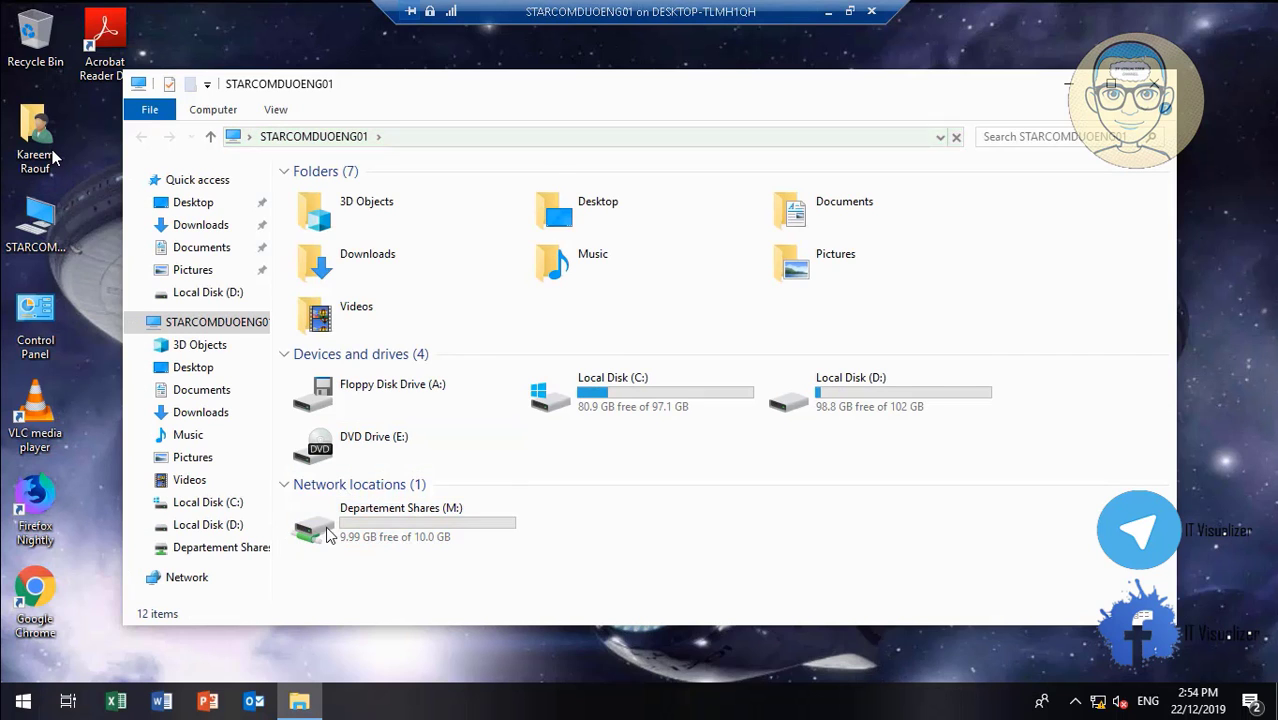
{"action": "double_click", "coordinate": [328, 530]}
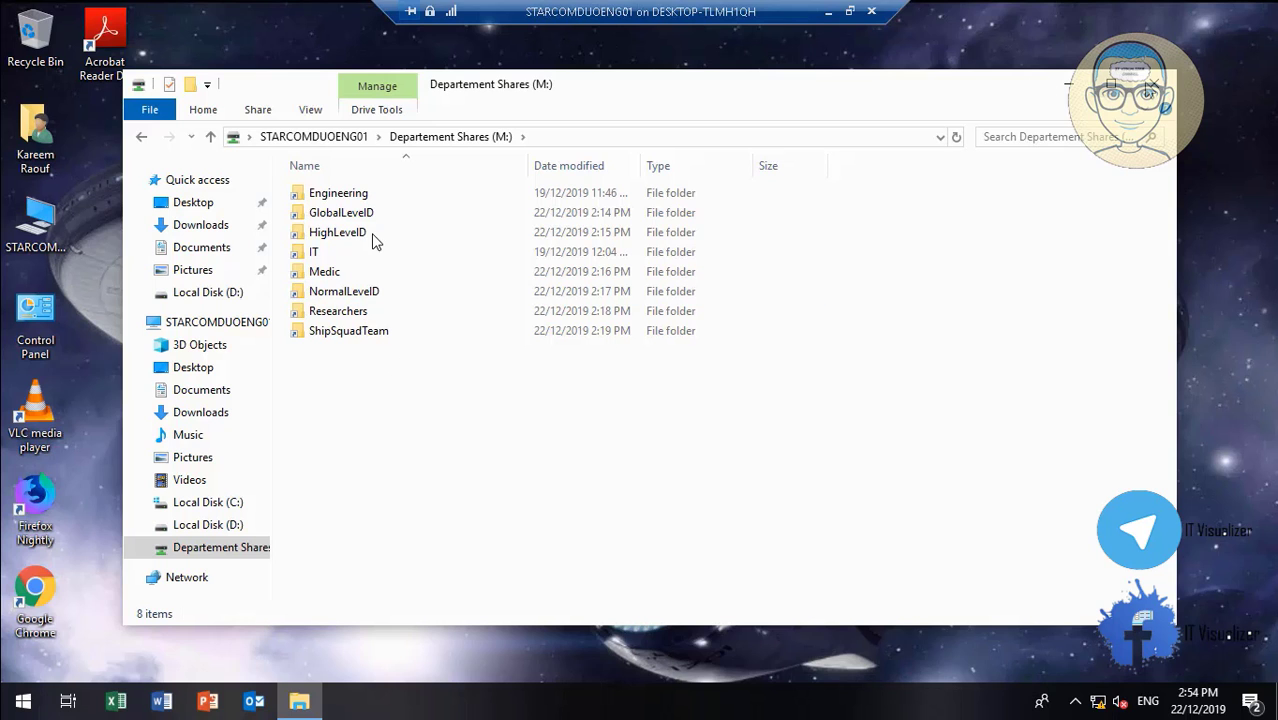
- Close the Departement Shares (M:) window and log off the current user from STARCOMDUOENG01
{"action": "left_click", "coordinate": [1151, 85]}
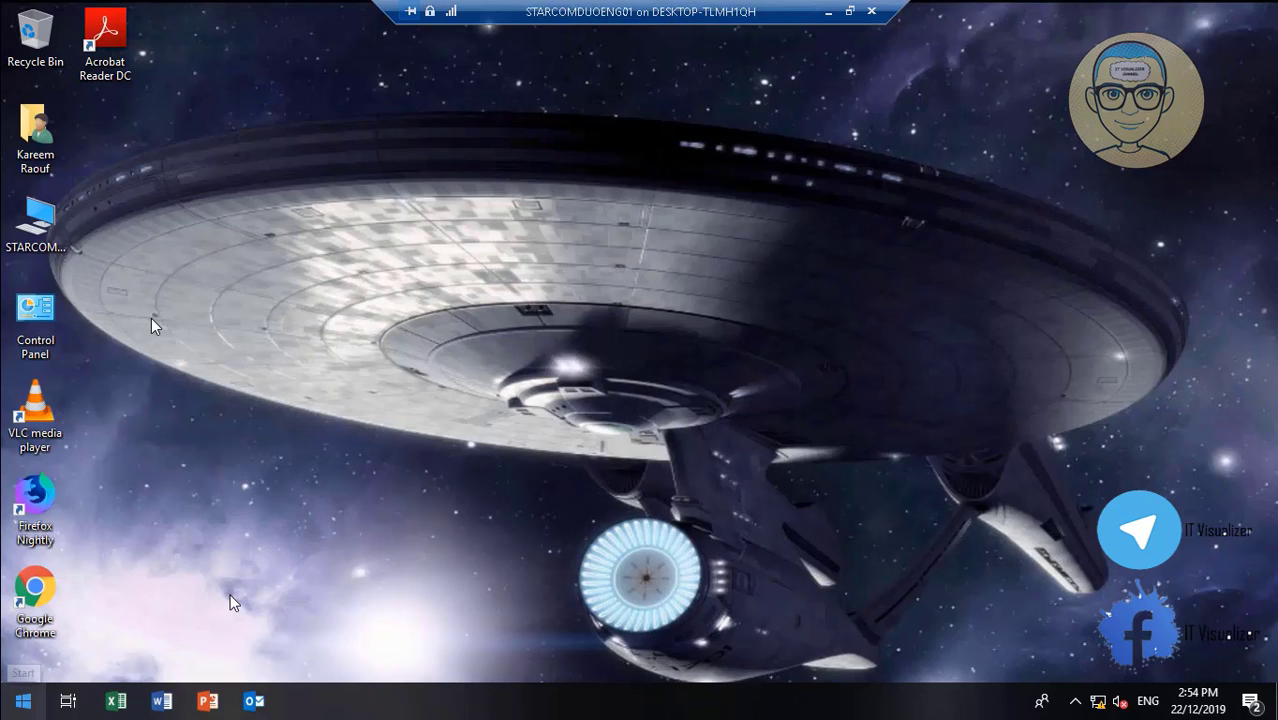
{"action": "key", "text": "super"}
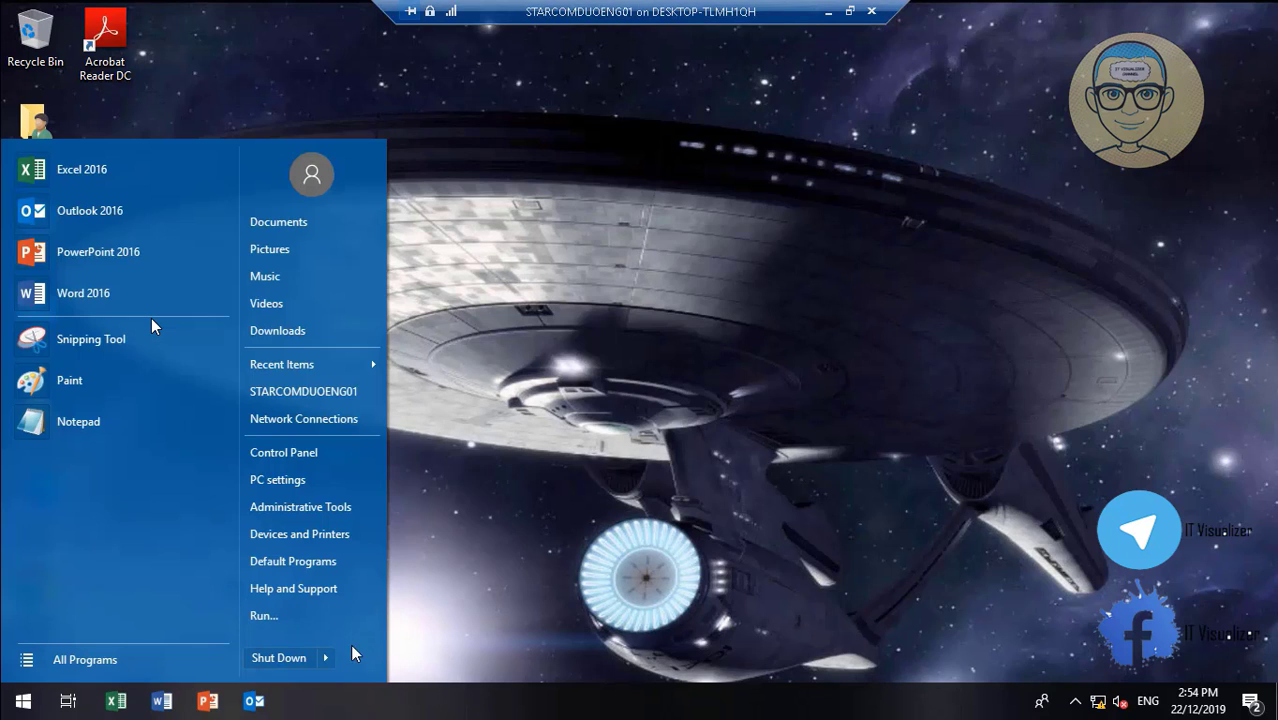
{"action": "mouse_move", "coordinate": [328, 660]}
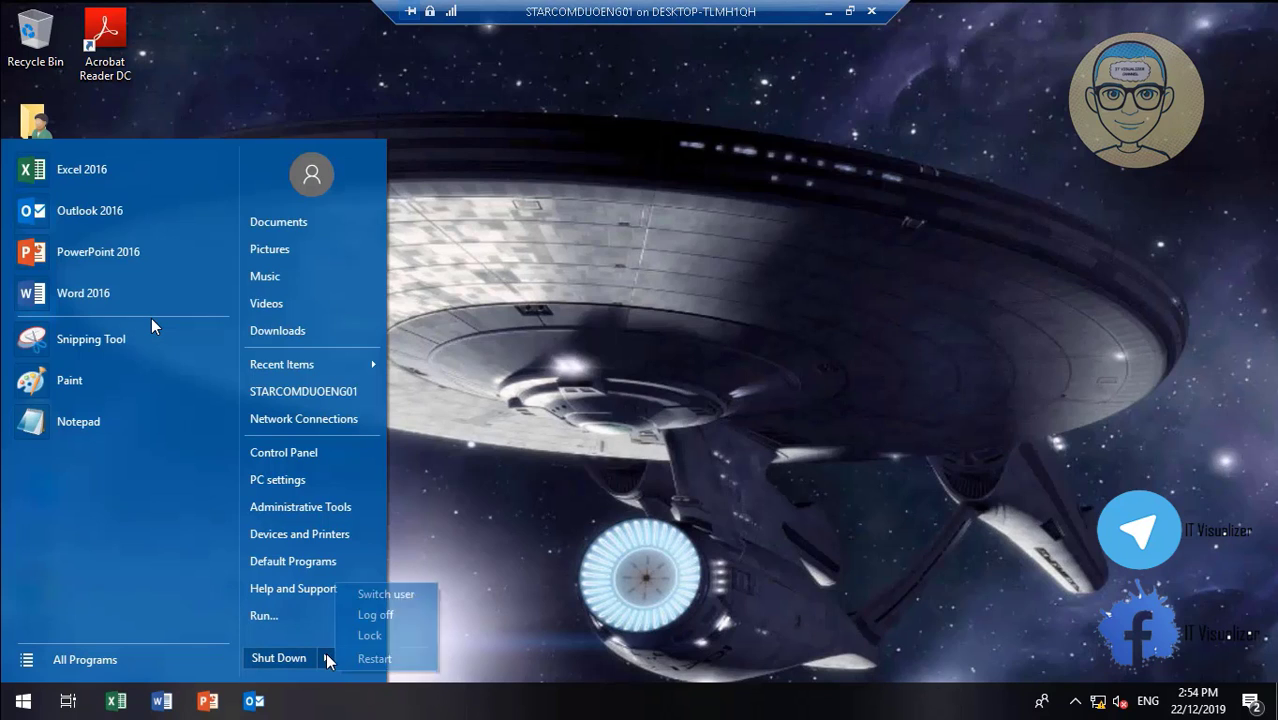
{"action": "left_click", "coordinate": [372, 615]}
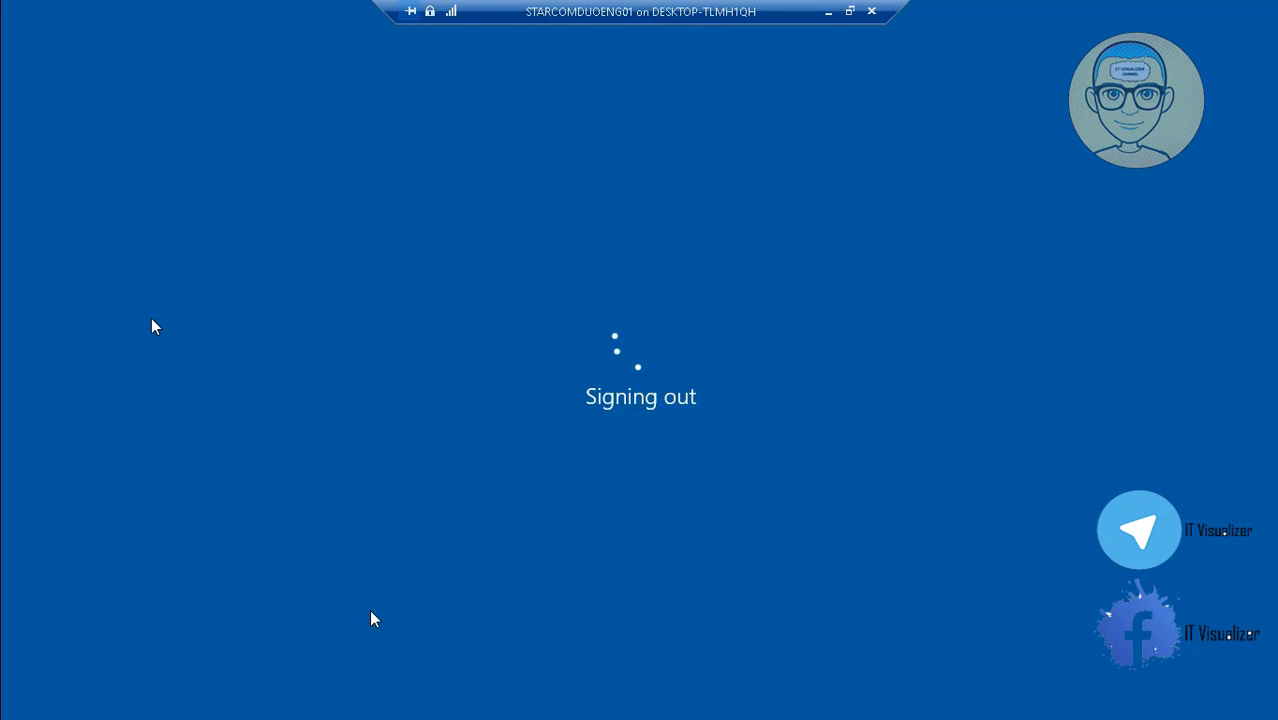
- Look up the logon name of Starfleet Command Ai Engineering User in the StarFleet Command Crew unit on the STARCOM_LCARS01 virtual machine
{"action": "left_click", "coordinate": [829, 13]}
{"action": "mouse_move", "coordinate": [575, 705]}
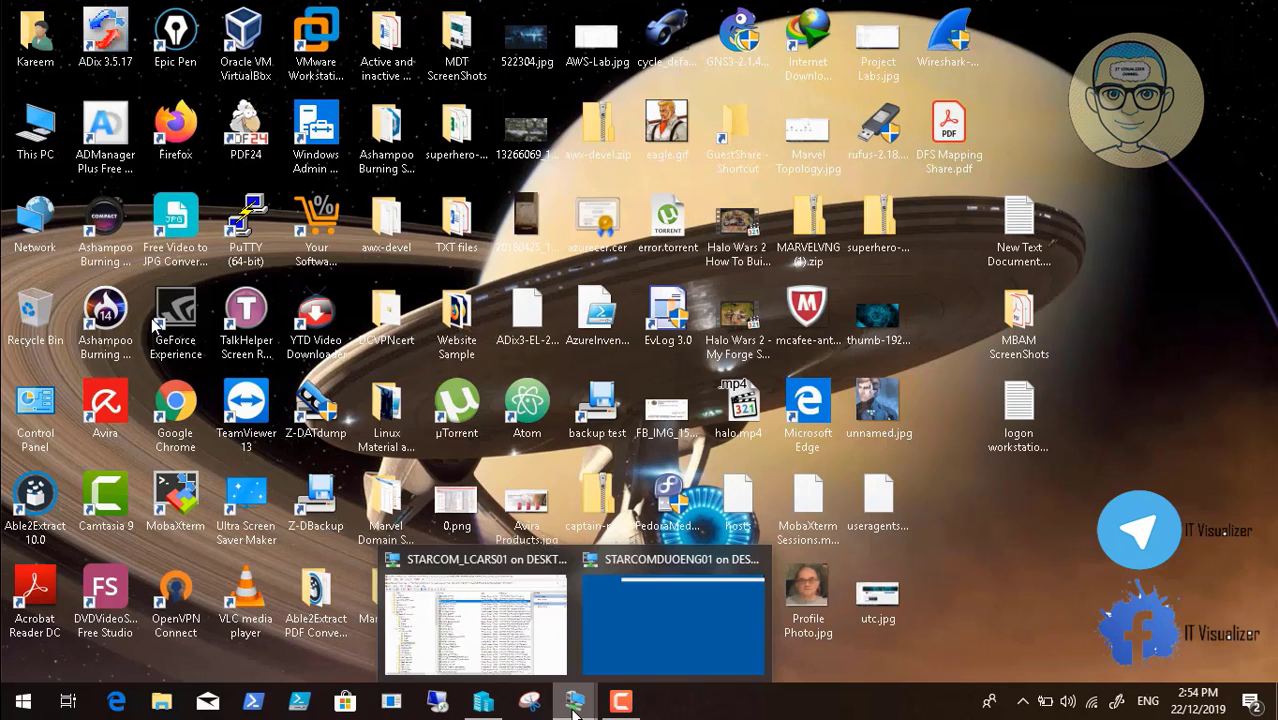
{"action": "left_click", "coordinate": [510, 650]}
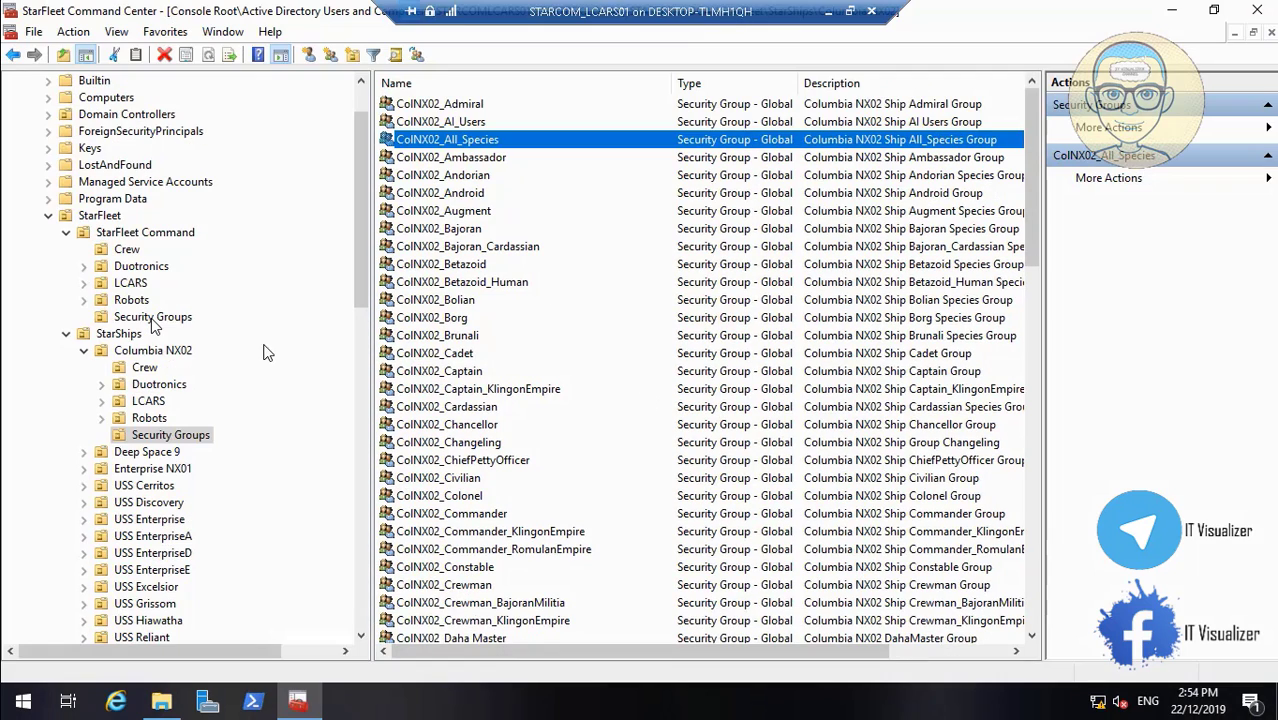
{"action": "left_click", "coordinate": [128, 250]}
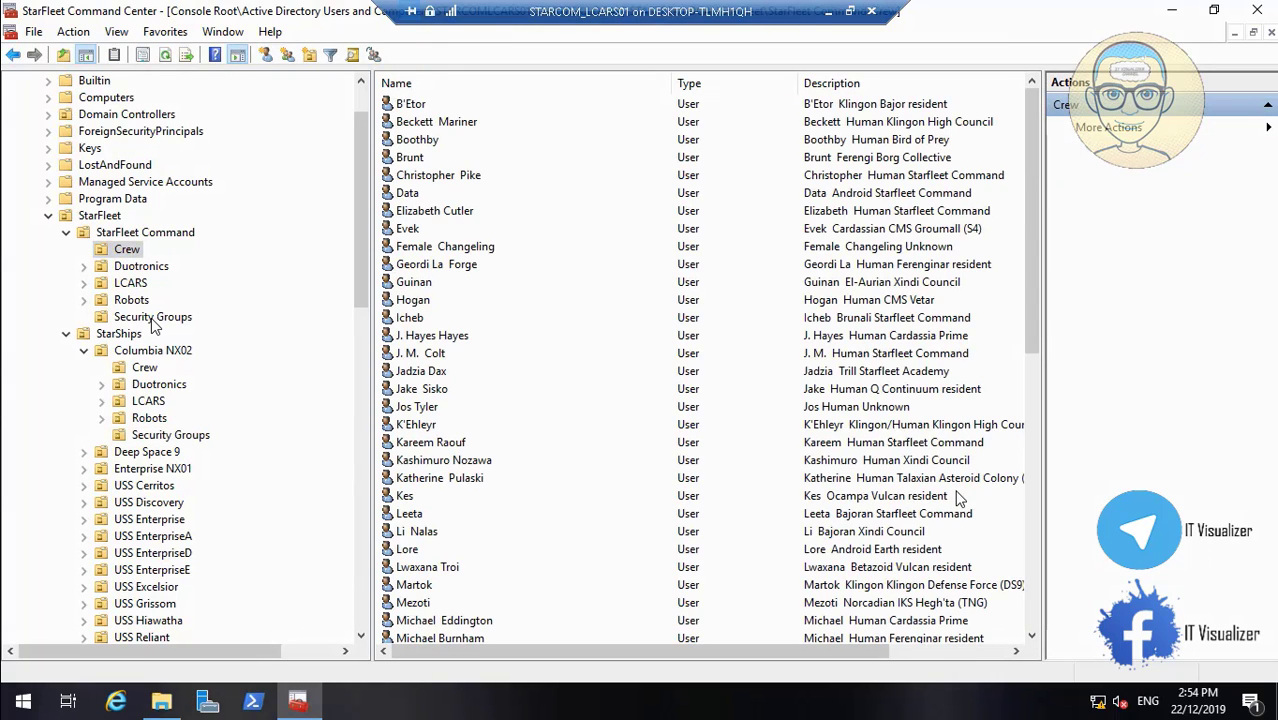
{"action": "left_click", "coordinate": [1033, 610]}
{"action": "double_click", "coordinate": [578, 398]}
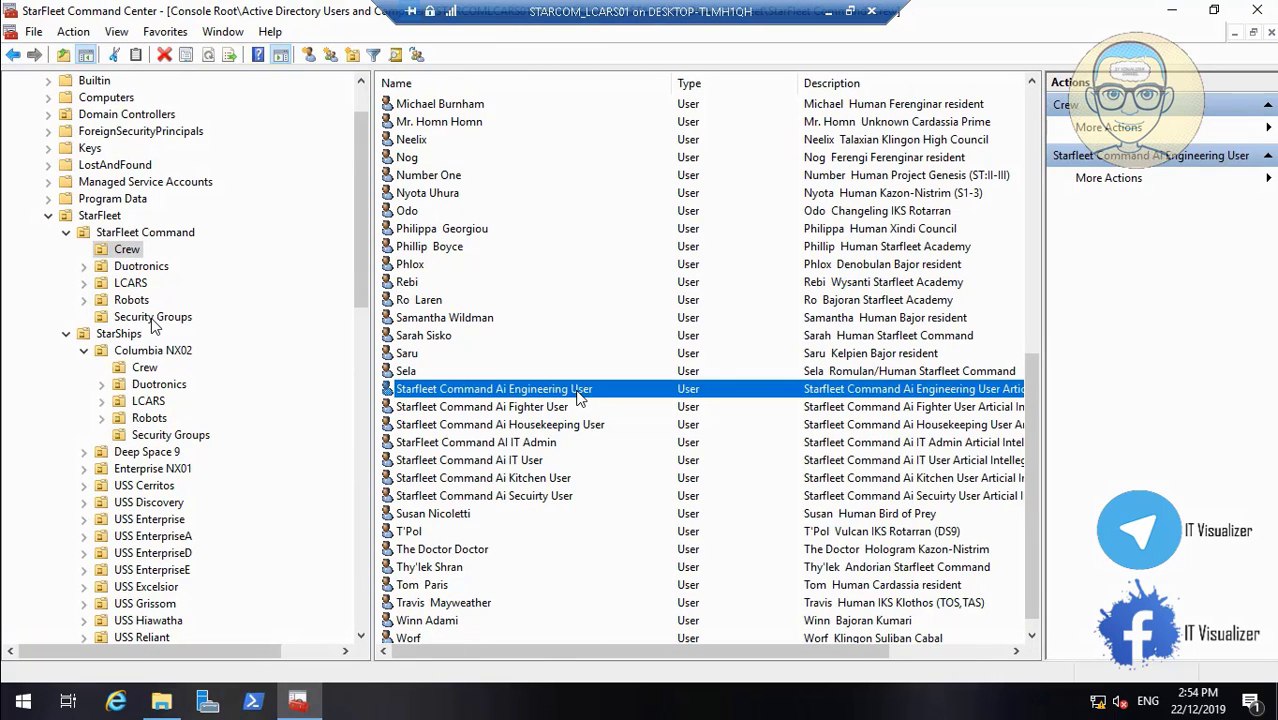
{"action": "left_click", "coordinate": [604, 222]}
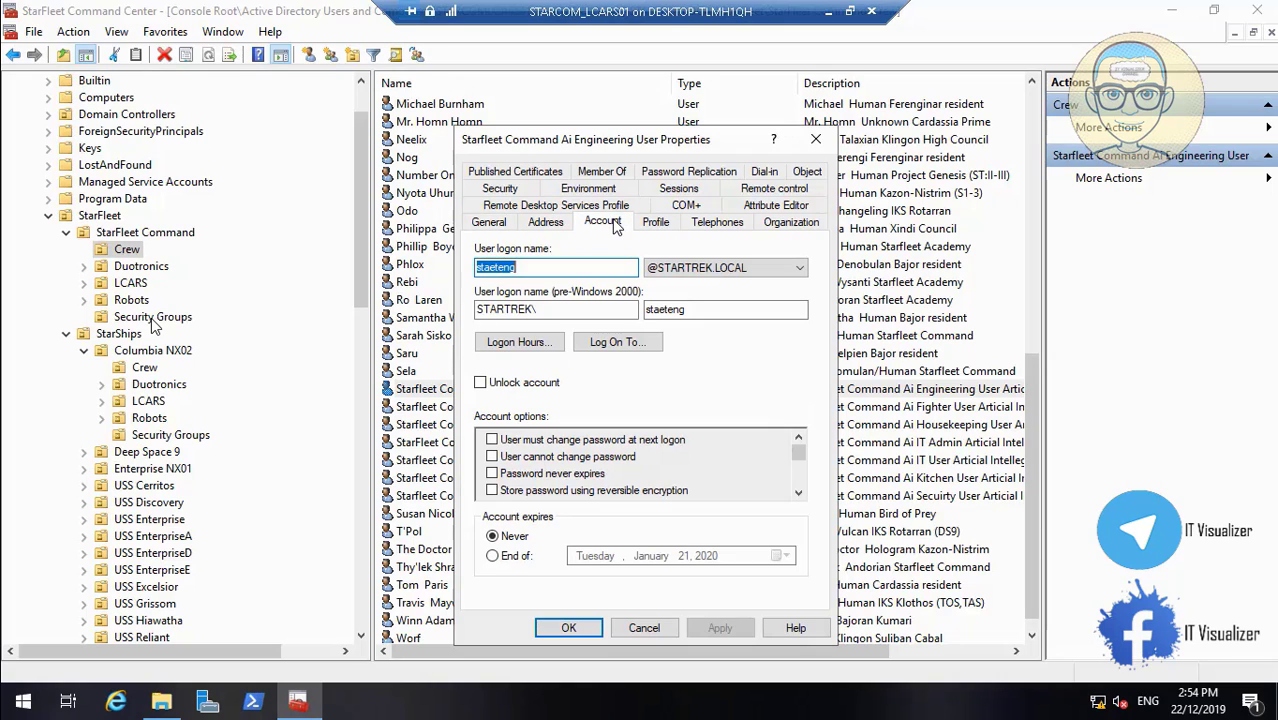
- Return to the STARCOMDUOENG01 virtual machine, bring up its sign-in form in full screen and accept the StarTrek Universe notice
{"action": "left_click", "coordinate": [829, 11]}
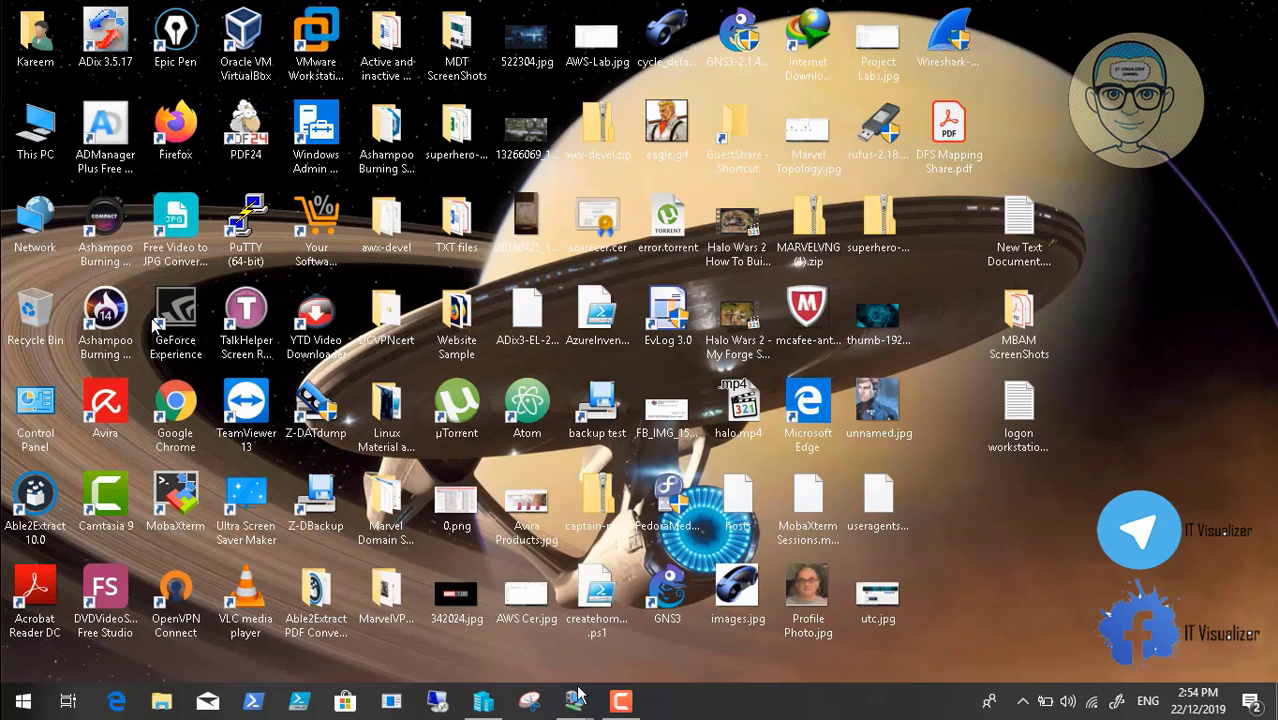
{"action": "mouse_move", "coordinate": [576, 700]}
{"action": "left_click", "coordinate": [708, 558]}
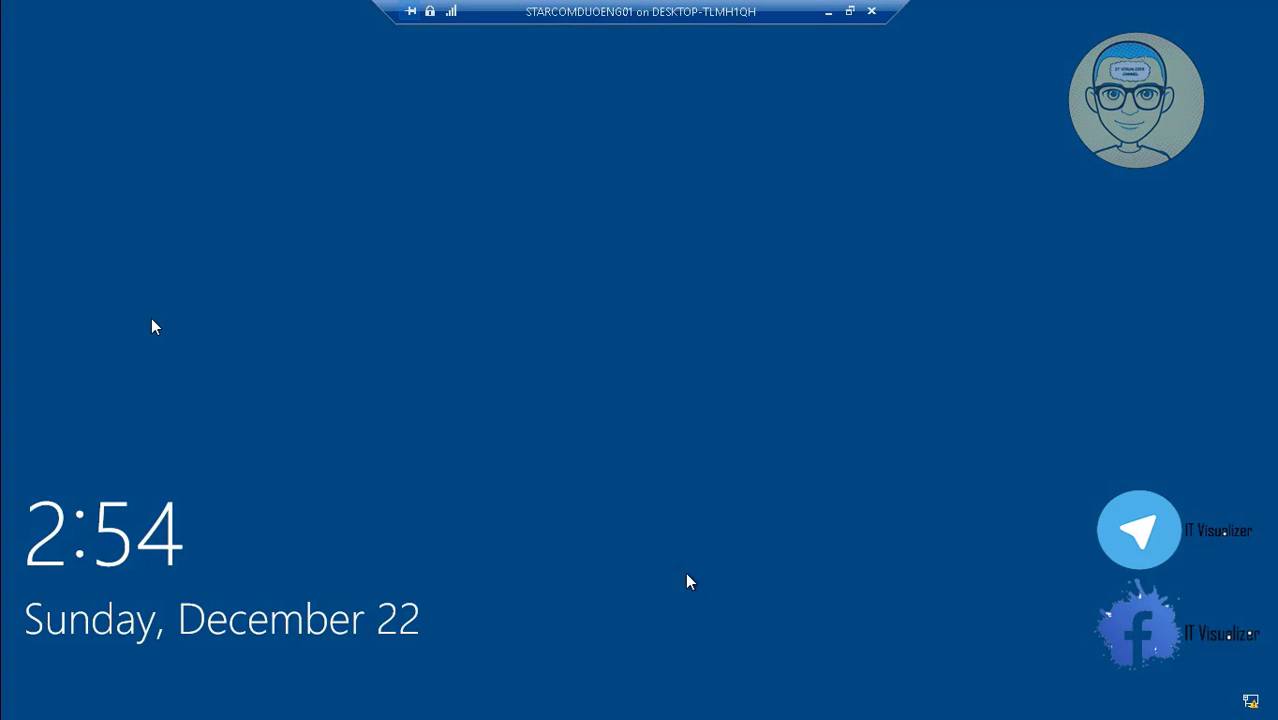
{"action": "left_click", "coordinate": [853, 12]}
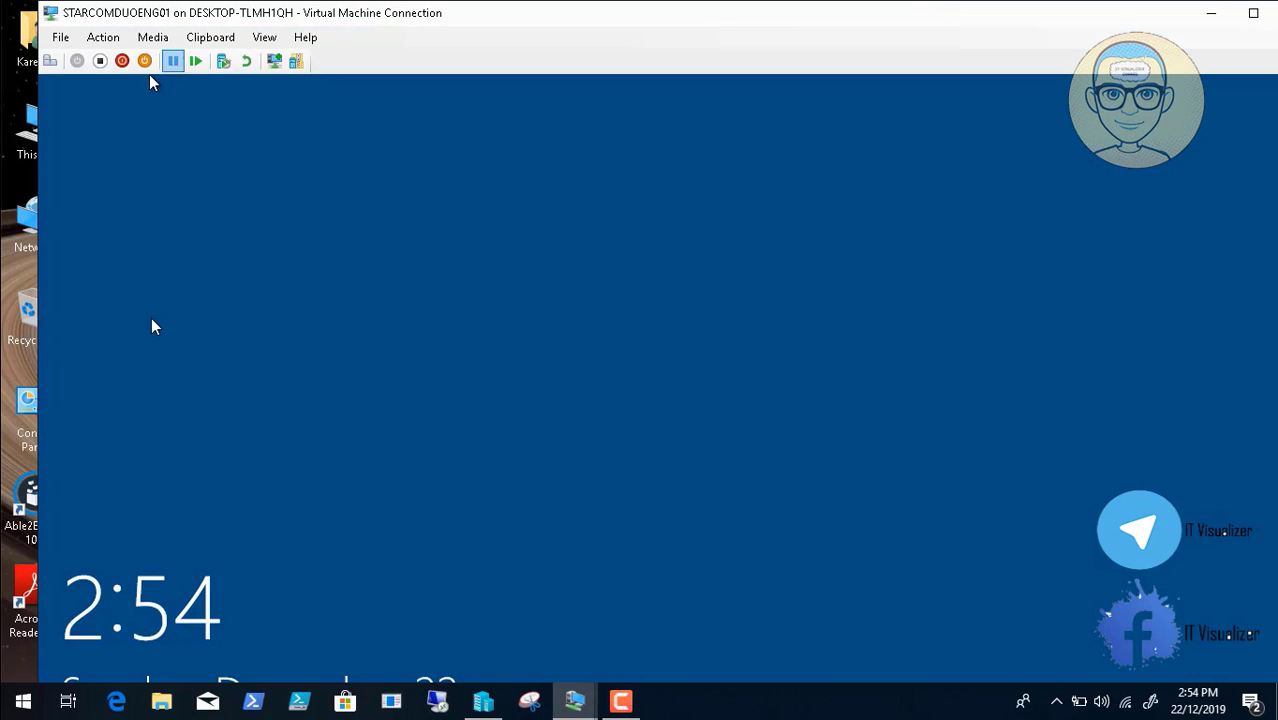
{"action": "left_click", "coordinate": [50, 61]}
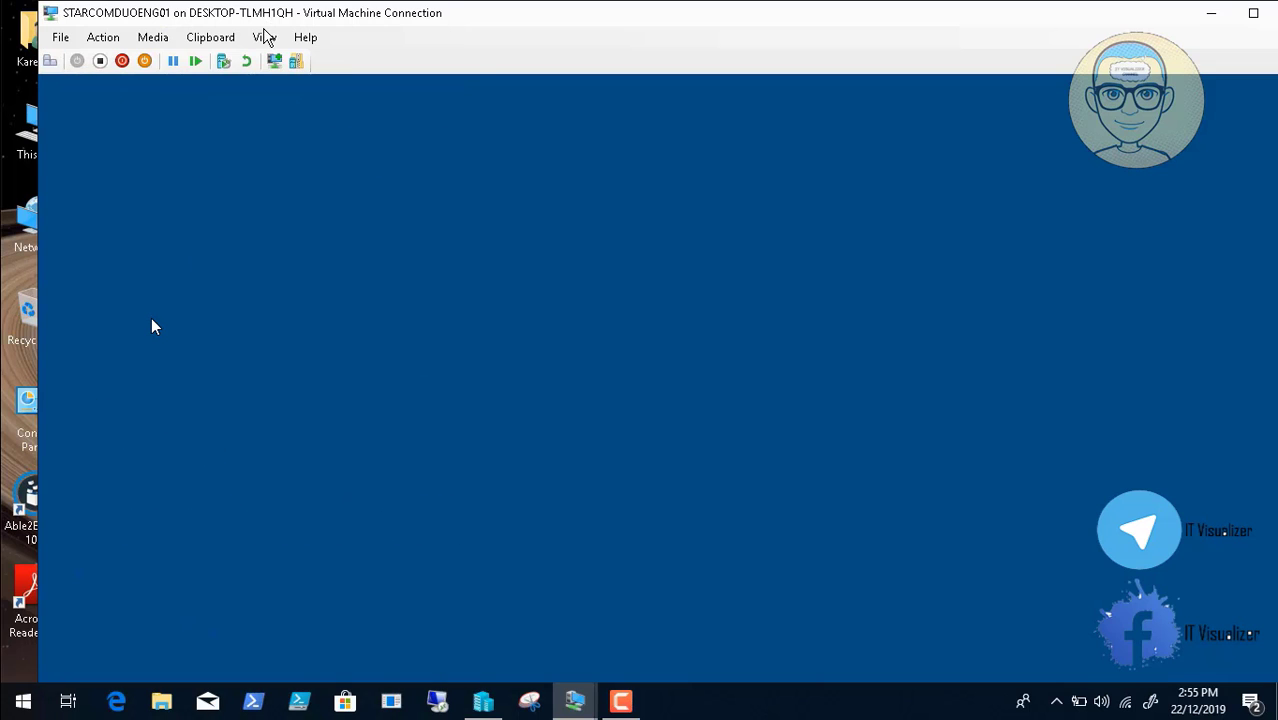
{"action": "left_click", "coordinate": [264, 37]}
{"action": "left_click", "coordinate": [280, 58]}
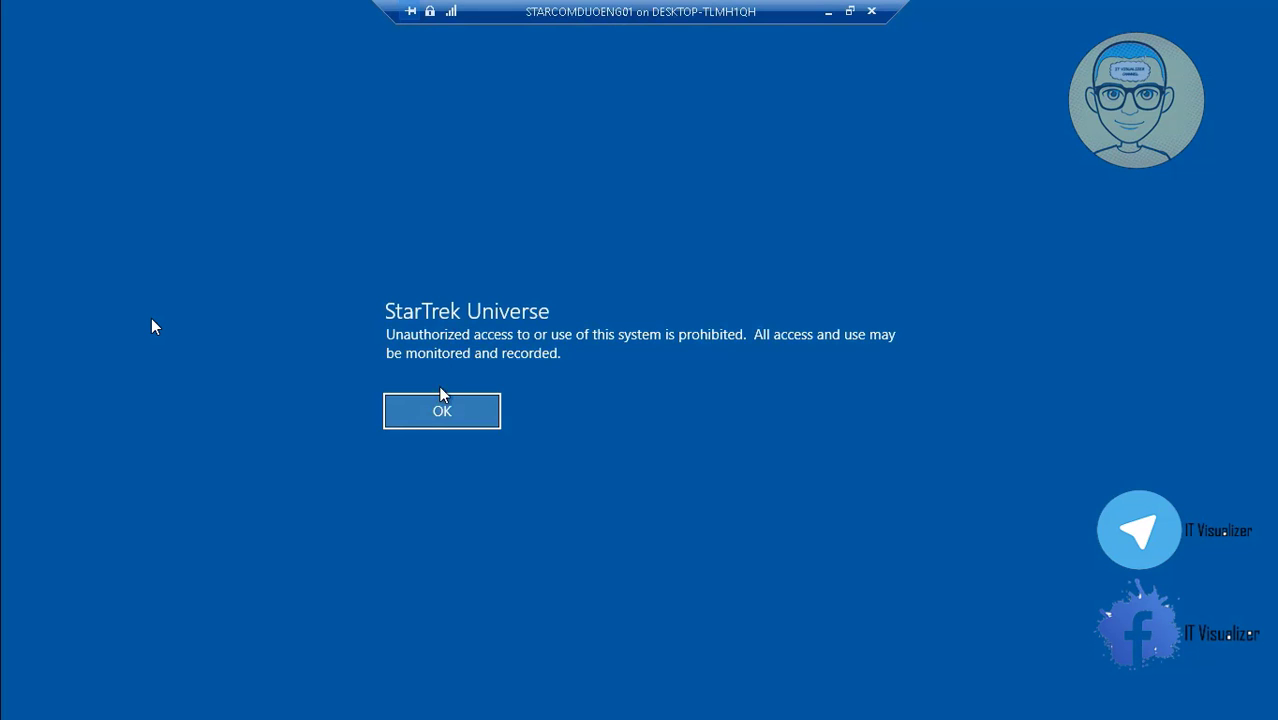
{"action": "left_click", "coordinate": [445, 412]}
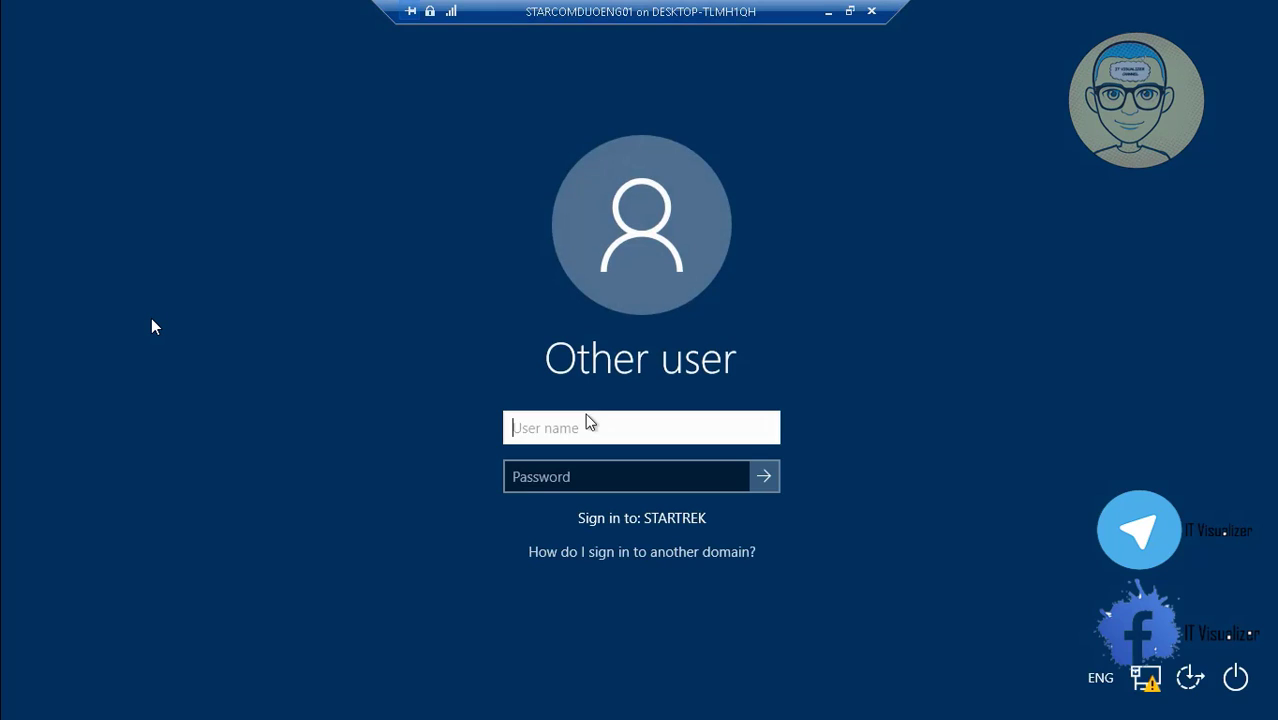
- Sign in to the STARTREK domain as staeteng with the account password
{"action": "type", "text": "staeteng"}
{"action": "key", "text": "Tab"}
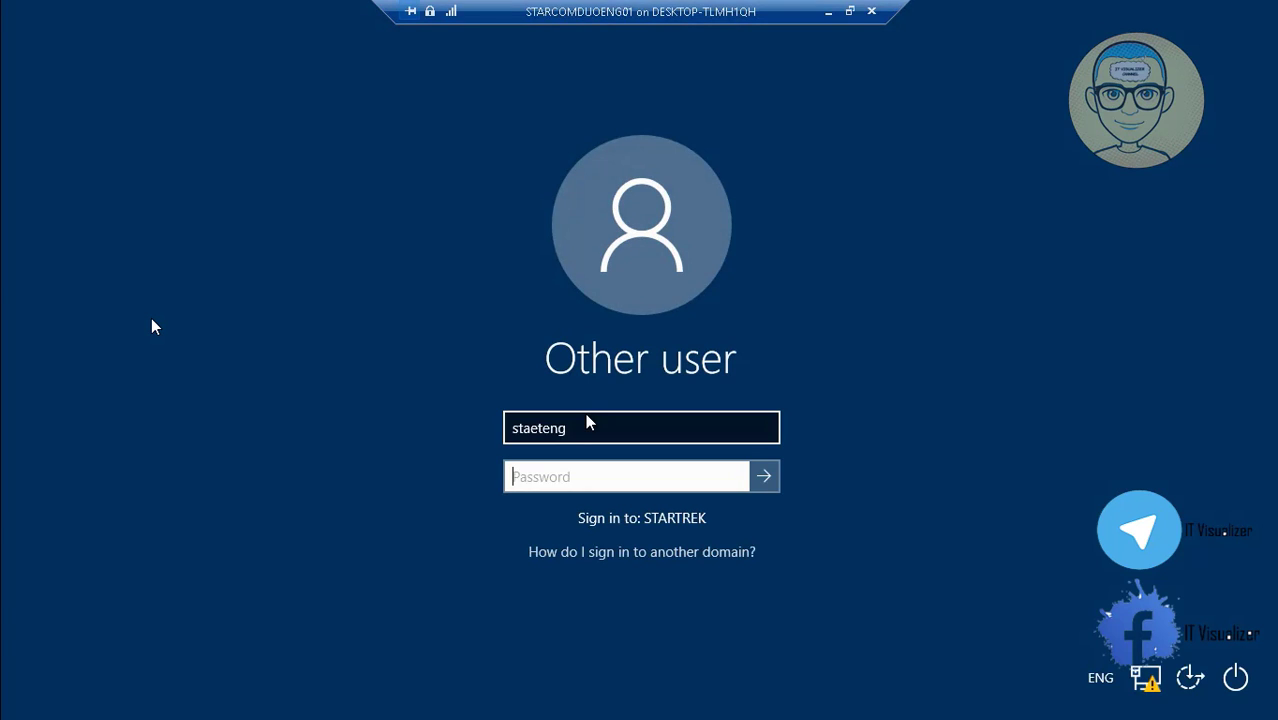
{"action": "type", "text": "•••••"}
{"action": "key", "text": "Return"}
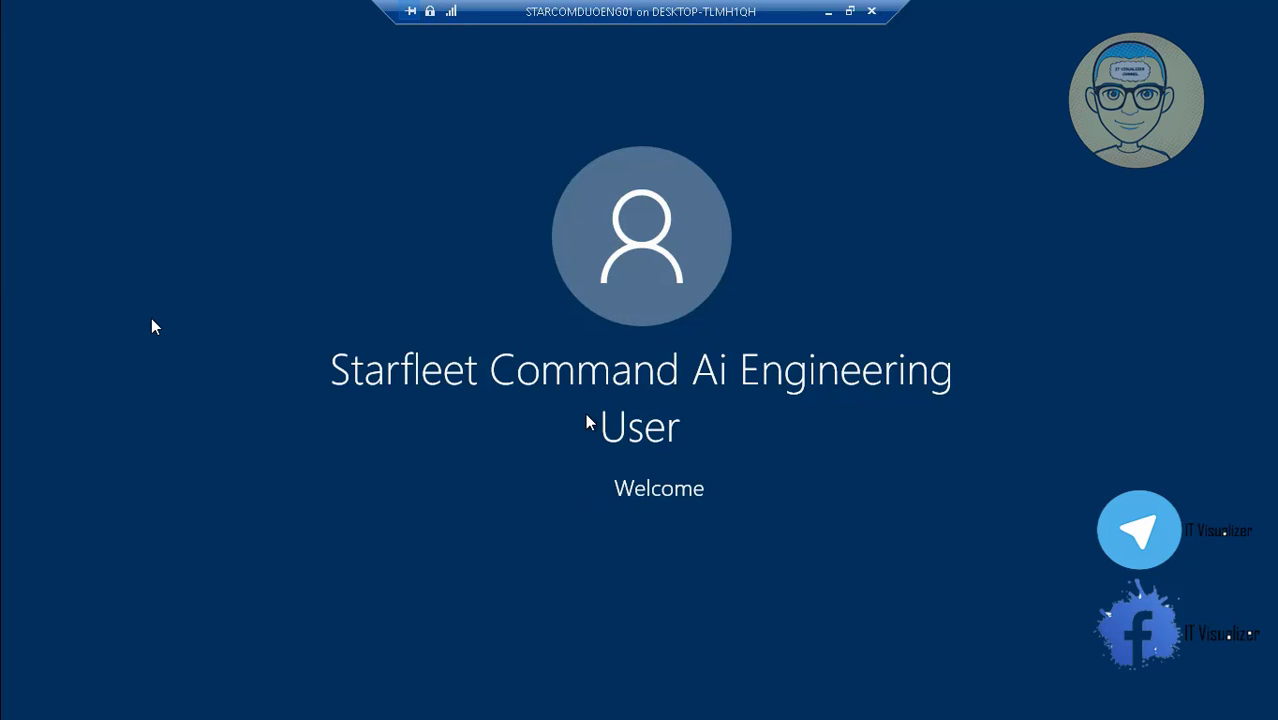
- Skip past the sign-in wait in the session recording, open the Departement Shares (M:) drive and select the Engineering folder
{"action": "mouse_move", "coordinate": [308, 694]}
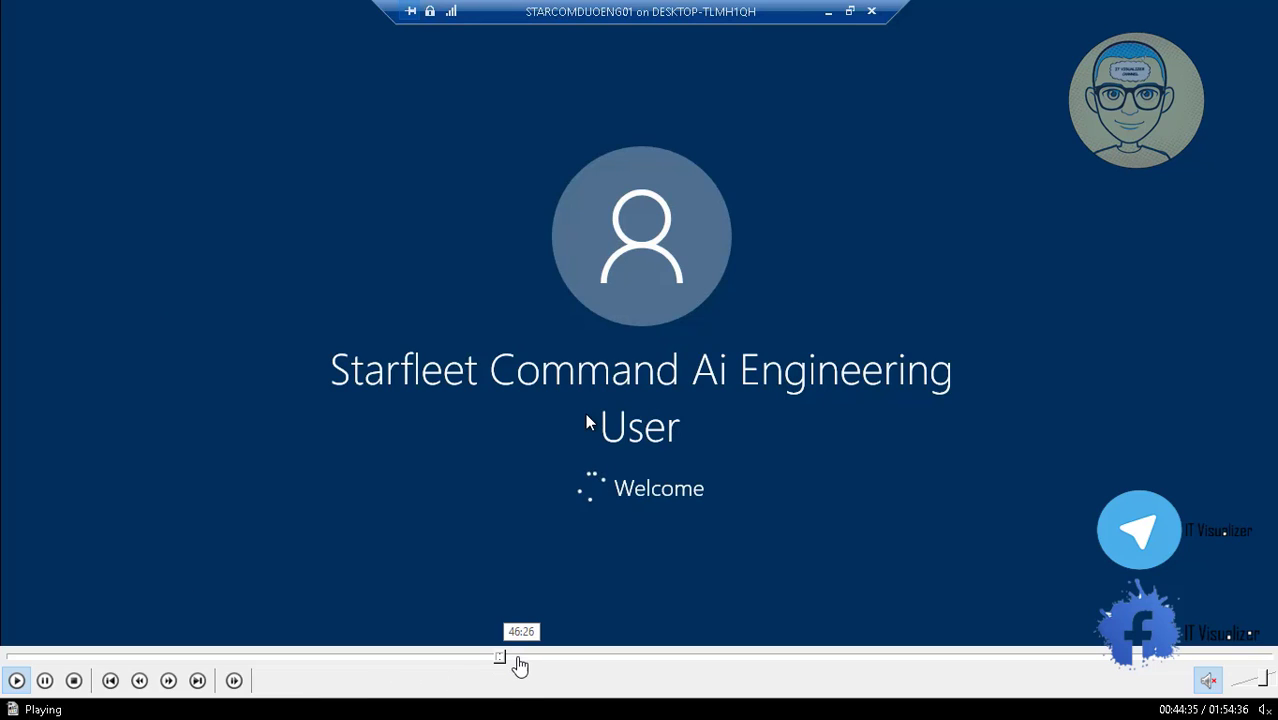
{"action": "left_click", "coordinate": [510, 658]}
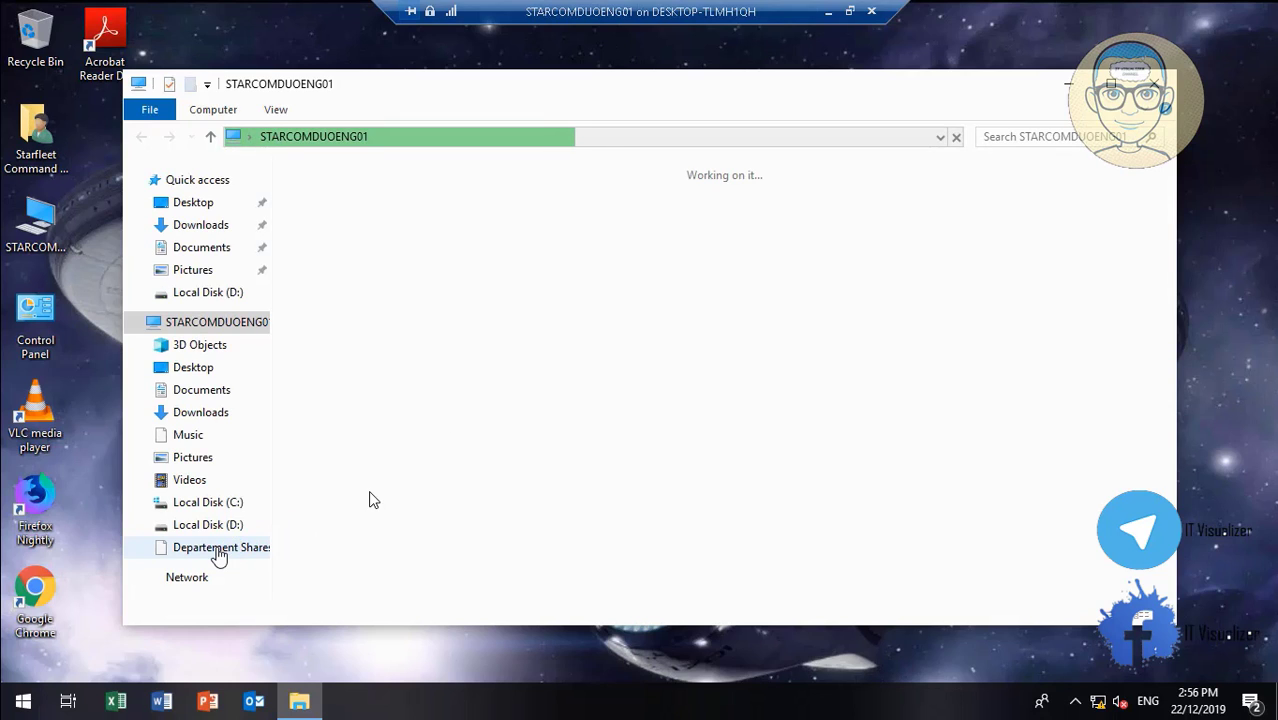
{"action": "left_click", "coordinate": [219, 550]}
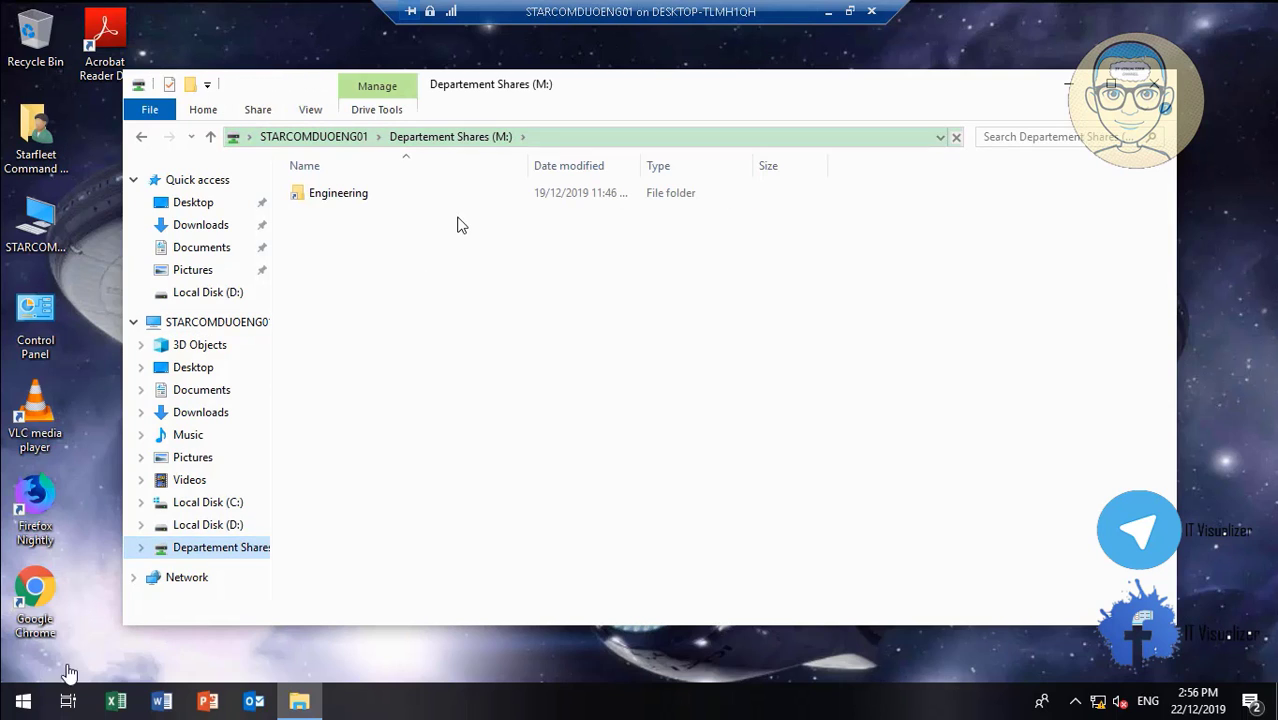
{"action": "left_click", "coordinate": [352, 194]}
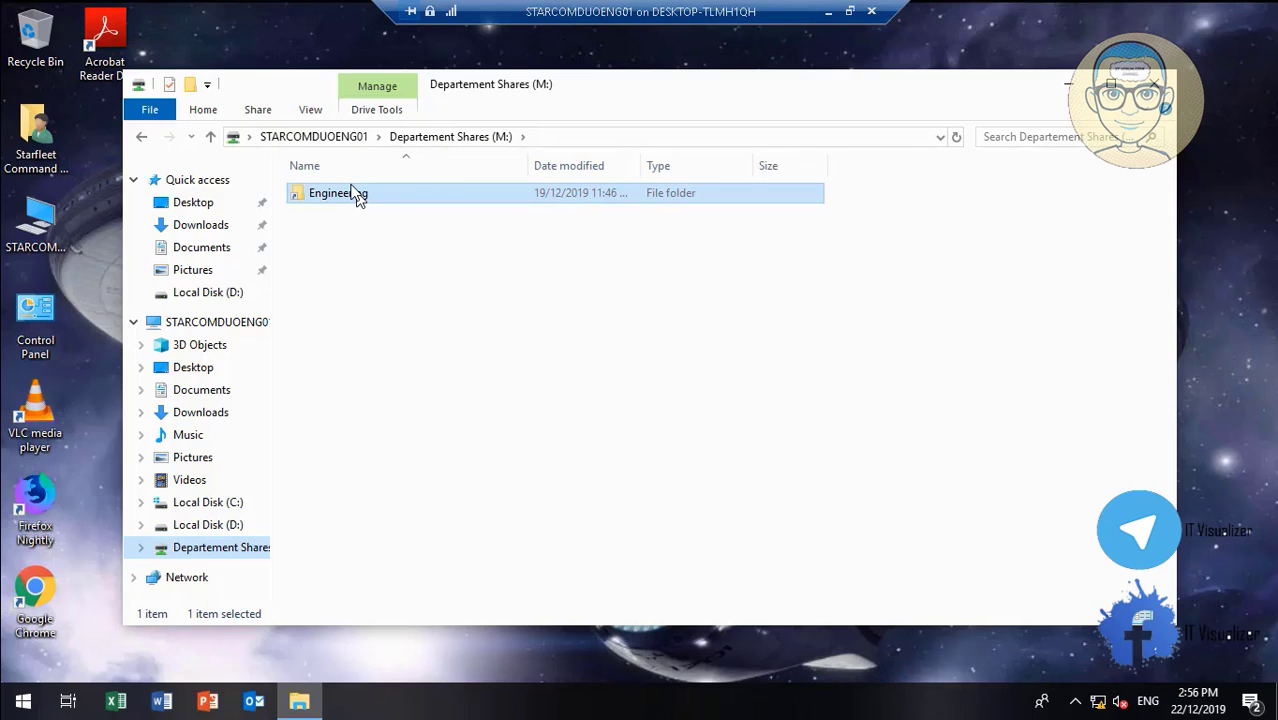
- Leave the recording's full-screen view and review the share and NTFS permissions diagram in the PowerPoint file Presentation1.pptx
{"action": "double_click", "coordinate": [464, 232]}
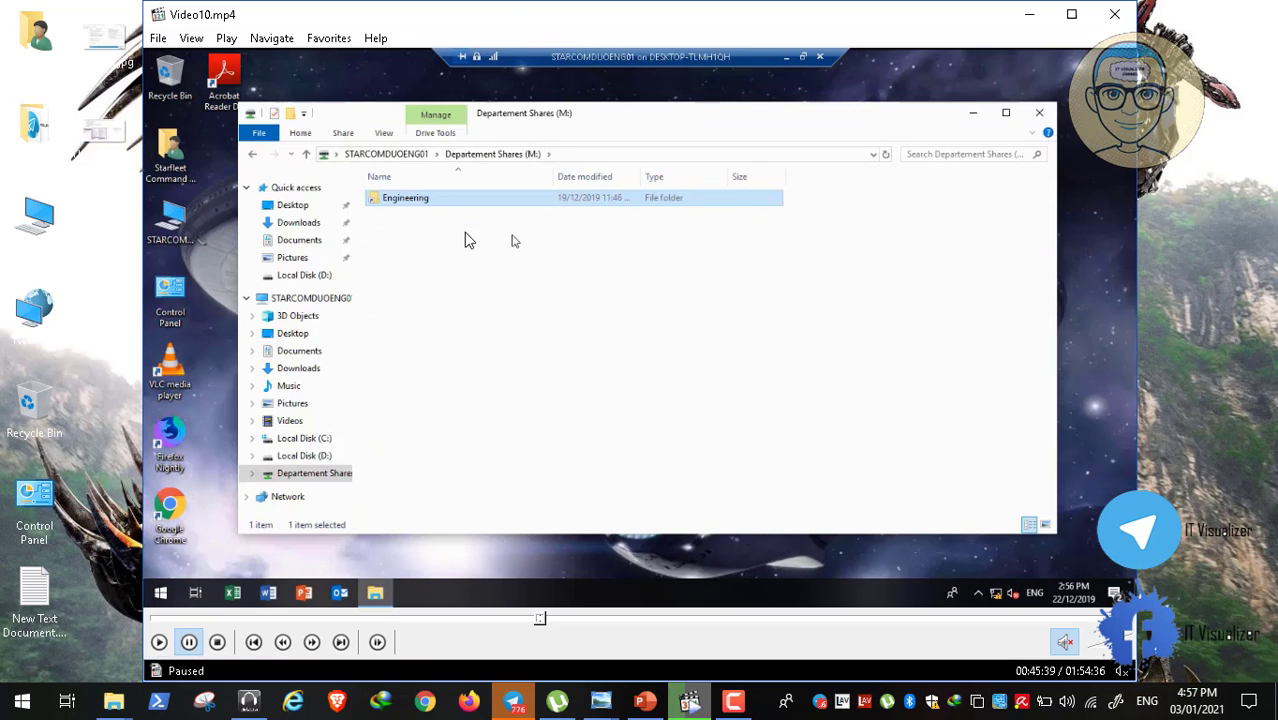
{"action": "left_click", "coordinate": [645, 703]}
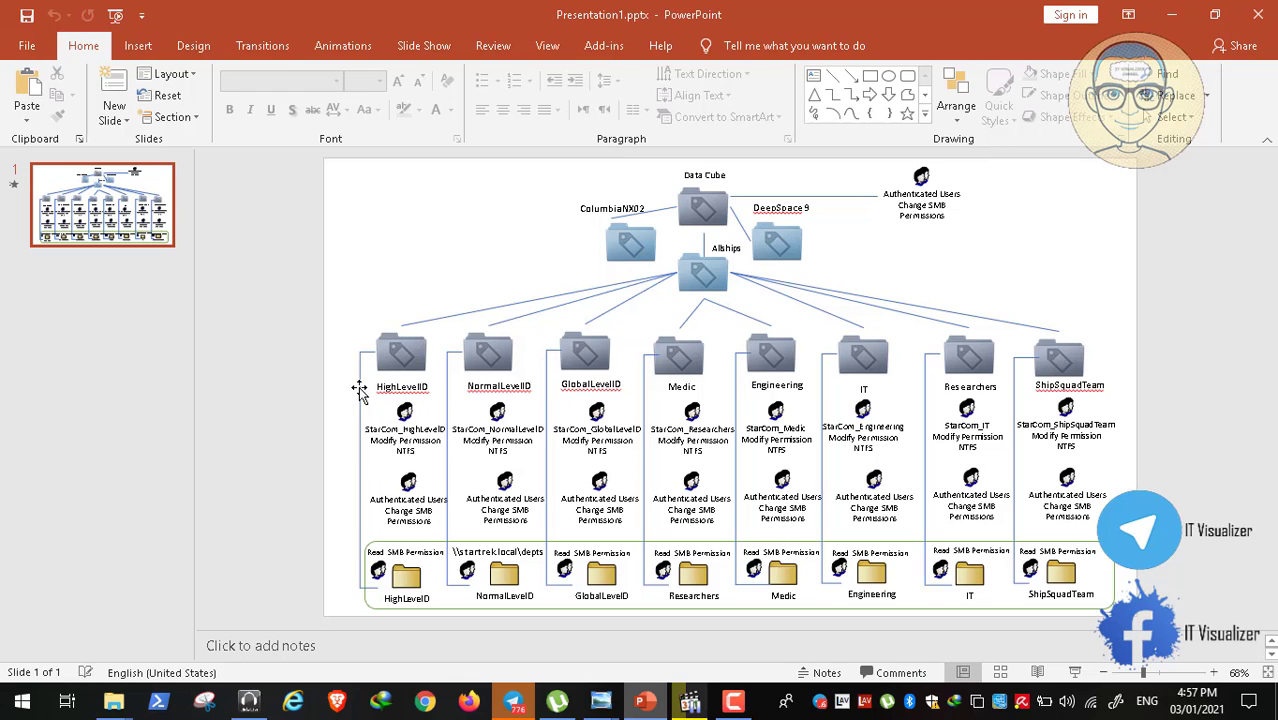
{"action": "left_click", "coordinate": [1174, 14]}
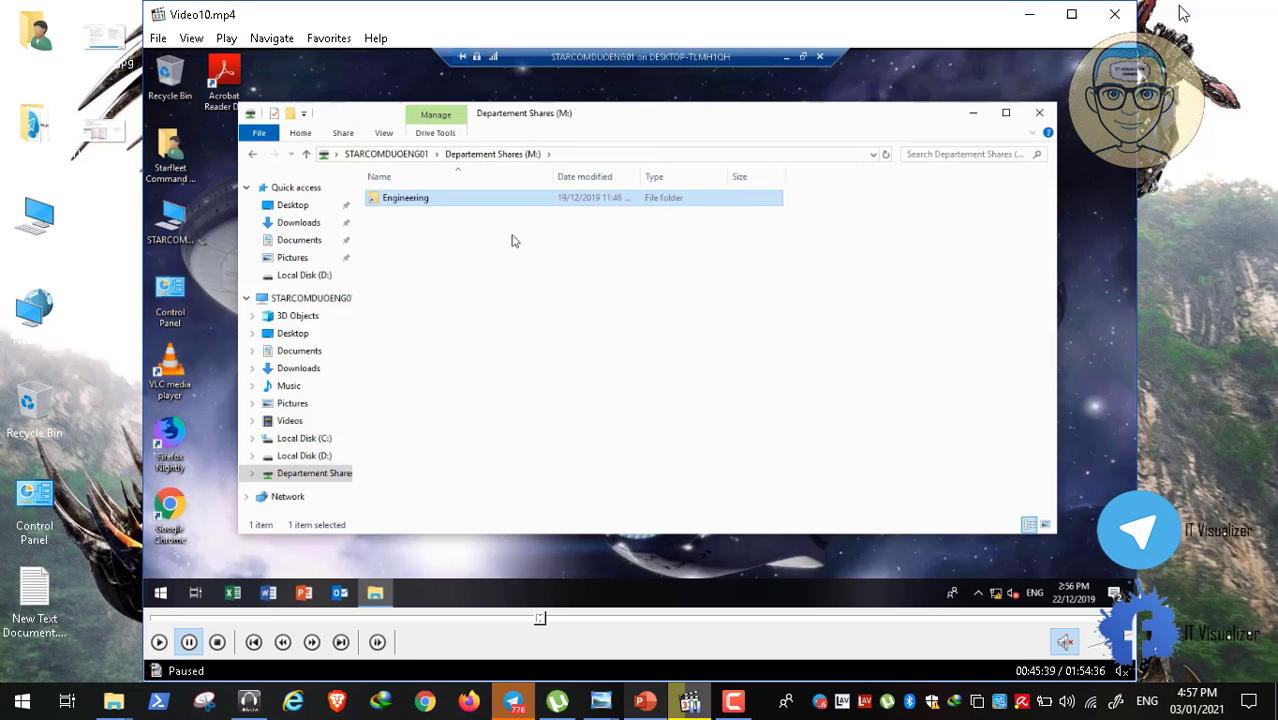
{"action": "double_click", "coordinate": [607, 270]}
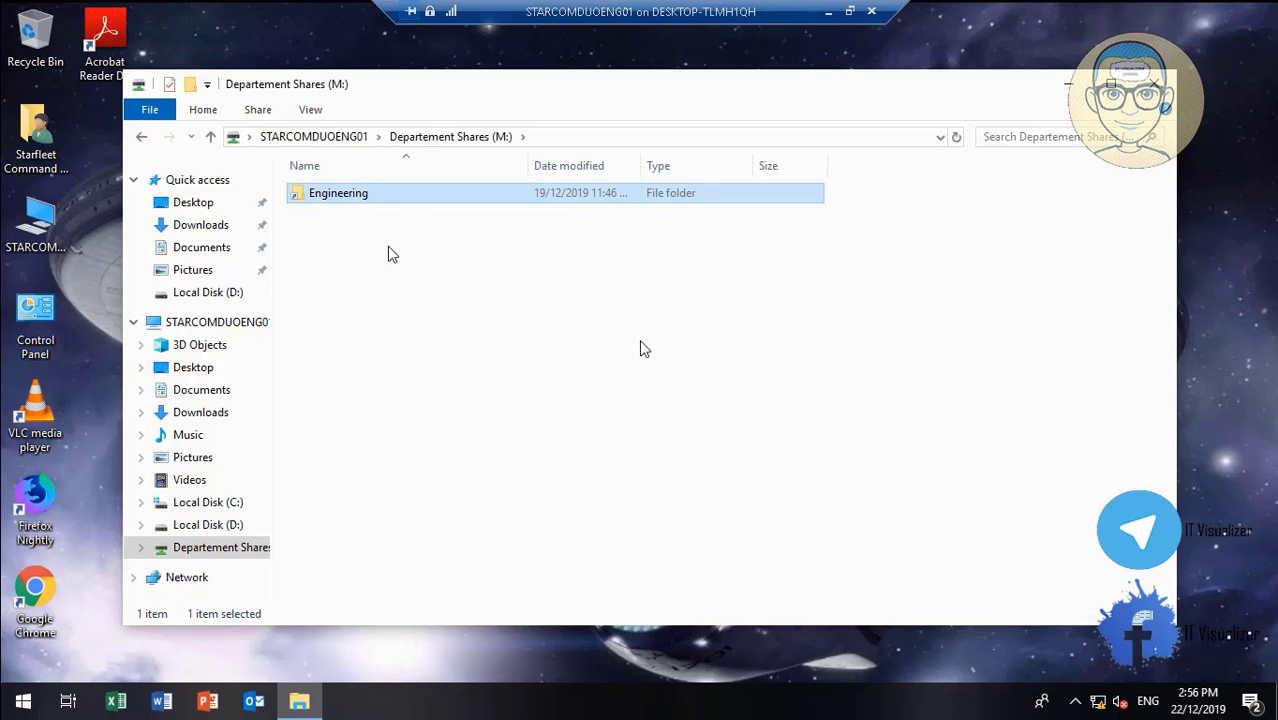
{"action": "double_click", "coordinate": [383, 277]}
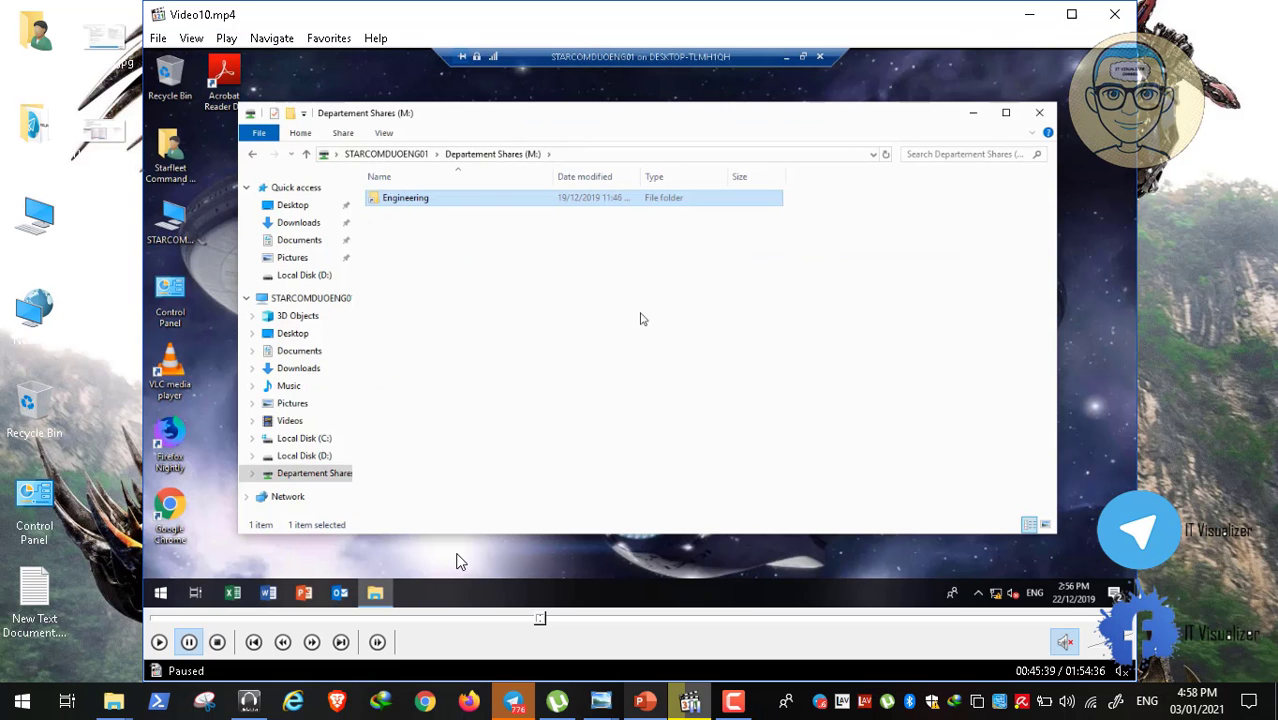
{"action": "left_click", "coordinate": [645, 703]}
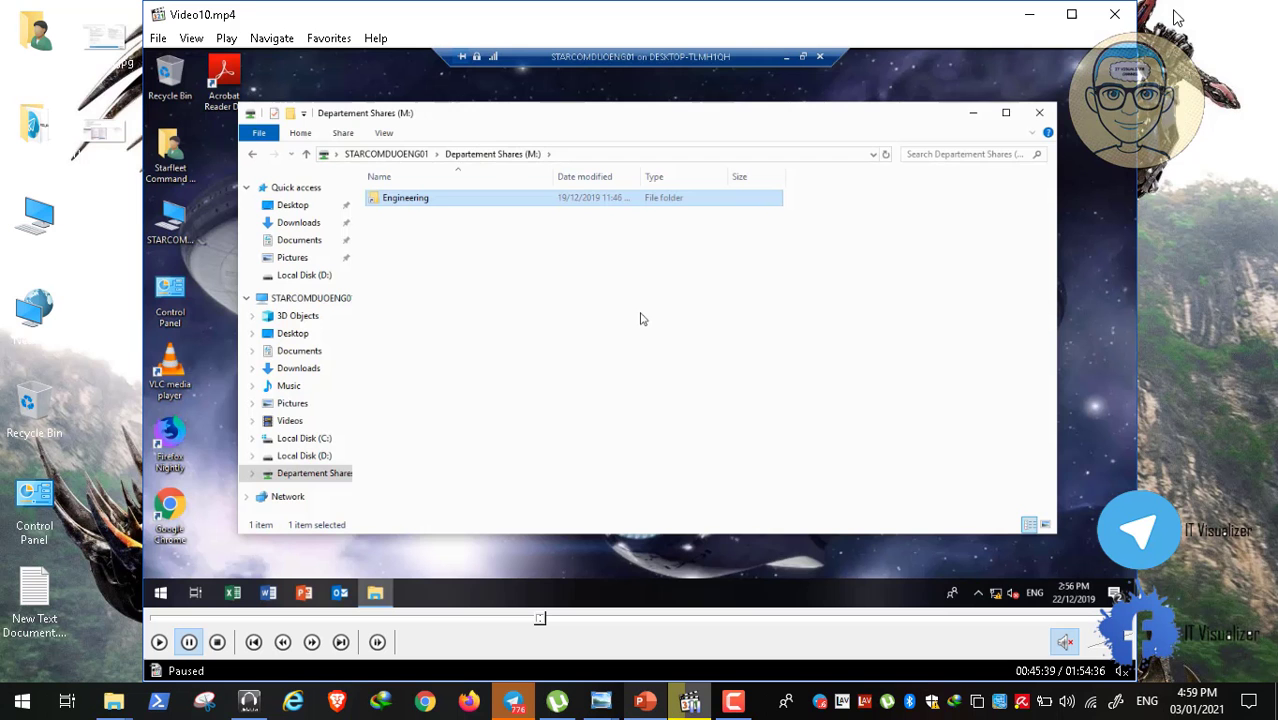
{"action": "left_click", "coordinate": [1172, 15]}
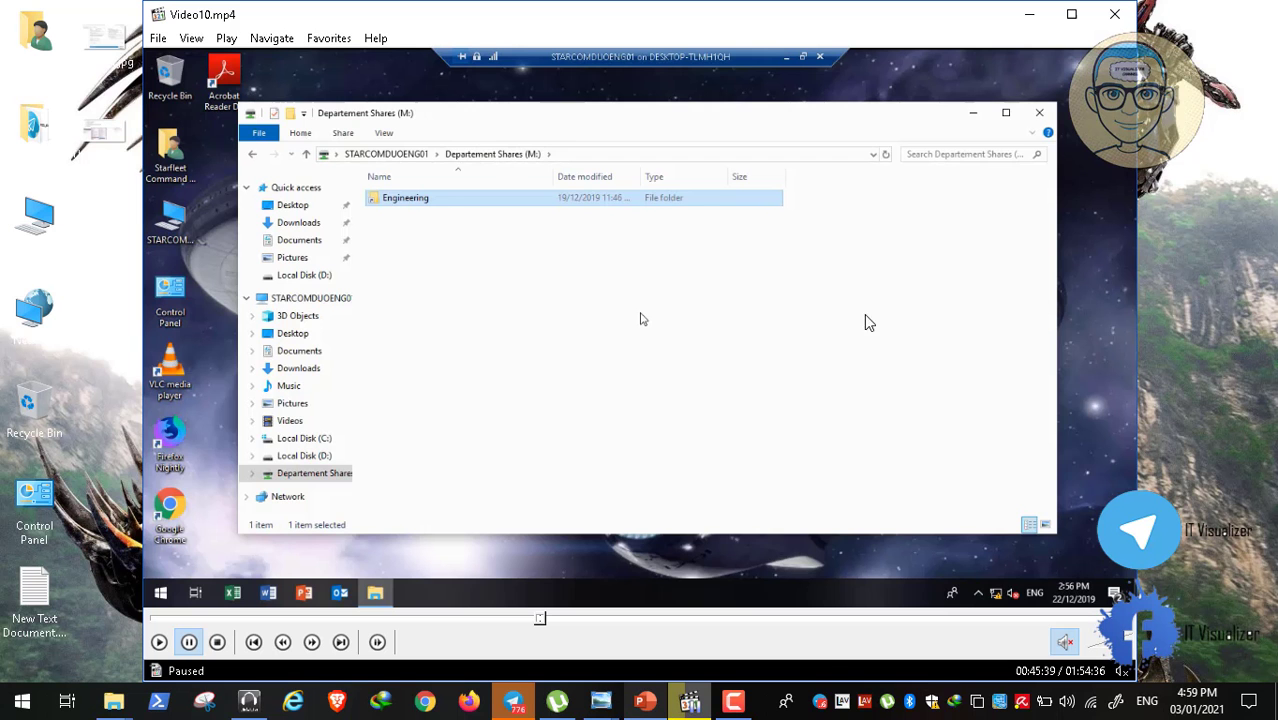
- Return the session recording to full screen and resume playback from 45:39 at the Engineering folder
{"action": "double_click", "coordinate": [682, 268]}
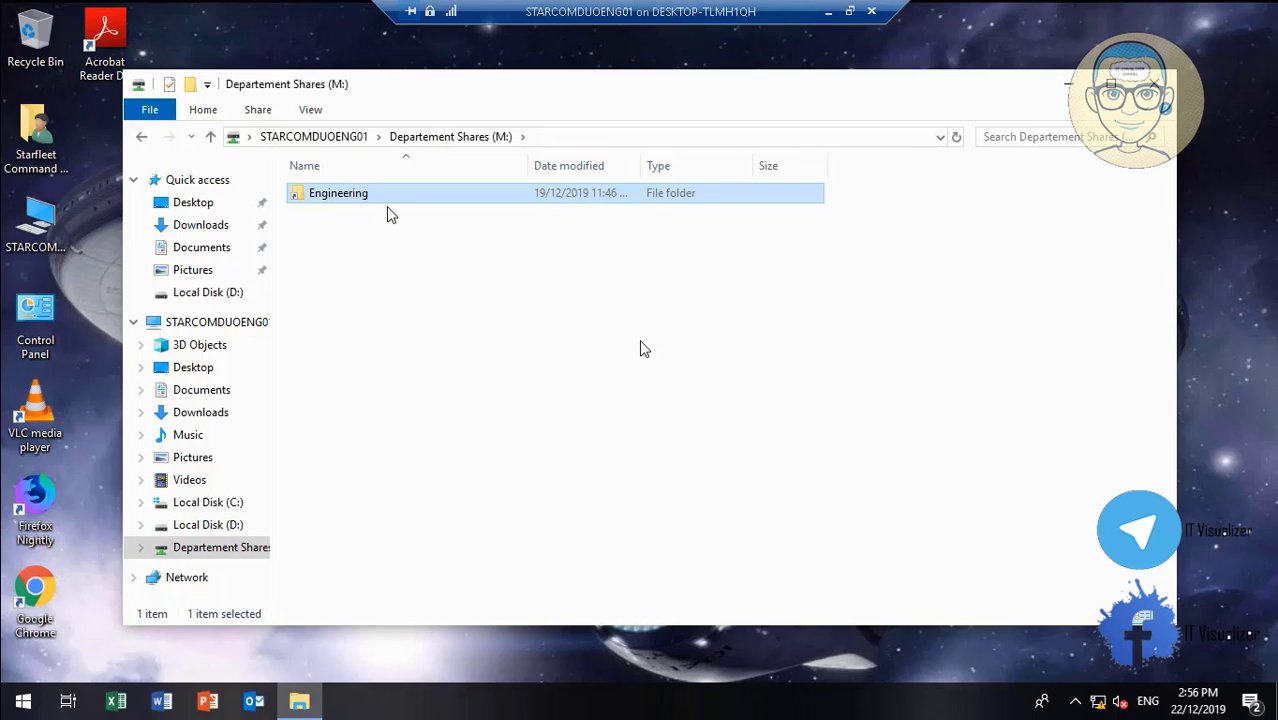
{"action": "key", "text": "space"}
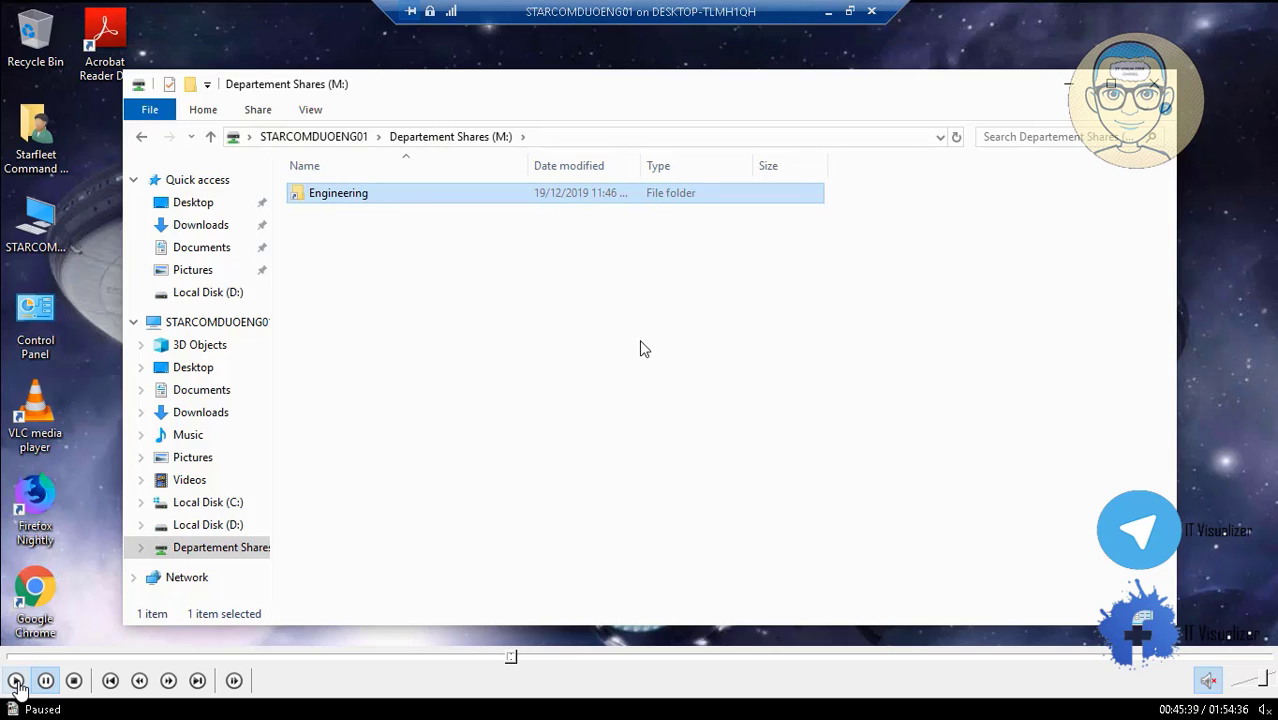
{"action": "left_click", "coordinate": [15, 680]}
{"action": "mouse_move", "coordinate": [60, 692]}
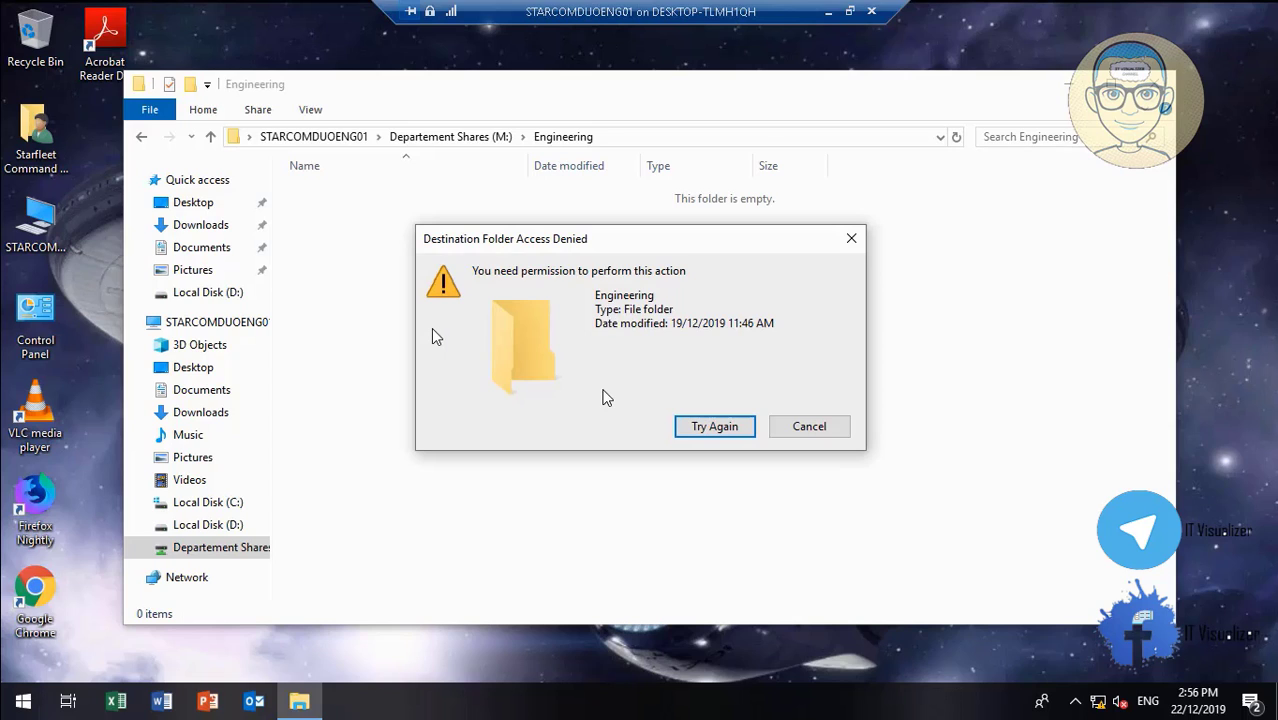
- Pause the session recording, leave its full-screen view and review the folder permissions diagram in the PowerPoint file Presentation1.pptx
{"action": "key", "text": "space"}
{"action": "key", "text": "Escape"}
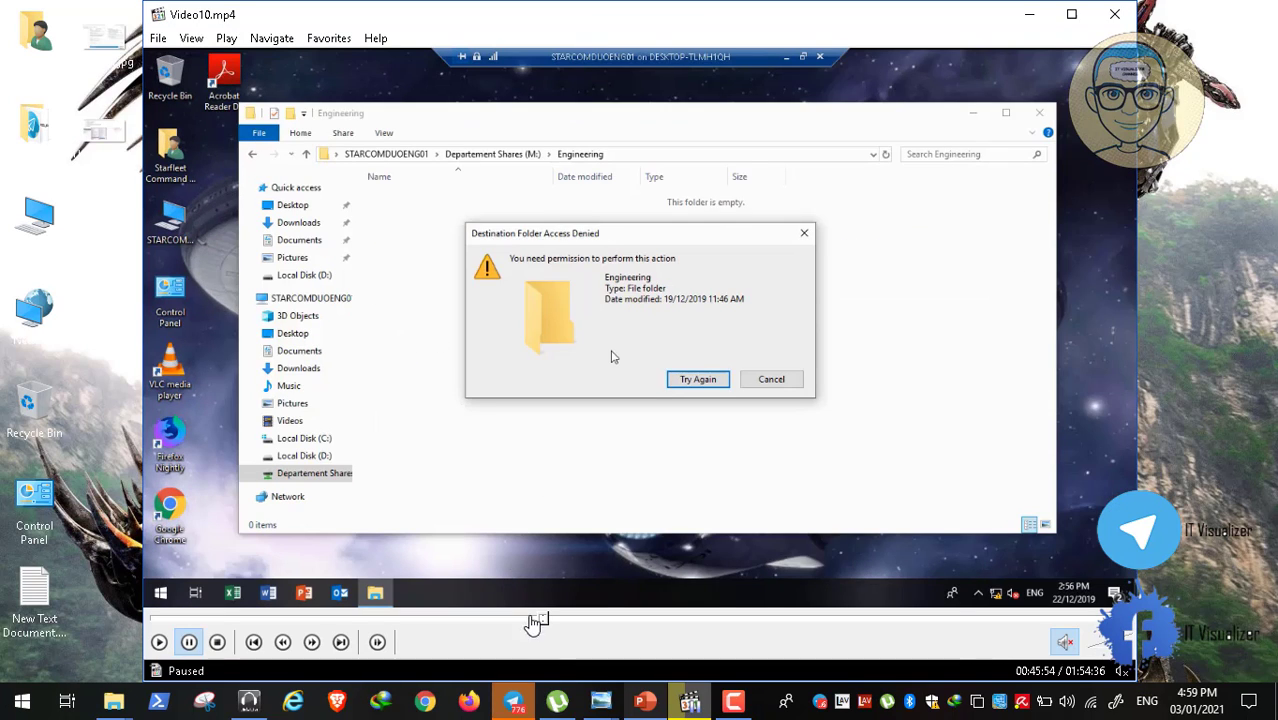
{"action": "left_click", "coordinate": [645, 701]}
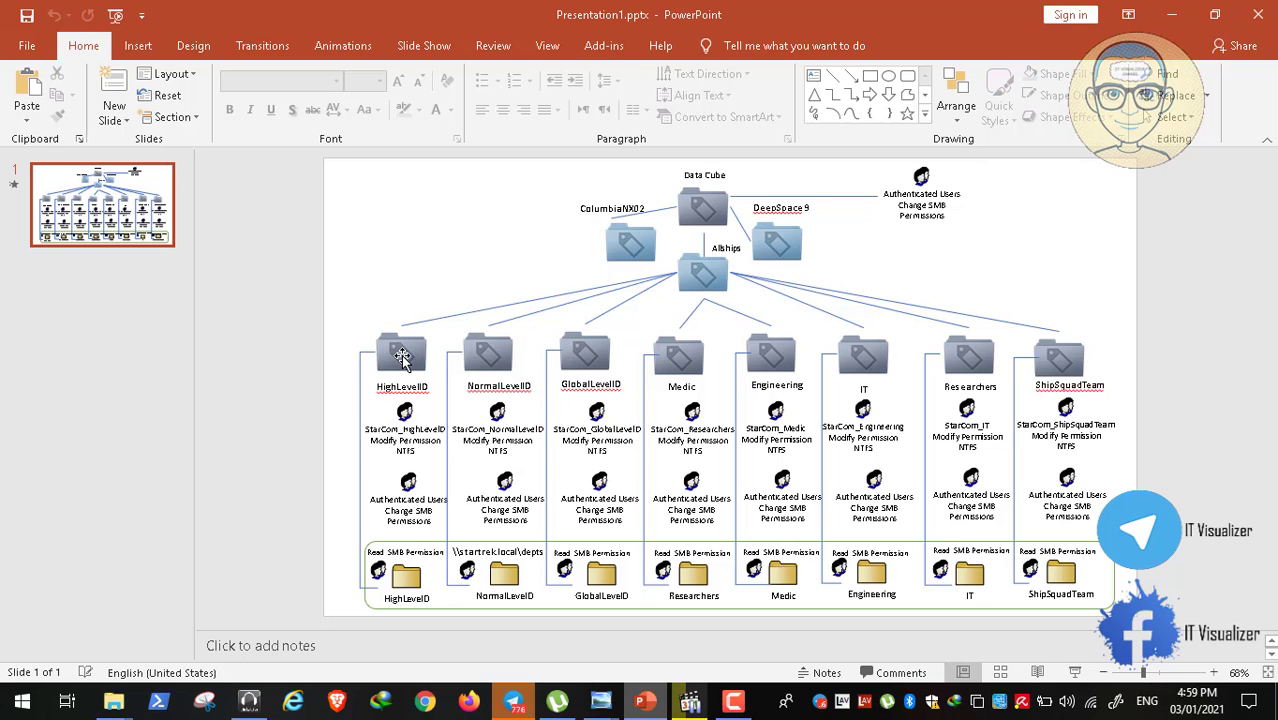
{"action": "left_click", "coordinate": [1171, 15]}
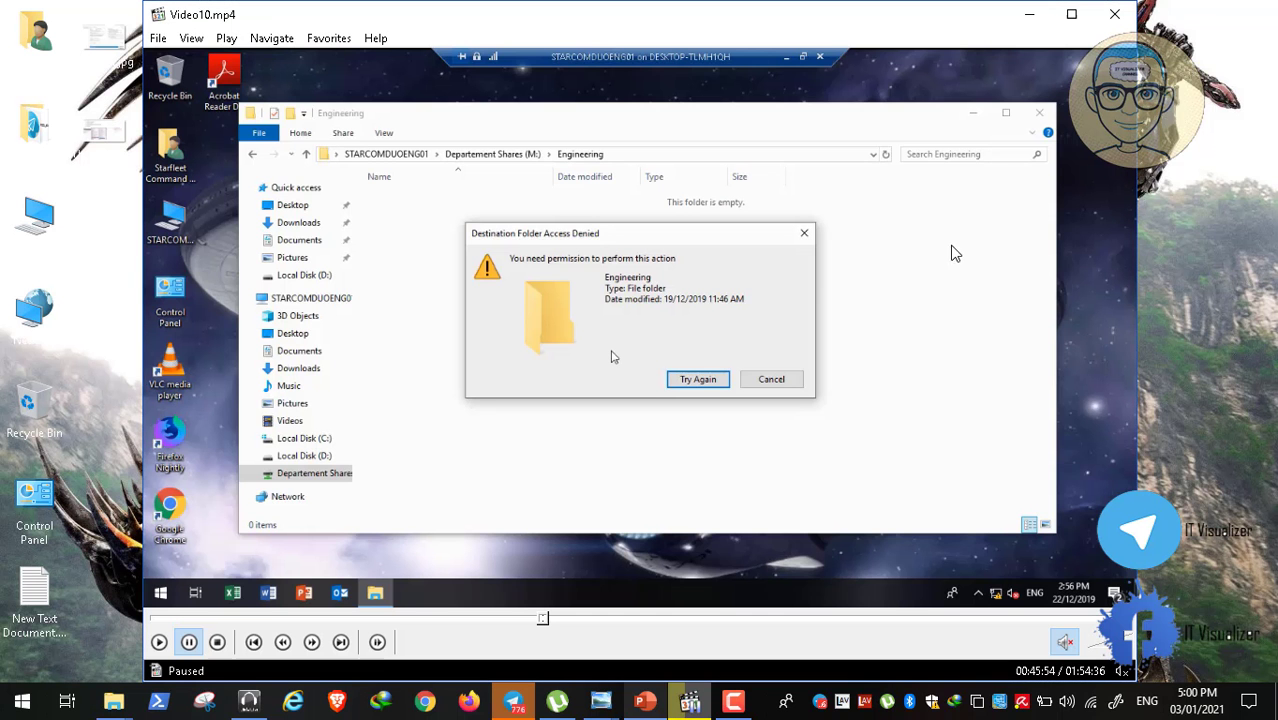
- View the paused Engineering folder dialog in full screen, close the Video10.mp4 player and switch to the screen recorder
{"action": "double_click", "coordinate": [703, 341]}
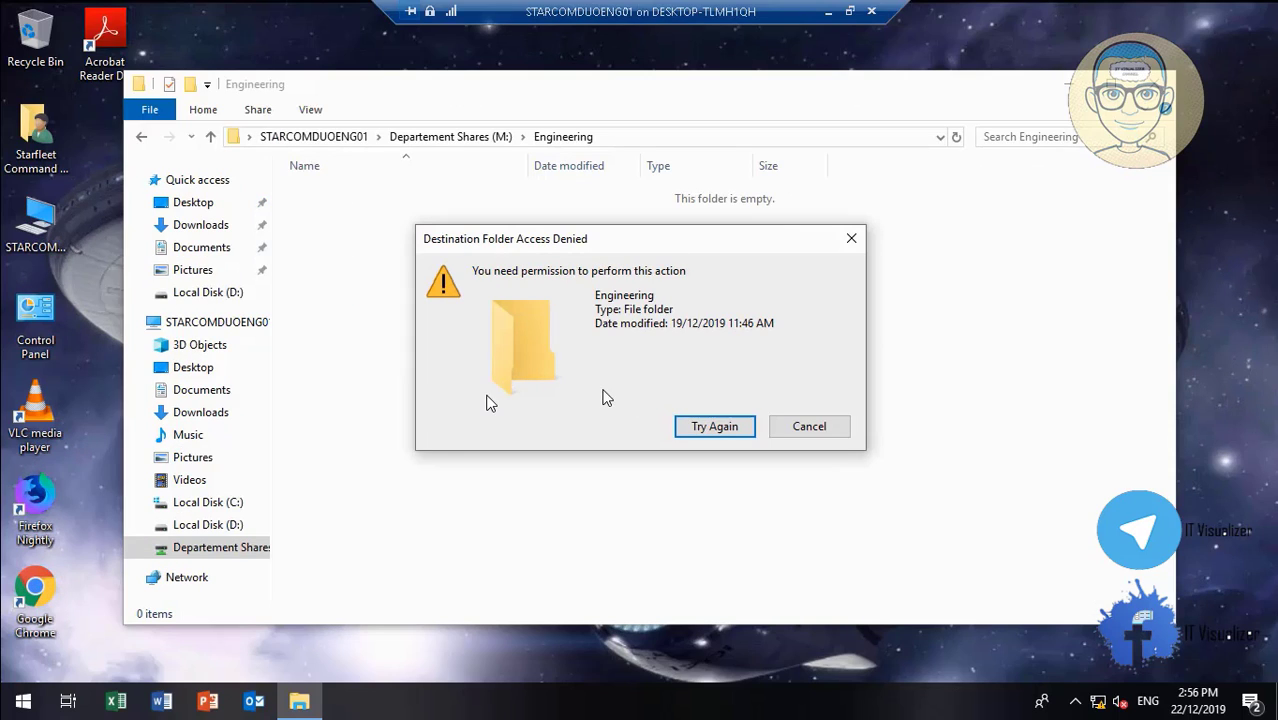
{"action": "mouse_move", "coordinate": [676, 717]}
{"action": "double_click", "coordinate": [553, 314]}
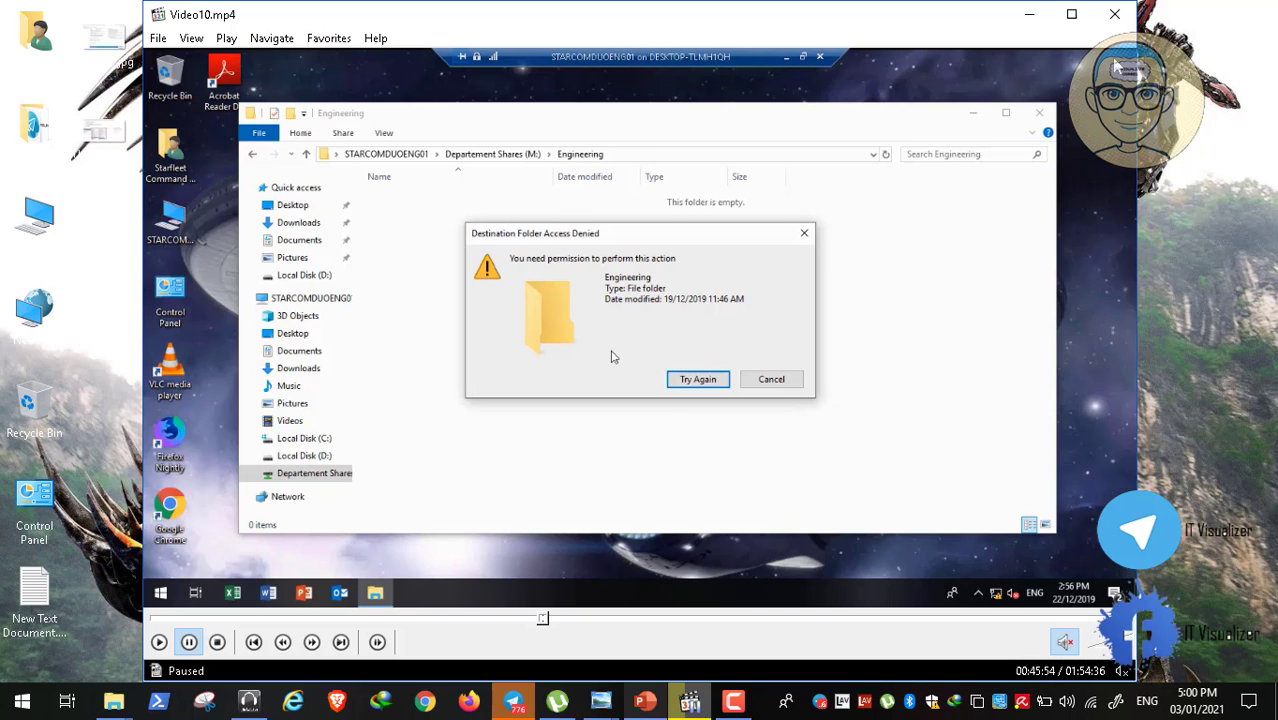
{"action": "left_click", "coordinate": [1117, 15]}
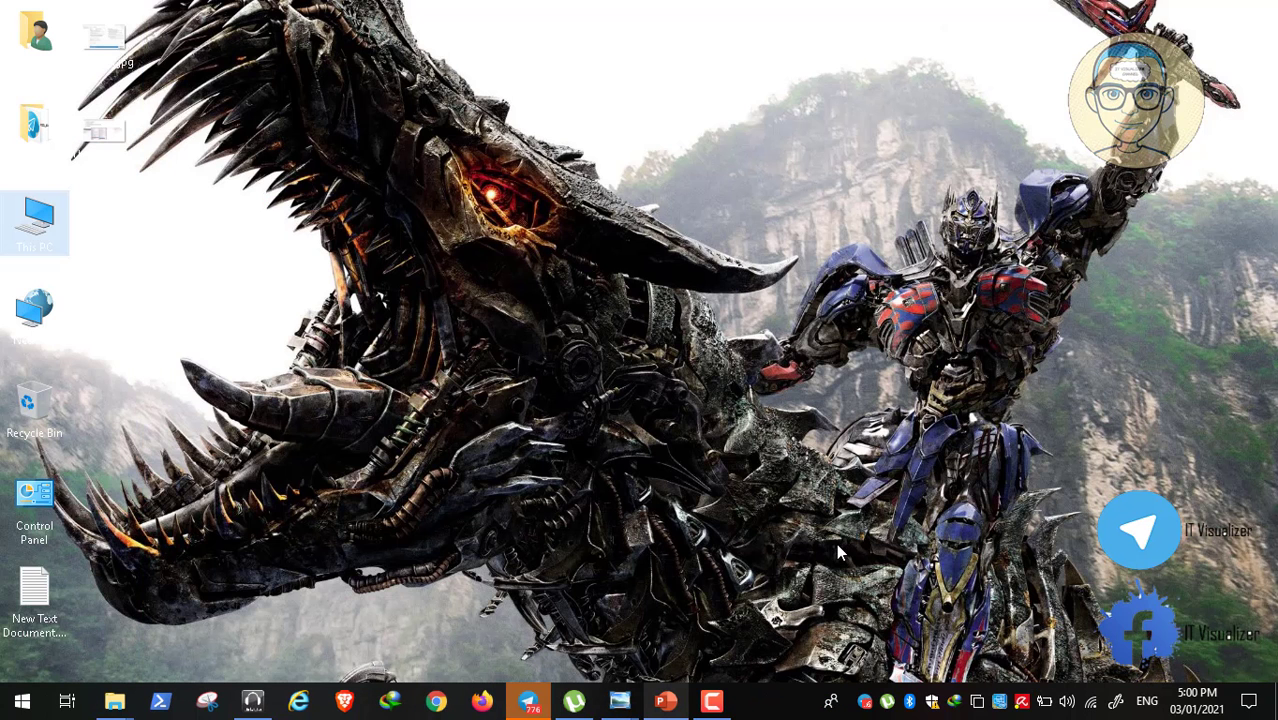
{"action": "left_click", "coordinate": [713, 704]}
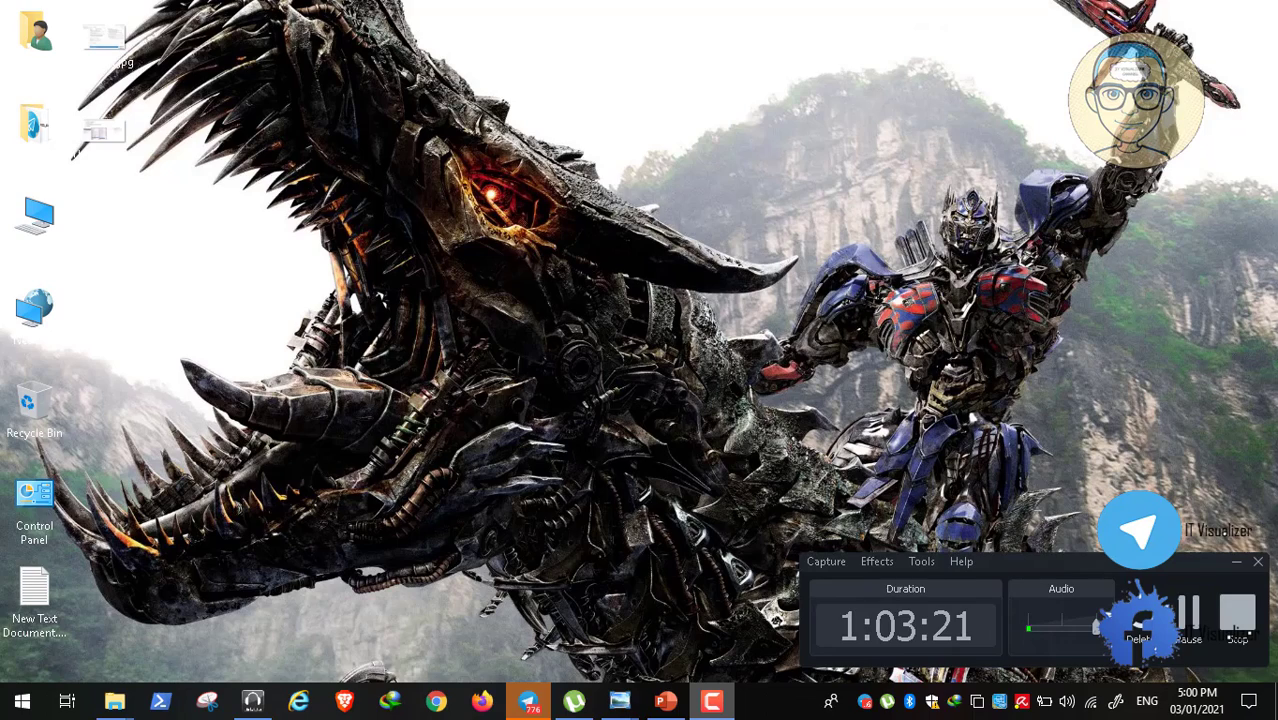